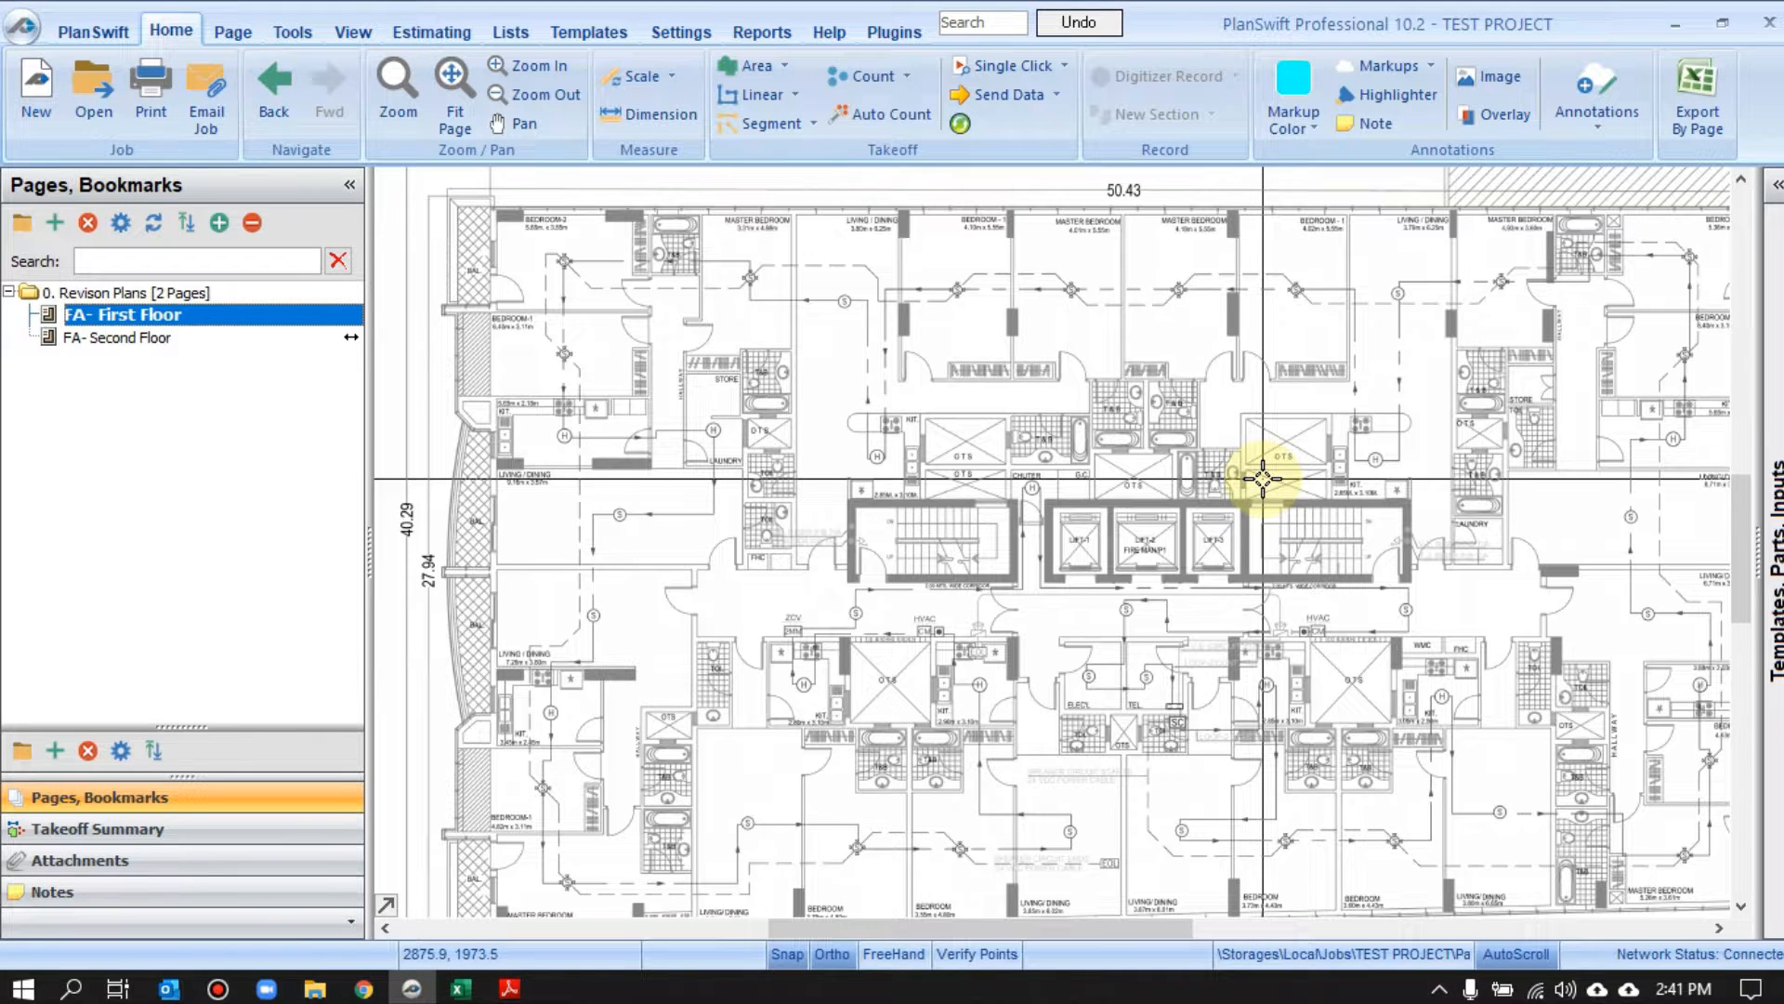
Examine the FA- First Floor plan, following the fire alarm devices and their wiring through the apartments, kitchens and corridors
{"action": "left_click_drag", "start_coordinate": [740, 323], "coordinate": [769, 376]}
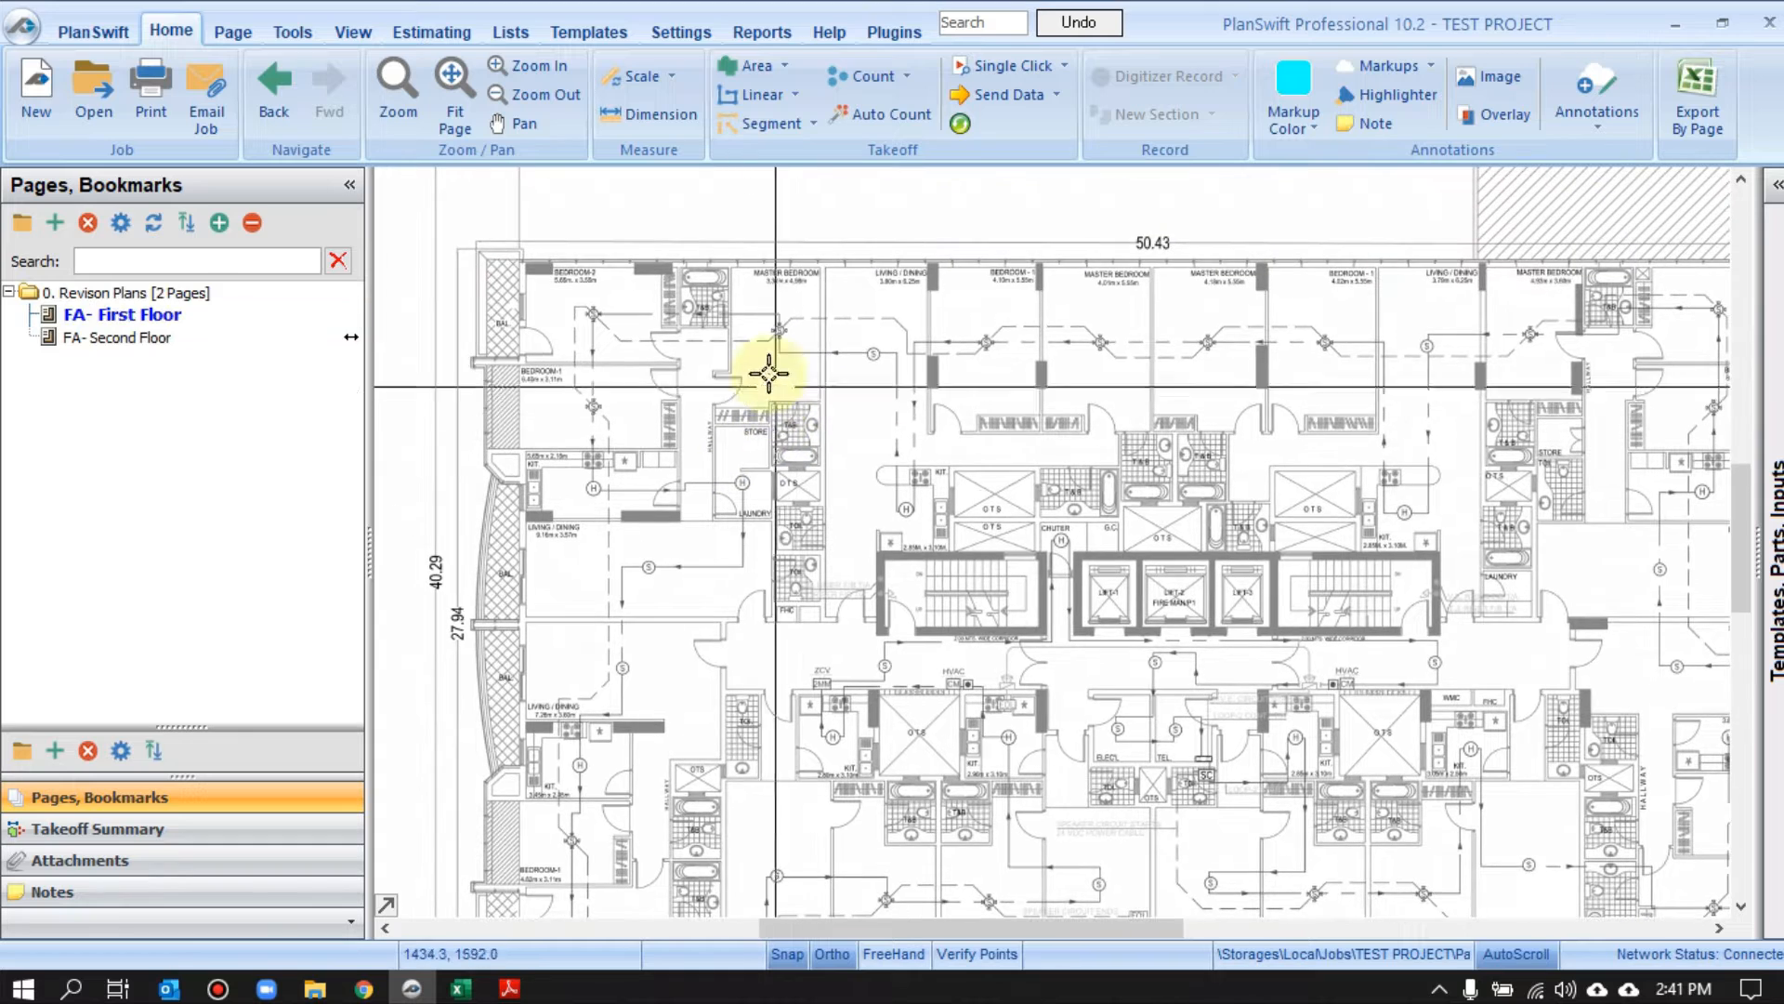
{"action": "left_click_drag", "start_coordinate": [748, 589], "coordinate": [734, 538]}
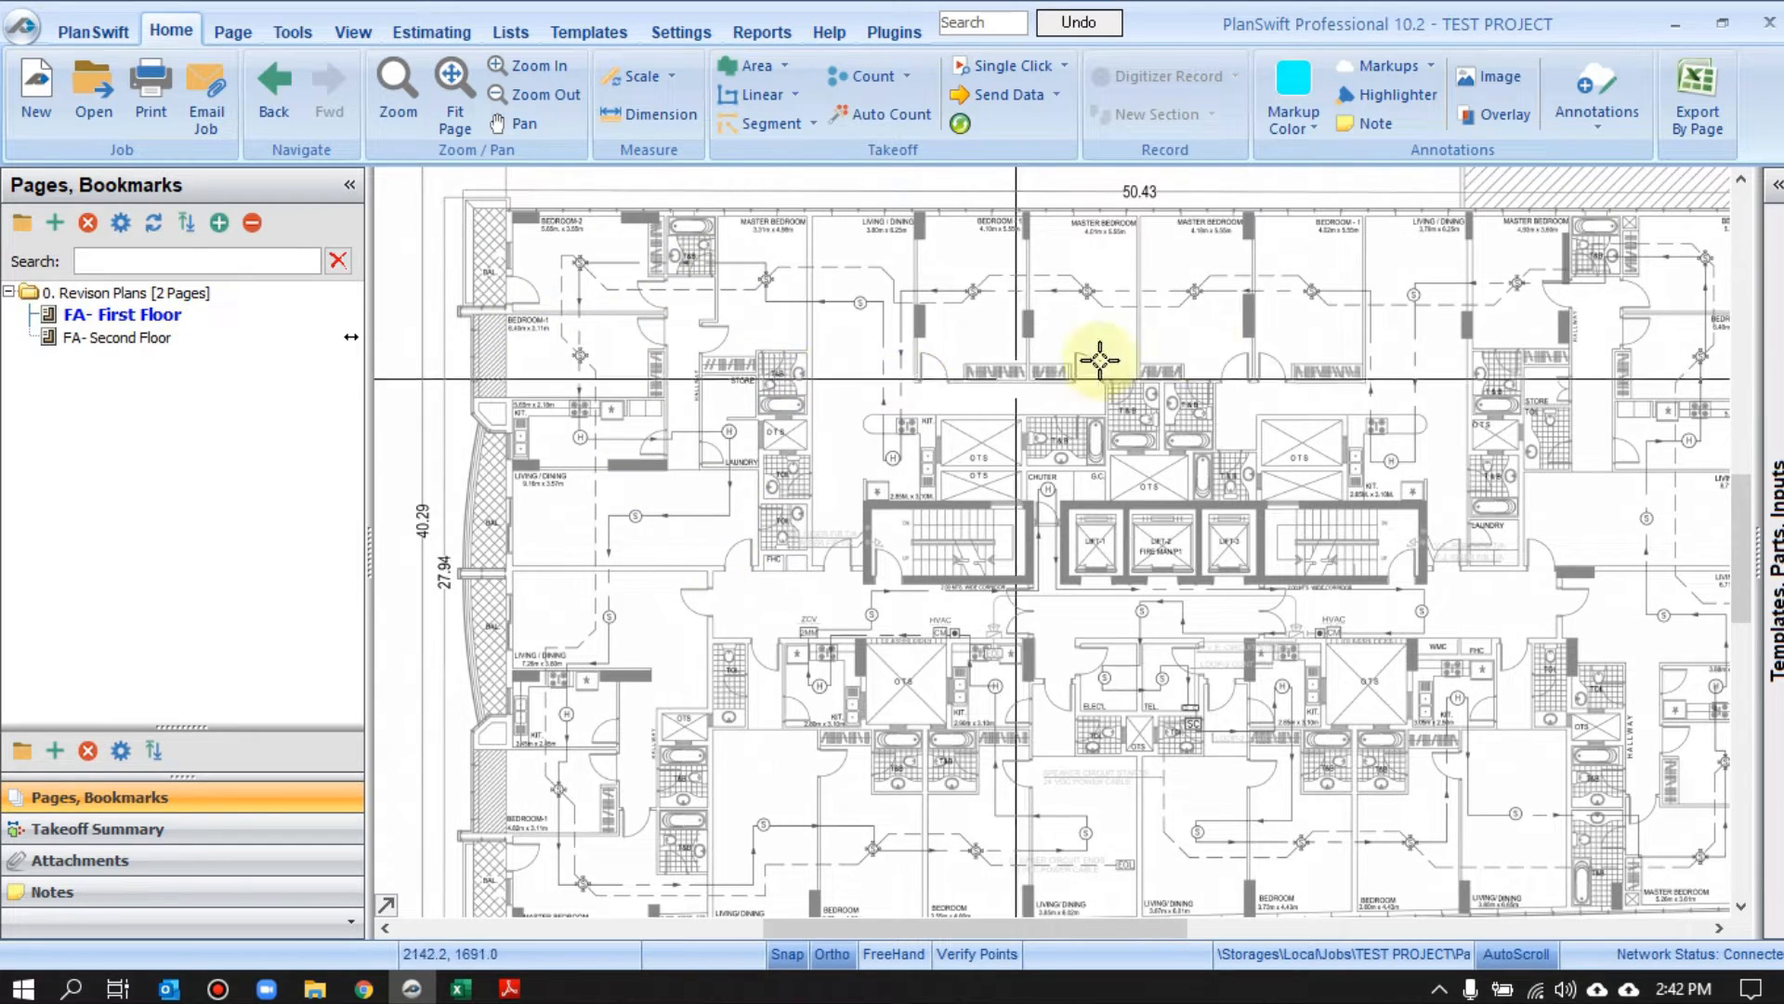
{"action": "scroll", "coordinate": [786, 298], "scroll_direction": "up", "scroll_amount": 2}
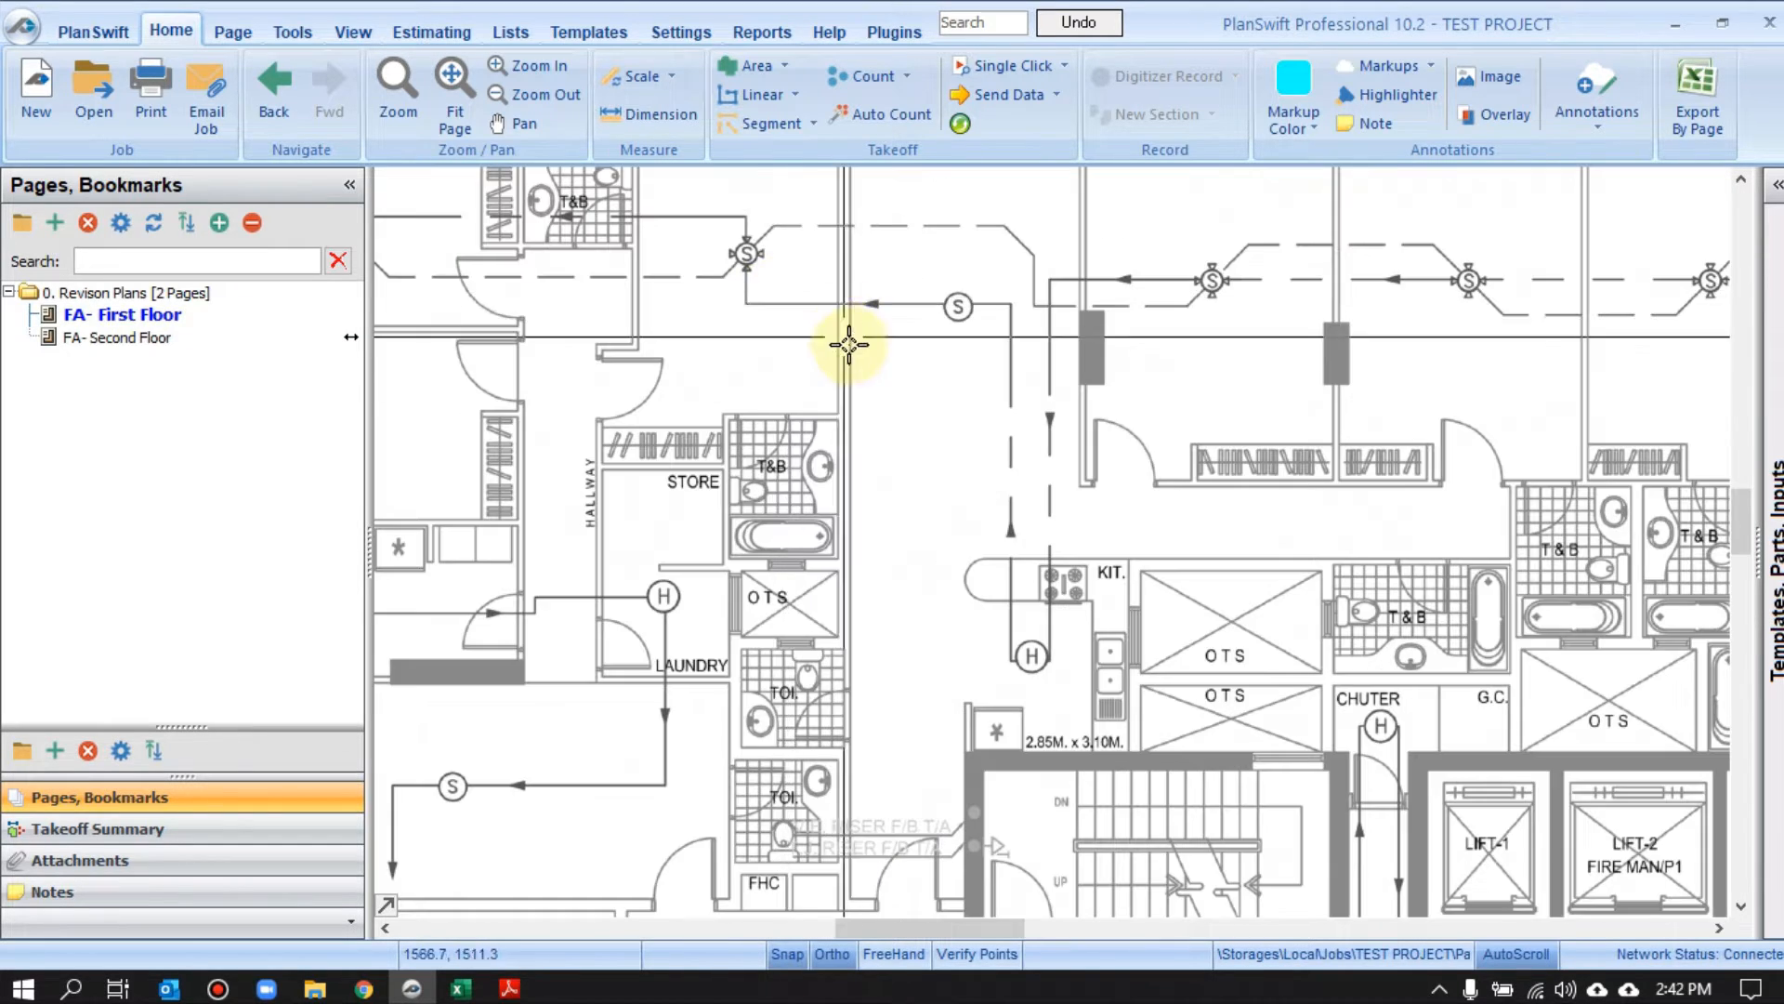
{"action": "left_click_drag", "start_coordinate": [844, 368], "coordinate": [1025, 394]}
{"action": "left_click_drag", "start_coordinate": [768, 570], "coordinate": [868, 390]}
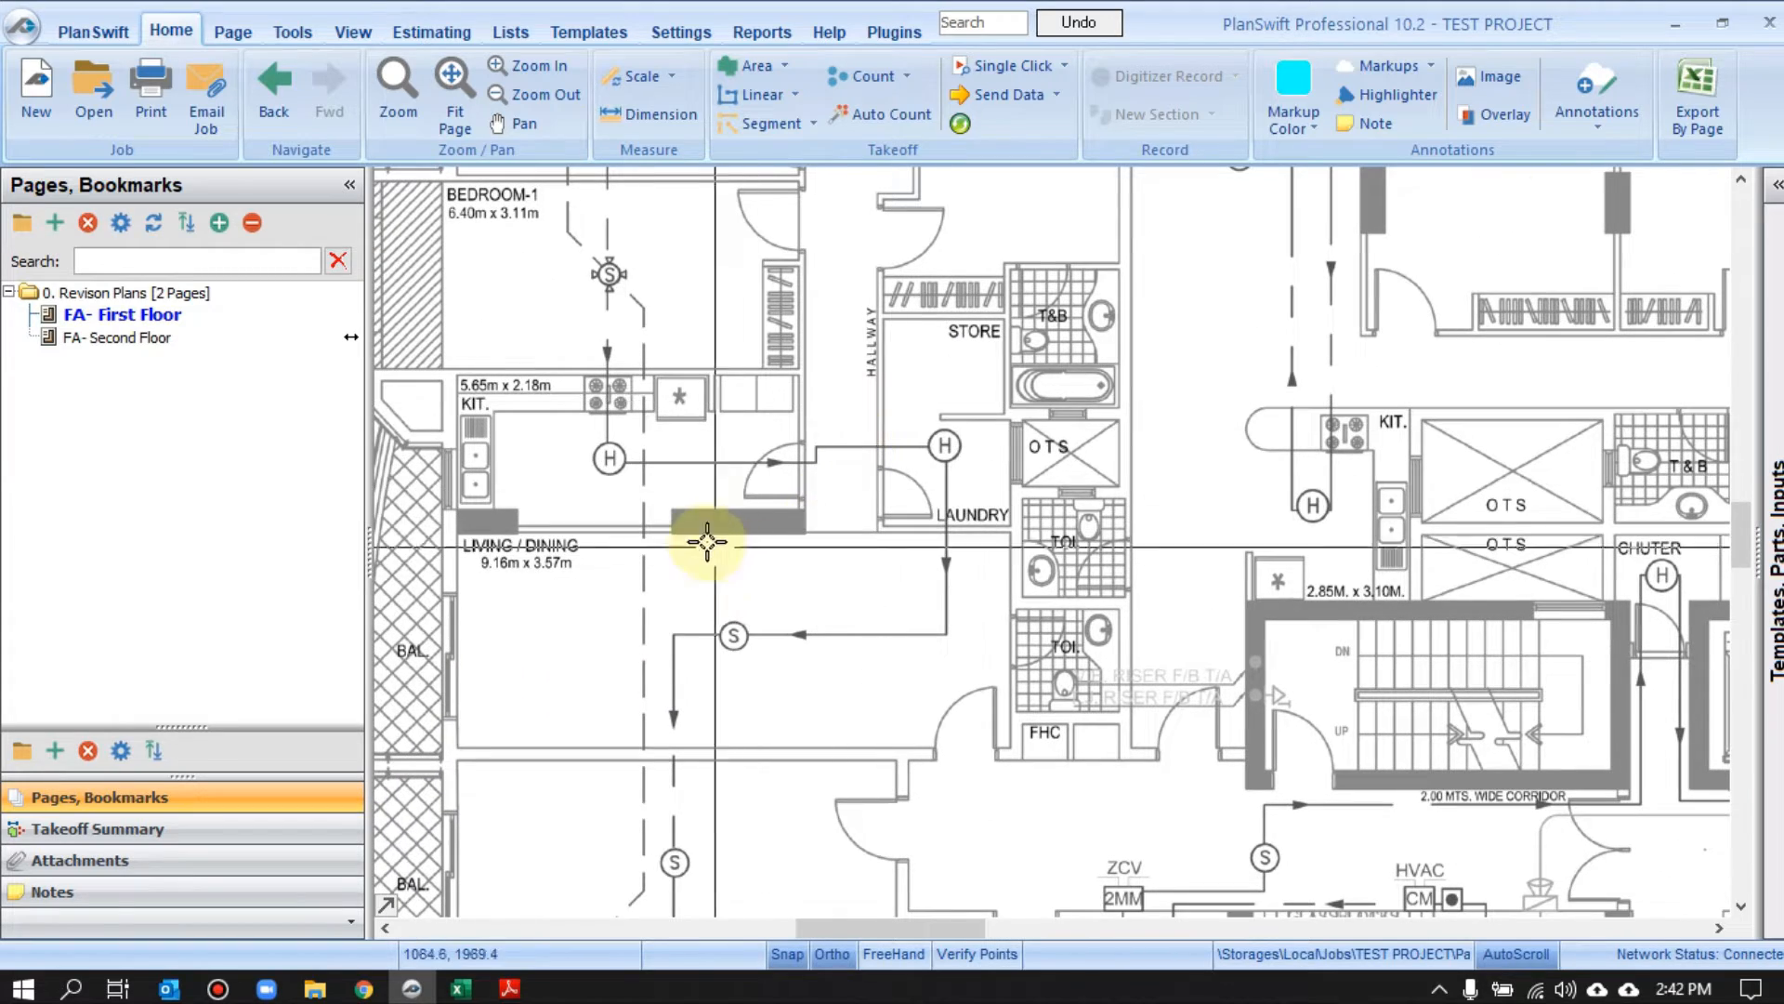
{"action": "left_click_drag", "start_coordinate": [781, 597], "coordinate": [720, 225]}
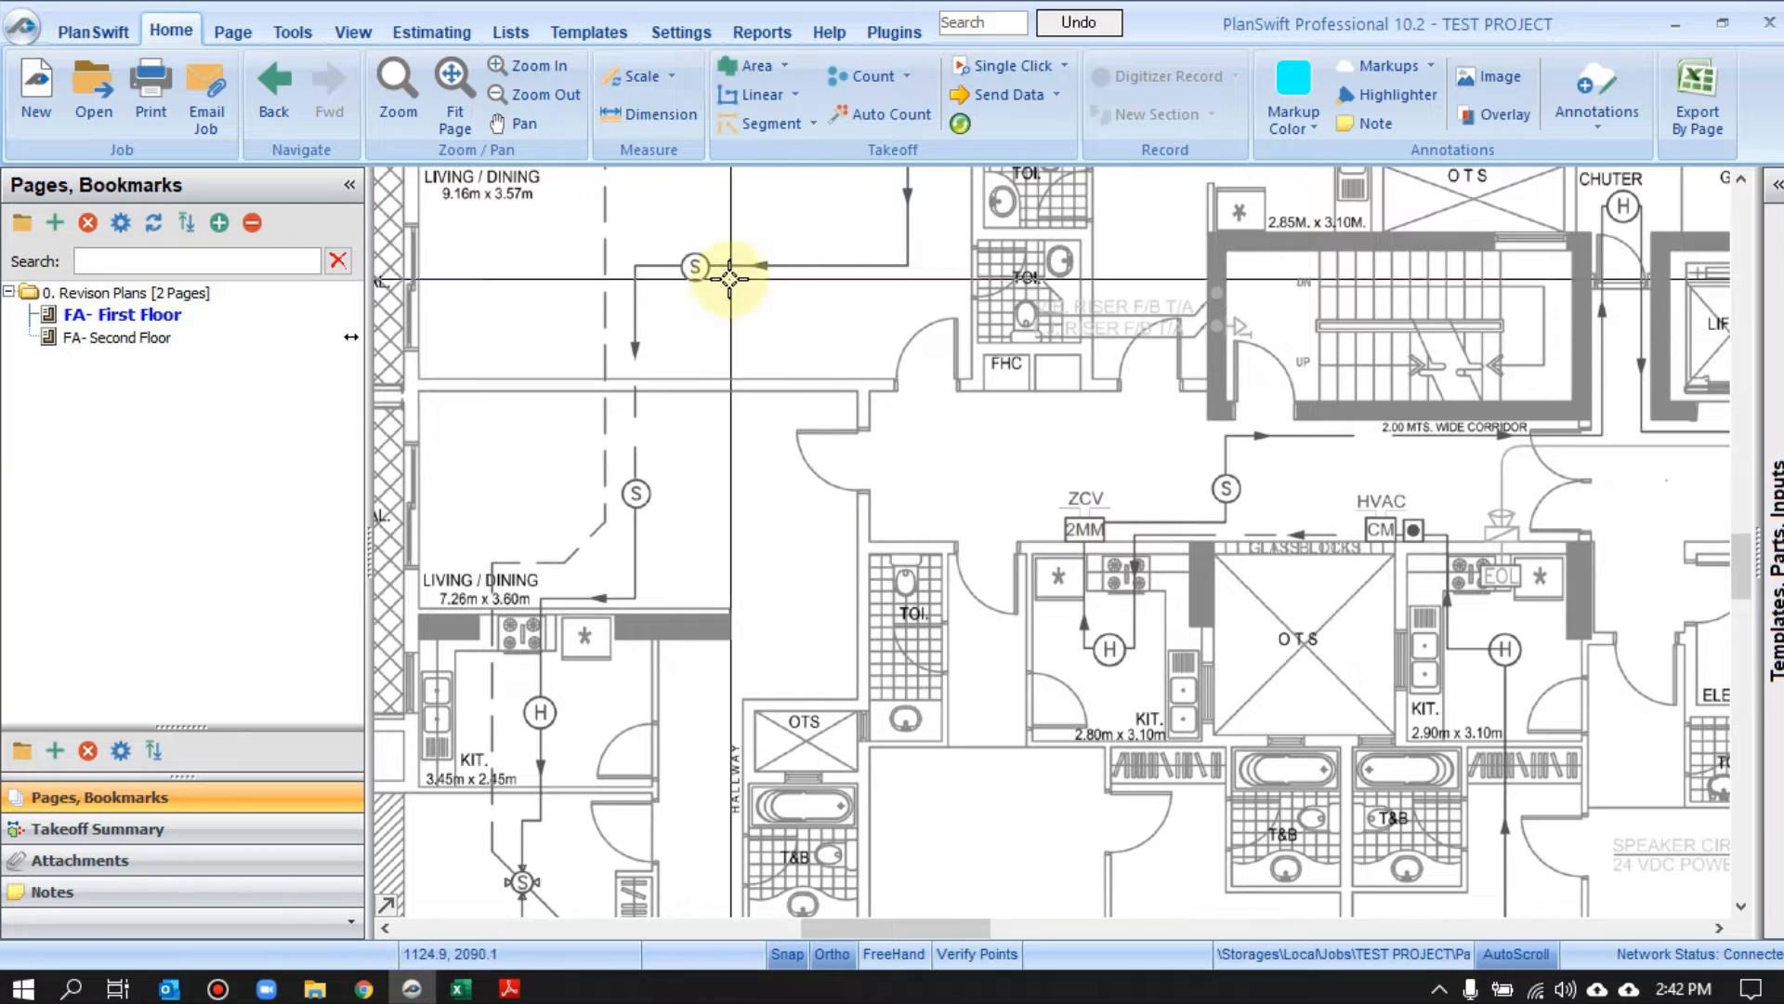
{"action": "left_click_drag", "start_coordinate": [722, 349], "coordinate": [720, 250]}
{"action": "left_click_drag", "start_coordinate": [805, 523], "coordinate": [788, 433]}
{"action": "left_click_drag", "start_coordinate": [1328, 452], "coordinate": [1073, 527]}
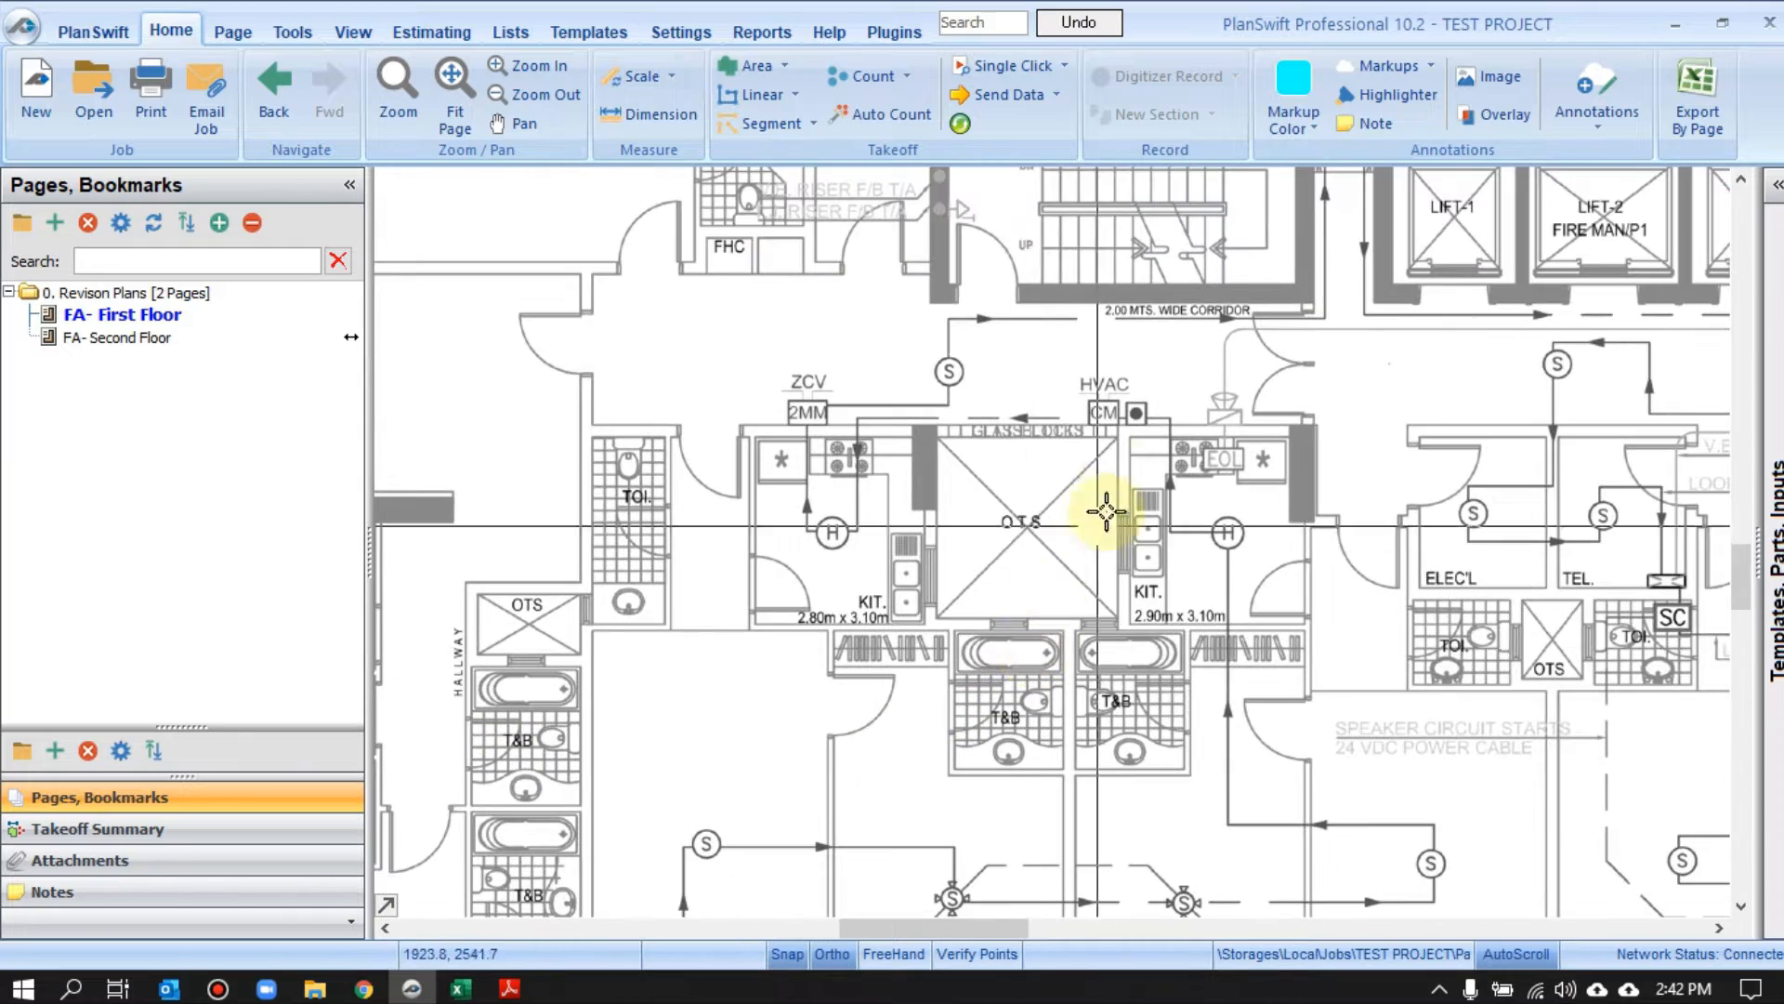
{"action": "left_click_drag", "start_coordinate": [1145, 409], "coordinate": [678, 471]}
{"action": "scroll", "coordinate": [880, 461], "scroll_direction": "down", "scroll_amount": 1}
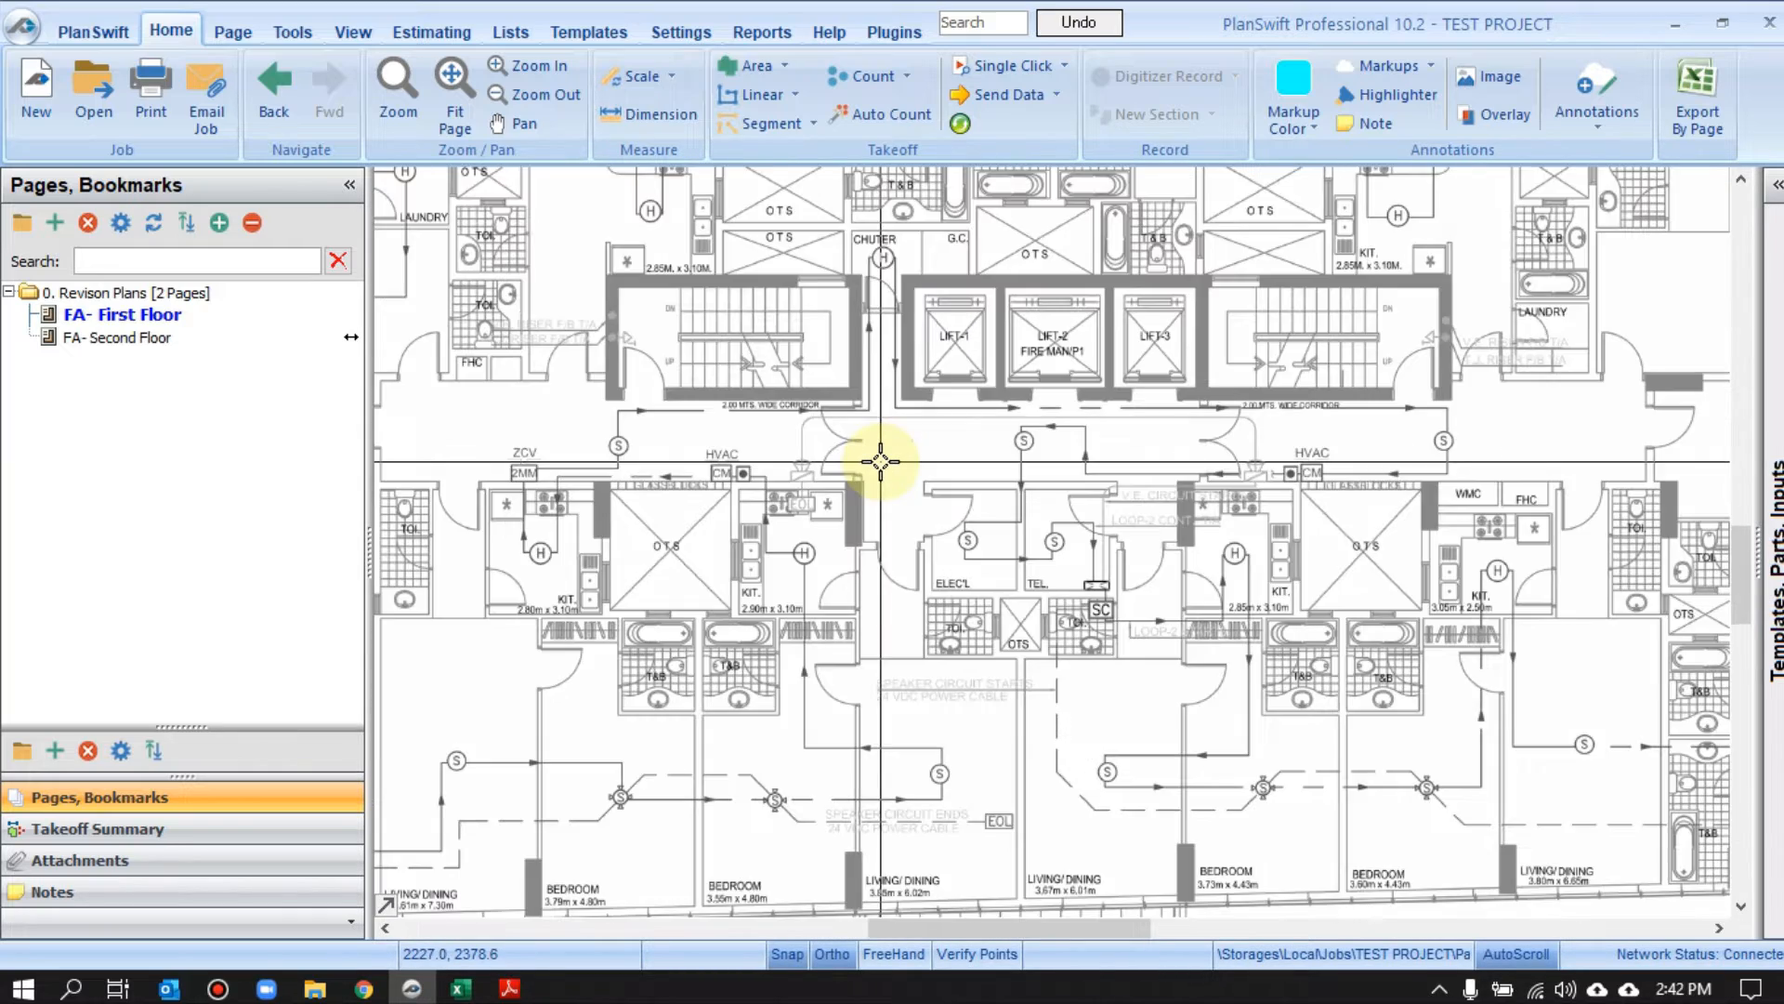
{"action": "scroll", "coordinate": [876, 438], "scroll_direction": "down", "scroll_amount": 3}
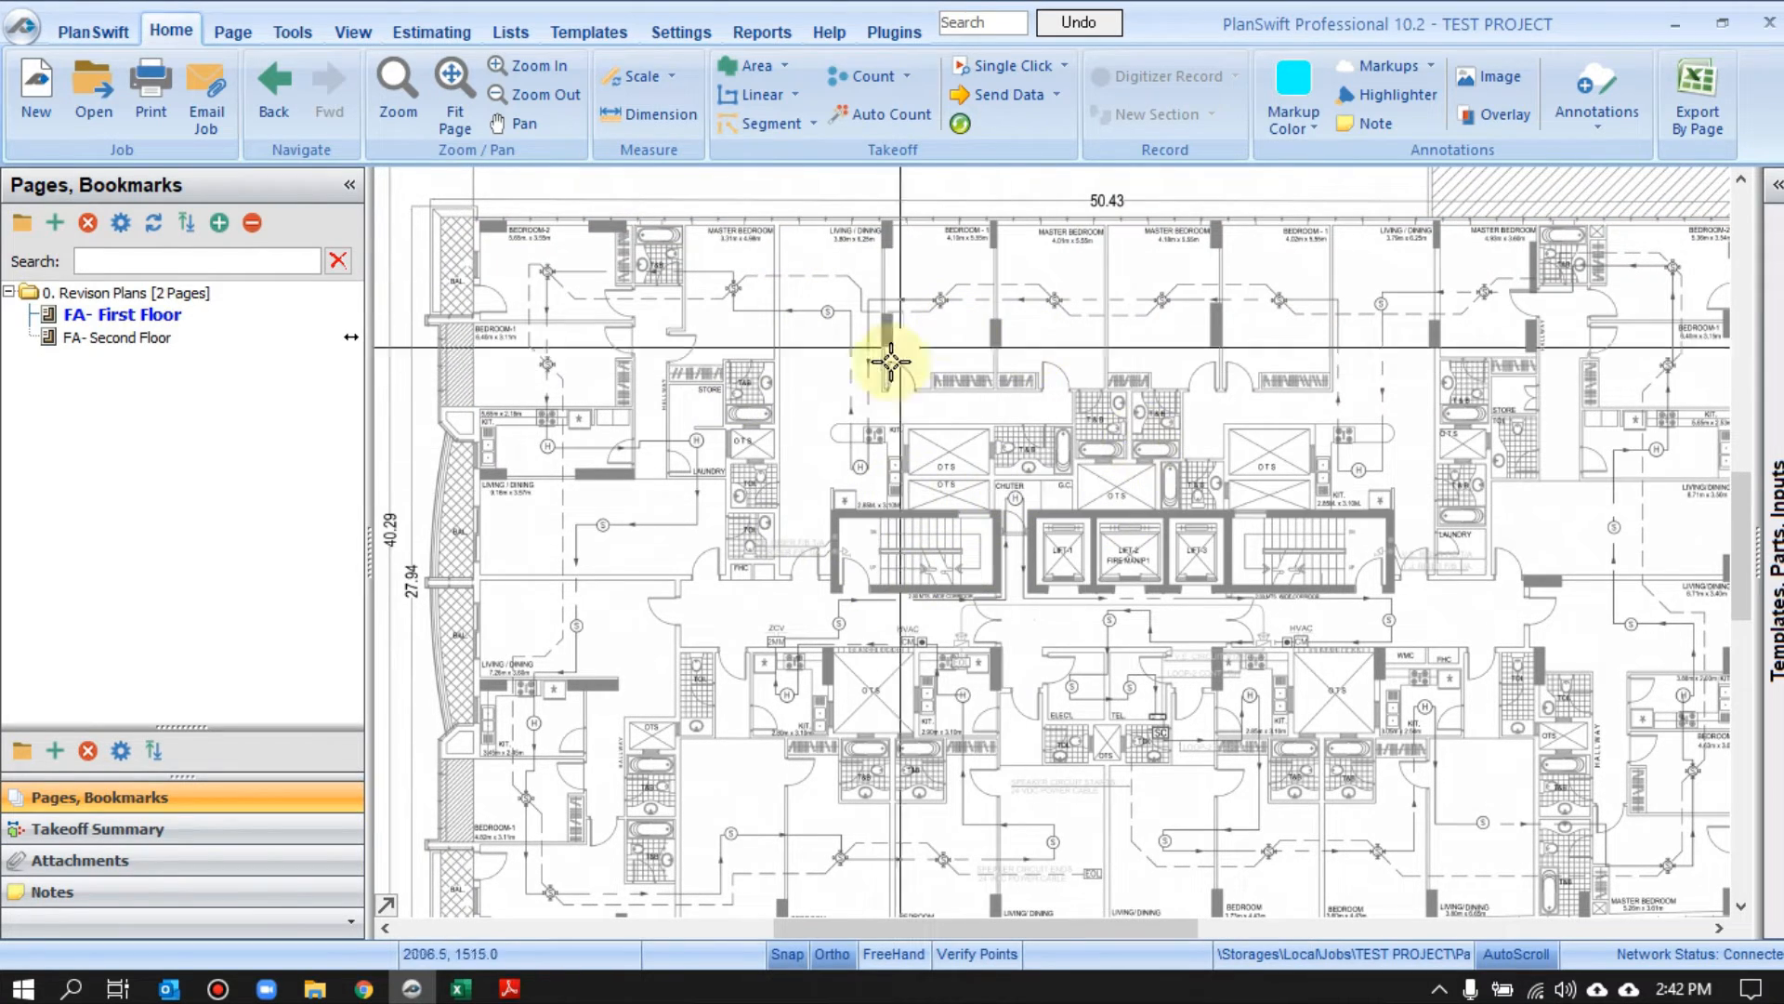
Review the items and QTY cells of the BOQ's Fire Alarm sheet in Excel against the plan, ending back in PlanSwift
{"action": "left_click", "coordinate": [459, 989]}
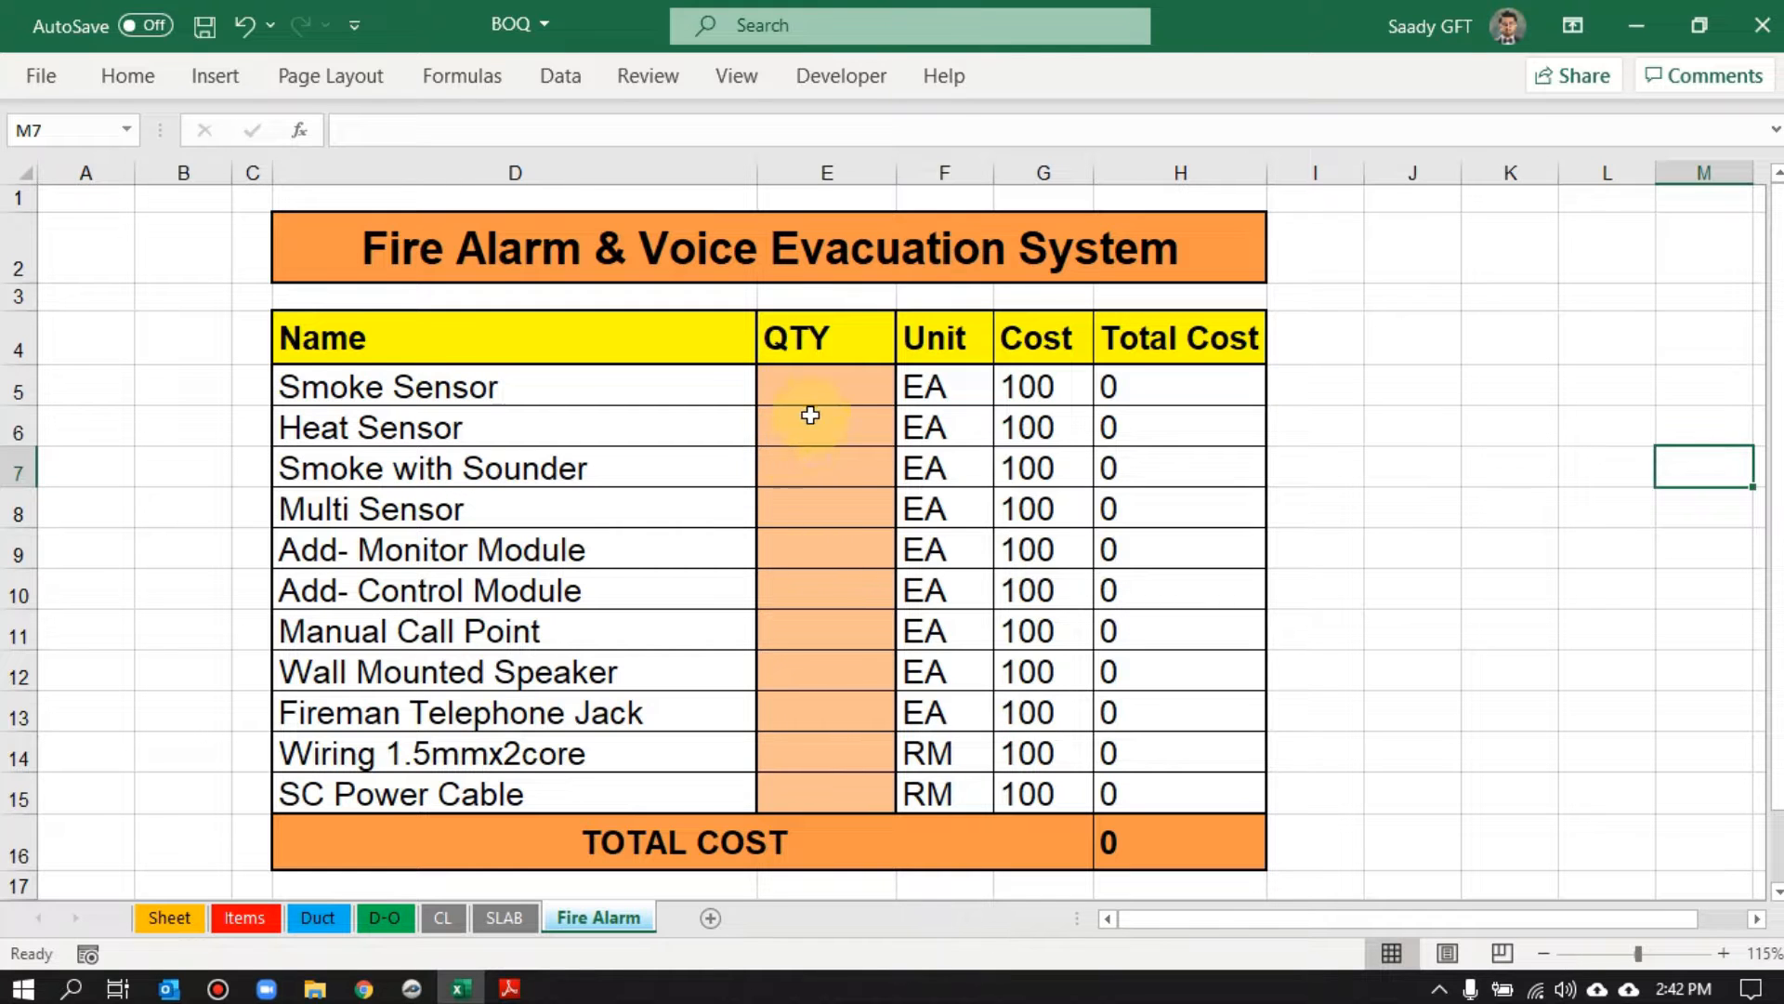
{"action": "left_click_drag", "start_coordinate": [810, 398], "coordinate": [832, 757]}
{"action": "left_click", "coordinate": [410, 988]}
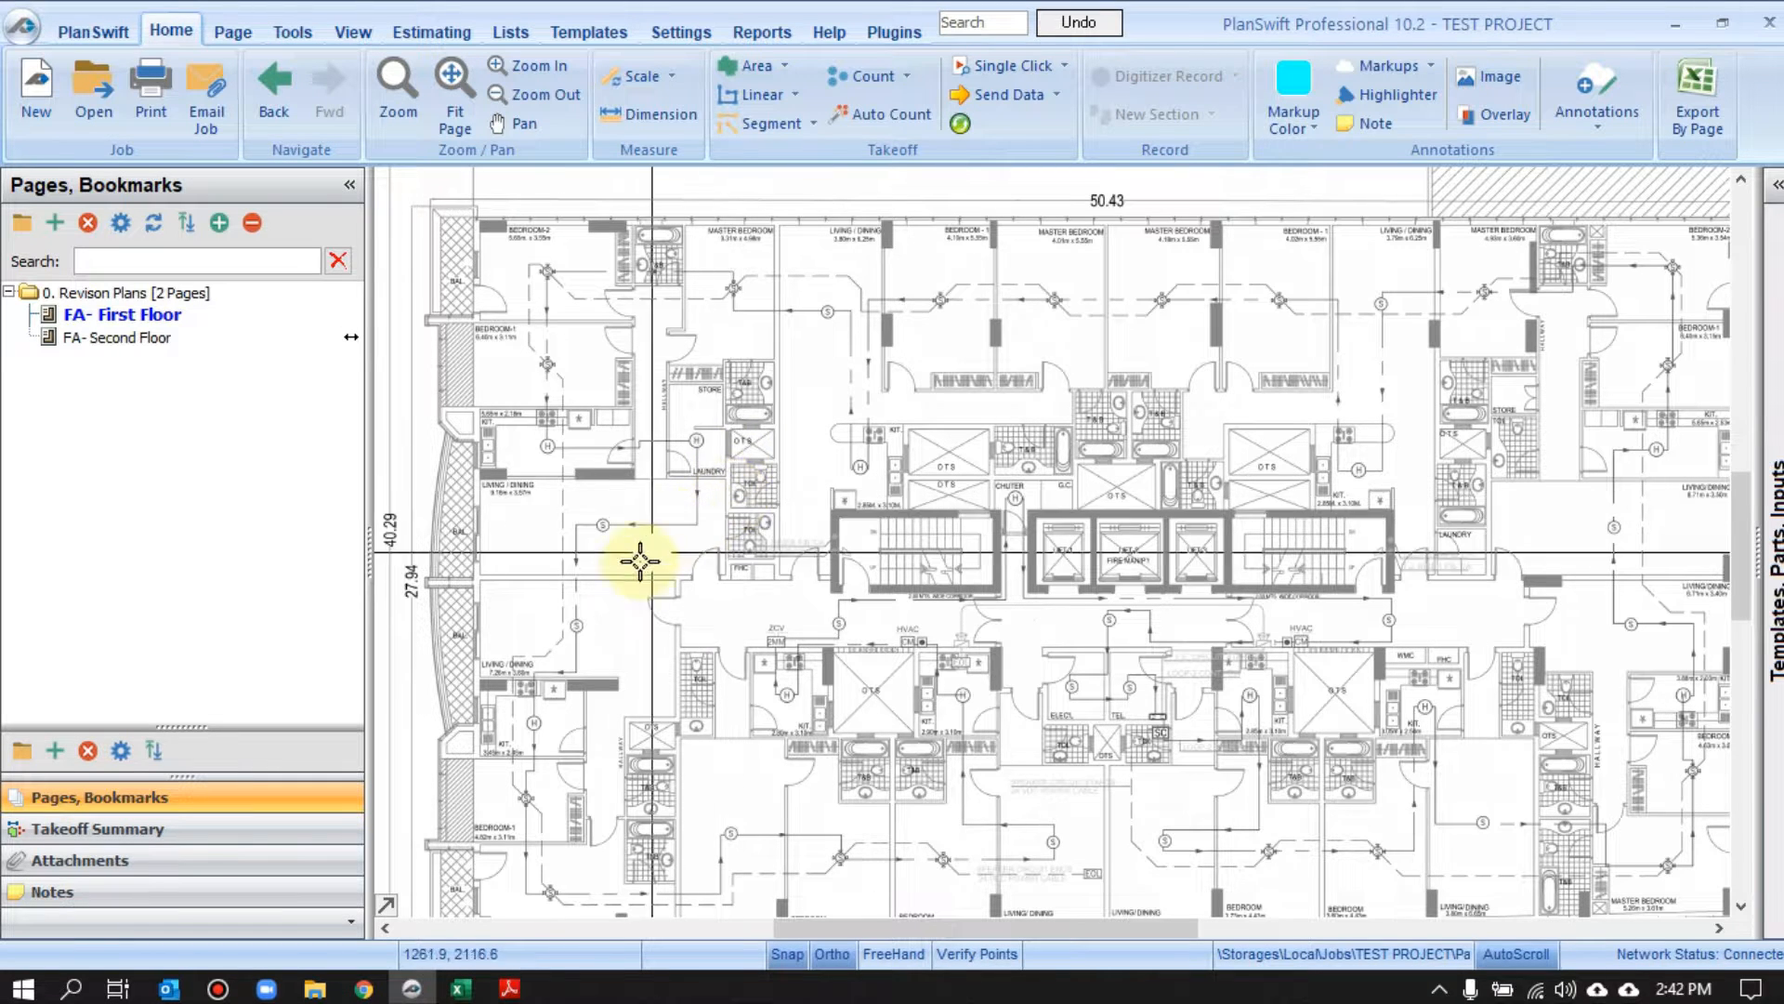
{"action": "left_click", "coordinate": [457, 989]}
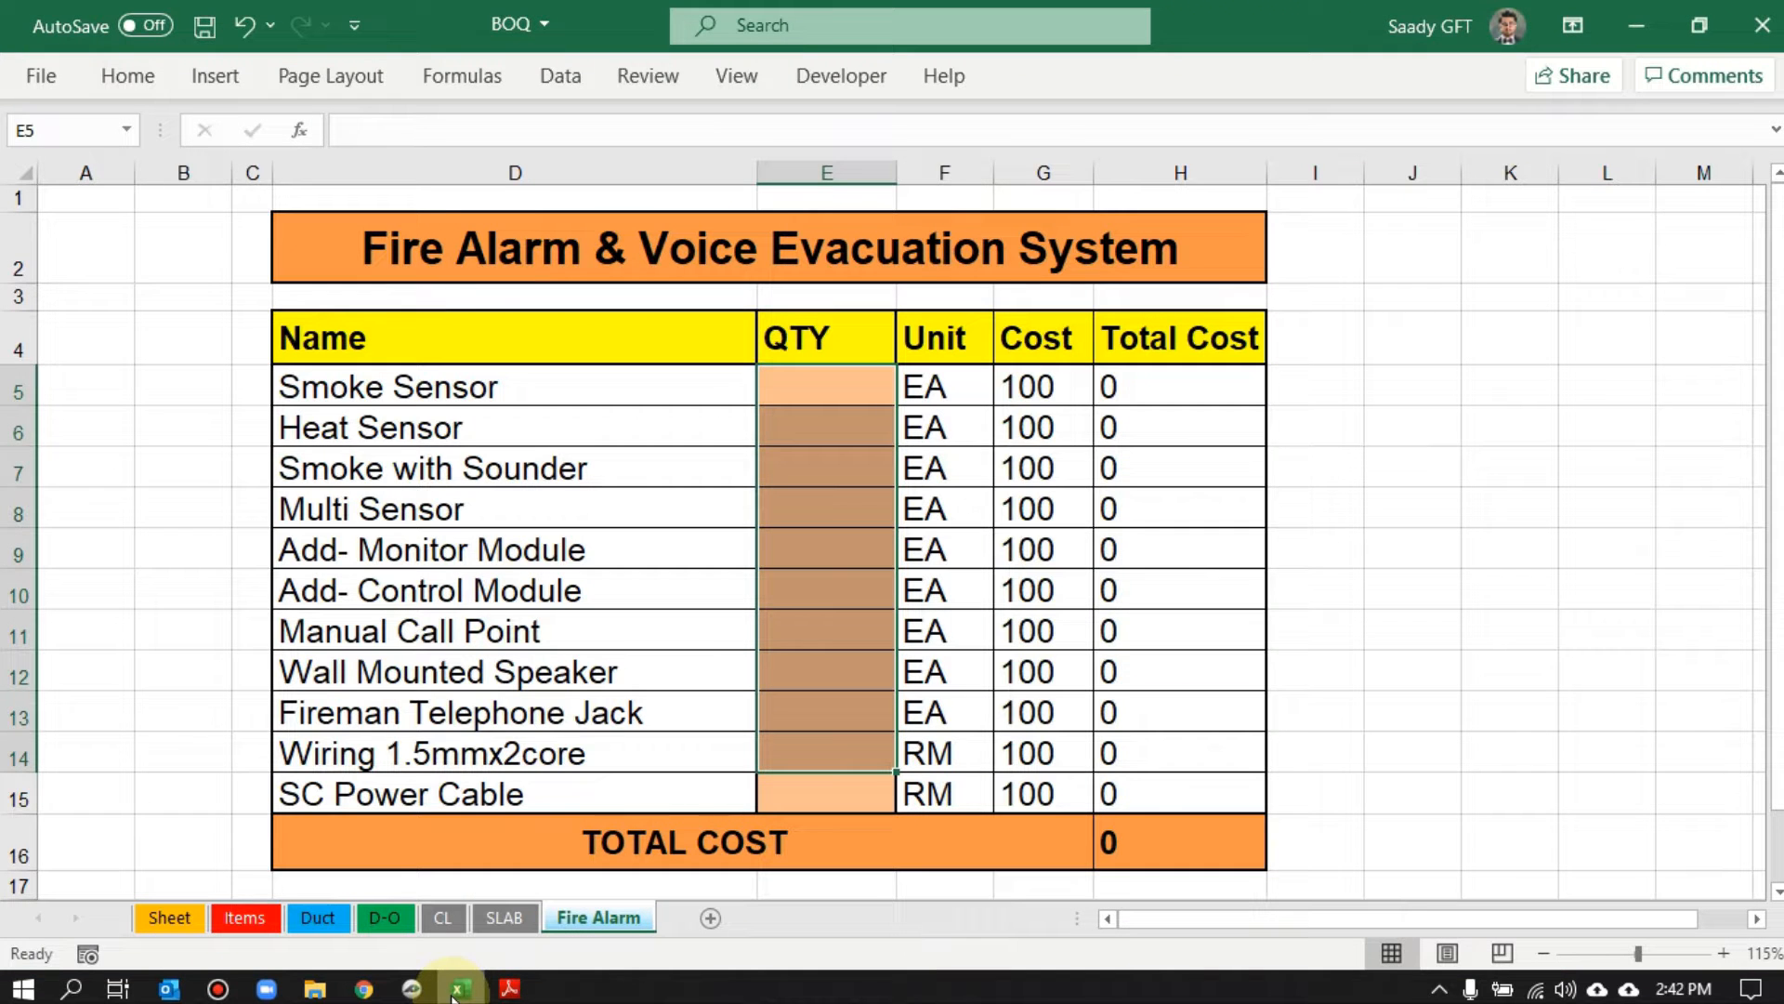
{"action": "left_click", "coordinate": [412, 988]}
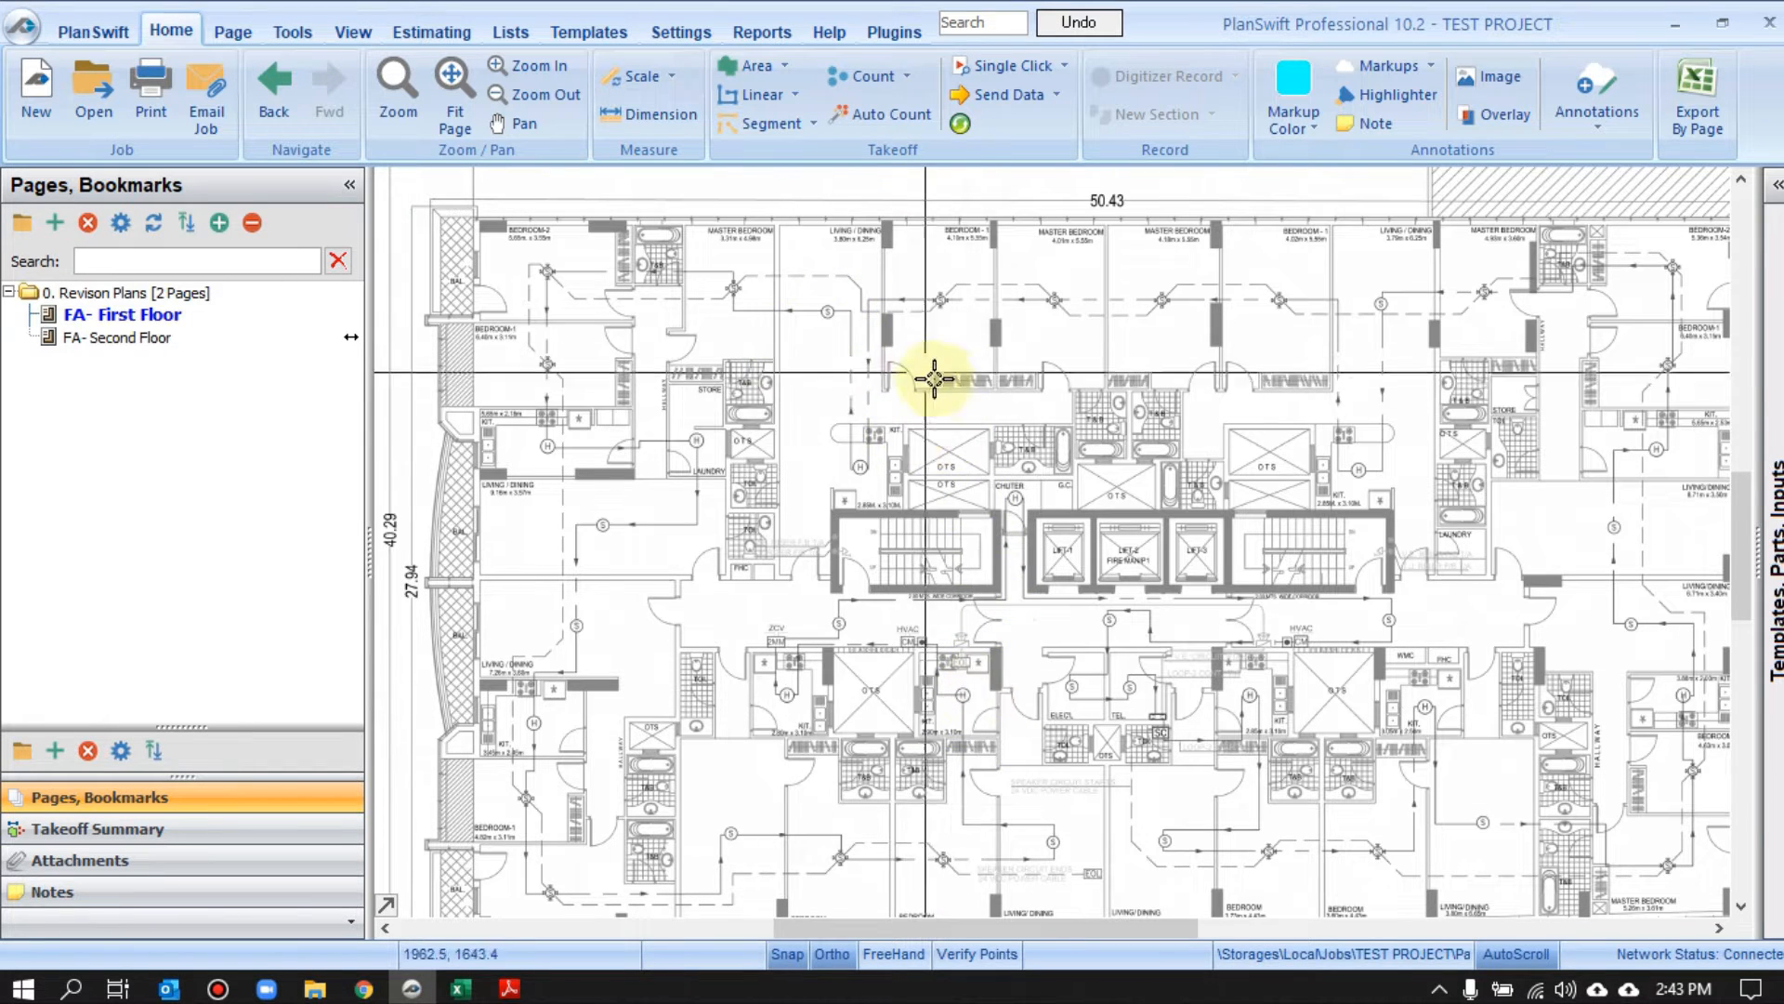
{"action": "left_click", "coordinate": [458, 989]}
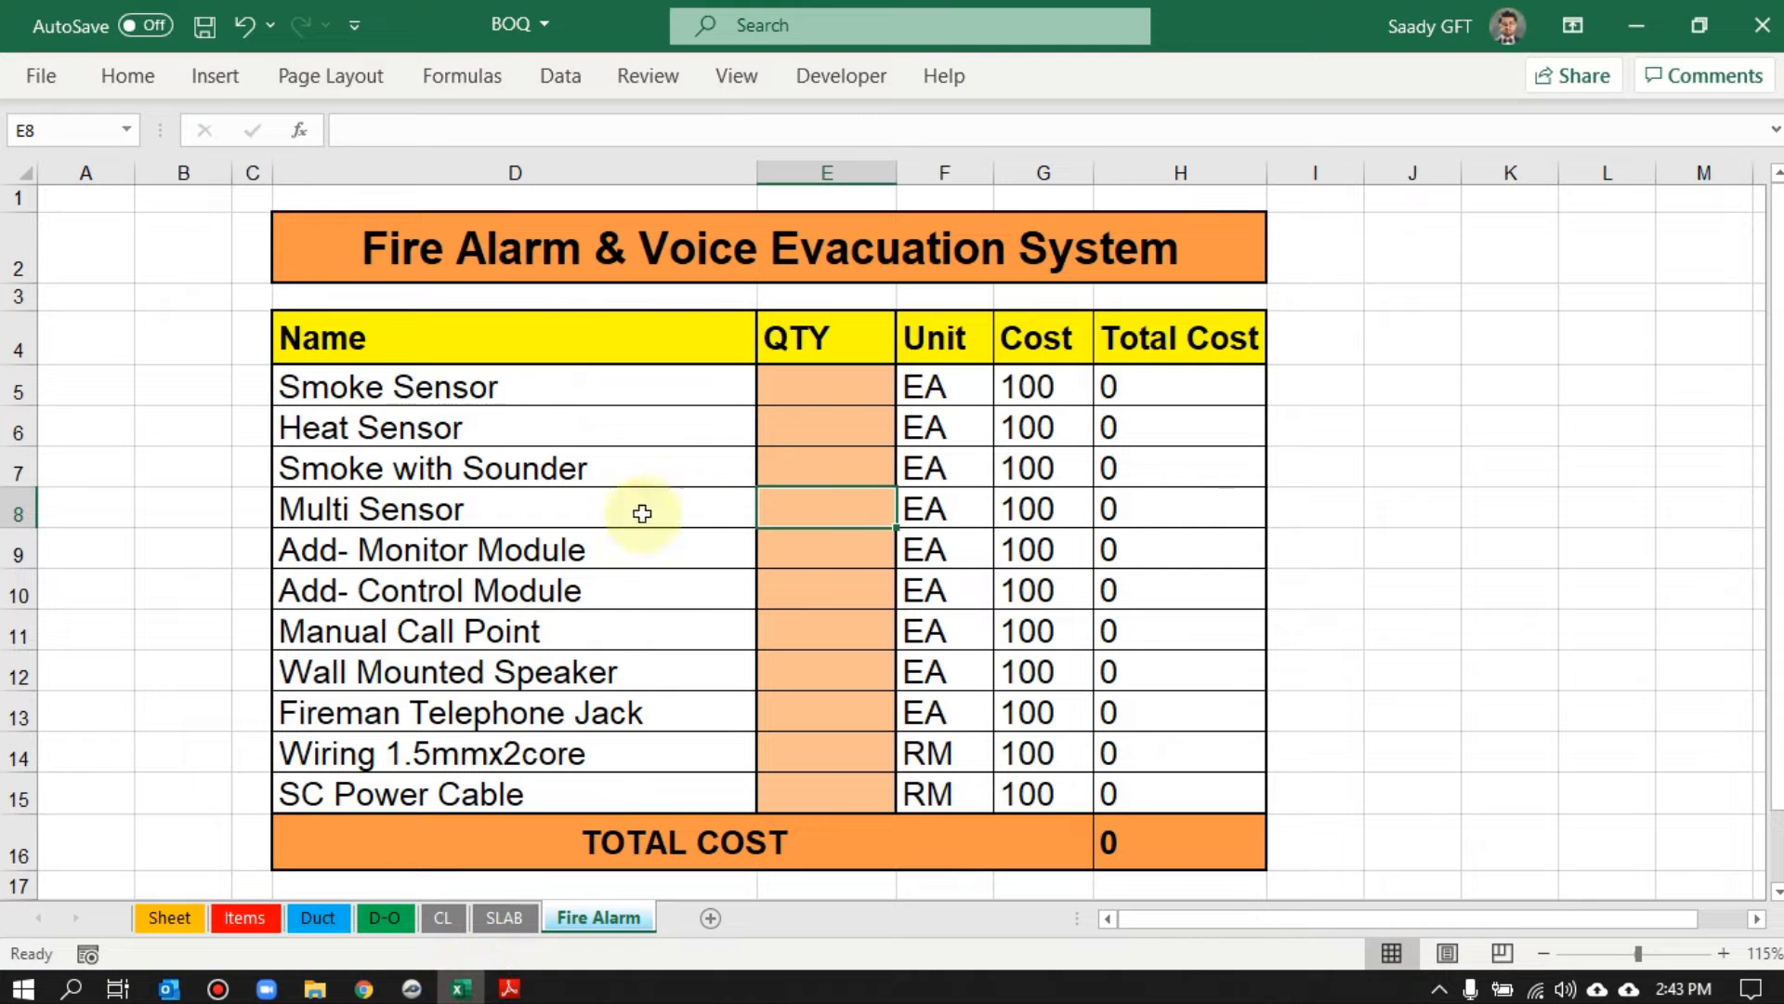
{"action": "left_click_drag", "start_coordinate": [827, 432], "coordinate": [826, 695]}
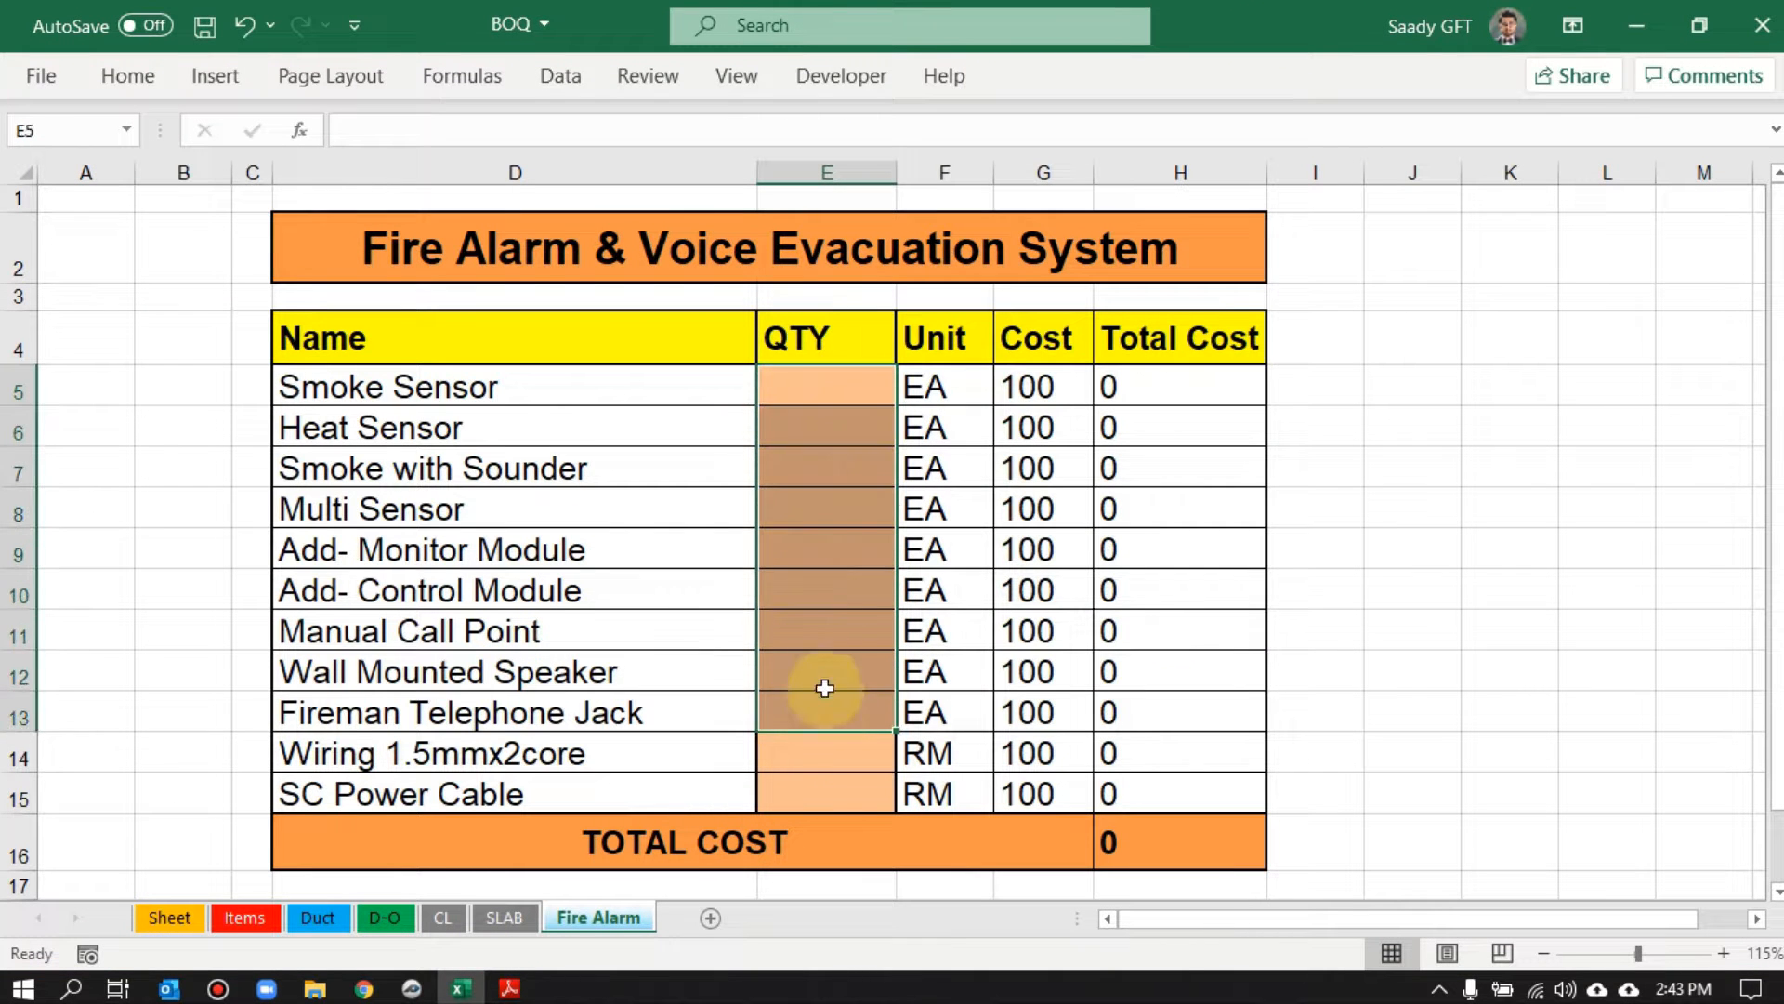
{"action": "left_click", "coordinate": [826, 515]}
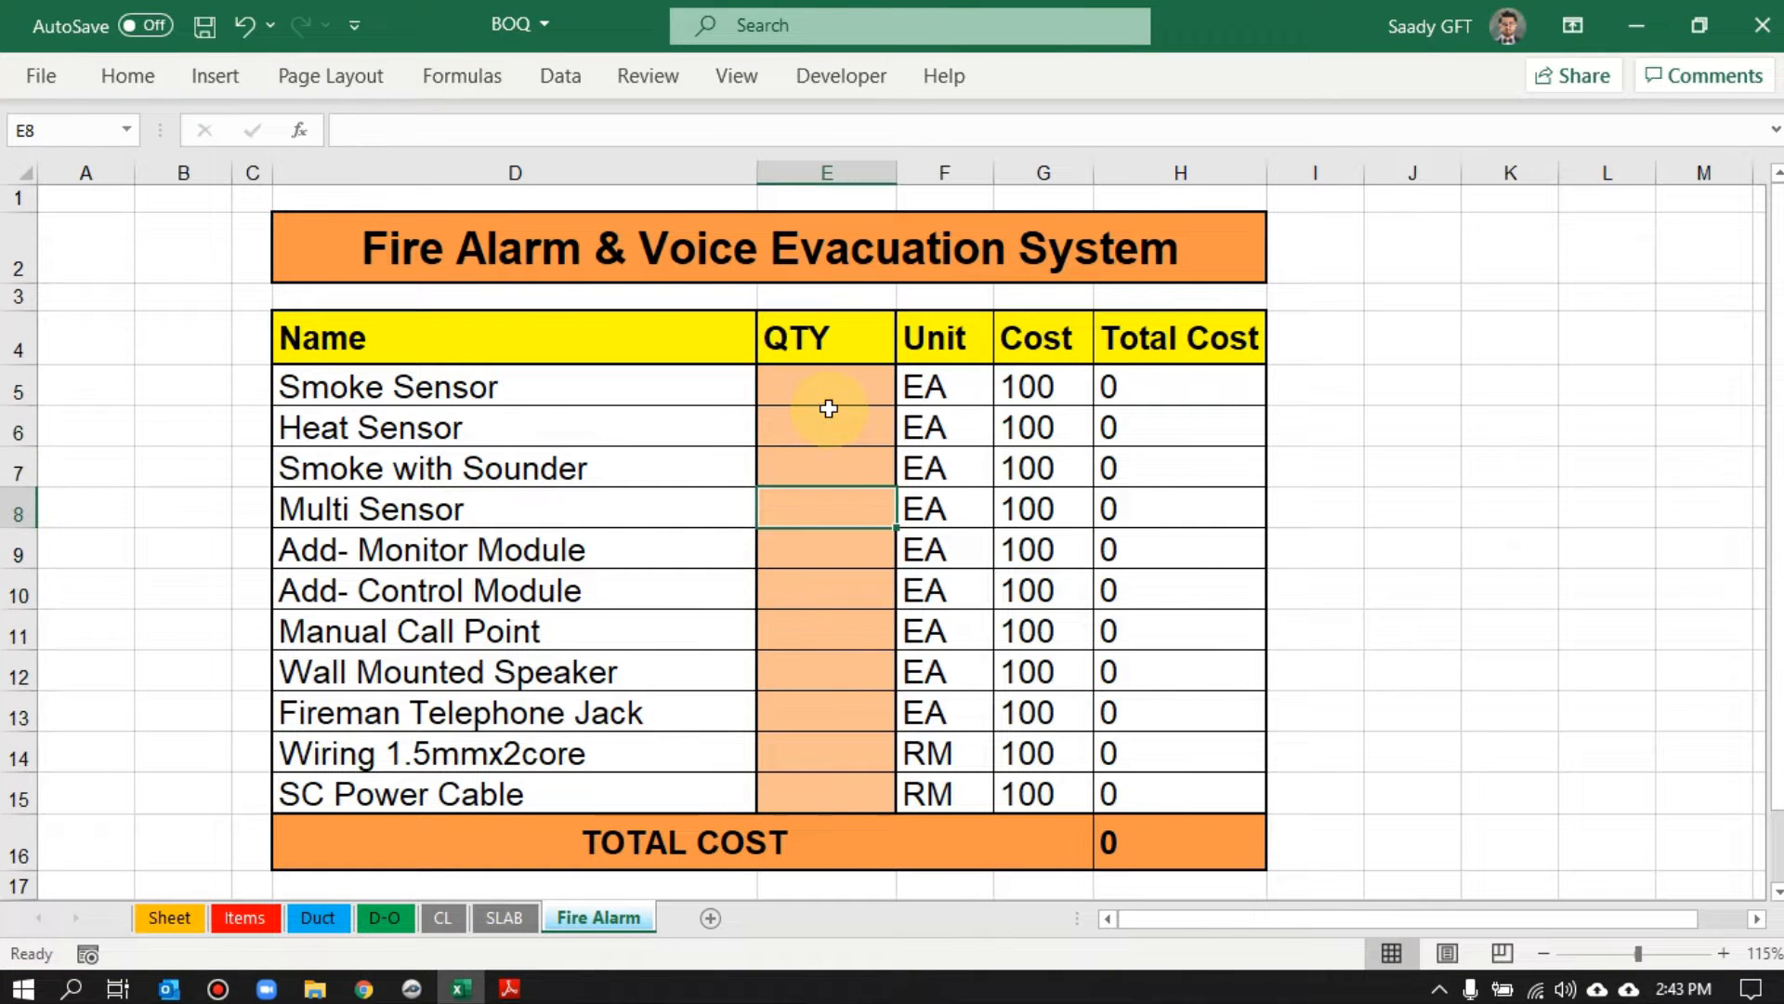
{"action": "left_click", "coordinate": [423, 987]}
{"action": "scroll", "coordinate": [988, 558], "scroll_direction": "up", "scroll_amount": 5}
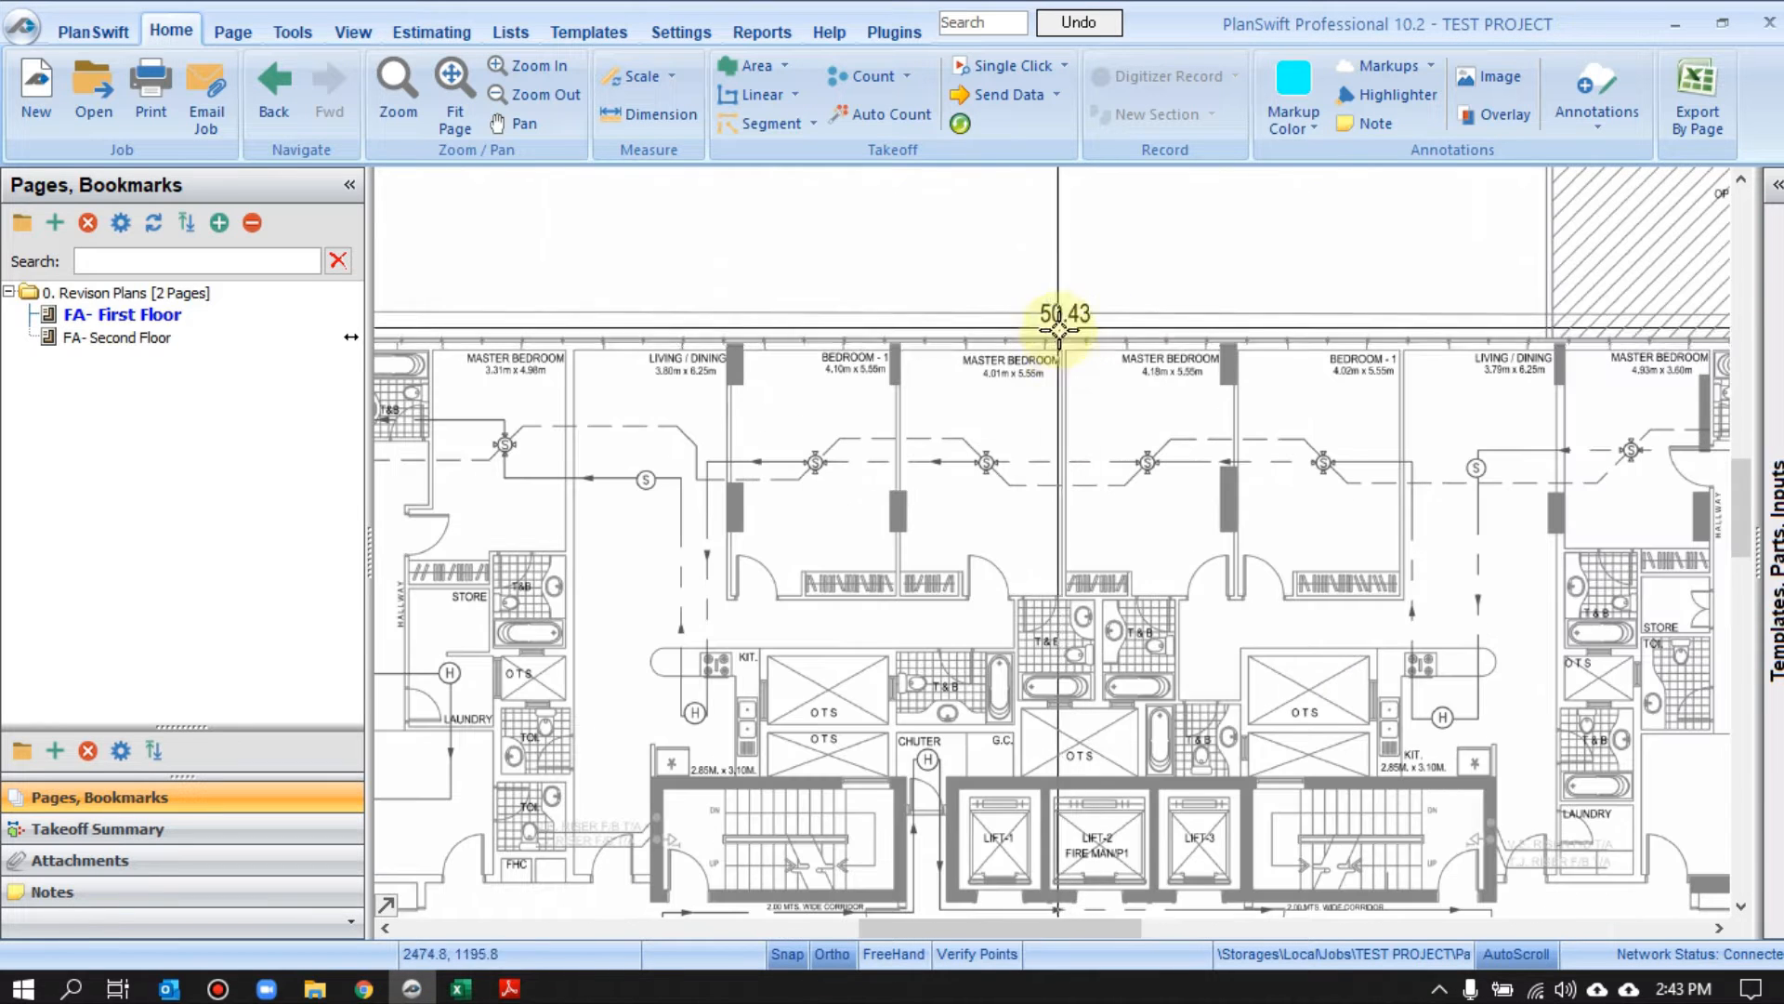
{"action": "left_click", "coordinate": [643, 113]}
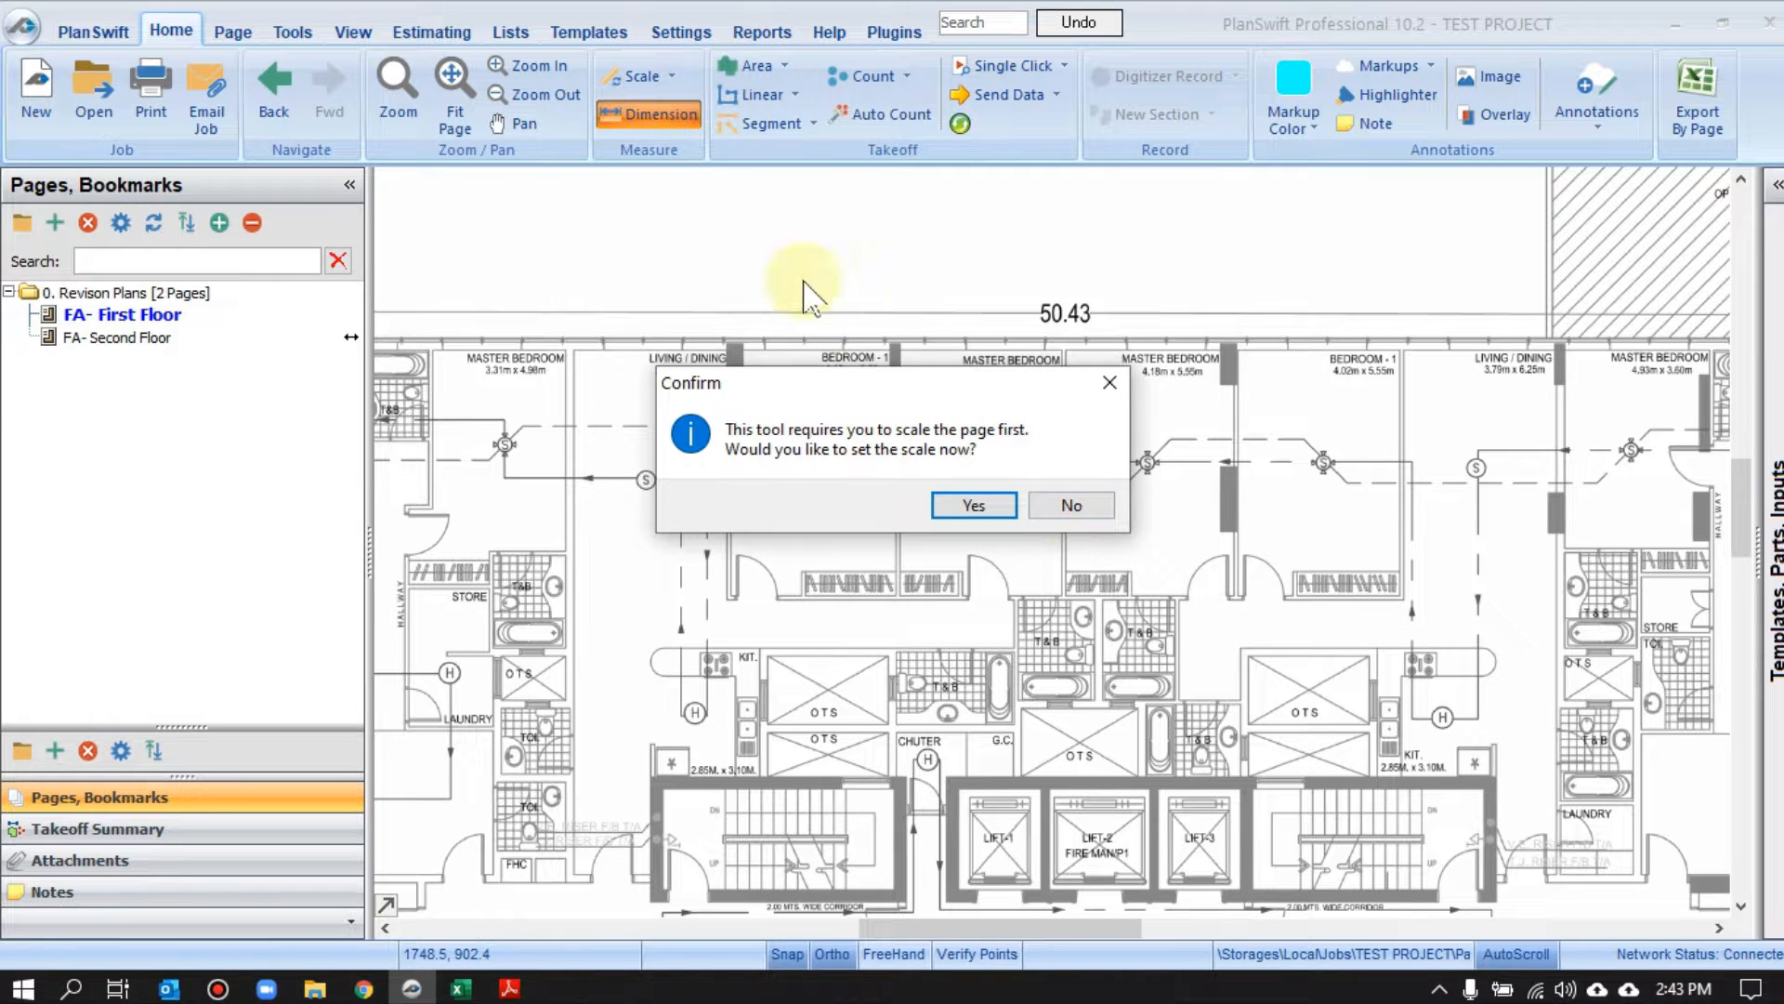
{"action": "left_click", "coordinate": [1071, 506]}
{"action": "left_click", "coordinate": [754, 96]}
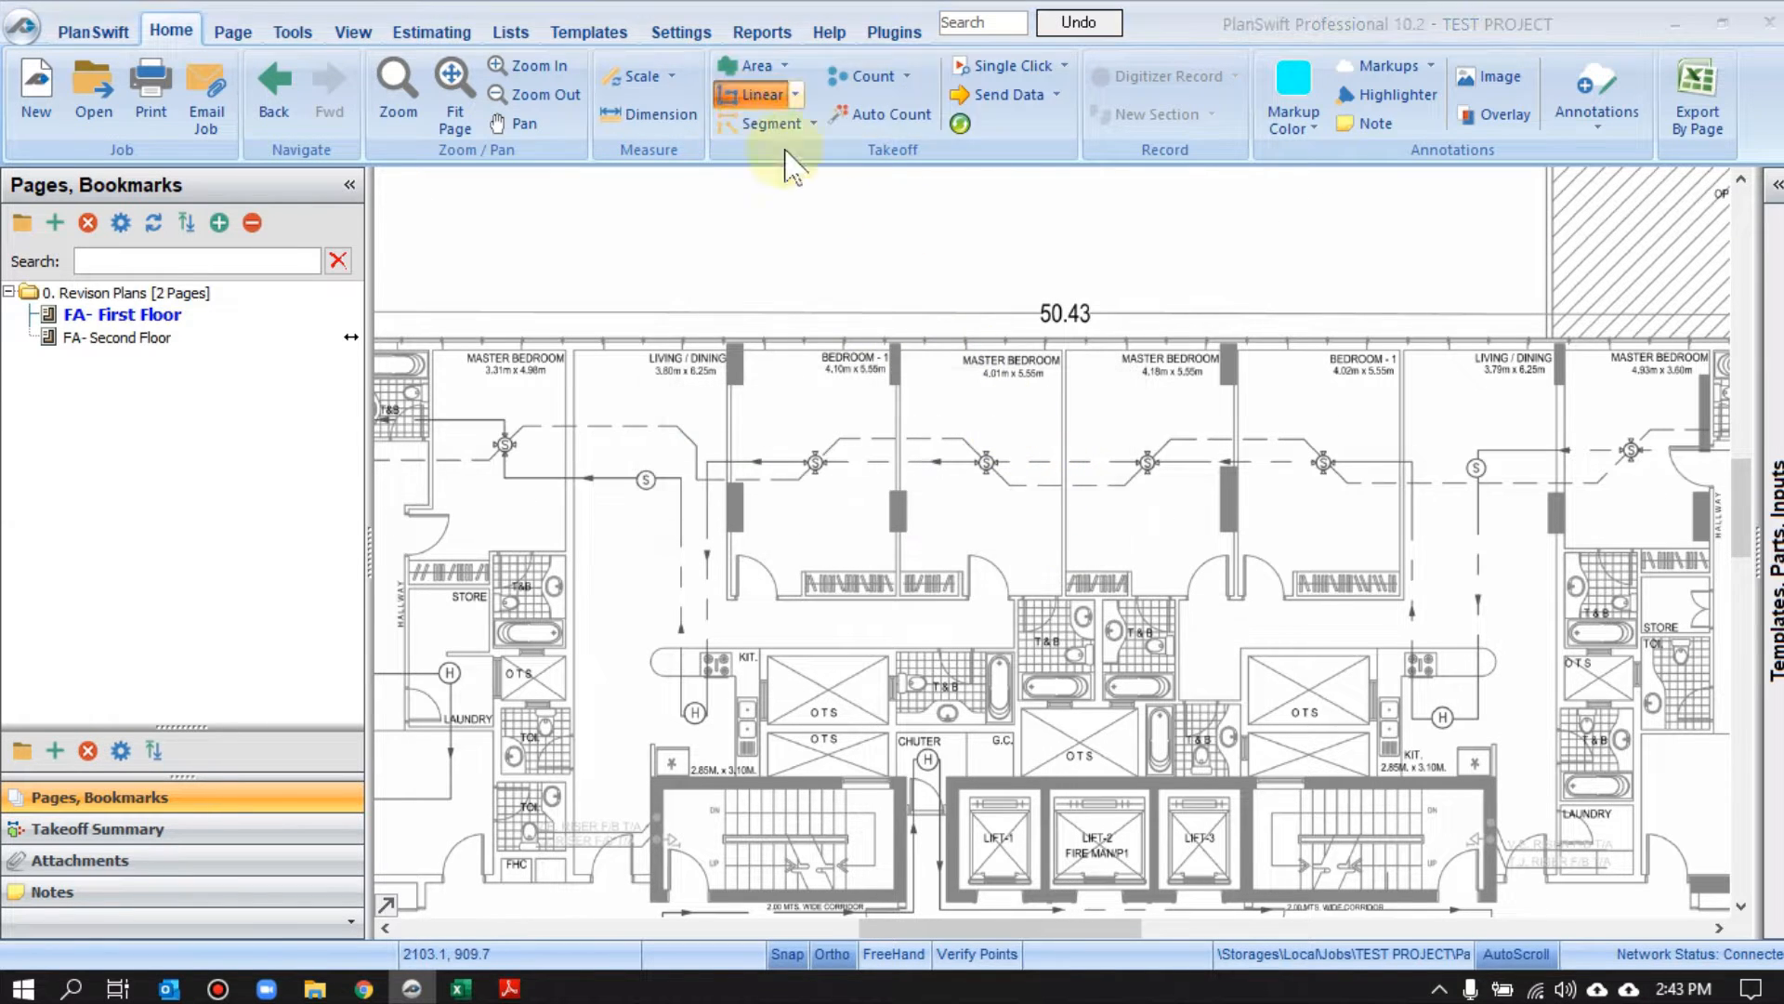
{"action": "left_click", "coordinate": [1070, 507]}
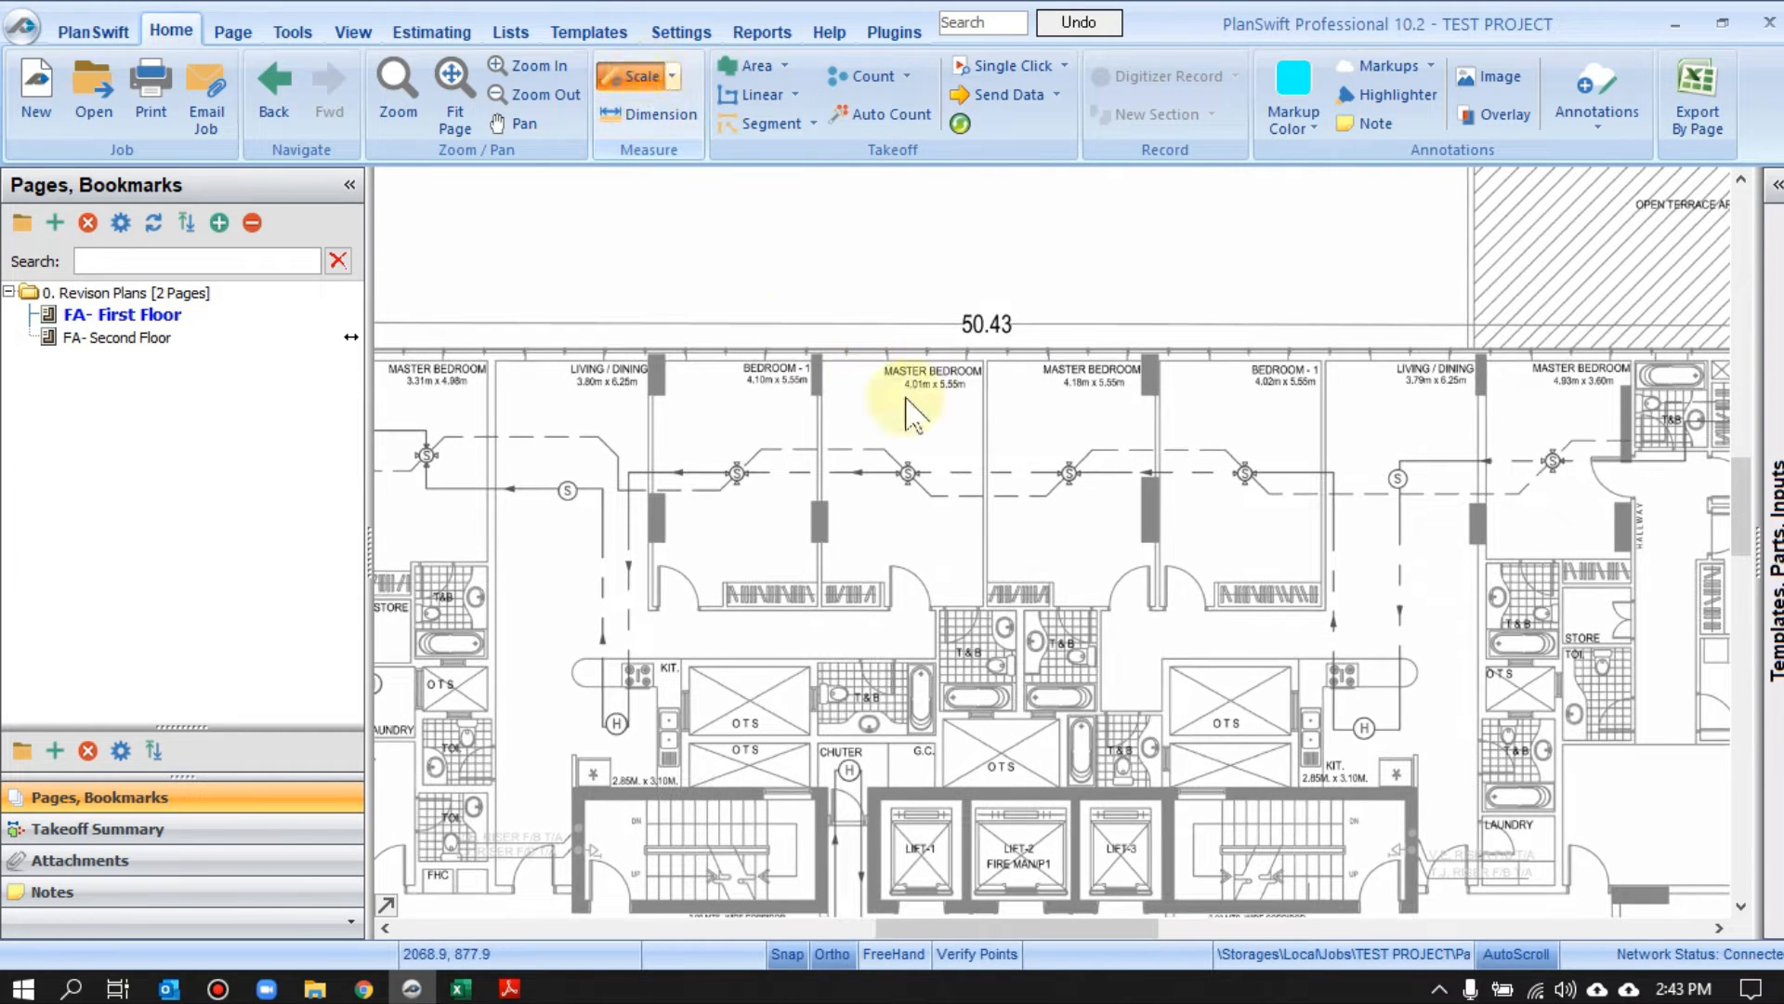
Scale the first floor page in metric by entering 50.43 M and picking both ends of the overall width dimension above the bedrooms
{"action": "left_click_drag", "start_coordinate": [967, 338], "coordinate": [975, 476]}
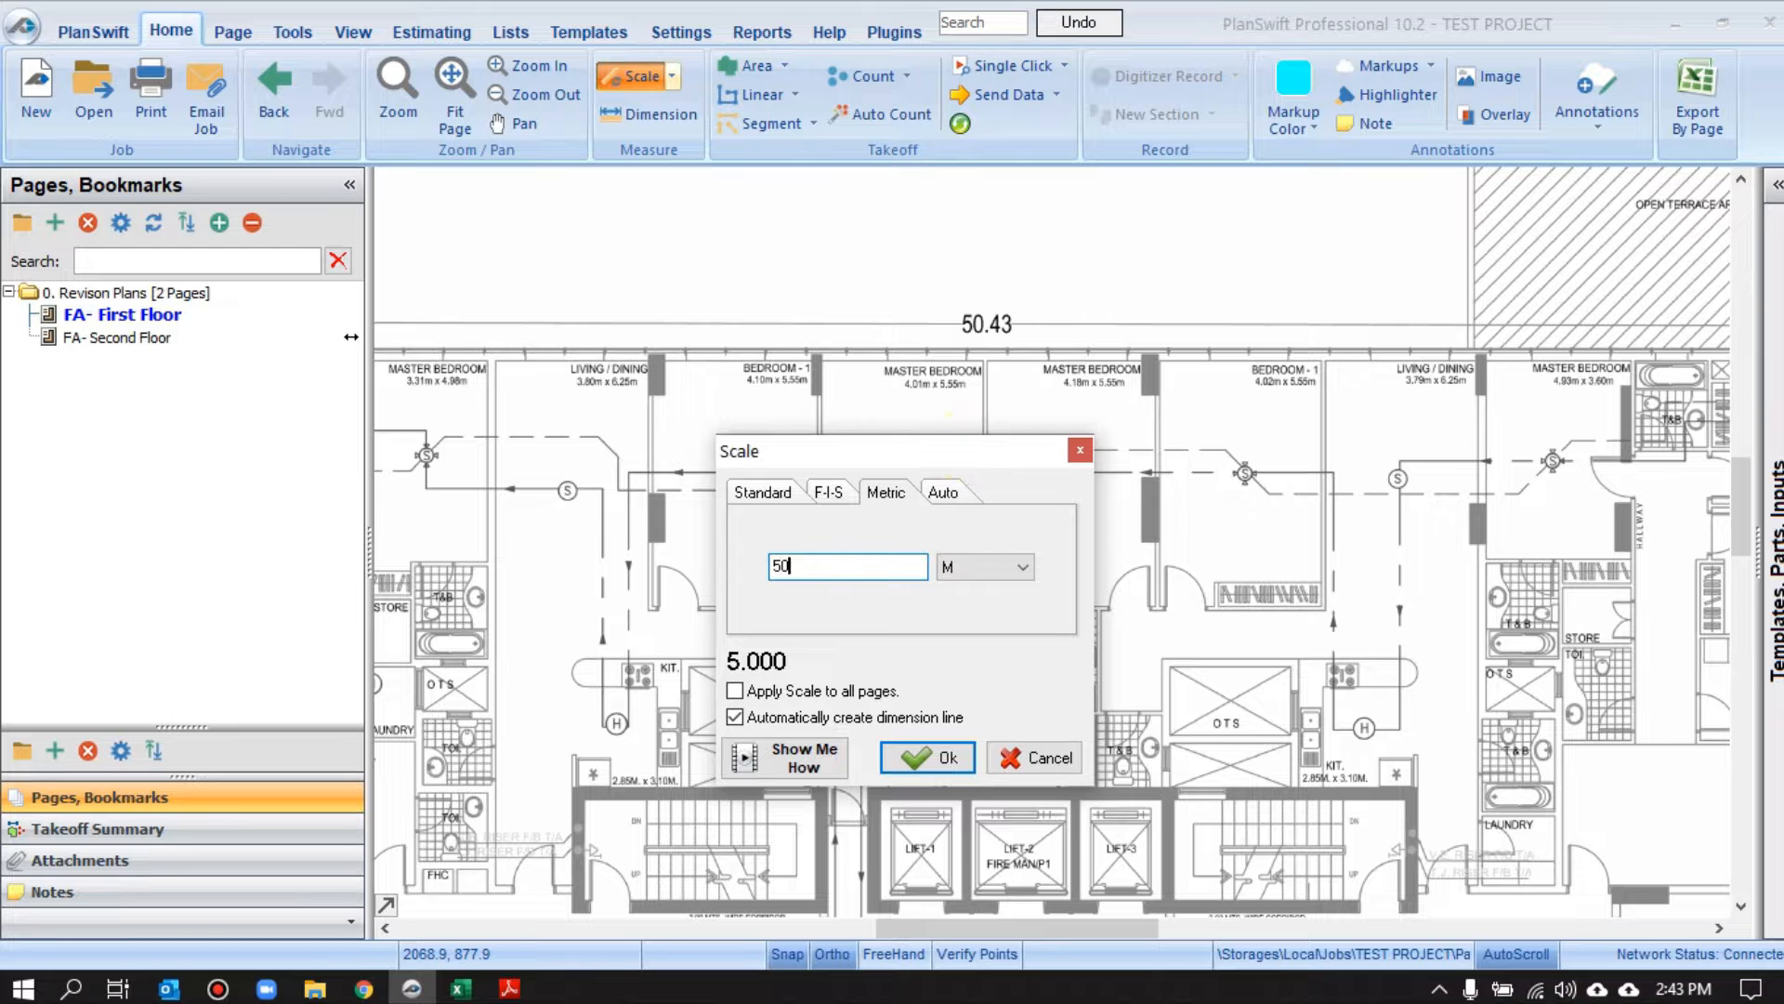
{"action": "left_click", "coordinate": [946, 760]}
{"action": "scroll", "coordinate": [1178, 458], "scroll_direction": "up", "scroll_amount": 5}
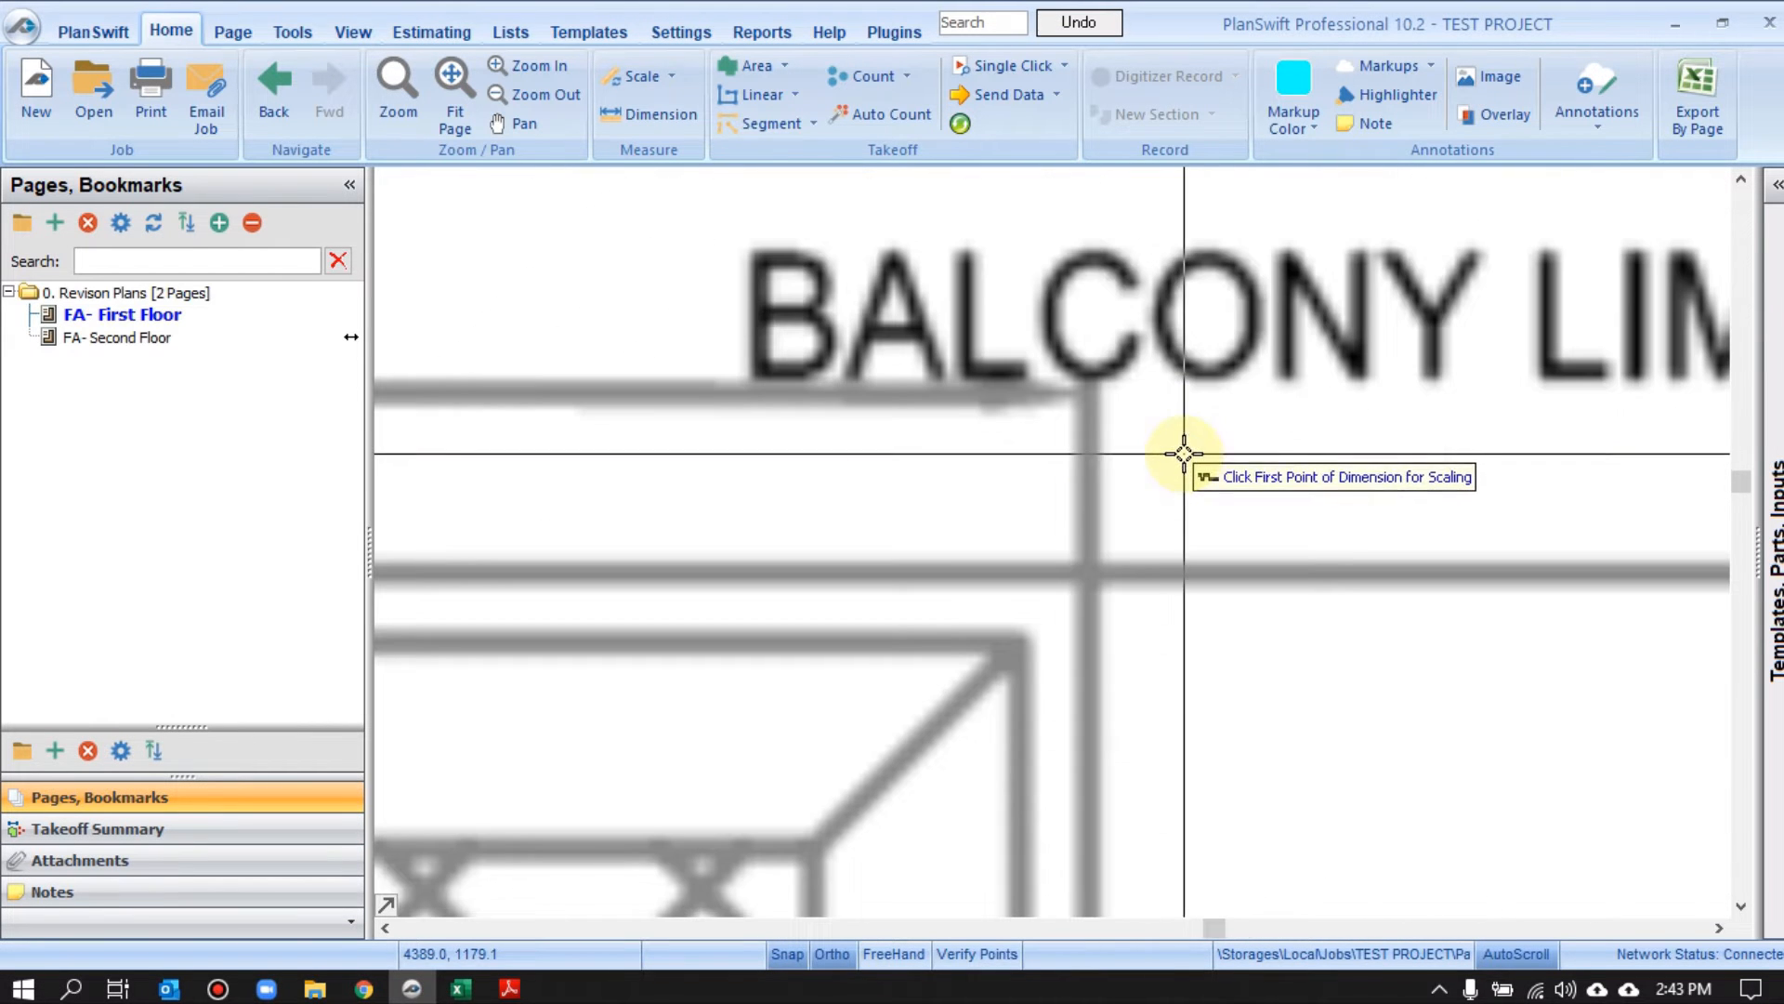
{"action": "left_click", "coordinate": [1095, 449]}
{"action": "scroll", "coordinate": [1092, 460], "scroll_direction": "down", "scroll_amount": 6}
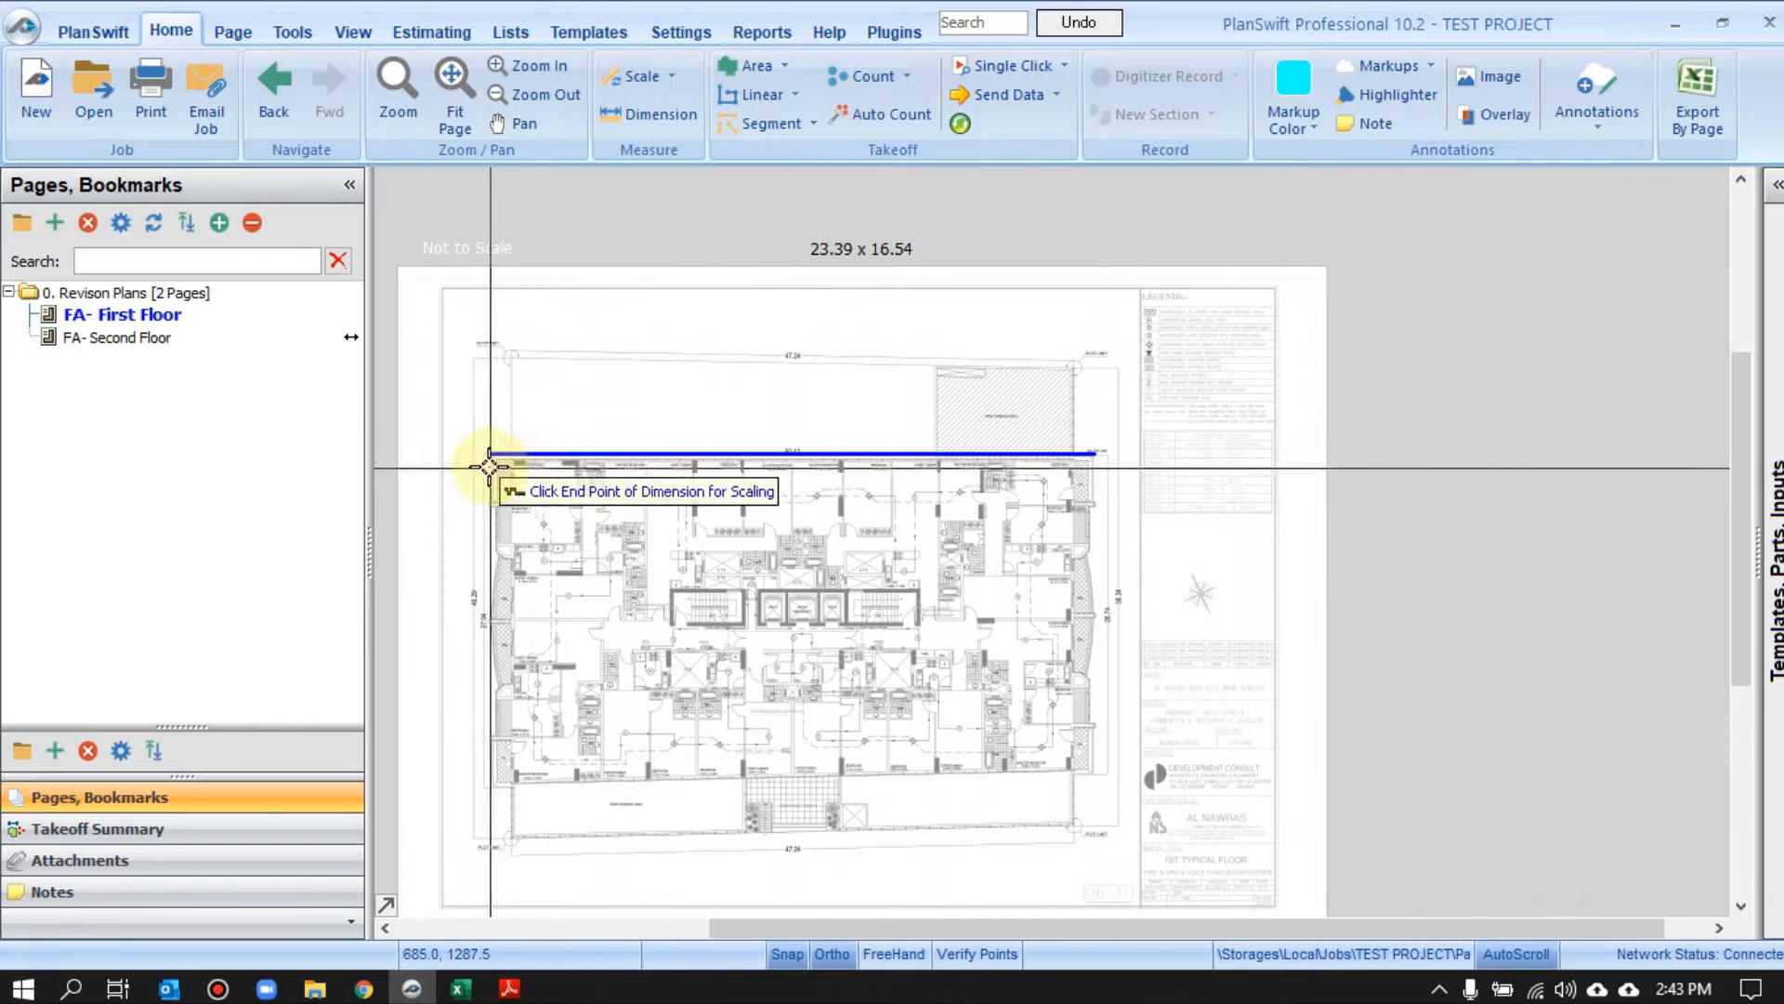
{"action": "scroll", "coordinate": [490, 467], "scroll_direction": "up", "scroll_amount": 8}
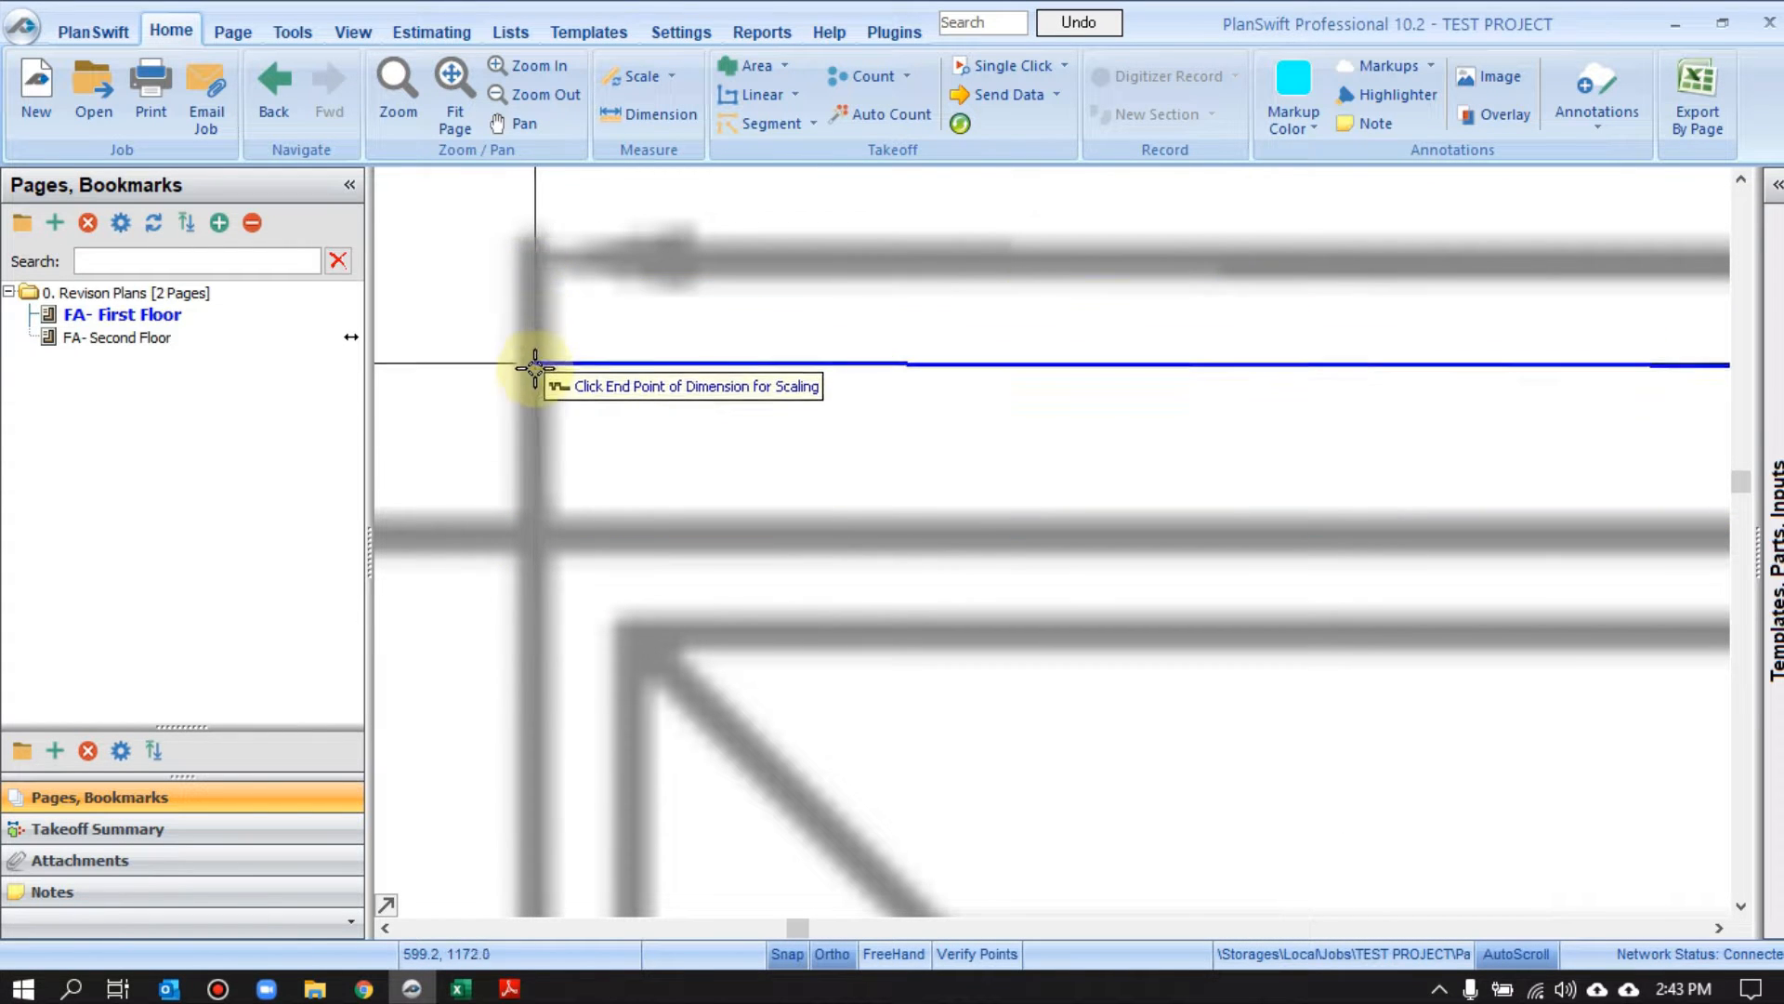
{"action": "left_click", "coordinate": [530, 464]}
{"action": "scroll", "coordinate": [520, 462], "scroll_direction": "down", "scroll_amount": 4}
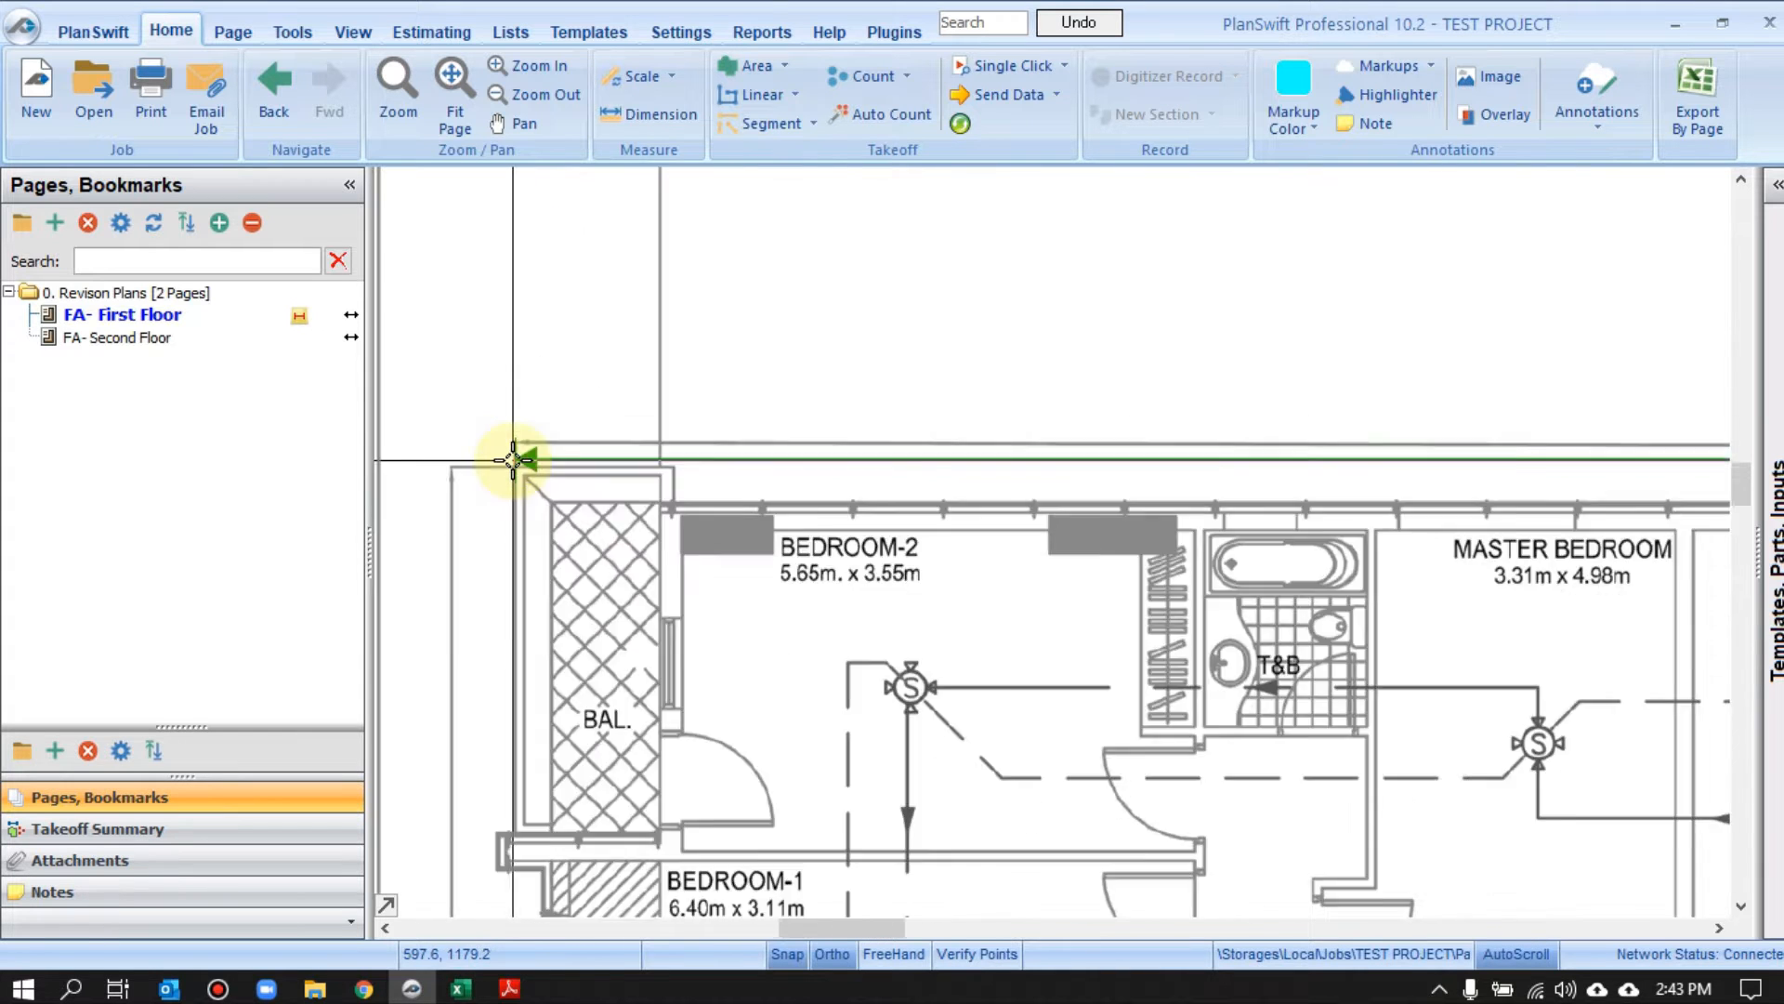
{"action": "scroll", "coordinate": [513, 459], "scroll_direction": "down", "scroll_amount": 5}
{"action": "scroll", "coordinate": [1195, 398], "scroll_direction": "up", "scroll_amount": 4}
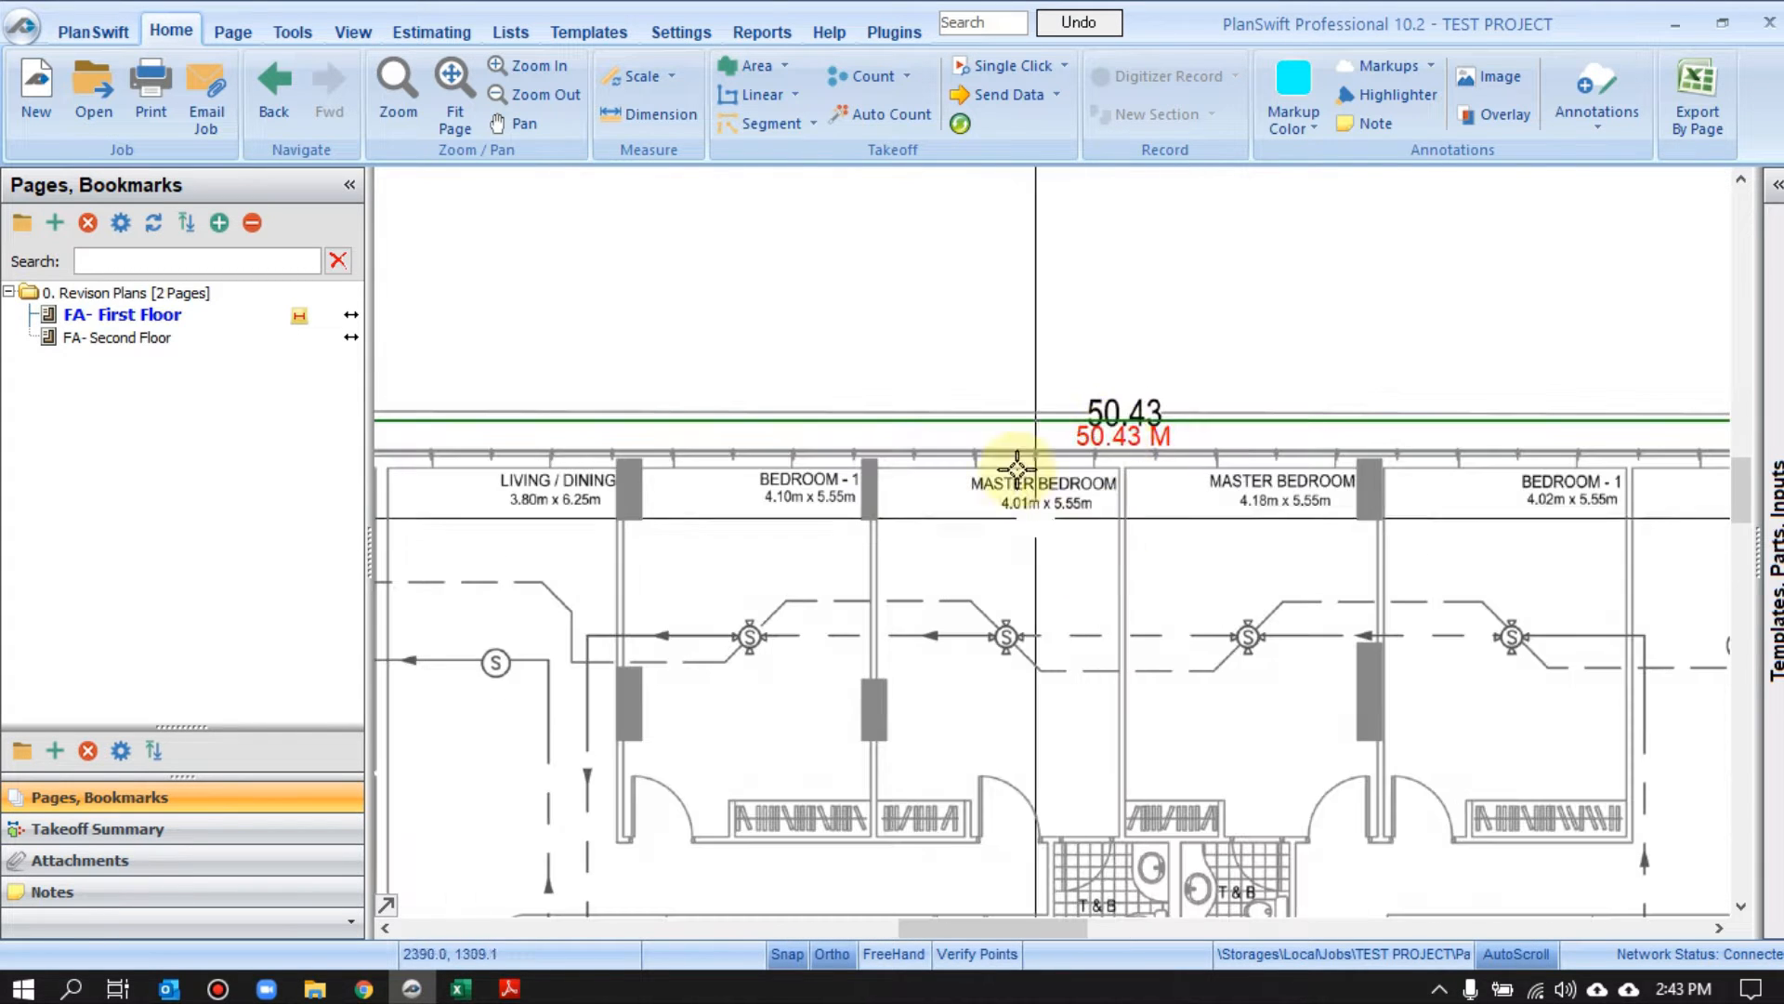
{"action": "scroll", "coordinate": [993, 502], "scroll_direction": "down", "scroll_amount": 6}
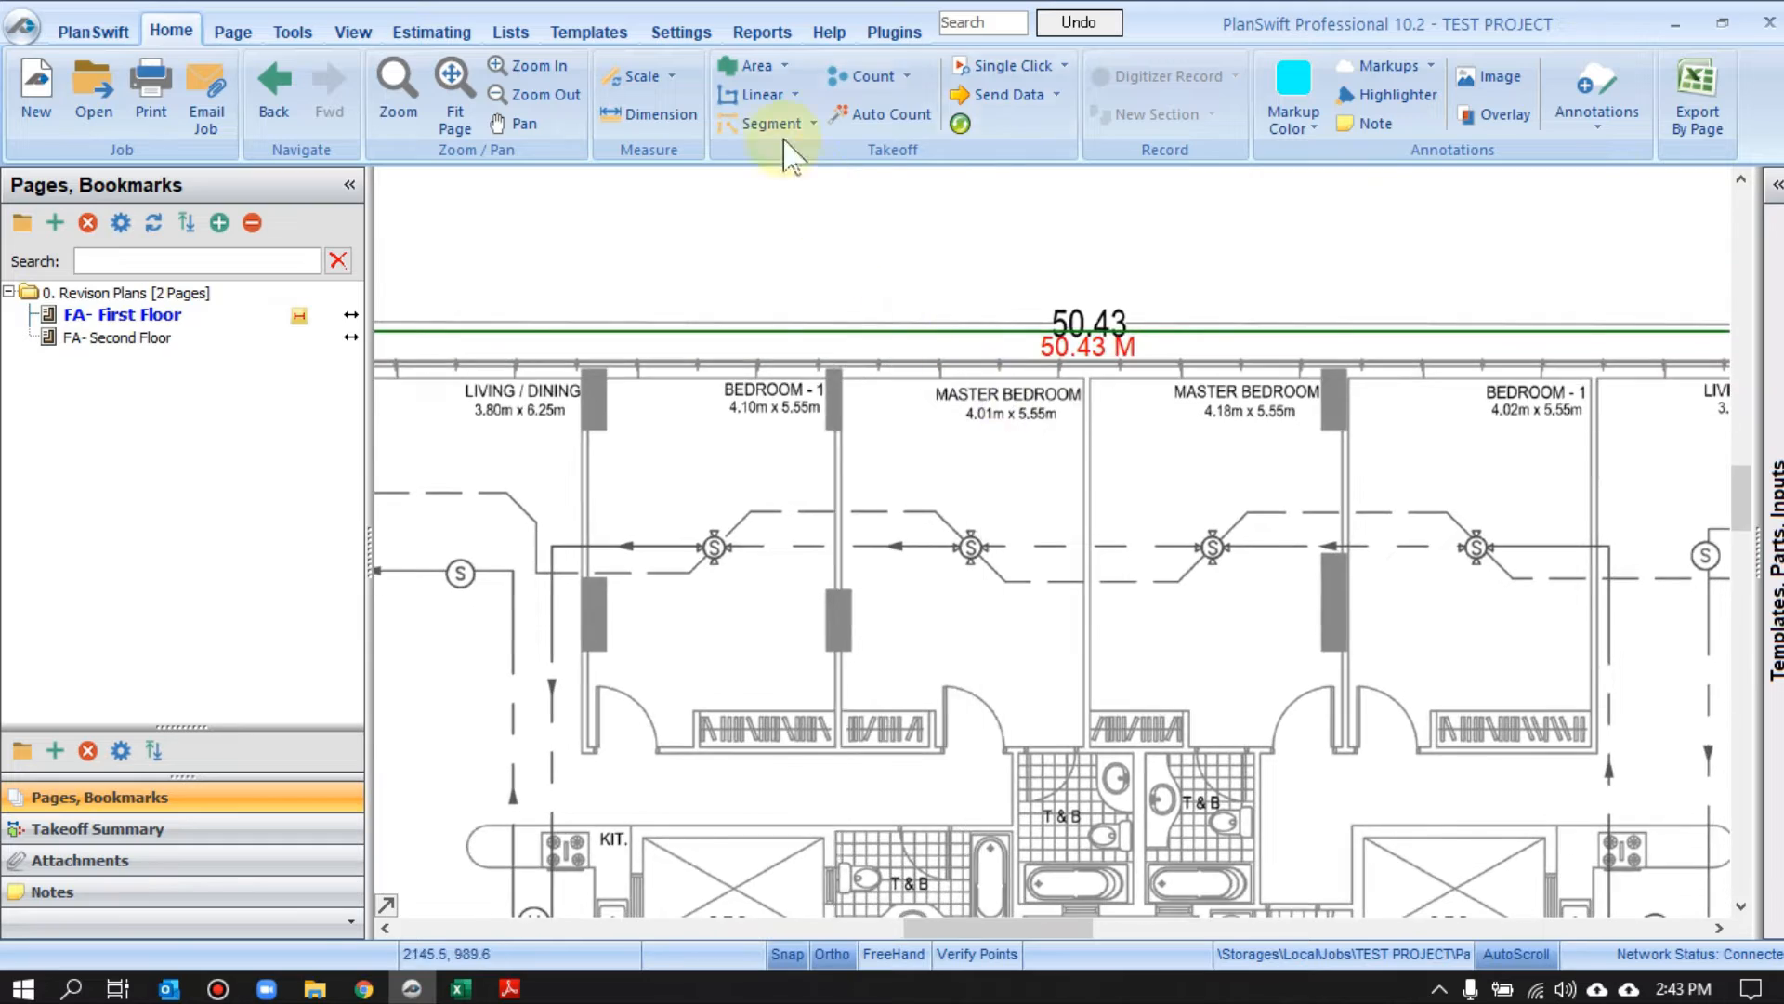
Add a wall-to-wall dimension across the width of the master bedroom labelled 4.18m x 5.55m, and end the recording
{"action": "left_click_drag", "start_coordinate": [1052, 299], "coordinate": [1040, 223]}
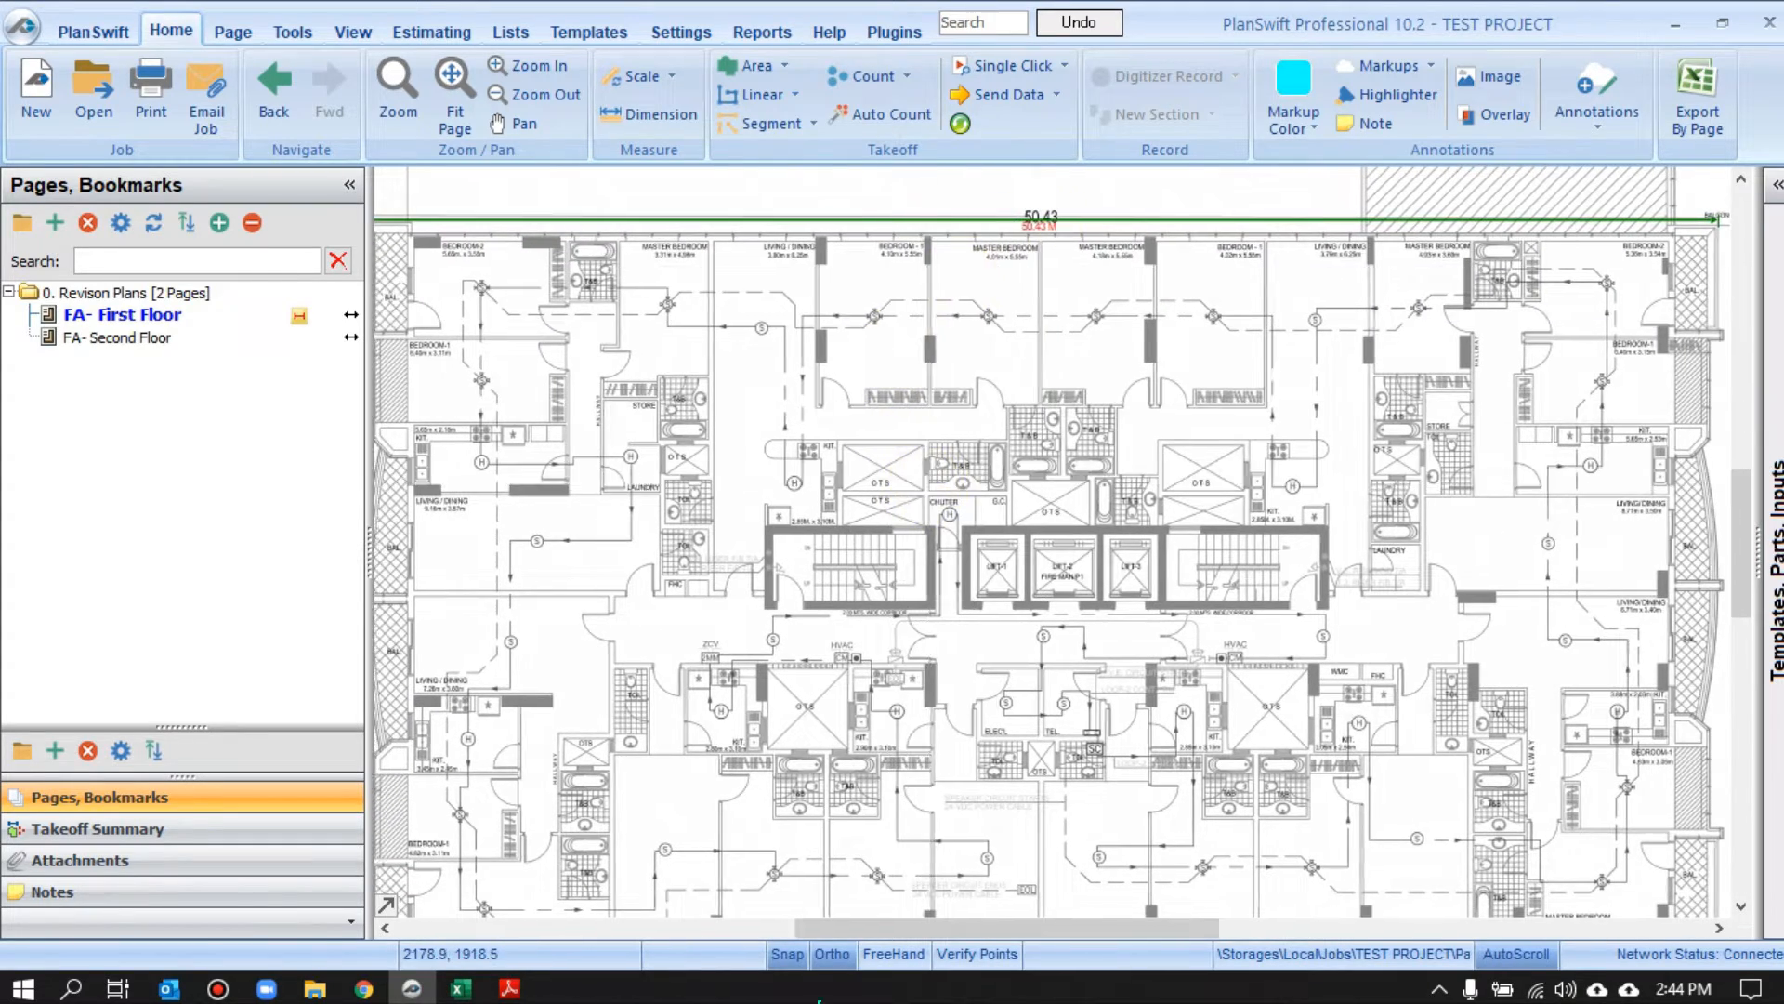
{"action": "scroll", "coordinate": [781, 241], "scroll_direction": "up", "scroll_amount": 3}
{"action": "scroll", "coordinate": [780, 240], "scroll_direction": "up", "scroll_amount": 2}
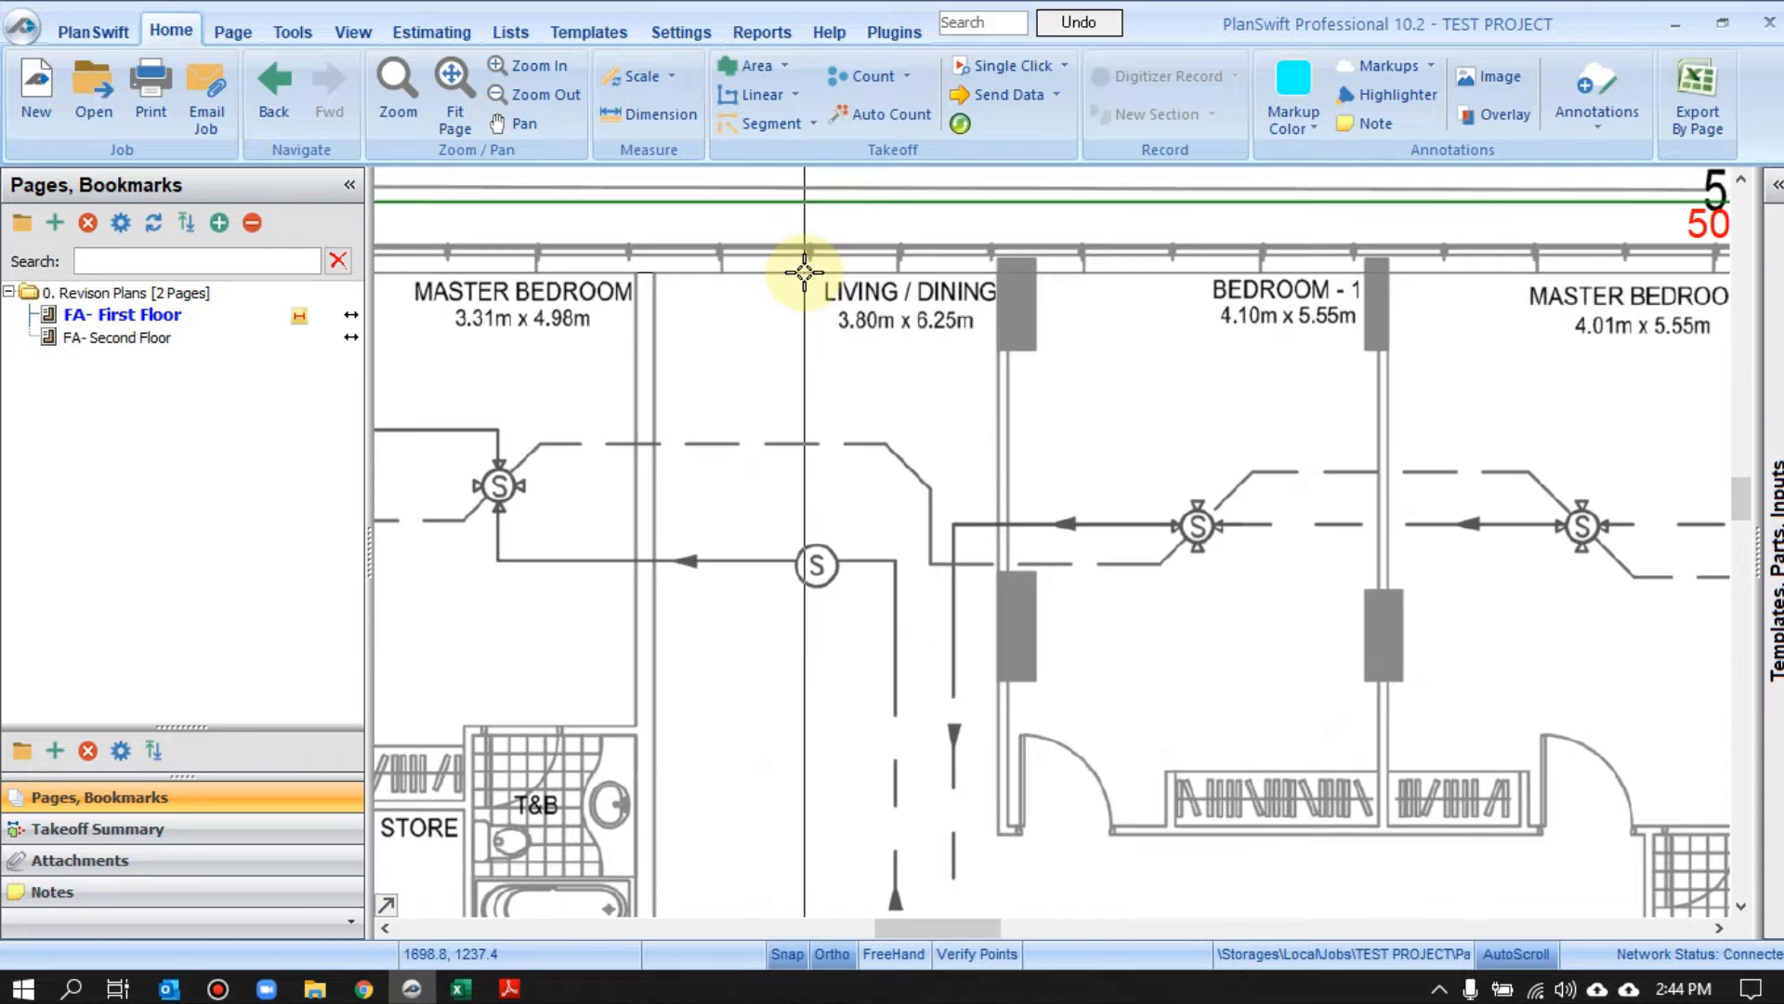
{"action": "left_click_drag", "start_coordinate": [1571, 342], "coordinate": [976, 338]}
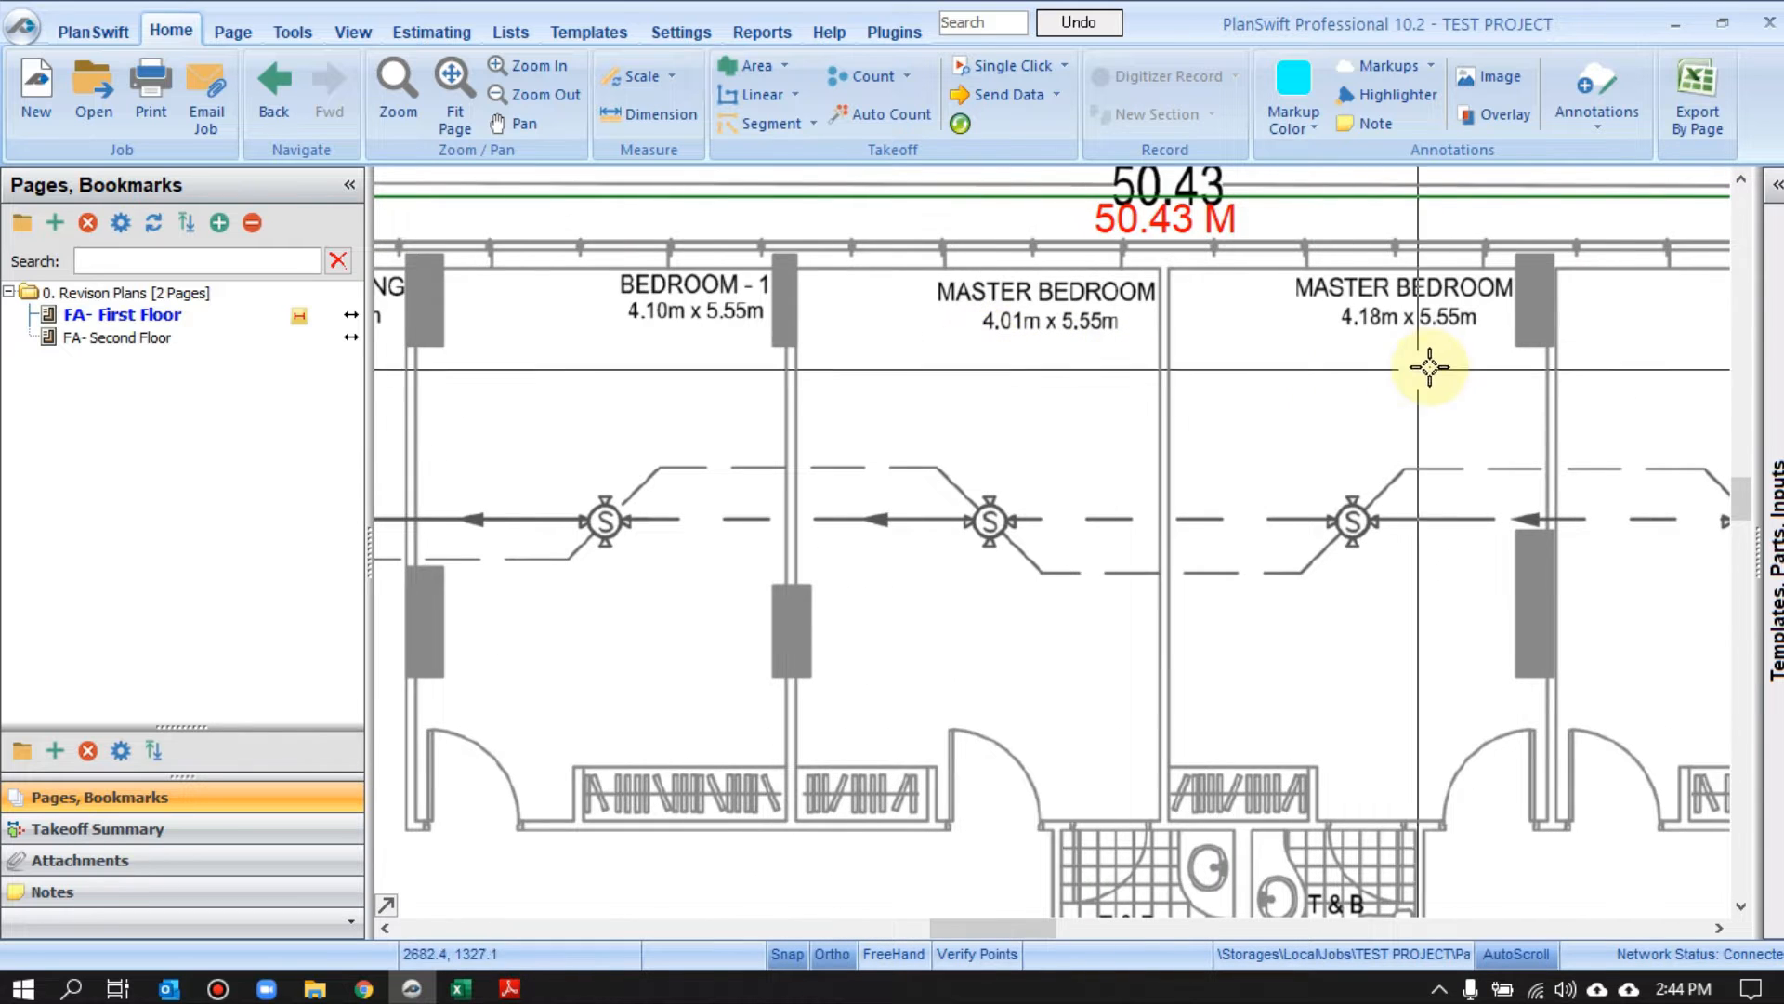
{"action": "left_click_drag", "start_coordinate": [1425, 366], "coordinate": [1152, 363]}
{"action": "scroll", "coordinate": [1174, 359], "scroll_direction": "up", "scroll_amount": 3}
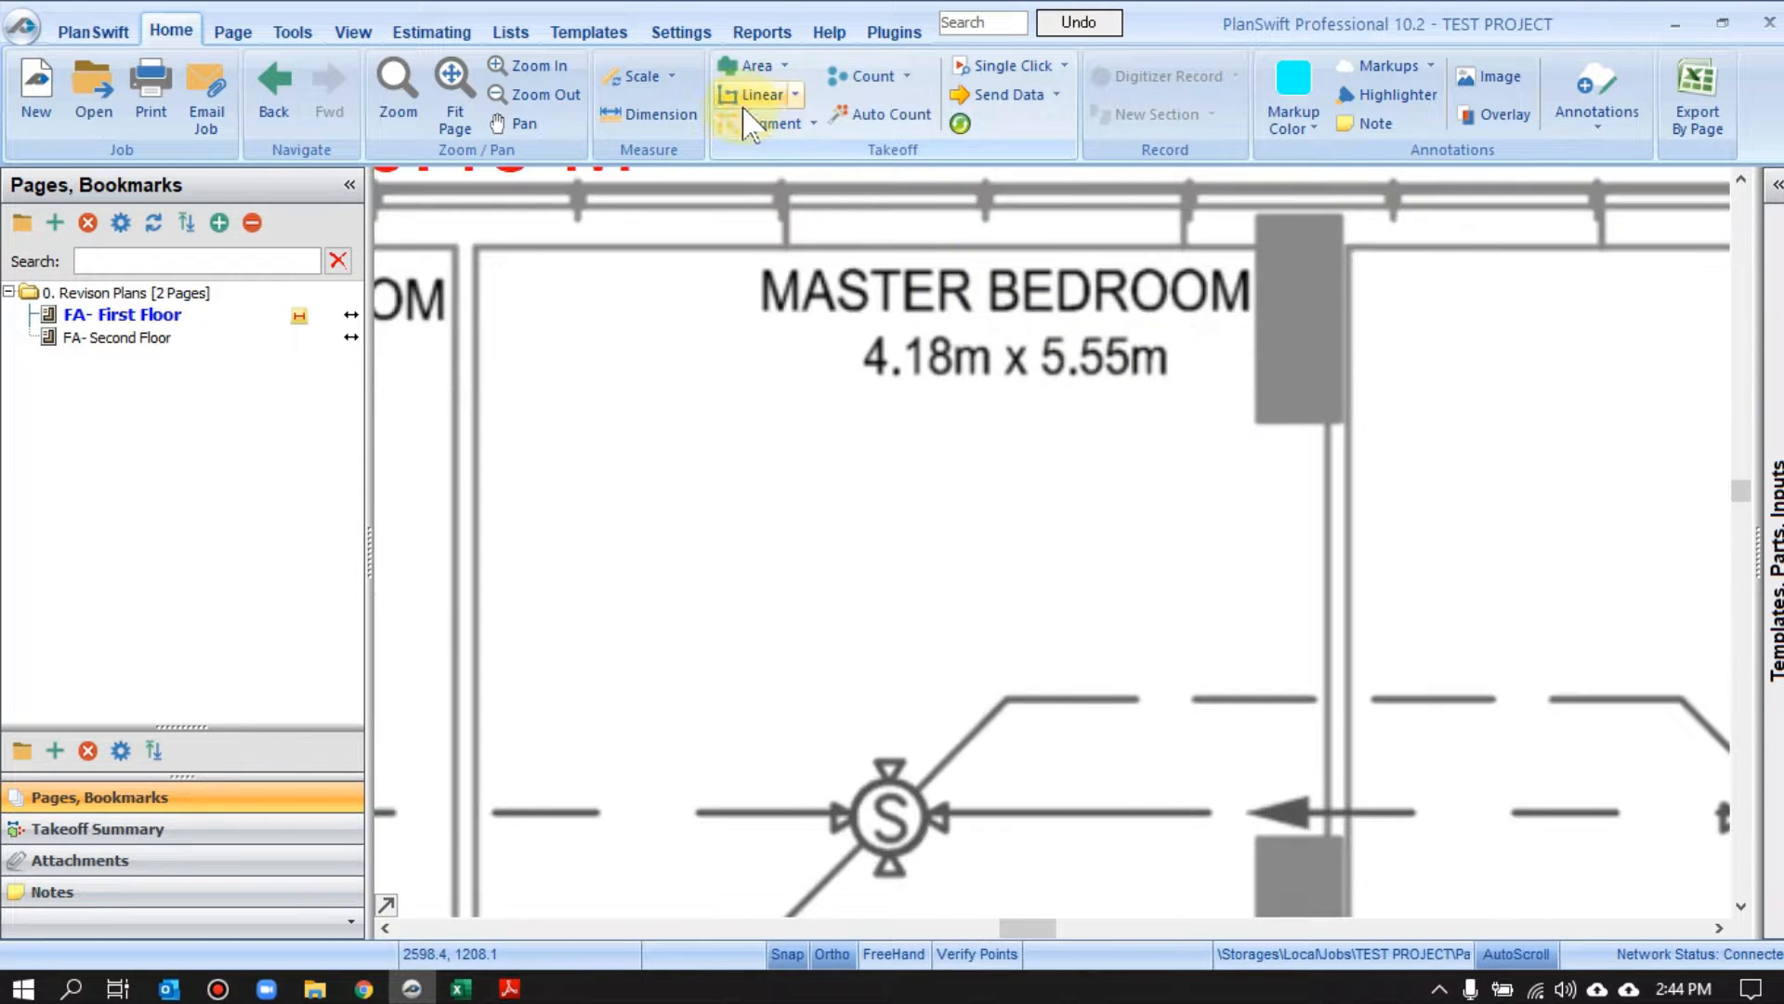
{"action": "left_click", "coordinate": [649, 114]}
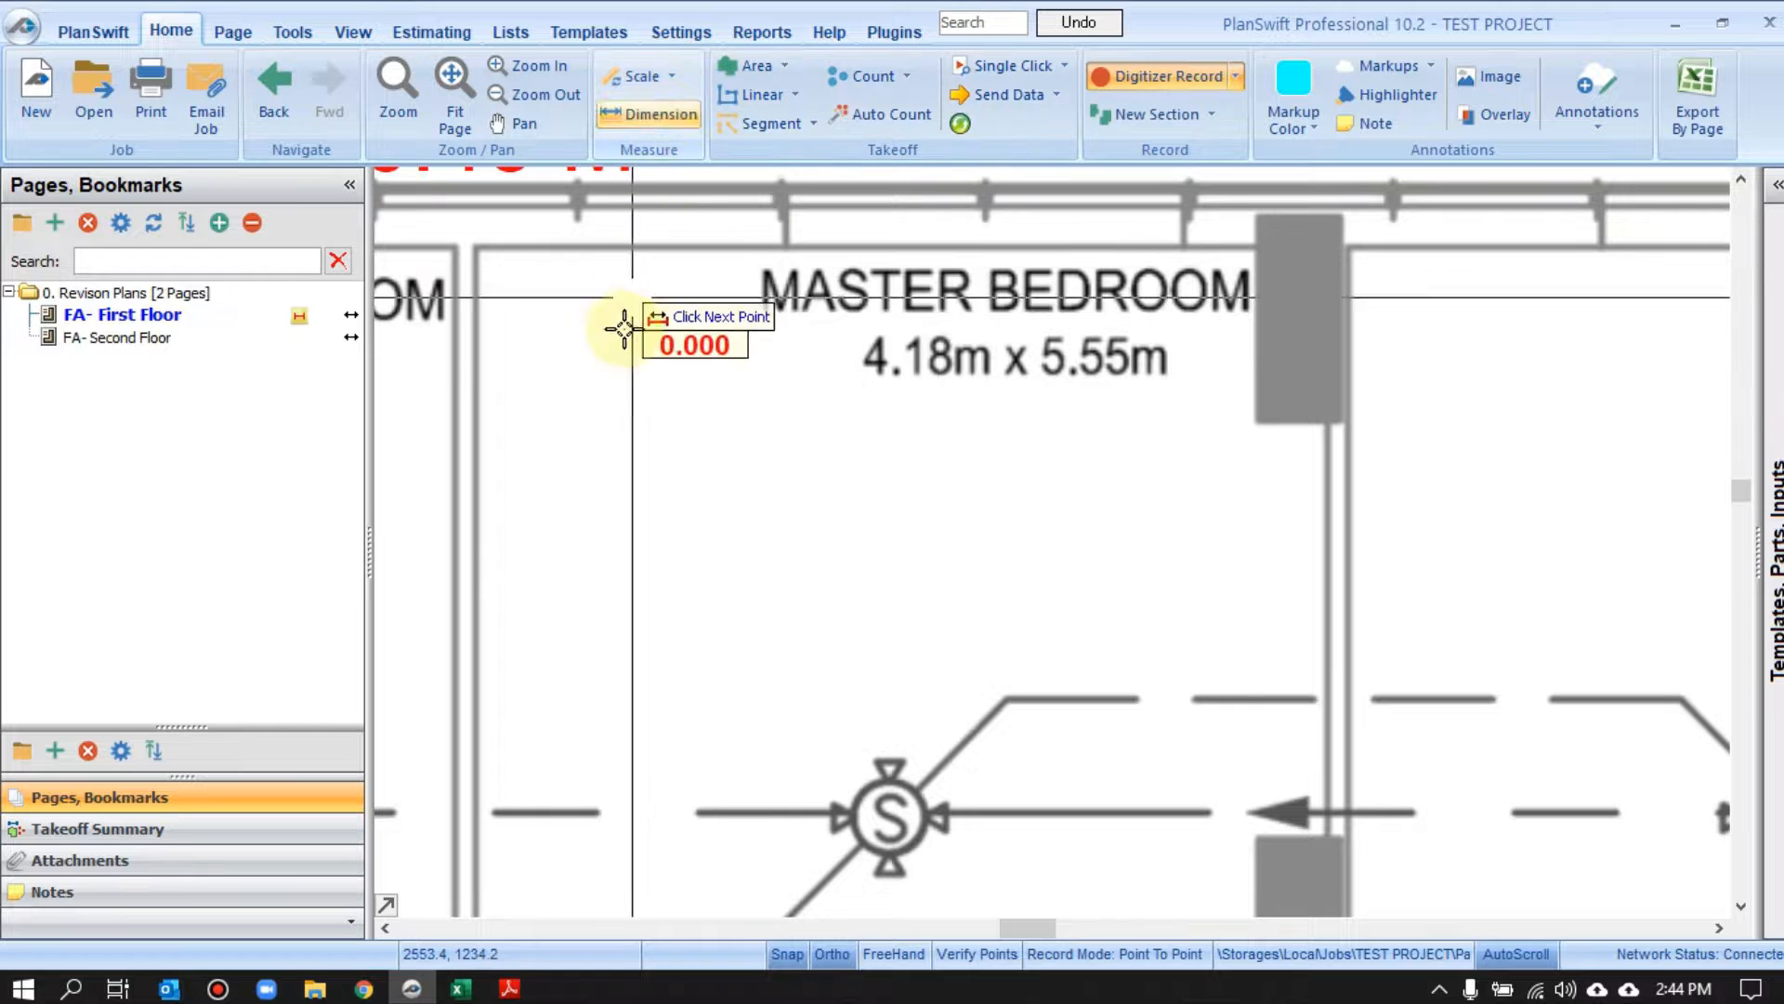
{"action": "left_click", "coordinate": [476, 473]}
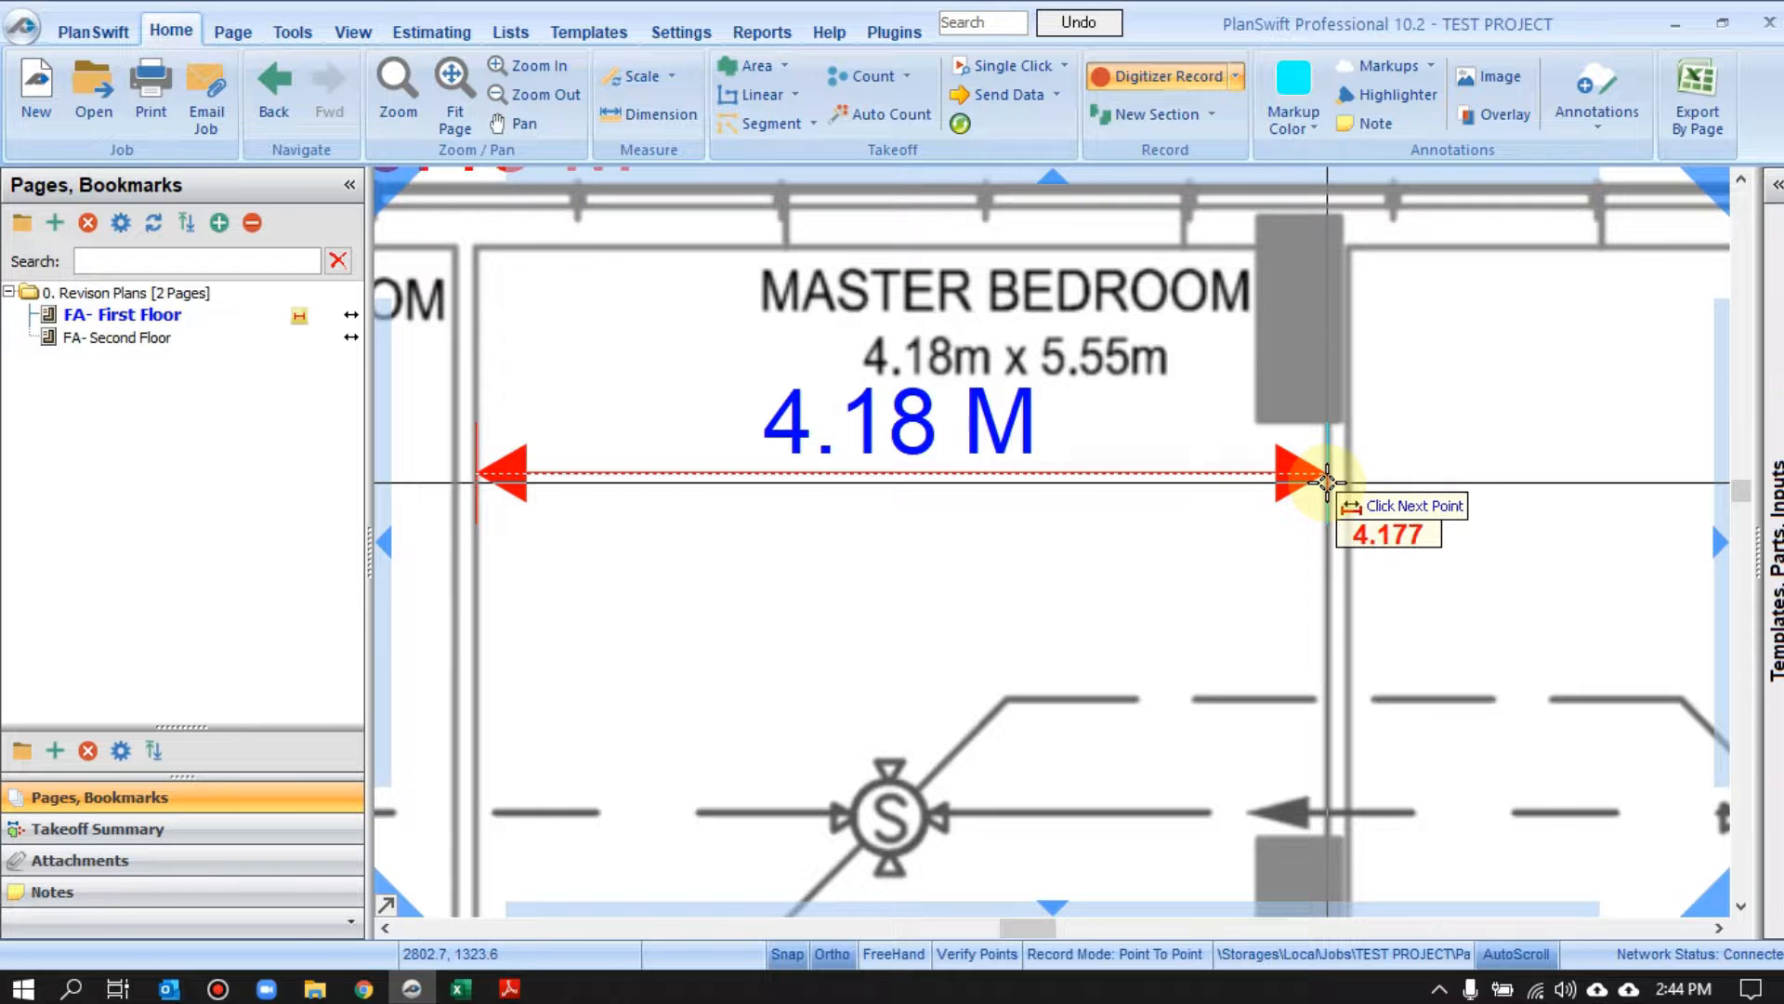
{"action": "left_click", "coordinate": [1327, 480]}
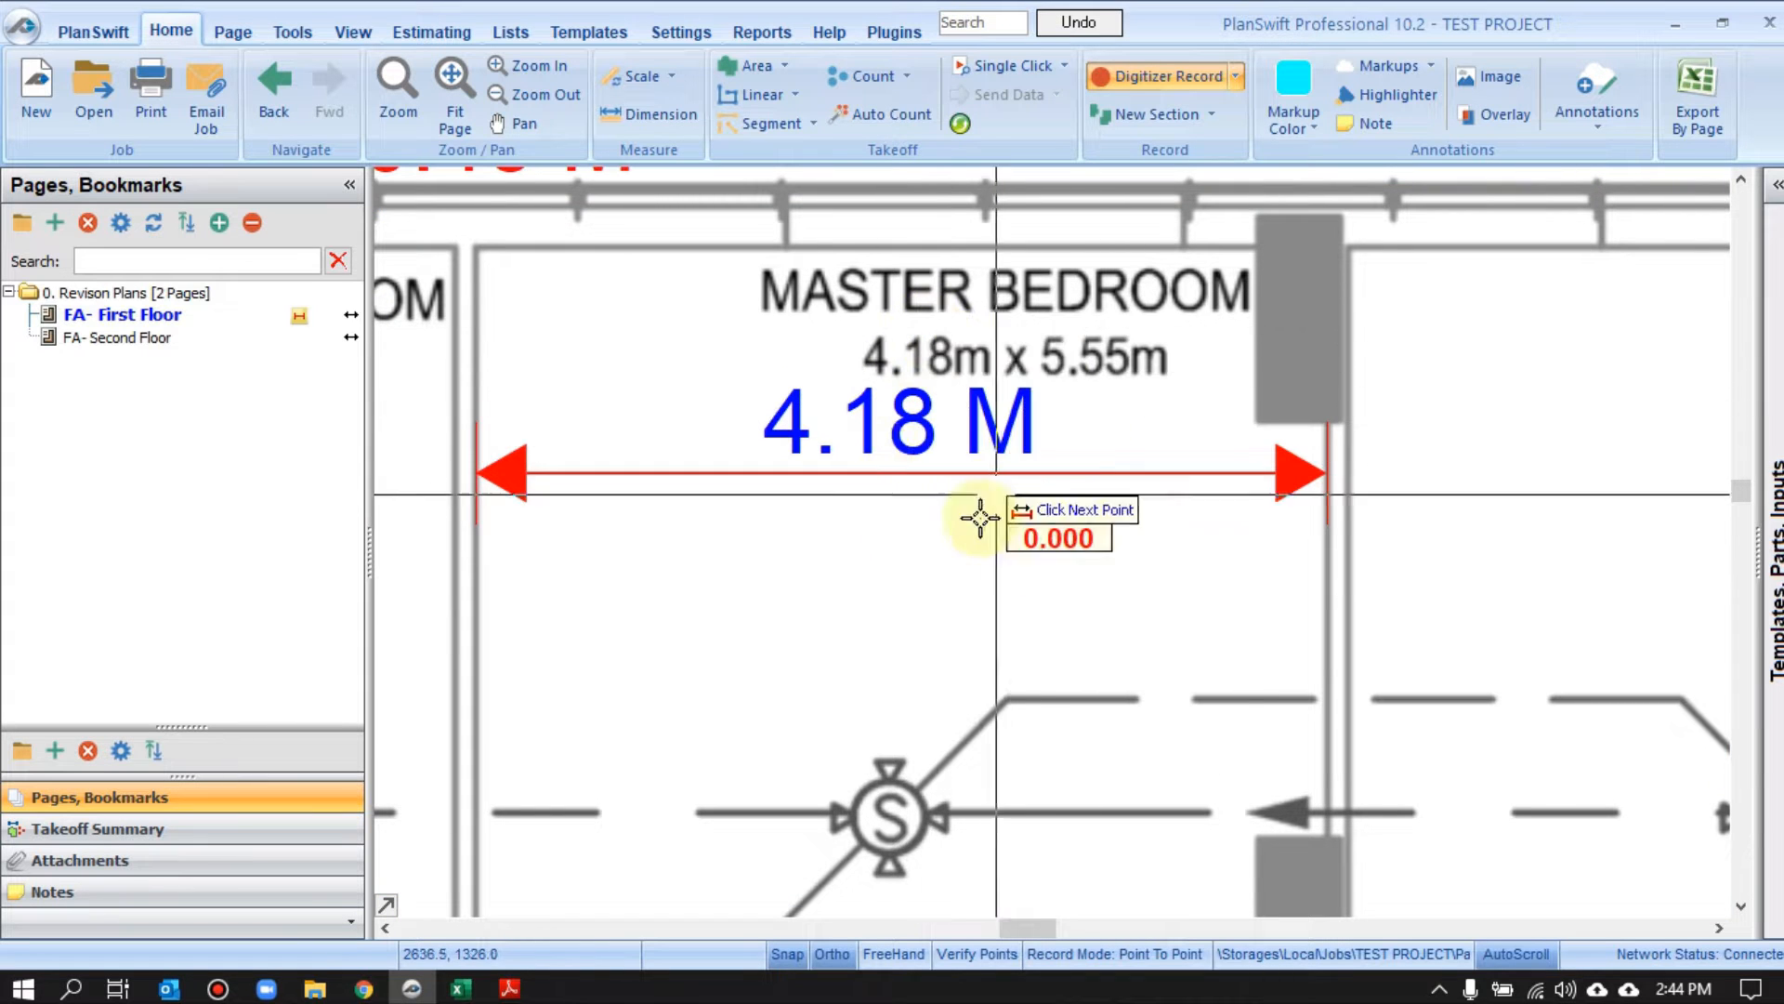
{"action": "scroll", "coordinate": [1046, 407], "scroll_direction": "down", "scroll_amount": 4}
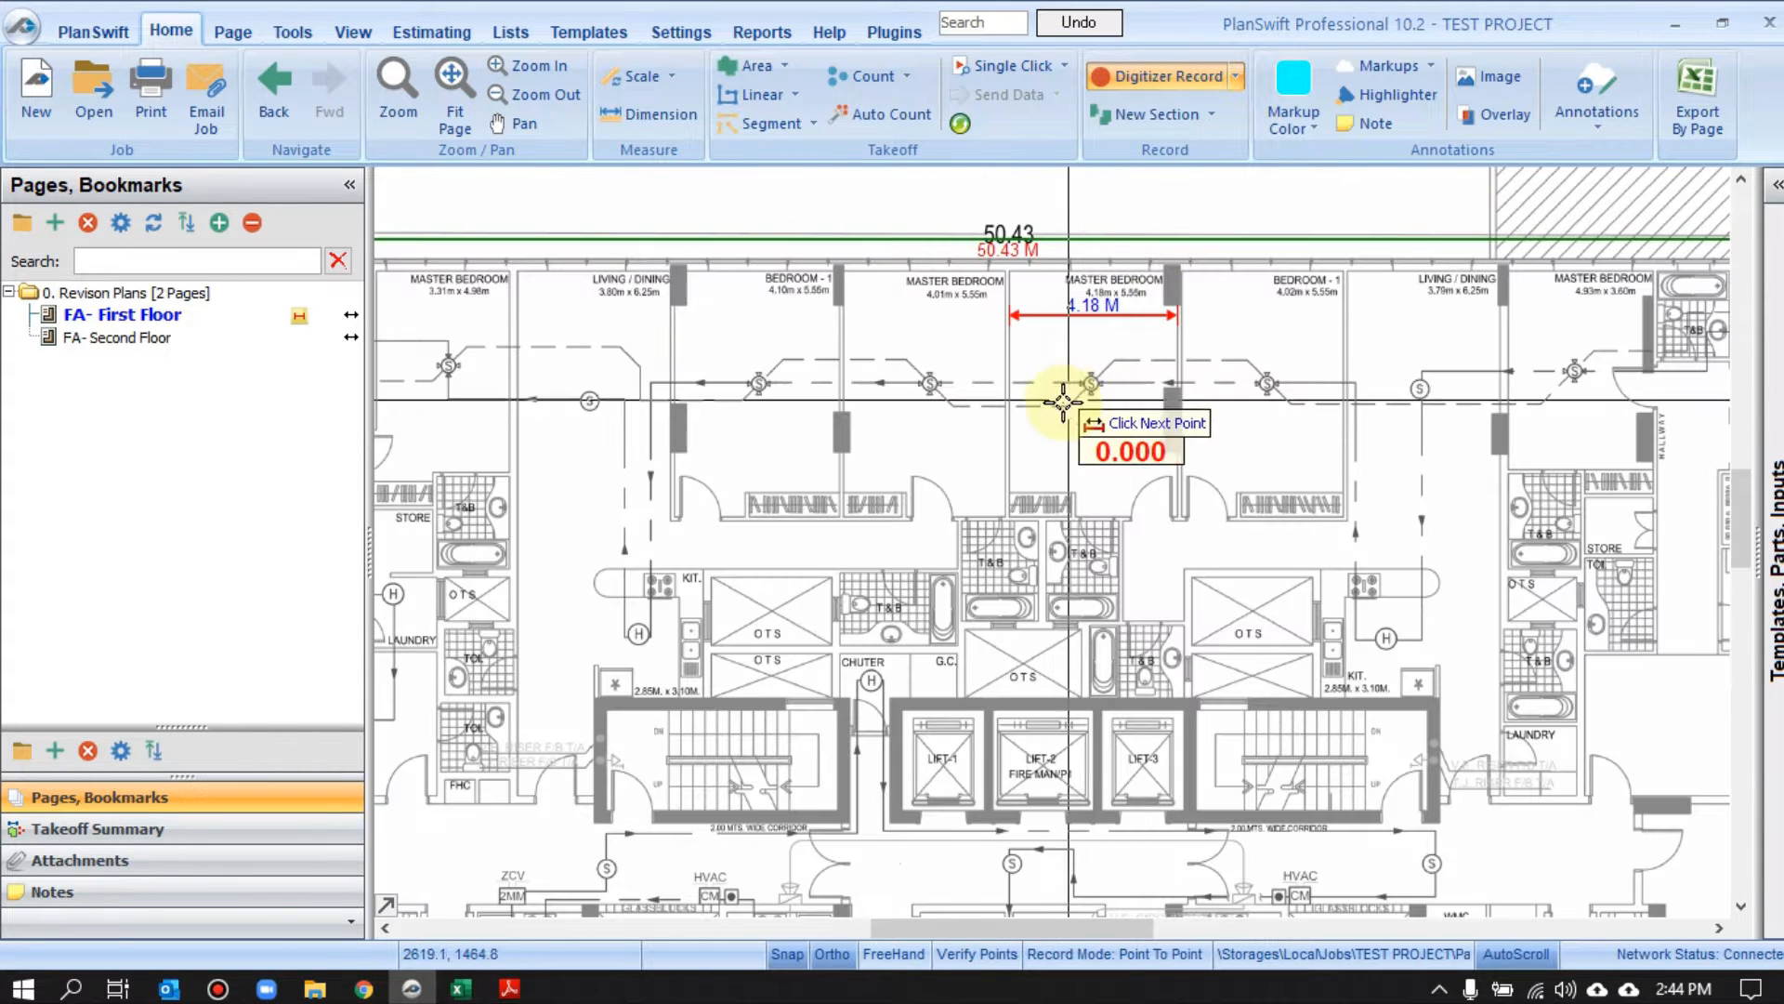
{"action": "right_click", "coordinate": [944, 381]}
{"action": "left_click", "coordinate": [994, 432]}
{"action": "scroll", "coordinate": [976, 409], "scroll_direction": "down", "scroll_amount": 3}
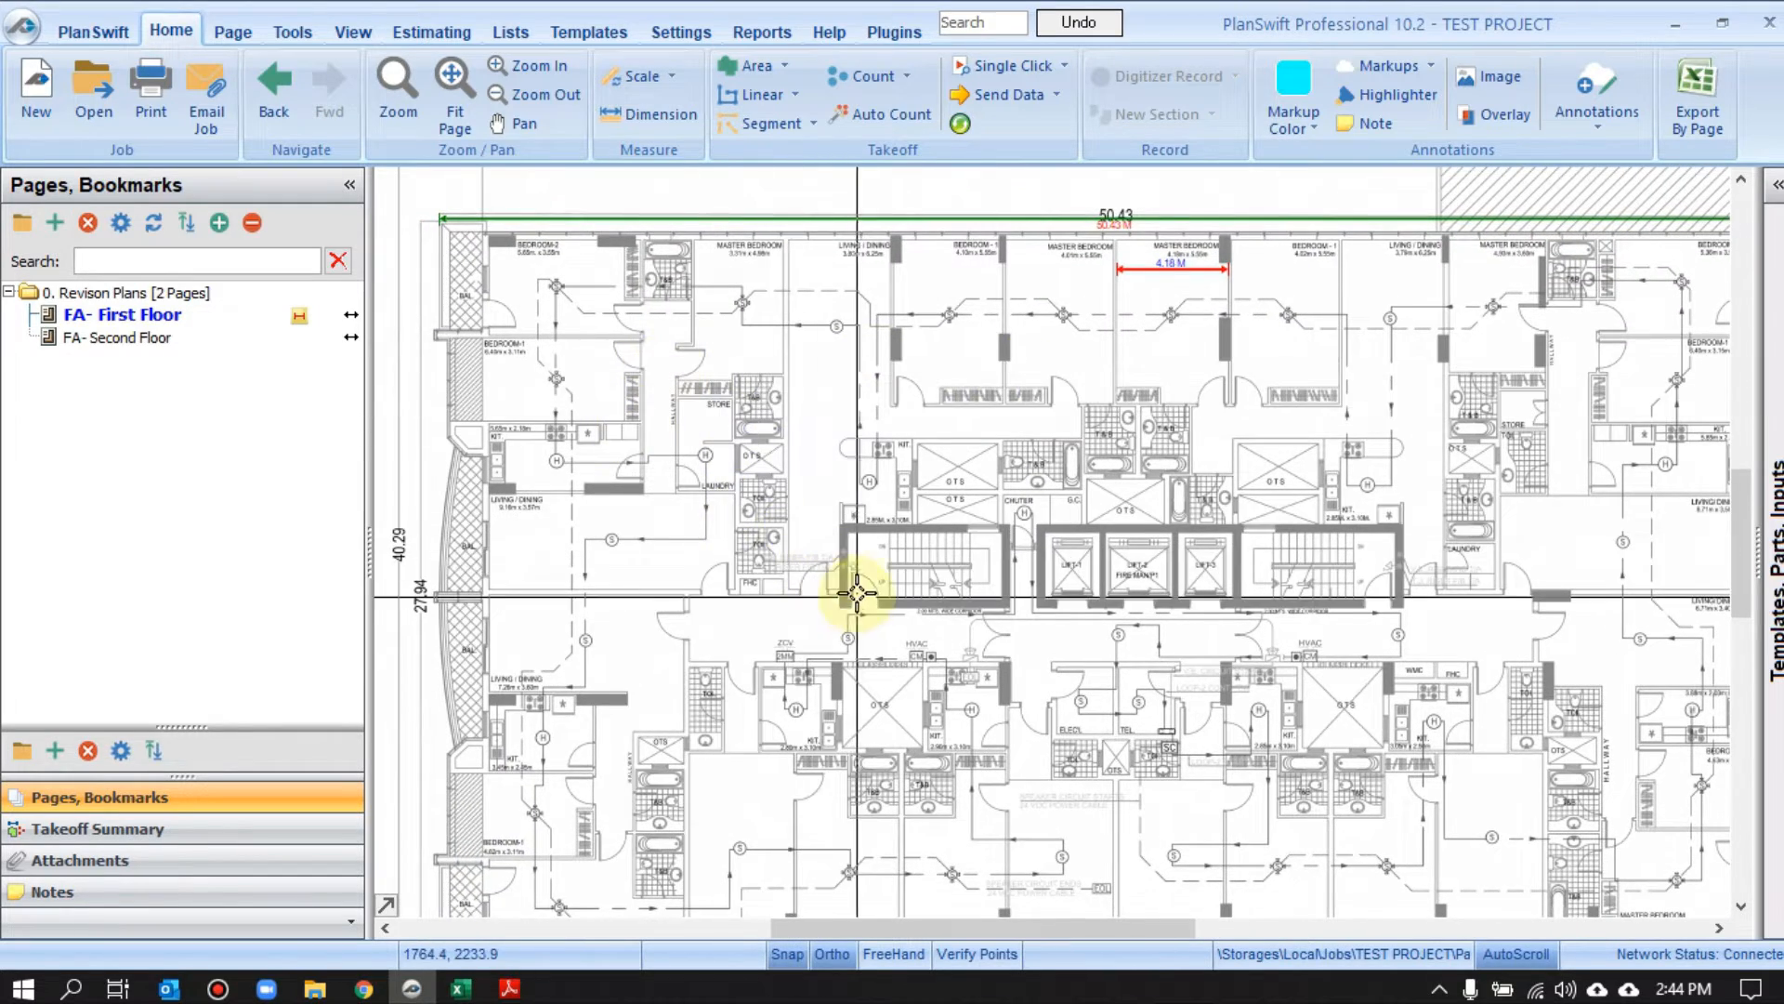
Examine the detector symbols and wiring on the first floor plan against the device symbols in the drawing's legend
{"action": "left_click_drag", "start_coordinate": [859, 589], "coordinate": [837, 580]}
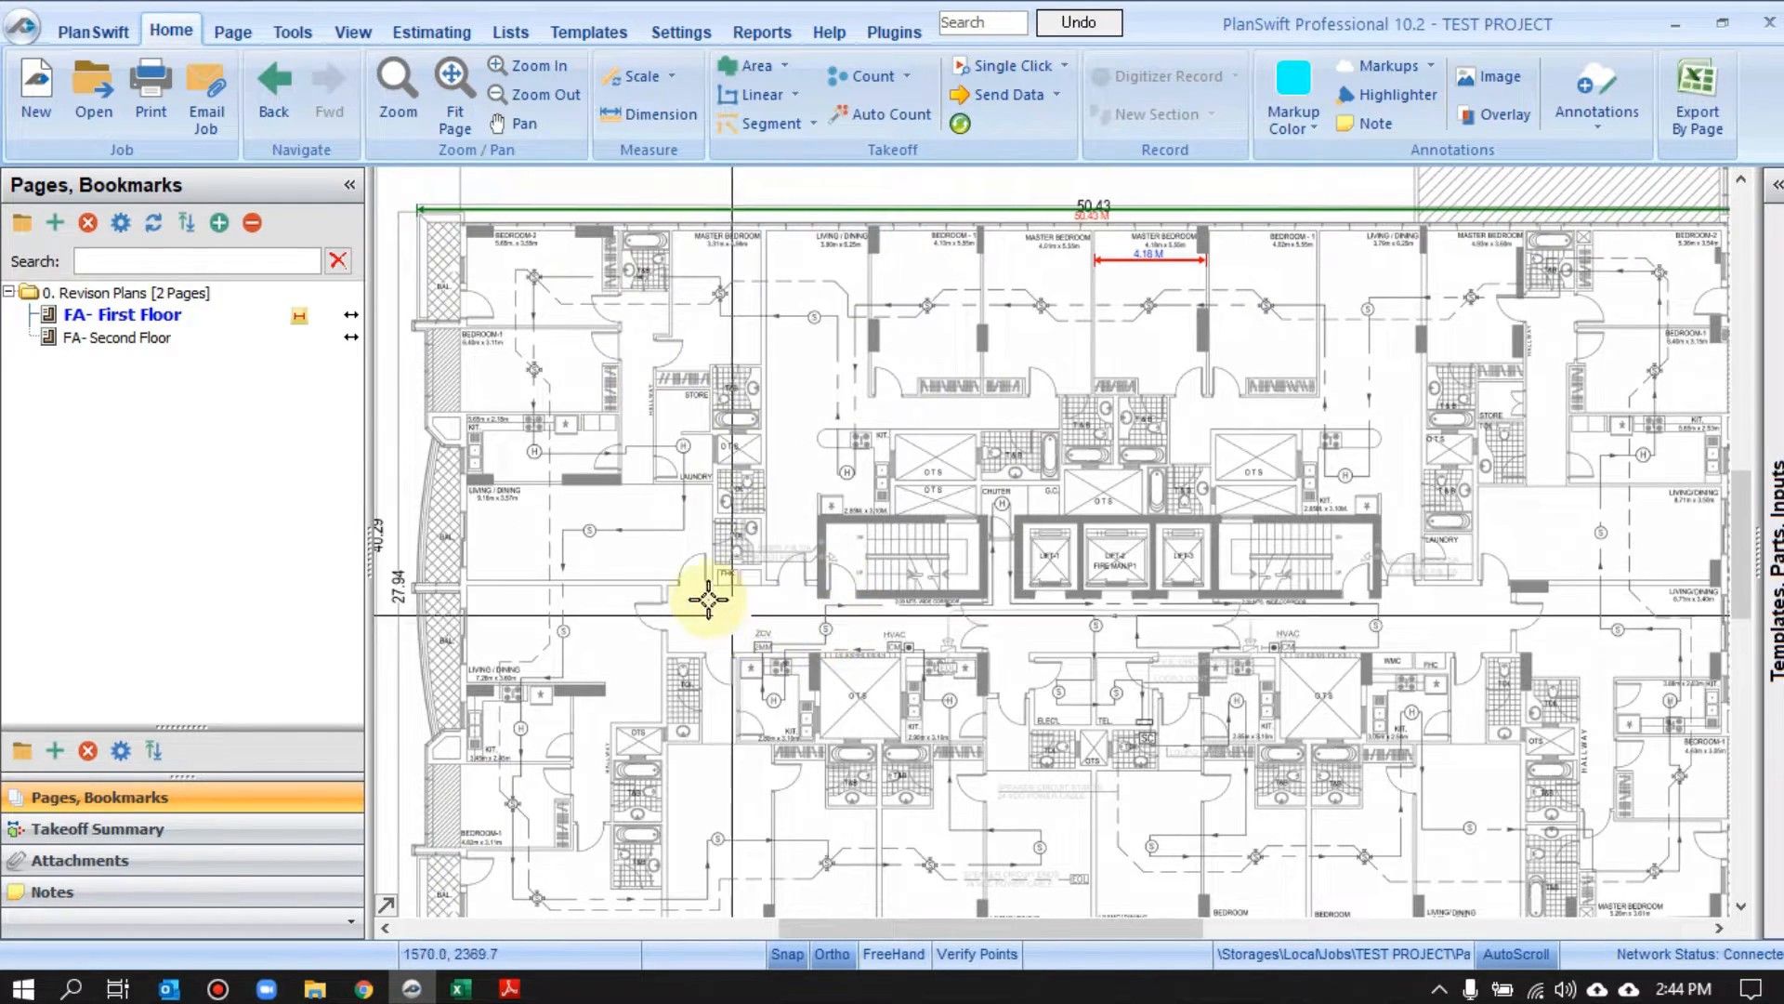
{"action": "scroll", "coordinate": [525, 334], "scroll_direction": "up", "scroll_amount": 3}
{"action": "scroll", "coordinate": [644, 566], "scroll_direction": "up", "scroll_amount": 3}
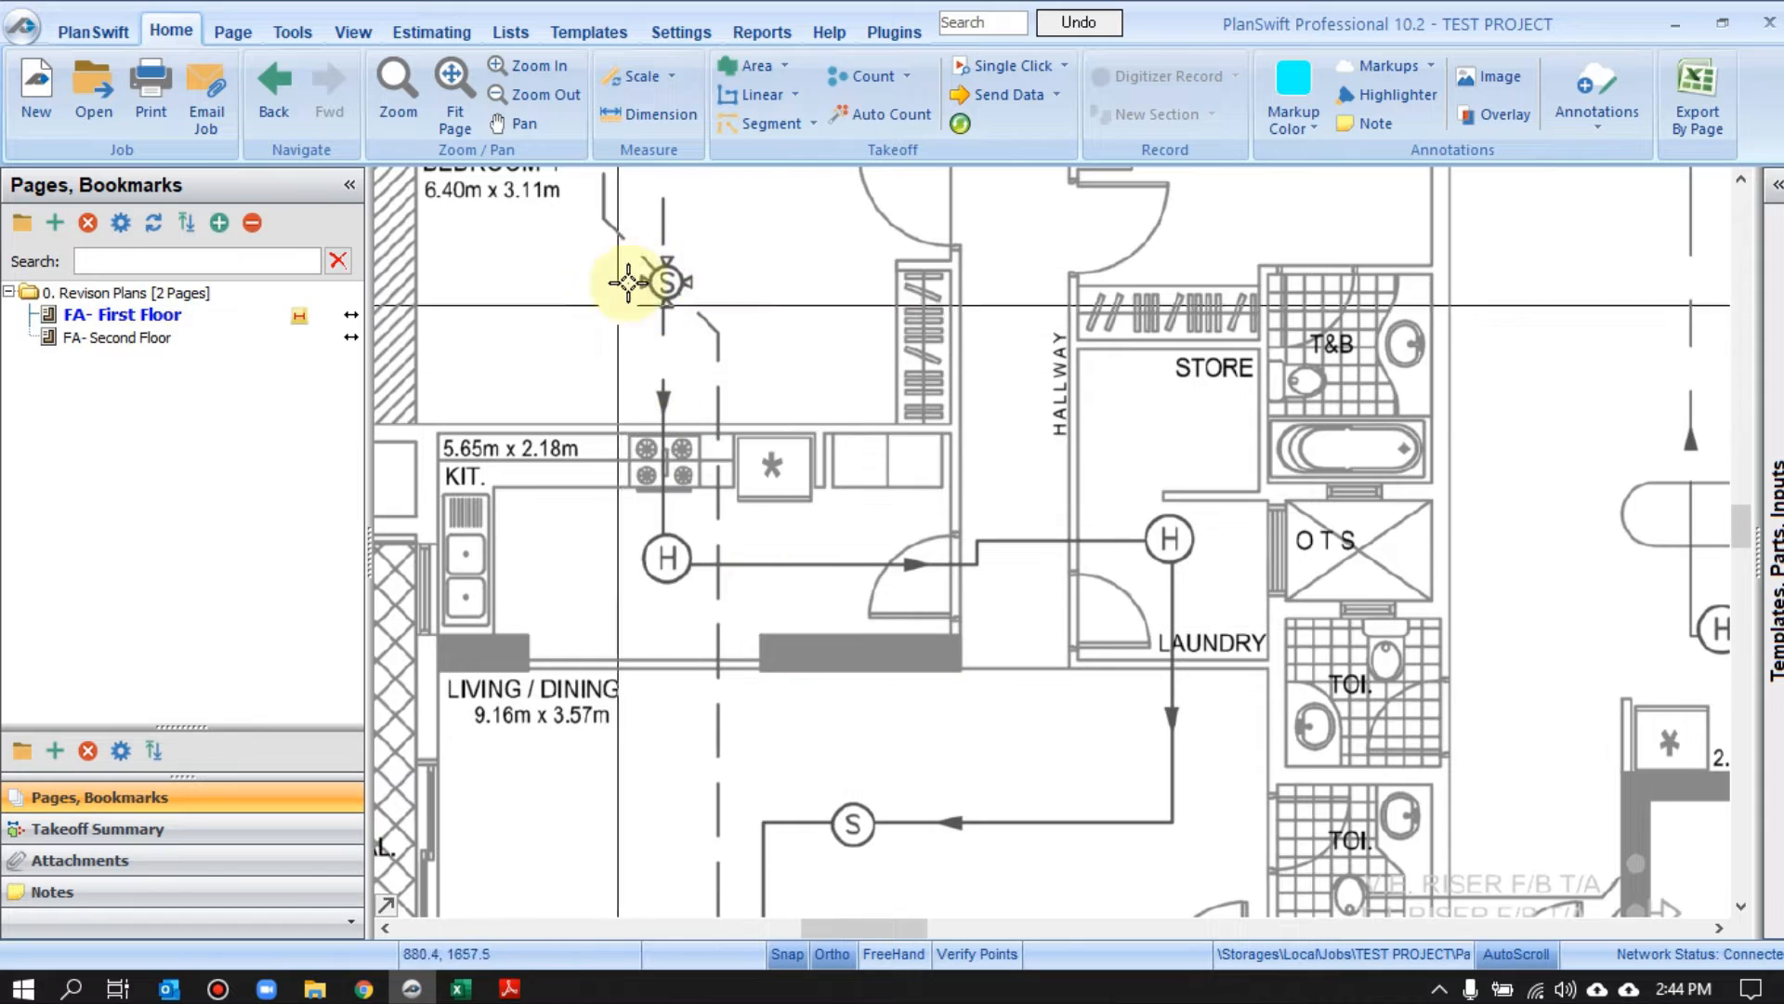
{"action": "scroll", "coordinate": [848, 549], "scroll_direction": "down", "scroll_amount": 5}
{"action": "scroll", "coordinate": [1016, 418], "scroll_direction": "up", "scroll_amount": 6}
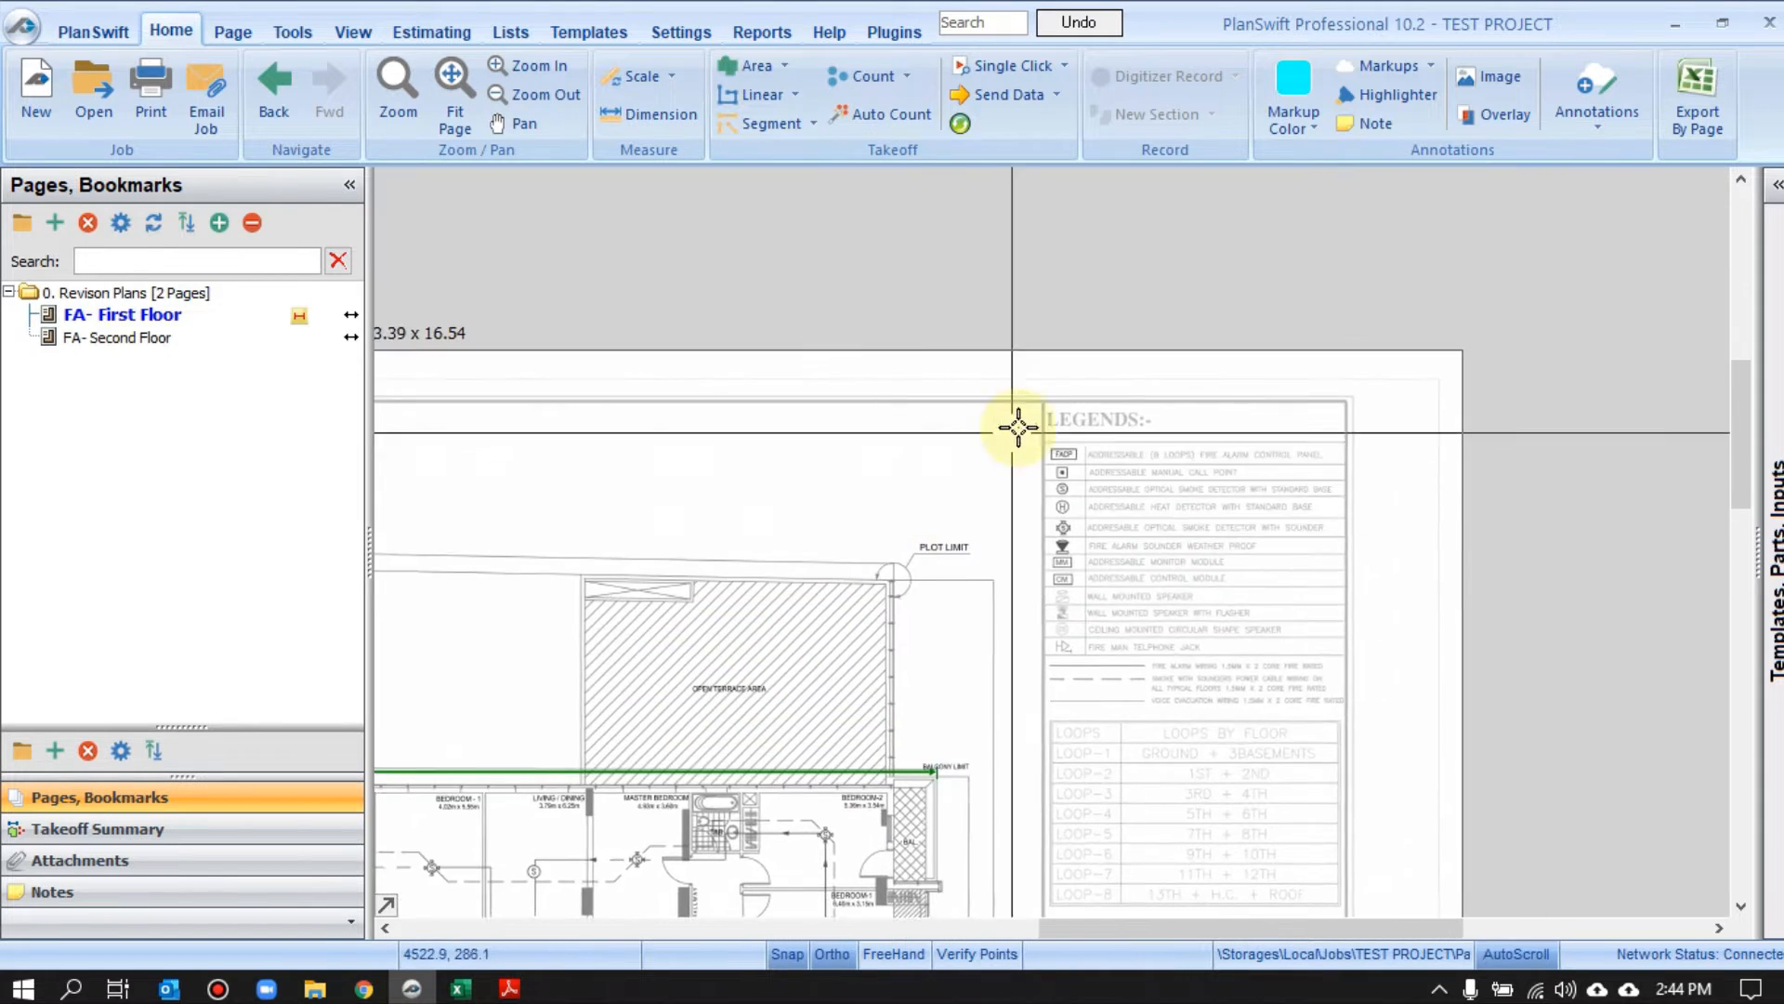
{"action": "left_click_drag", "start_coordinate": [855, 435], "coordinate": [610, 398]}
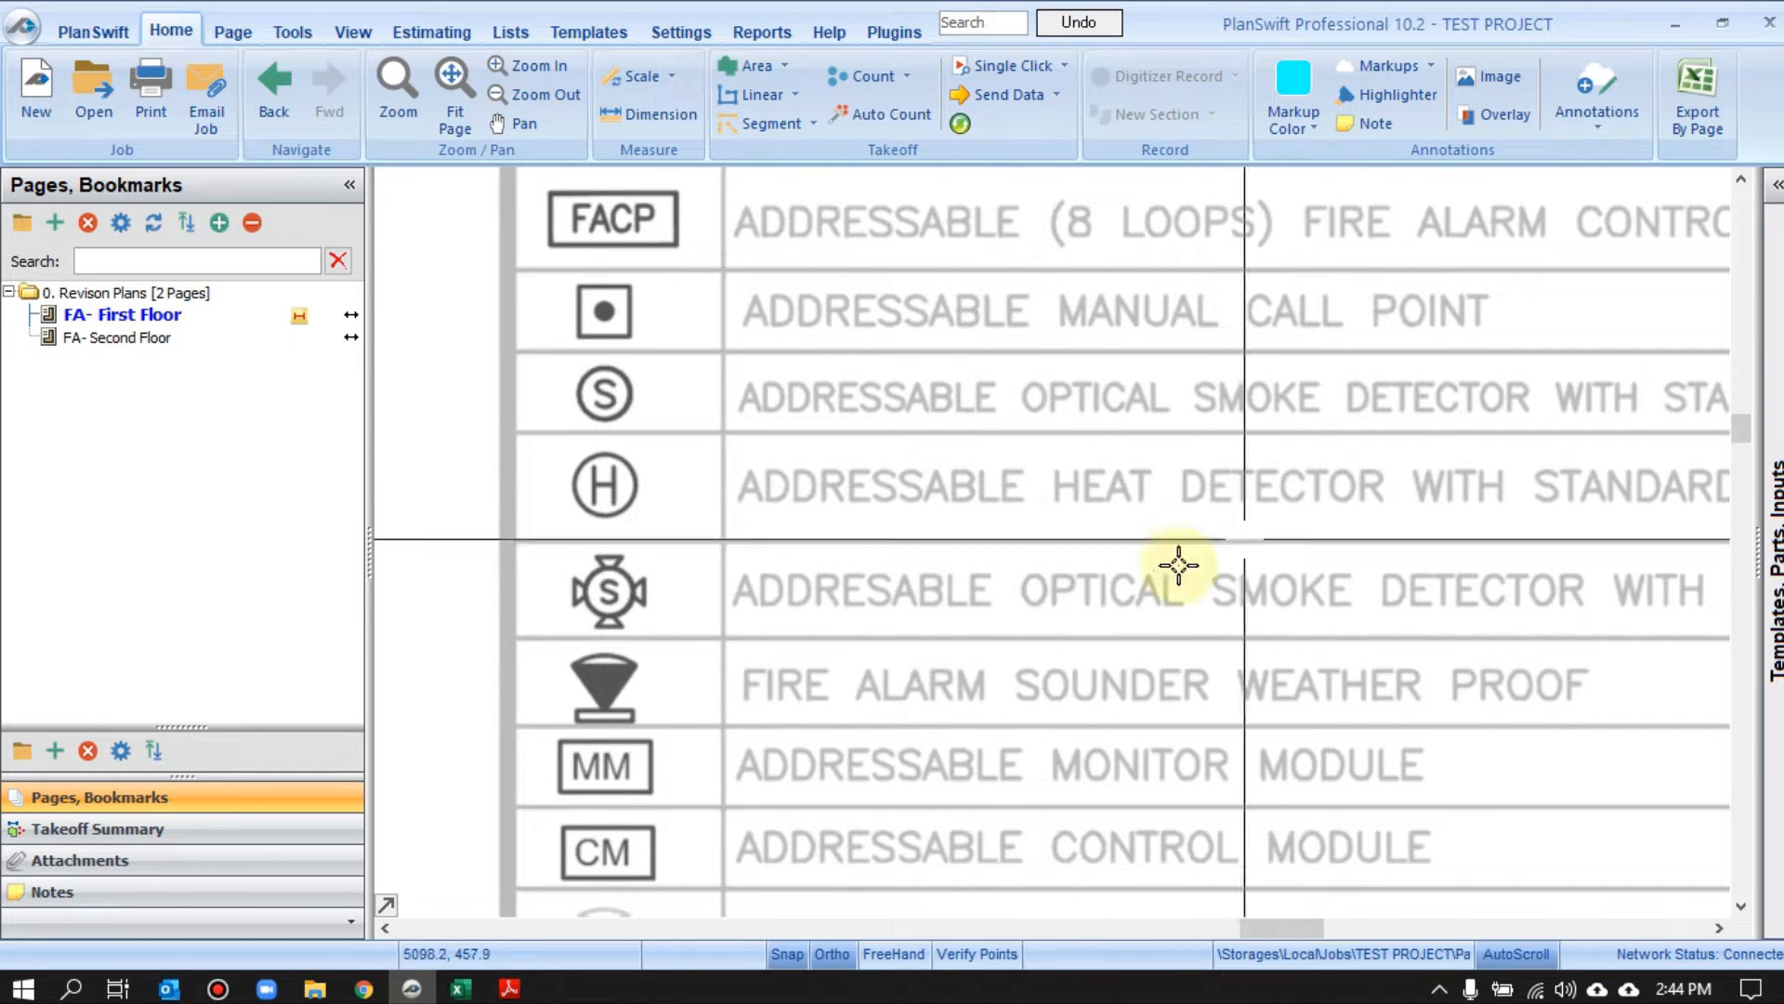
{"action": "scroll", "coordinate": [1295, 436], "scroll_direction": "down", "scroll_amount": 1}
{"action": "left_click_drag", "start_coordinate": [1192, 359], "coordinate": [1200, 482]}
{"action": "scroll", "coordinate": [1115, 440], "scroll_direction": "down", "scroll_amount": 2}
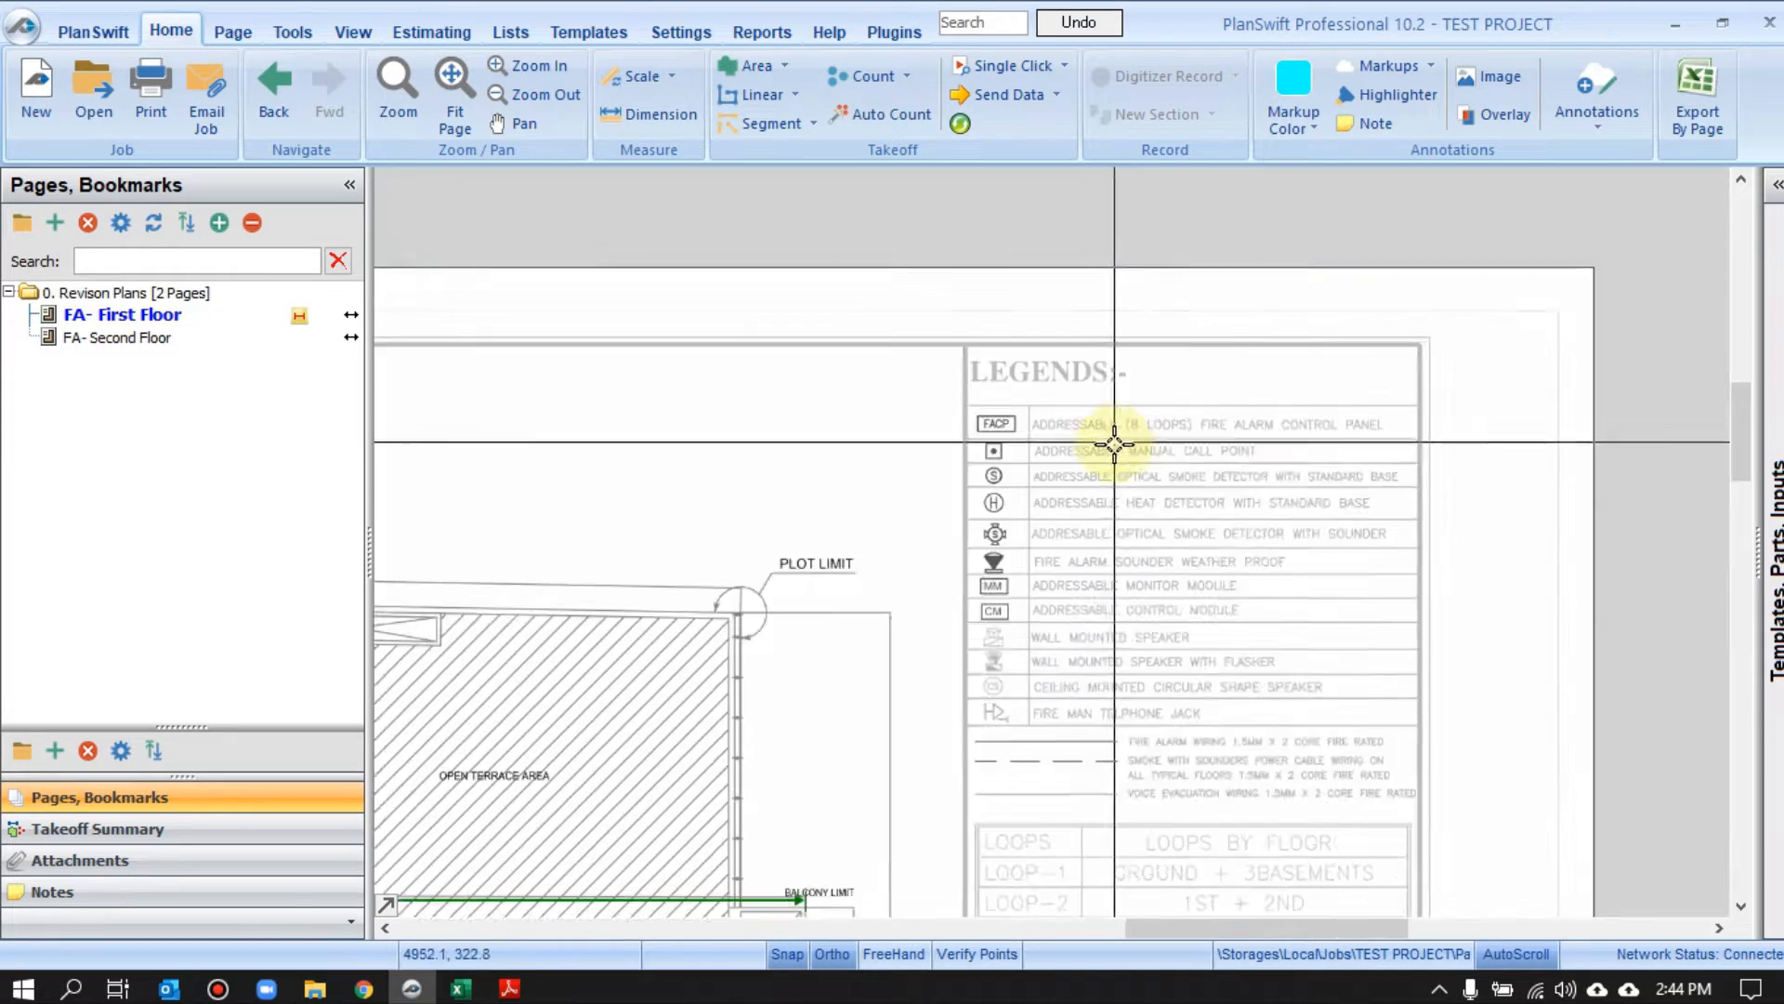
{"action": "left_click_drag", "start_coordinate": [785, 627], "coordinate": [1338, 333]}
{"action": "left_click_drag", "start_coordinate": [586, 692], "coordinate": [985, 387]}
{"action": "left_click_drag", "start_coordinate": [695, 556], "coordinate": [1372, 472]}
{"action": "left_click_drag", "start_coordinate": [737, 398], "coordinate": [748, 432]}
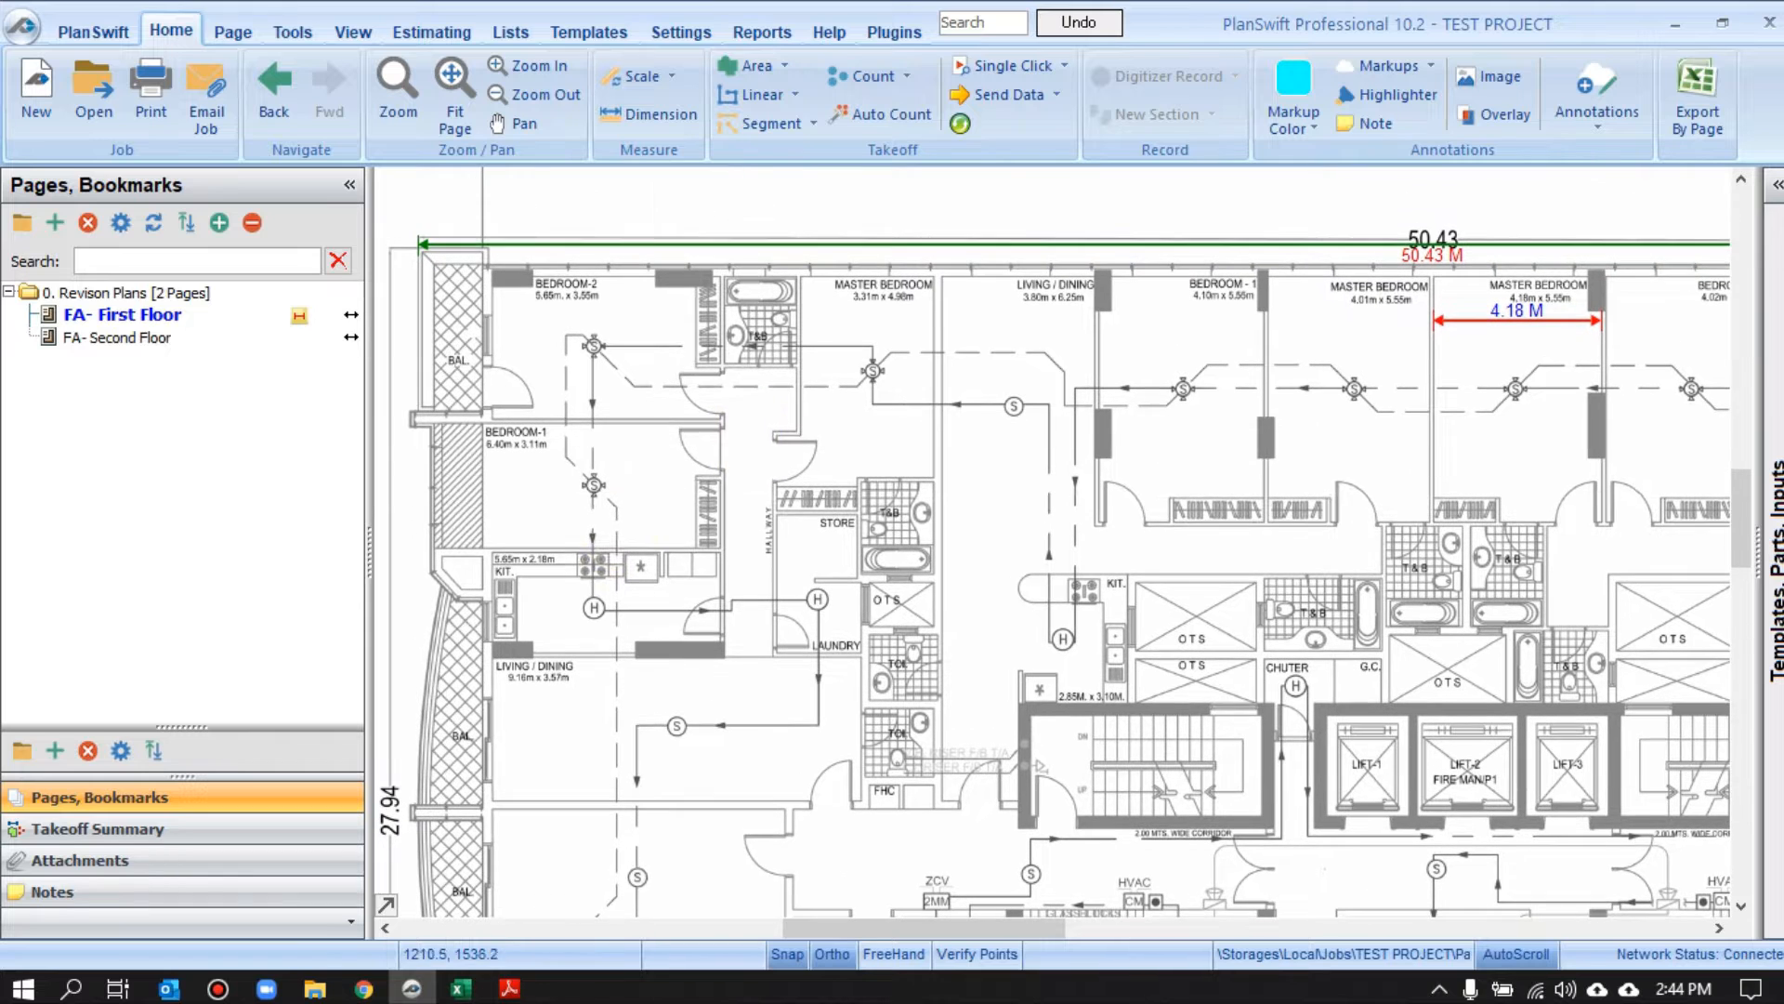
From the Heat Sensor QTY cell in Excel, create a linked PlanSwift count named HEAT SENSOR with scaled, solid green circles
{"action": "left_click", "coordinate": [462, 990]}
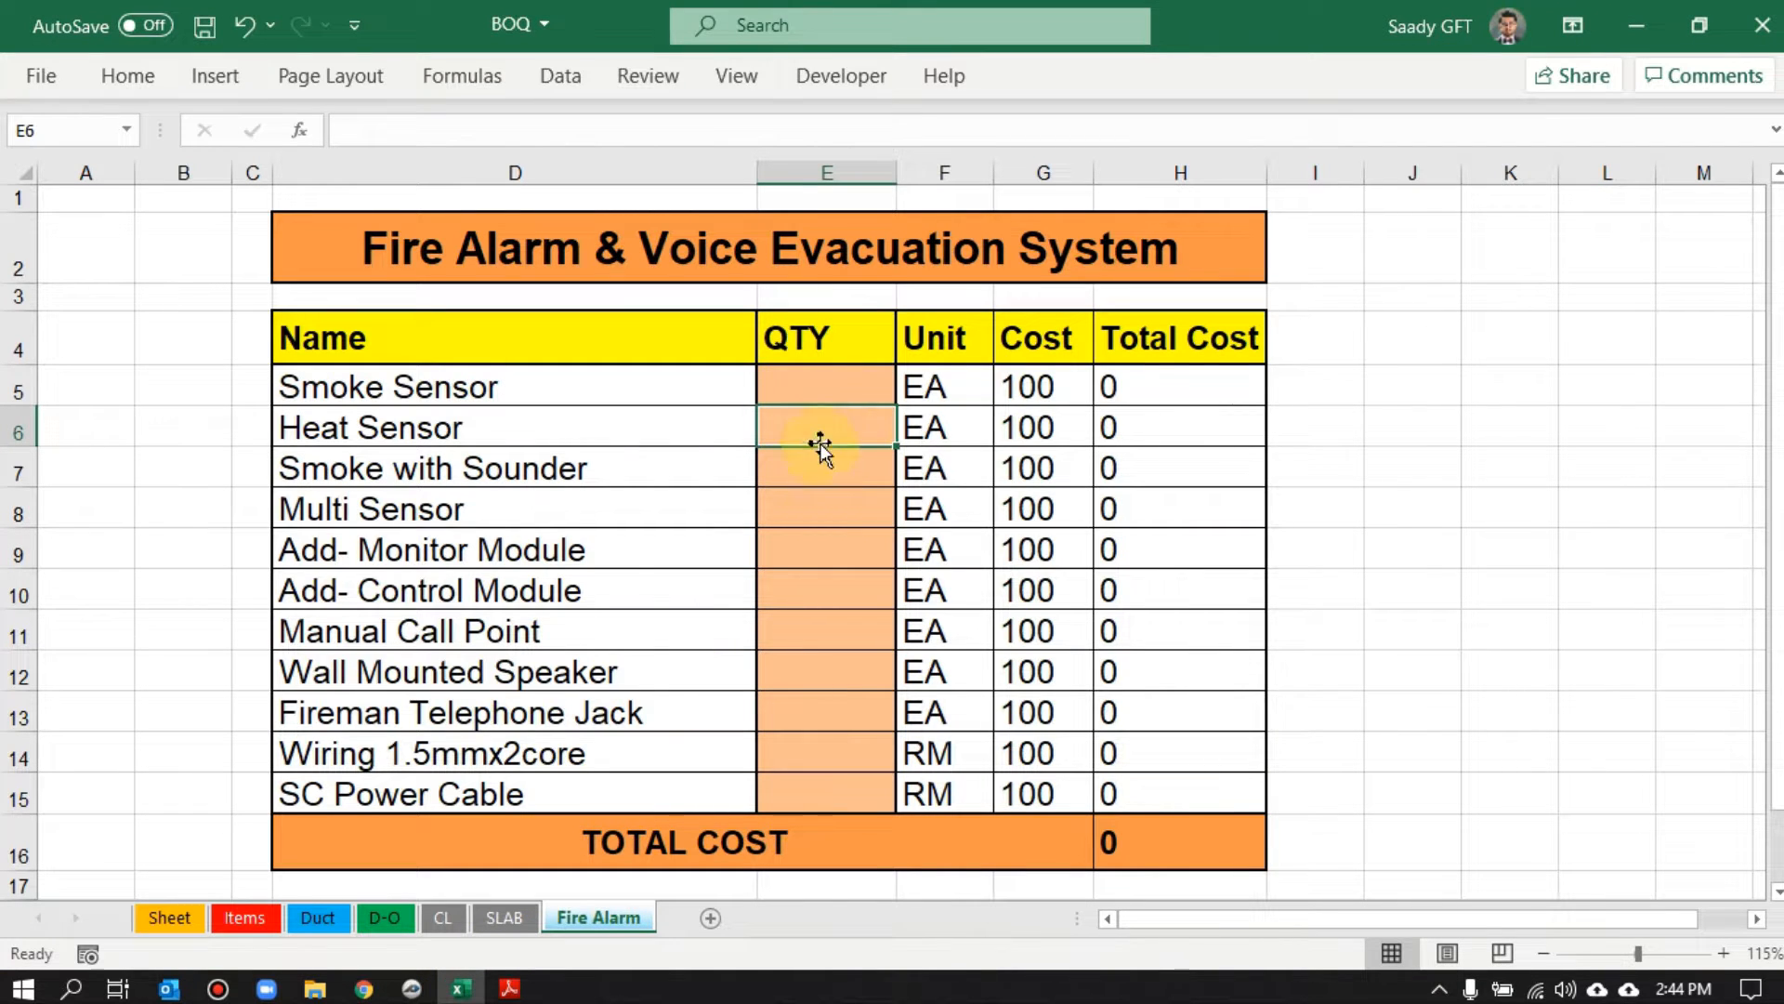
{"action": "right_click", "coordinate": [856, 433]}
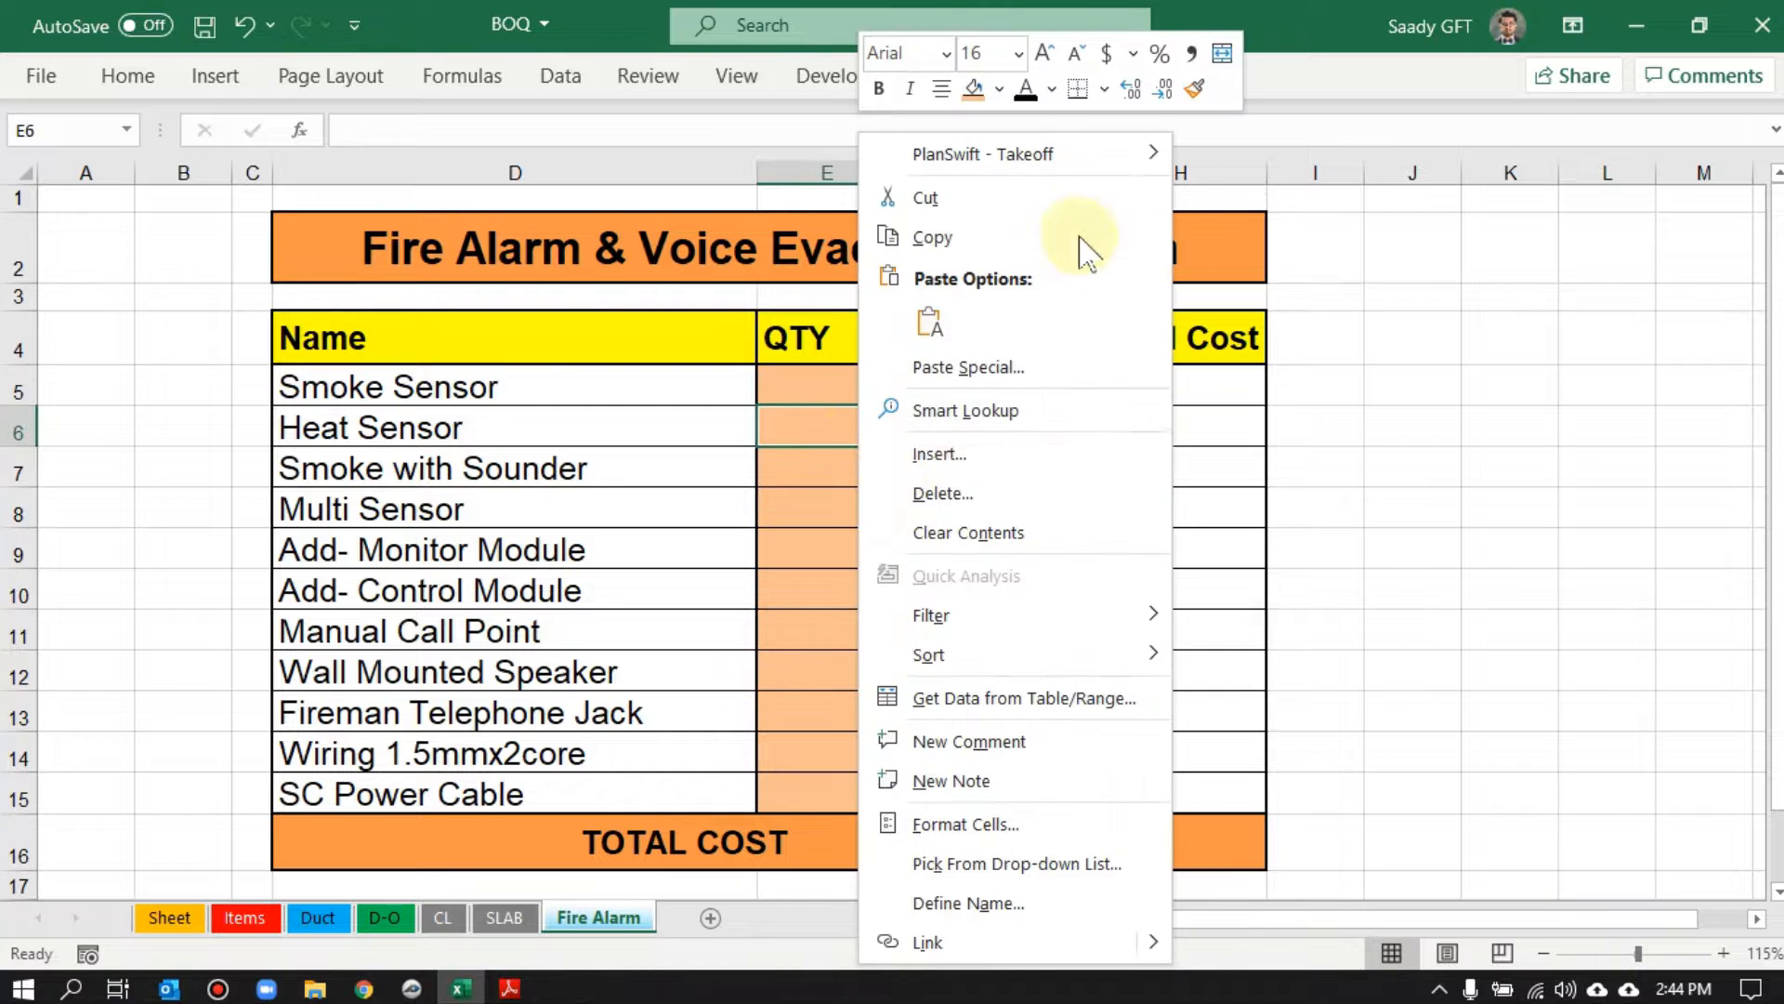
{"action": "mouse_move", "coordinate": [1101, 151]}
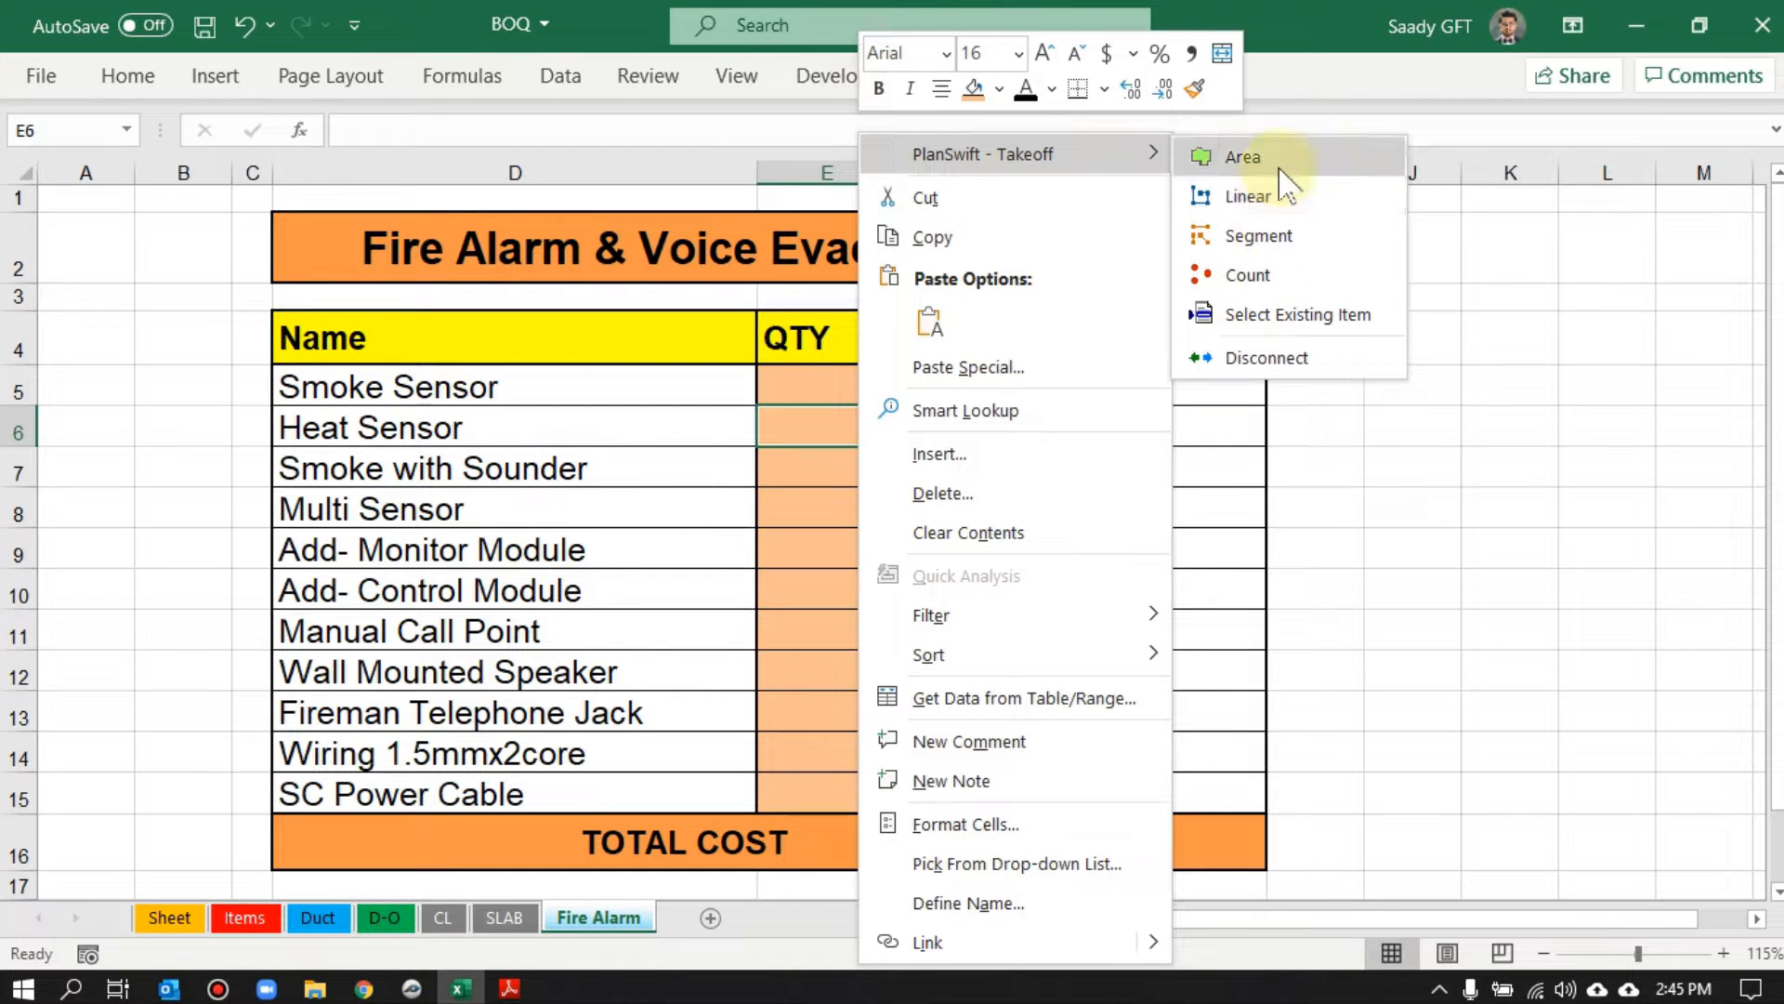
{"action": "left_click", "coordinate": [1291, 275]}
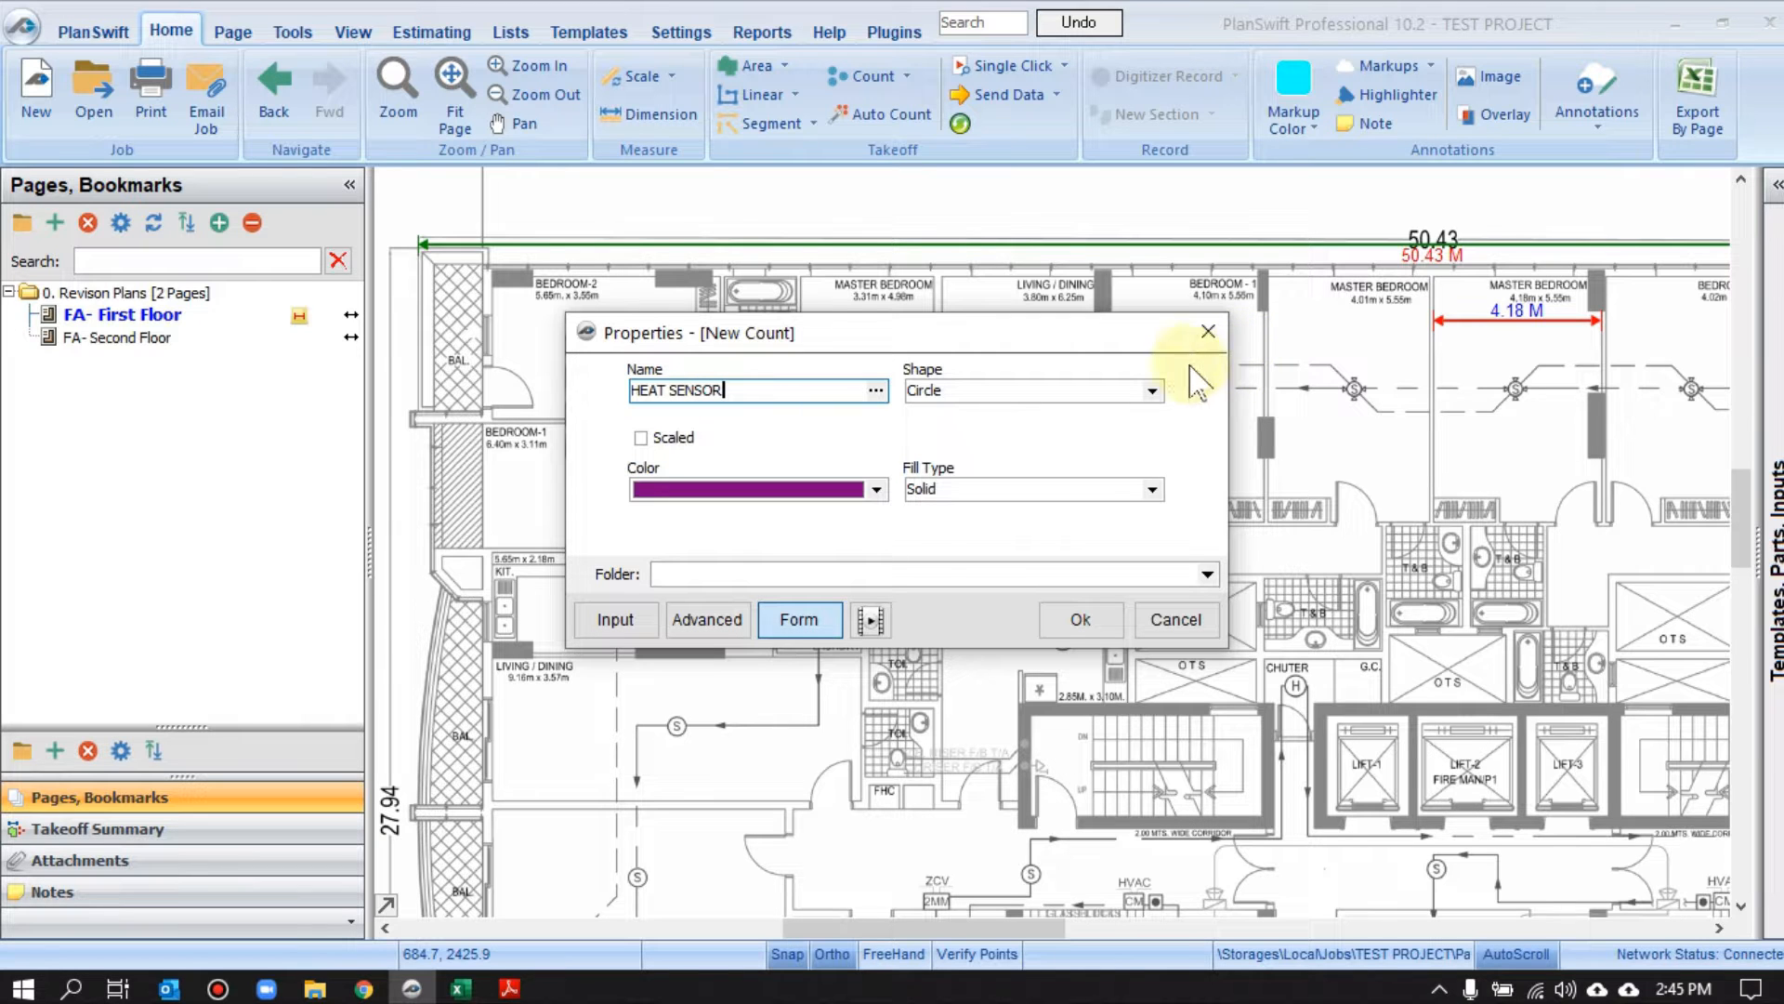
{"action": "left_click", "coordinate": [1152, 391]}
{"action": "left_click", "coordinate": [641, 437]}
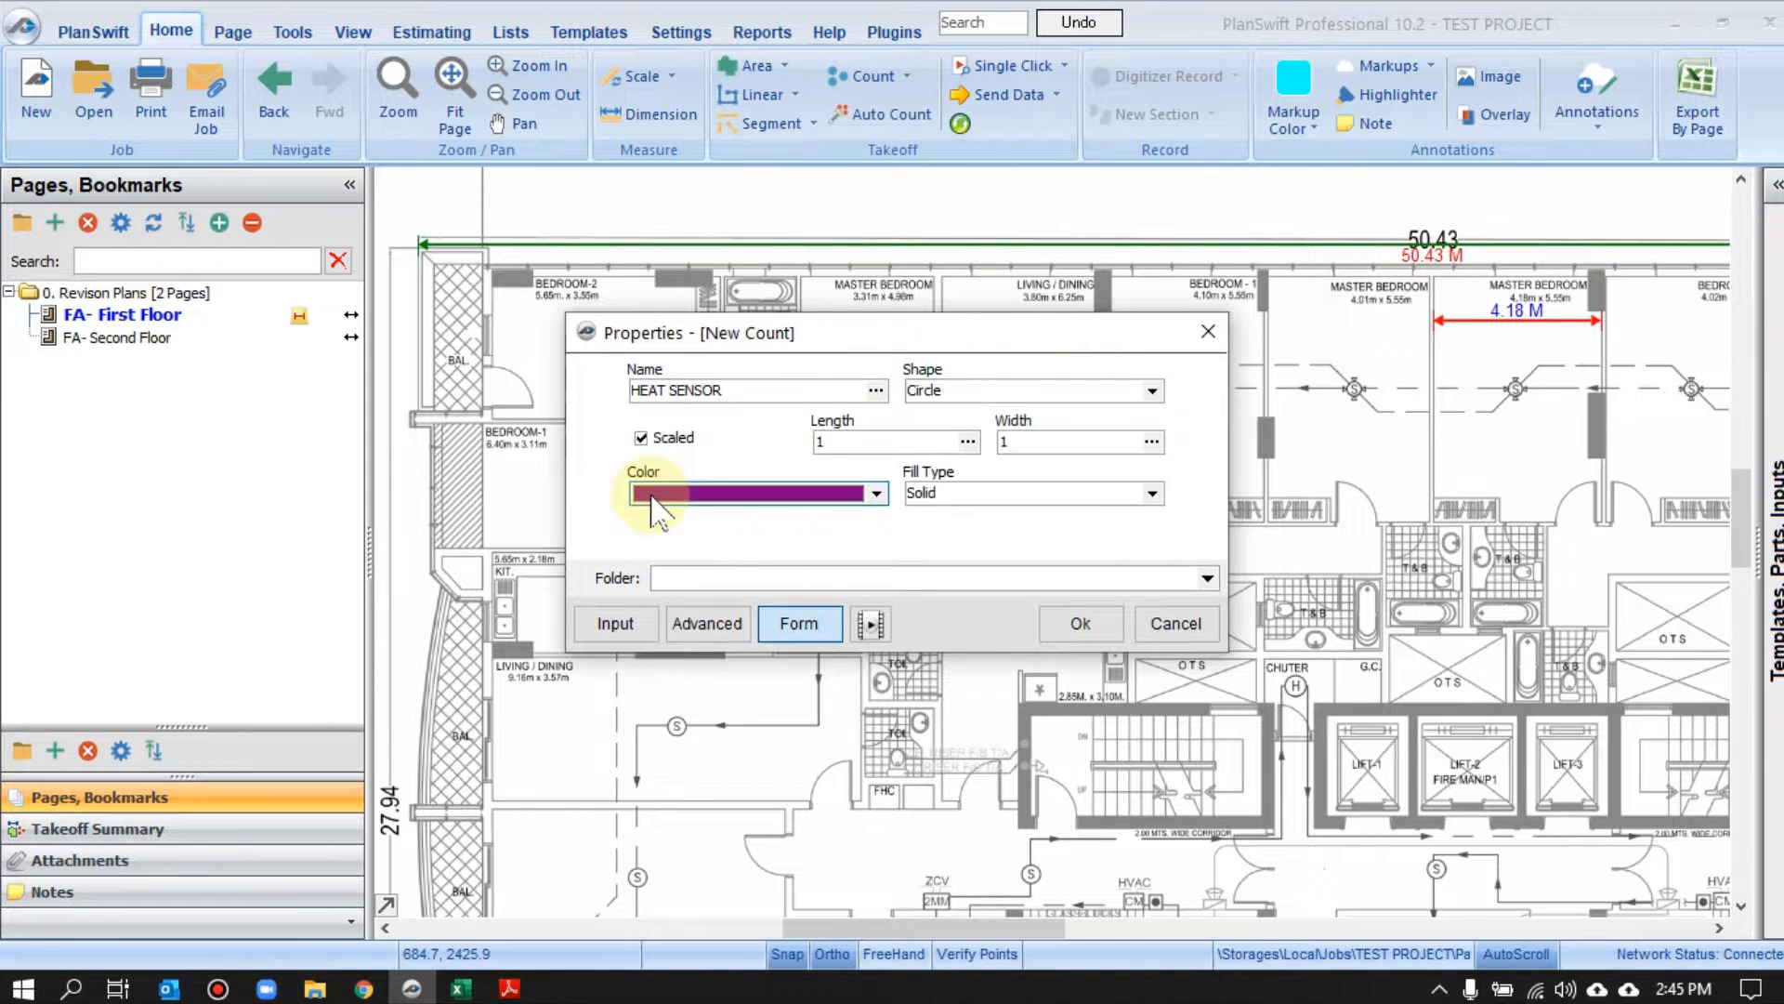
{"action": "left_click", "coordinate": [656, 490]}
{"action": "left_click", "coordinate": [718, 623]}
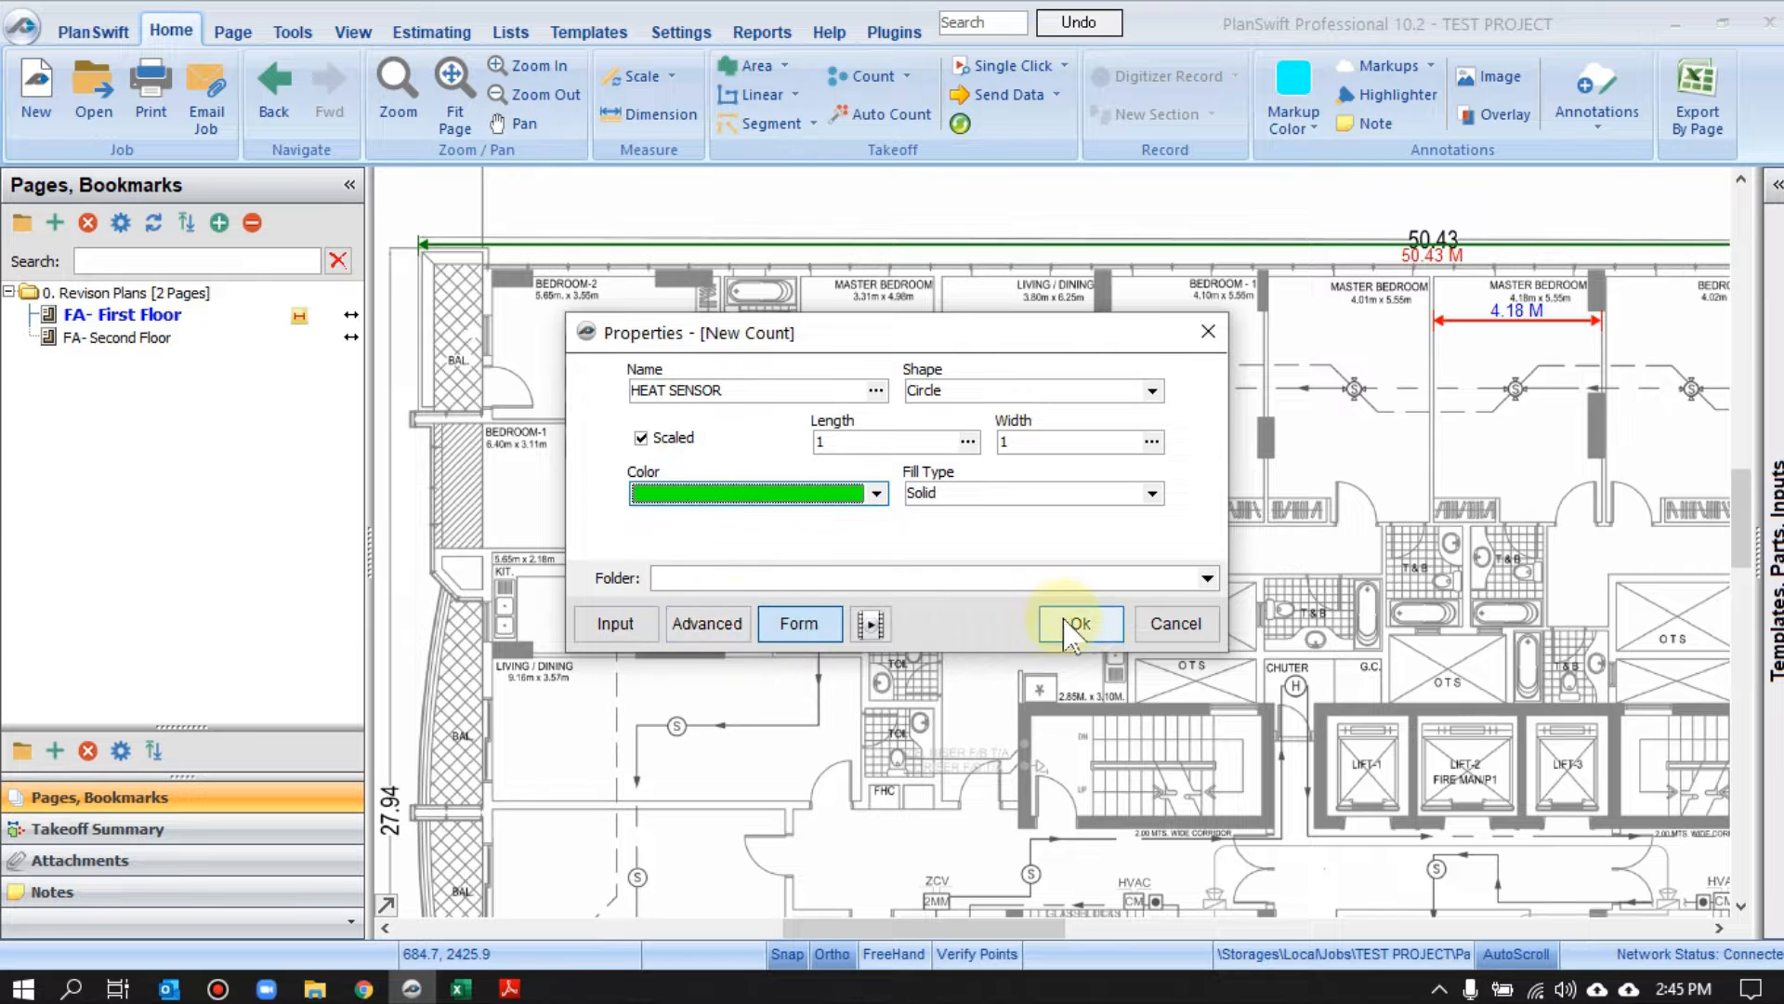
{"action": "left_click", "coordinate": [1078, 622]}
Count the heat detectors in the 5.65m x 2.18m kitchen, the adjoining laundry and the 3.45m x 2.45m kitchen below
{"action": "scroll", "coordinate": [779, 624], "scroll_direction": "up", "scroll_amount": 2}
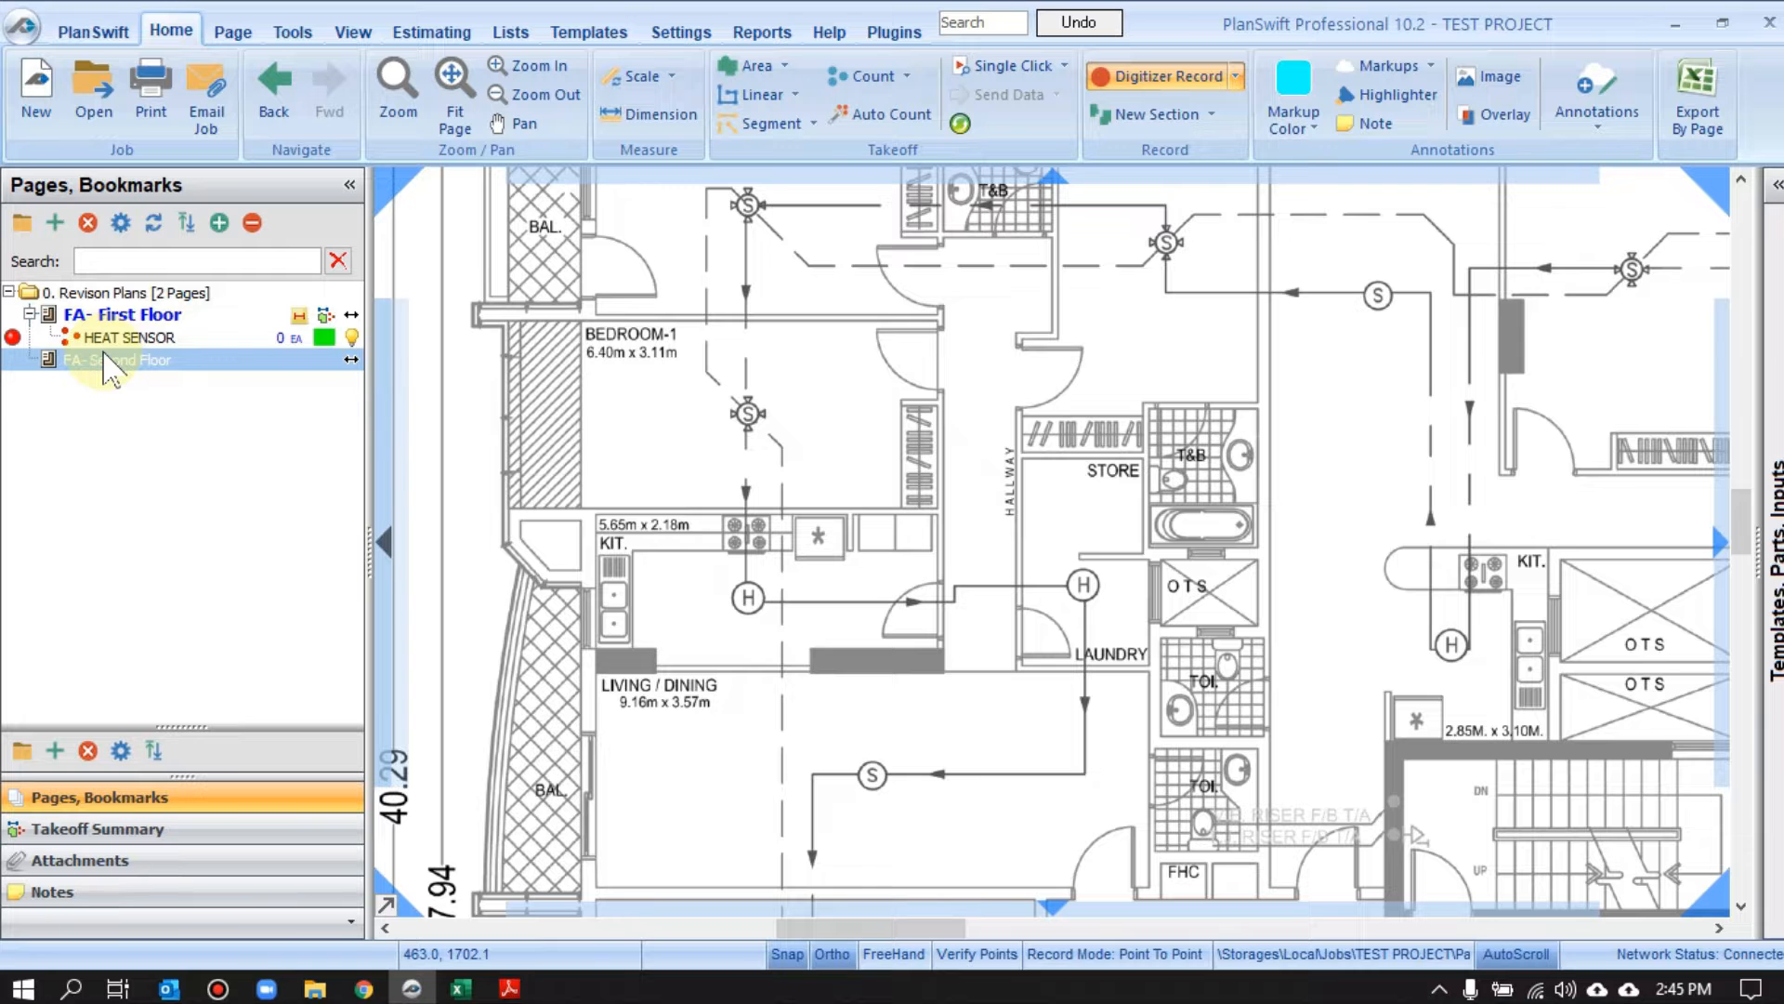
{"action": "left_click", "coordinate": [746, 599]}
{"action": "left_click", "coordinate": [1084, 584]}
{"action": "scroll", "coordinate": [1084, 595], "scroll_direction": "down", "scroll_amount": 2}
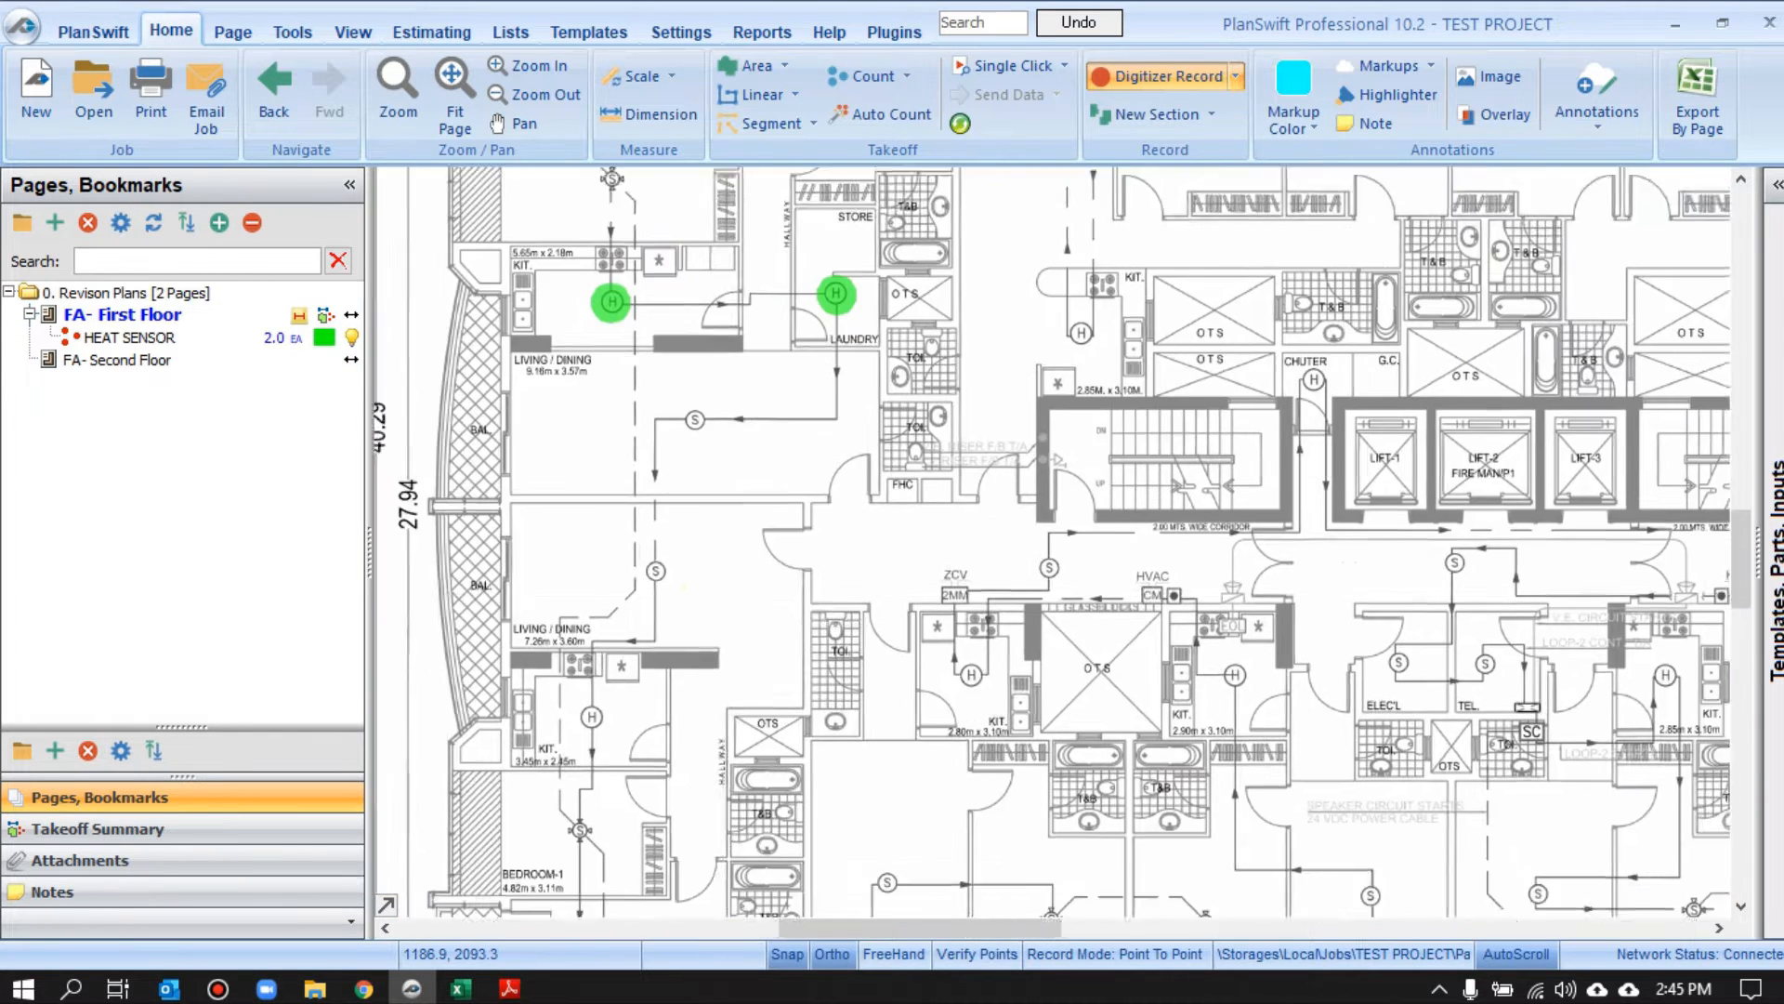
{"action": "scroll", "coordinate": [577, 458], "scroll_direction": "up", "scroll_amount": 2}
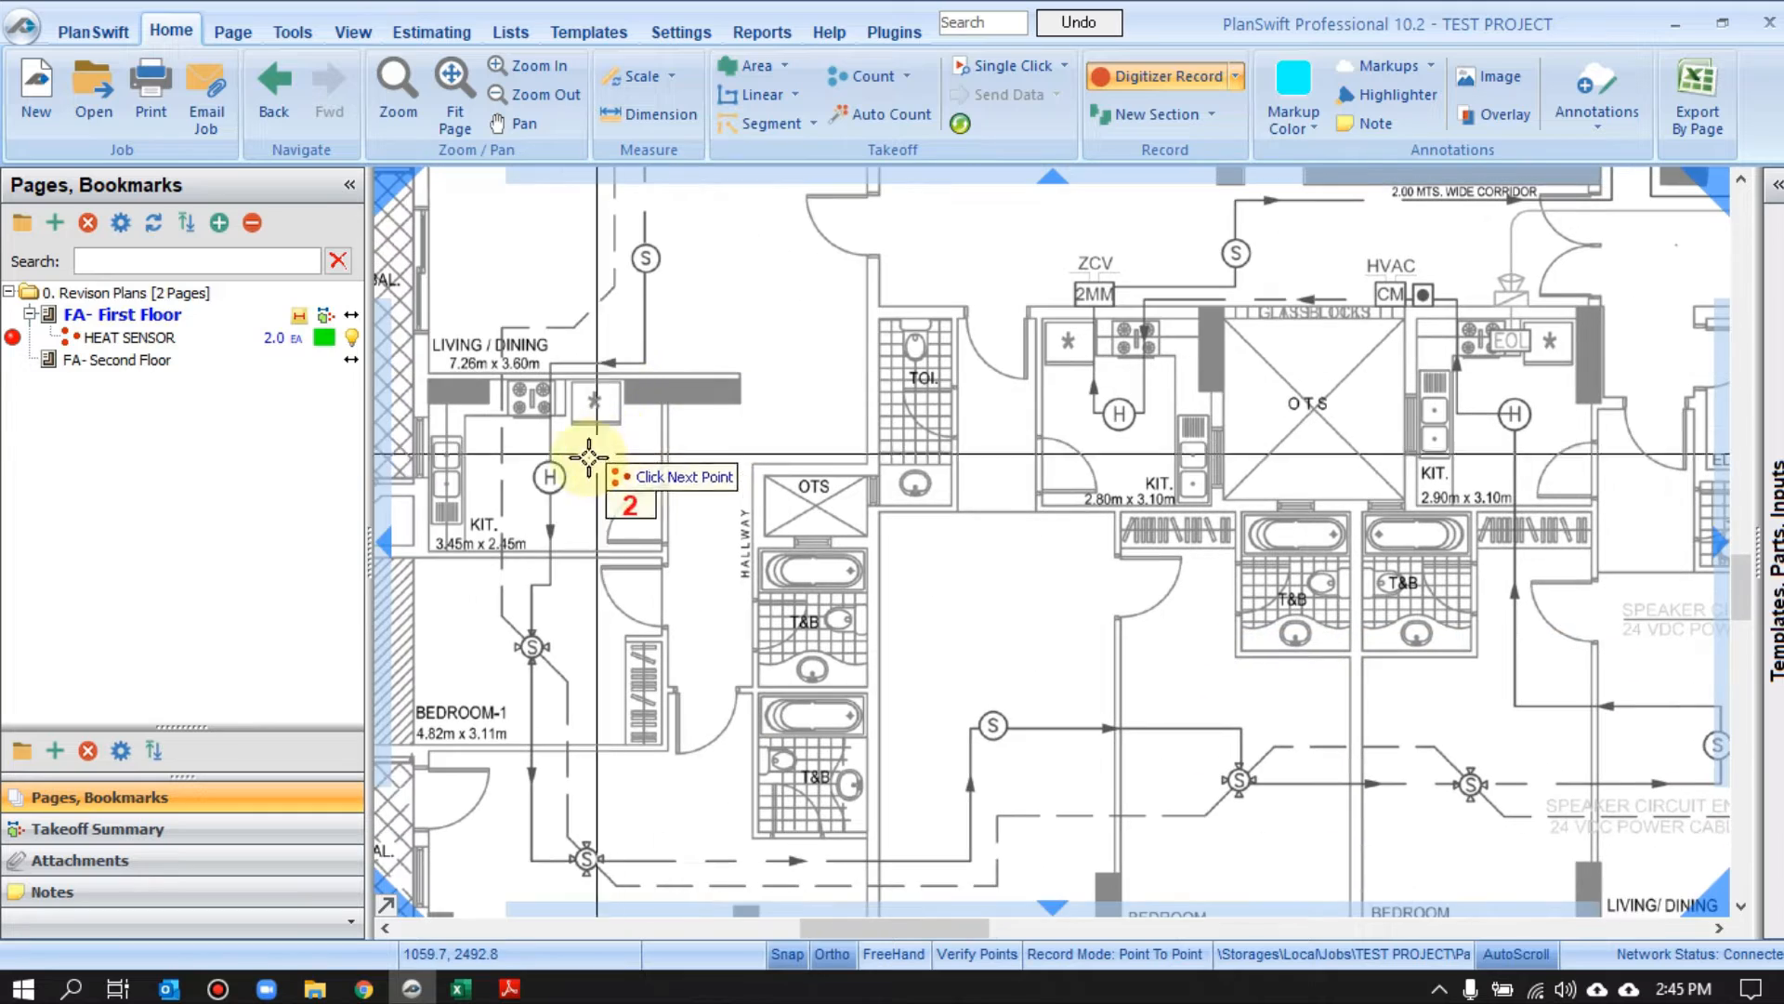
{"action": "left_click", "coordinate": [550, 478]}
Count the heat detectors in the four kitchens south of the corridor, from the 2.80m x 3.10m one to the 3.05m x 2.50m one
{"action": "left_click_drag", "start_coordinate": [1047, 717], "coordinate": [1032, 621]}
{"action": "left_click_drag", "start_coordinate": [1239, 448], "coordinate": [1078, 621]}
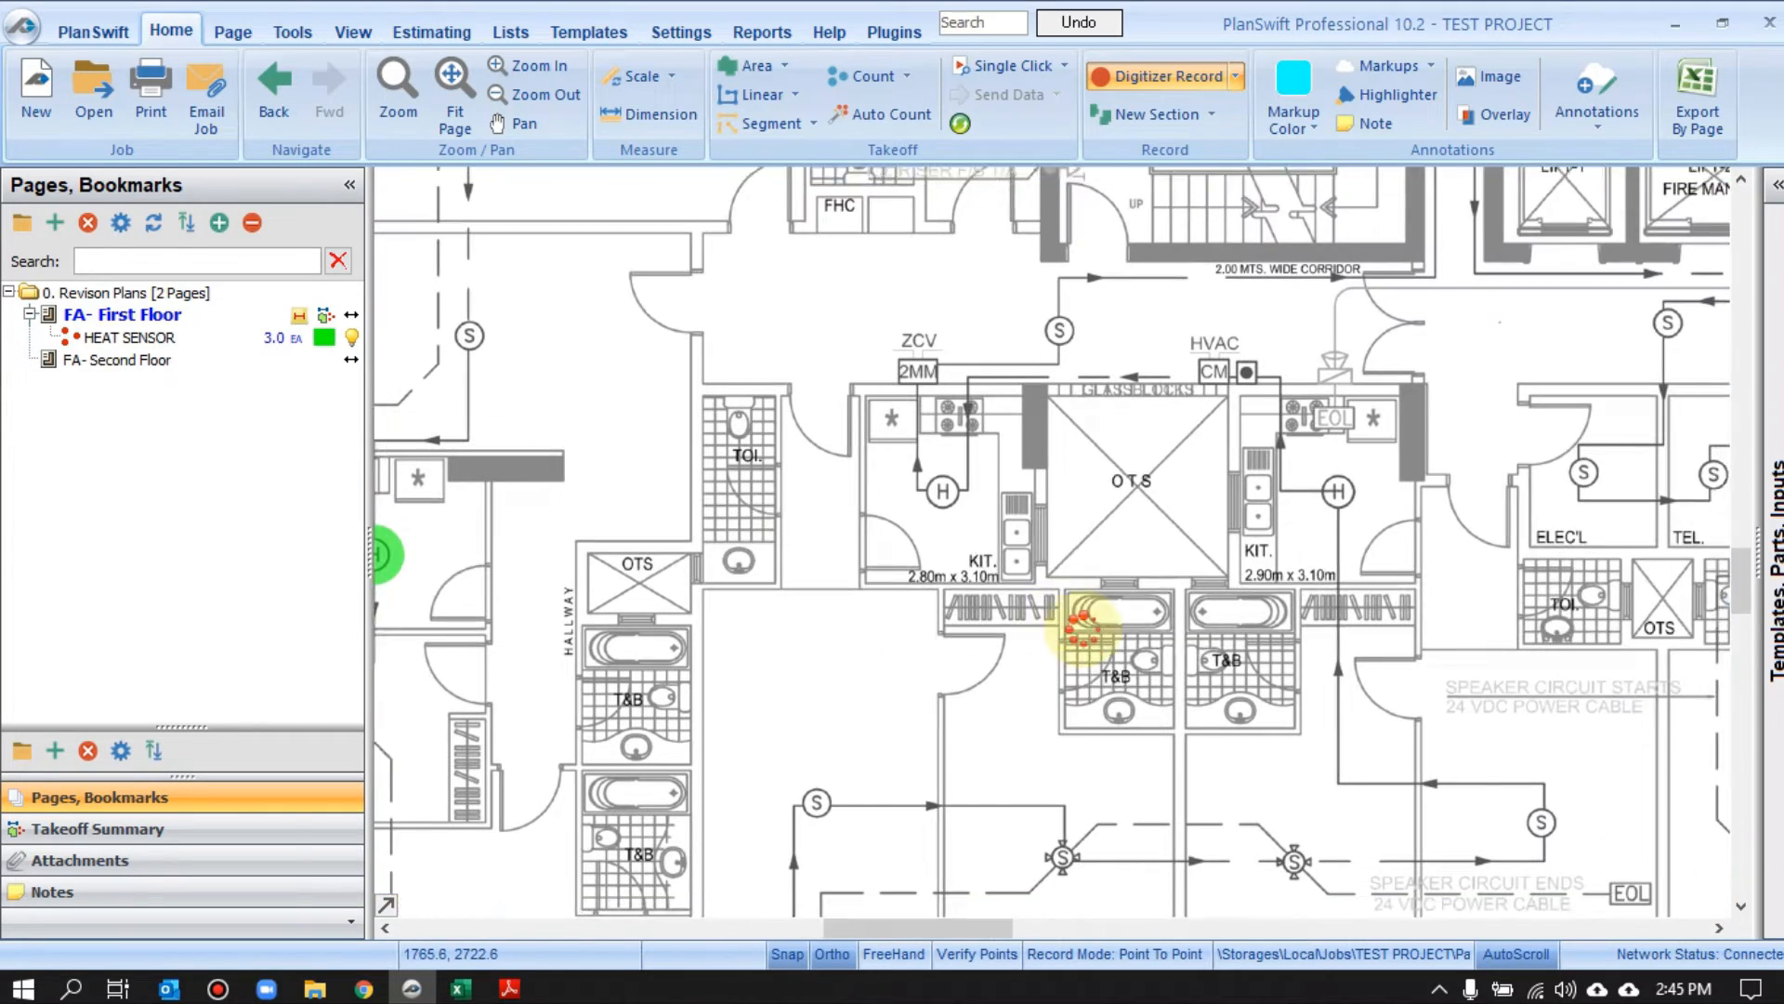
{"action": "left_click", "coordinate": [943, 492]}
{"action": "left_click_drag", "start_coordinate": [1342, 491], "coordinate": [1013, 426]}
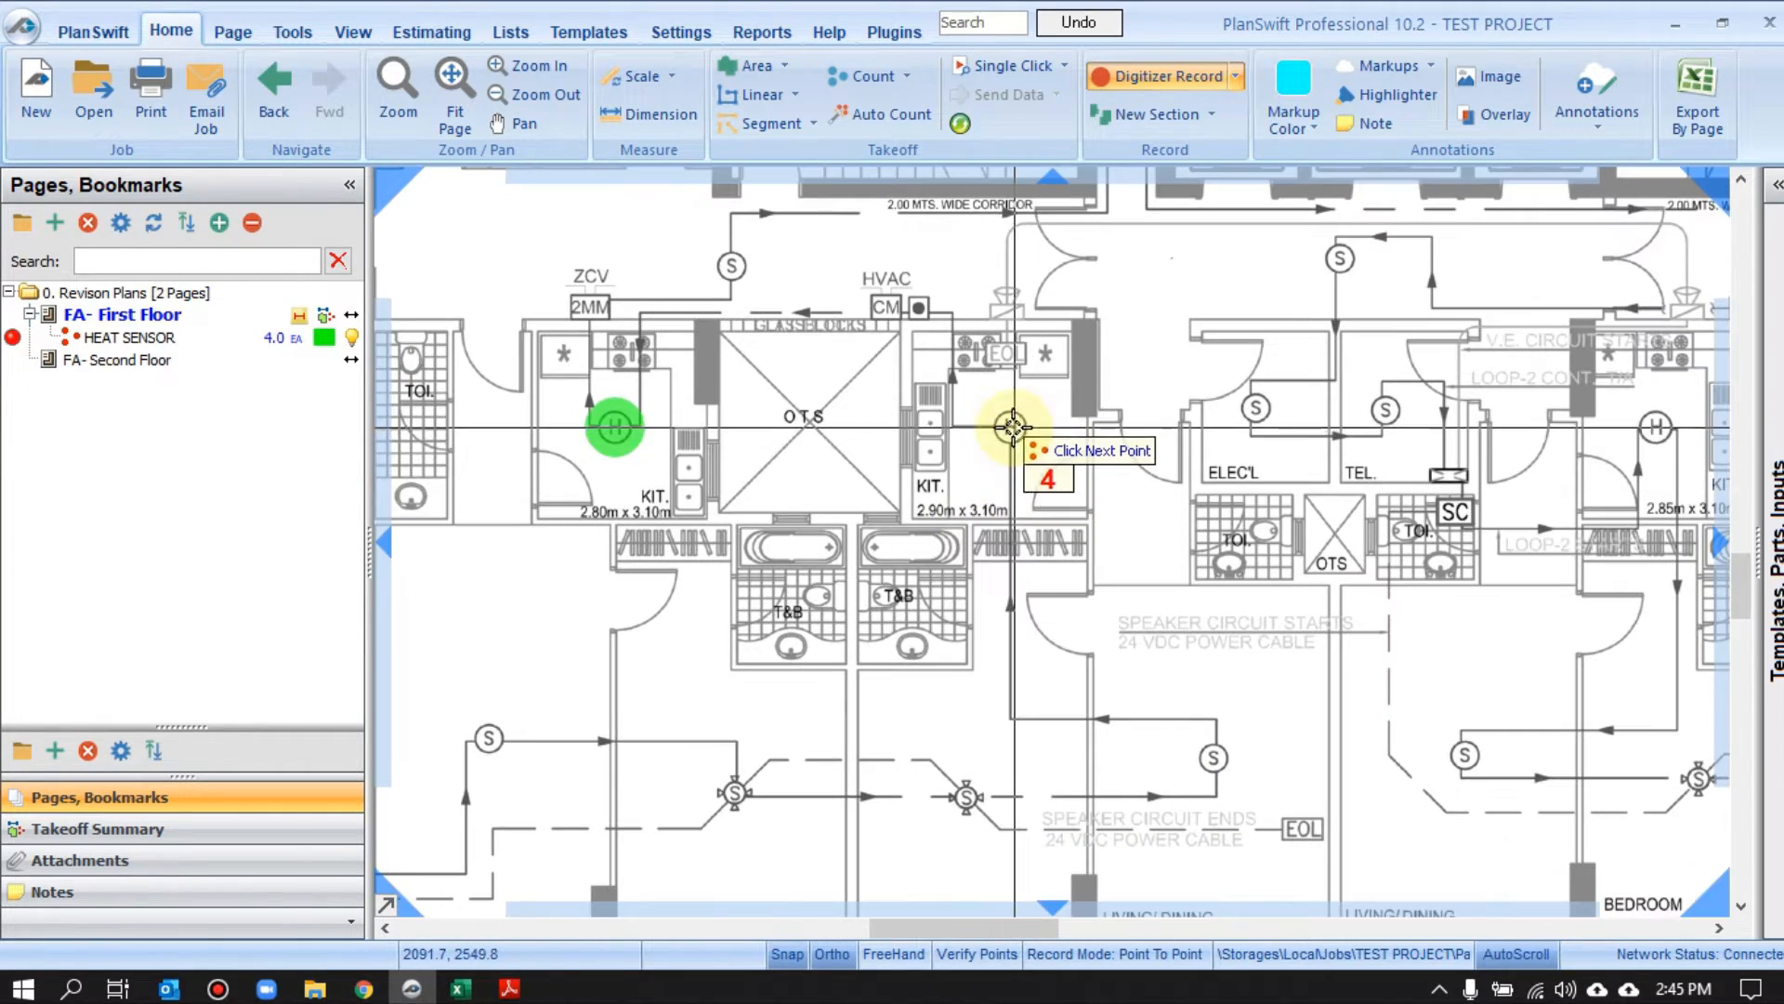
{"action": "left_click", "coordinate": [1013, 428]}
{"action": "left_click_drag", "start_coordinate": [1633, 504], "coordinate": [1186, 529]}
{"action": "left_click", "coordinate": [1209, 448]}
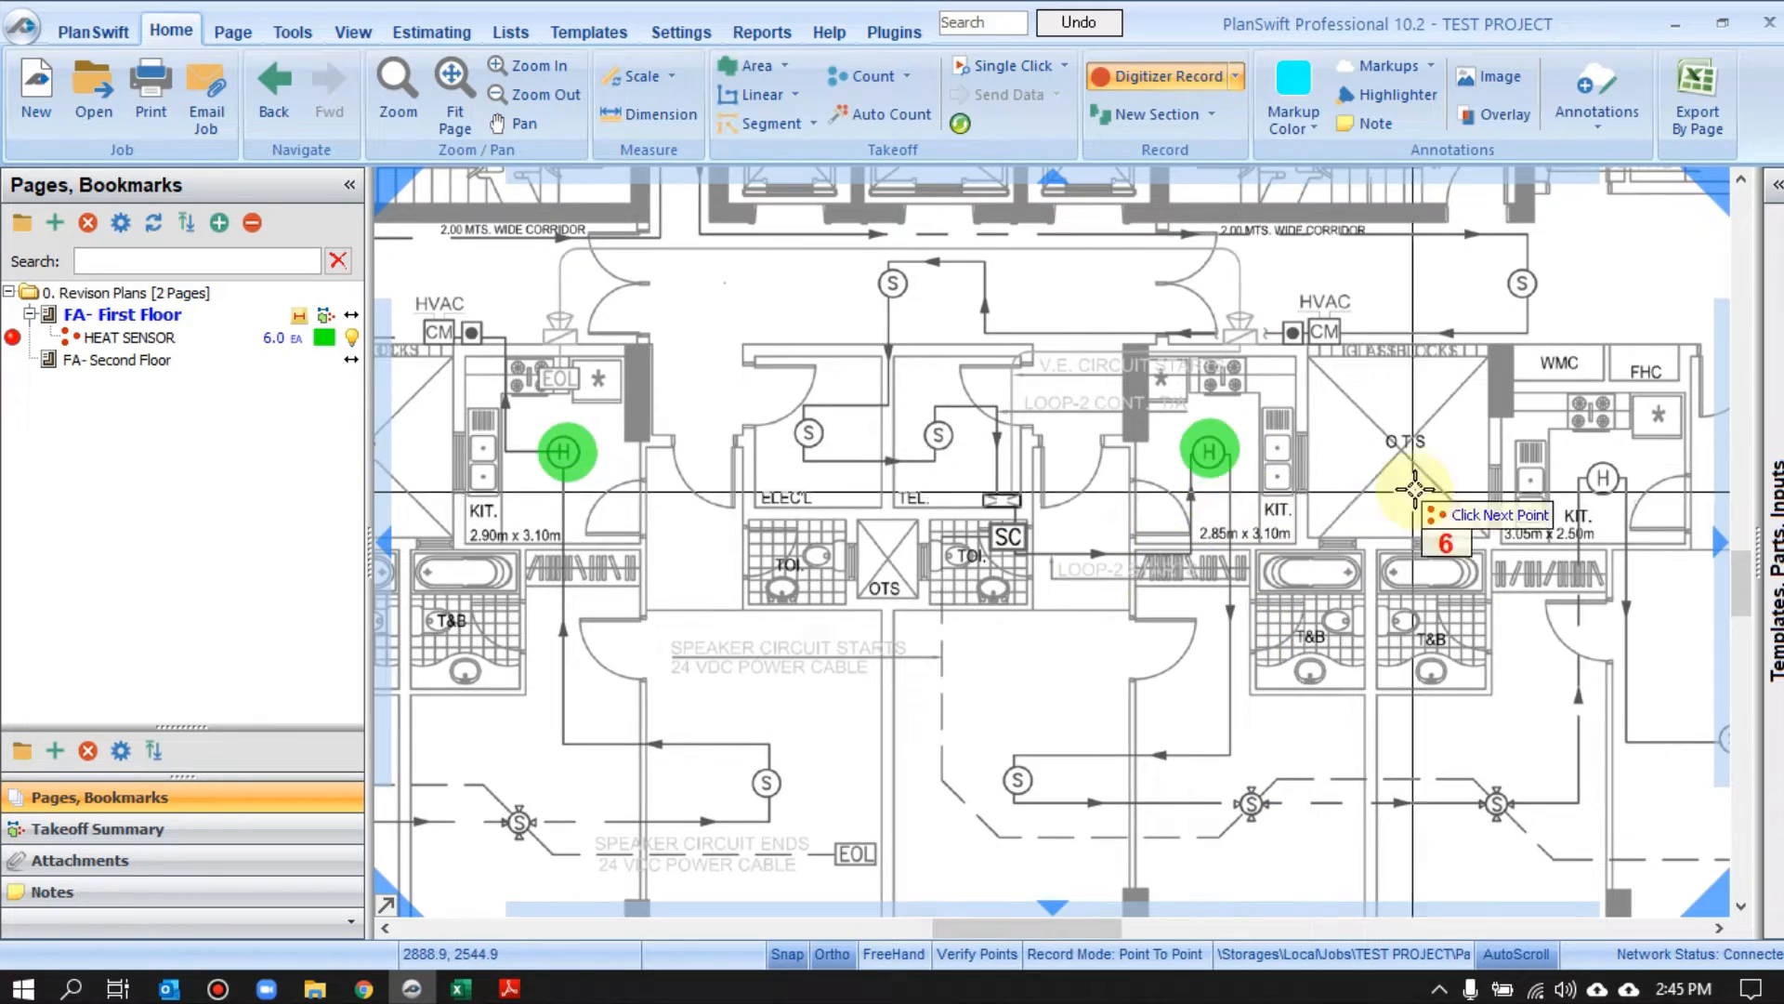
{"action": "left_click_drag", "start_coordinate": [1512, 523], "coordinate": [1168, 497]}
{"action": "left_click", "coordinate": [1258, 452]}
{"action": "scroll", "coordinate": [1187, 570], "scroll_direction": "down", "scroll_amount": 1}
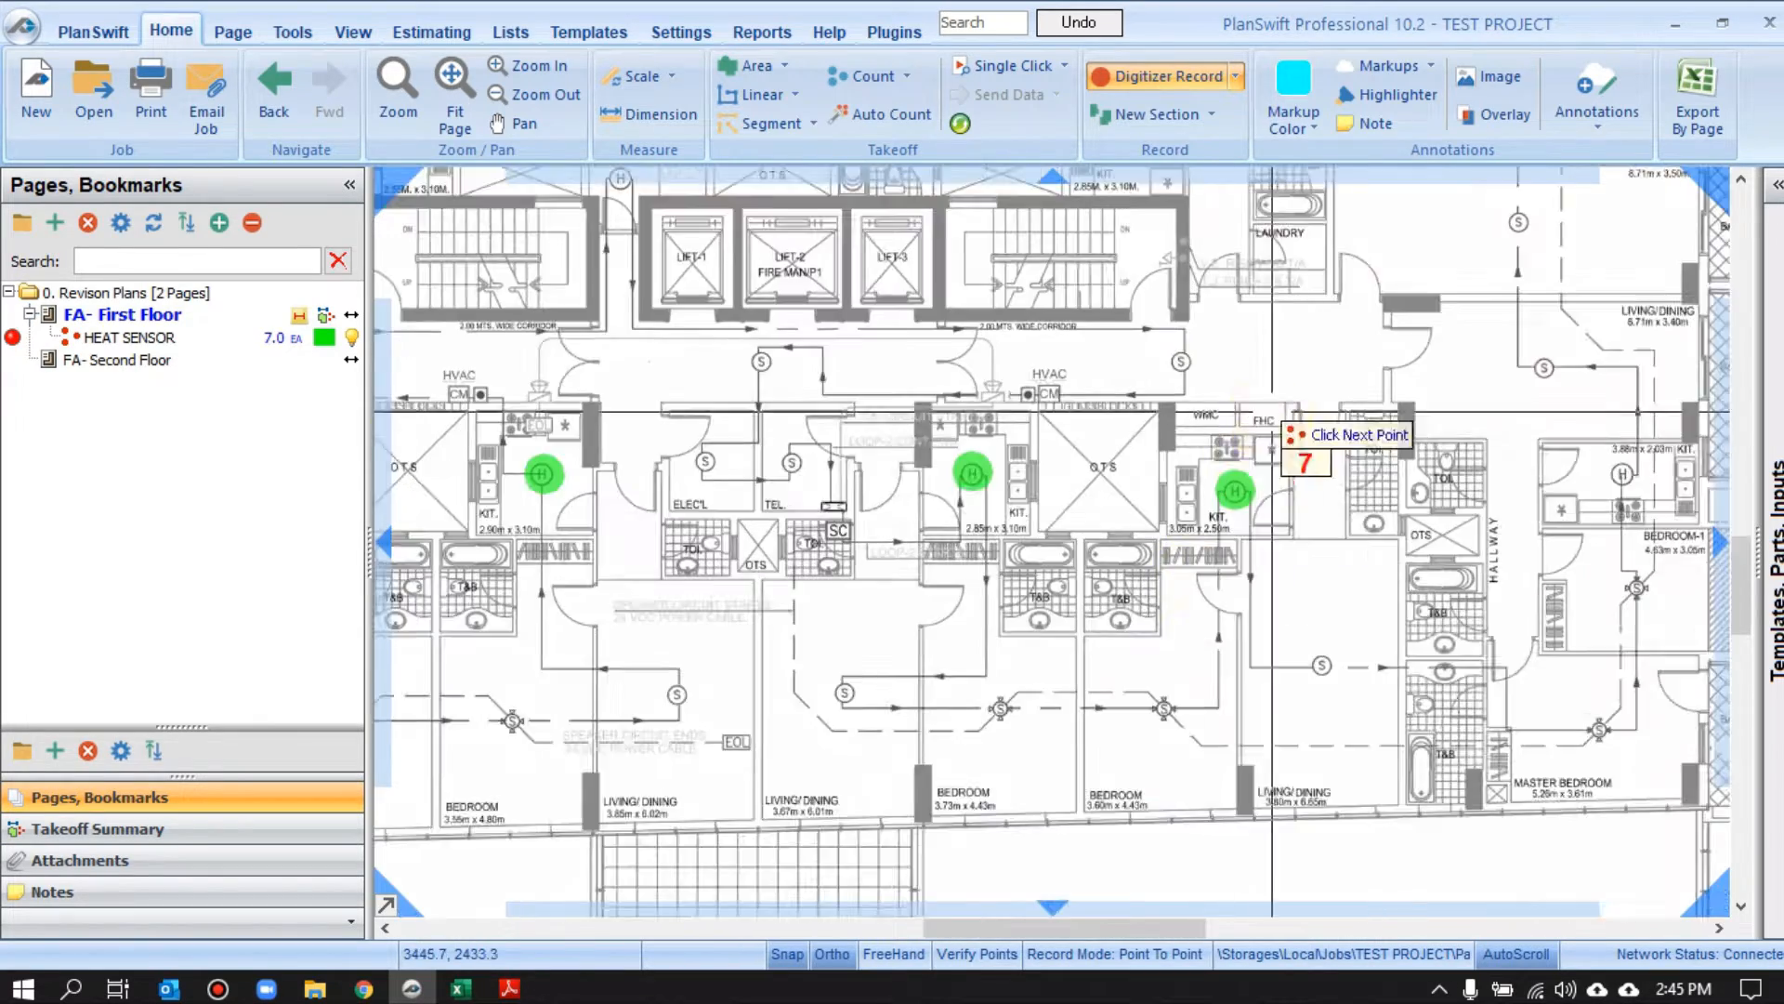
Count the heat detectors in the 5.65m x 2.53m kitchen and in the kitchen above the staircase on the plan's right half
{"action": "left_click_drag", "start_coordinate": [1272, 412], "coordinate": [1239, 797]}
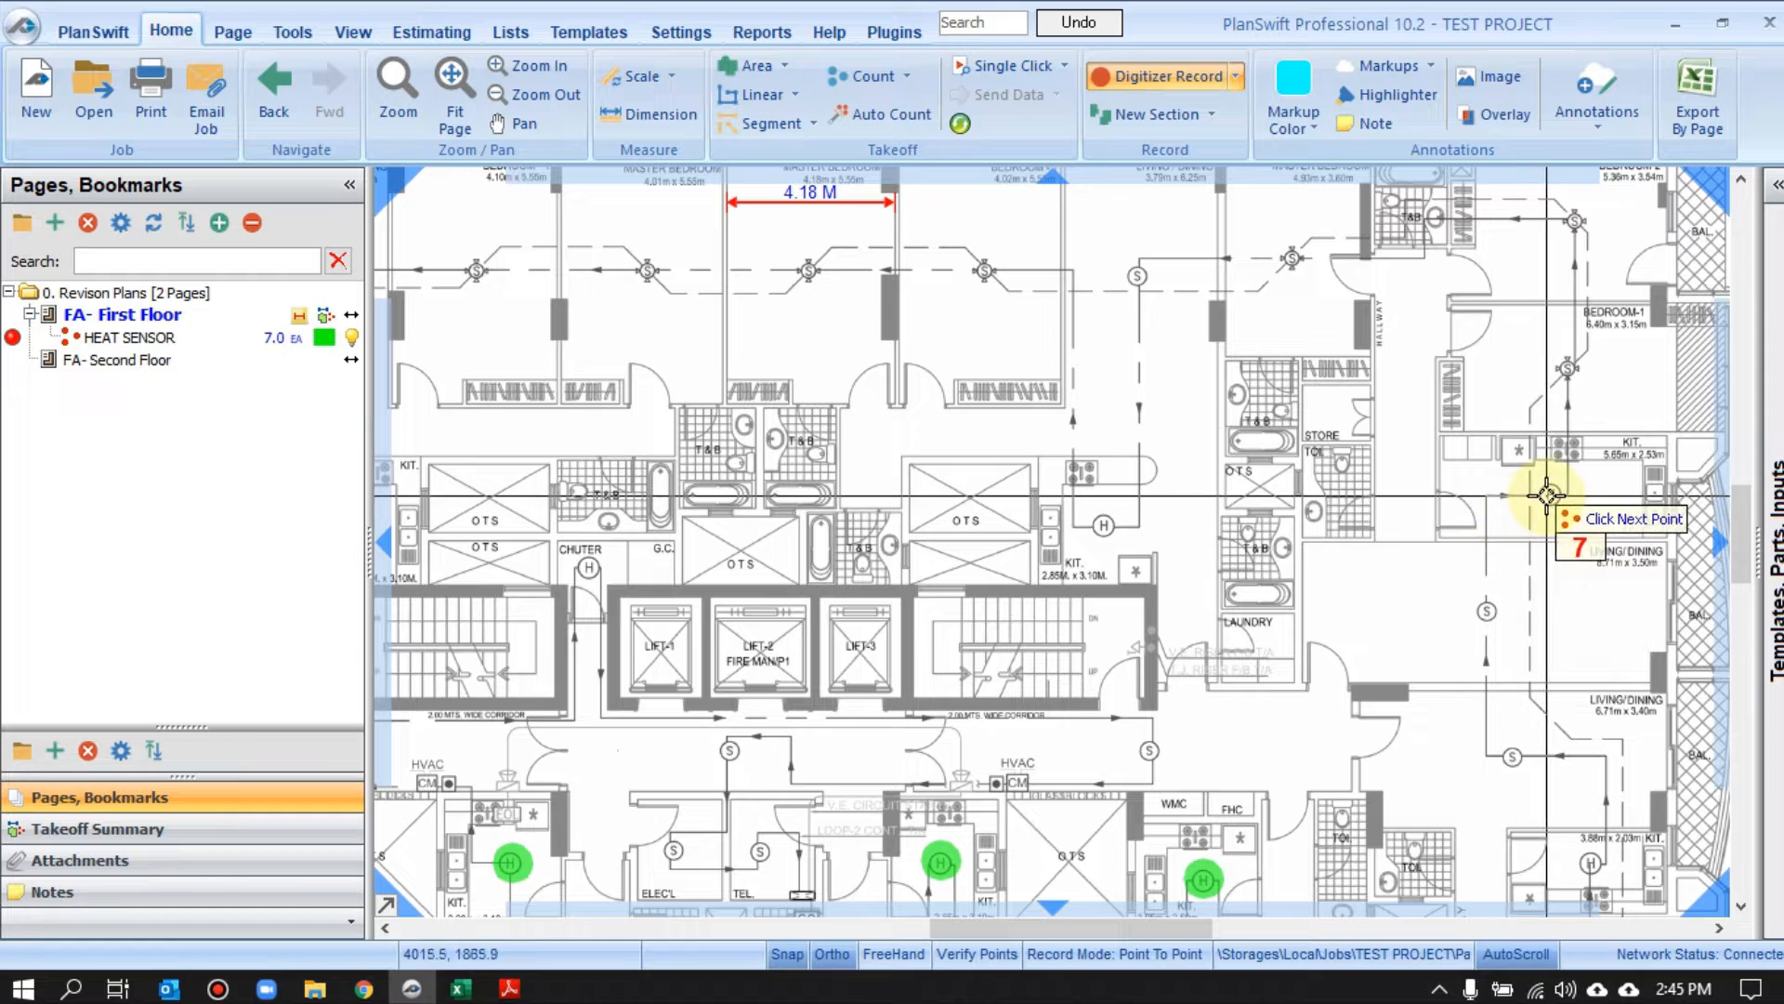
{"action": "left_click", "coordinate": [1547, 494]}
{"action": "left_click_drag", "start_coordinate": [1441, 387], "coordinate": [1444, 467]}
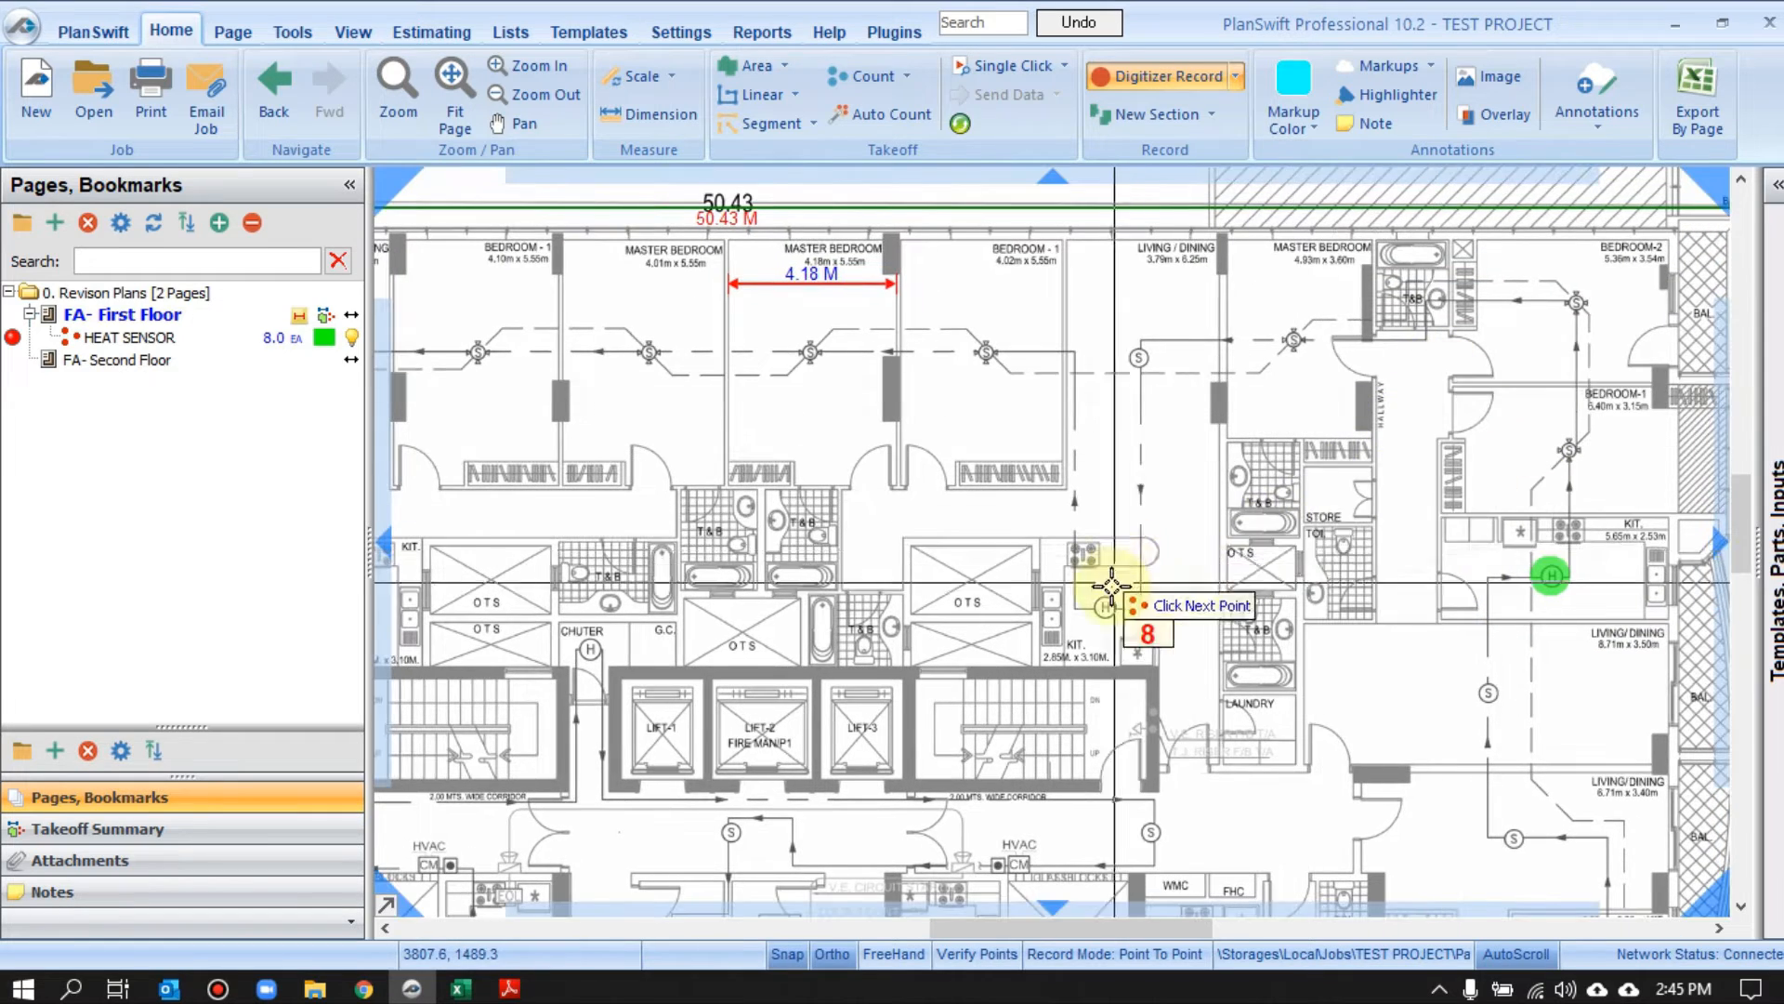
{"action": "scroll", "coordinate": [1111, 585], "scroll_direction": "up", "scroll_amount": 1}
{"action": "left_click", "coordinate": [1103, 614]}
Count the heat detectors in the chuter room and the kitchen above the left staircase, and end the heat sensor count
{"action": "left_click_drag", "start_coordinate": [796, 589], "coordinate": [1287, 559]}
{"action": "left_click_drag", "start_coordinate": [904, 567], "coordinate": [1161, 556]}
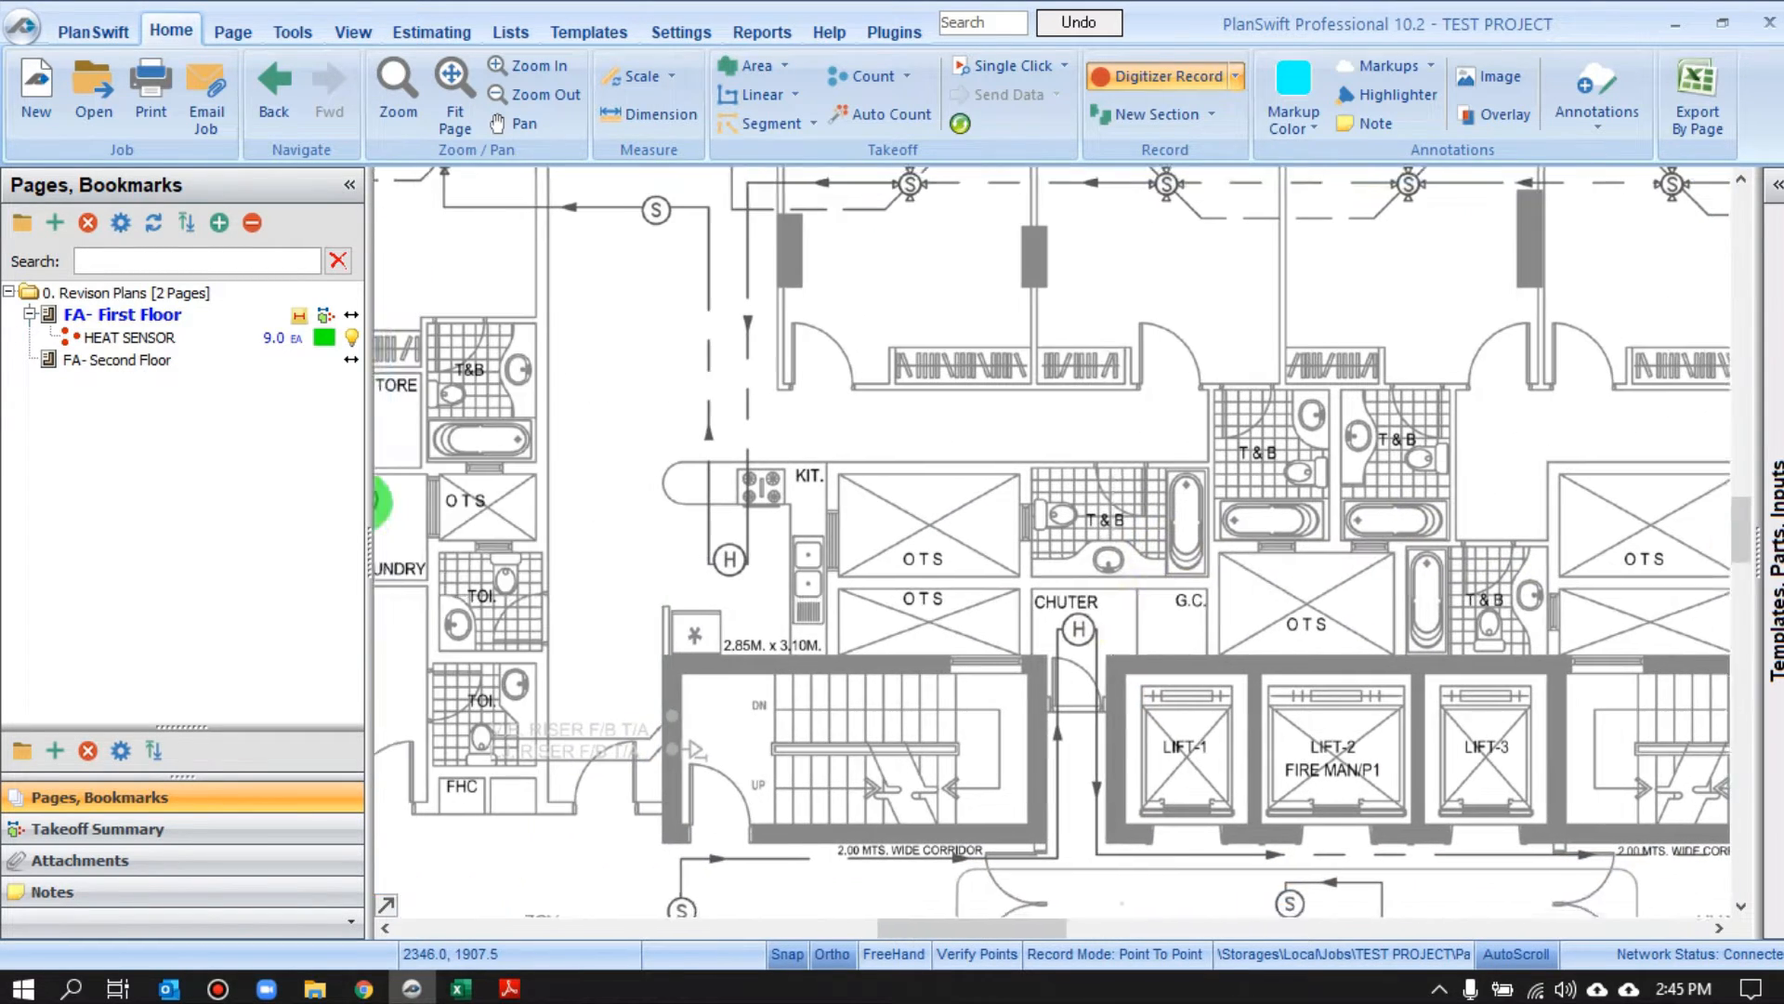
{"action": "left_click", "coordinate": [1078, 628]}
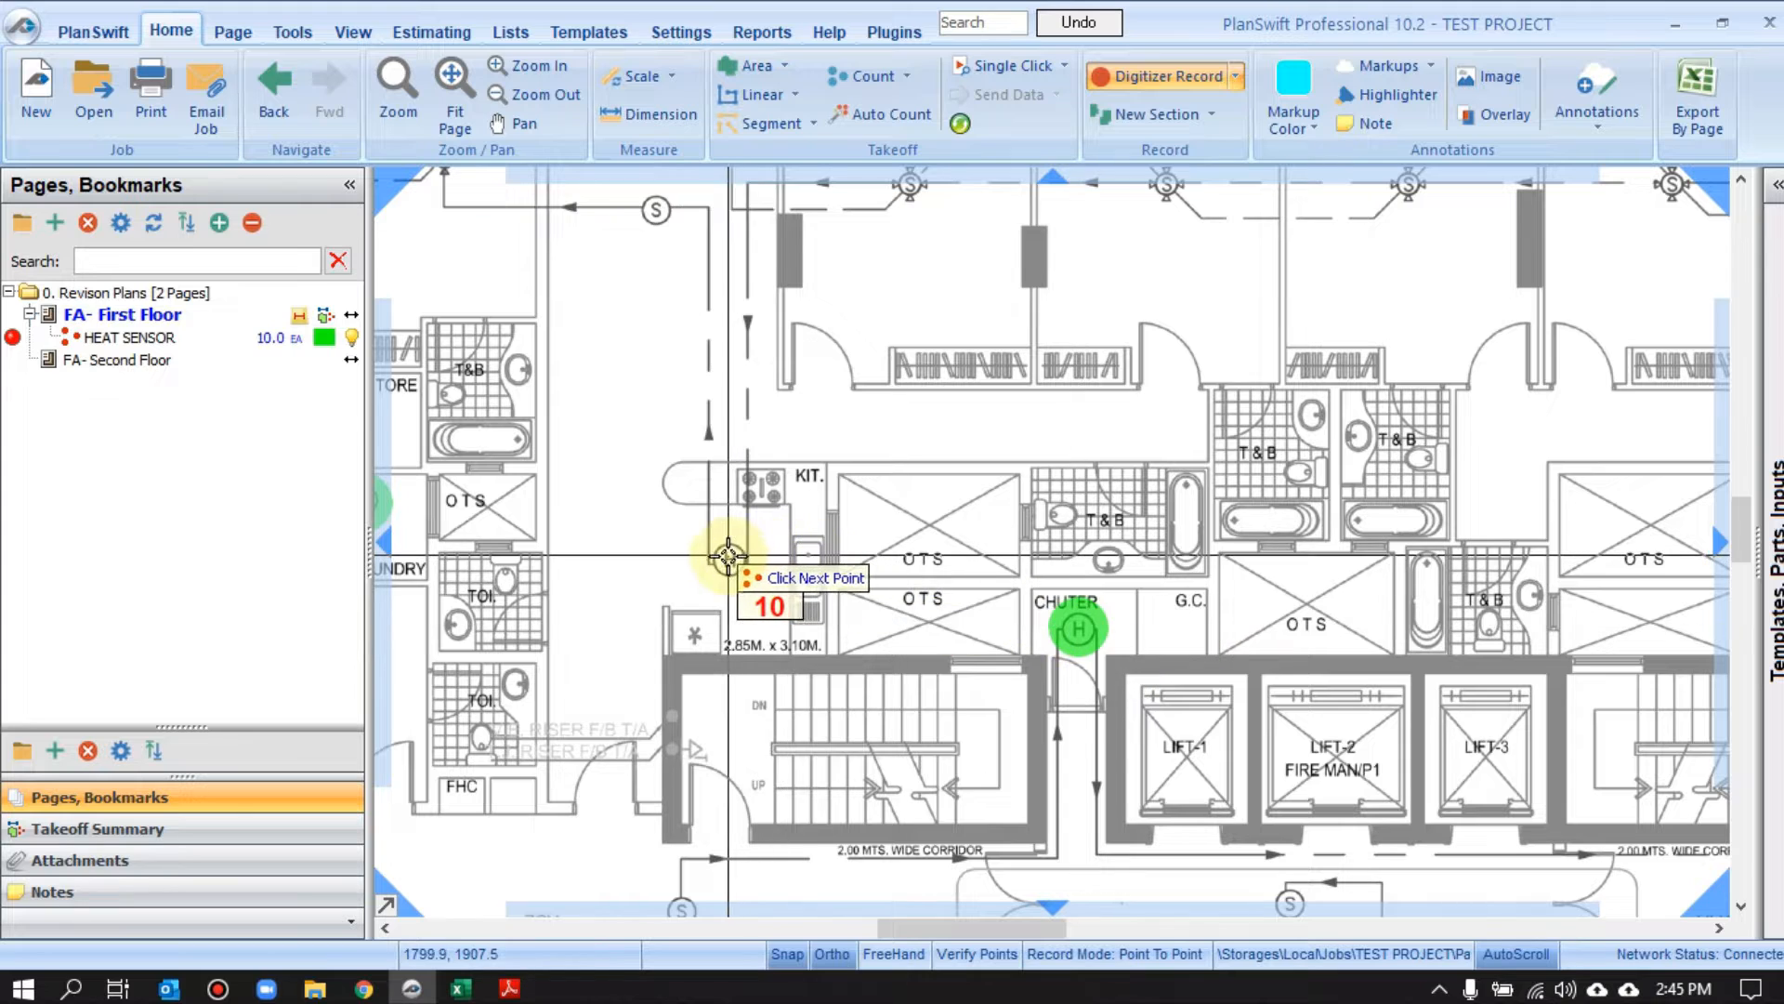
{"action": "left_click", "coordinate": [728, 556]}
{"action": "scroll", "coordinate": [796, 465], "scroll_direction": "down", "scroll_amount": 3}
{"action": "left_click_drag", "start_coordinate": [797, 466], "coordinate": [827, 382]}
{"action": "right_click", "coordinate": [898, 348]}
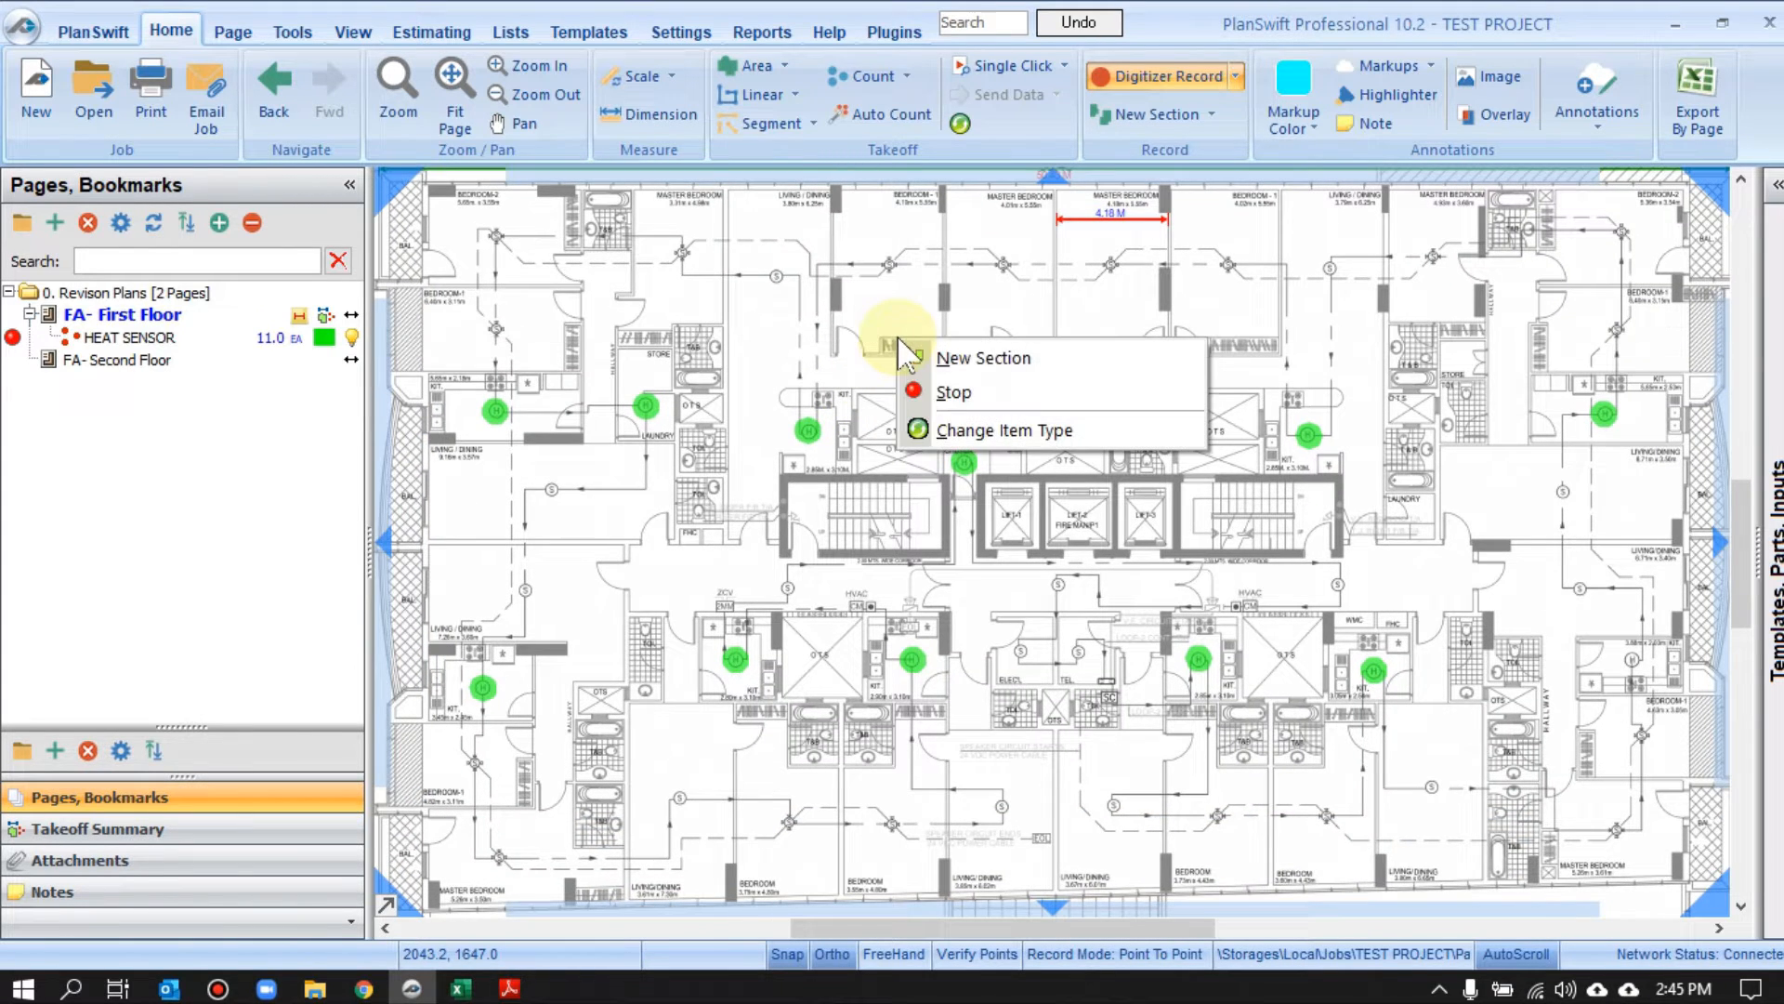
{"action": "left_click", "coordinate": [940, 402]}
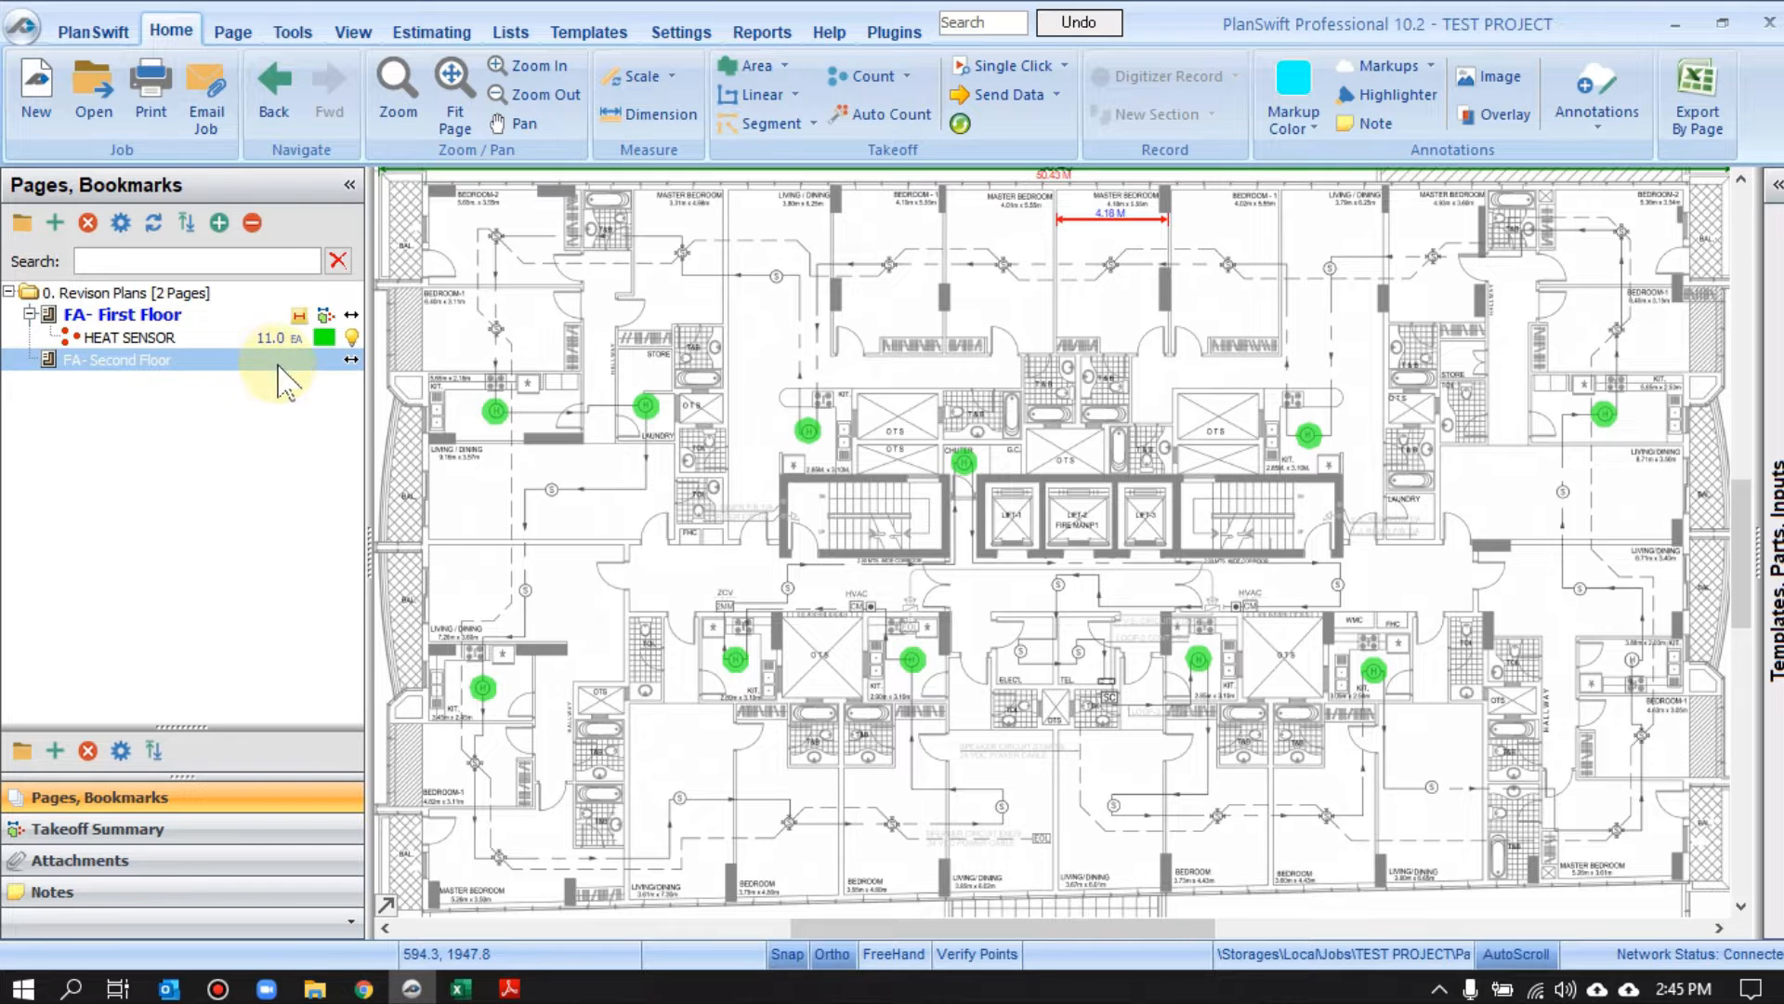
From the Smoke Sensor QTY cell in Excel, create a linked PlanSwift count named SMOKE SENSOR with scaled, solid red squares
{"action": "left_click", "coordinate": [458, 988]}
{"action": "left_click", "coordinate": [825, 524]}
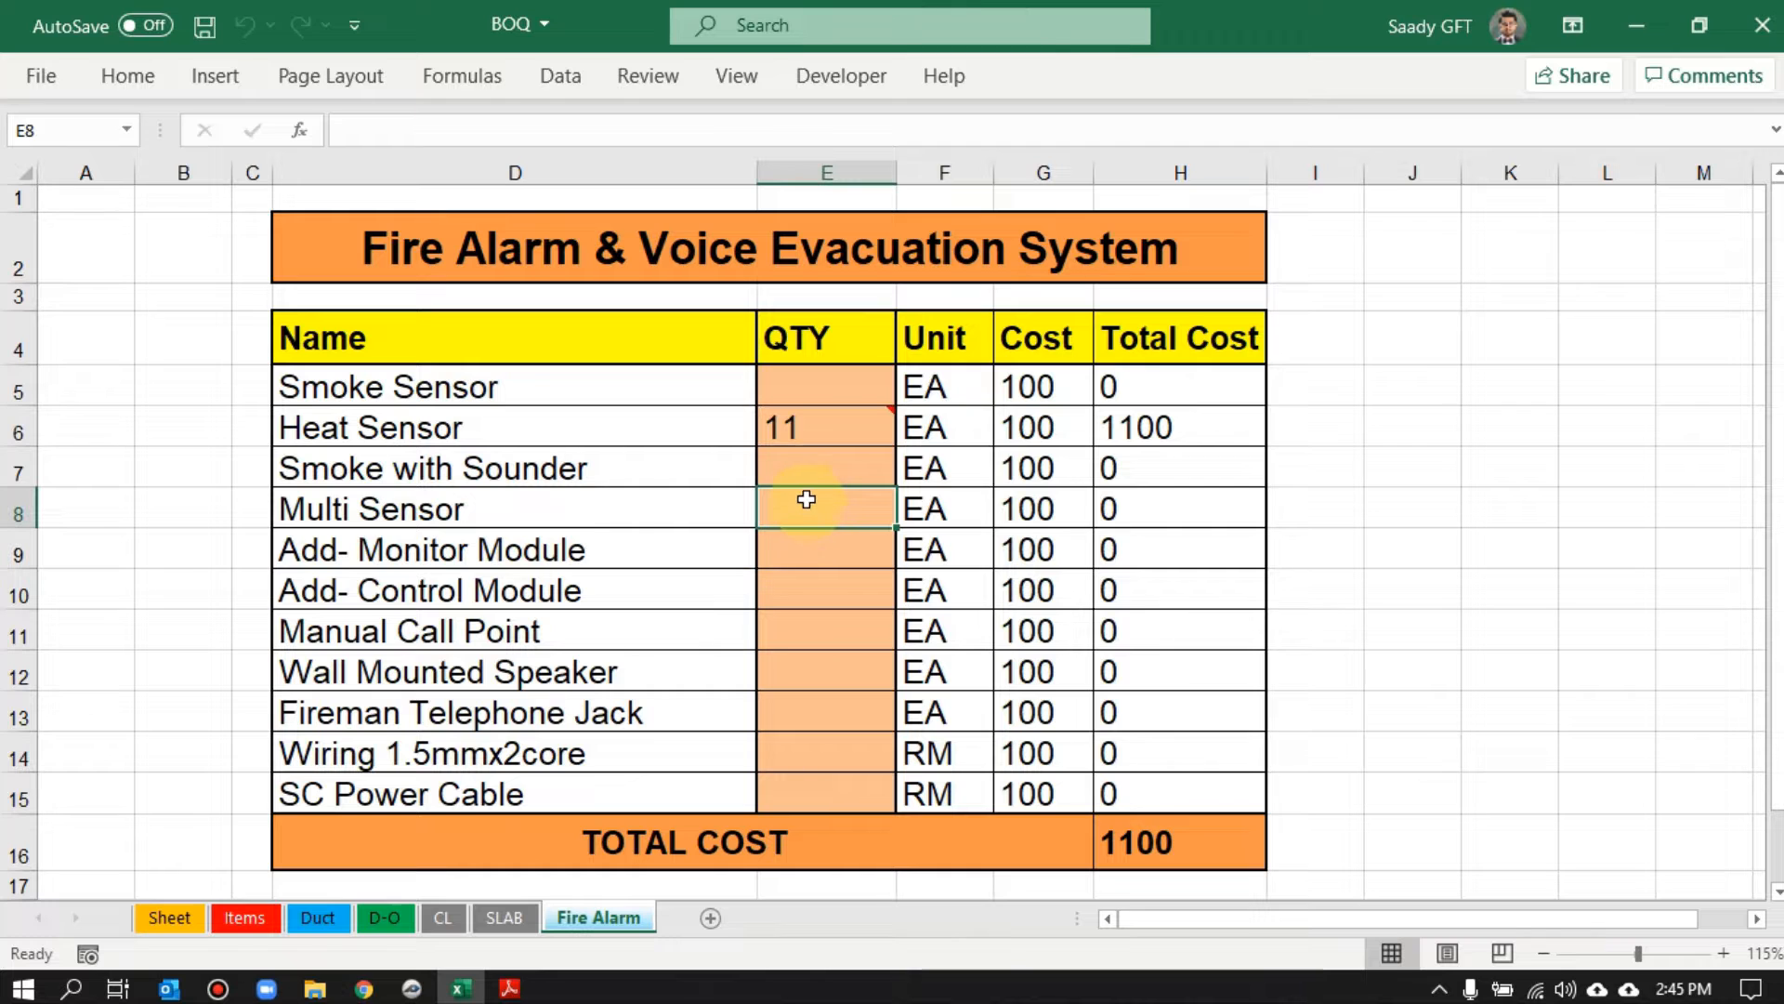
{"action": "right_click", "coordinate": [831, 394]}
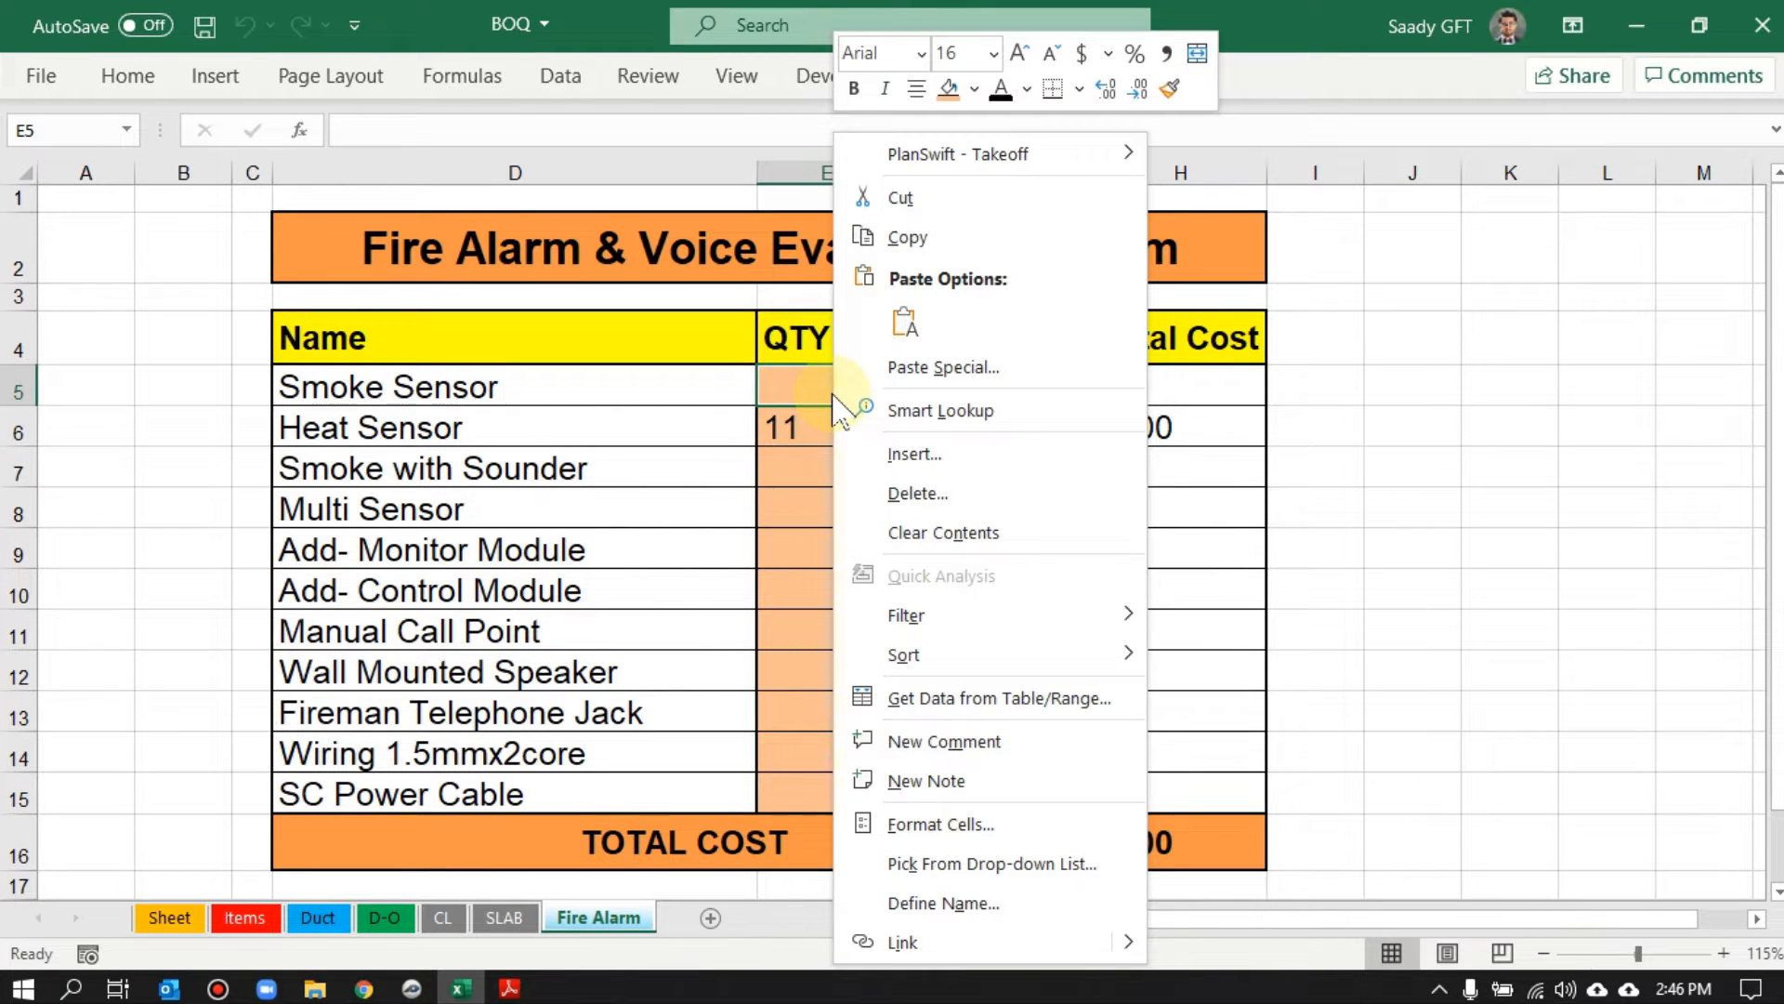
{"action": "mouse_move", "coordinate": [1074, 167]}
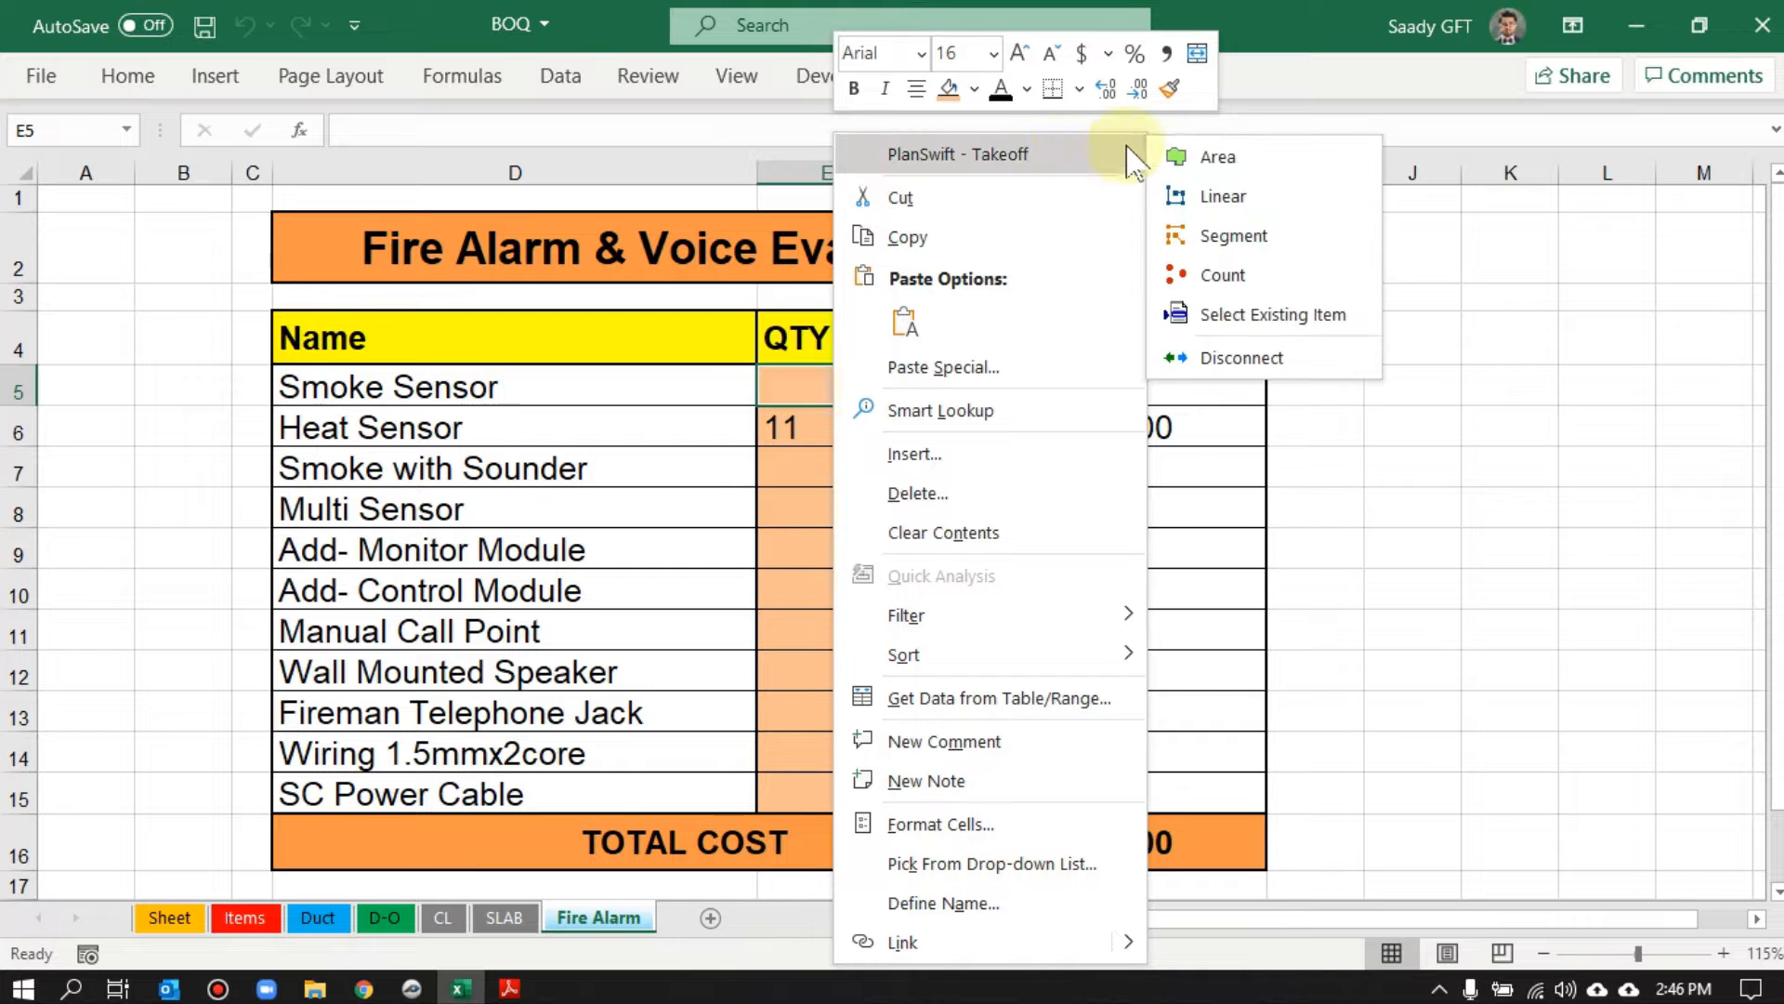
{"action": "left_click", "coordinate": [1275, 289]}
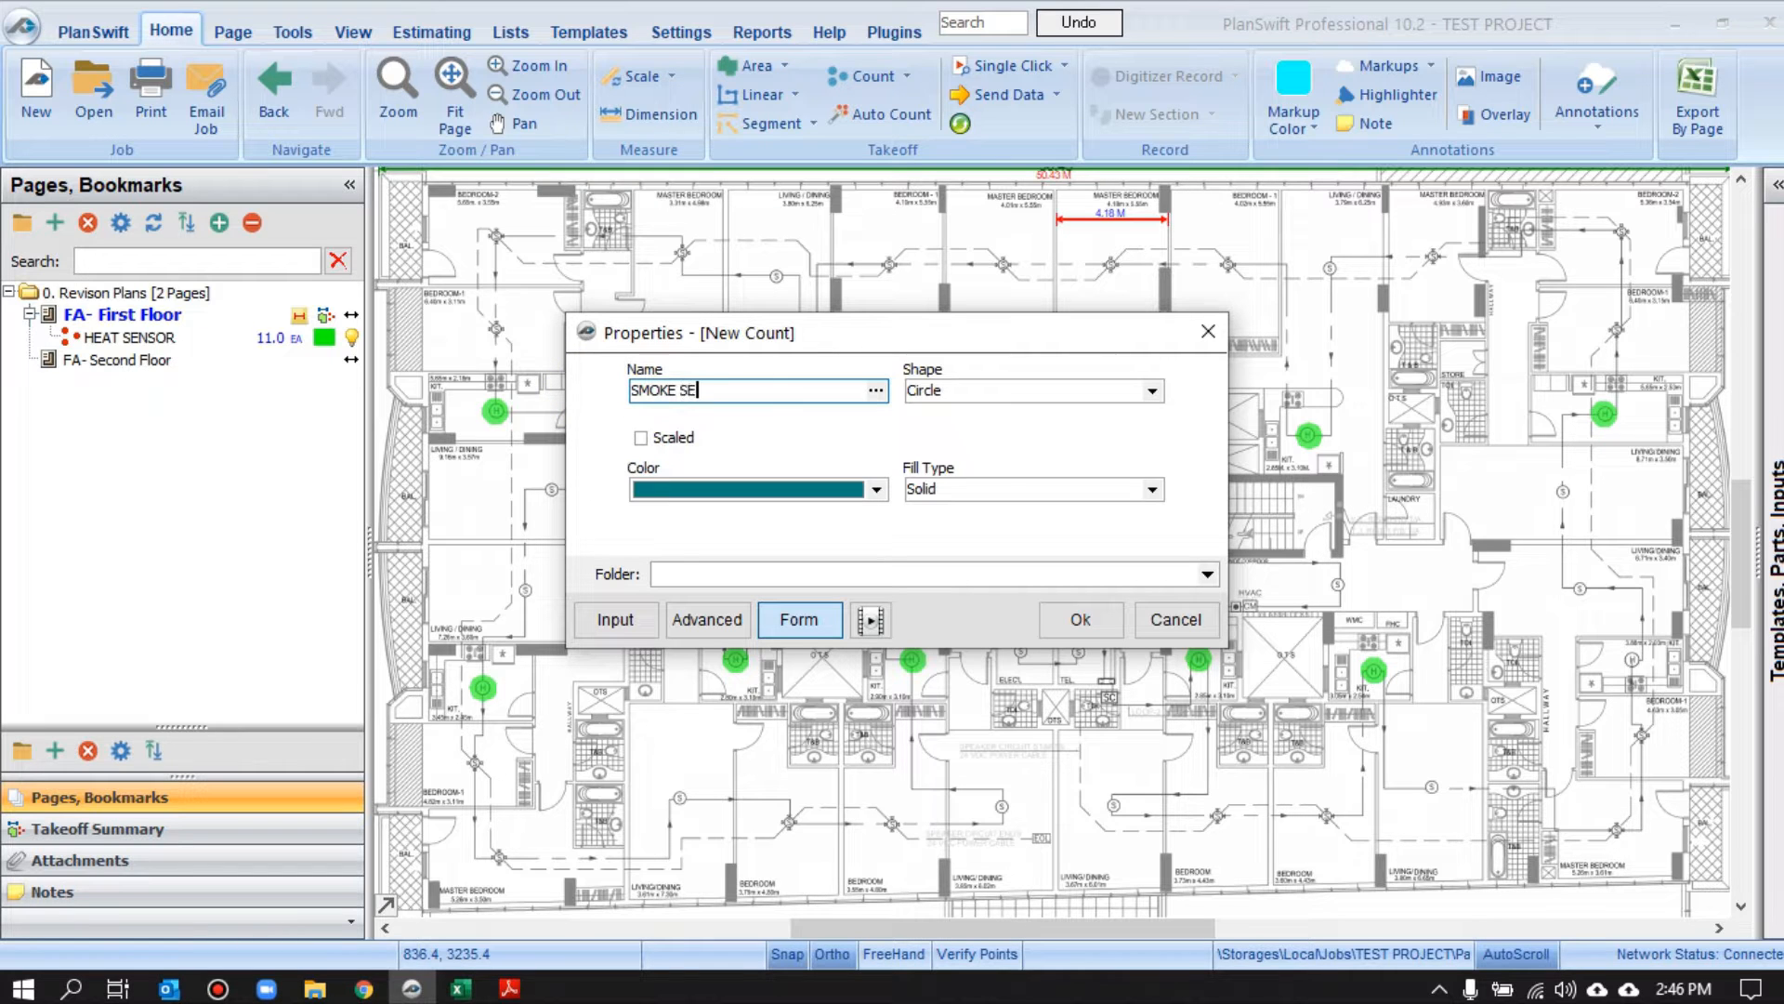
{"action": "left_click", "coordinate": [1154, 390]}
{"action": "left_click", "coordinate": [1059, 403]}
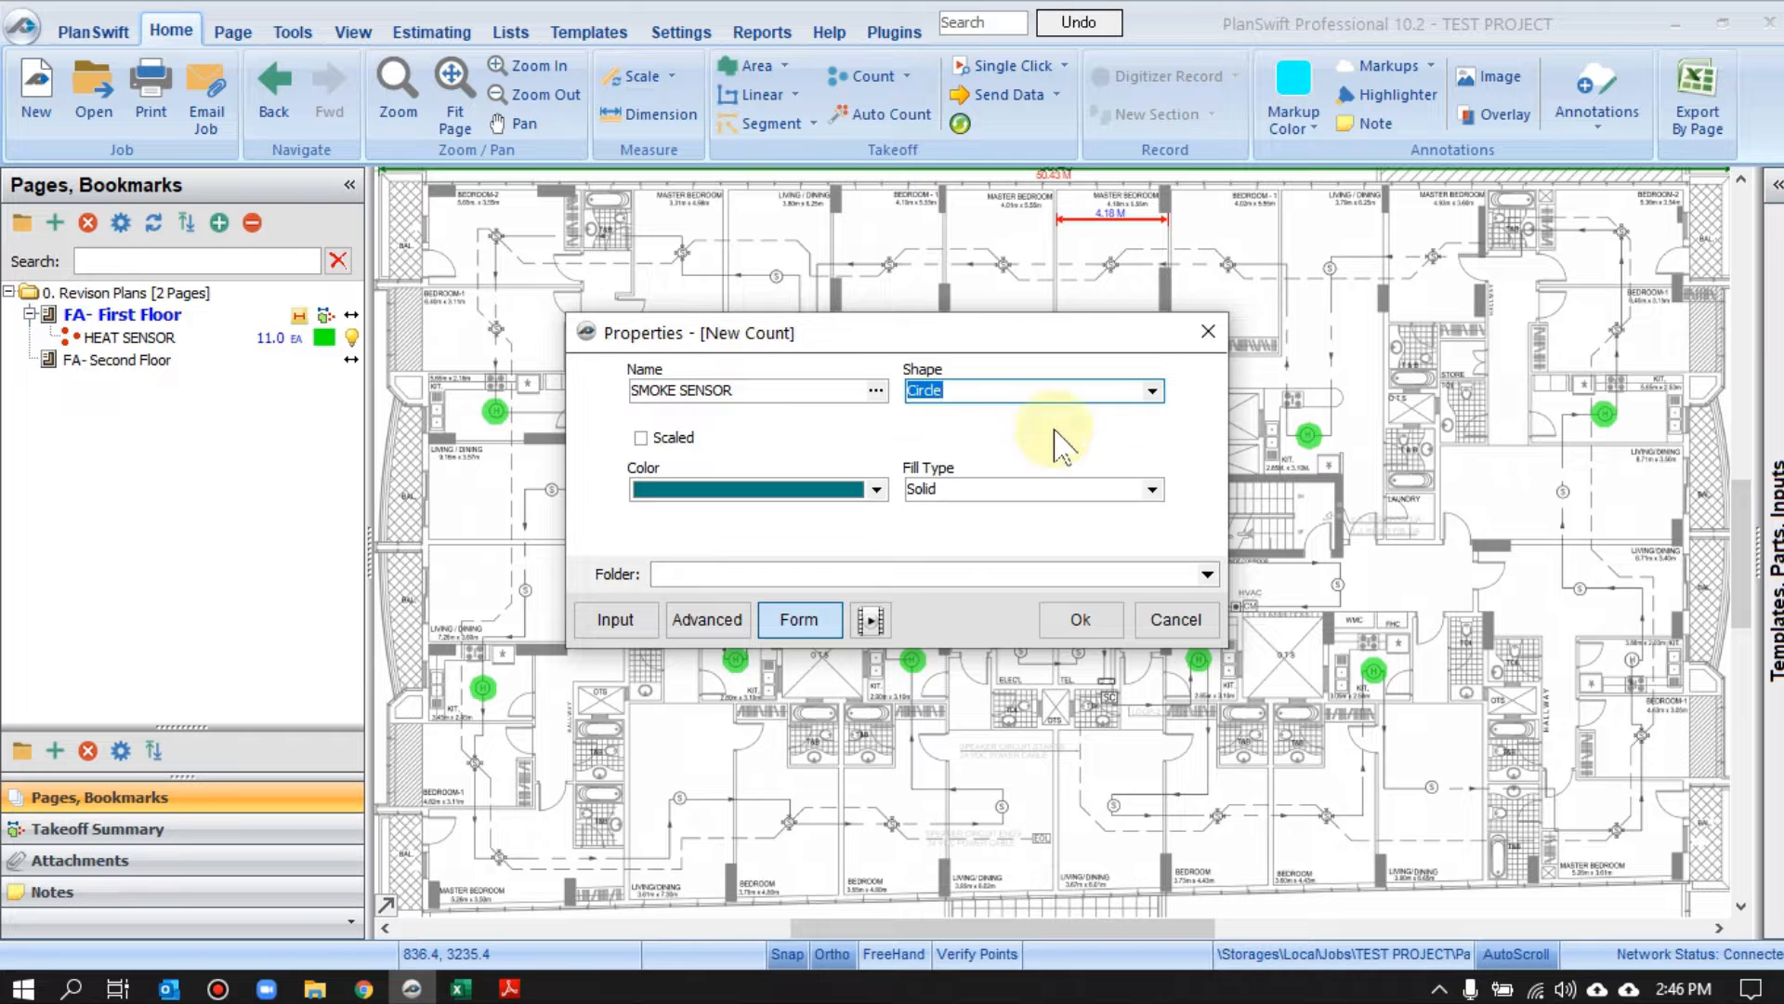
{"action": "left_click", "coordinate": [641, 437]}
{"action": "left_click", "coordinate": [657, 492]}
{"action": "left_click", "coordinate": [648, 601]}
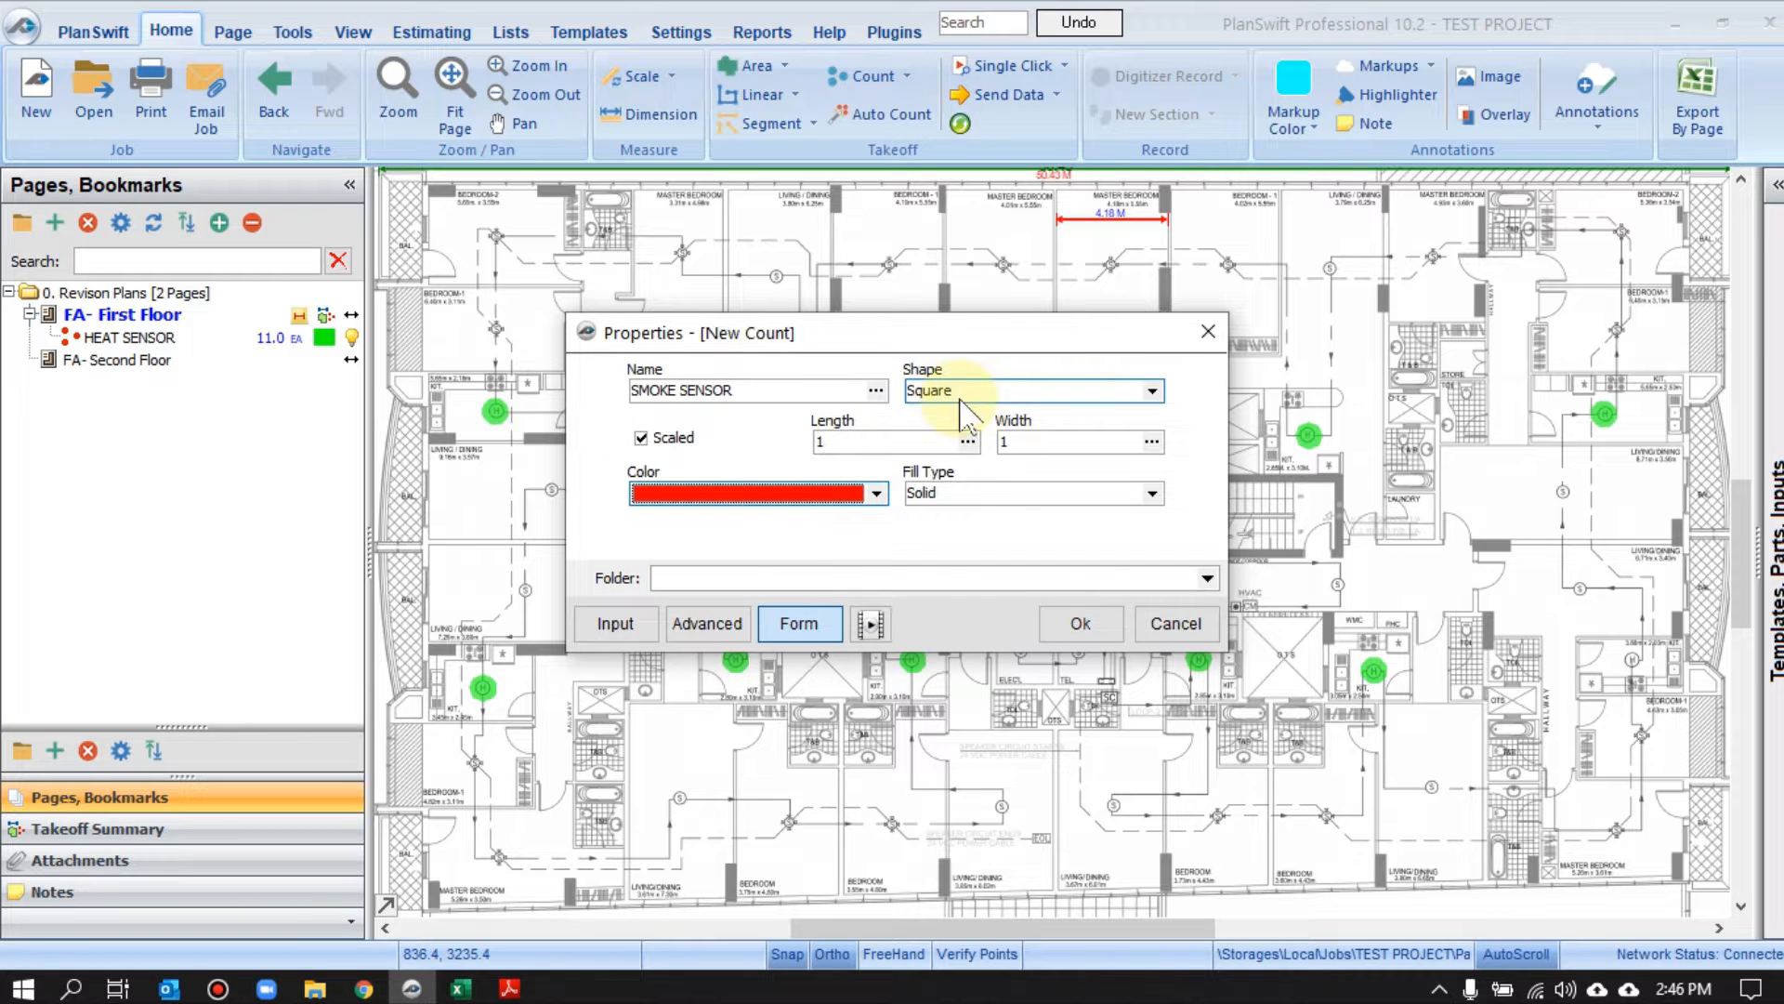
{"action": "left_click", "coordinate": [1070, 619]}
Count the smoke sensors in the 3.80m x 6.25m, 9.16m x 3.57m and 7.26m x 3.60m living/dining rooms on the plan's west side
{"action": "scroll", "coordinate": [771, 307], "scroll_direction": "up", "scroll_amount": 3}
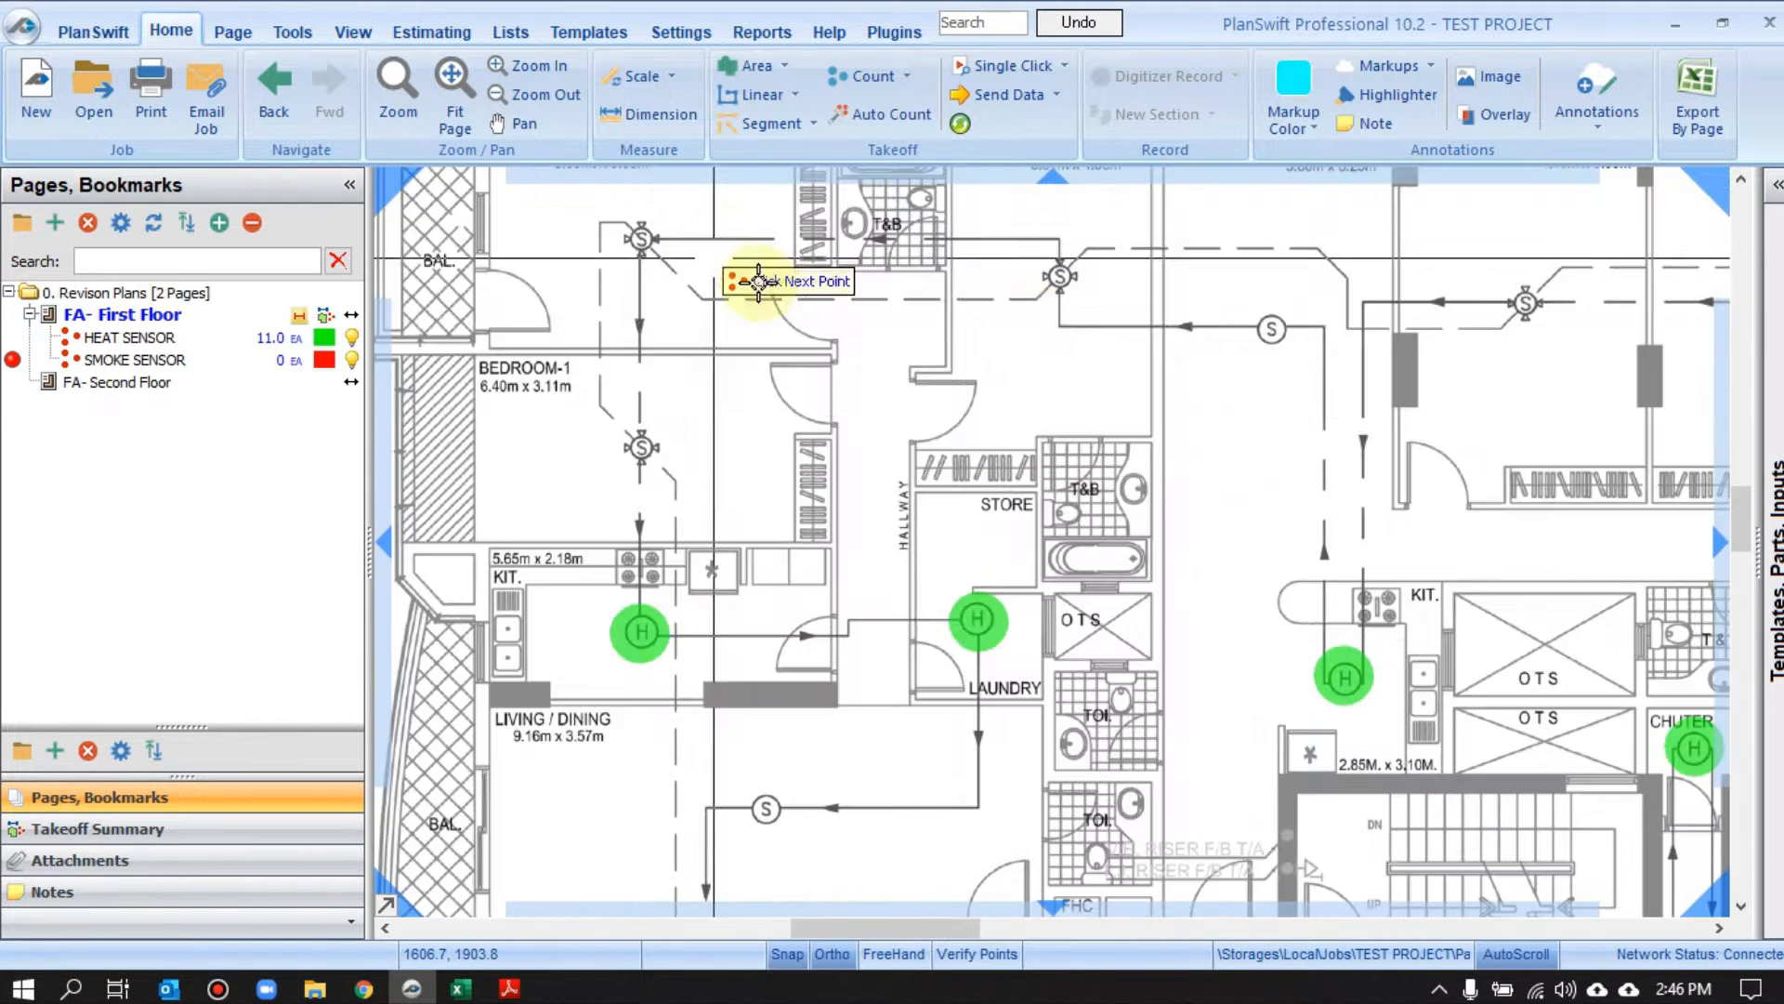
{"action": "left_click", "coordinate": [1275, 330]}
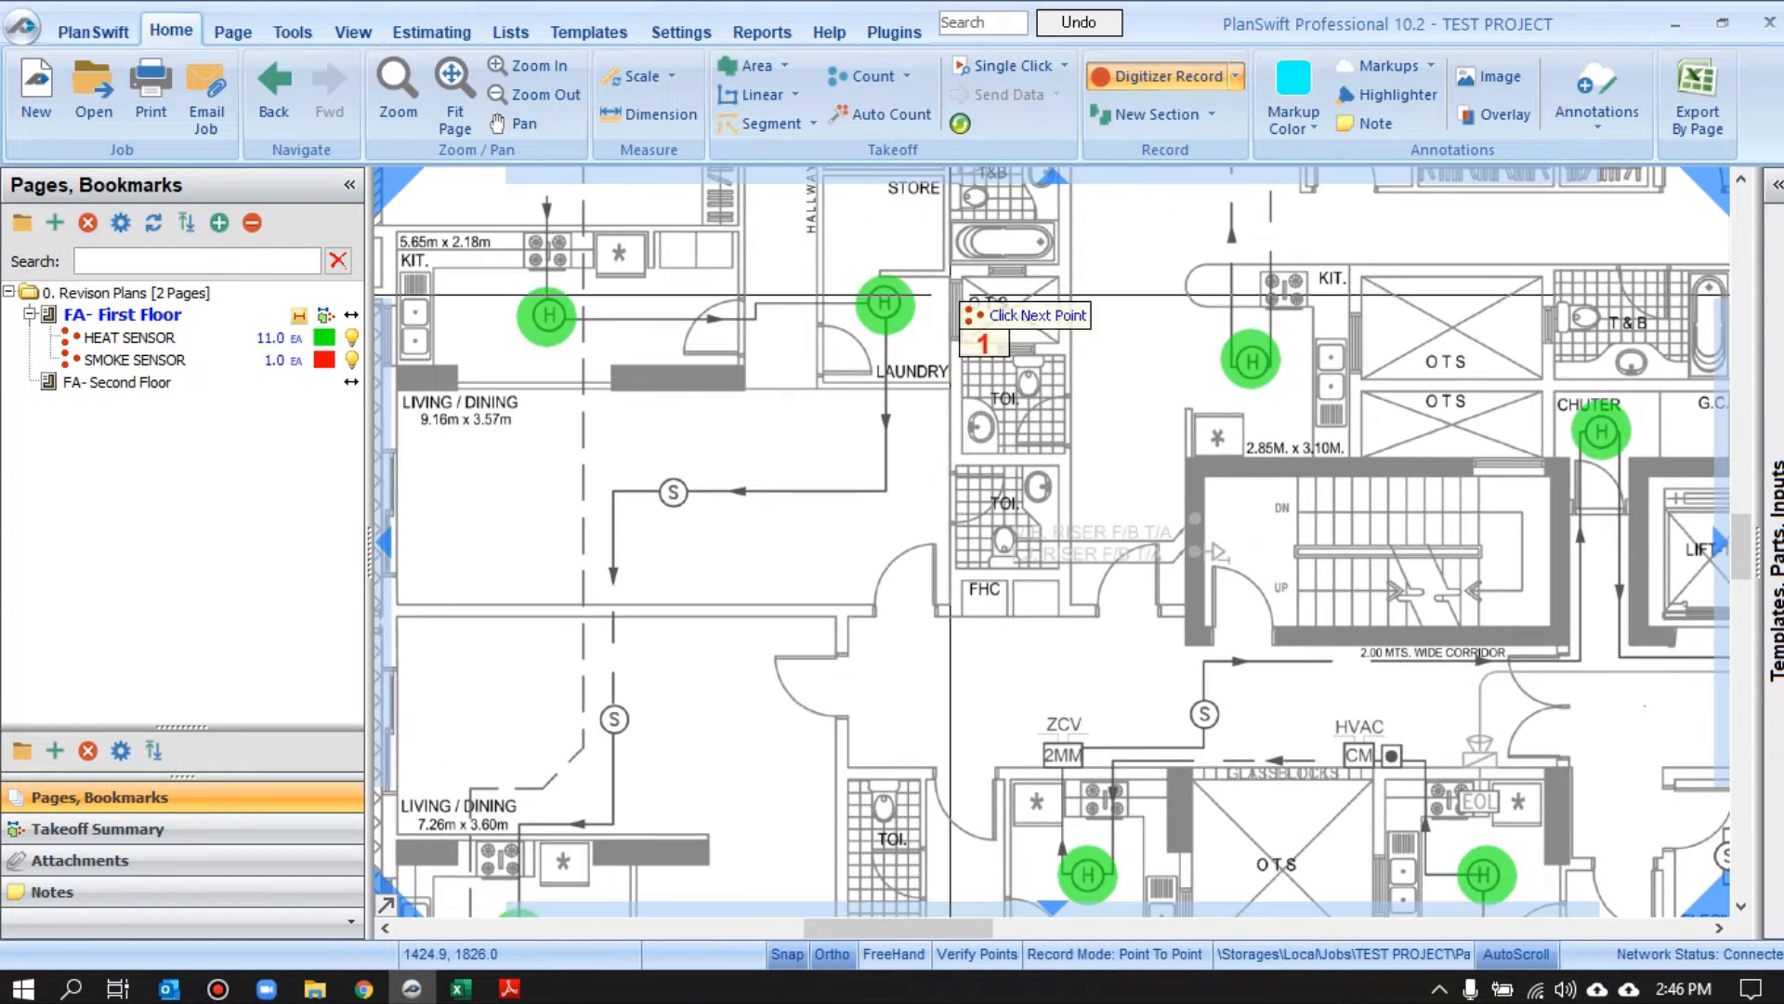
{"action": "left_click", "coordinate": [671, 493]}
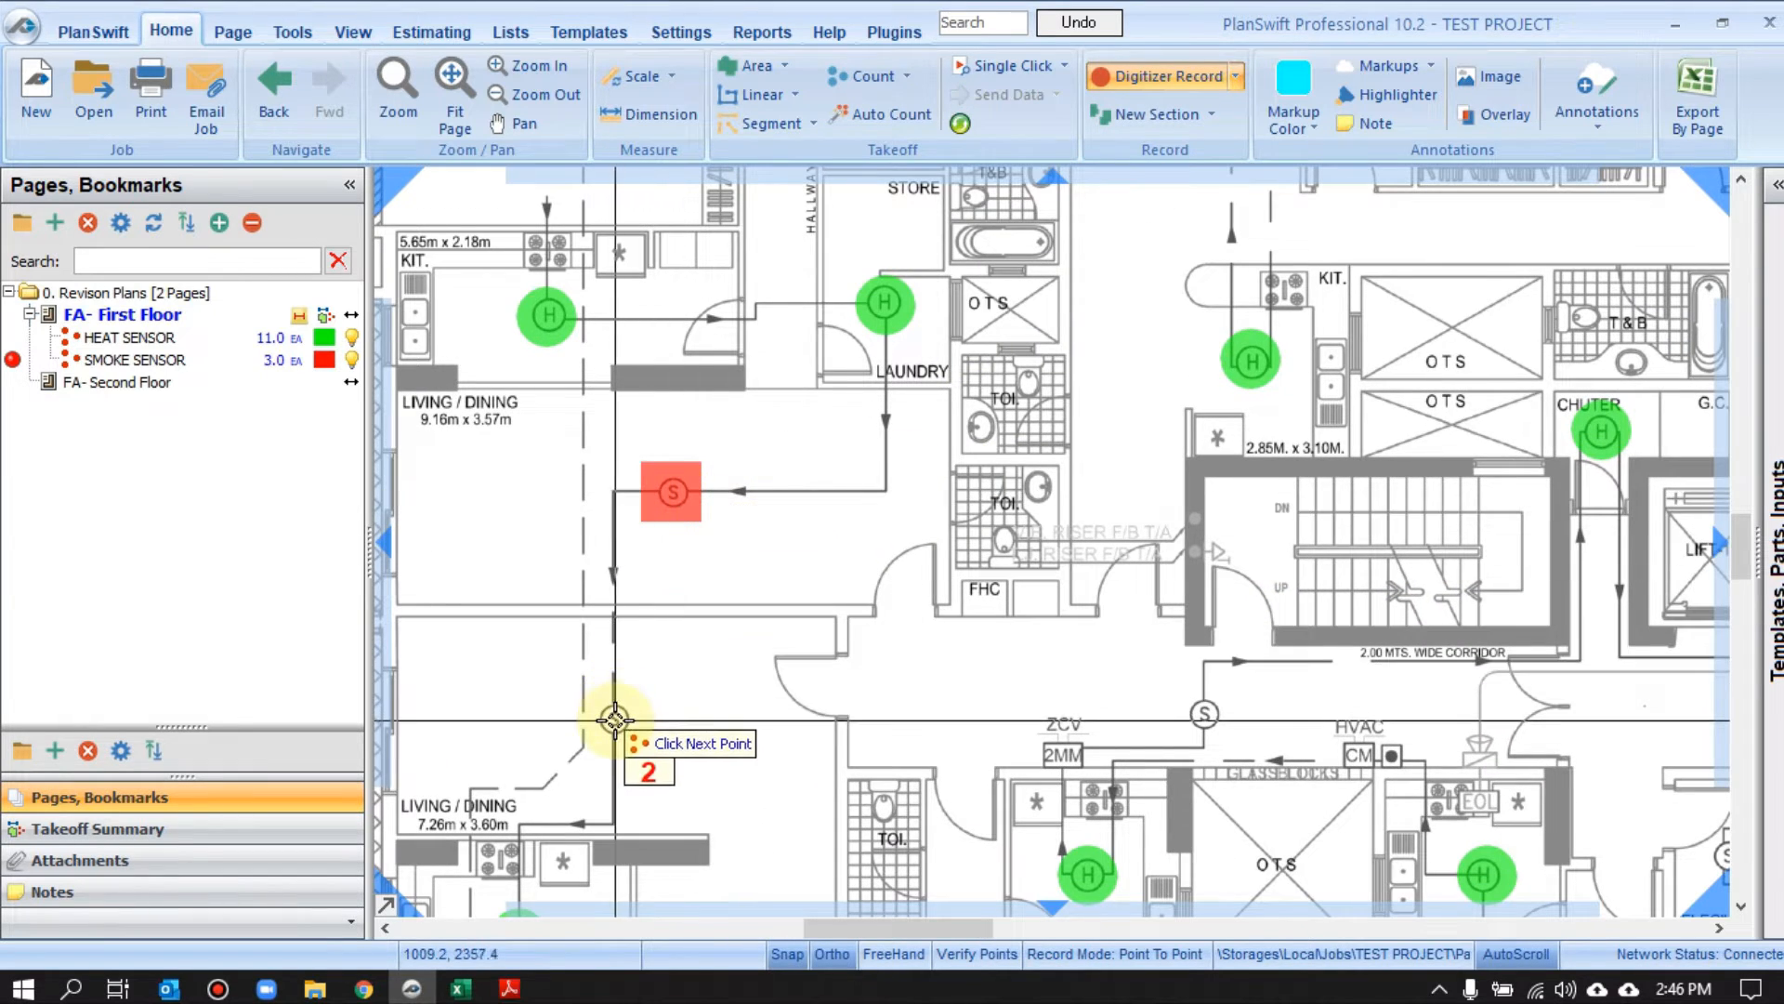
{"action": "left_click", "coordinate": [614, 719]}
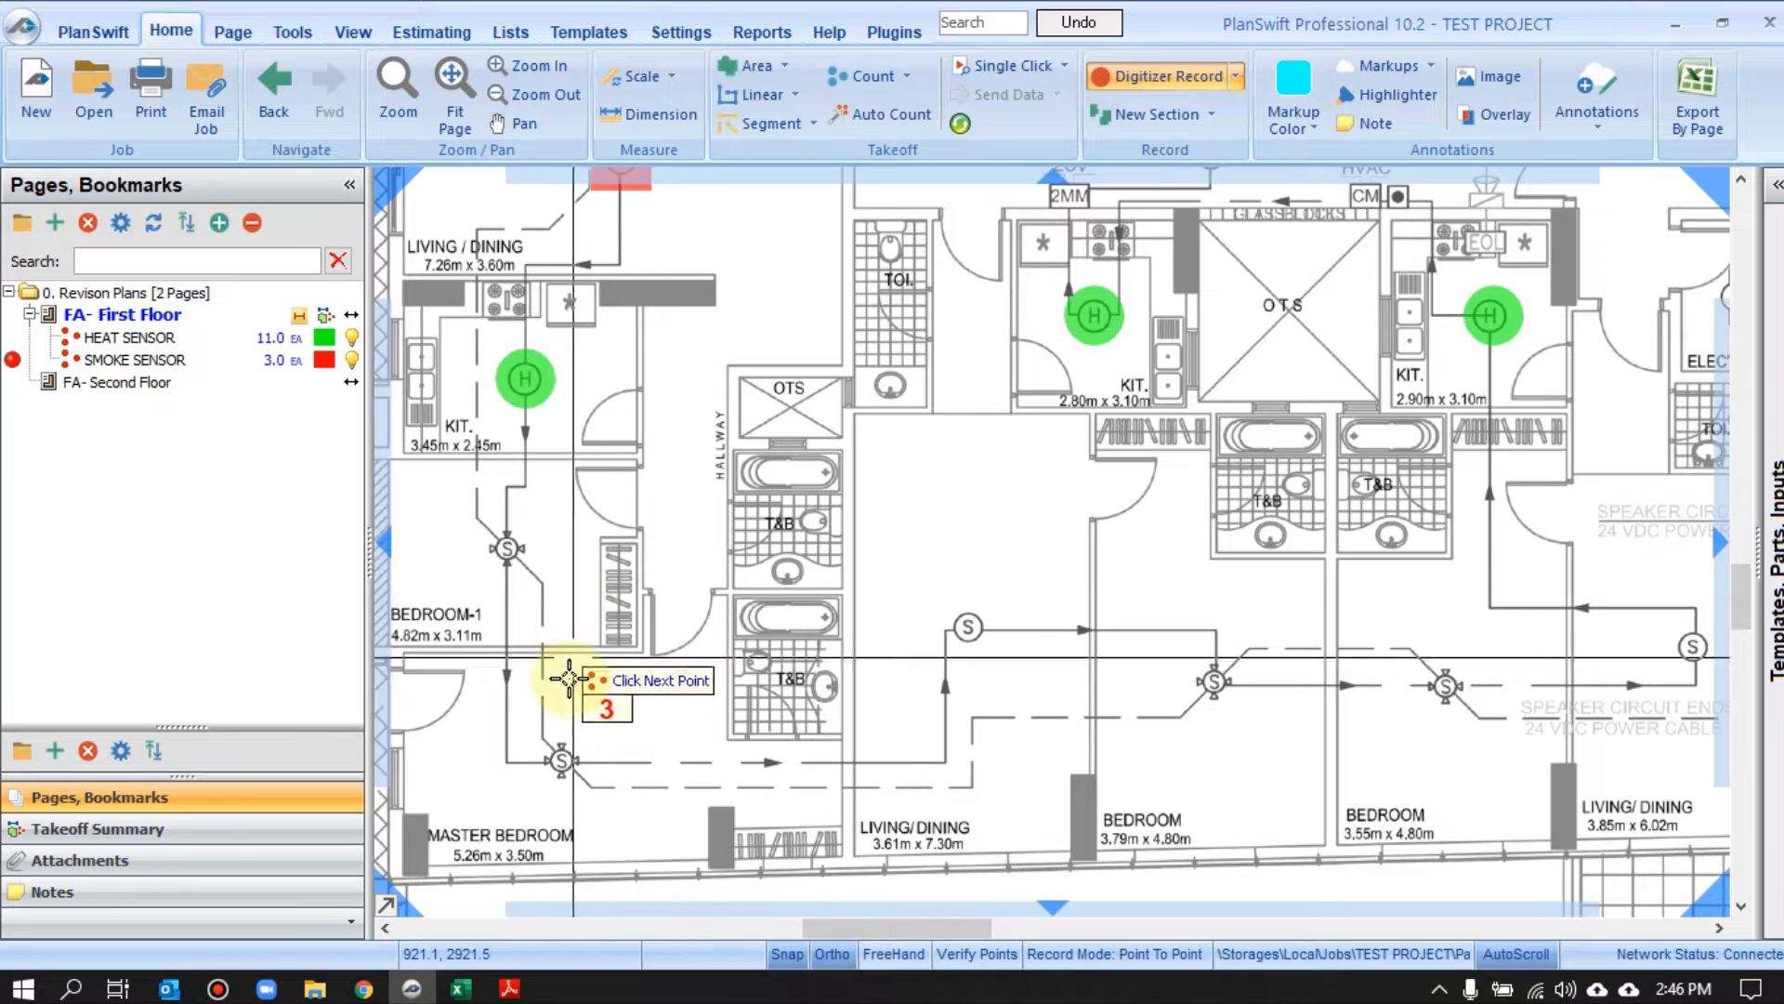
Count the smoke sensors in the four living/dining rooms along the south facade and in the ELEC'L and TEL. rooms
{"action": "left_click", "coordinate": [967, 626]}
{"action": "left_click", "coordinate": [1127, 582]}
{"action": "left_click", "coordinate": [1373, 578]}
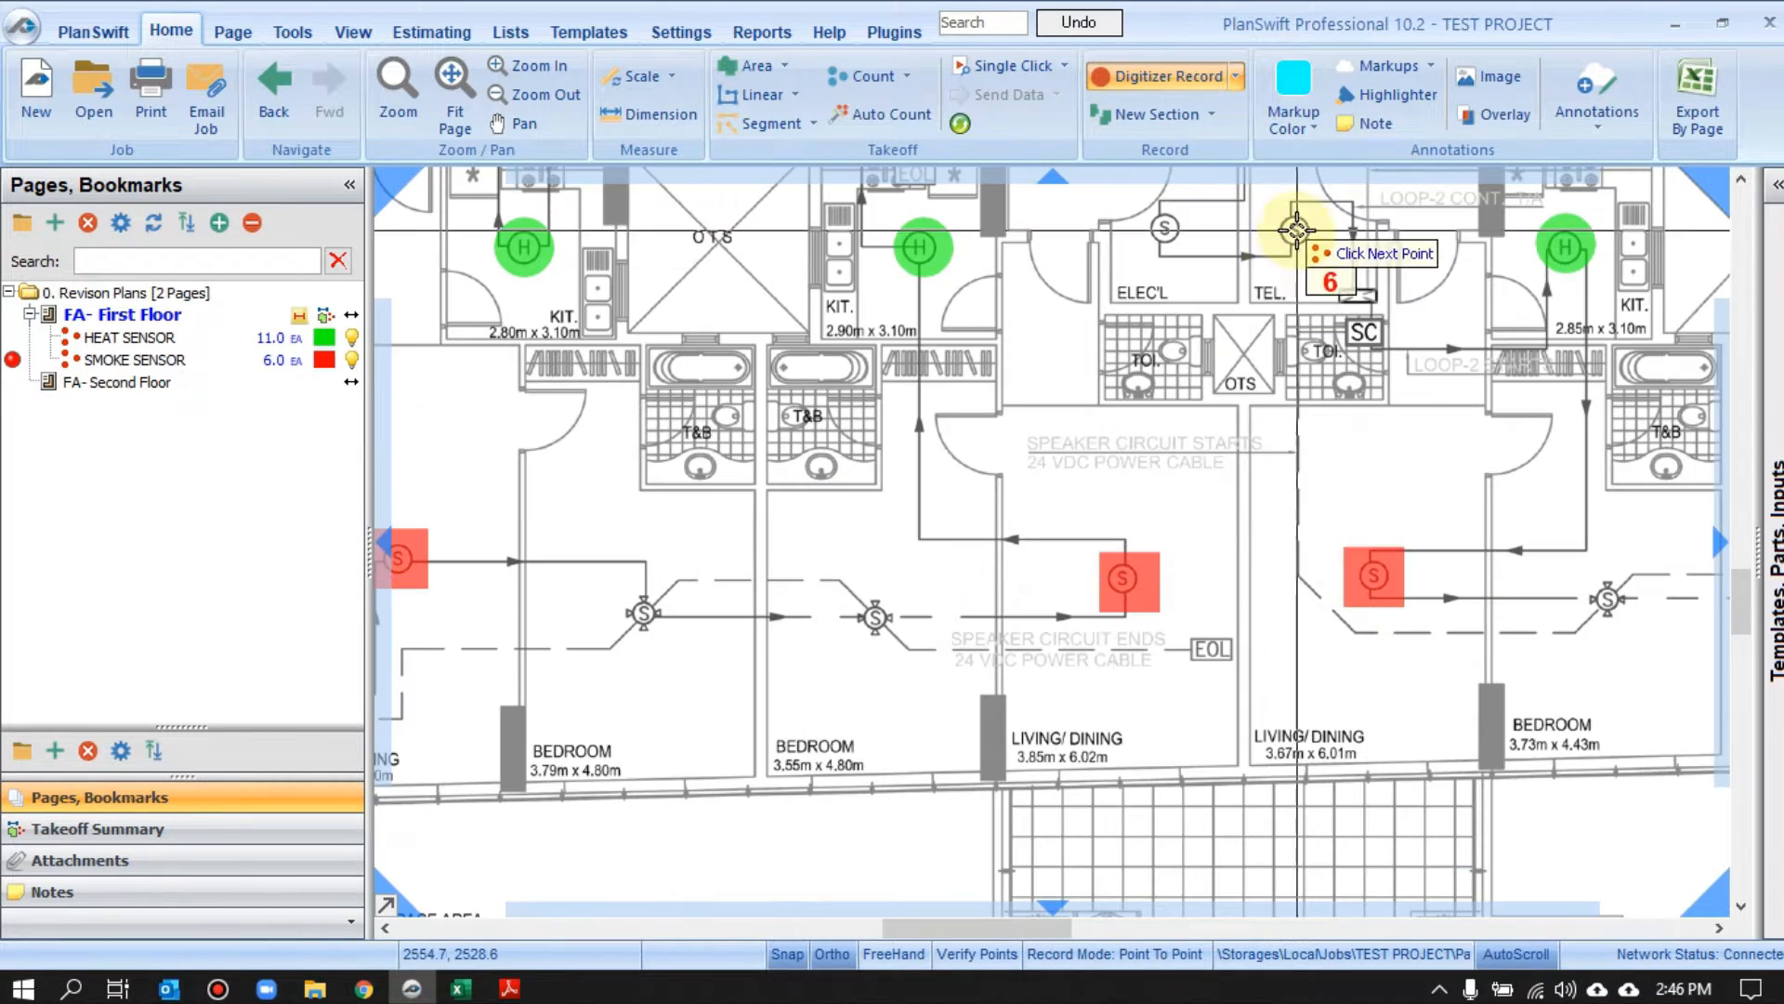
{"action": "left_click", "coordinate": [1293, 229]}
{"action": "left_click", "coordinate": [1164, 227]}
{"action": "left_click", "coordinate": [1446, 486]}
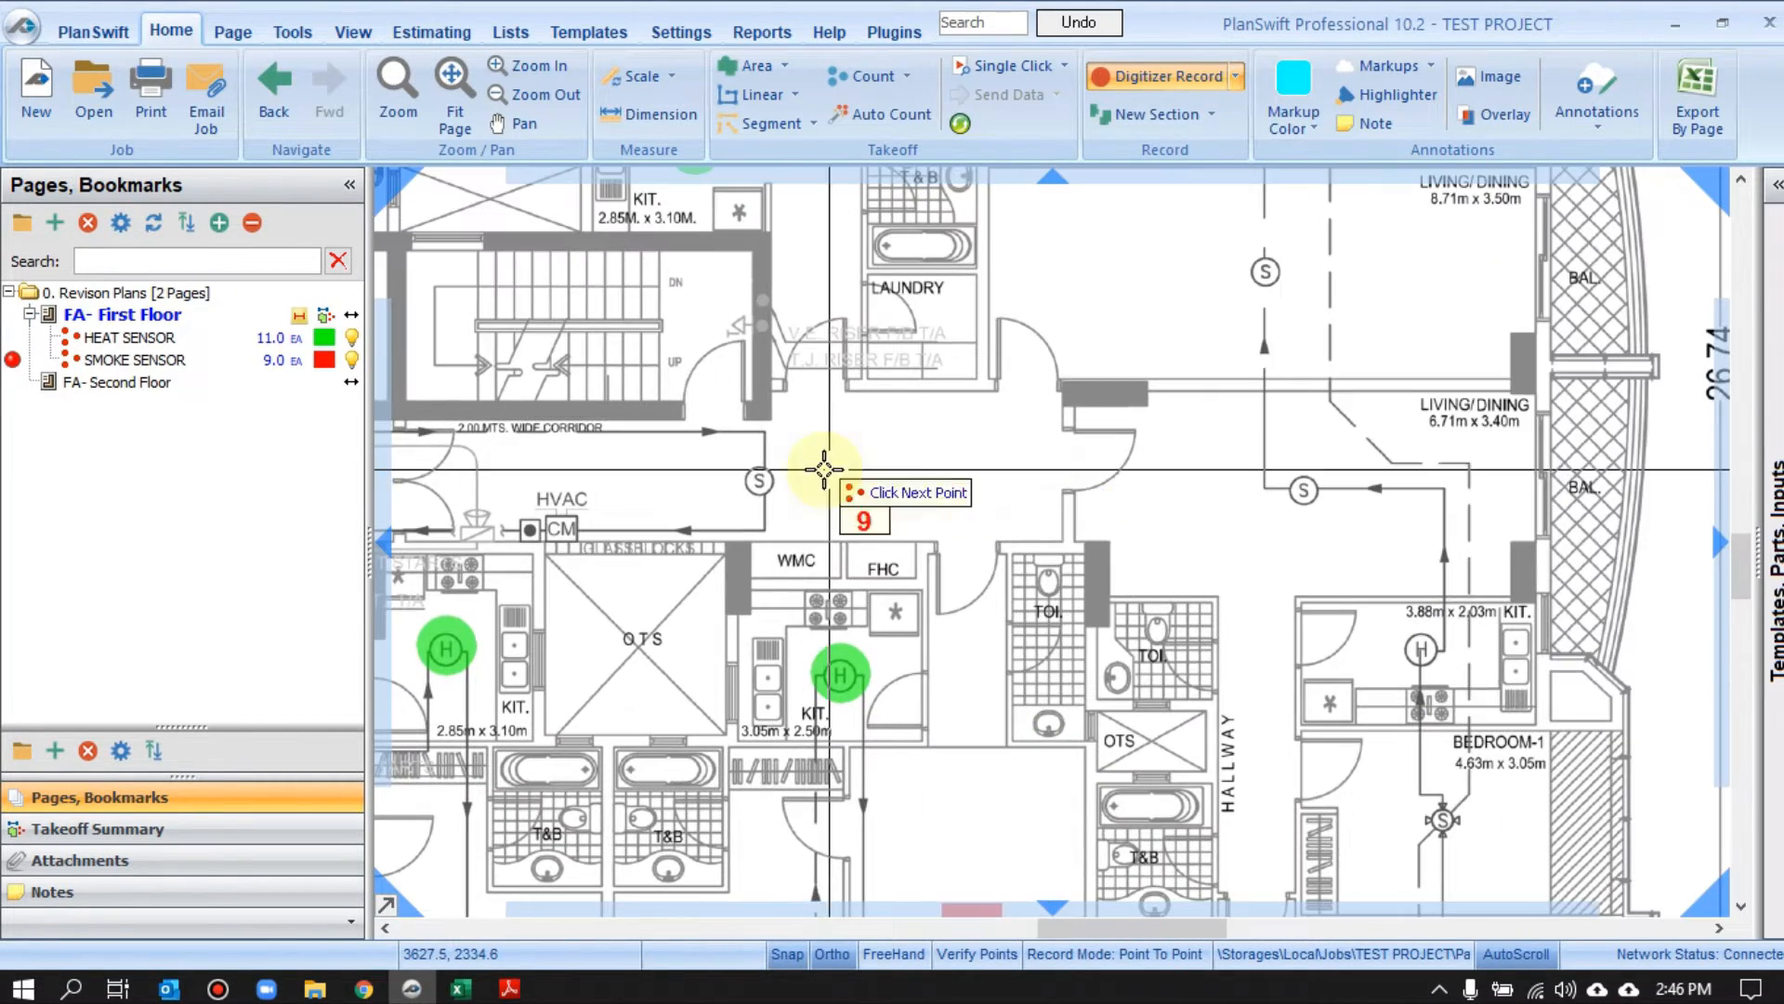
Count the three corridor smoke sensors and those in the 8.71m x 3.50m and northeast 3.79m x 6.25m living/dining rooms
{"action": "left_click", "coordinate": [757, 481]}
{"action": "left_click", "coordinate": [1269, 477]}
{"action": "left_click", "coordinate": [757, 510]}
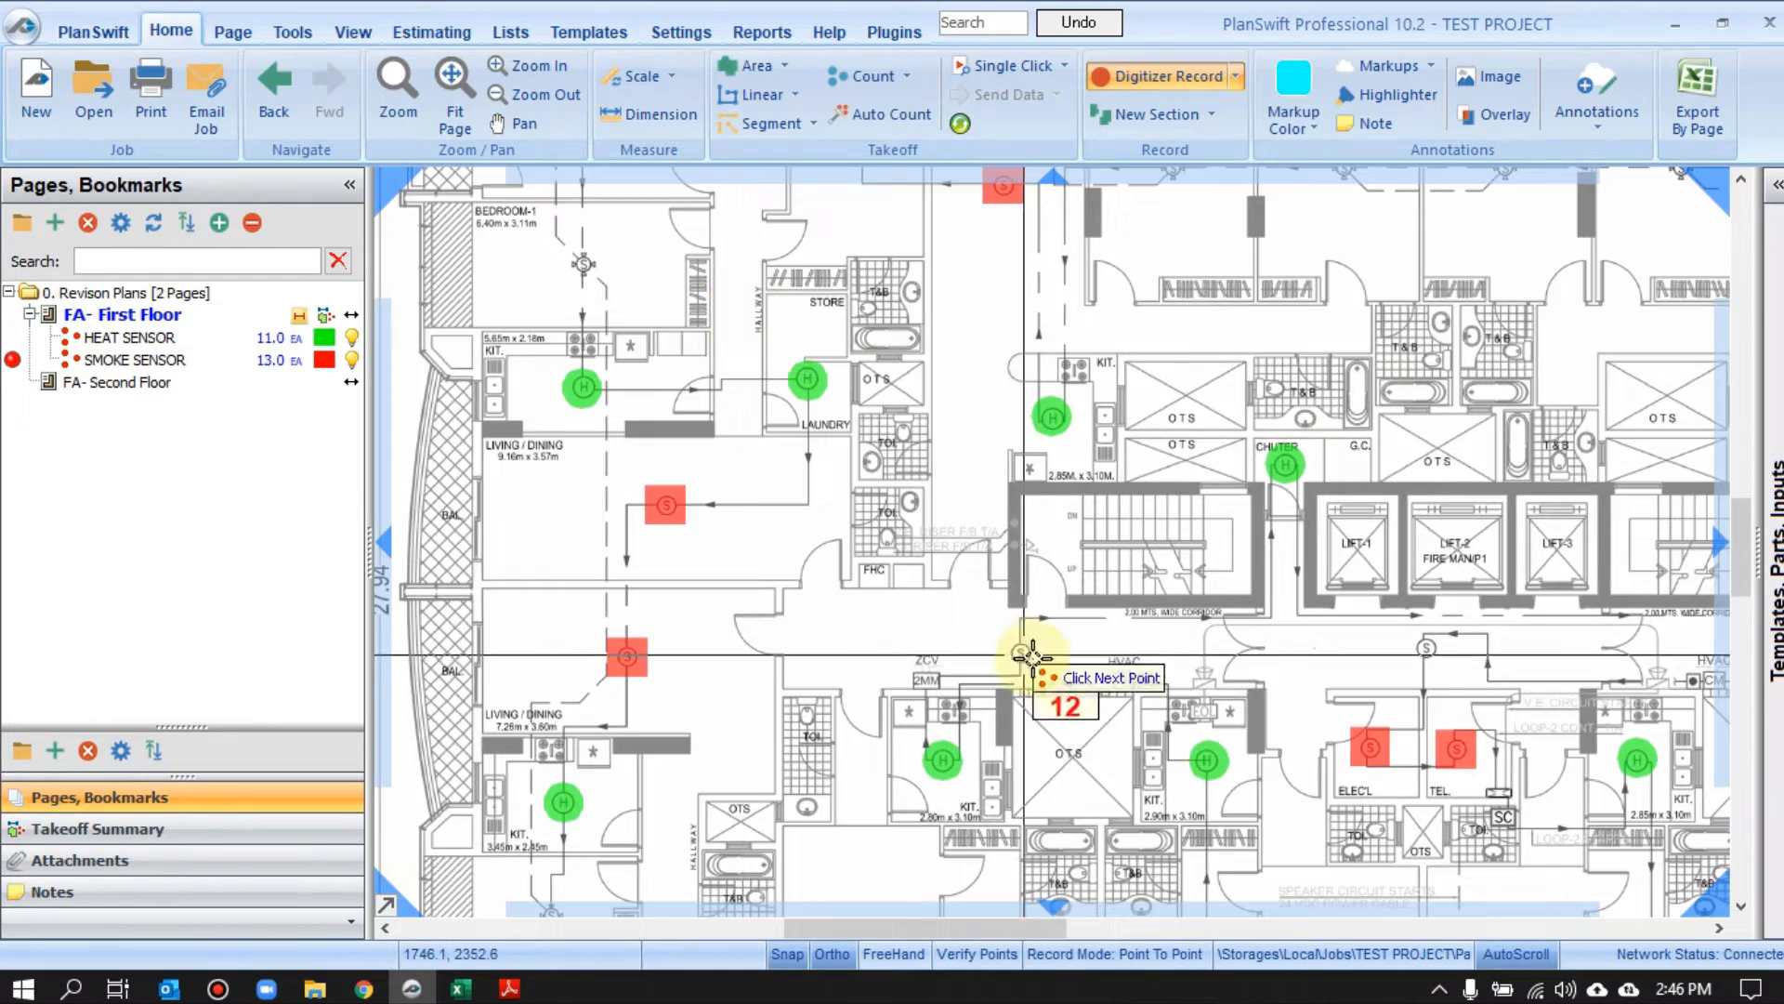
{"action": "left_click", "coordinate": [1022, 654]}
{"action": "left_click", "coordinate": [1425, 651]}
Check the plan for missed detectors around the 3.88m x 2.03m kitchen and end the SMOKE SENSOR count
{"action": "scroll", "coordinate": [1338, 595], "scroll_direction": "down", "scroll_amount": 4}
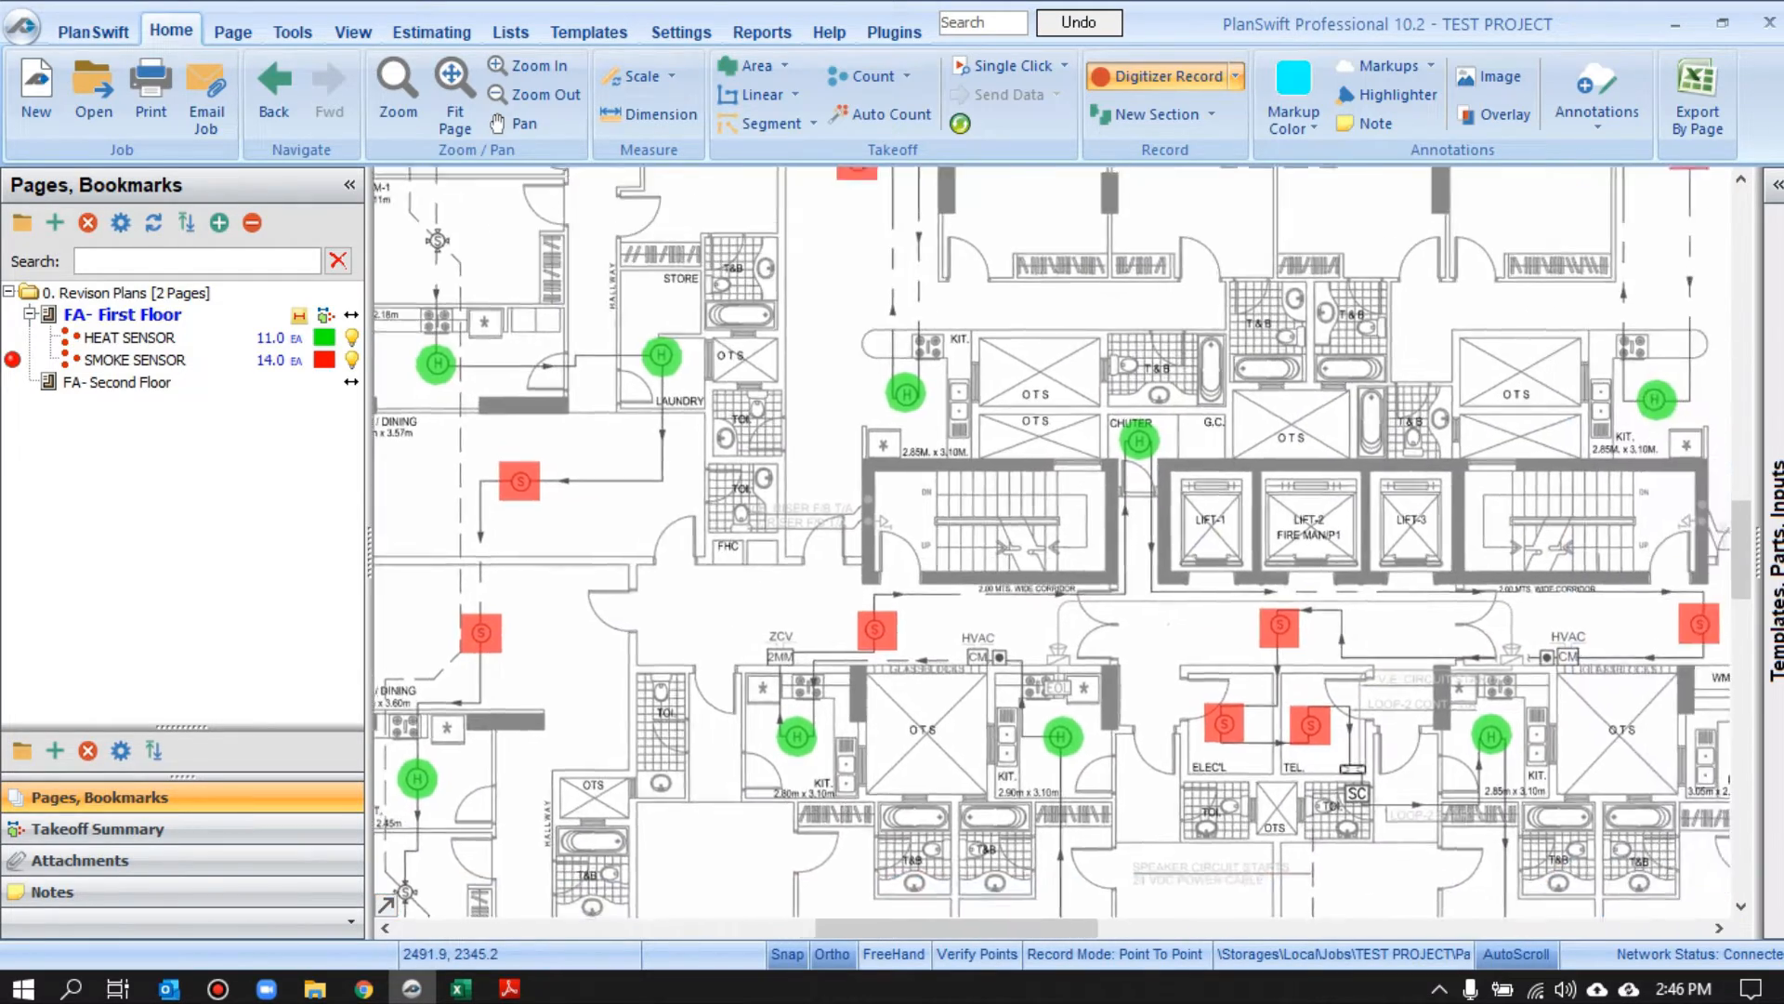
{"action": "scroll", "coordinate": [975, 458], "scroll_direction": "up", "scroll_amount": 4}
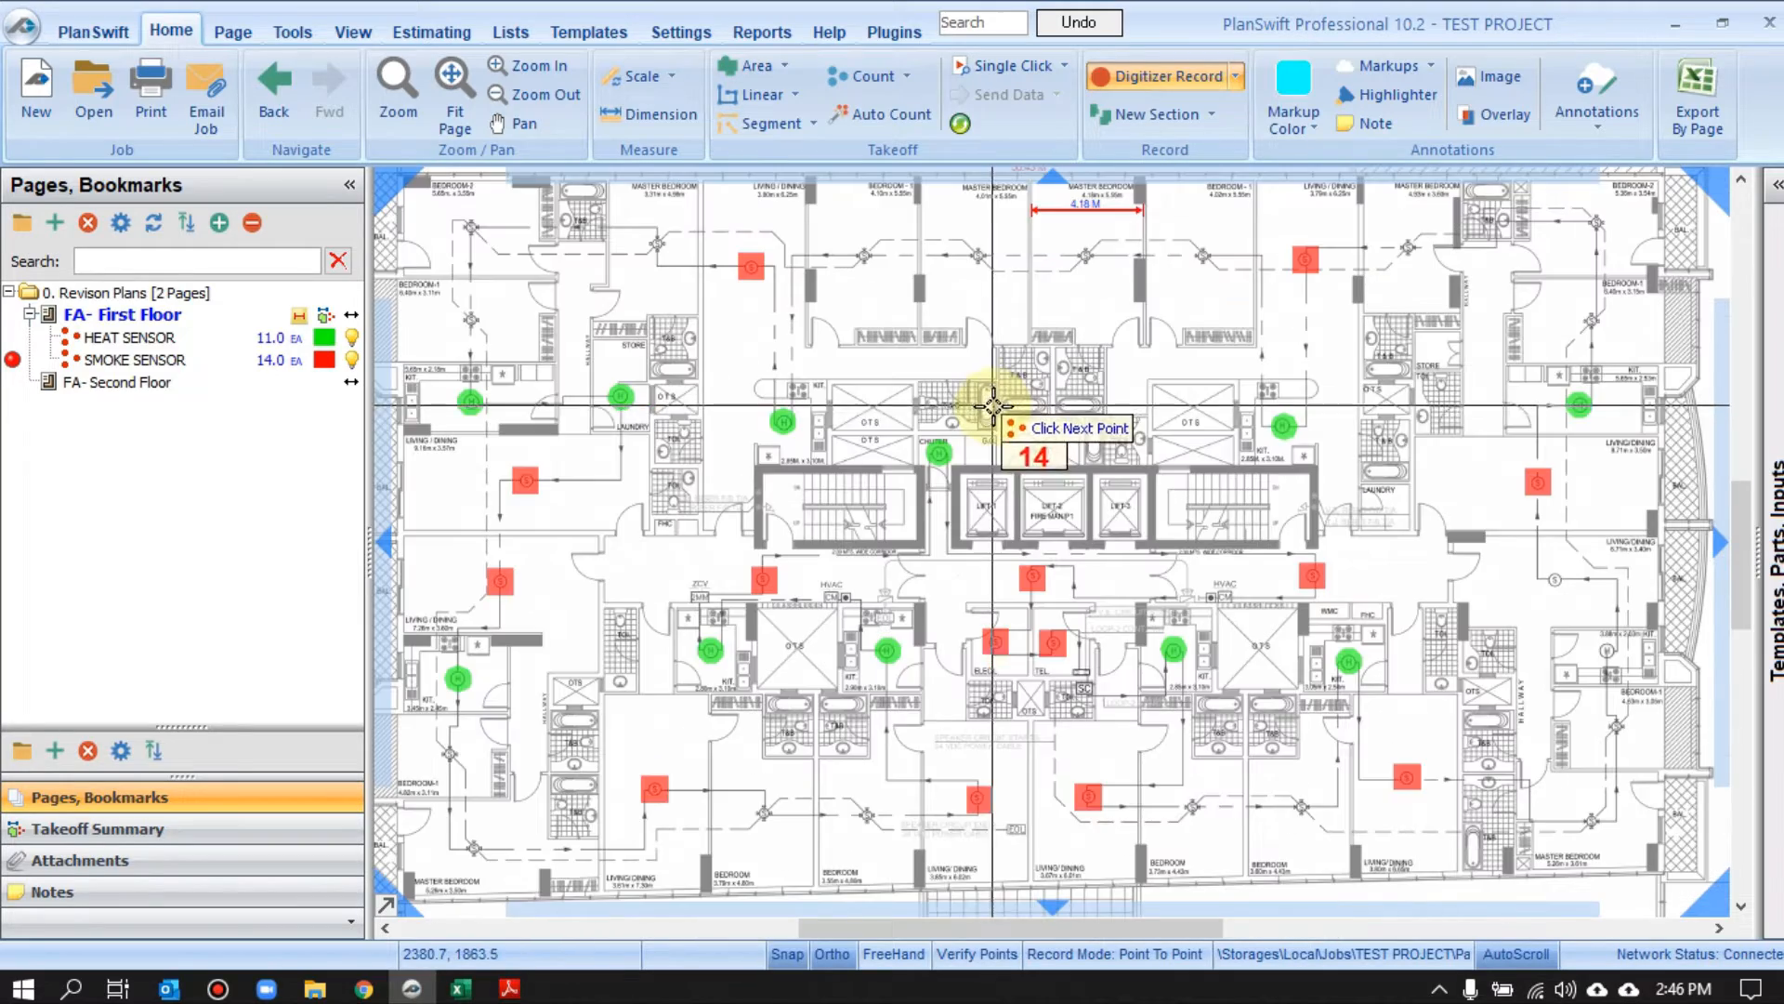
{"action": "scroll", "coordinate": [947, 566], "scroll_direction": "down", "scroll_amount": 4}
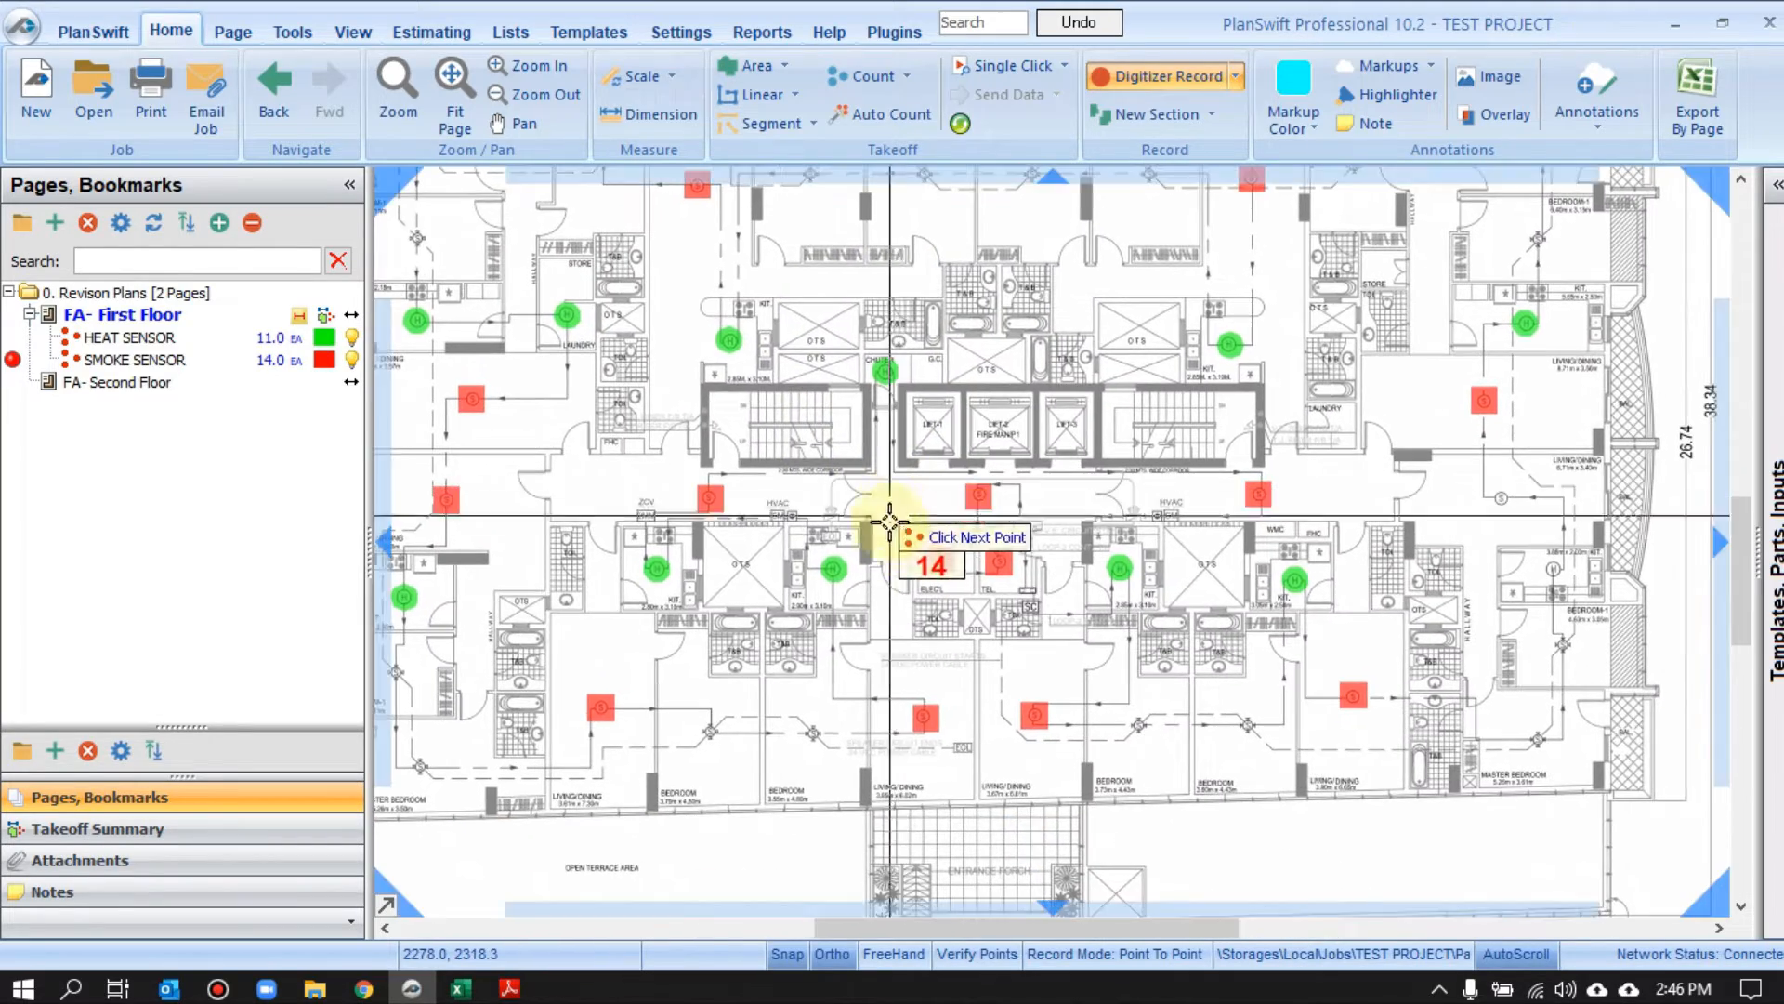
{"action": "scroll", "coordinate": [1538, 600], "scroll_direction": "up", "scroll_amount": 4}
{"action": "scroll", "coordinate": [1538, 599], "scroll_direction": "down", "scroll_amount": 3}
{"action": "scroll", "coordinate": [1125, 441], "scroll_direction": "up", "scroll_amount": 6}
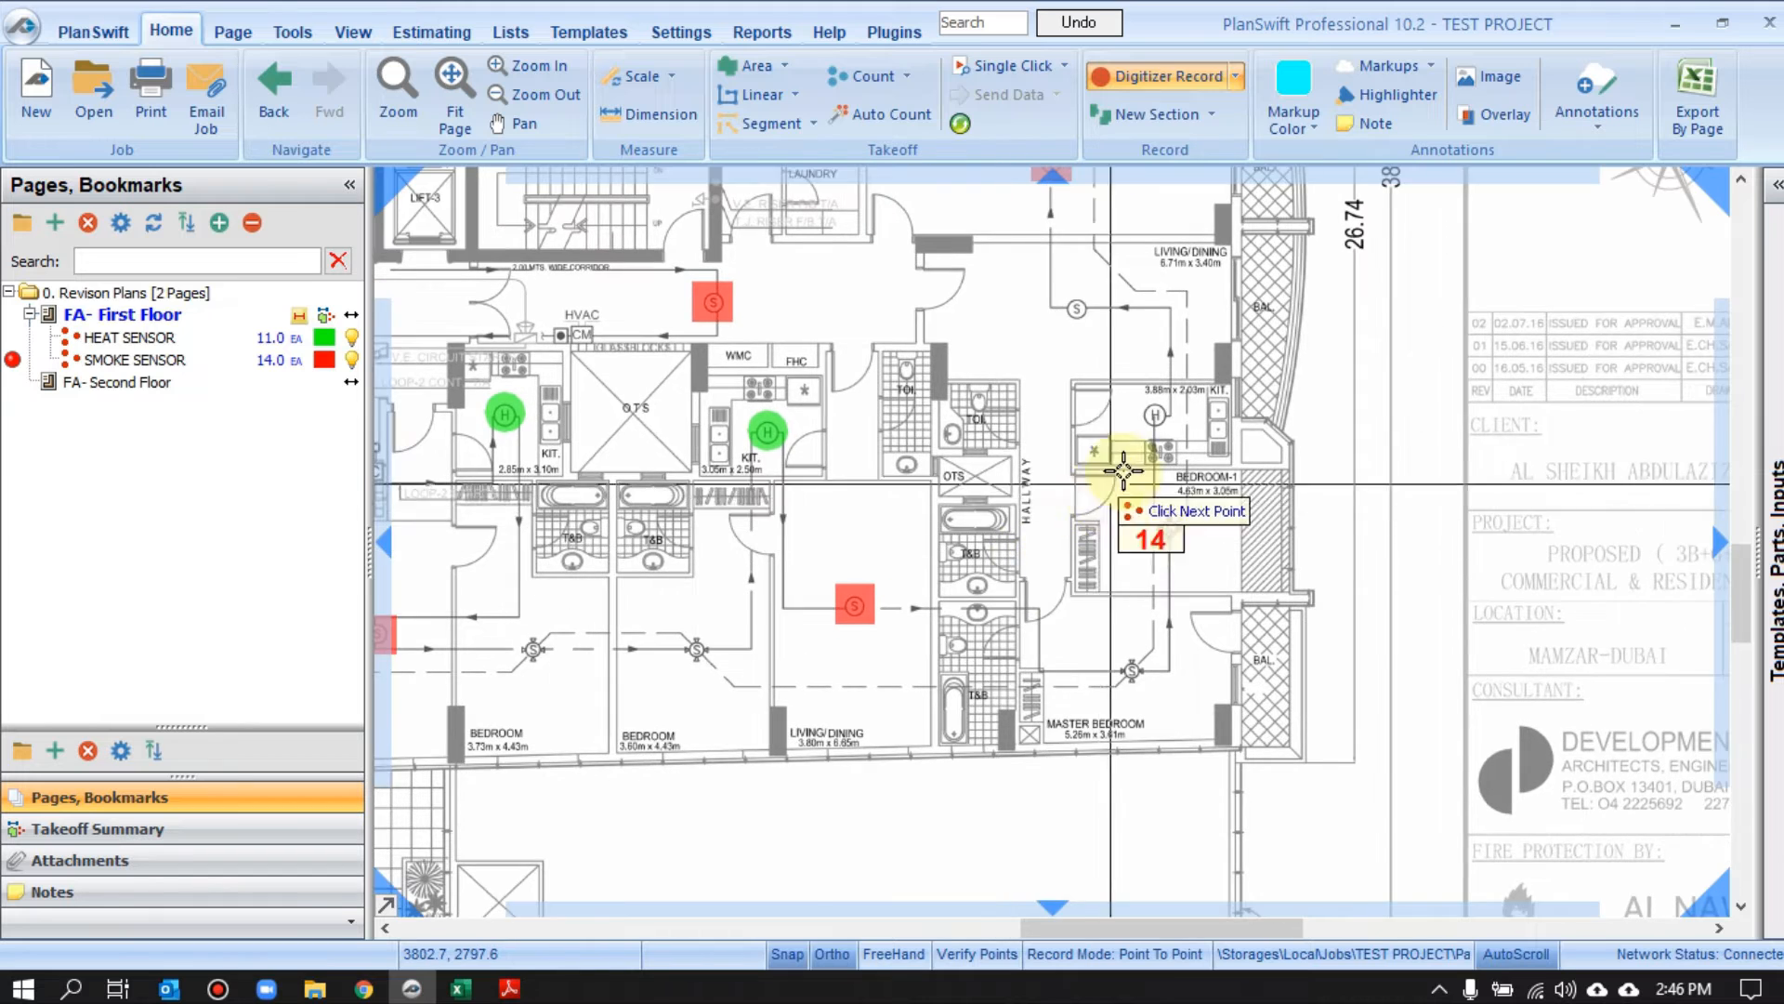
{"action": "left_click_drag", "start_coordinate": [1127, 423], "coordinate": [1163, 496]}
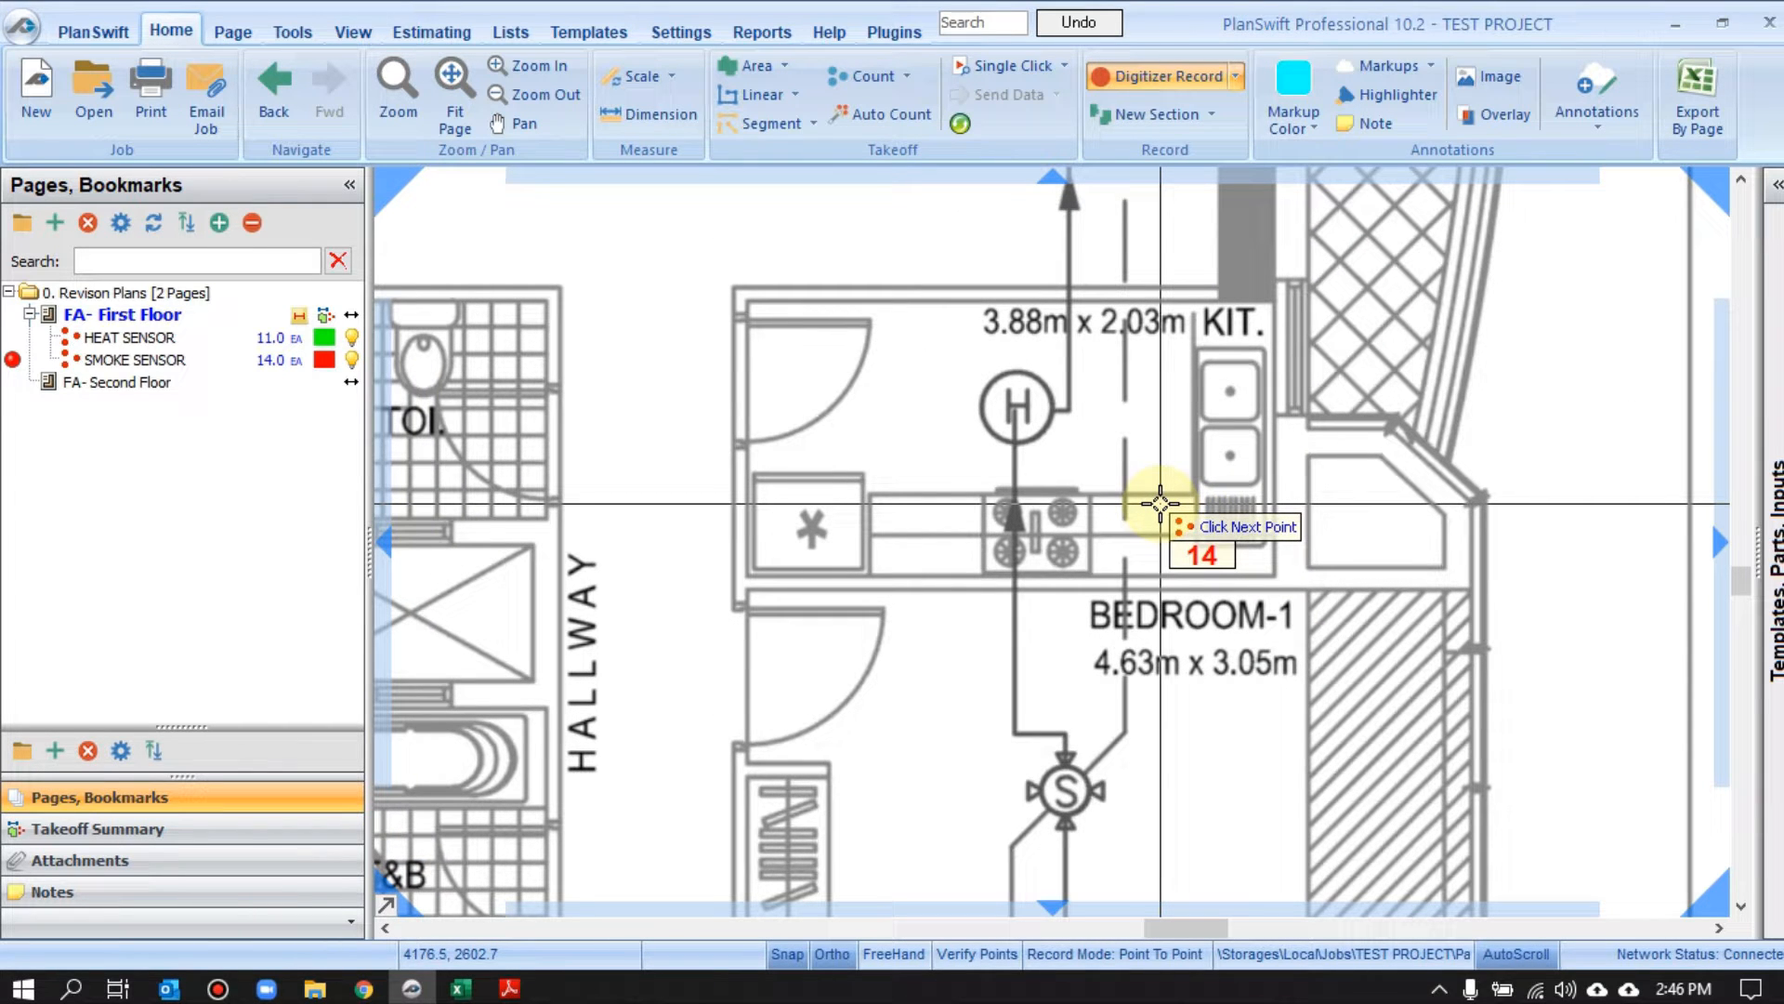
{"action": "right_click", "coordinate": [1155, 414]}
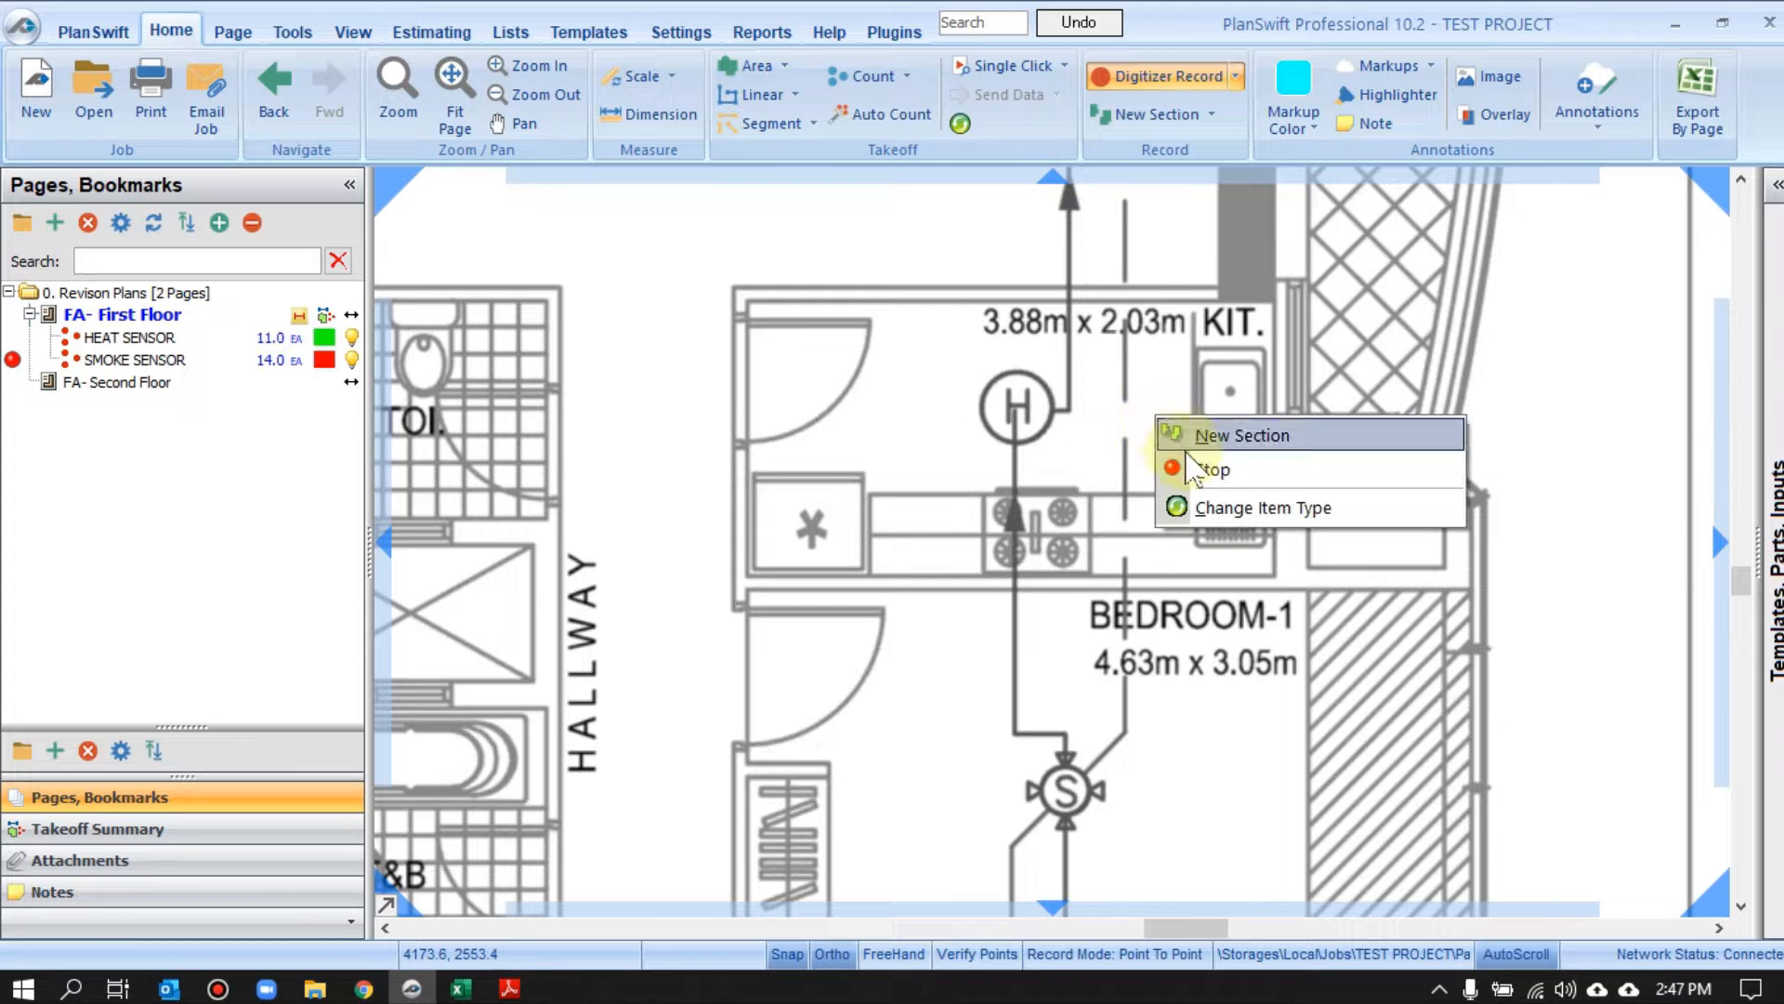
{"action": "left_click", "coordinate": [1205, 471]}
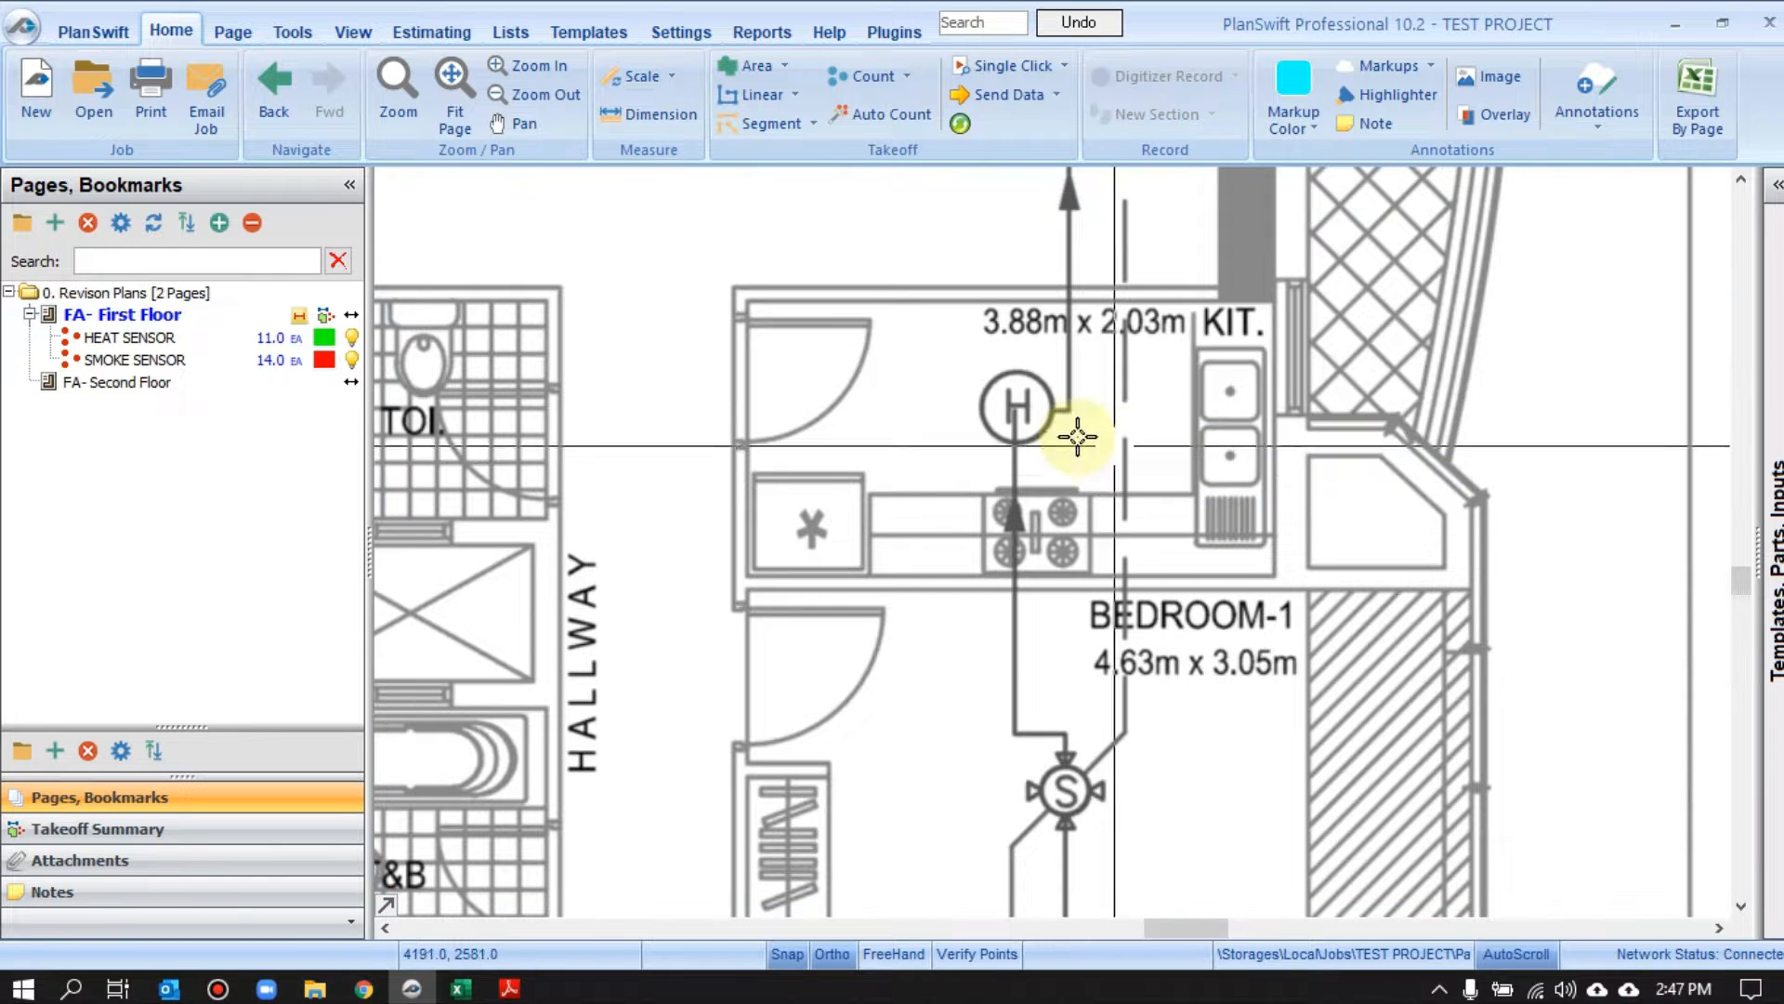
Resume the HEAT SENSOR count, add the missed detector in the 3.88m x 2.03m kitchen, and end the count
{"action": "left_click", "coordinate": [191, 340]}
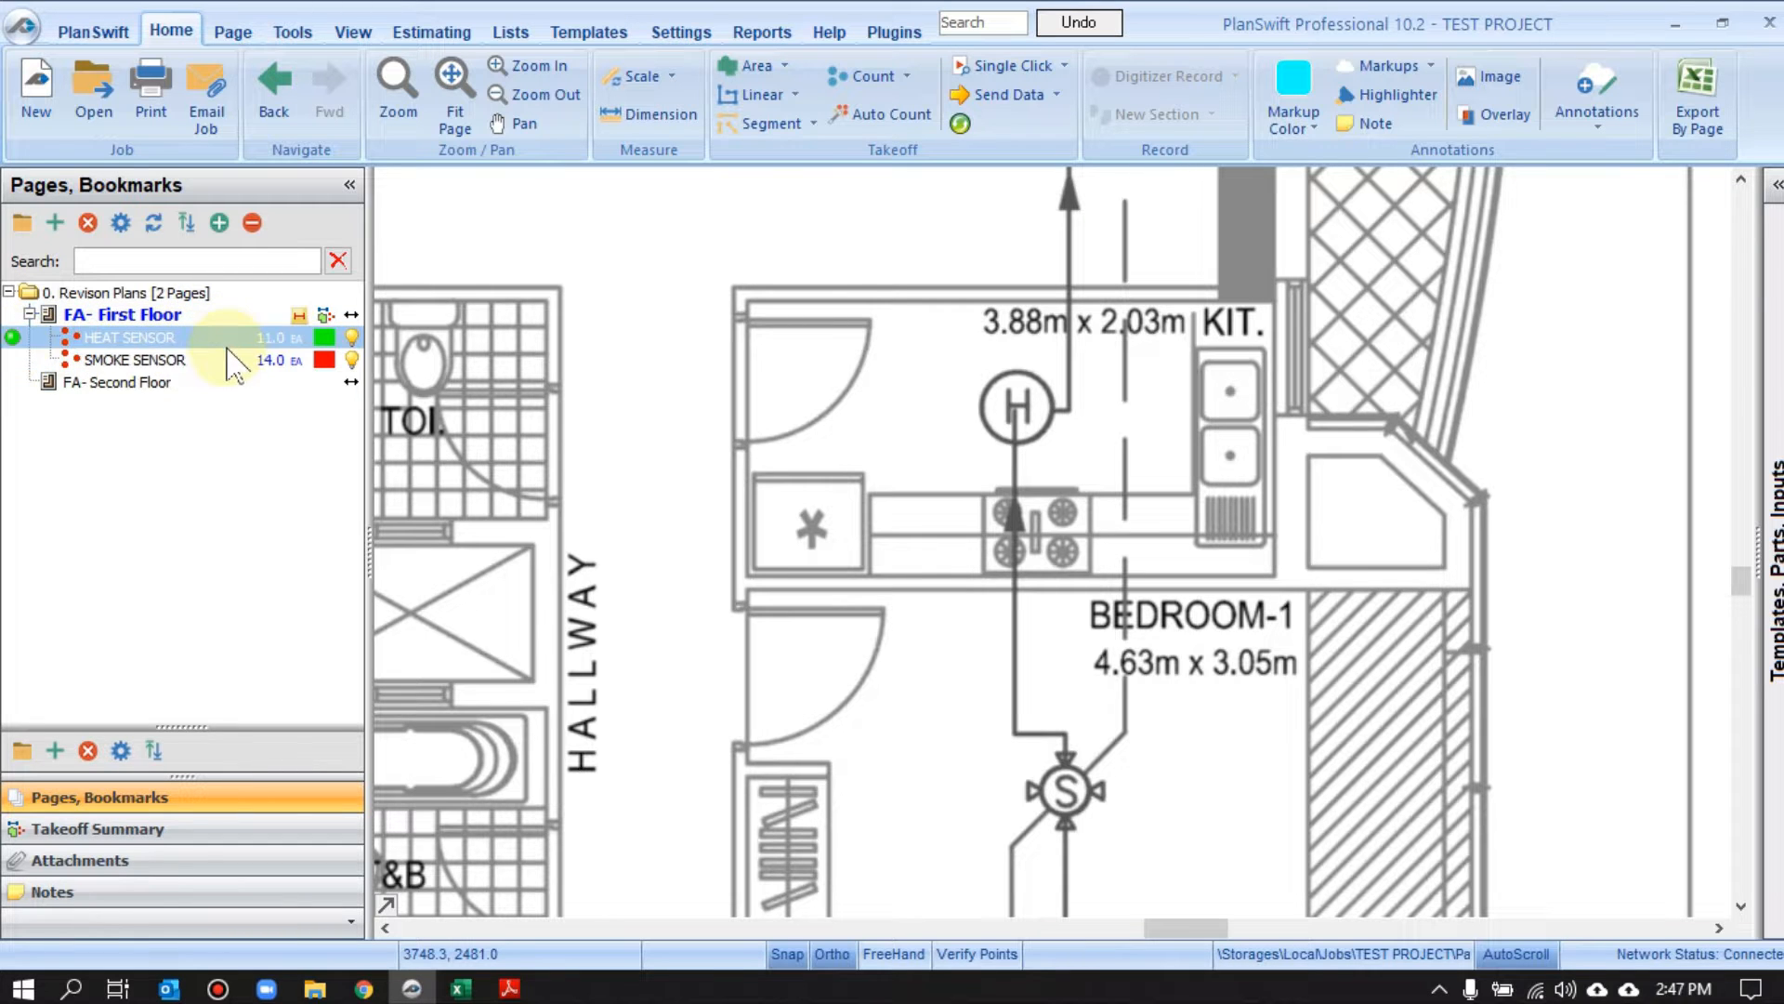
{"action": "left_click", "coordinate": [12, 337]}
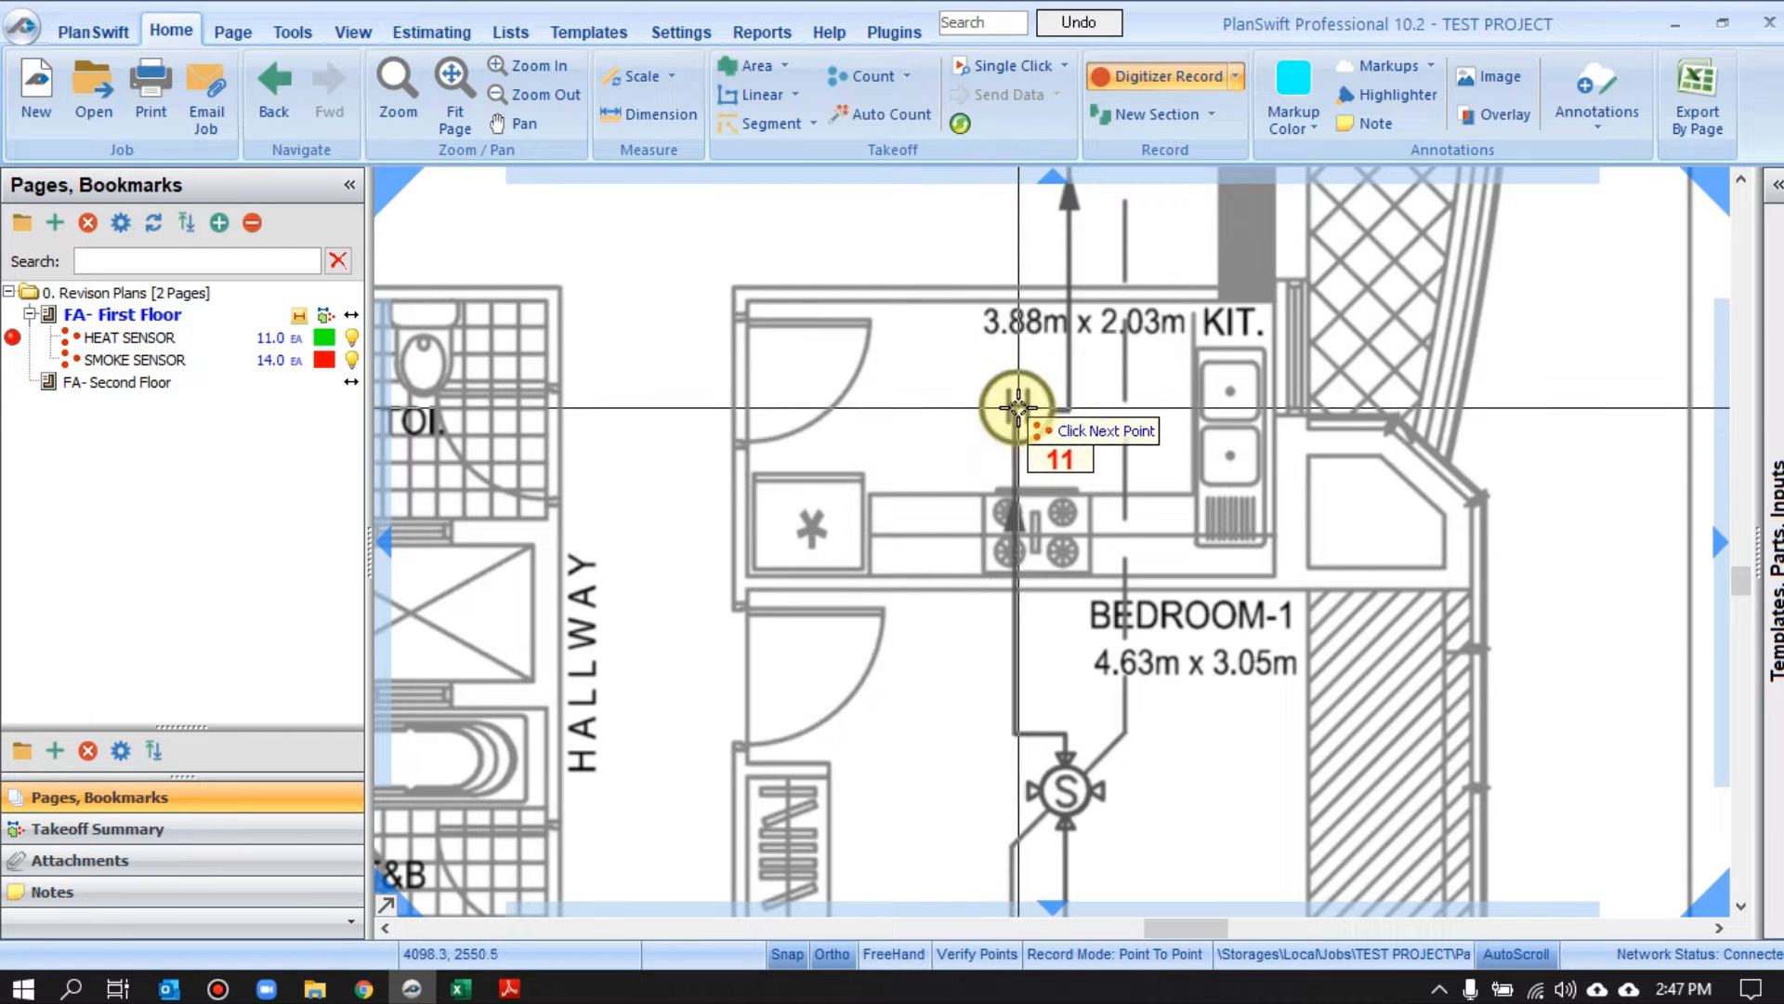
{"action": "left_click", "coordinate": [1013, 414]}
{"action": "left_click", "coordinate": [277, 364]}
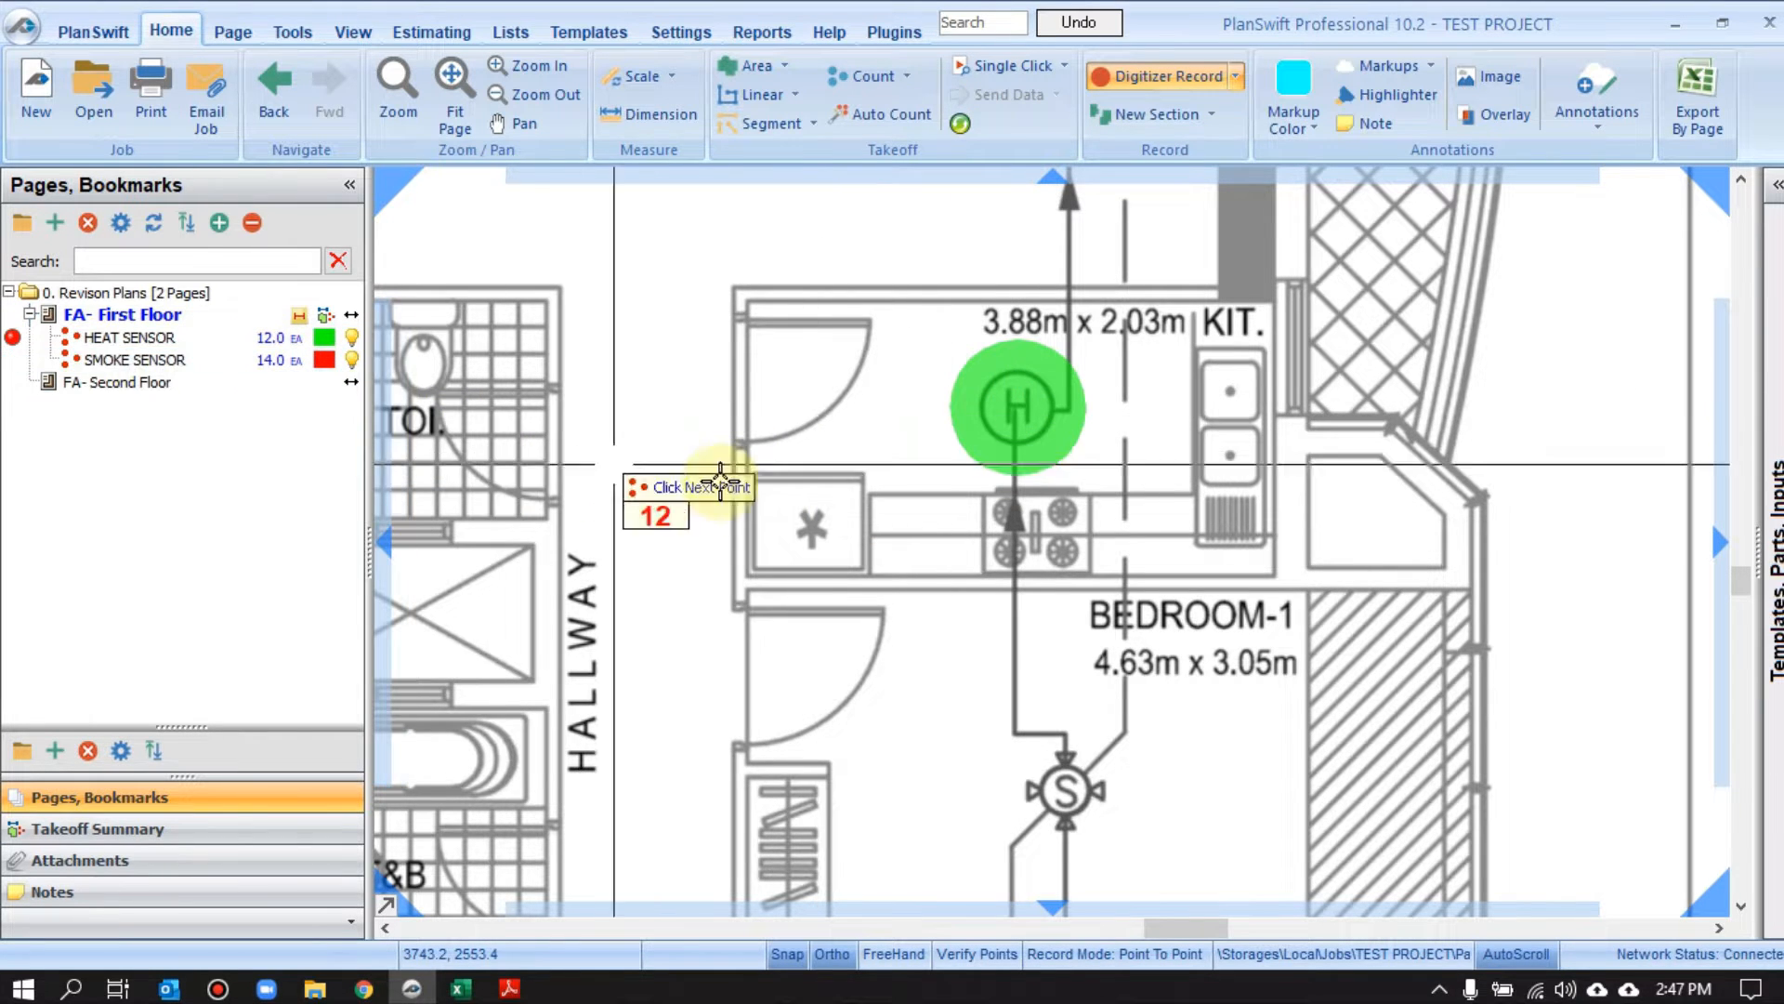
{"action": "right_click", "coordinate": [1145, 361]}
{"action": "left_click", "coordinate": [1199, 413]}
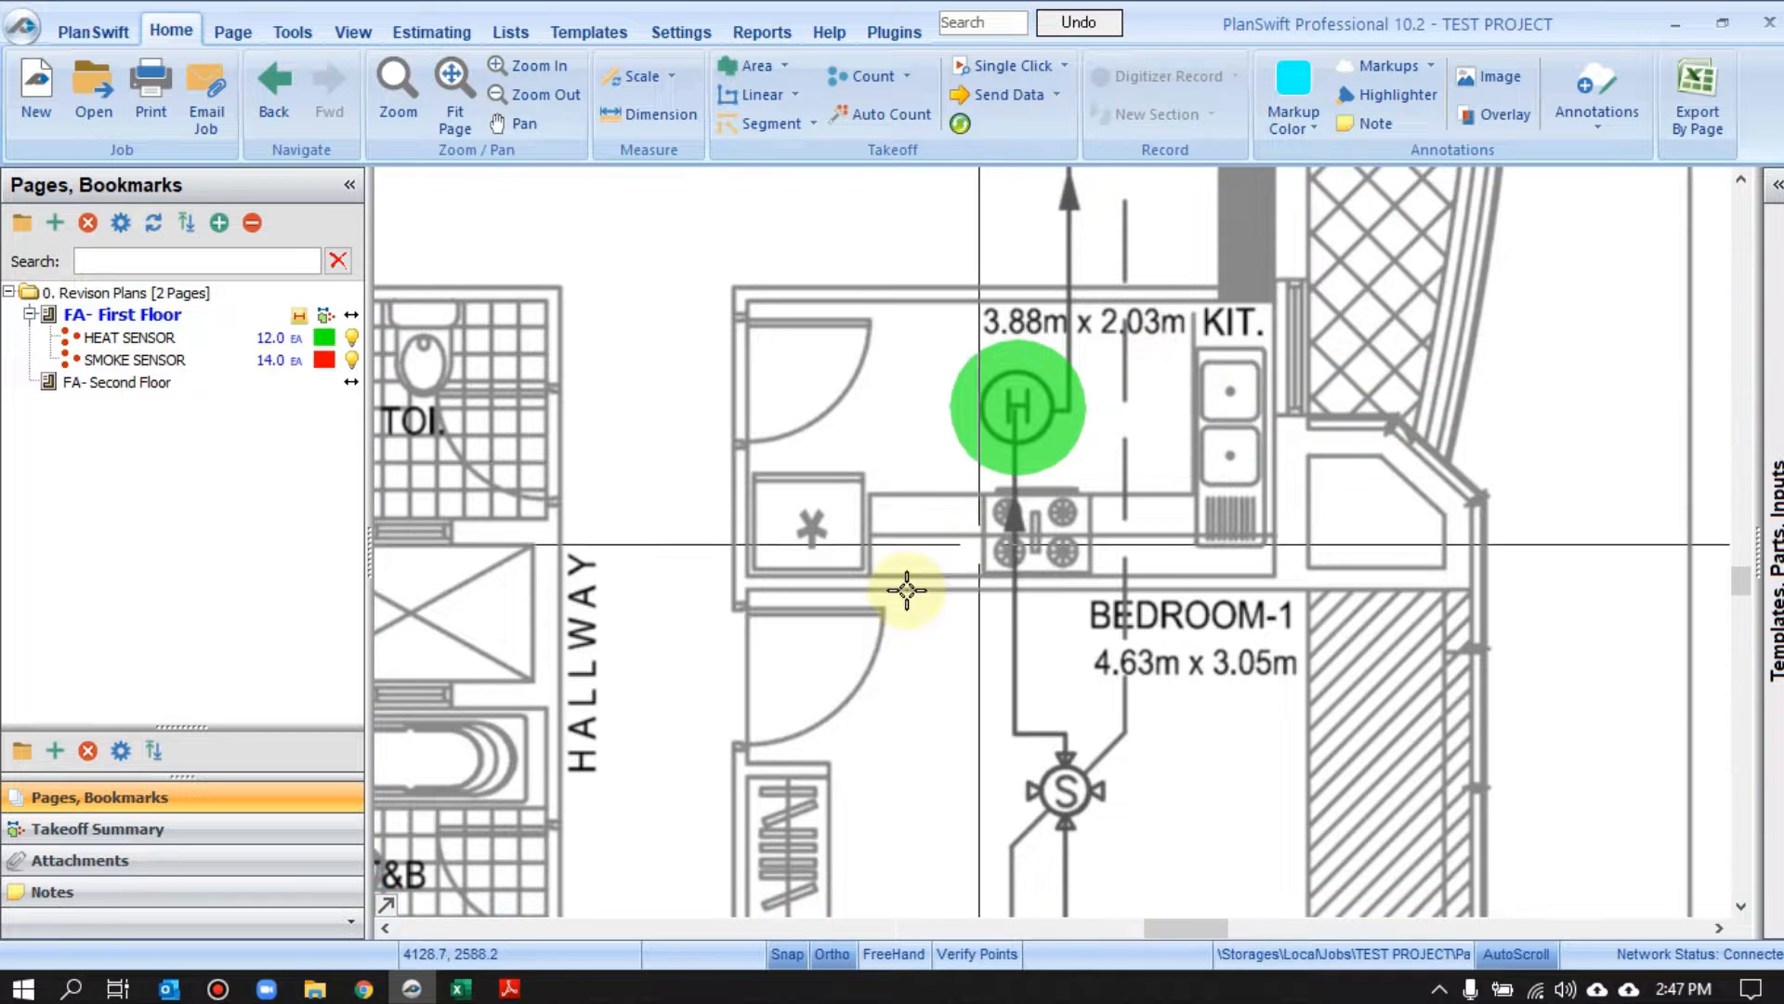
Check the linked sensor quantities in the Excel BOQ, and examine the smoke-with-sounder symbols in the plan's northwest bedrooms
{"action": "left_click", "coordinate": [460, 988]}
{"action": "left_click", "coordinate": [853, 493]}
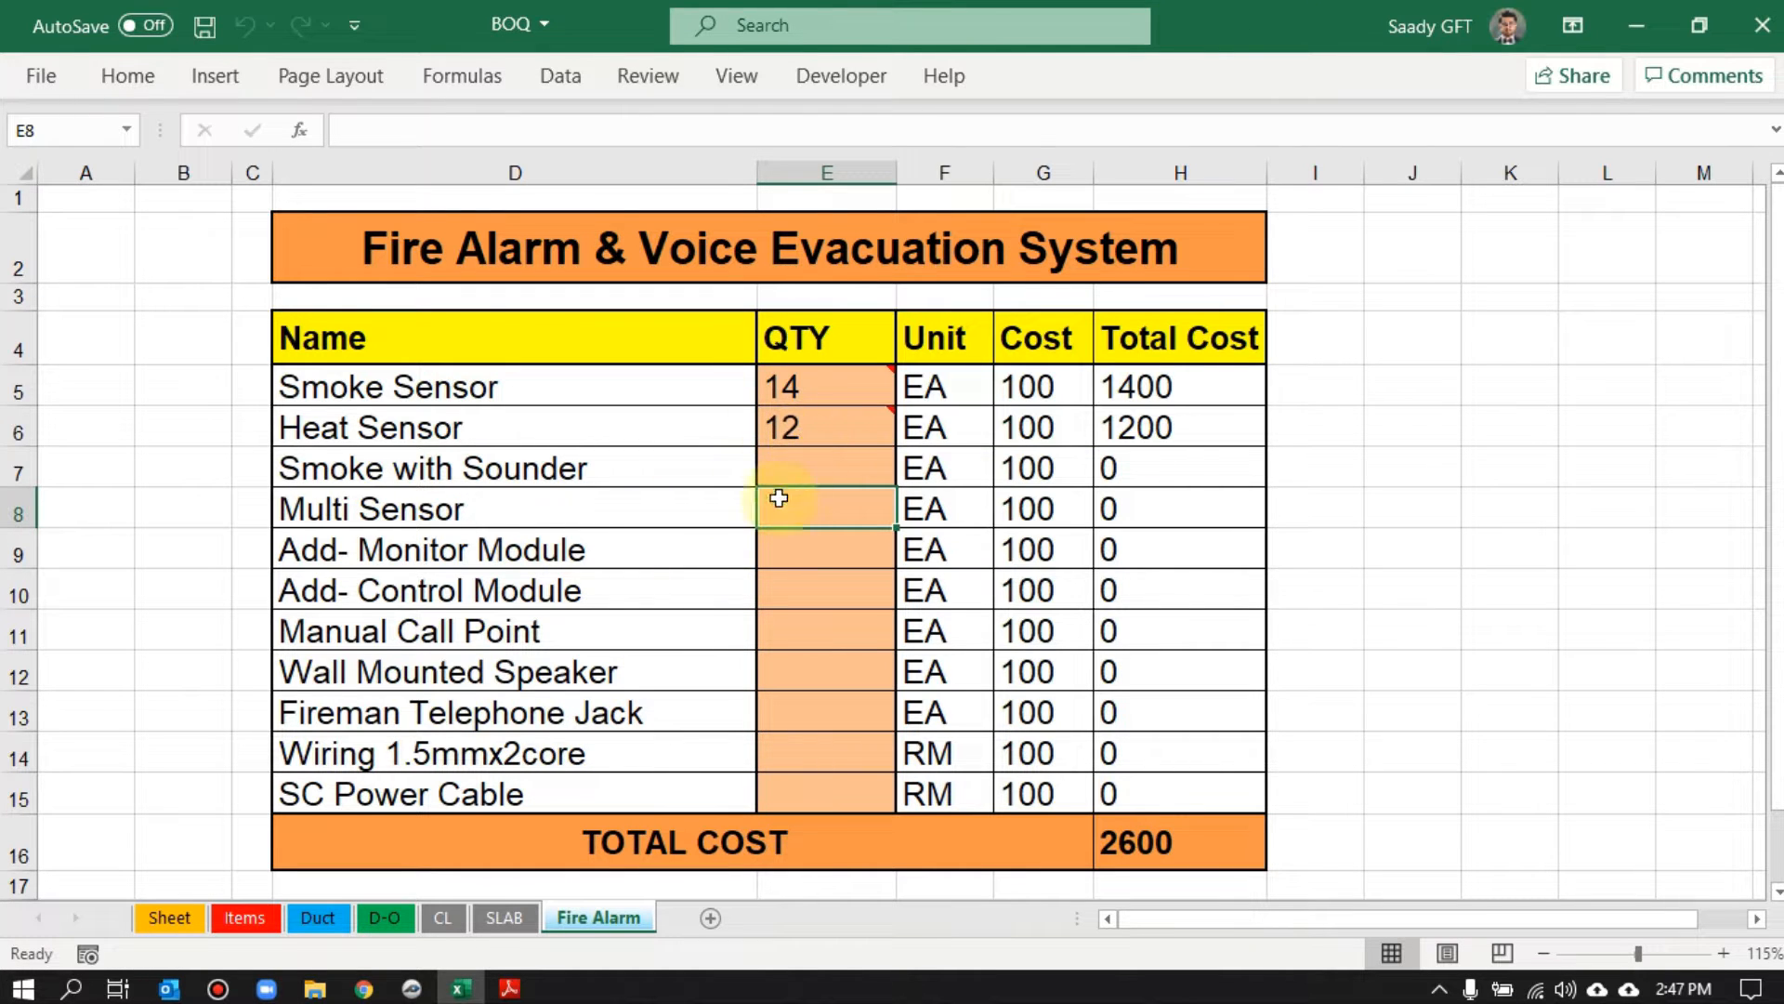
{"action": "left_click", "coordinate": [413, 988]}
{"action": "scroll", "coordinate": [1122, 528], "scroll_direction": "down", "scroll_amount": 5}
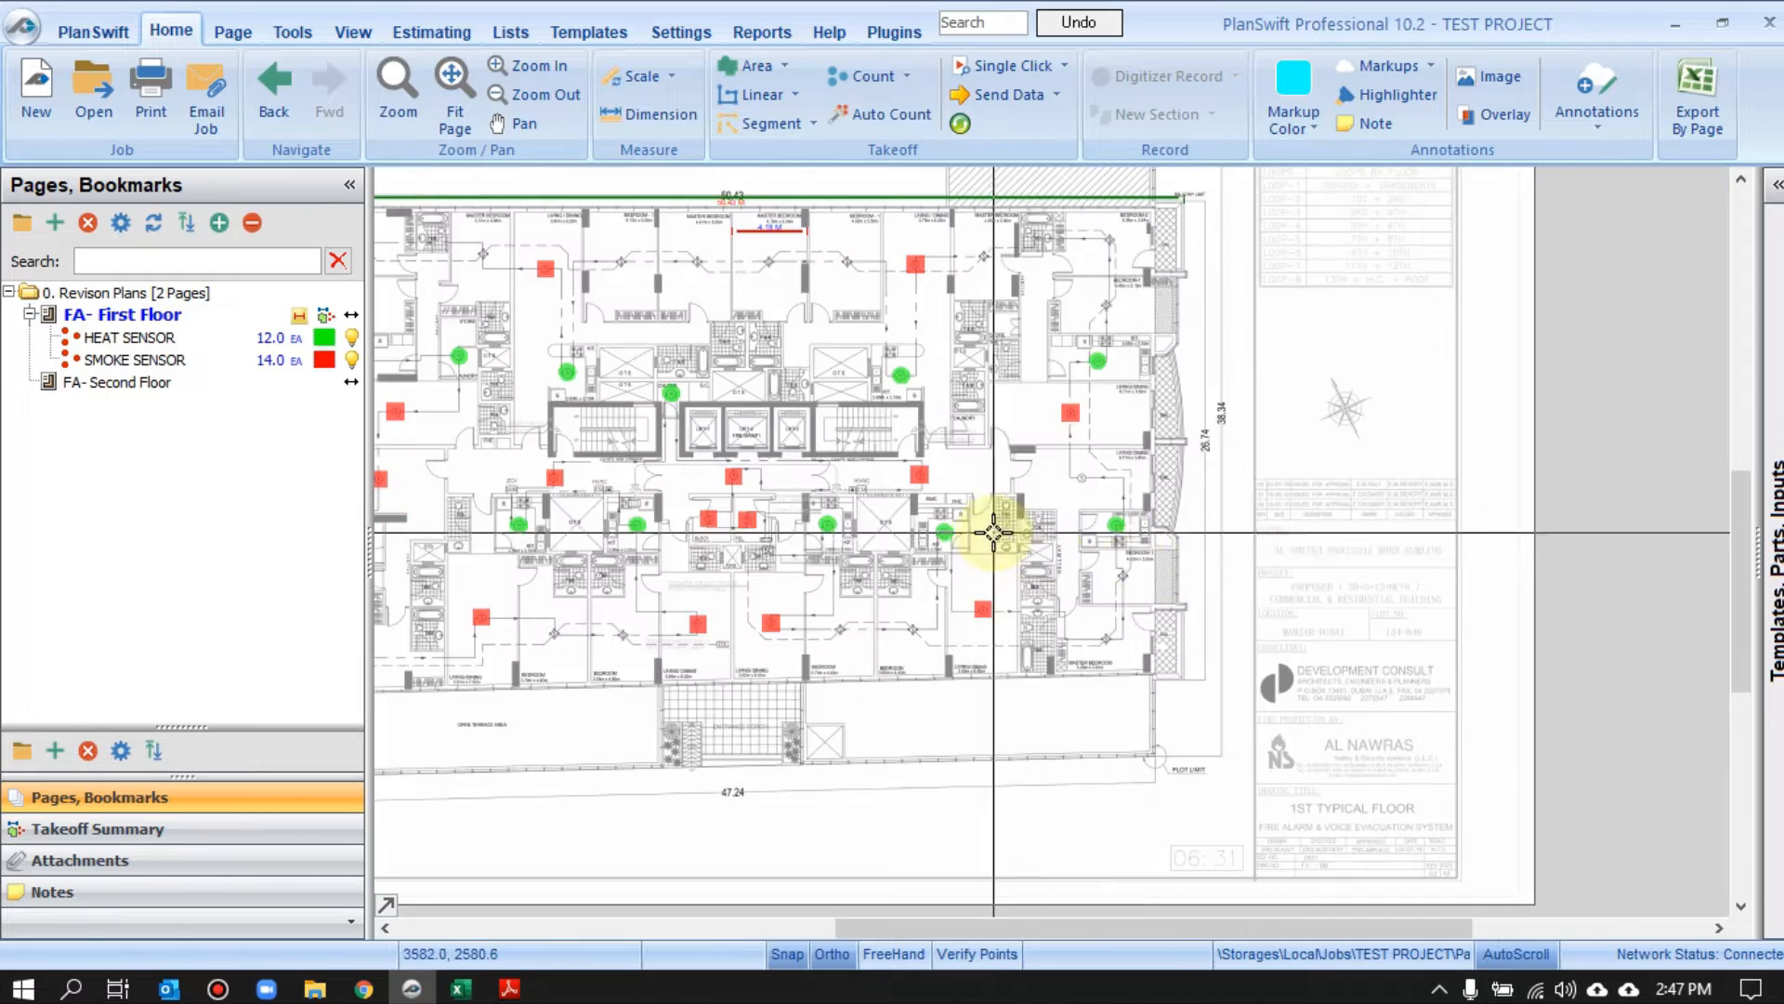
{"action": "left_click_drag", "start_coordinate": [780, 430], "coordinate": [1016, 474]}
{"action": "scroll", "coordinate": [690, 405], "scroll_direction": "up", "scroll_amount": 1}
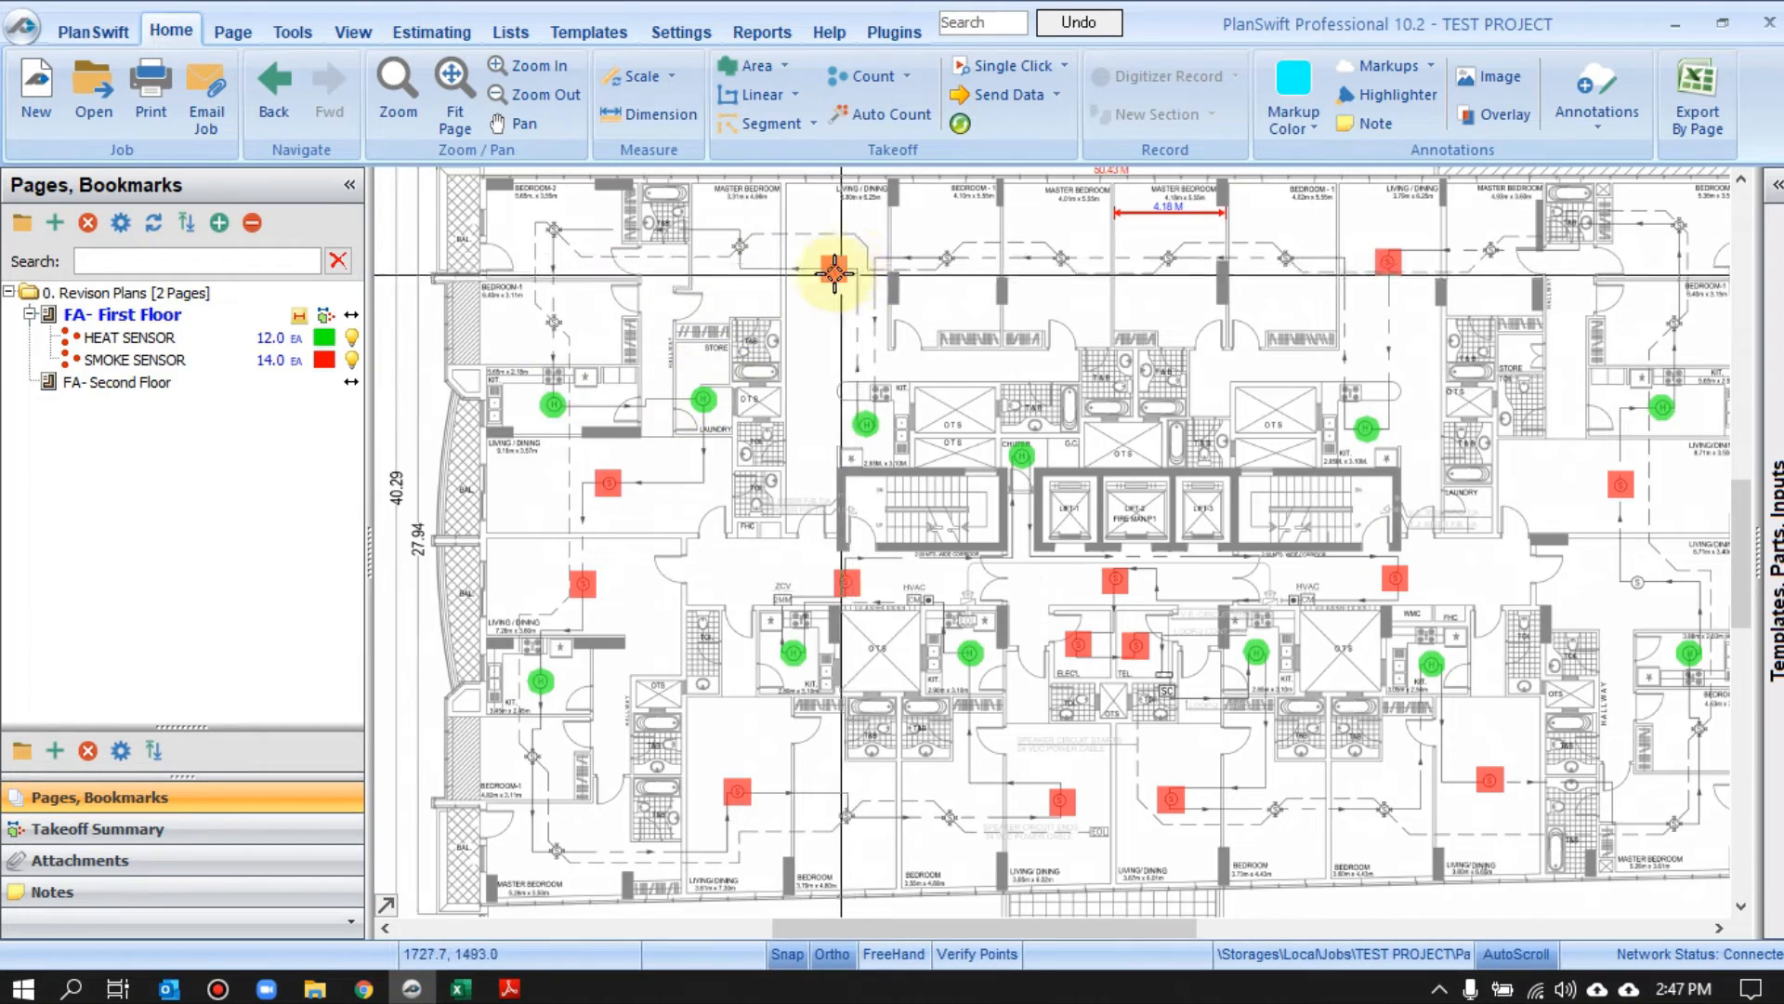
{"action": "scroll", "coordinate": [833, 270], "scroll_direction": "up", "scroll_amount": 1}
{"action": "left_click_drag", "start_coordinate": [810, 286], "coordinate": [886, 320]}
{"action": "scroll", "coordinate": [507, 226], "scroll_direction": "up", "scroll_amount": 2}
{"action": "left_click_drag", "start_coordinate": [474, 261], "coordinate": [620, 288]}
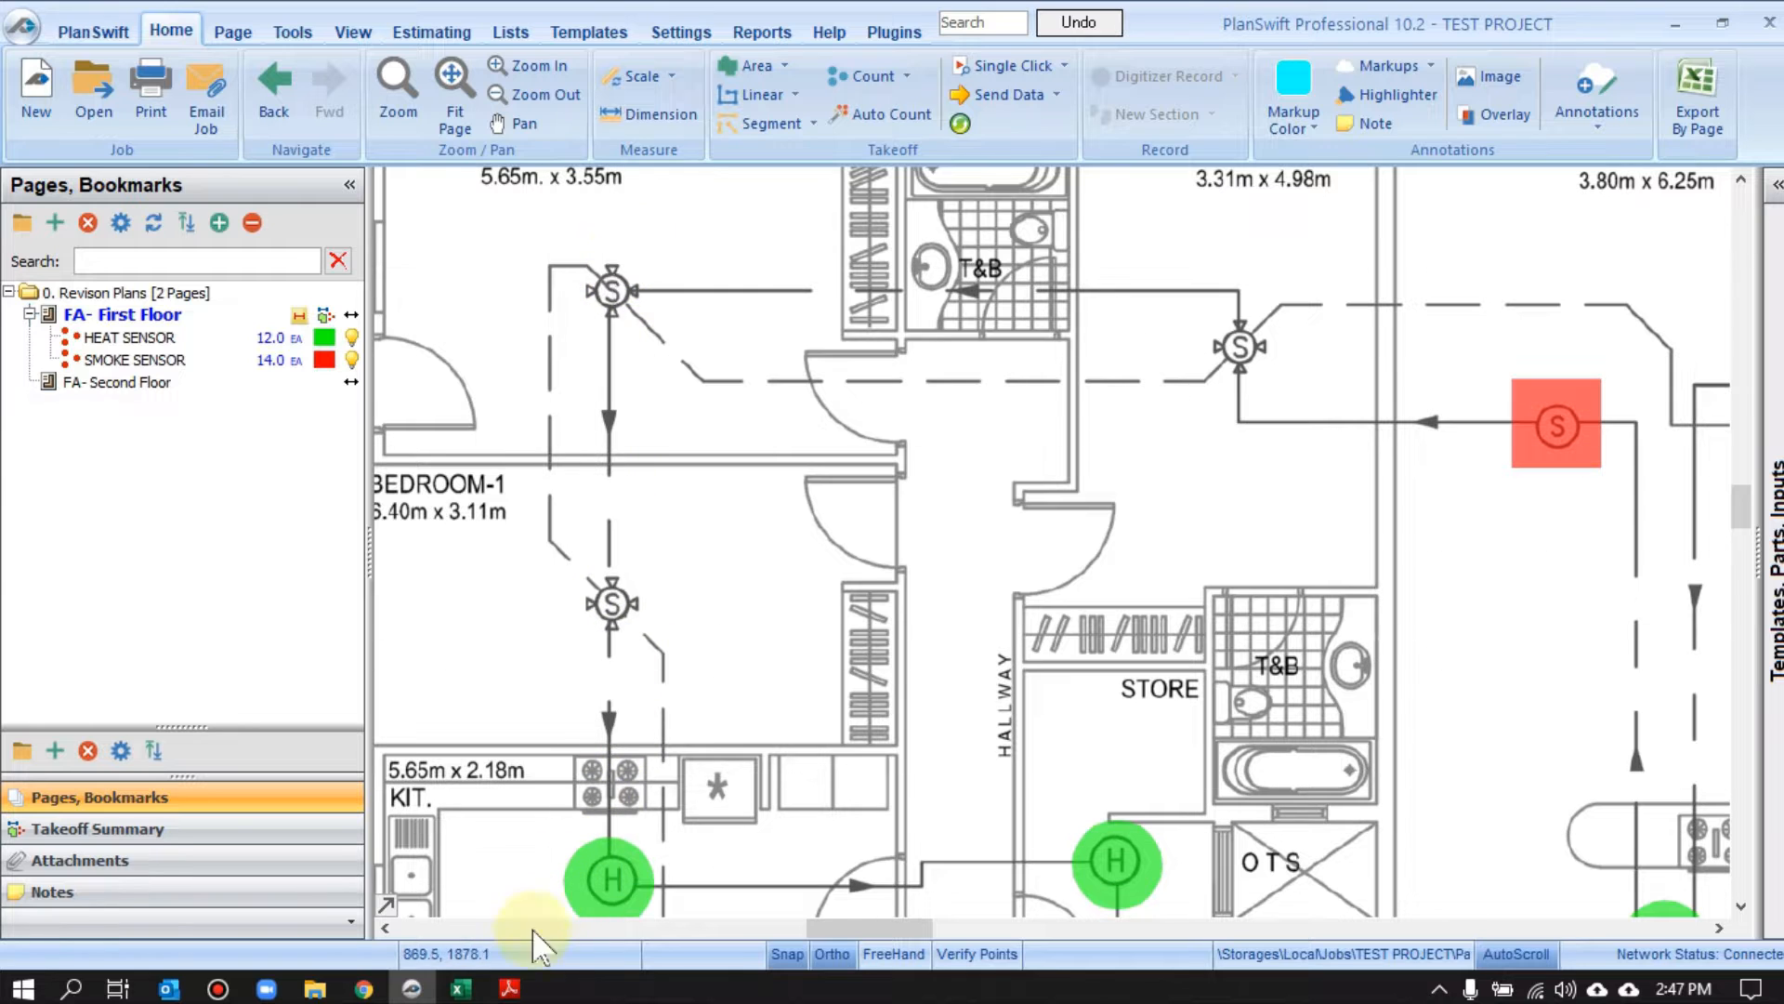
In the Excel Fire Alarm sheet, copy the item name text "Smoke with Sounder" from cell D7
{"action": "left_click", "coordinate": [460, 989]}
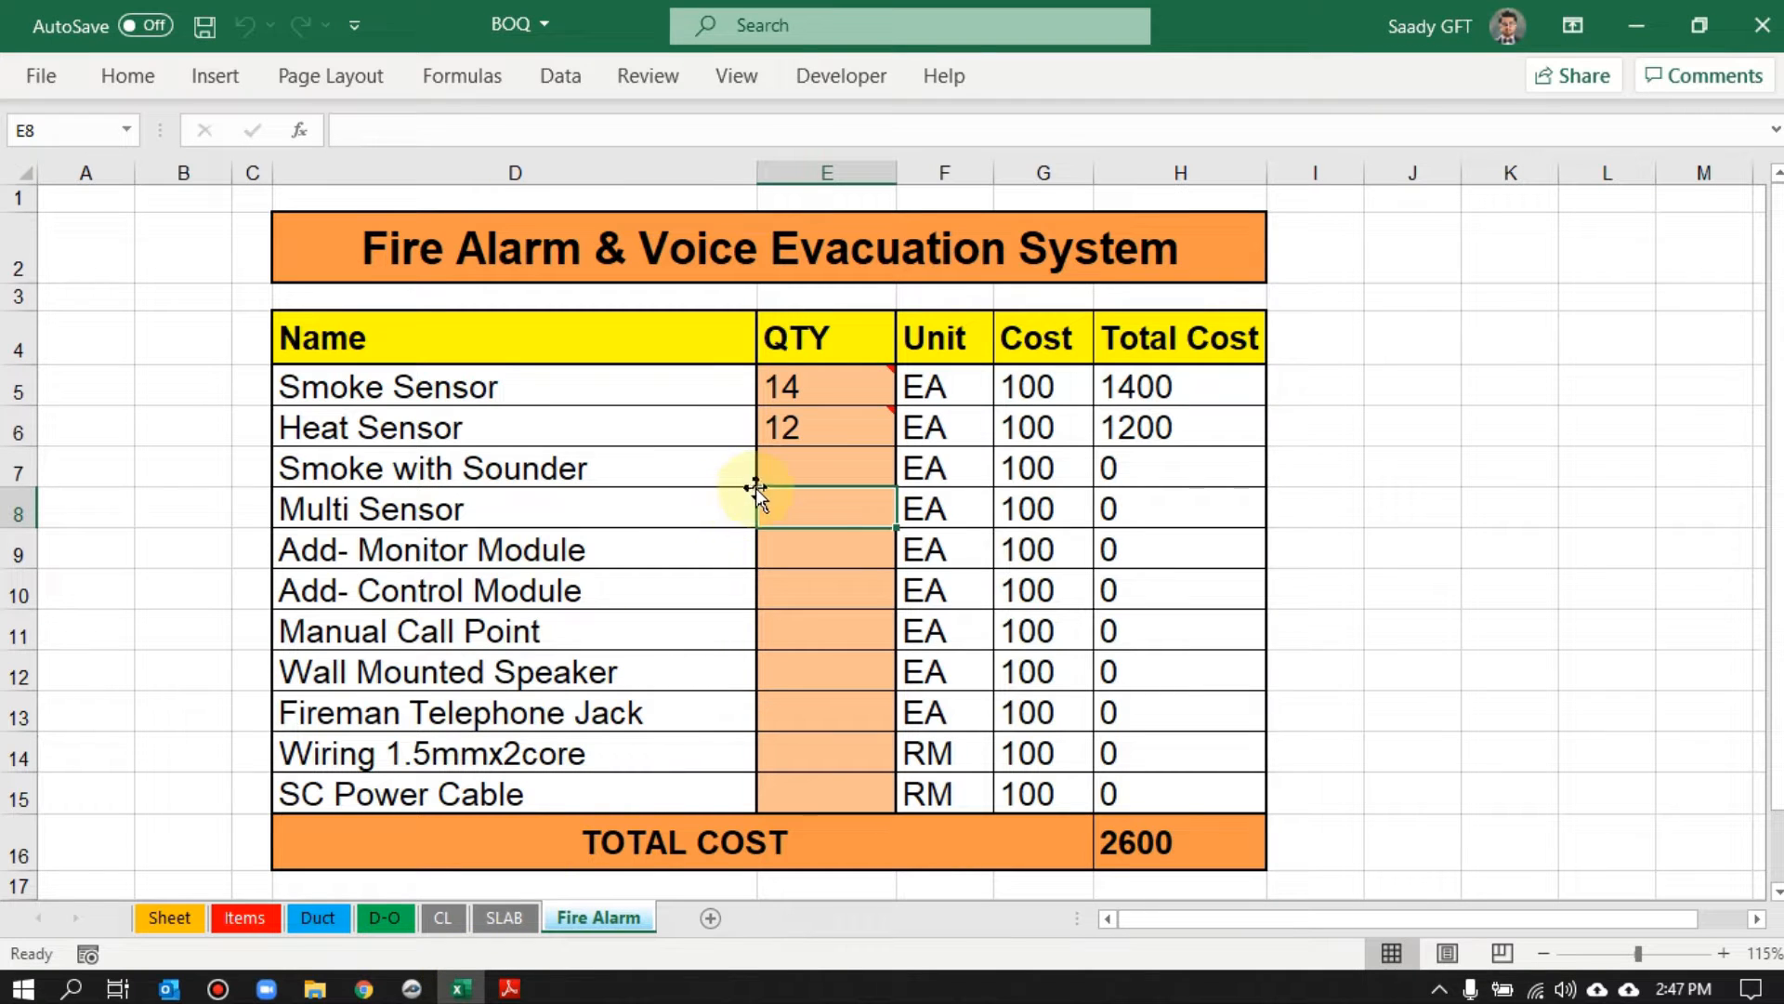
{"action": "left_click", "coordinate": [666, 467]}
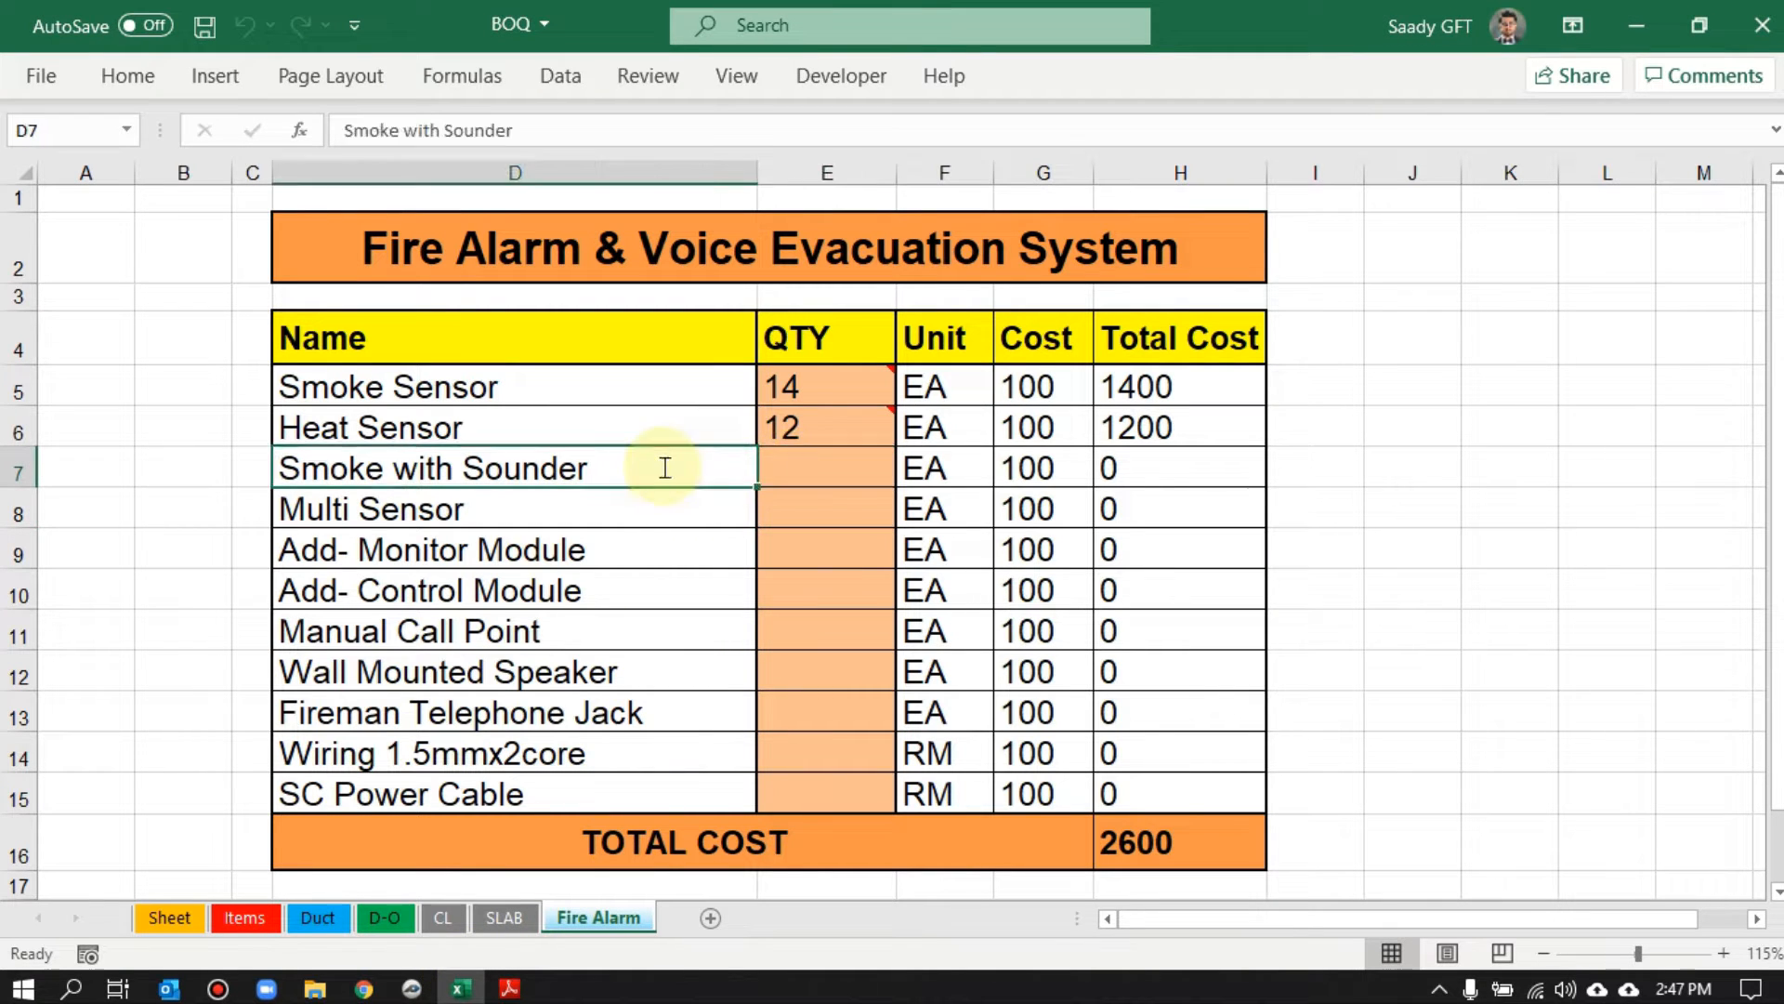
{"action": "left_click_drag", "start_coordinate": [569, 479], "coordinate": [283, 470]}
{"action": "right_click", "coordinate": [336, 474]}
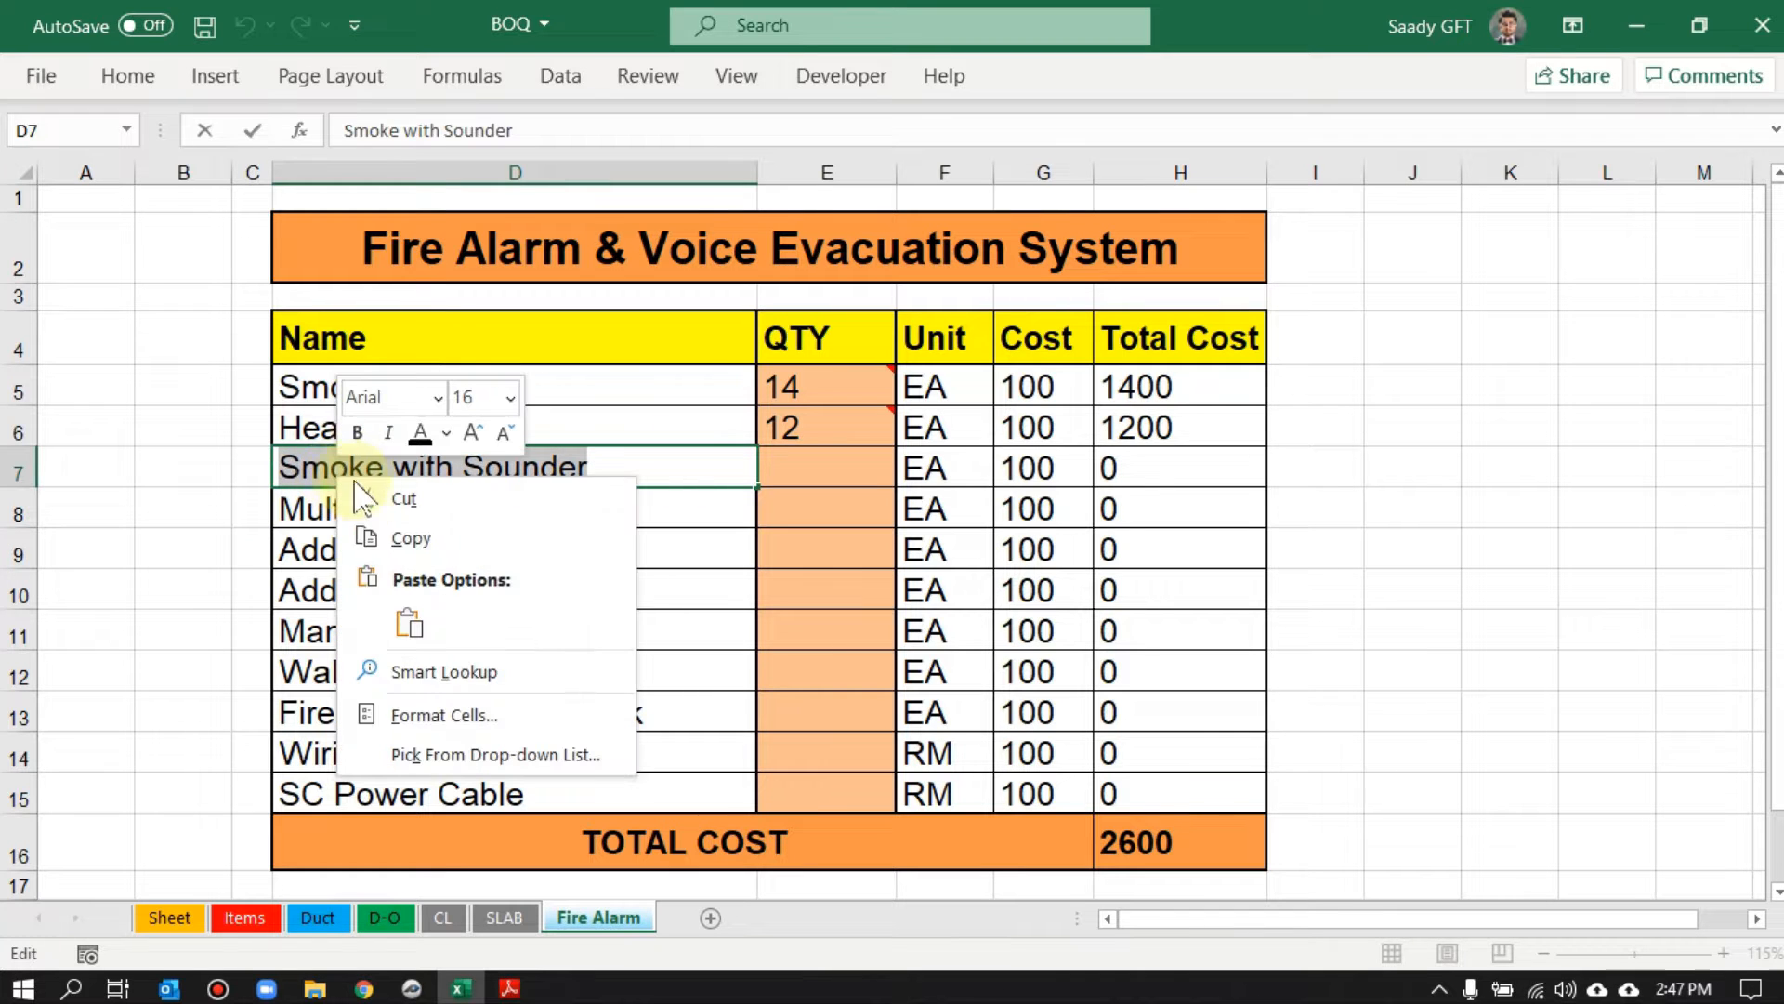
{"action": "left_click", "coordinate": [398, 541]}
From QTY cell E7, create a linked PlanSwift count named Smoke with Sounder with scaled, solid magenta diamonds
{"action": "left_click", "coordinate": [824, 471]}
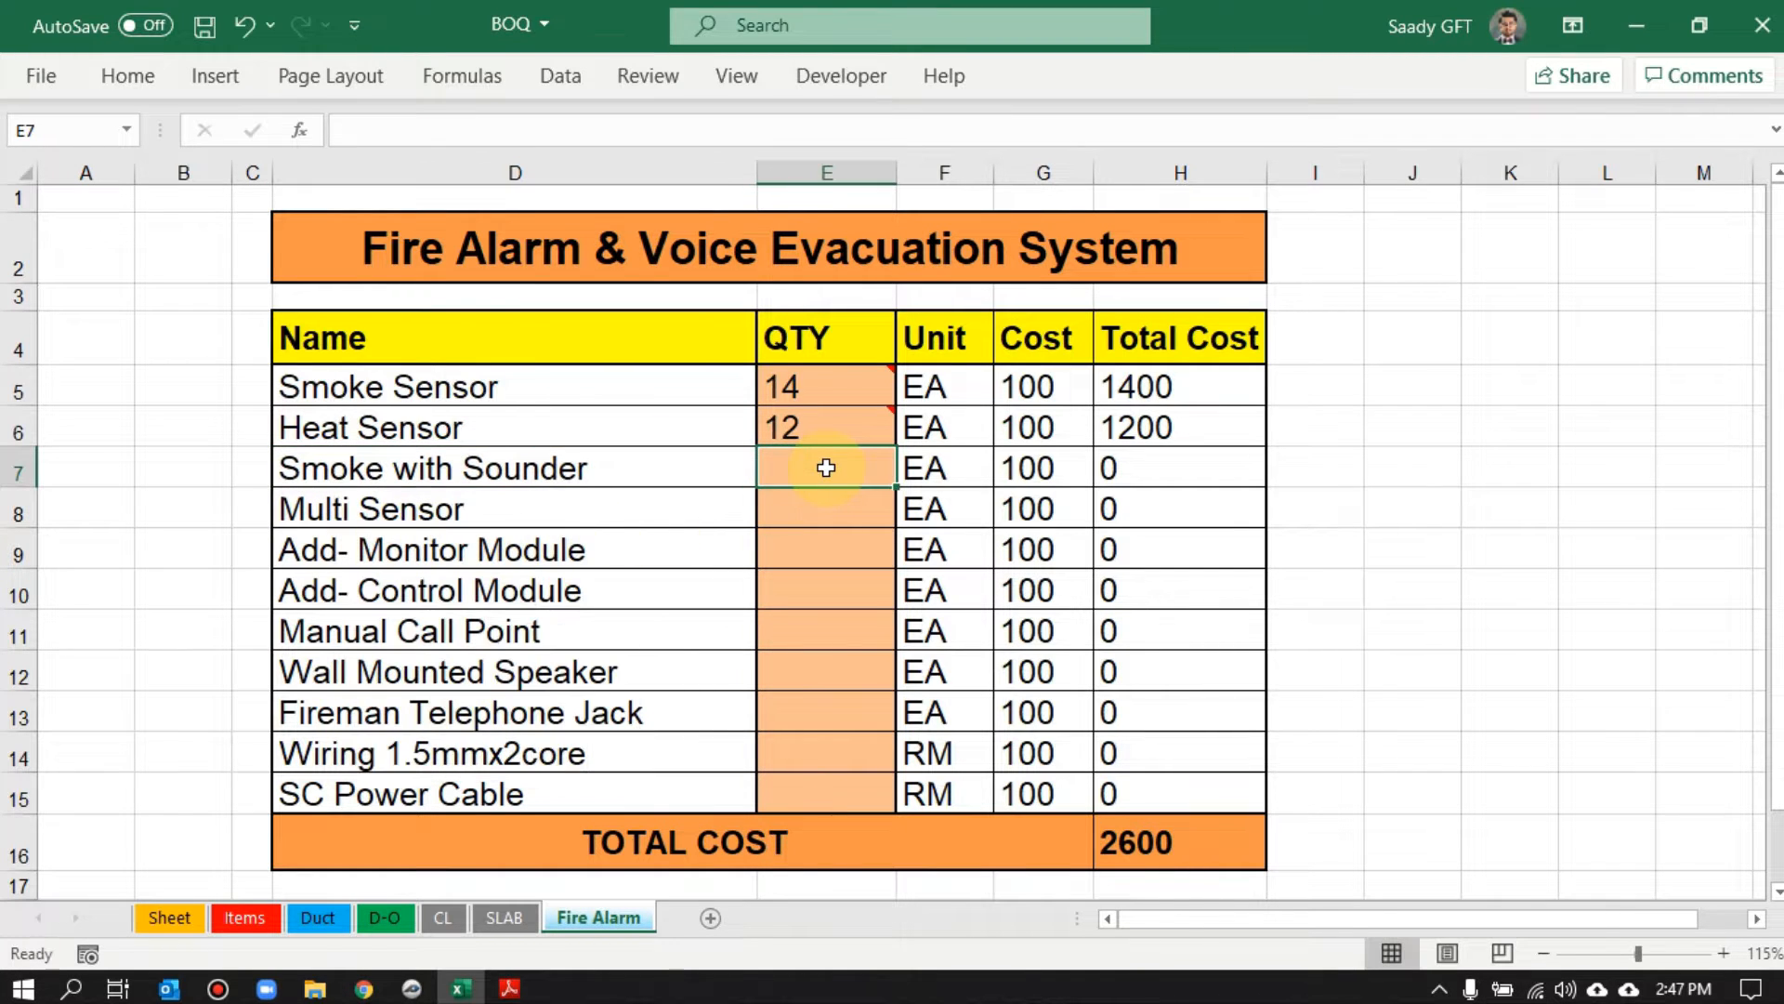
{"action": "right_click", "coordinate": [830, 471]}
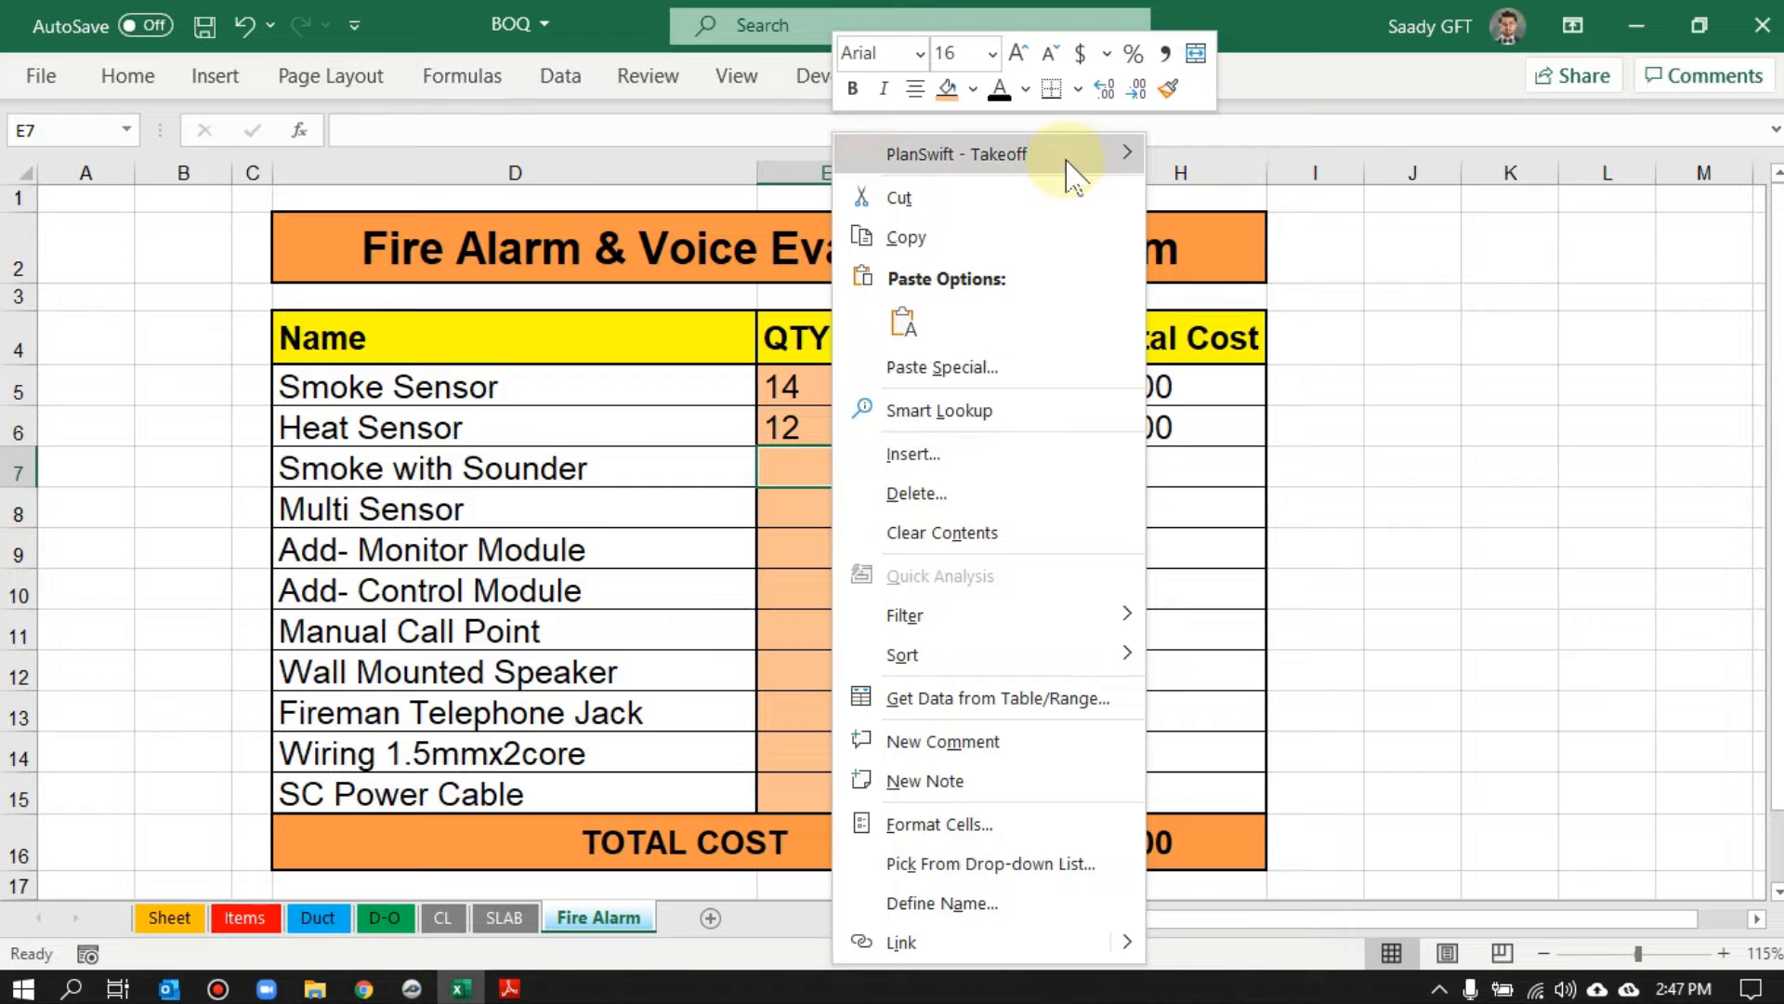
{"action": "mouse_move", "coordinate": [1115, 153]}
{"action": "left_click", "coordinate": [1226, 275]}
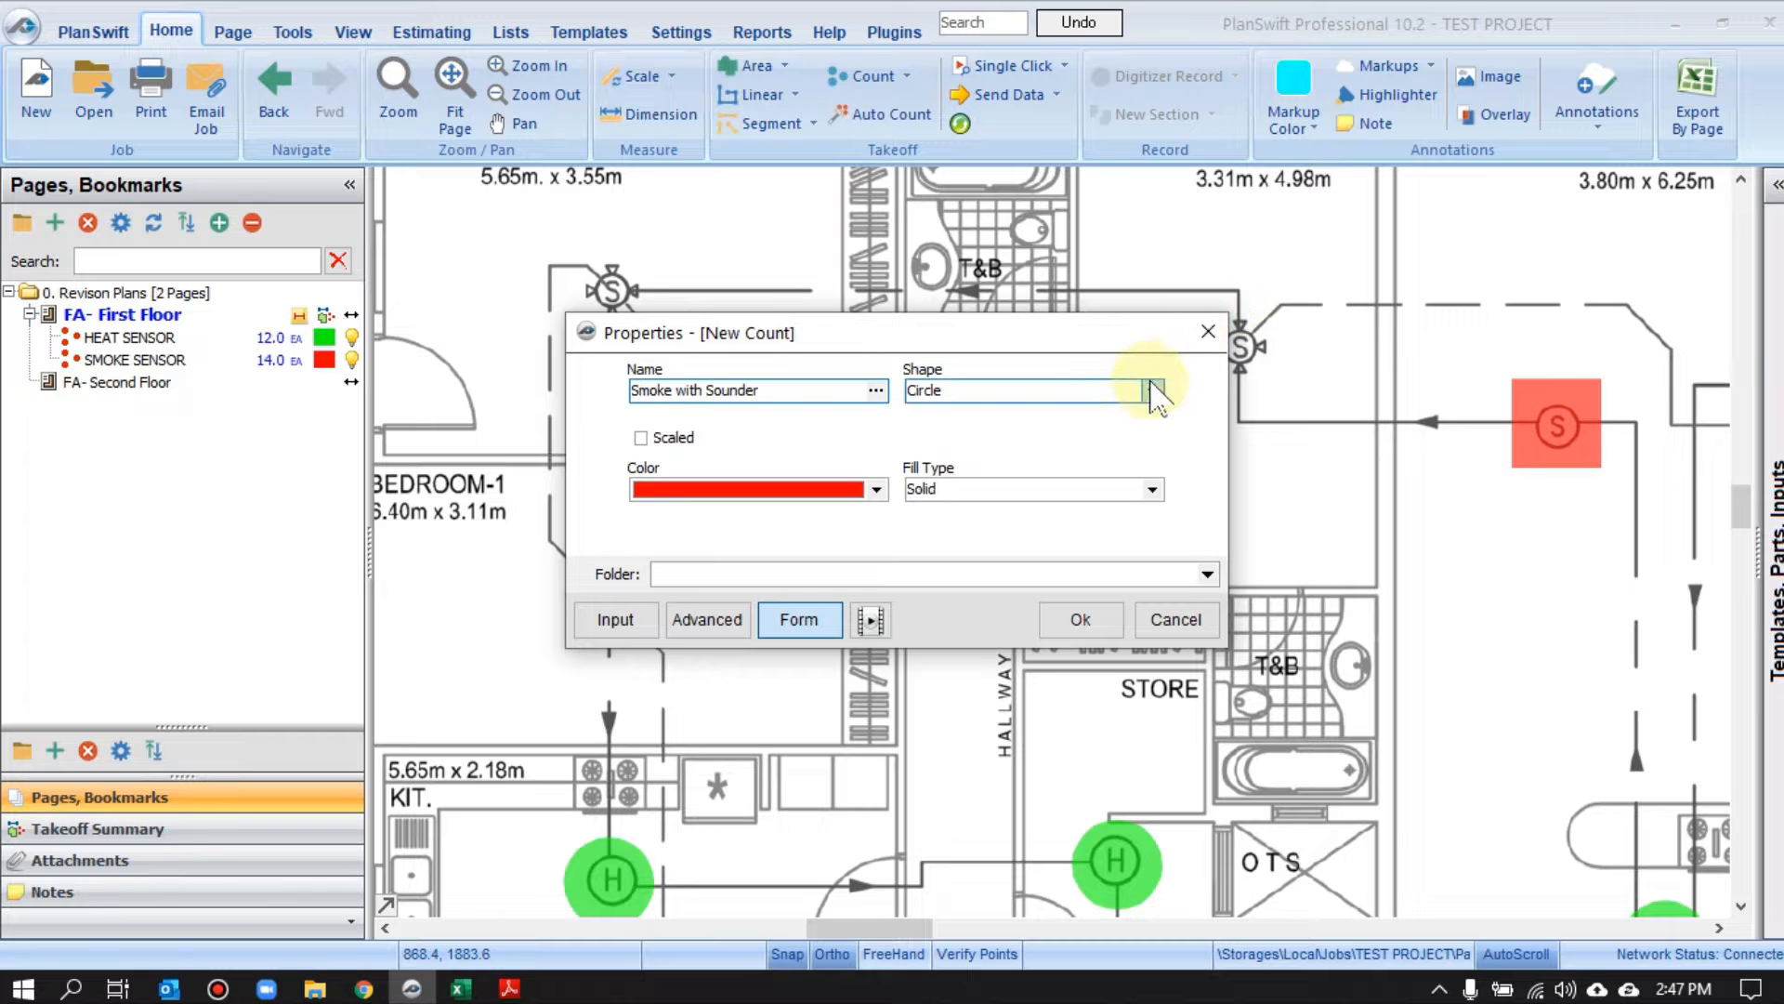
{"action": "left_click", "coordinate": [1155, 392]}
{"action": "left_click", "coordinate": [941, 487]}
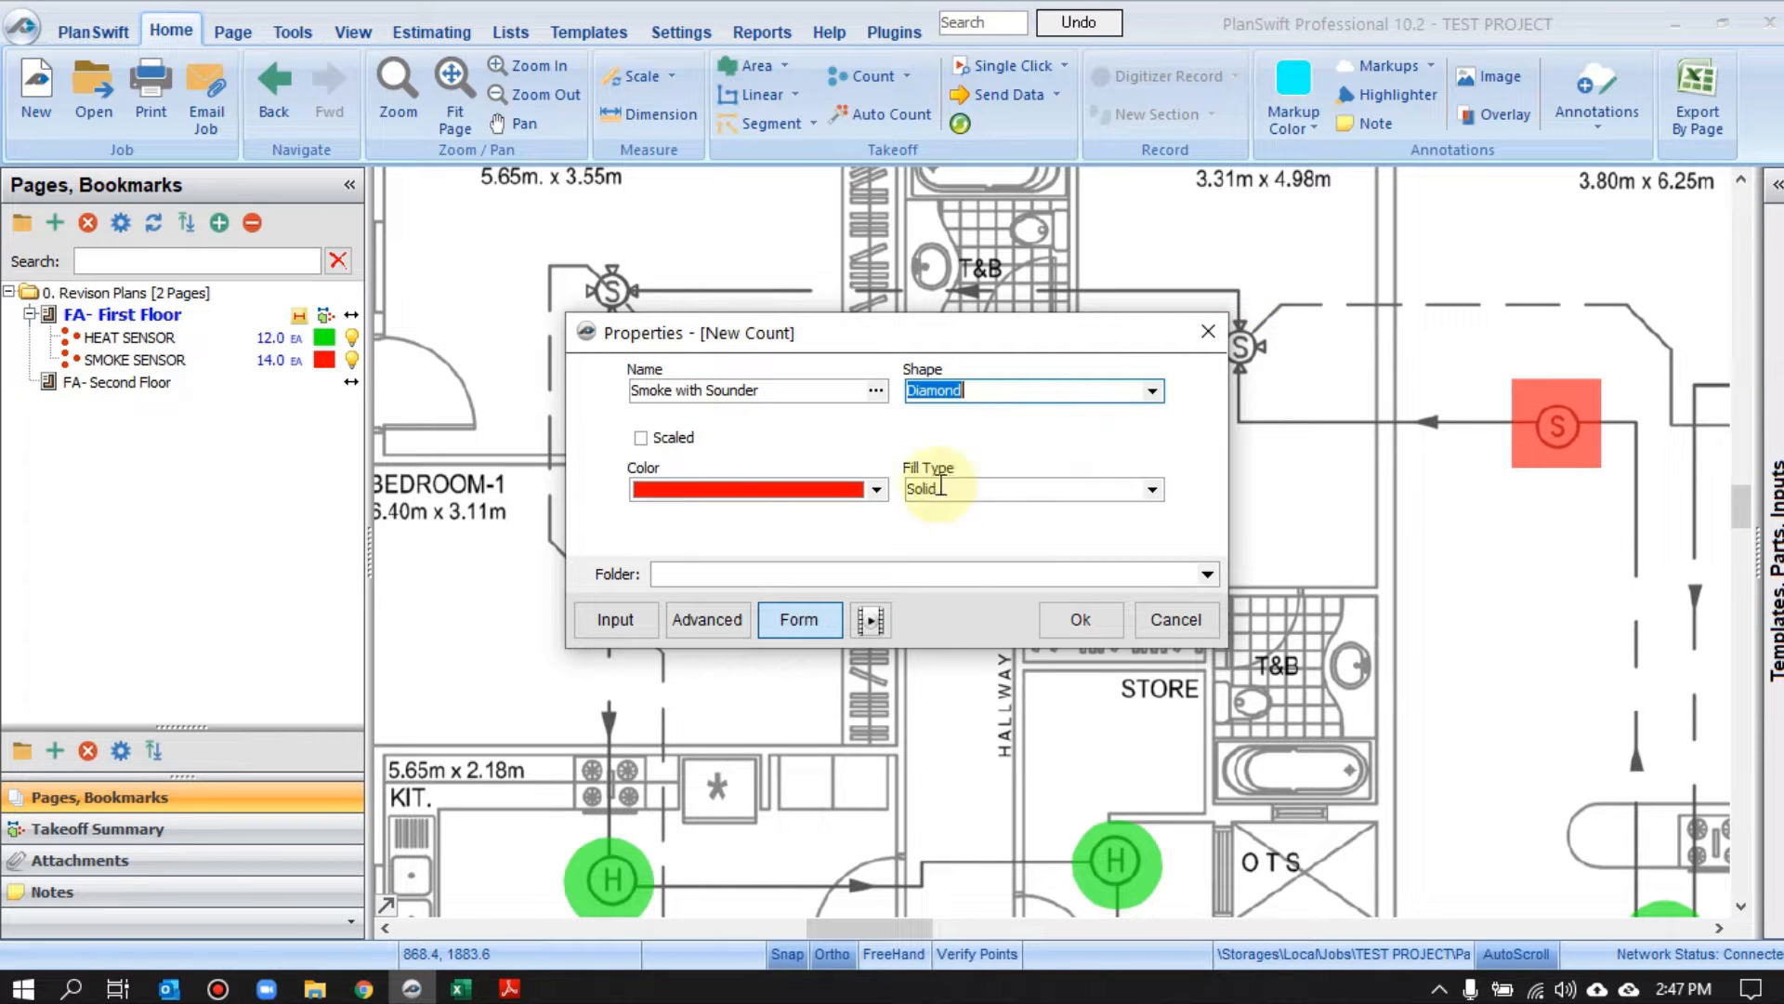
{"action": "left_click", "coordinate": [641, 438]}
{"action": "left_click", "coordinate": [654, 490]}
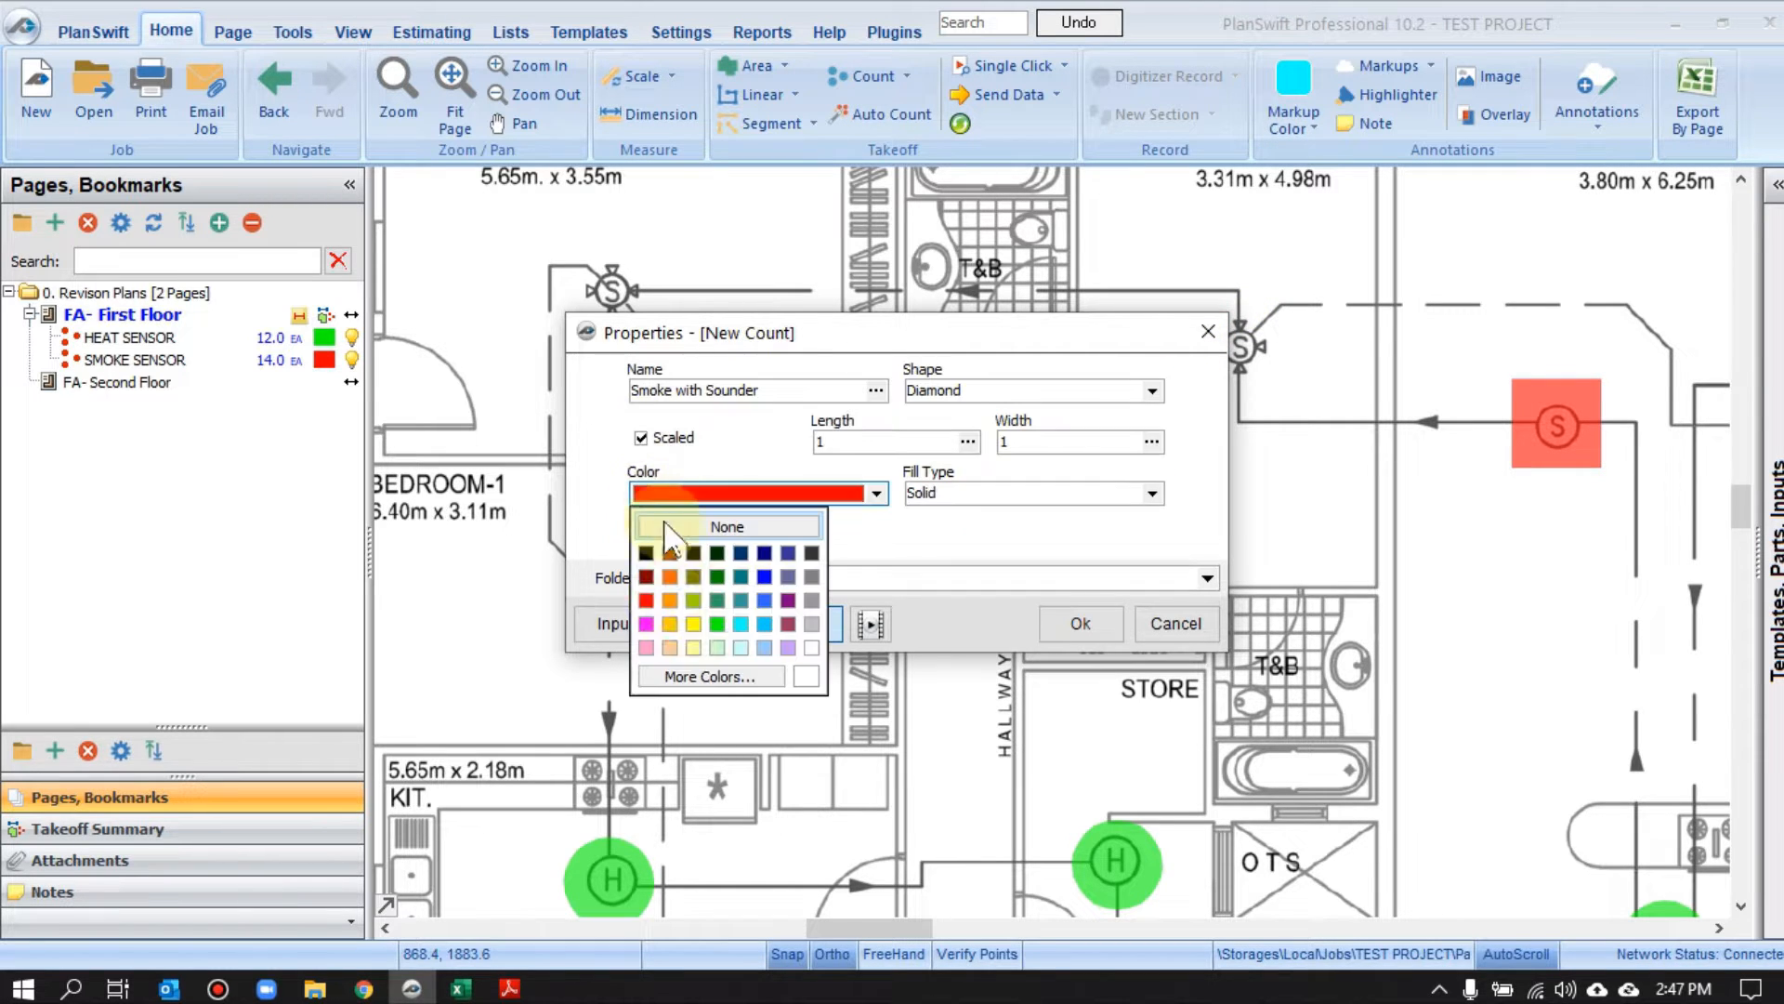
{"action": "left_click", "coordinate": [647, 623]}
{"action": "left_click", "coordinate": [1078, 623]}
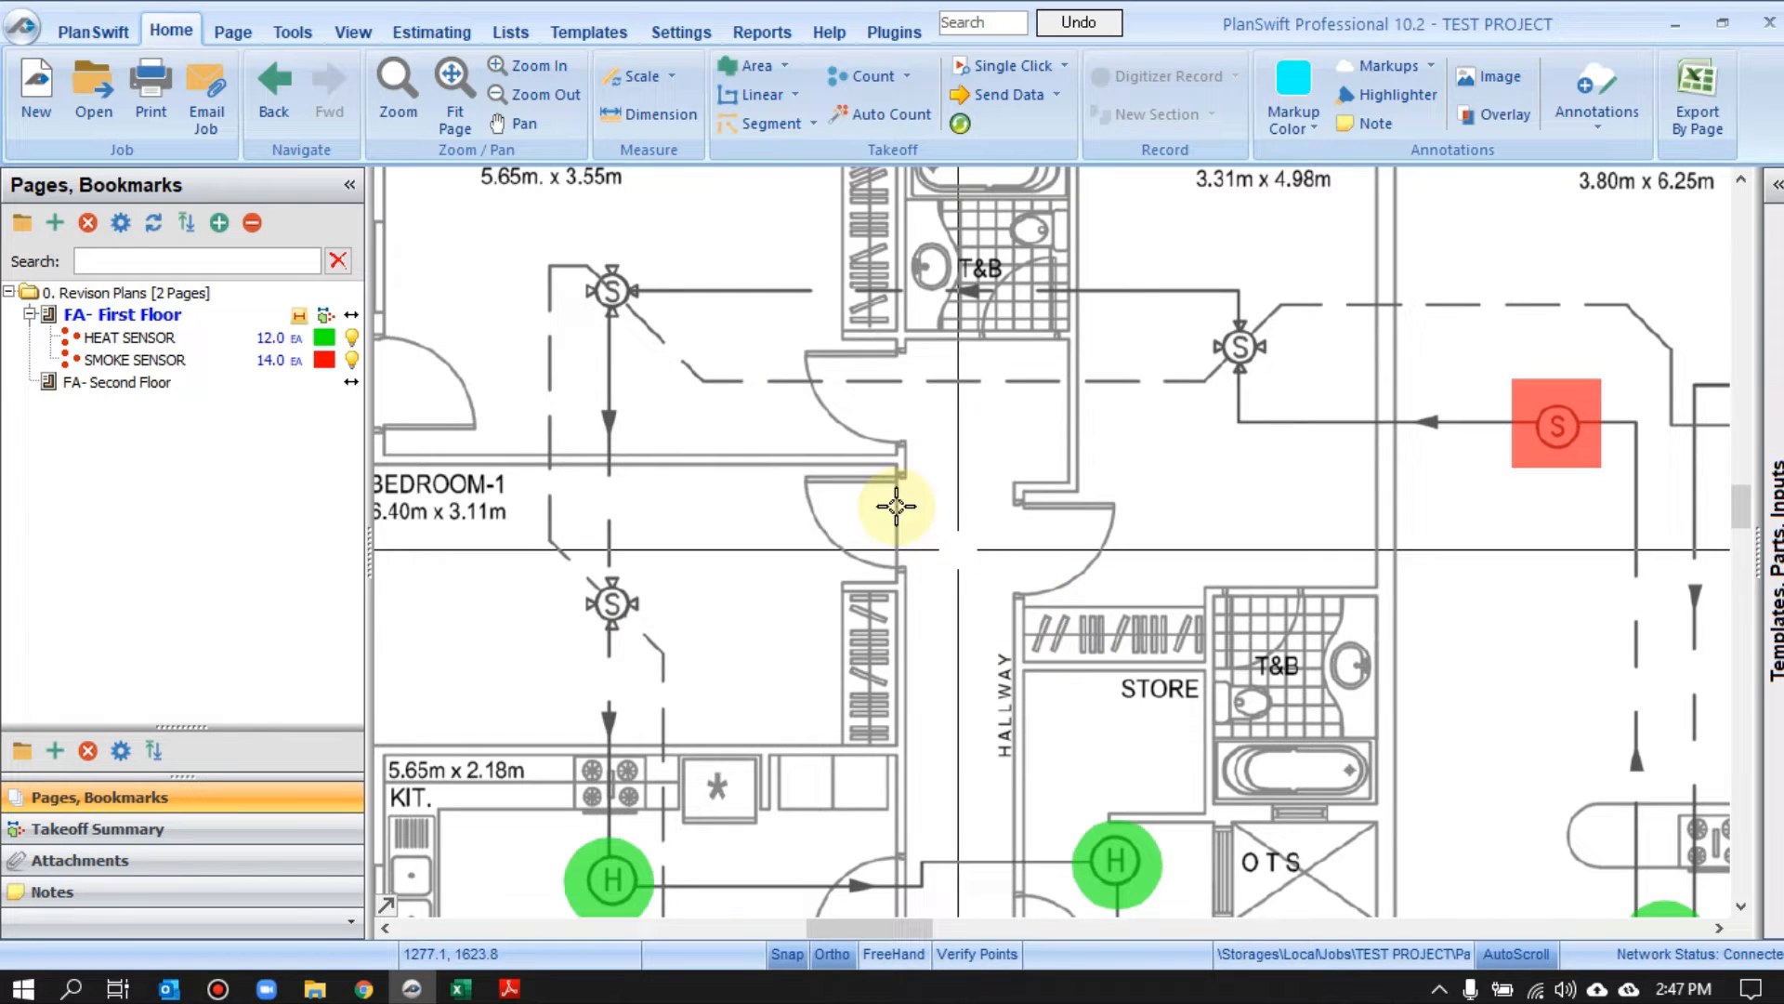
Count the smoke detectors with sounder in the northwest Bedroom-2, the 6.40m x 3.11m Bedroom-1 and the 3.31m x 4.98m master bedroom
{"action": "left_click", "coordinate": [610, 289]}
{"action": "left_click", "coordinate": [615, 613]}
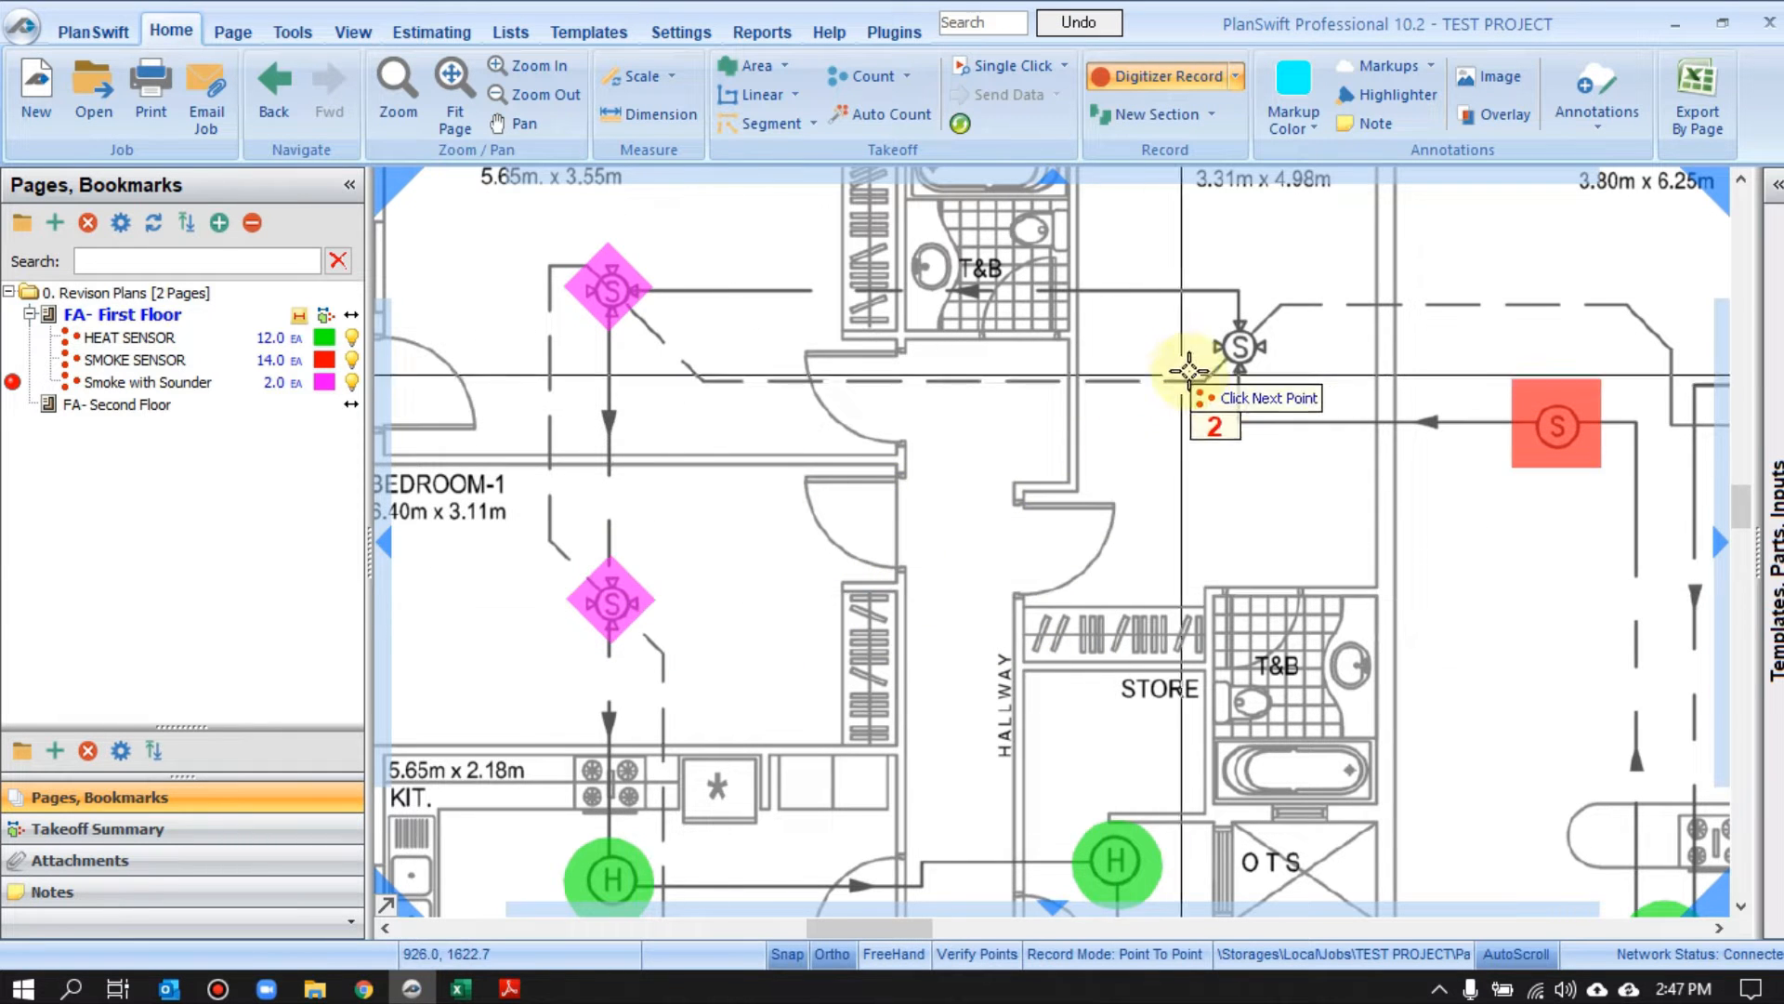
{"action": "left_click", "coordinate": [1239, 349]}
Count the smoke detectors with sounder in the four adjoining bedrooms along the middle of the north facade
{"action": "scroll", "coordinate": [978, 480], "scroll_direction": "down", "scroll_amount": 3}
{"action": "left_click_drag", "start_coordinate": [977, 480], "coordinate": [884, 322]}
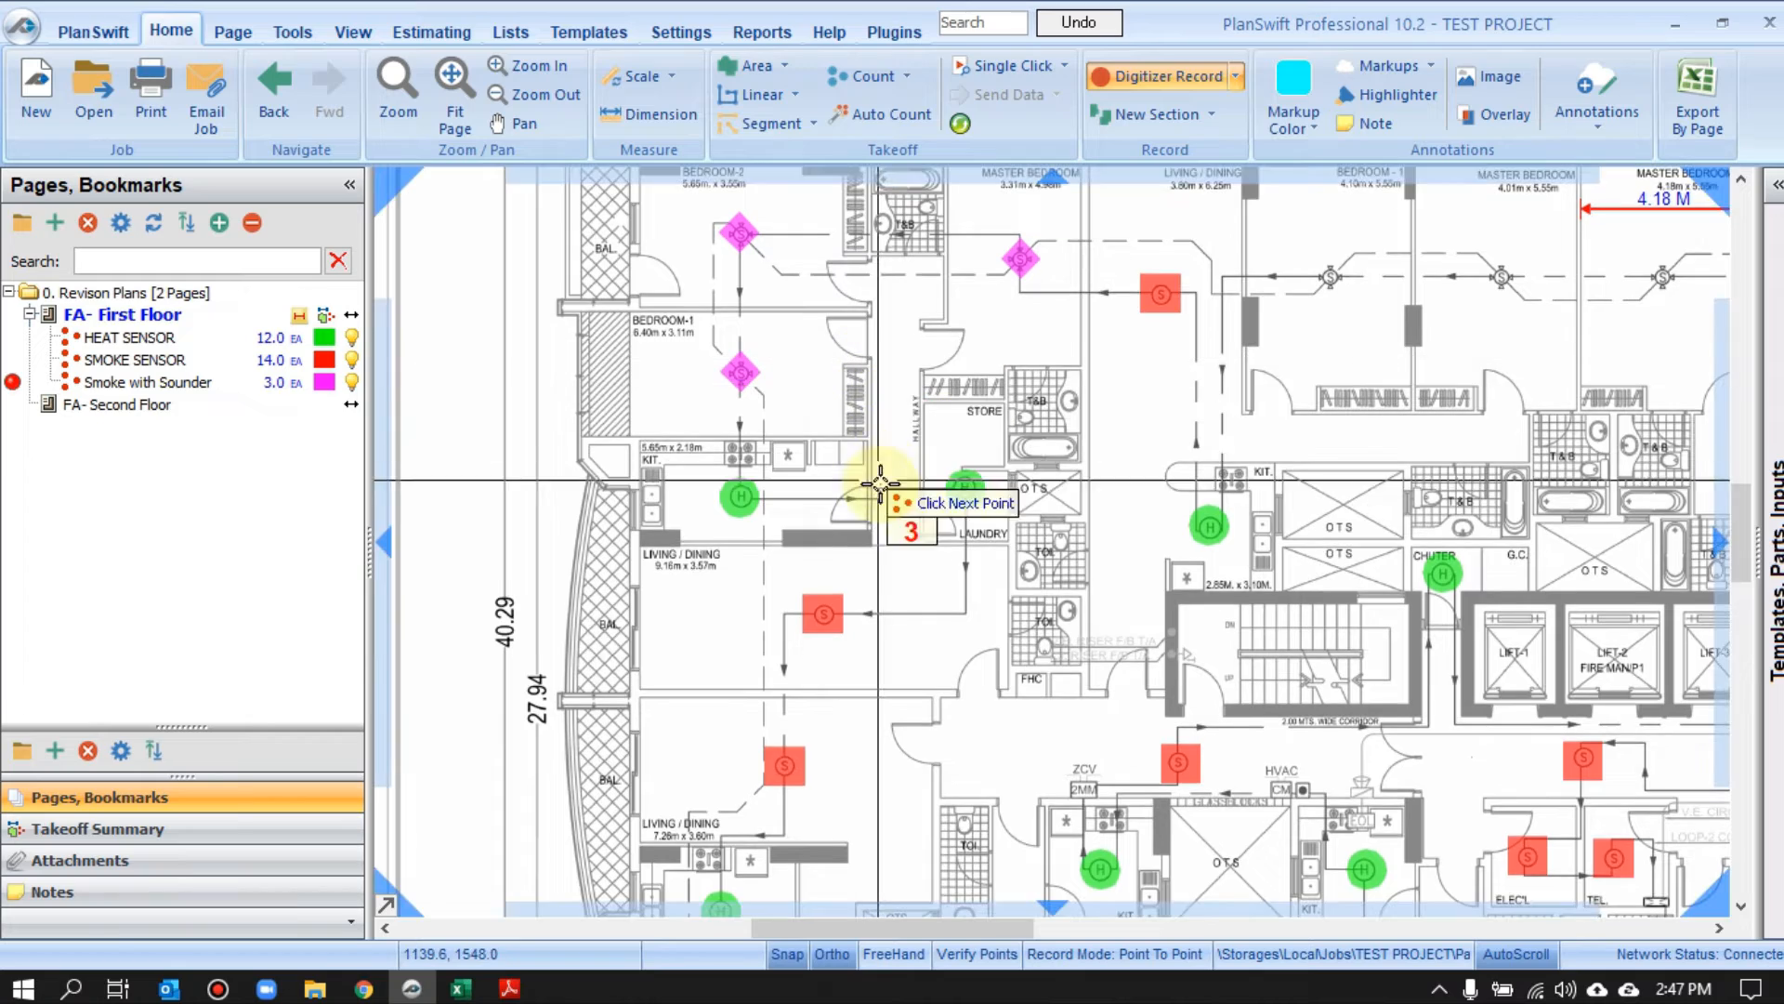
{"action": "left_click_drag", "start_coordinate": [1297, 305], "coordinate": [876, 354]}
{"action": "left_click", "coordinate": [908, 322]}
{"action": "left_click", "coordinate": [1079, 323]}
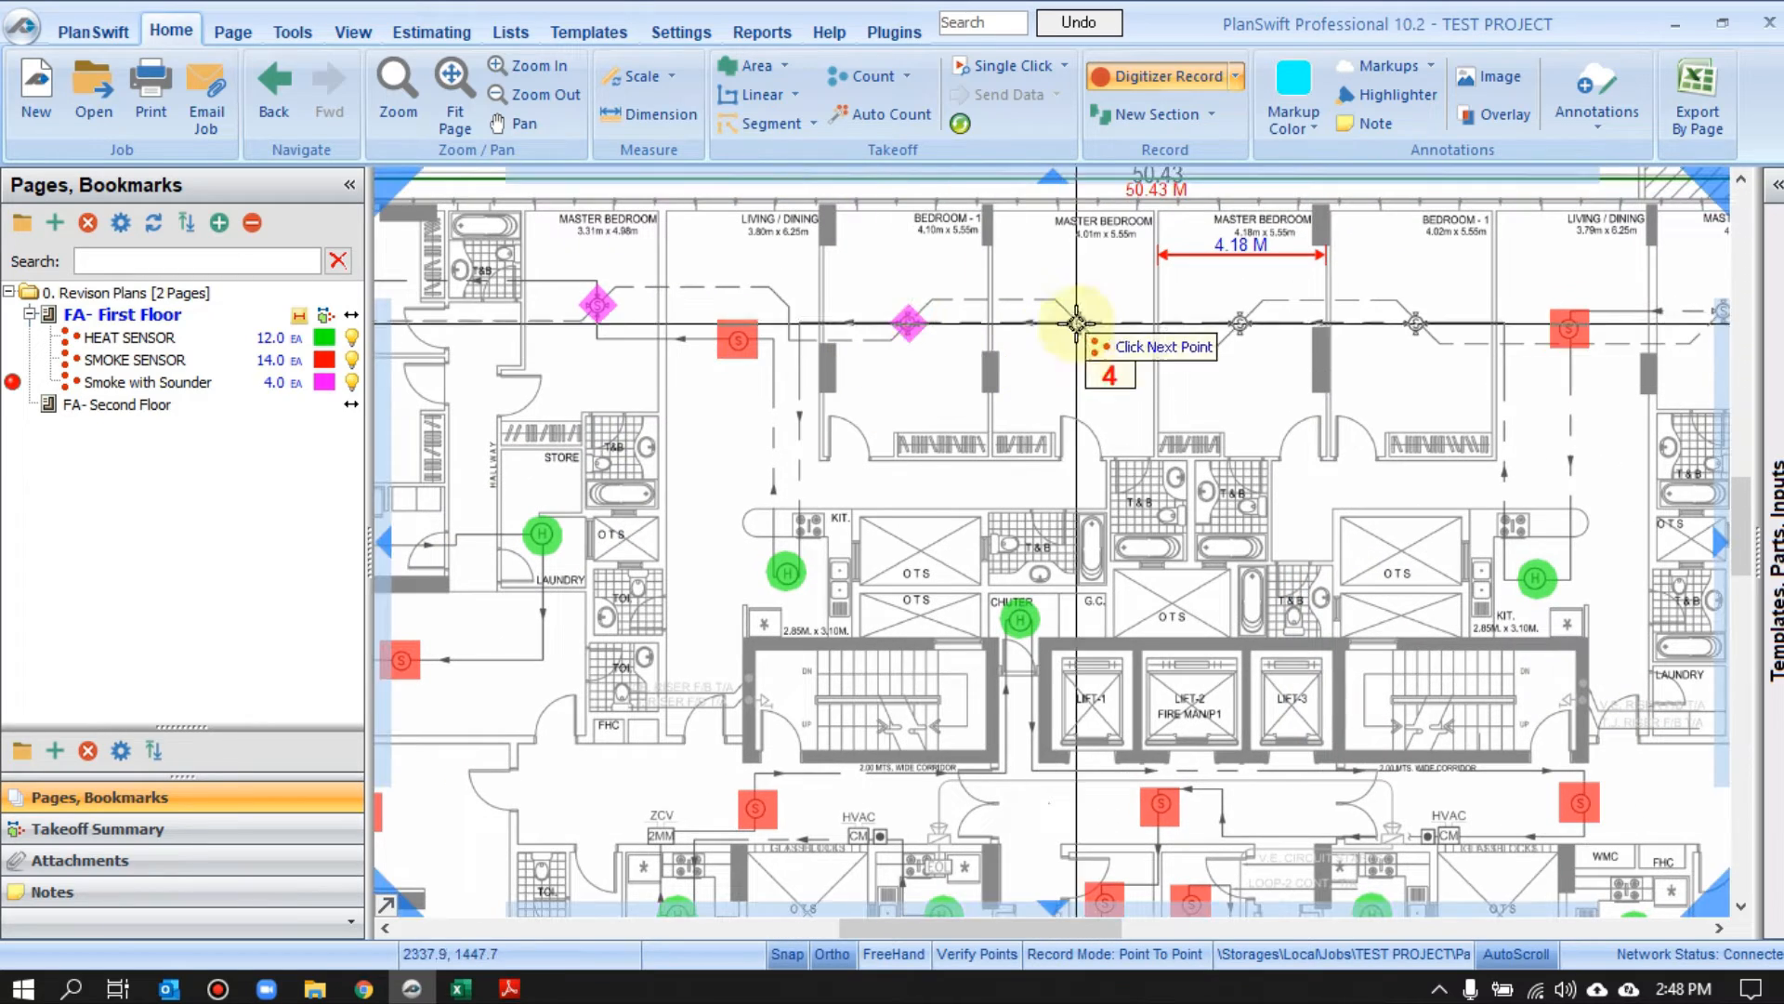
{"action": "left_click", "coordinate": [1239, 322]}
{"action": "left_click", "coordinate": [1415, 323]}
Count the smoke detectors with sounder in the northeast master bedroom and the corner Bedroom-2
{"action": "left_click_drag", "start_coordinate": [1182, 334], "coordinate": [934, 328]}
{"action": "left_click", "coordinate": [1243, 302]}
{"action": "left_click", "coordinate": [1529, 266]}
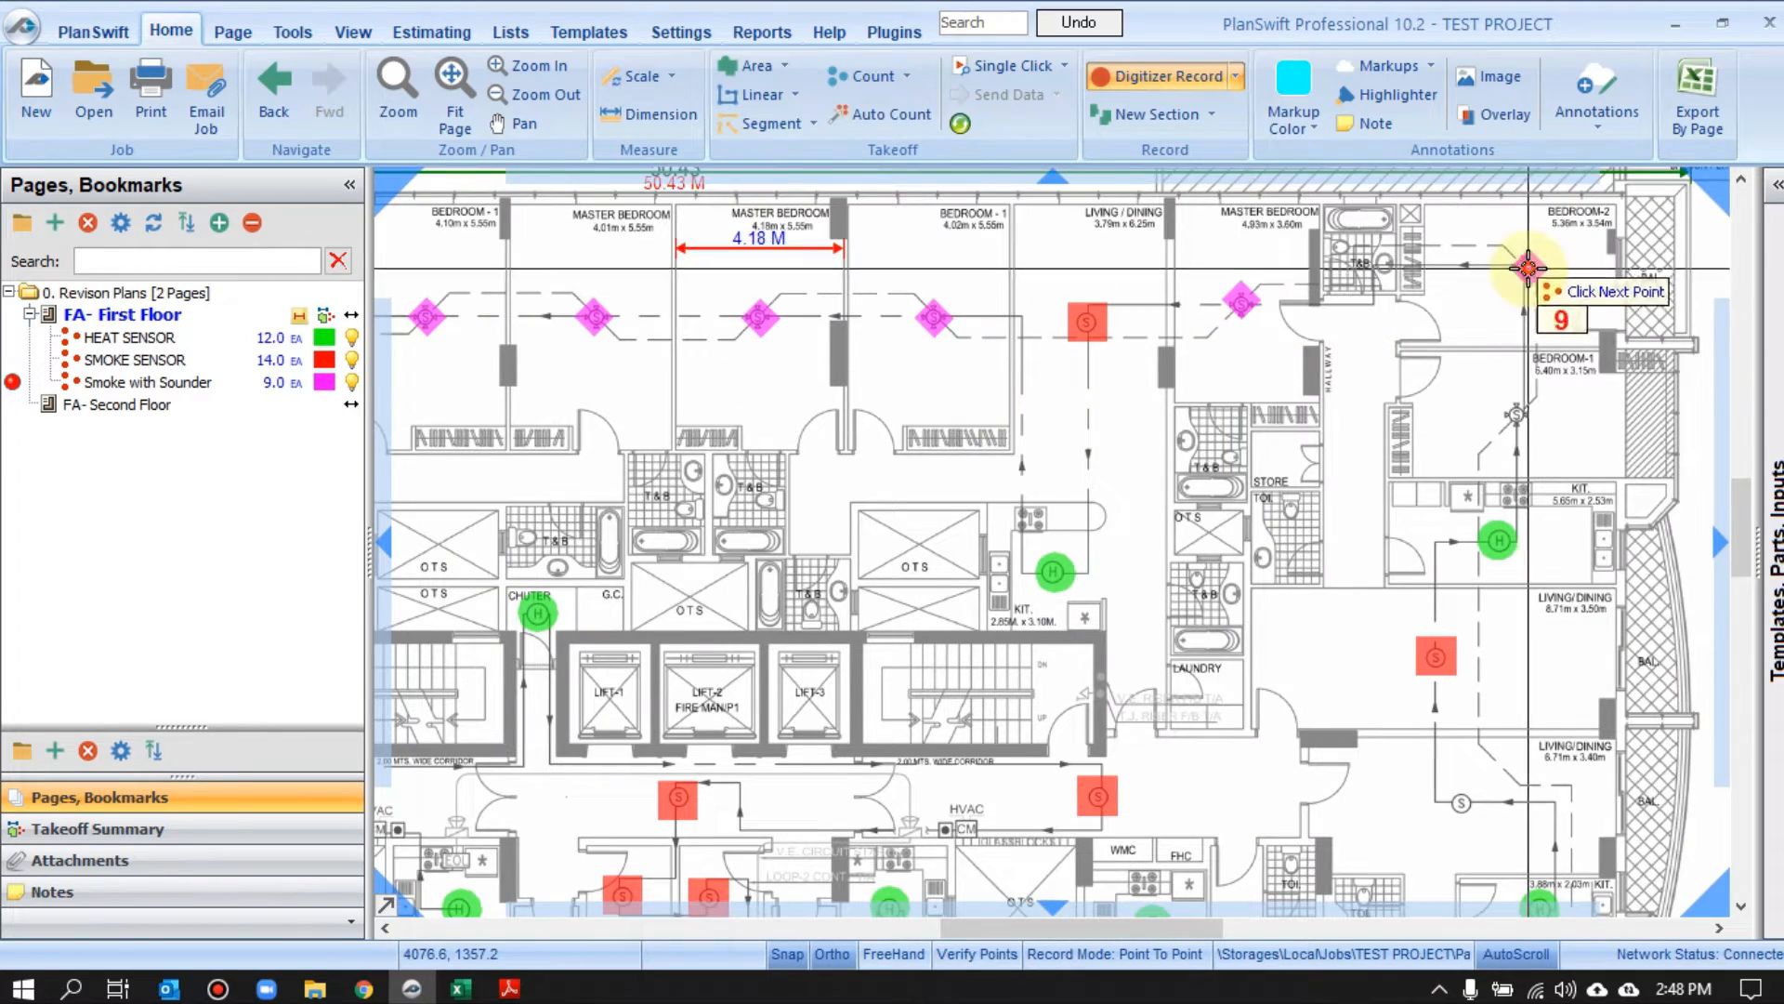
Count the smoke detectors with sounder in the northeast Bedroom-1, the southeast Bedroom-1 and the southeast master bedroom
{"action": "left_click", "coordinate": [1519, 421]}
{"action": "left_click_drag", "start_coordinate": [1468, 837], "coordinate": [1416, 327]}
{"action": "left_click", "coordinate": [1518, 530]}
{"action": "left_click", "coordinate": [1480, 672]}
Count the smoke detectors with sounder in the four bedrooms along the south side
{"action": "left_click", "coordinate": [1045, 650]}
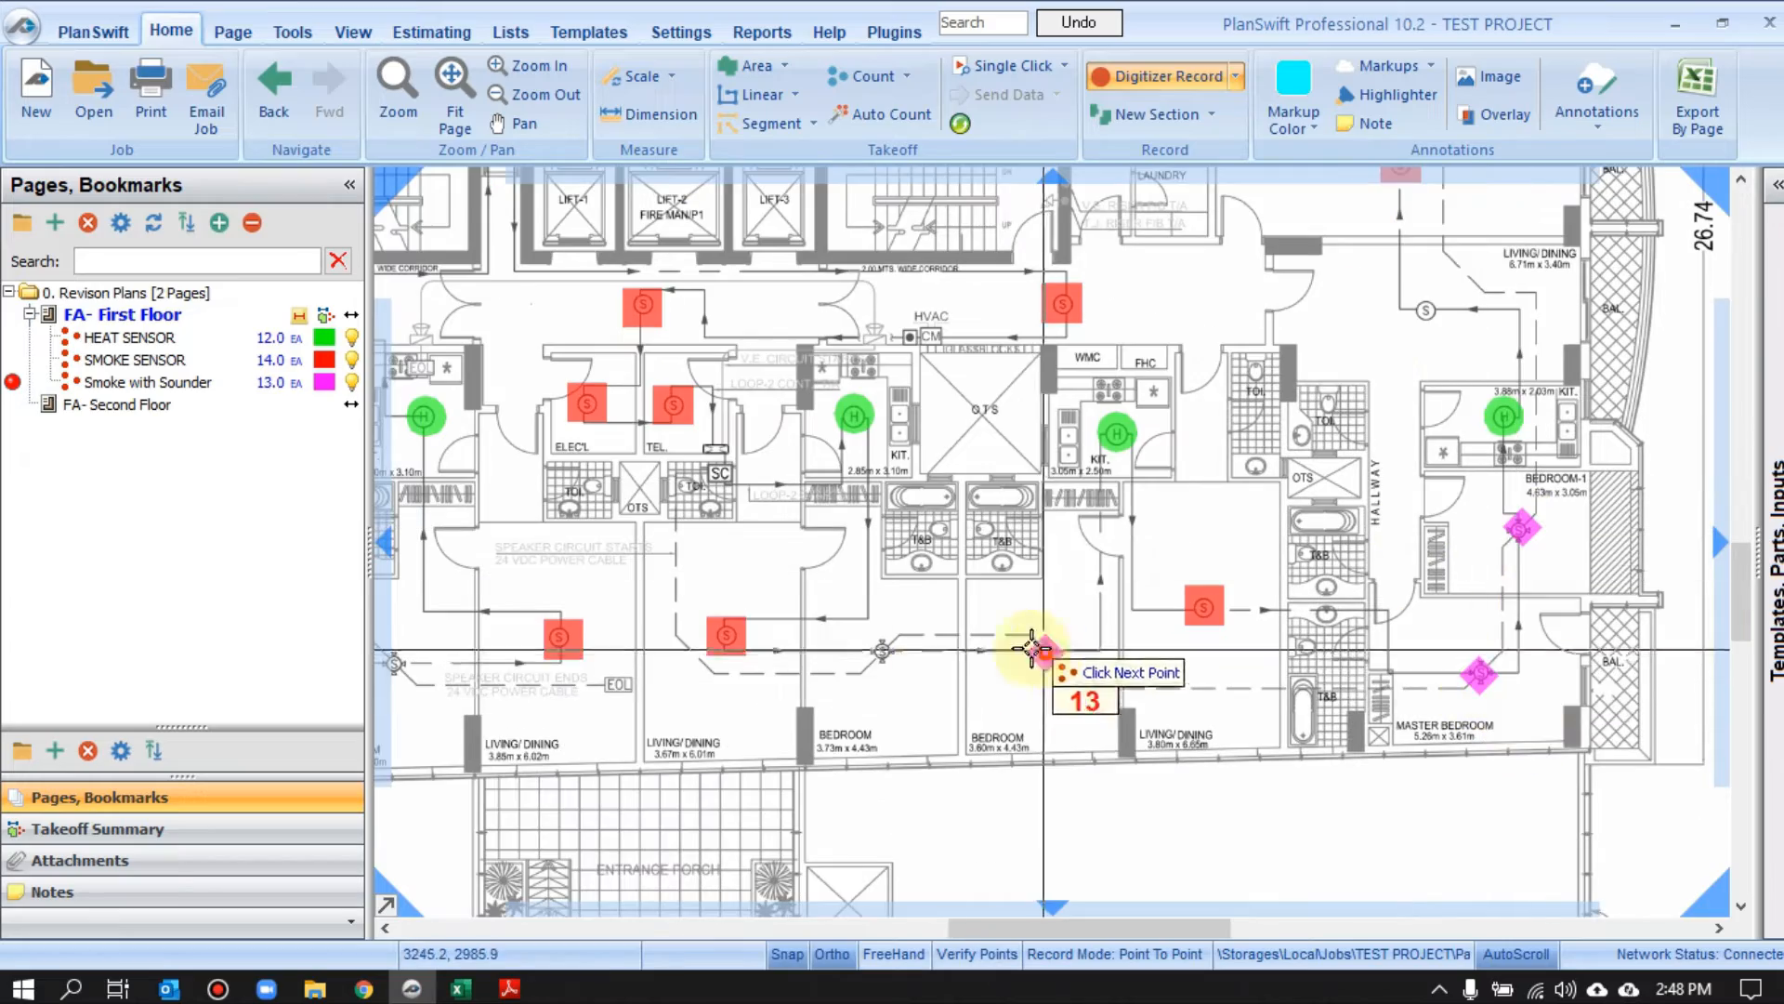
{"action": "left_click", "coordinate": [881, 651]}
{"action": "left_click_drag", "start_coordinate": [399, 656], "coordinate": [987, 665]}
{"action": "left_click", "coordinate": [988, 667]}
{"action": "left_click", "coordinate": [831, 668]}
Count the smoke detectors with sounder in the southwest master bedroom and Bedroom-1, and finish recording the count
{"action": "left_click_drag", "start_coordinate": [651, 665], "coordinate": [816, 669]}
{"action": "left_click", "coordinate": [561, 727]}
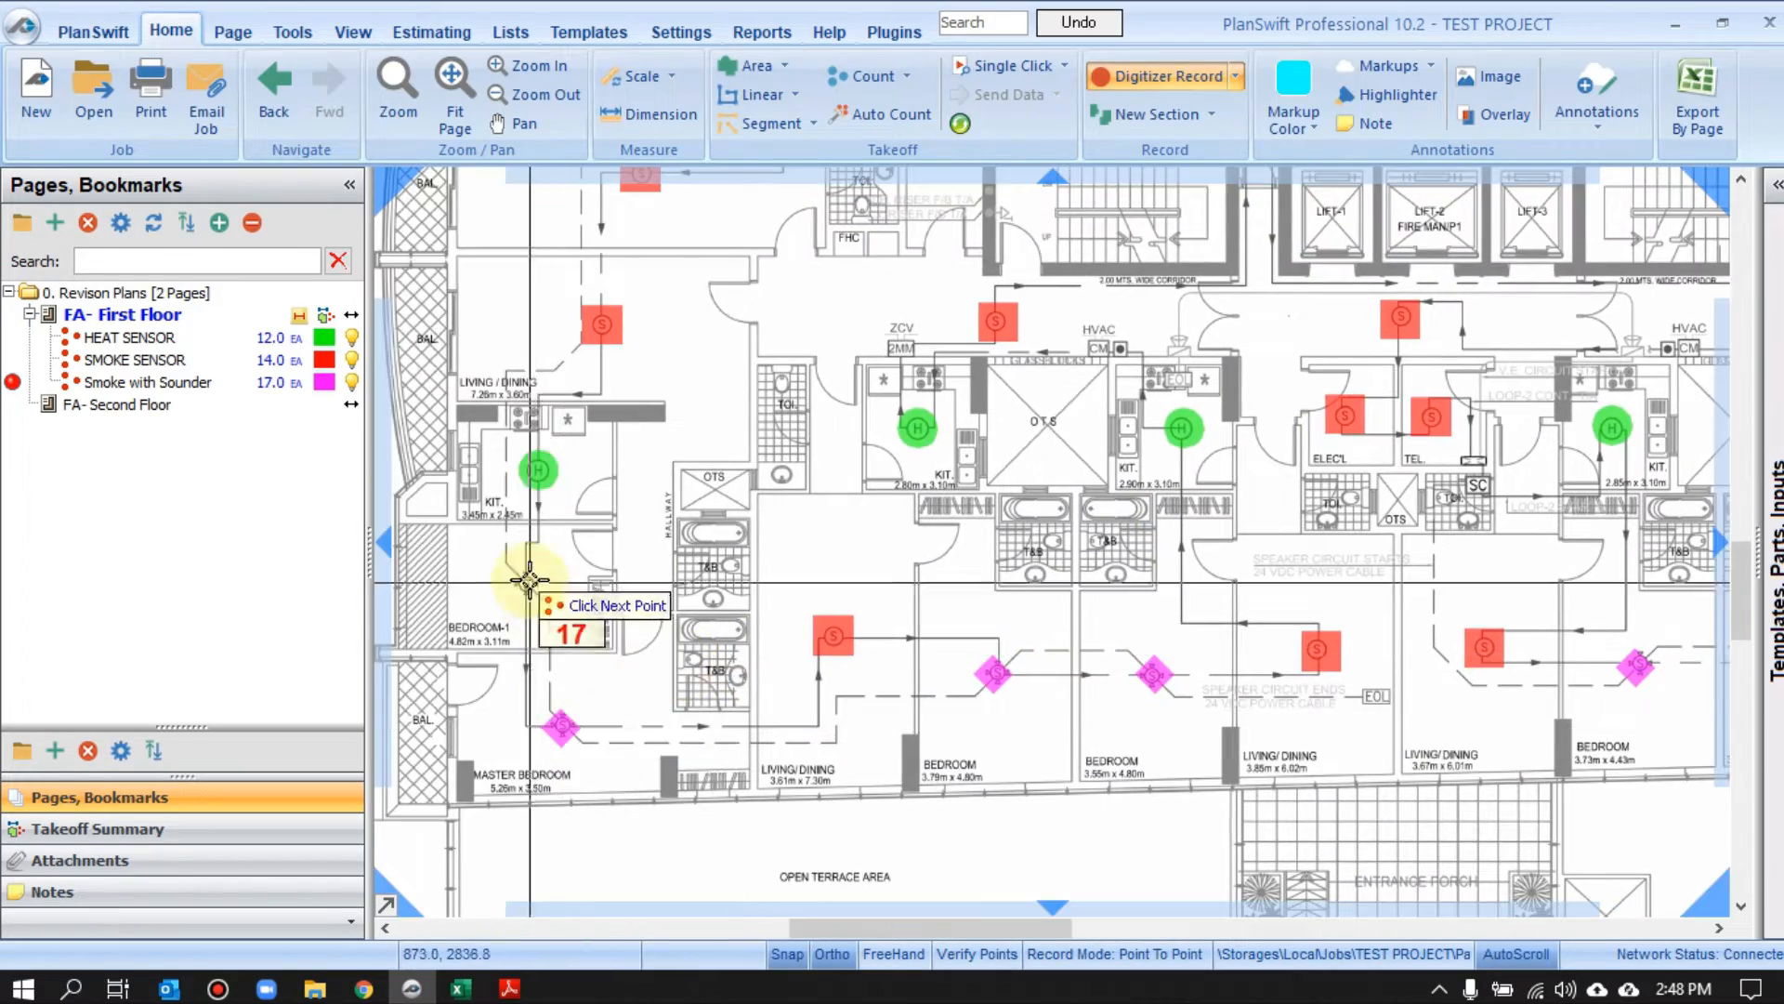
{"action": "left_click", "coordinate": [524, 611]}
{"action": "left_click_drag", "start_coordinate": [702, 462], "coordinate": [644, 821]}
{"action": "scroll", "coordinate": [685, 824], "scroll_direction": "down", "scroll_amount": 3}
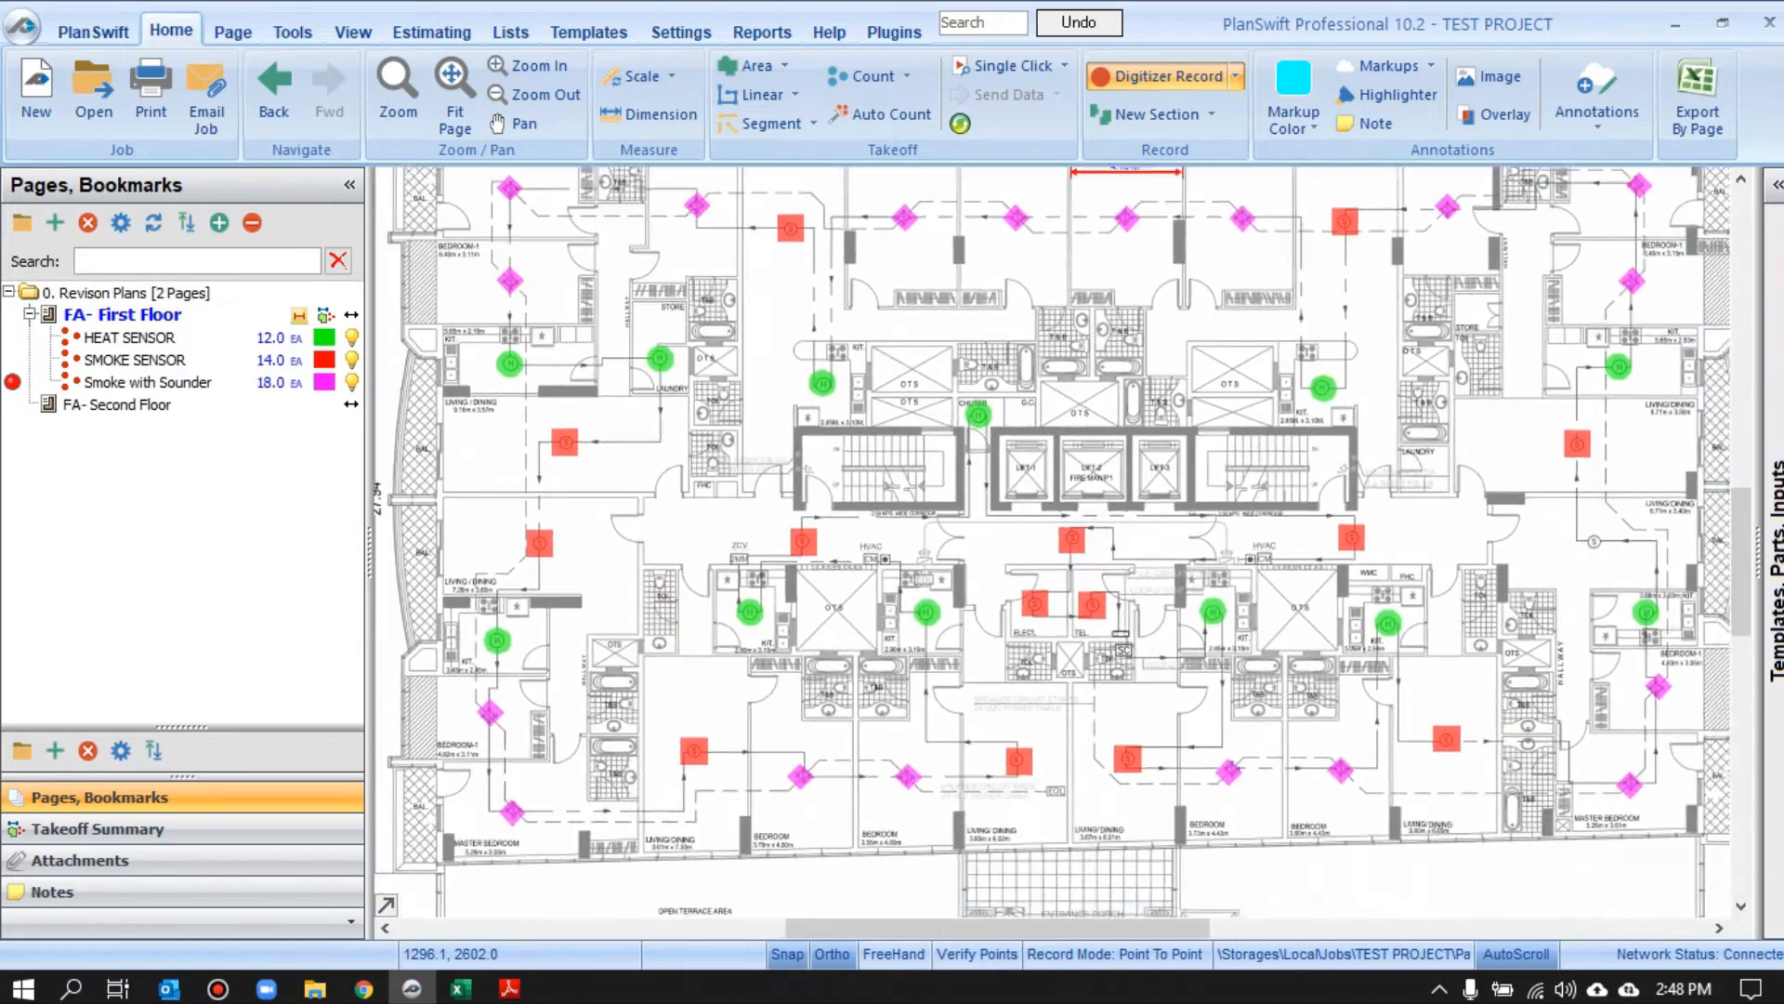
{"action": "right_click", "coordinate": [723, 439]}
{"action": "left_click", "coordinate": [743, 469]}
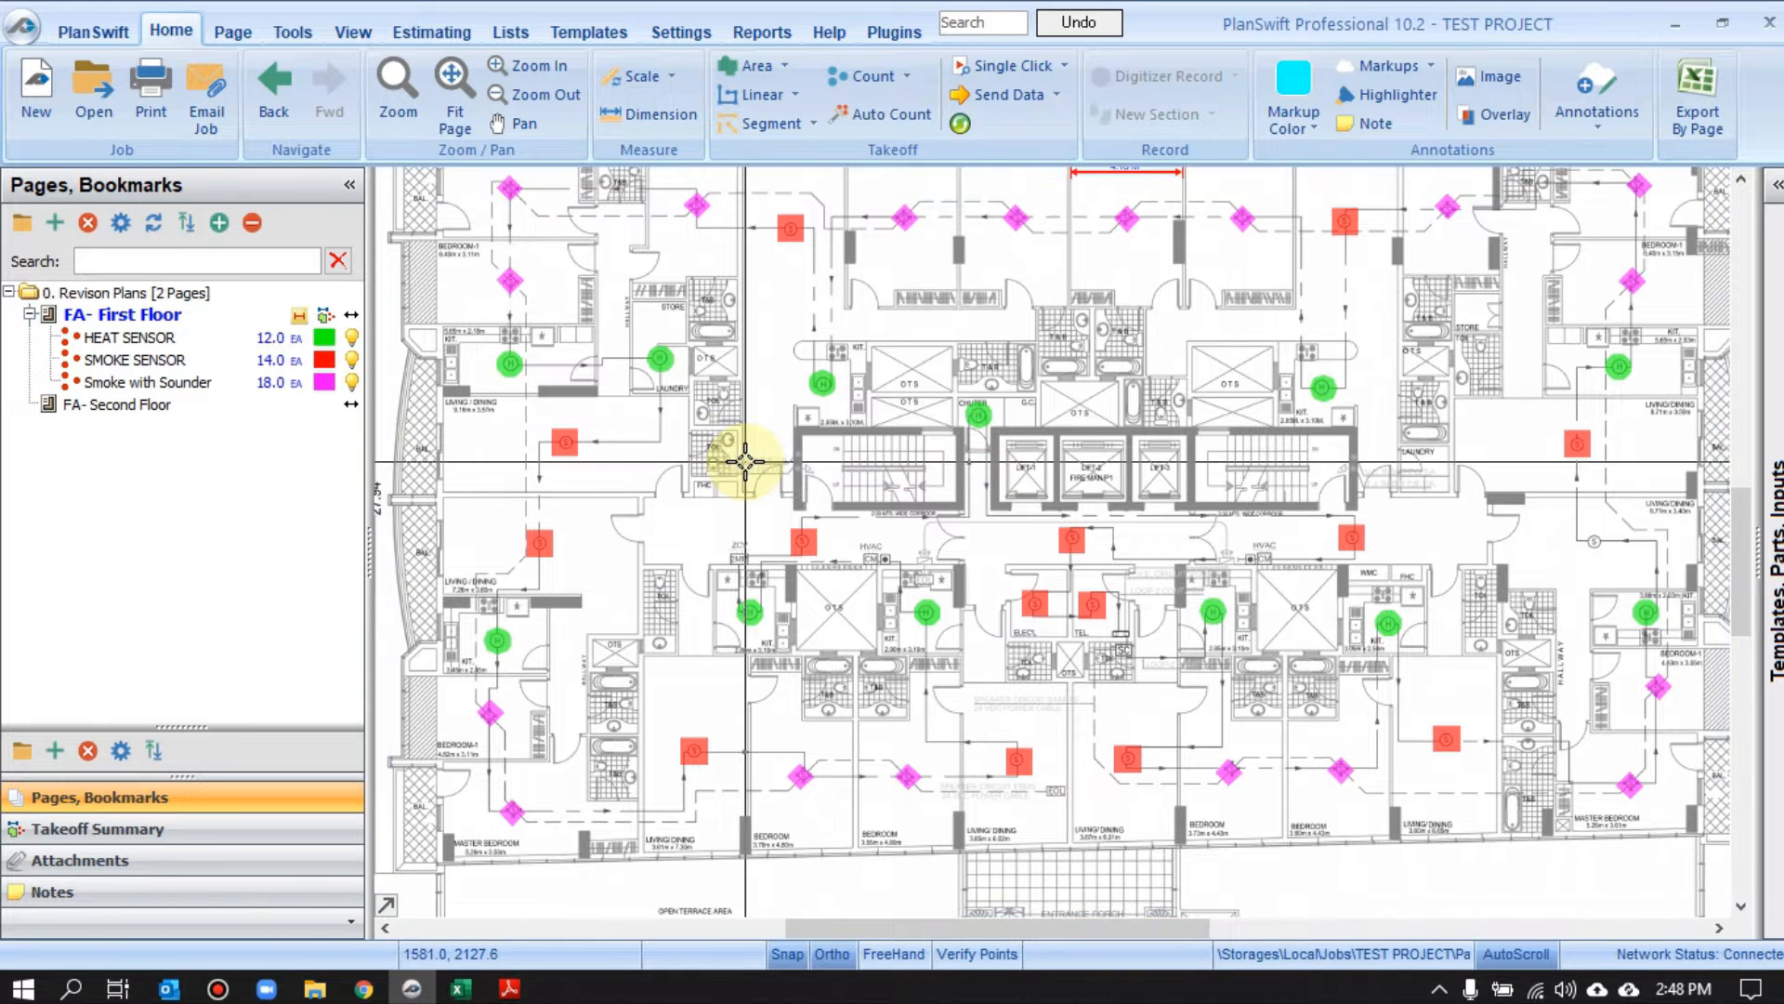
Check the central corridor on the plan for multi sensors and set the Multi Sensor quantity to 0 in the Excel BOQ
{"action": "left_click", "coordinate": [261, 407]}
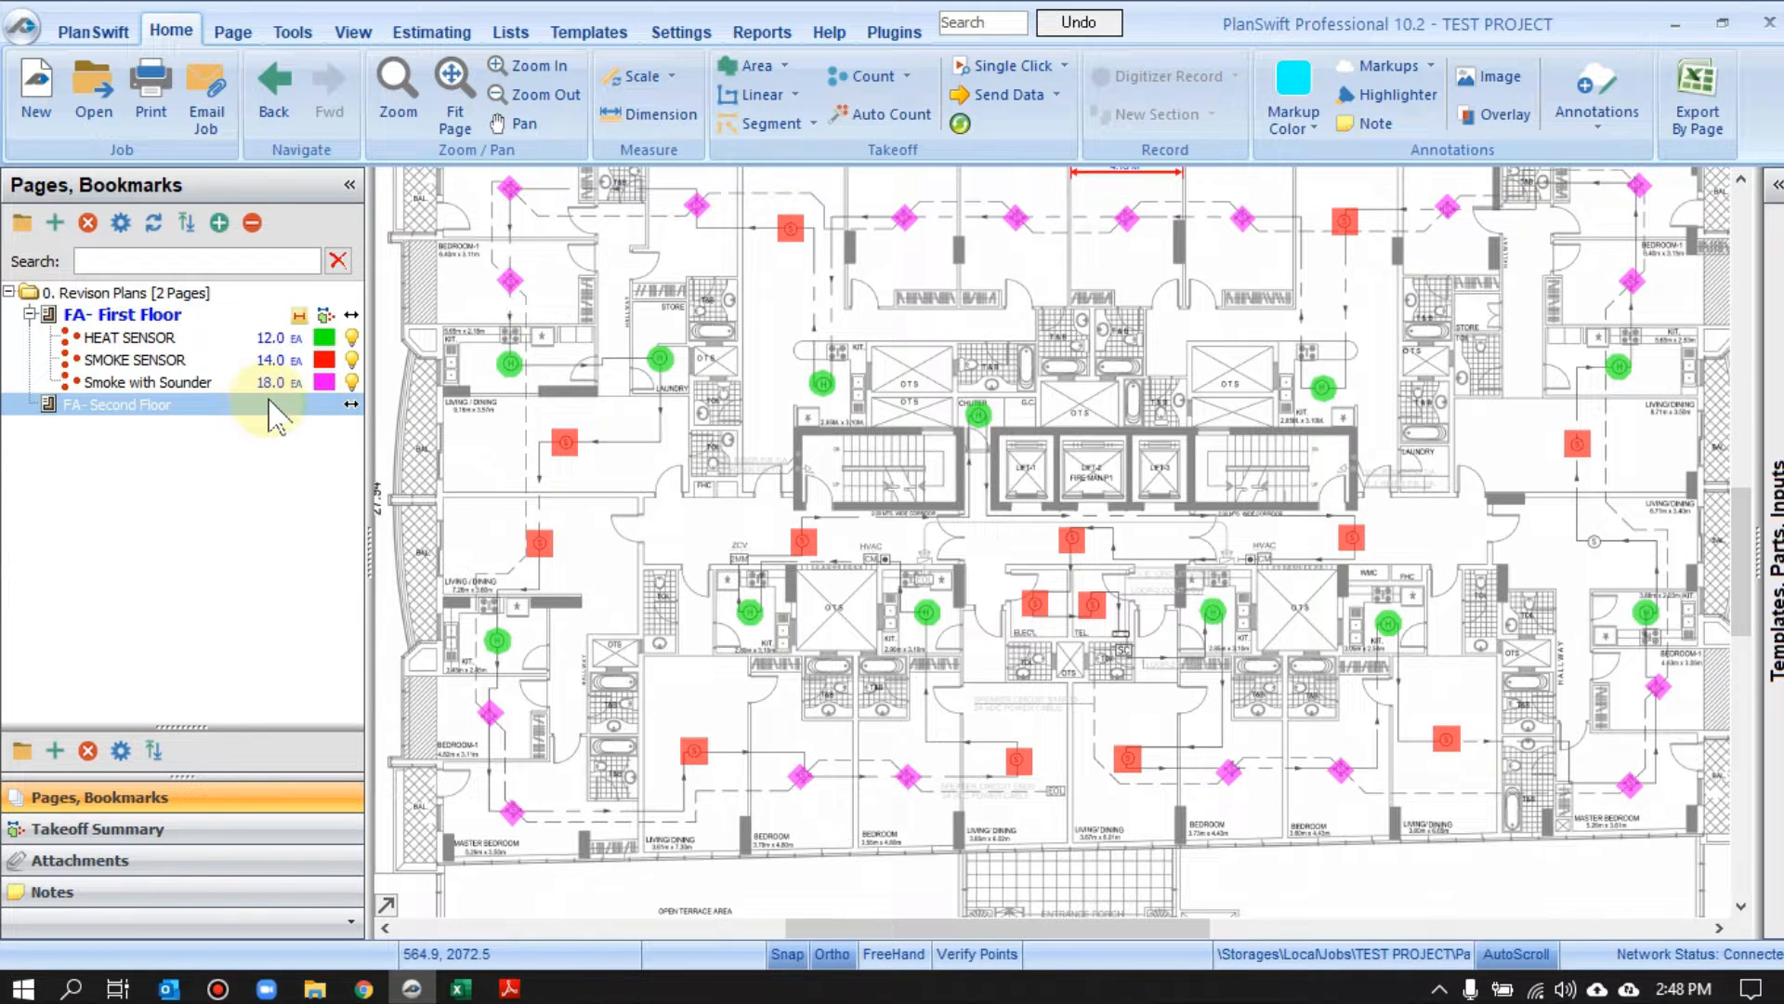
{"action": "left_click", "coordinate": [459, 988]}
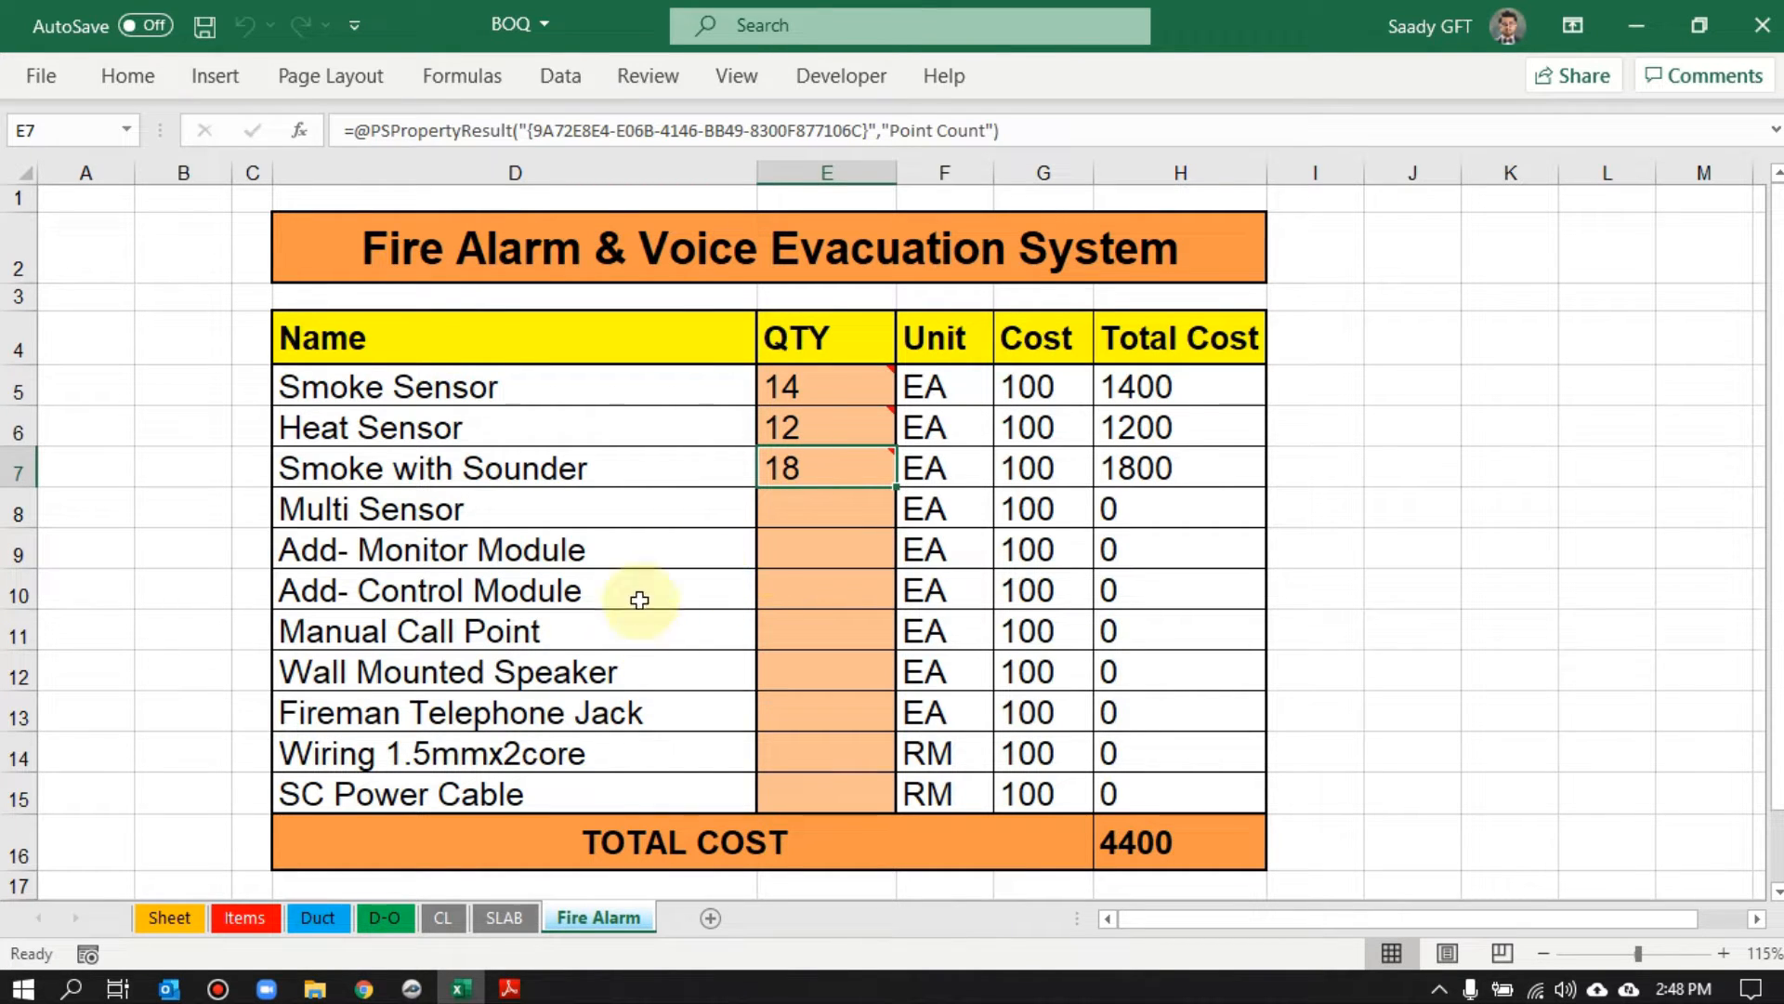
{"action": "left_click", "coordinate": [411, 987]}
{"action": "scroll", "coordinate": [638, 410], "scroll_direction": "up", "scroll_amount": 3}
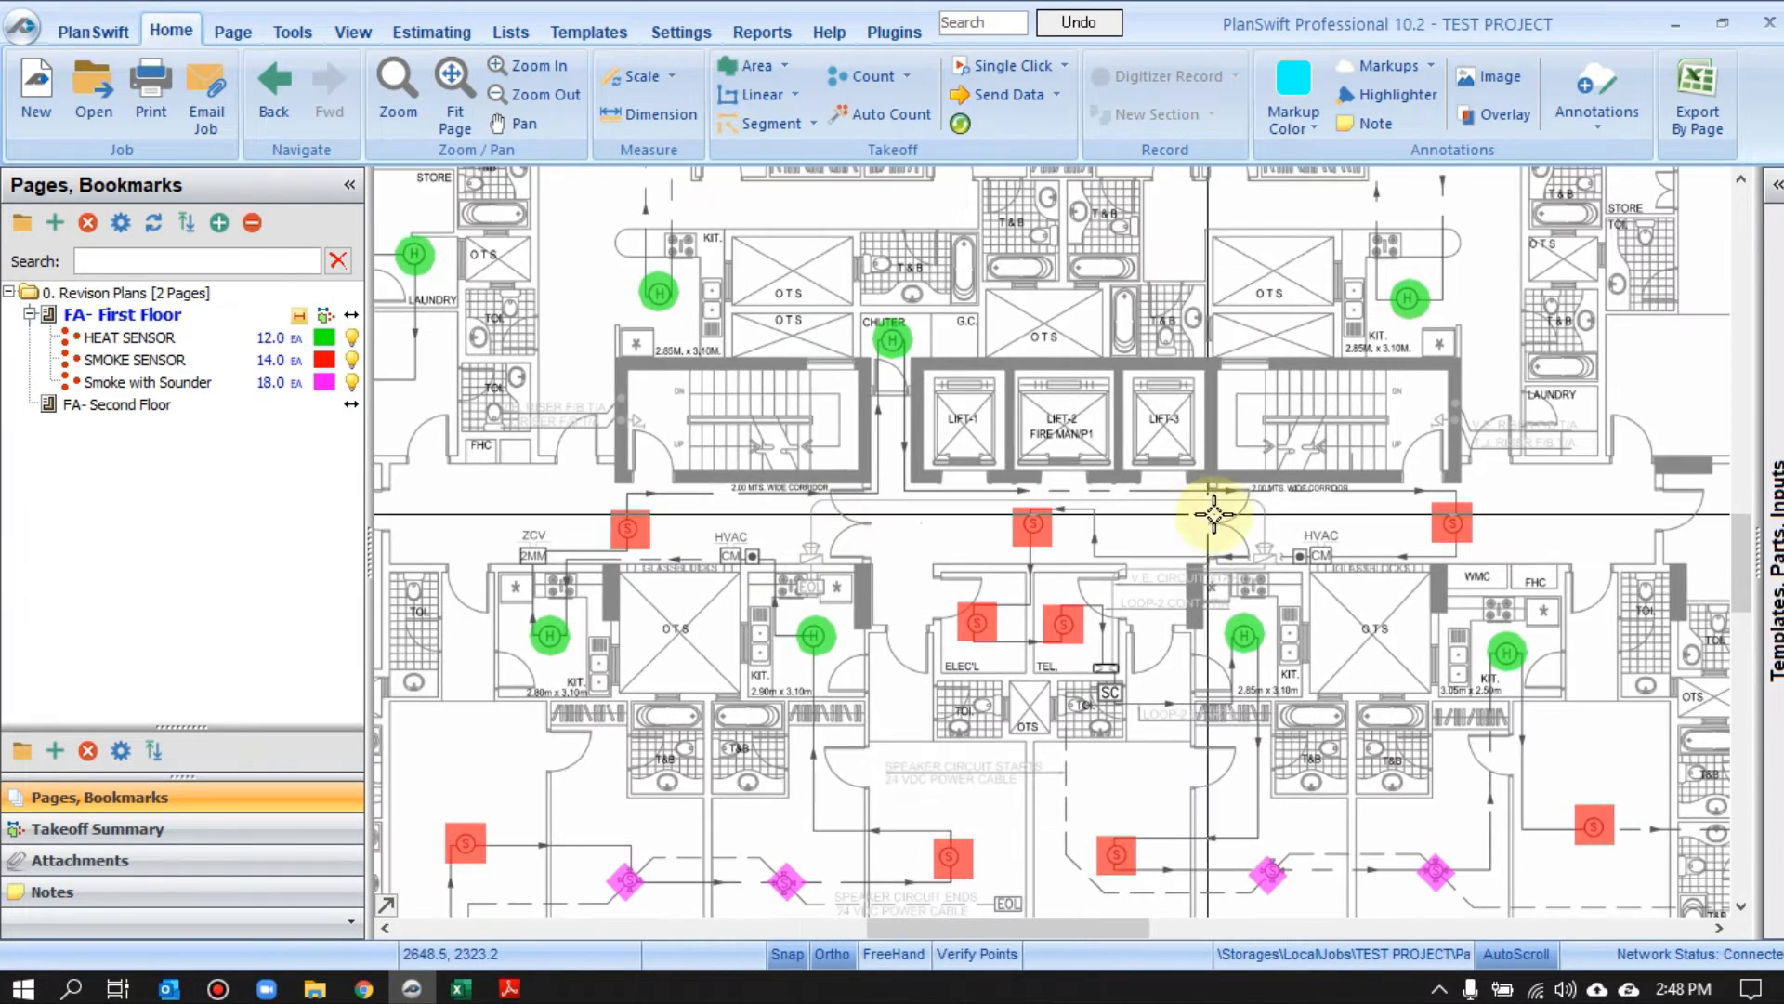
{"action": "scroll", "coordinate": [1214, 514], "scroll_direction": "down", "scroll_amount": 2}
{"action": "left_click", "coordinate": [459, 988]}
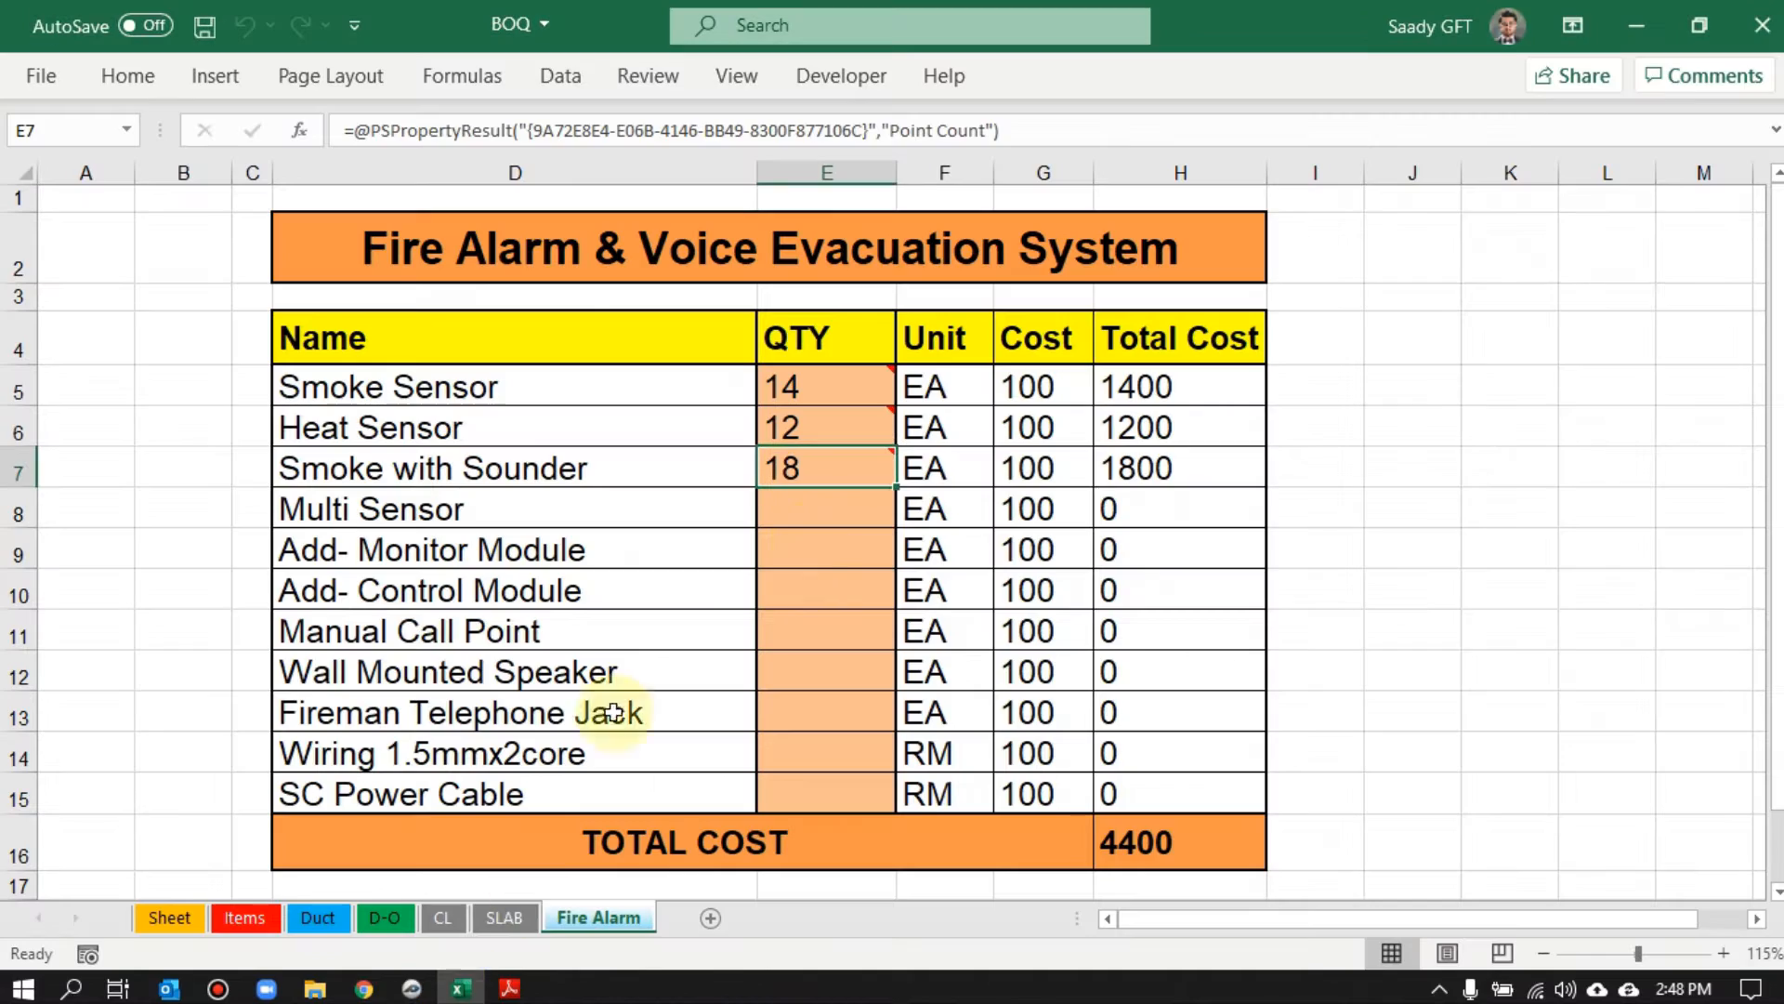
{"action": "left_click", "coordinate": [823, 511]}
{"action": "key", "text": "Return"}
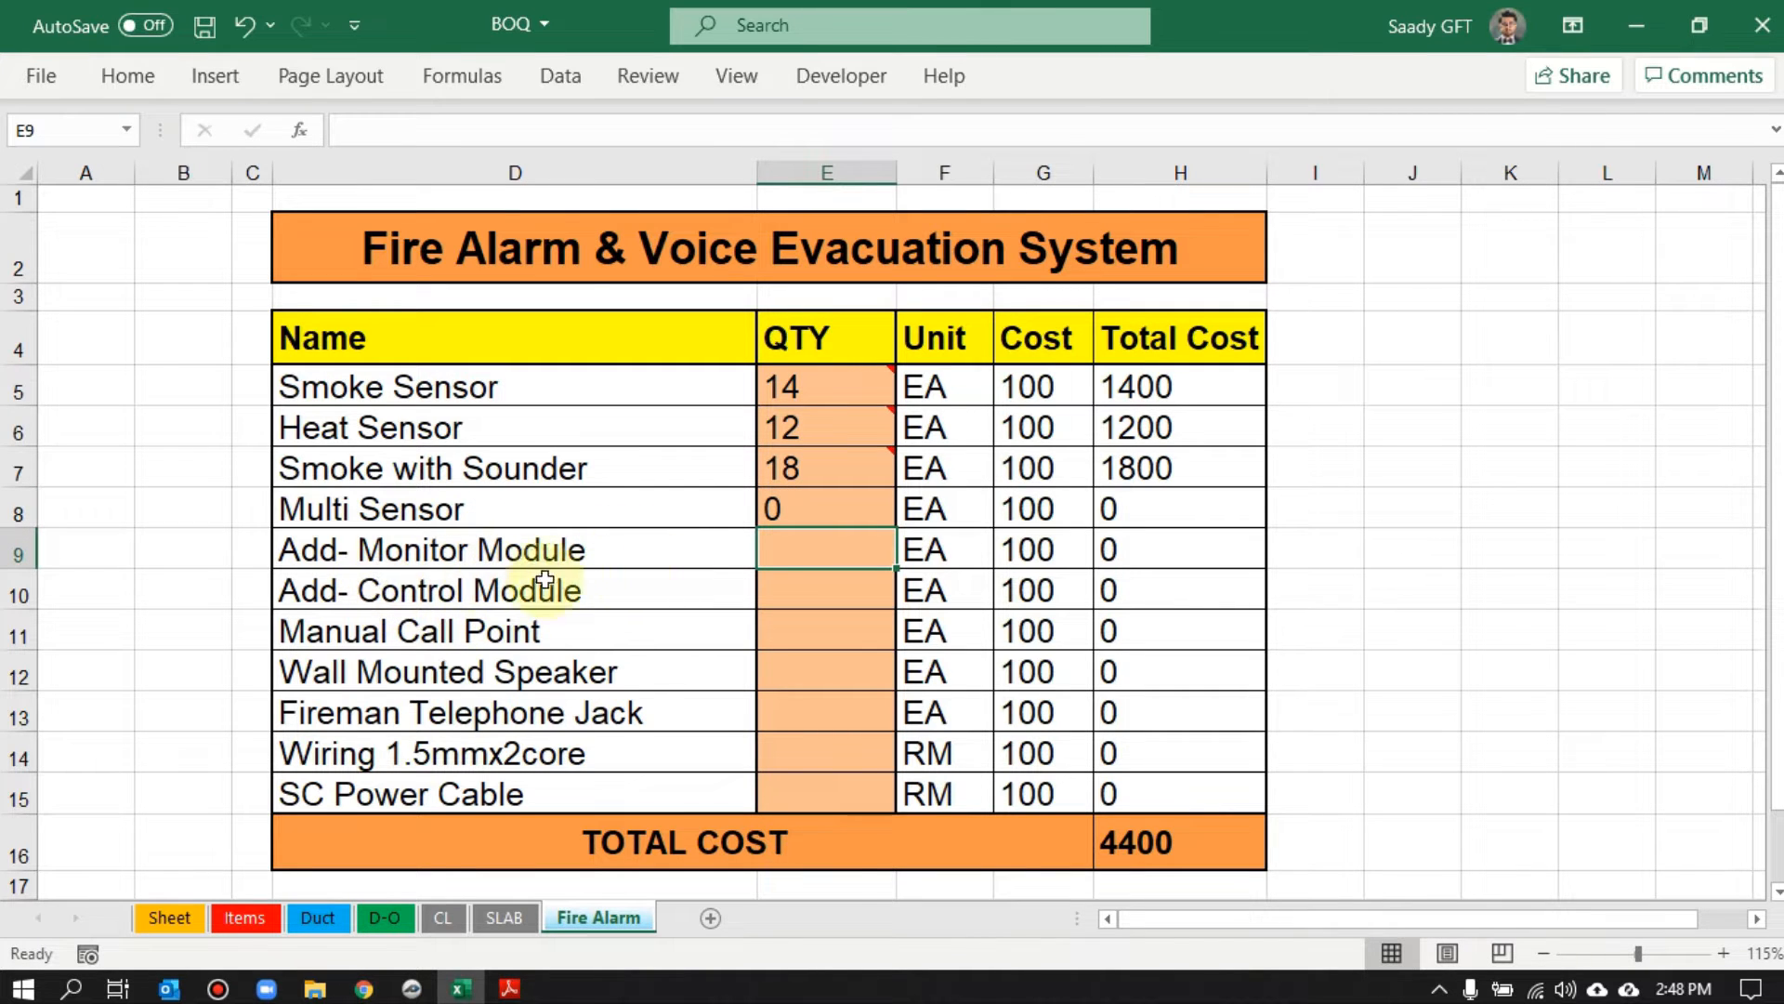
Check the modules on the PlanSwift plan and set the Excel BOQ quantities to 5 for Add- Monitor Module and 3 for Add- Control Module
{"action": "left_click", "coordinate": [459, 980]}
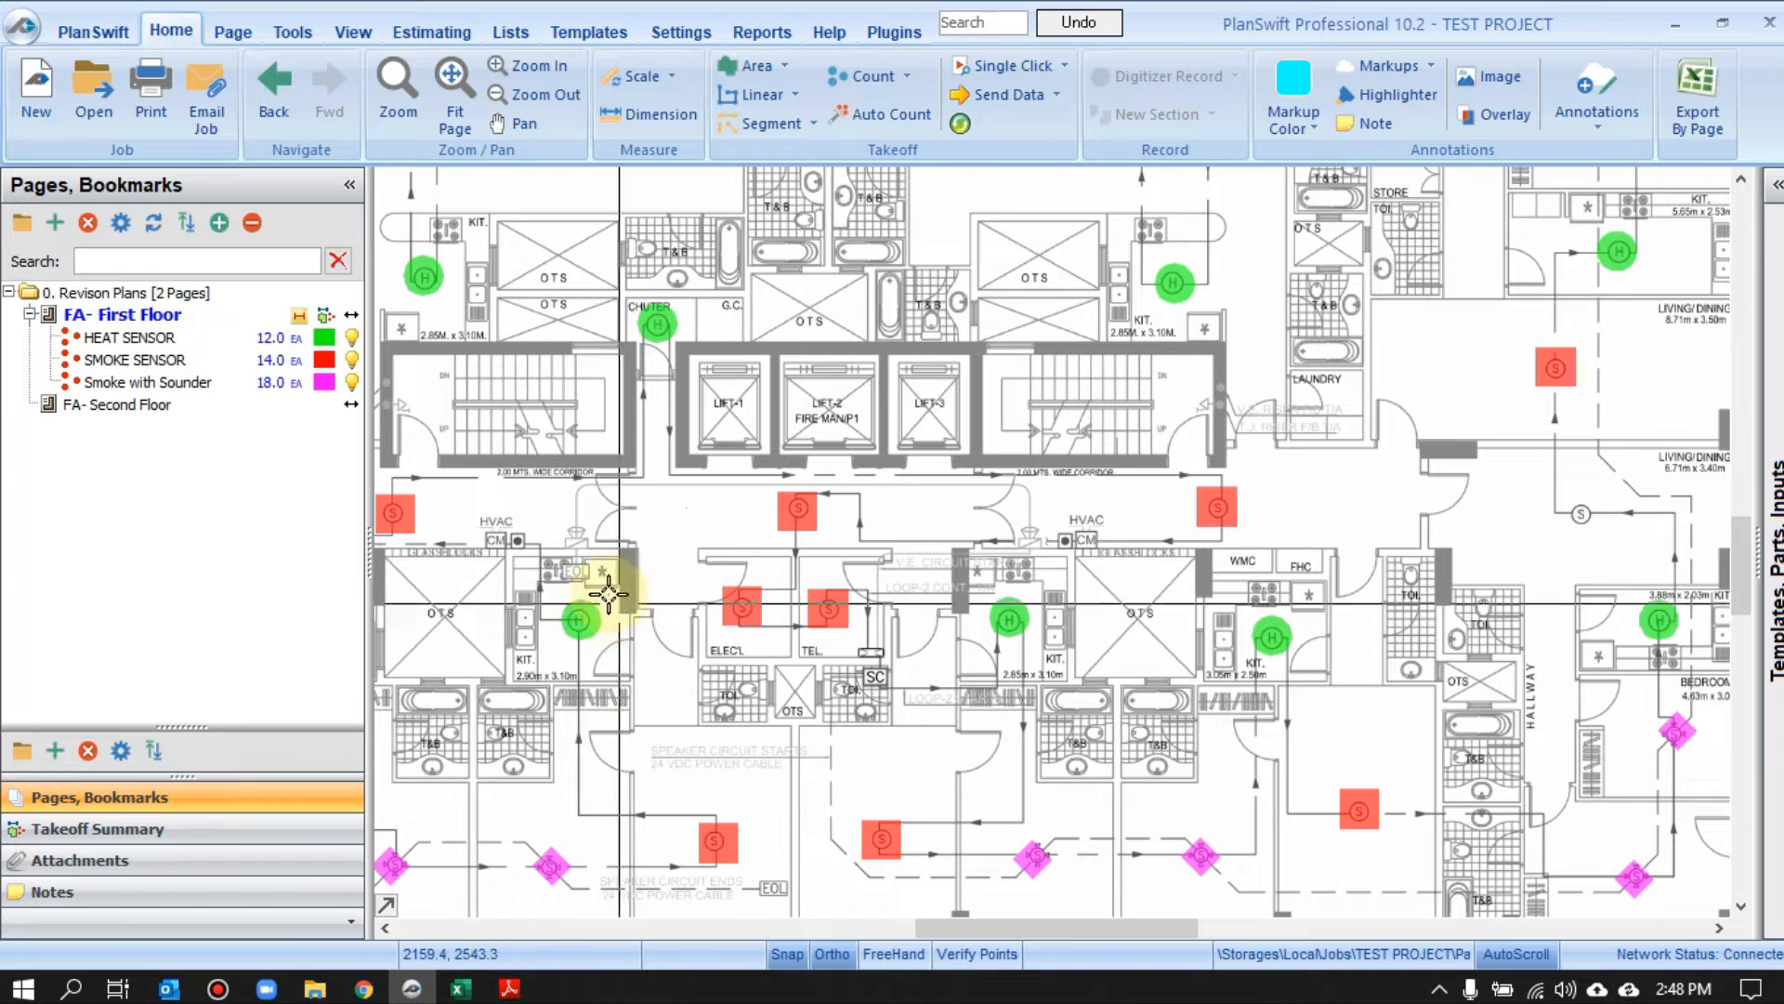
{"action": "scroll", "coordinate": [595, 604], "scroll_direction": "up", "scroll_amount": 3}
{"action": "left_click", "coordinate": [460, 988]}
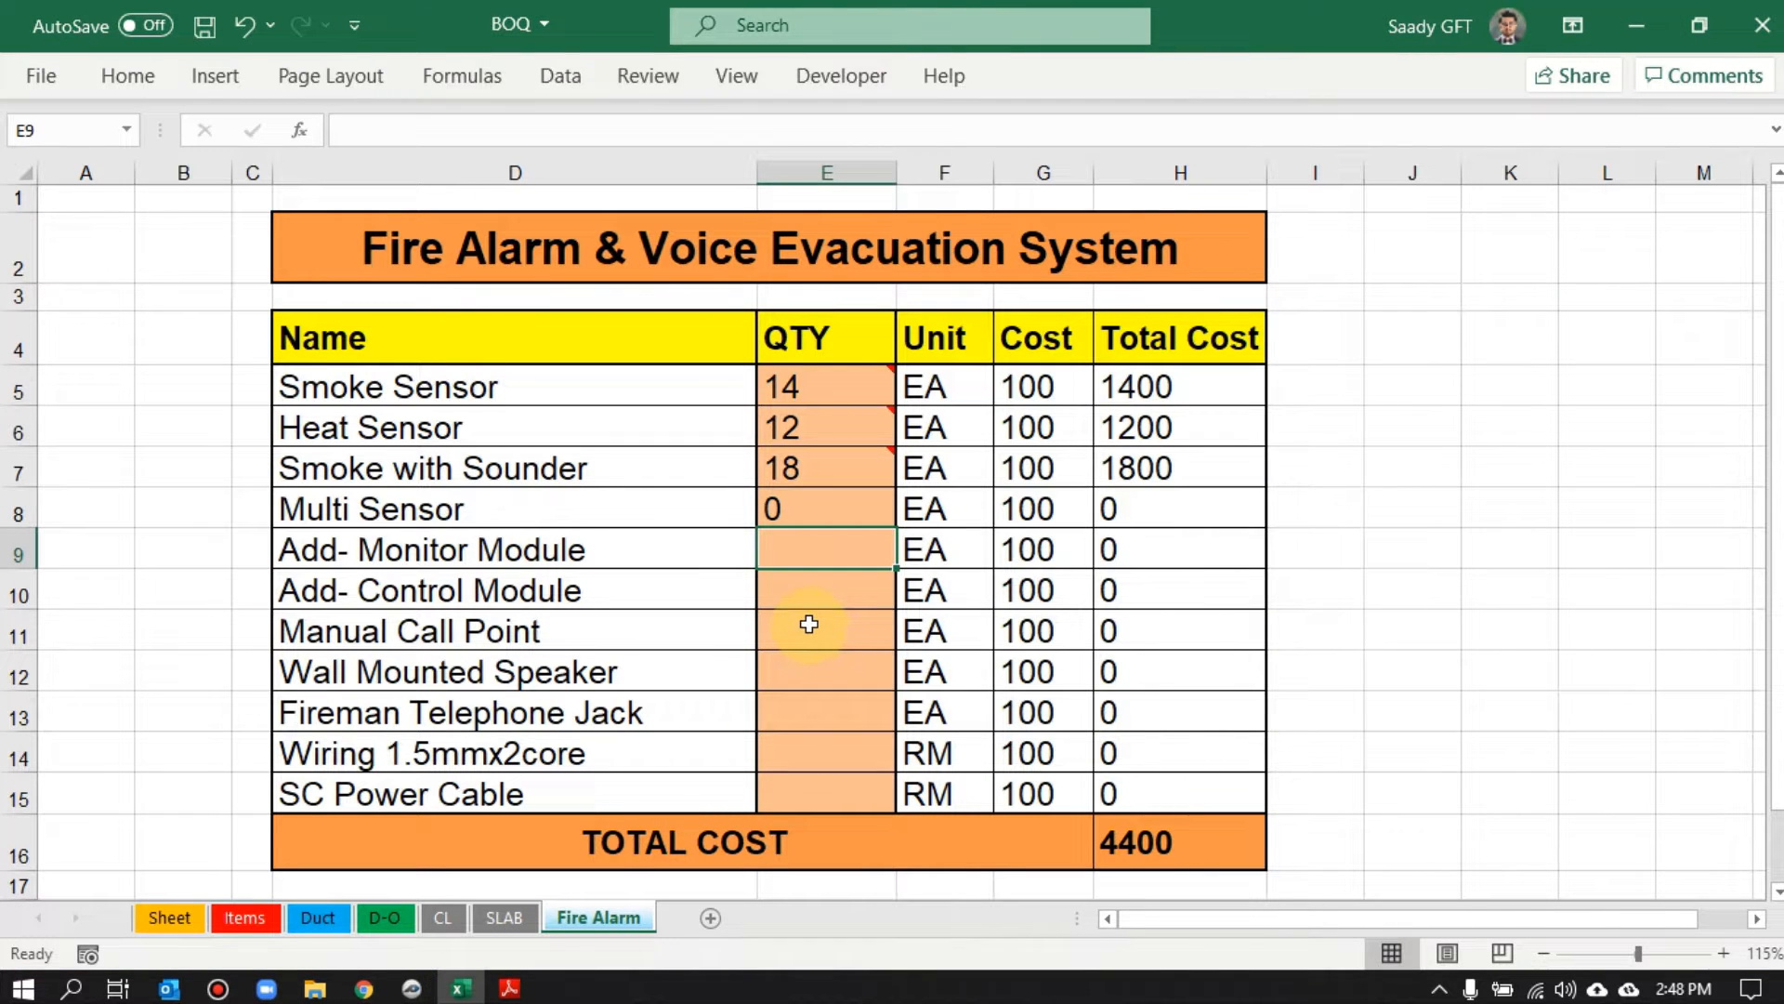
{"action": "type", "text": "5"}
{"action": "key", "text": "Return"}
{"action": "type", "text": "3"}
{"action": "key", "text": "Return"}
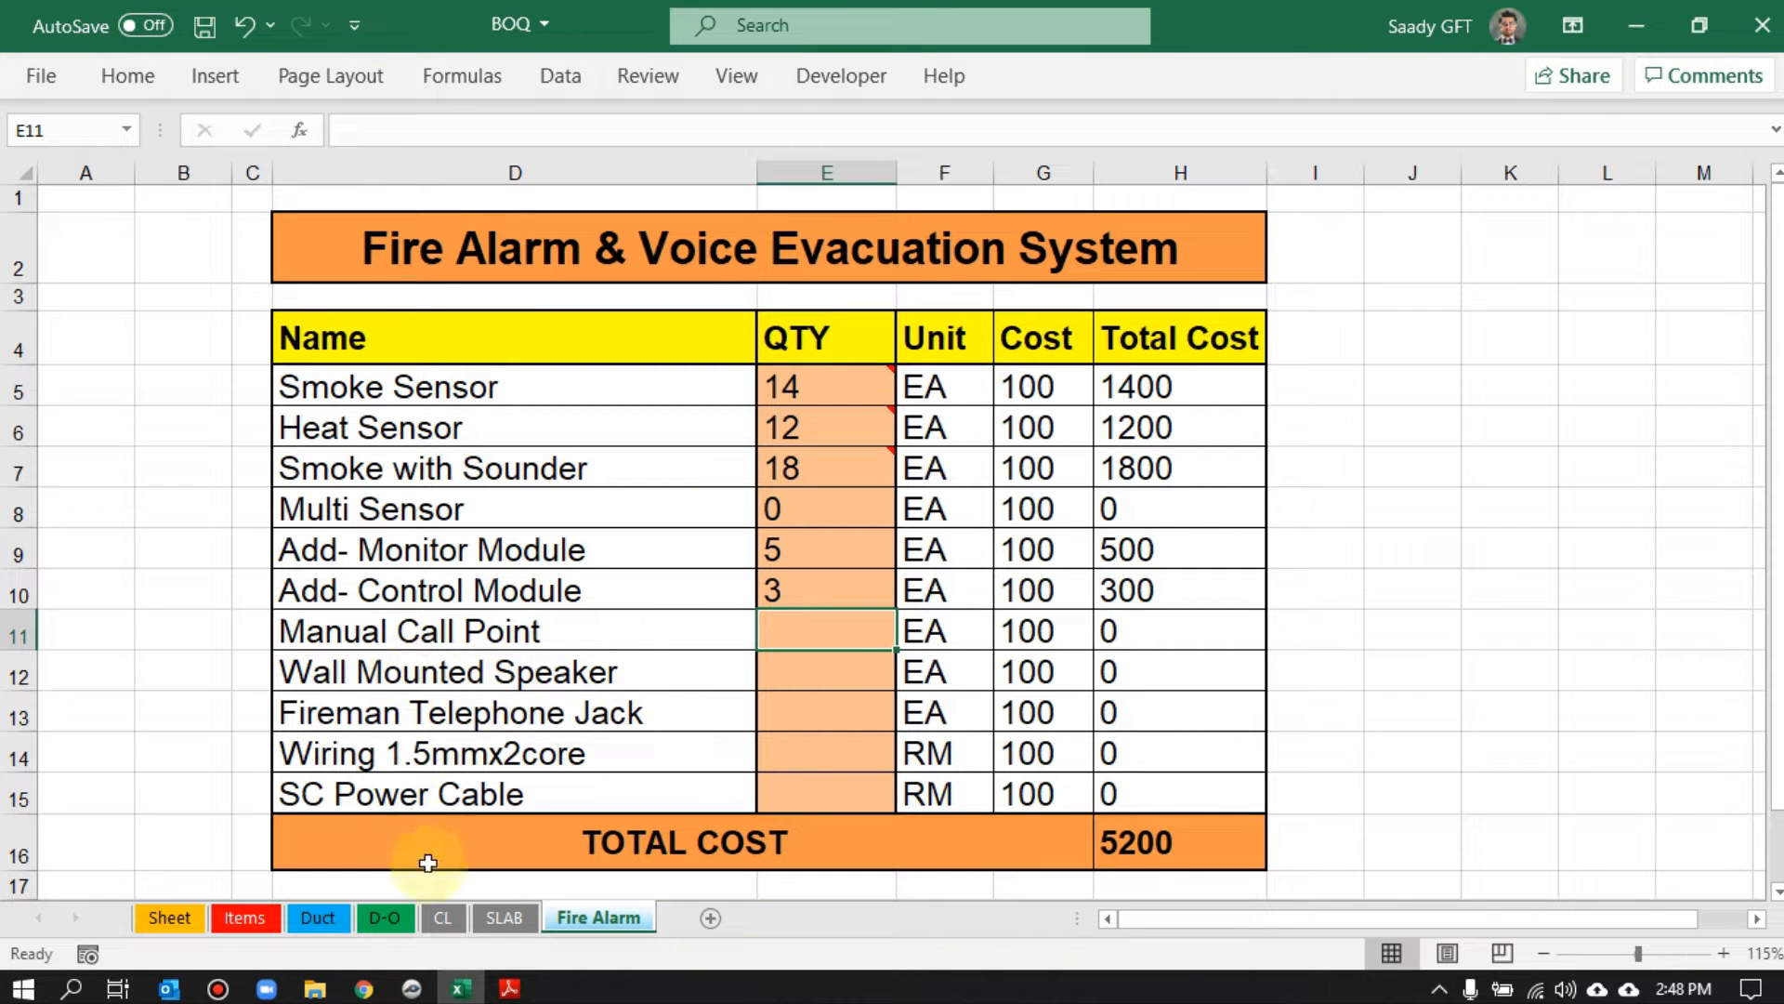
Check the corridor on the plan and fill the Wall Mounted Speaker and Fireman Telephone Jack name cells in Excel with pink
{"action": "left_click", "coordinate": [412, 989]}
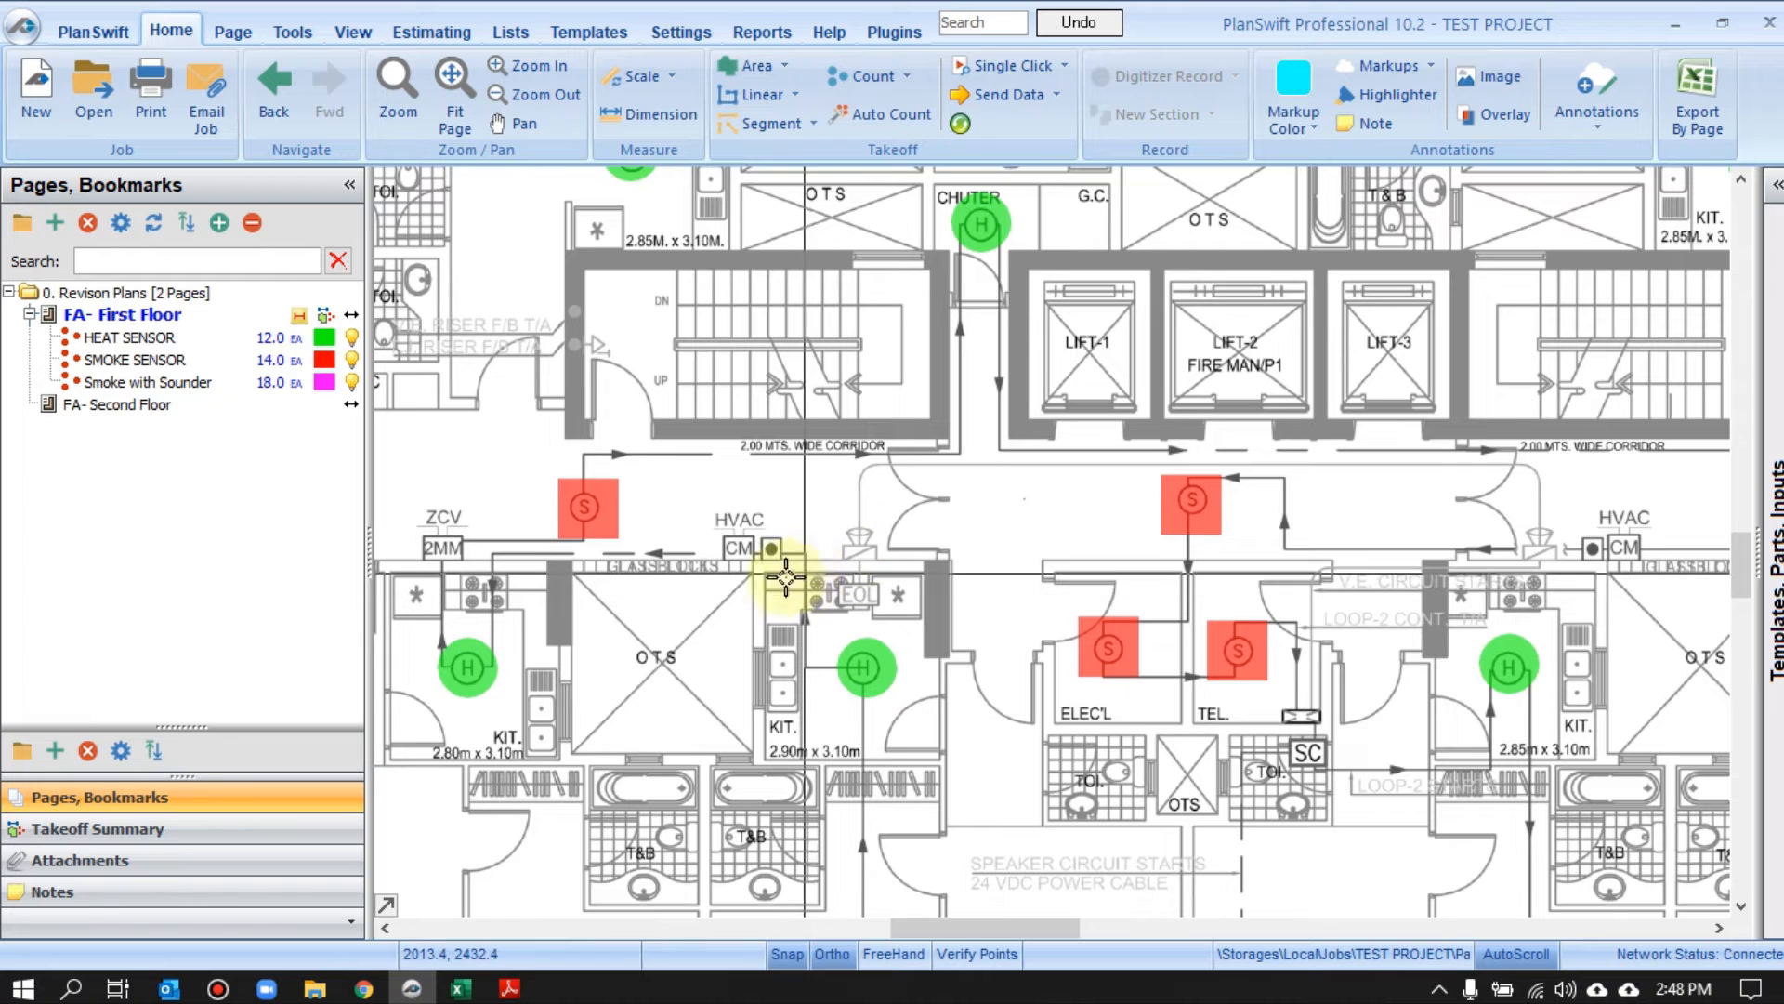
{"action": "left_click", "coordinate": [458, 988]}
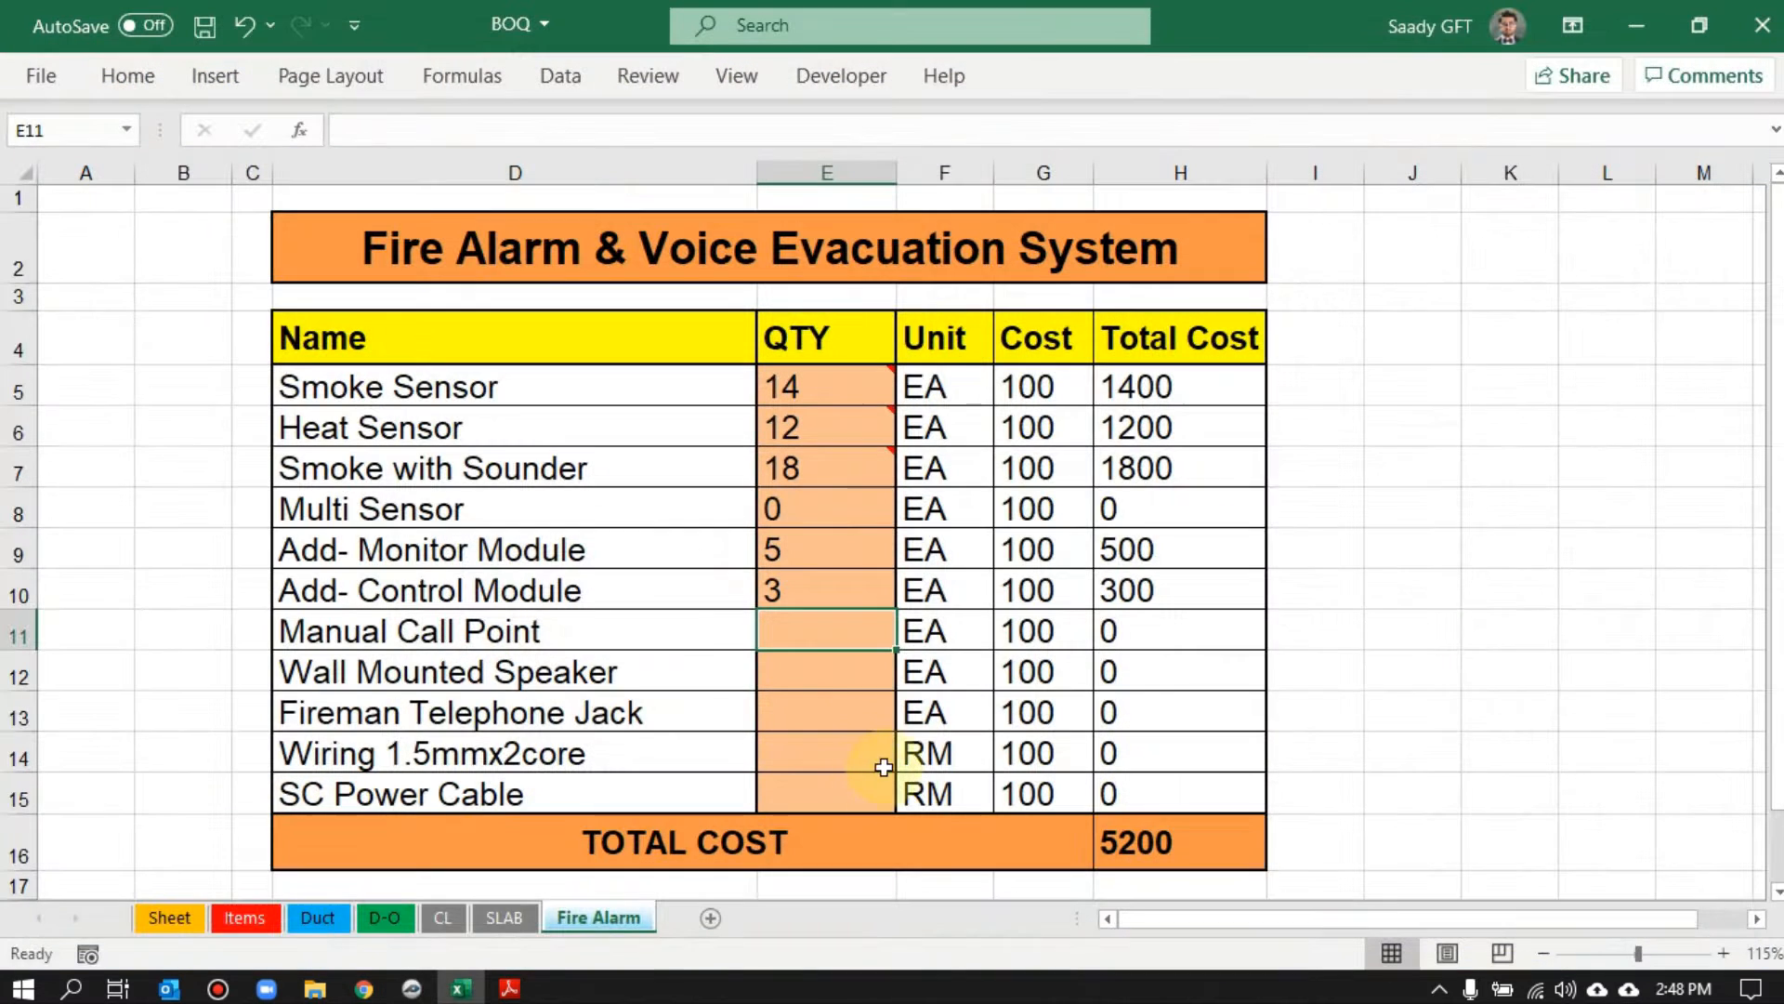
{"action": "left_click_drag", "start_coordinate": [651, 684], "coordinate": [559, 715]}
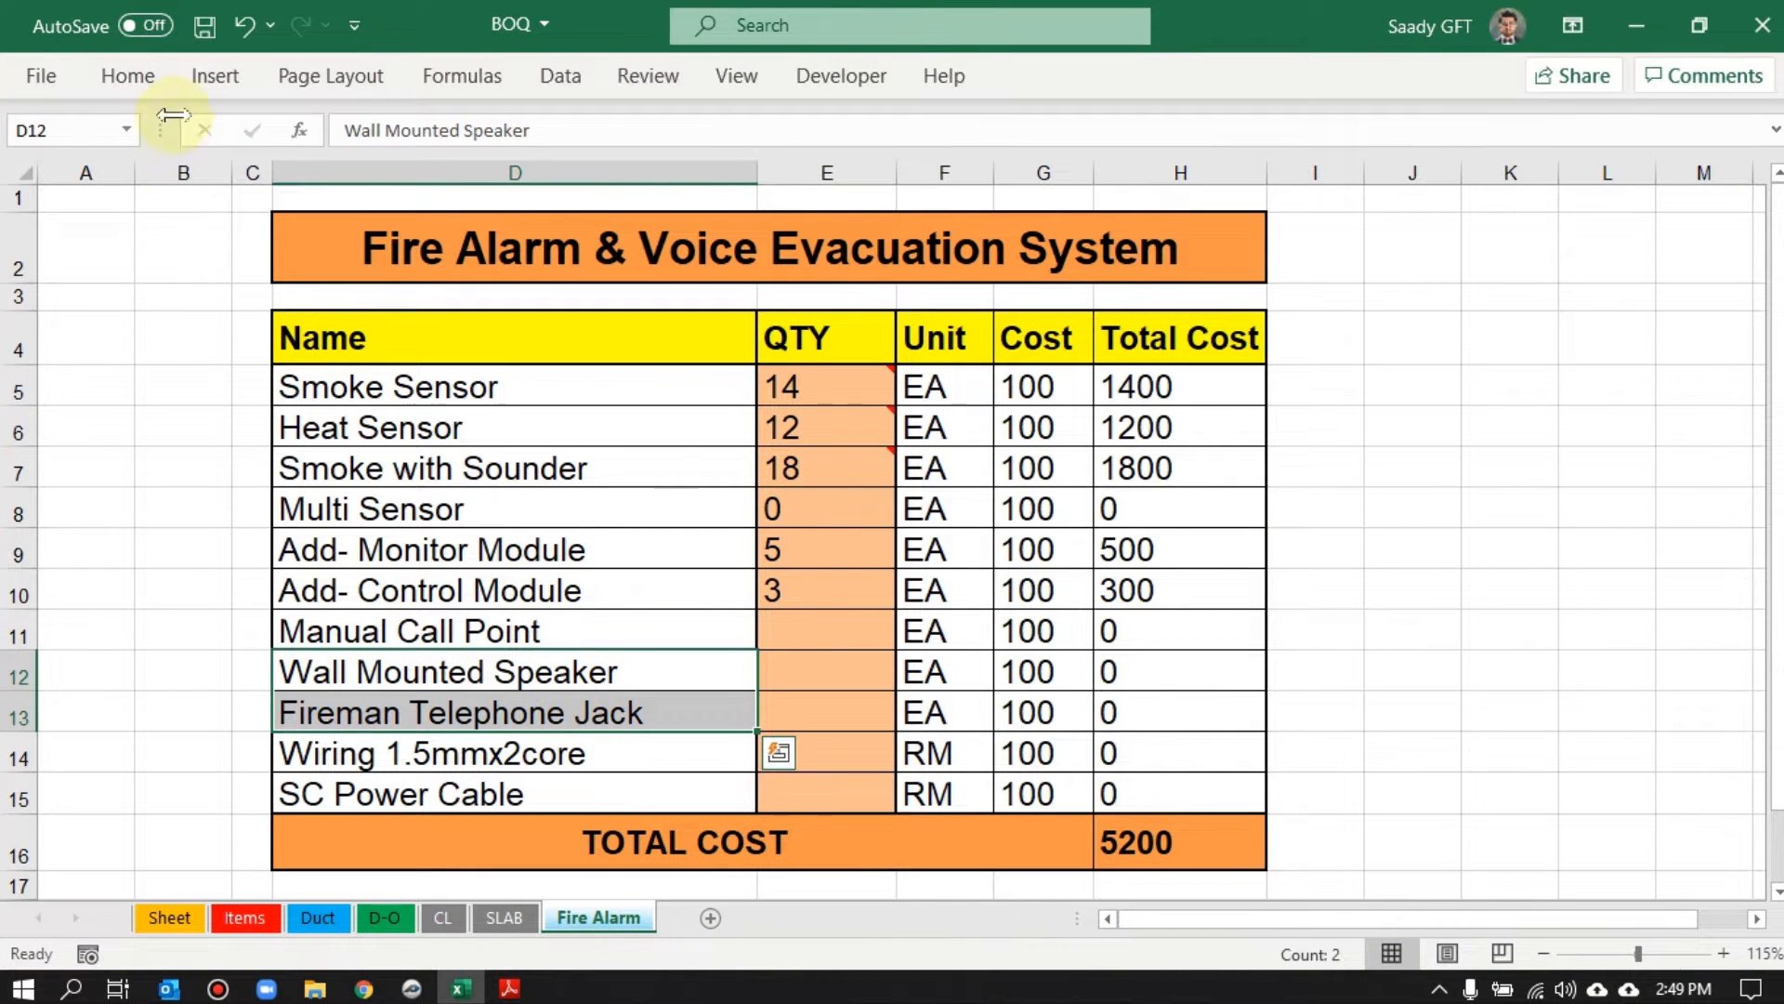
{"action": "left_click", "coordinate": [130, 76]}
{"action": "left_click", "coordinate": [381, 183]}
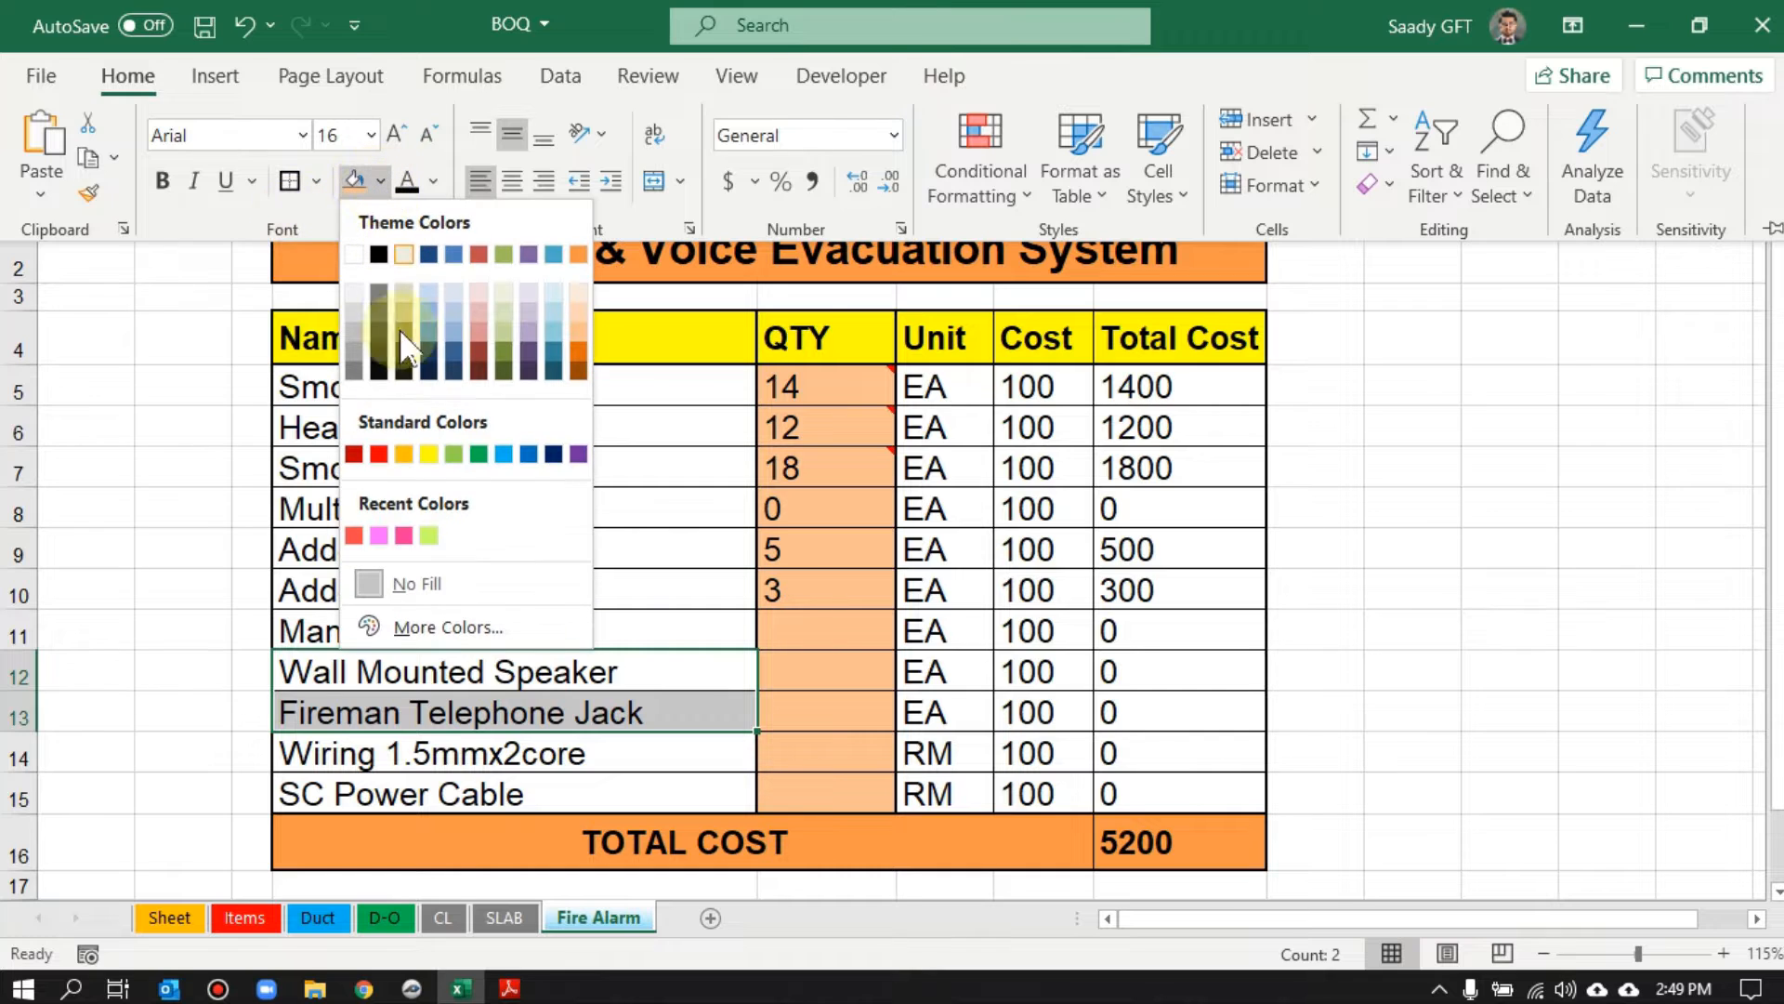
{"action": "left_click", "coordinate": [371, 531]}
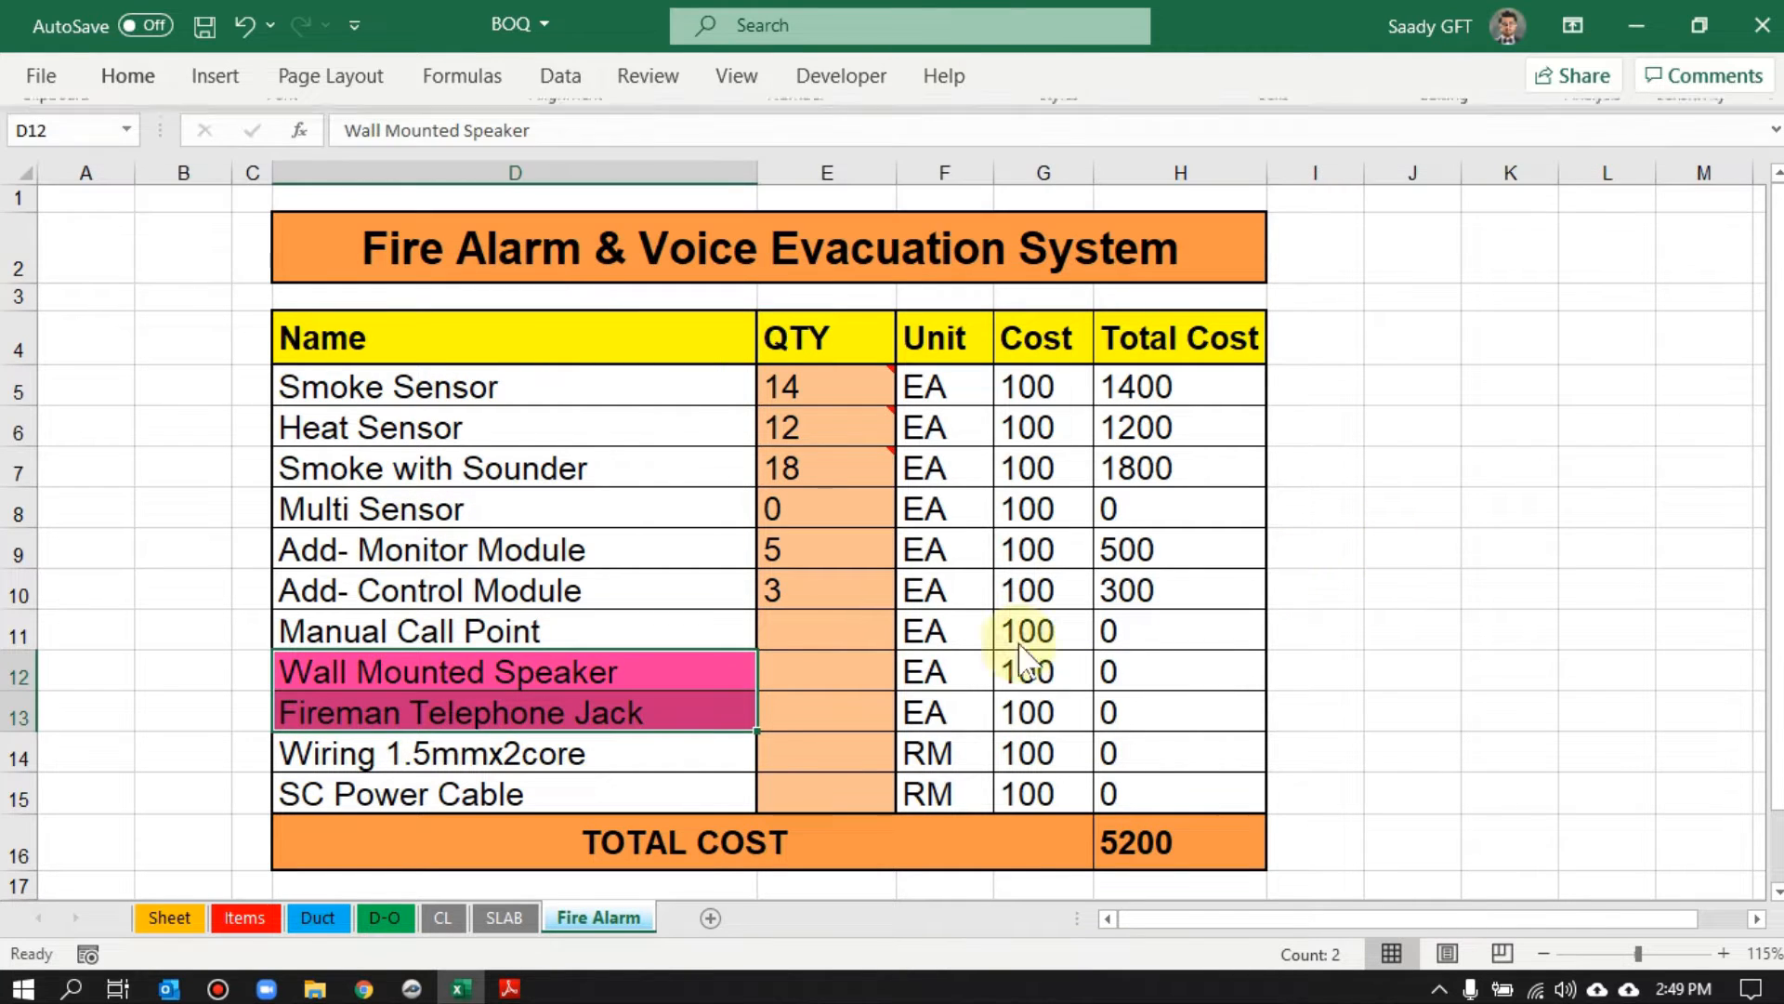
From QTY cell E12, create a linked PlanSwift count named VE- Wall M-Speaker with scaled 1 by 1, solid magenta squares
{"action": "left_click", "coordinate": [852, 692]}
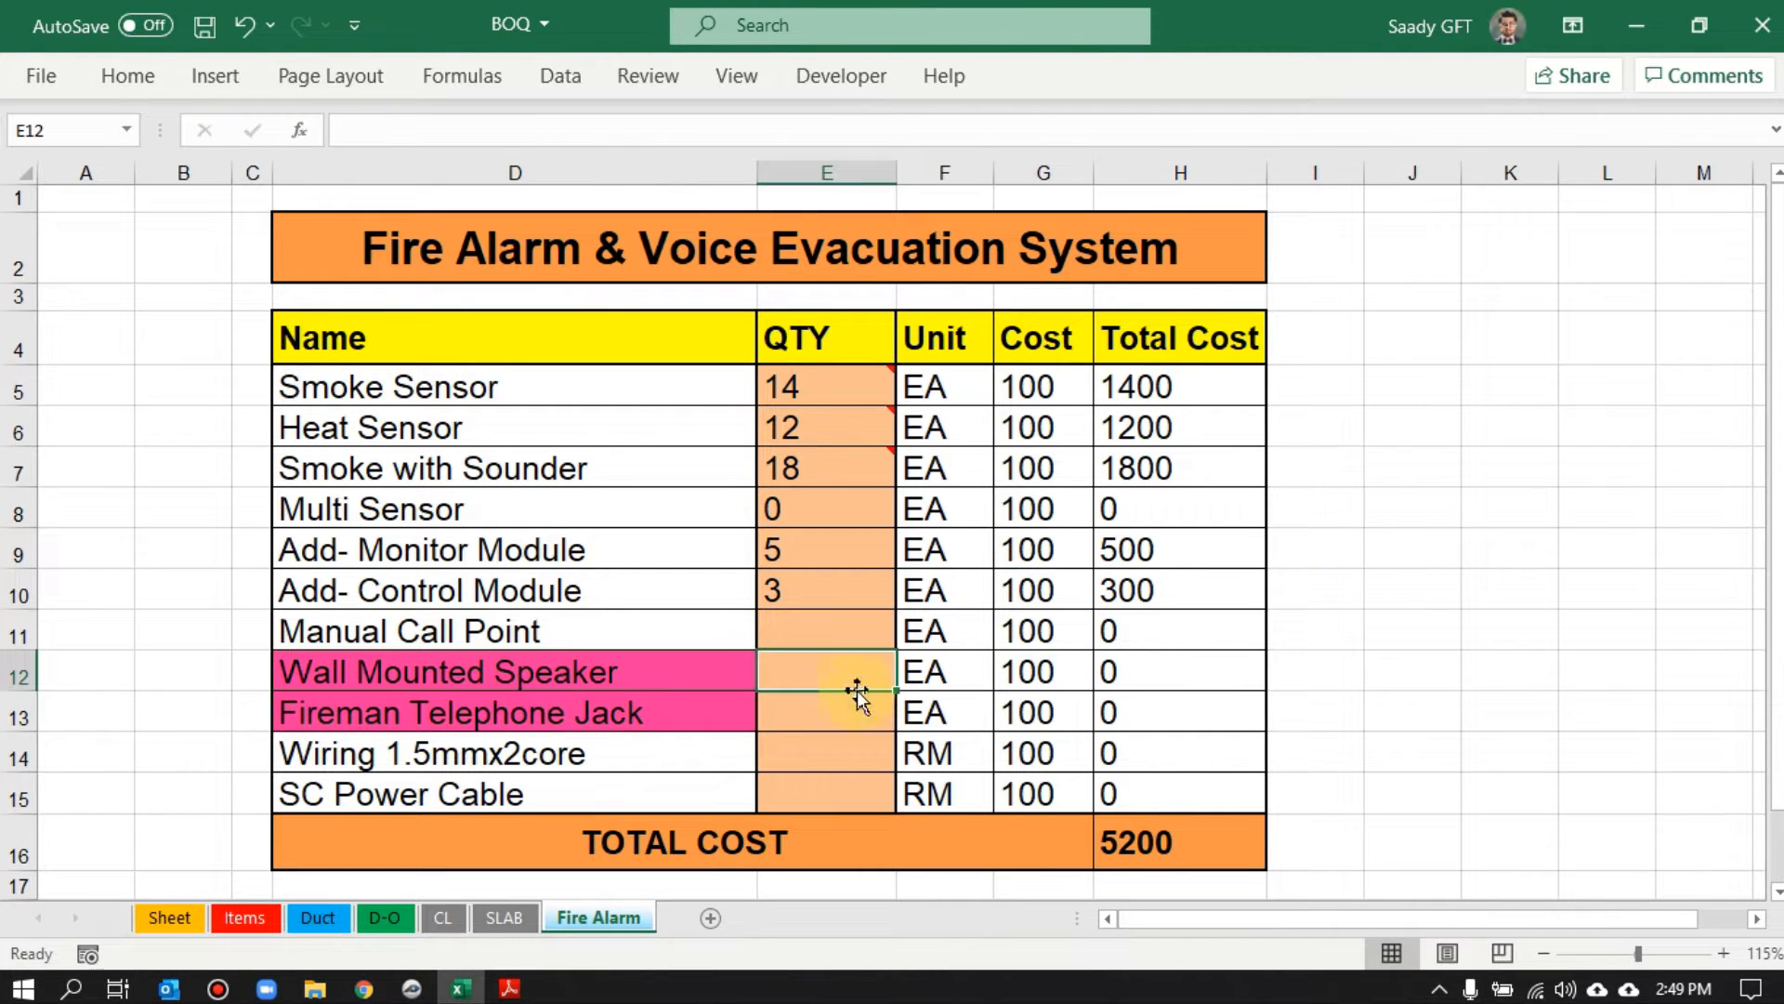
{"action": "right_click", "coordinate": [845, 669]}
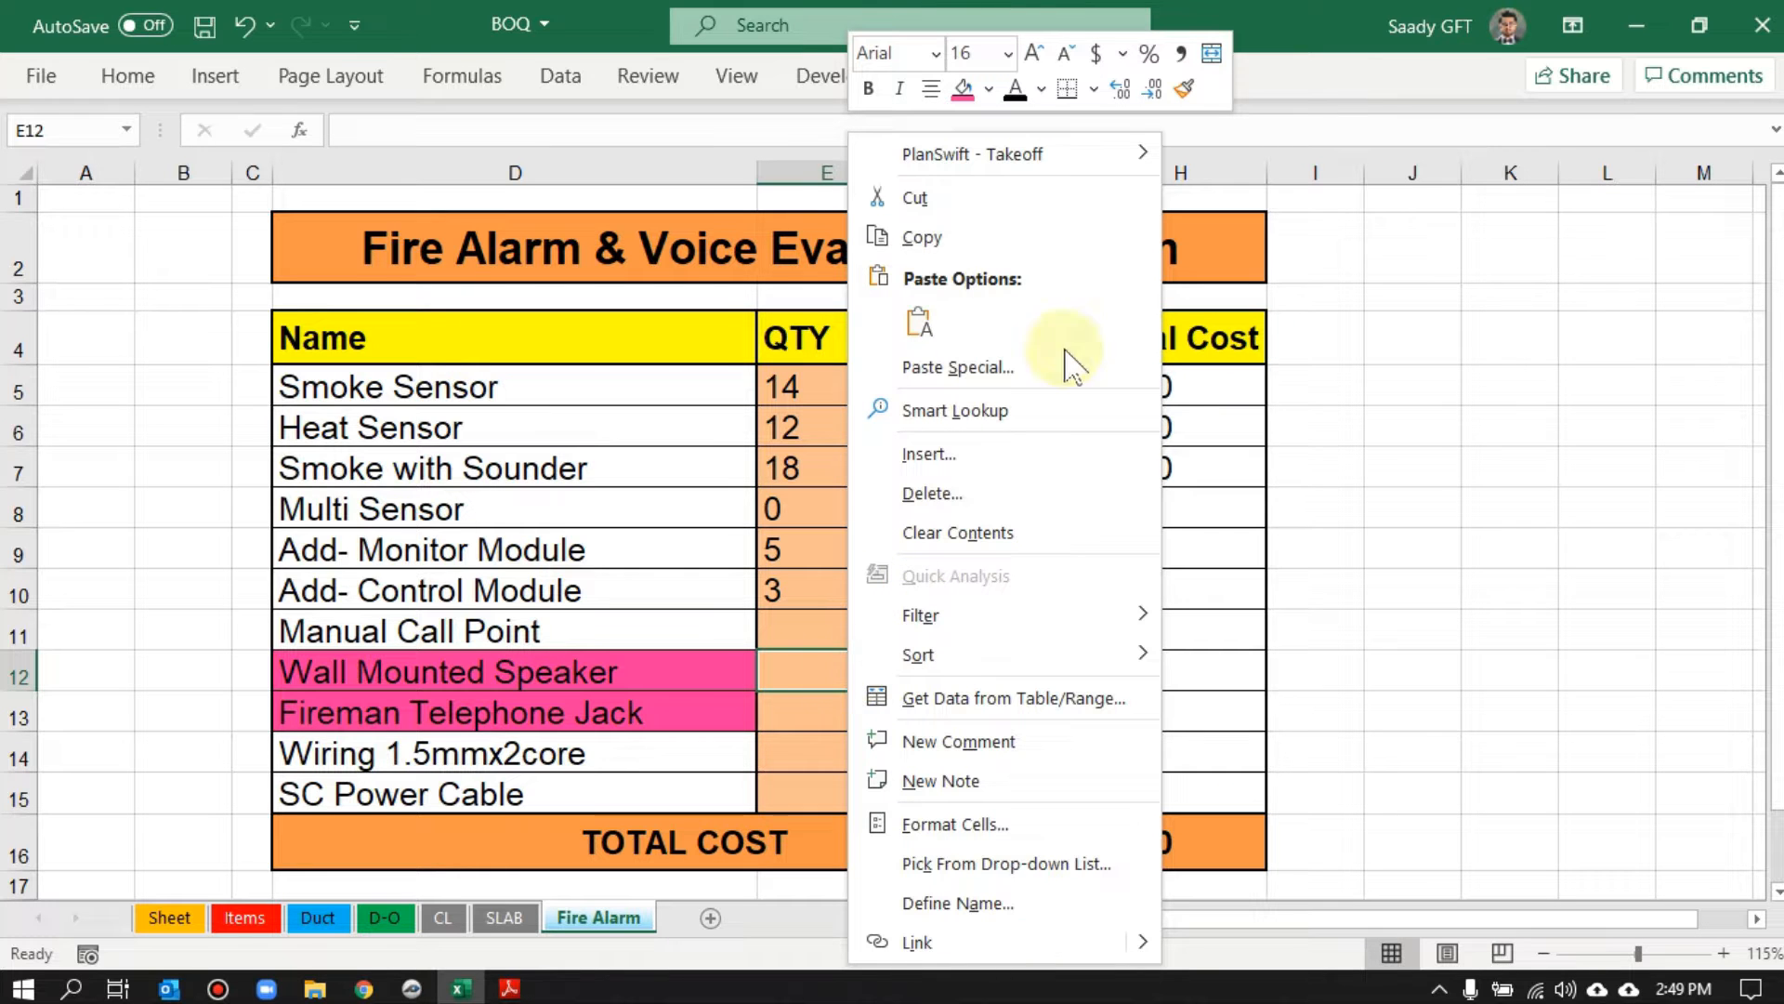
{"action": "mouse_move", "coordinate": [1108, 160]}
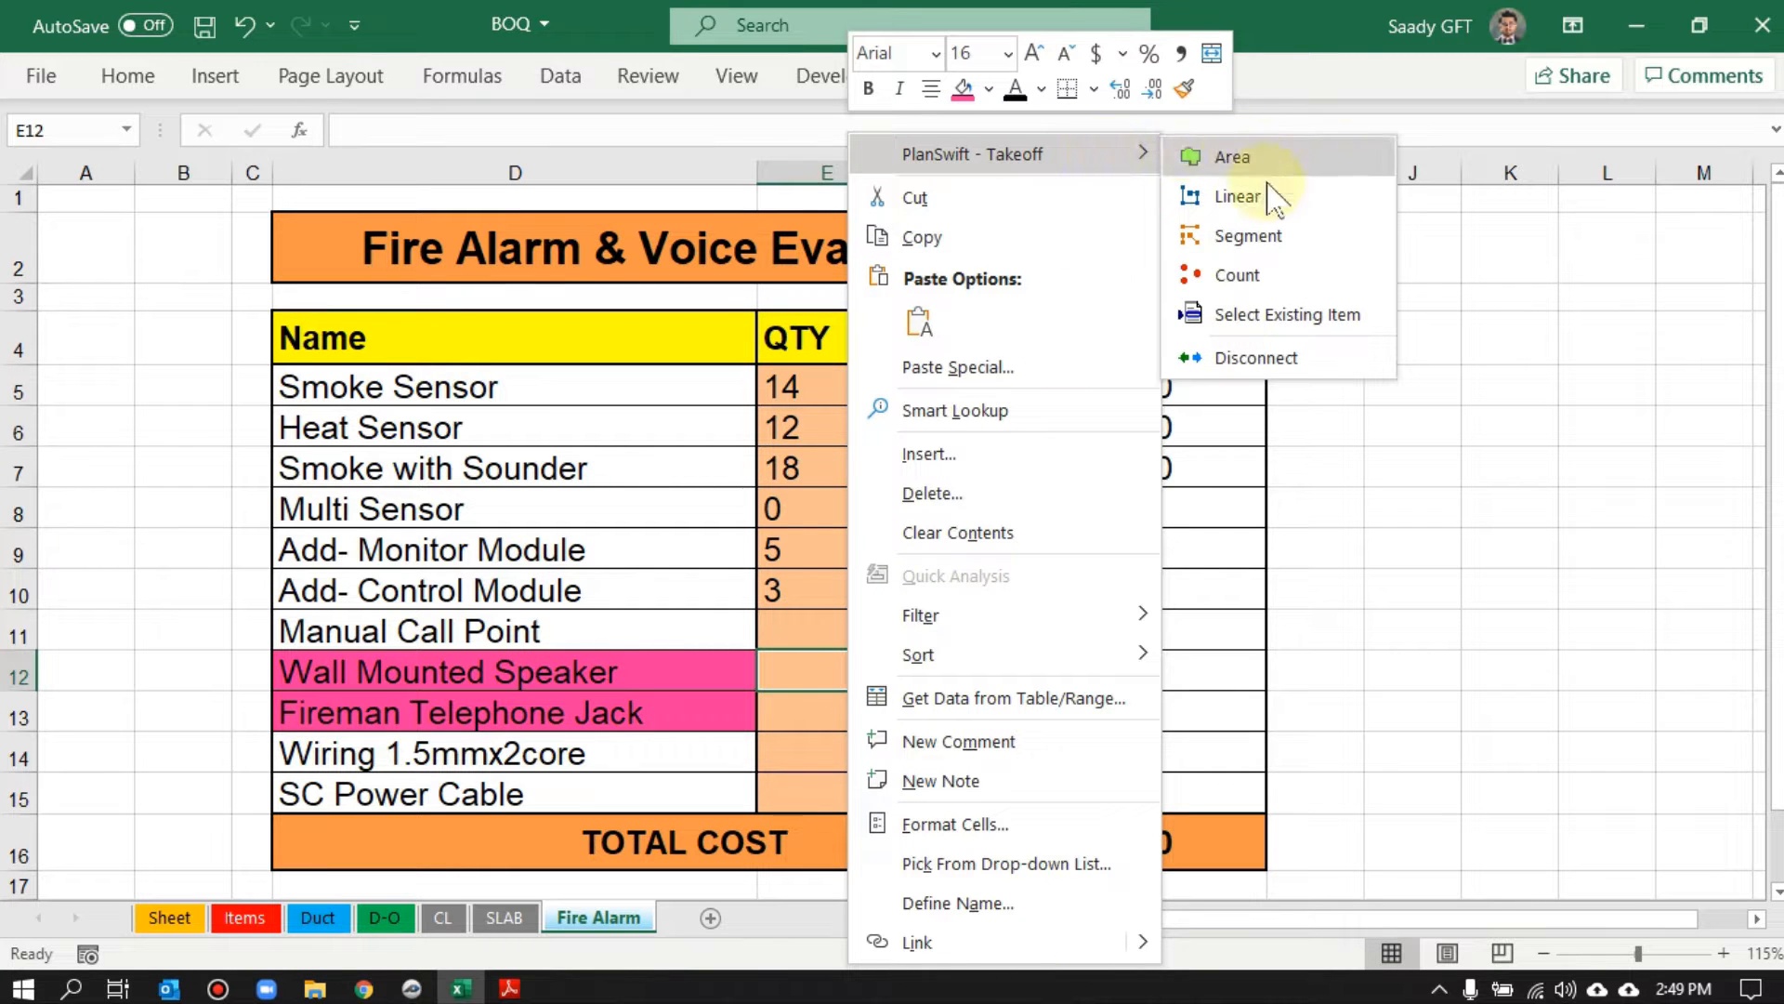
{"action": "left_click", "coordinate": [1246, 275]}
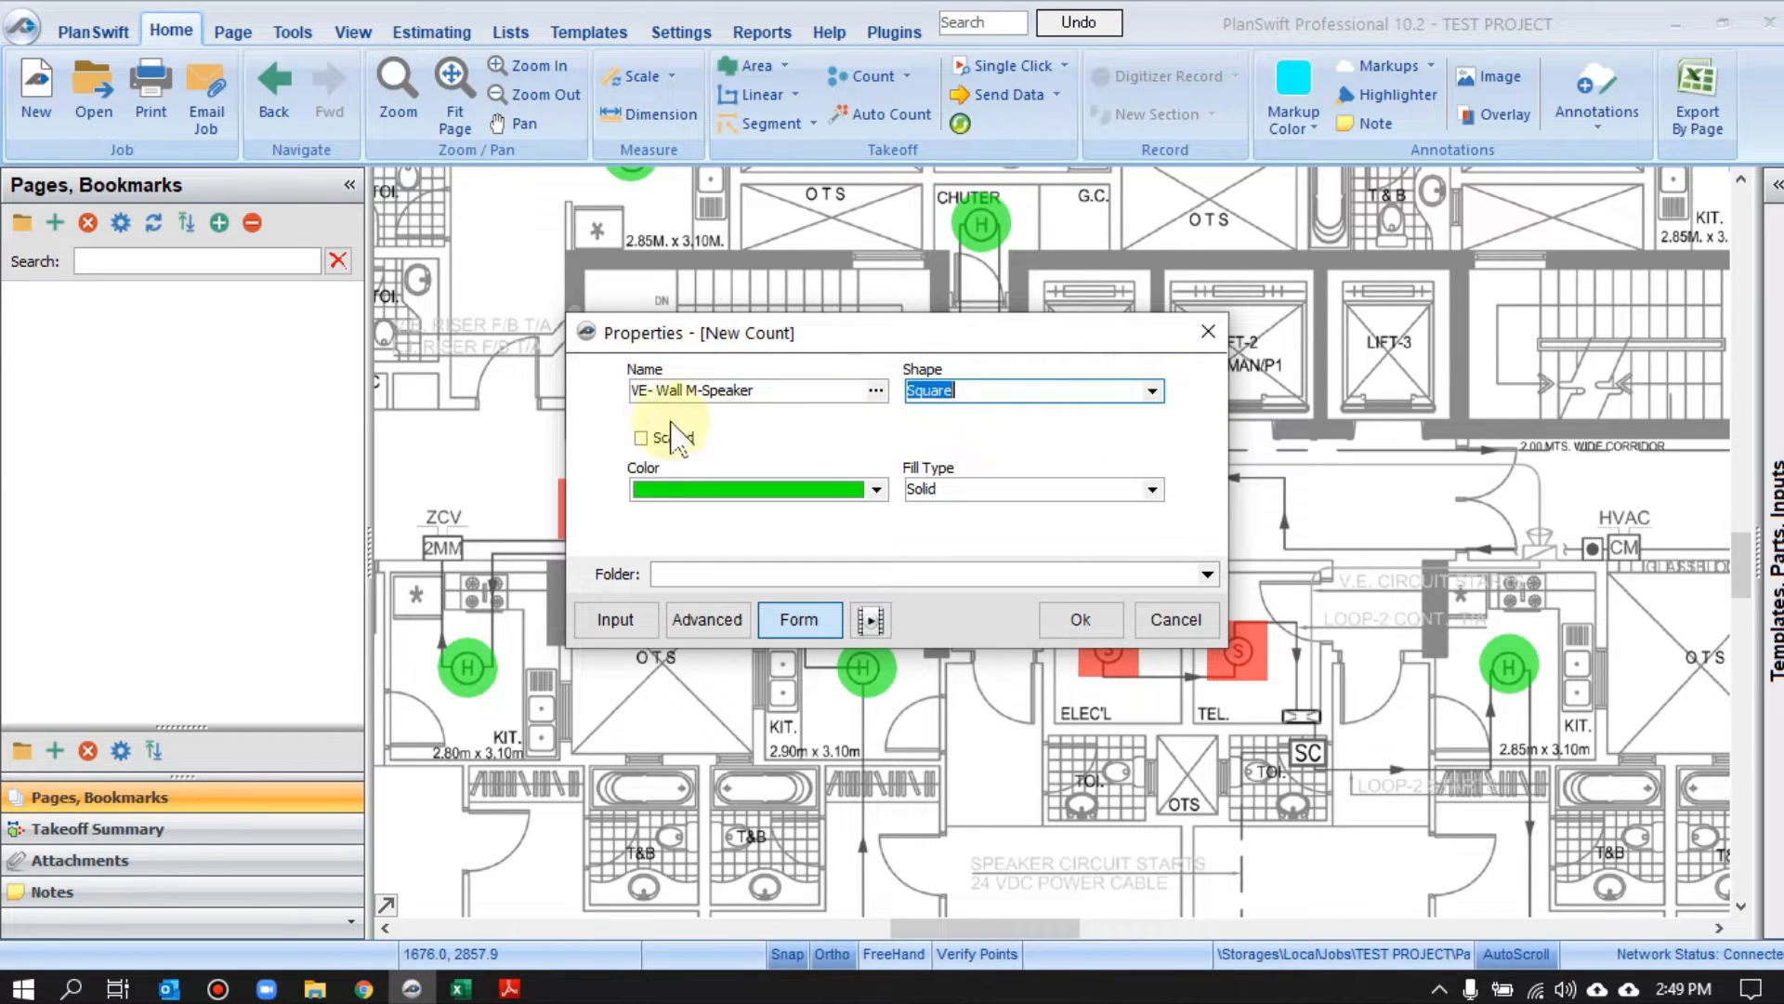
{"action": "left_click", "coordinate": [671, 497]}
{"action": "left_click", "coordinate": [648, 625]}
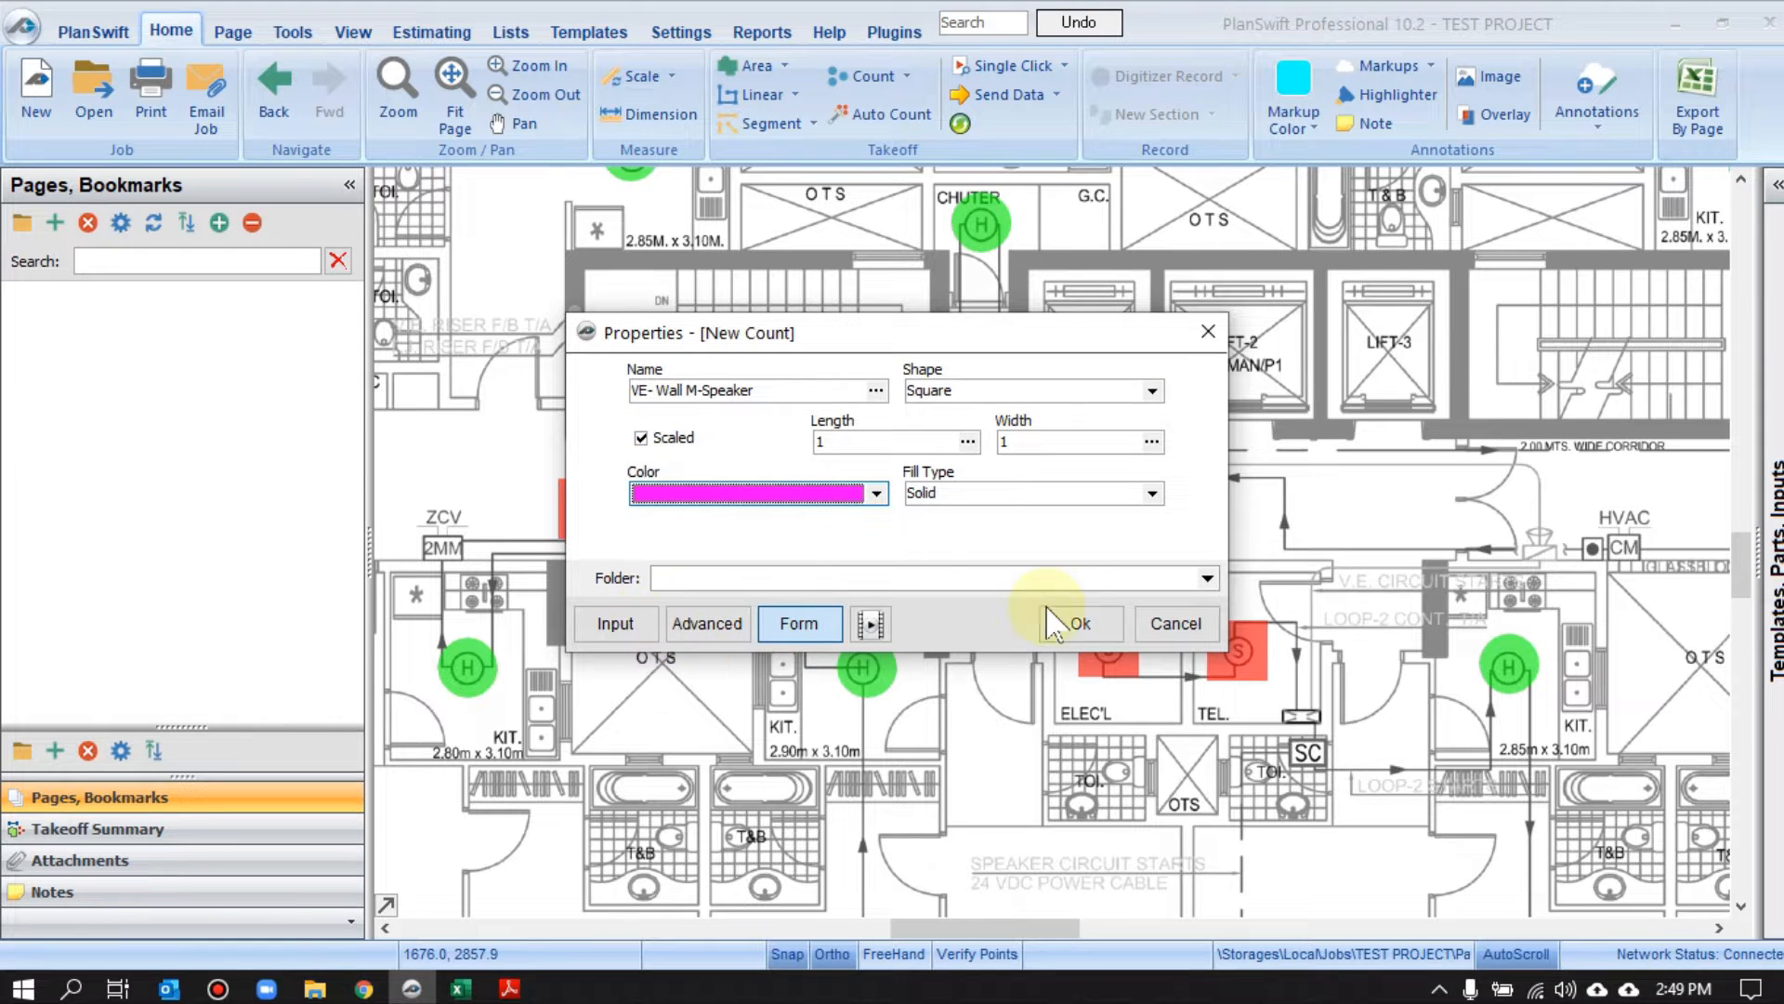
{"action": "left_click", "coordinate": [1080, 622]}
Count the two wall mounted speakers at either end of the central lift lobby, and finish recording the count
{"action": "scroll", "coordinate": [885, 606], "scroll_direction": "down", "scroll_amount": 2}
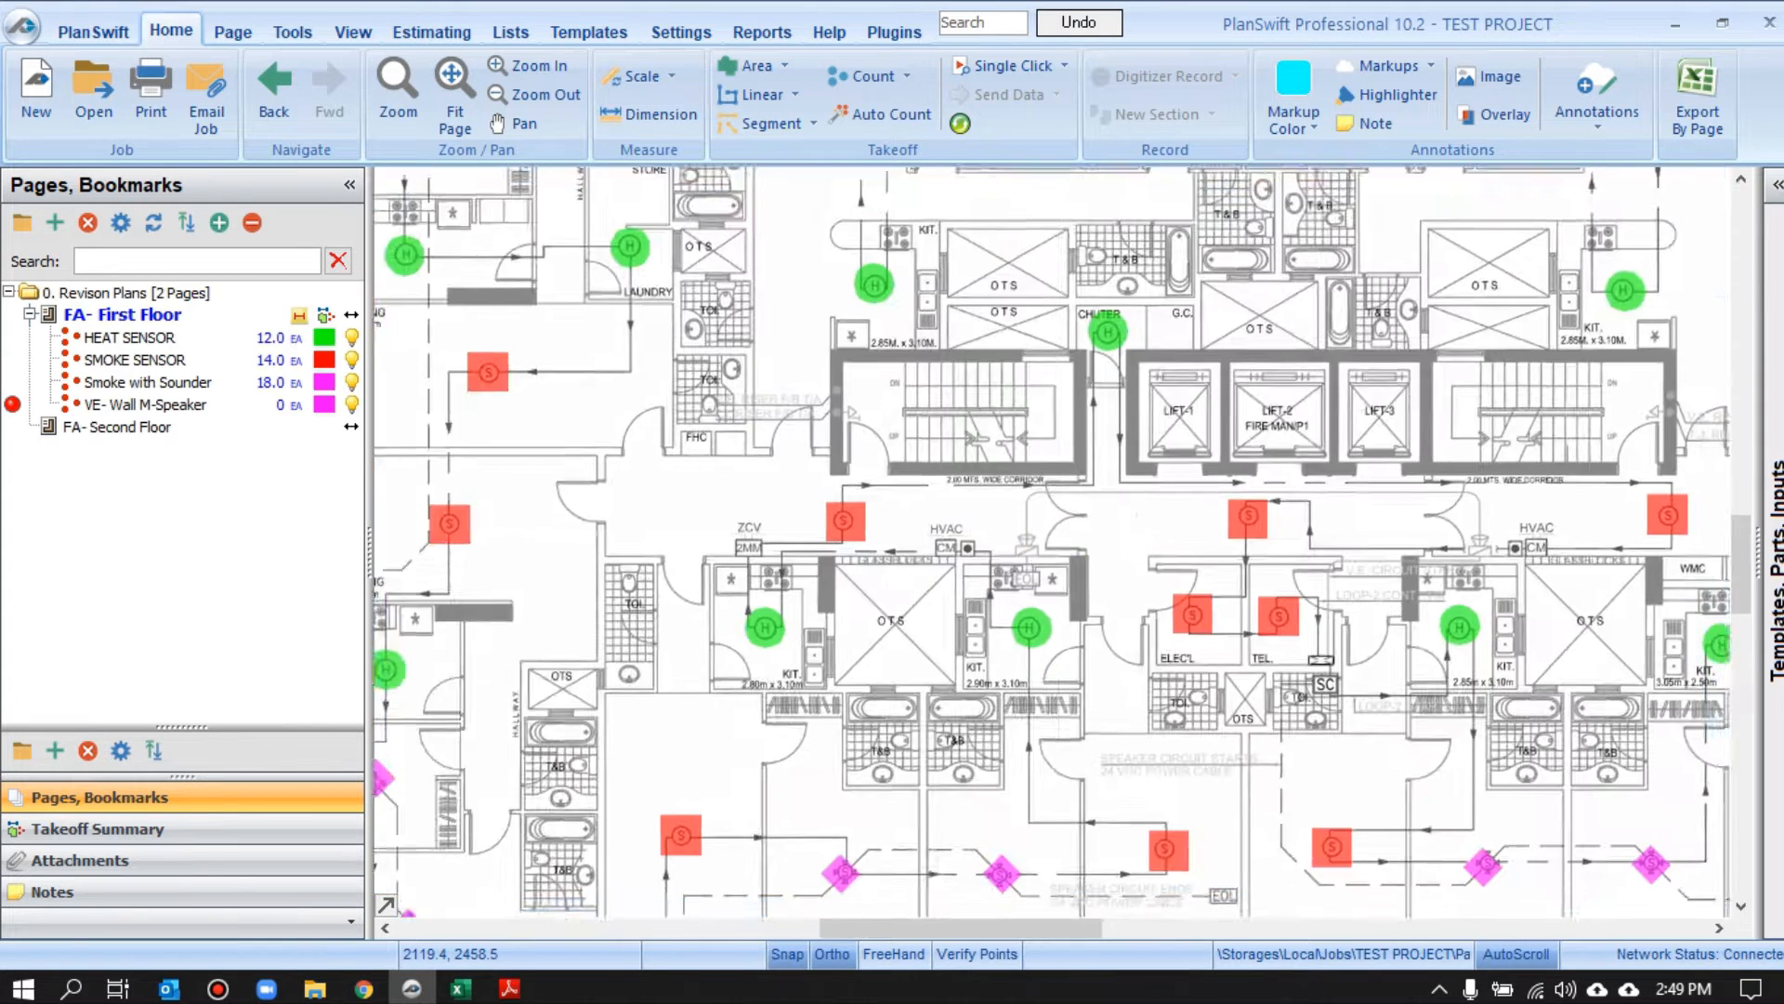
{"action": "left_click", "coordinate": [855, 518]}
{"action": "scroll", "coordinate": [1366, 548], "scroll_direction": "up", "scroll_amount": 1}
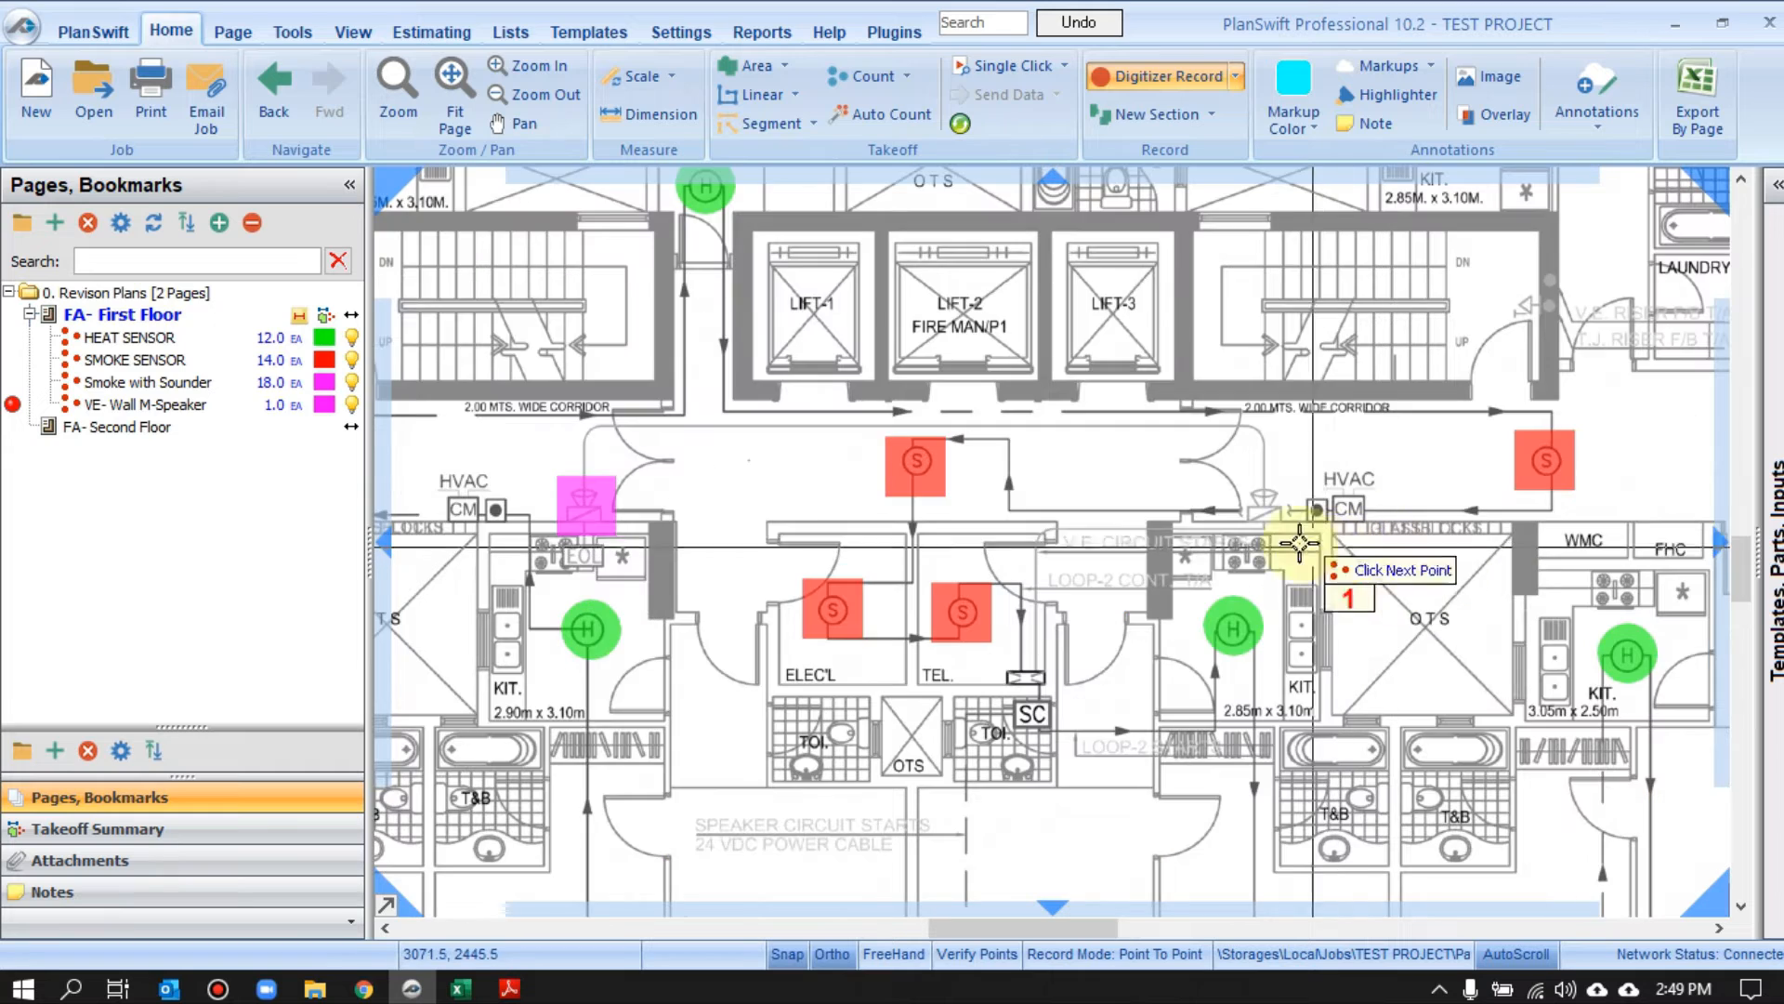
{"action": "left_click", "coordinate": [1267, 504]}
{"action": "scroll", "coordinate": [996, 596], "scroll_direction": "down", "scroll_amount": 1}
{"action": "left_click_drag", "start_coordinate": [790, 636], "coordinate": [1013, 569]}
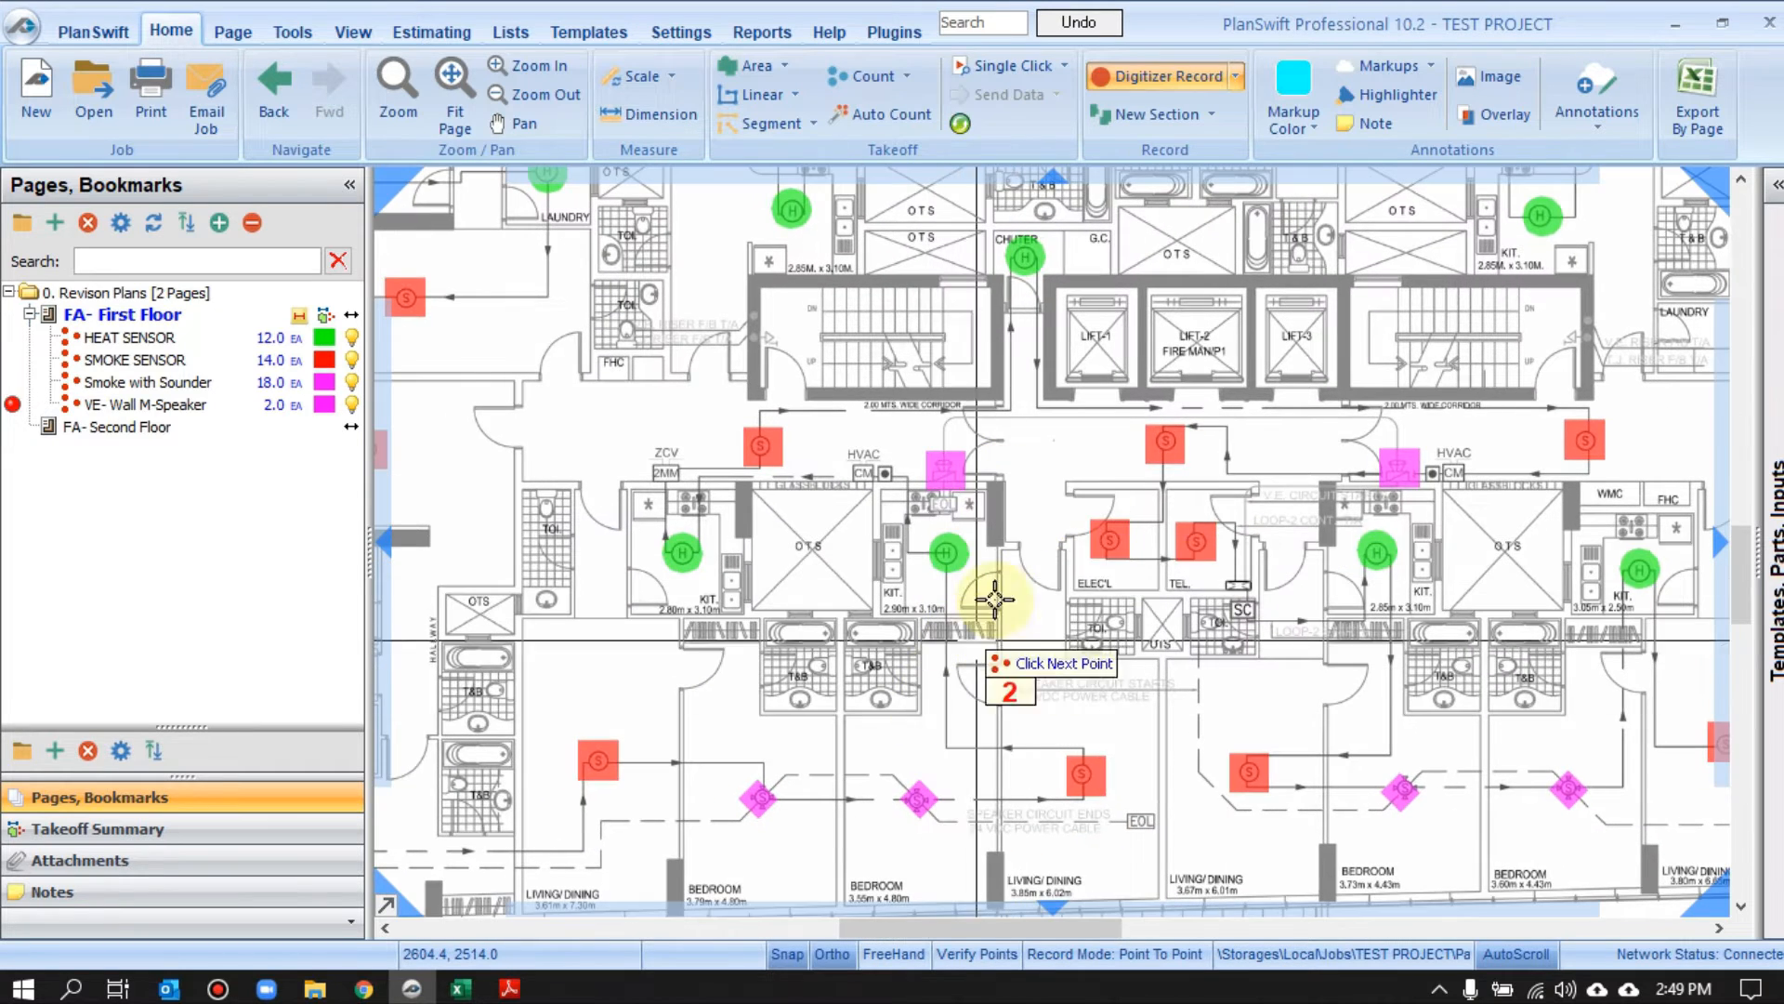
{"action": "right_click", "coordinate": [1039, 602]}
{"action": "left_click", "coordinate": [1115, 625]}
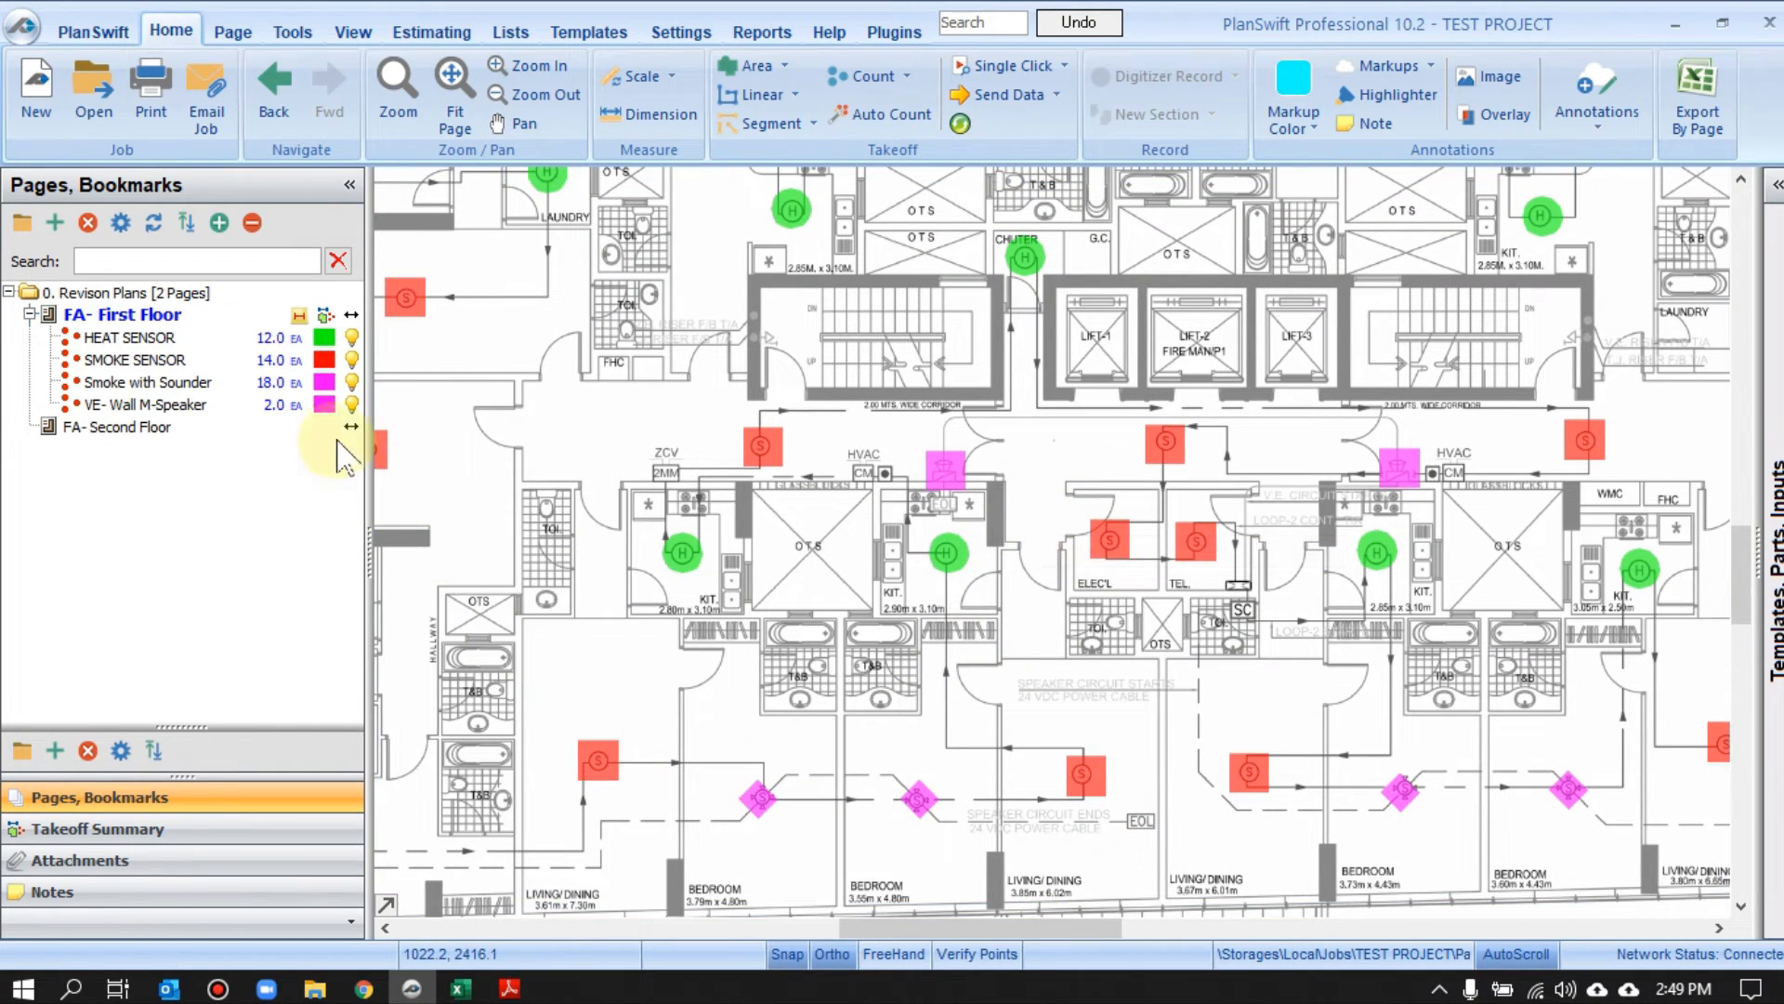
Change the Smoke with Sounder count's color to cyan and check the Wall Mounted Speaker quantity in the Excel BOQ
{"action": "left_click", "coordinate": [324, 387]}
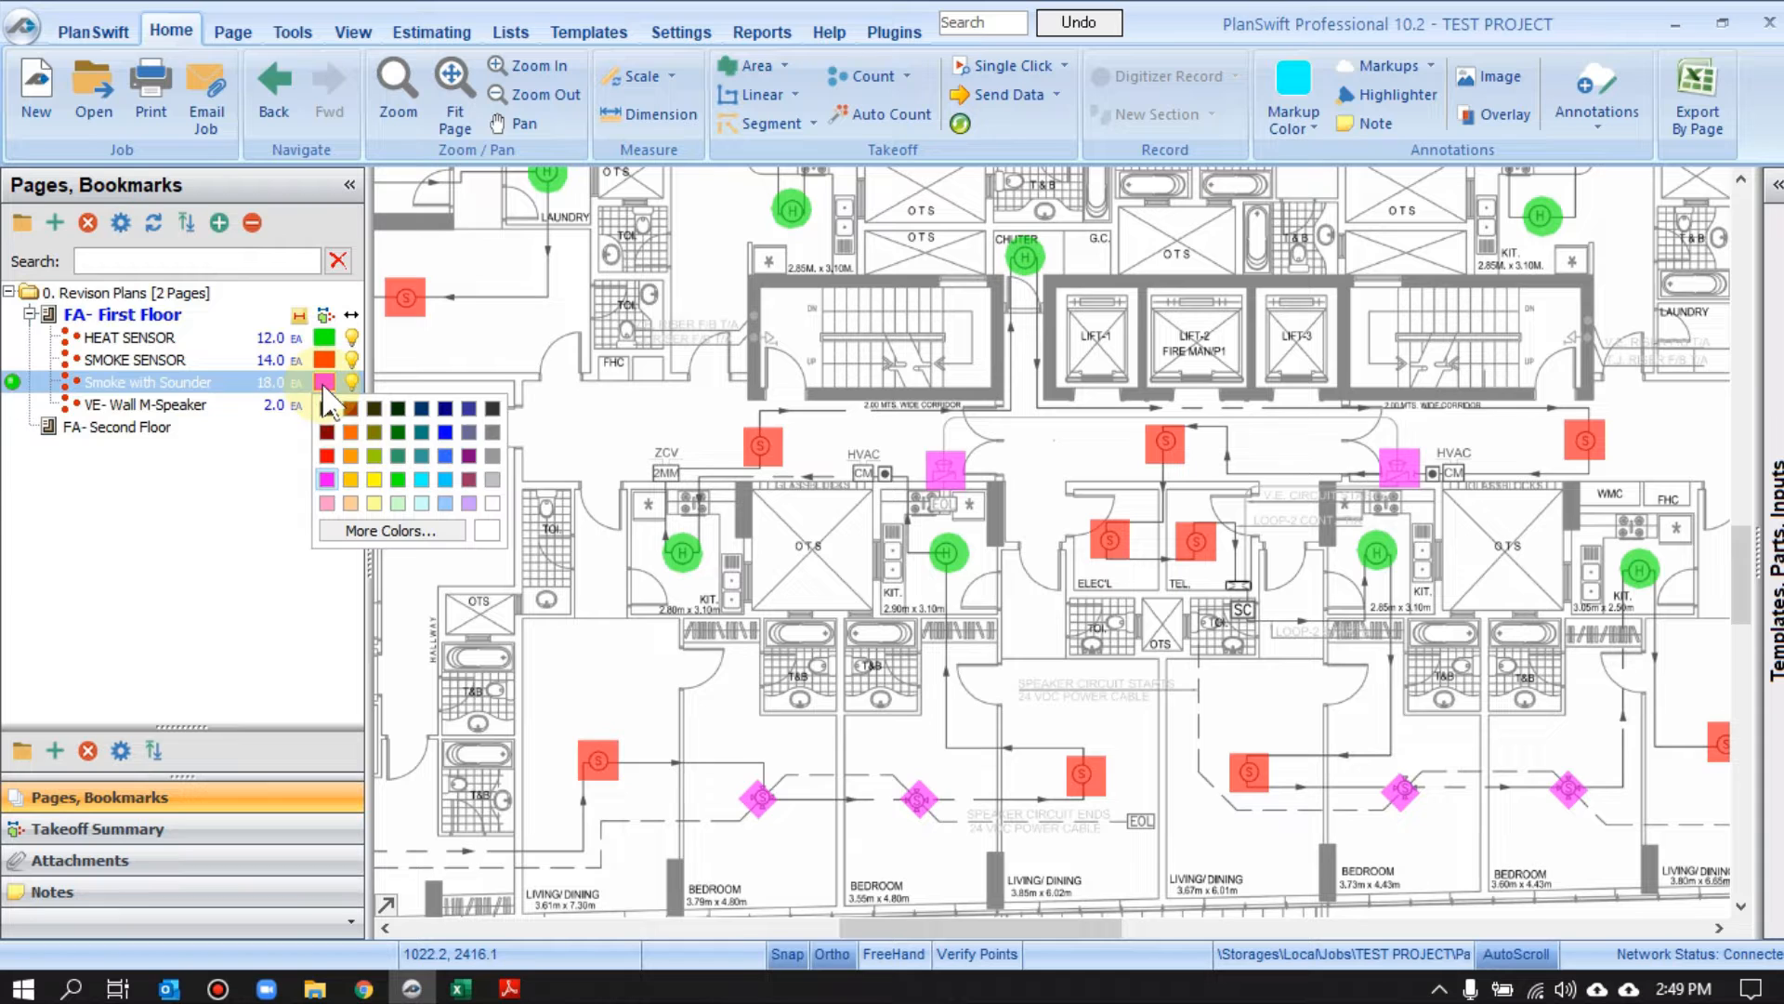
{"action": "left_click", "coordinate": [422, 478]}
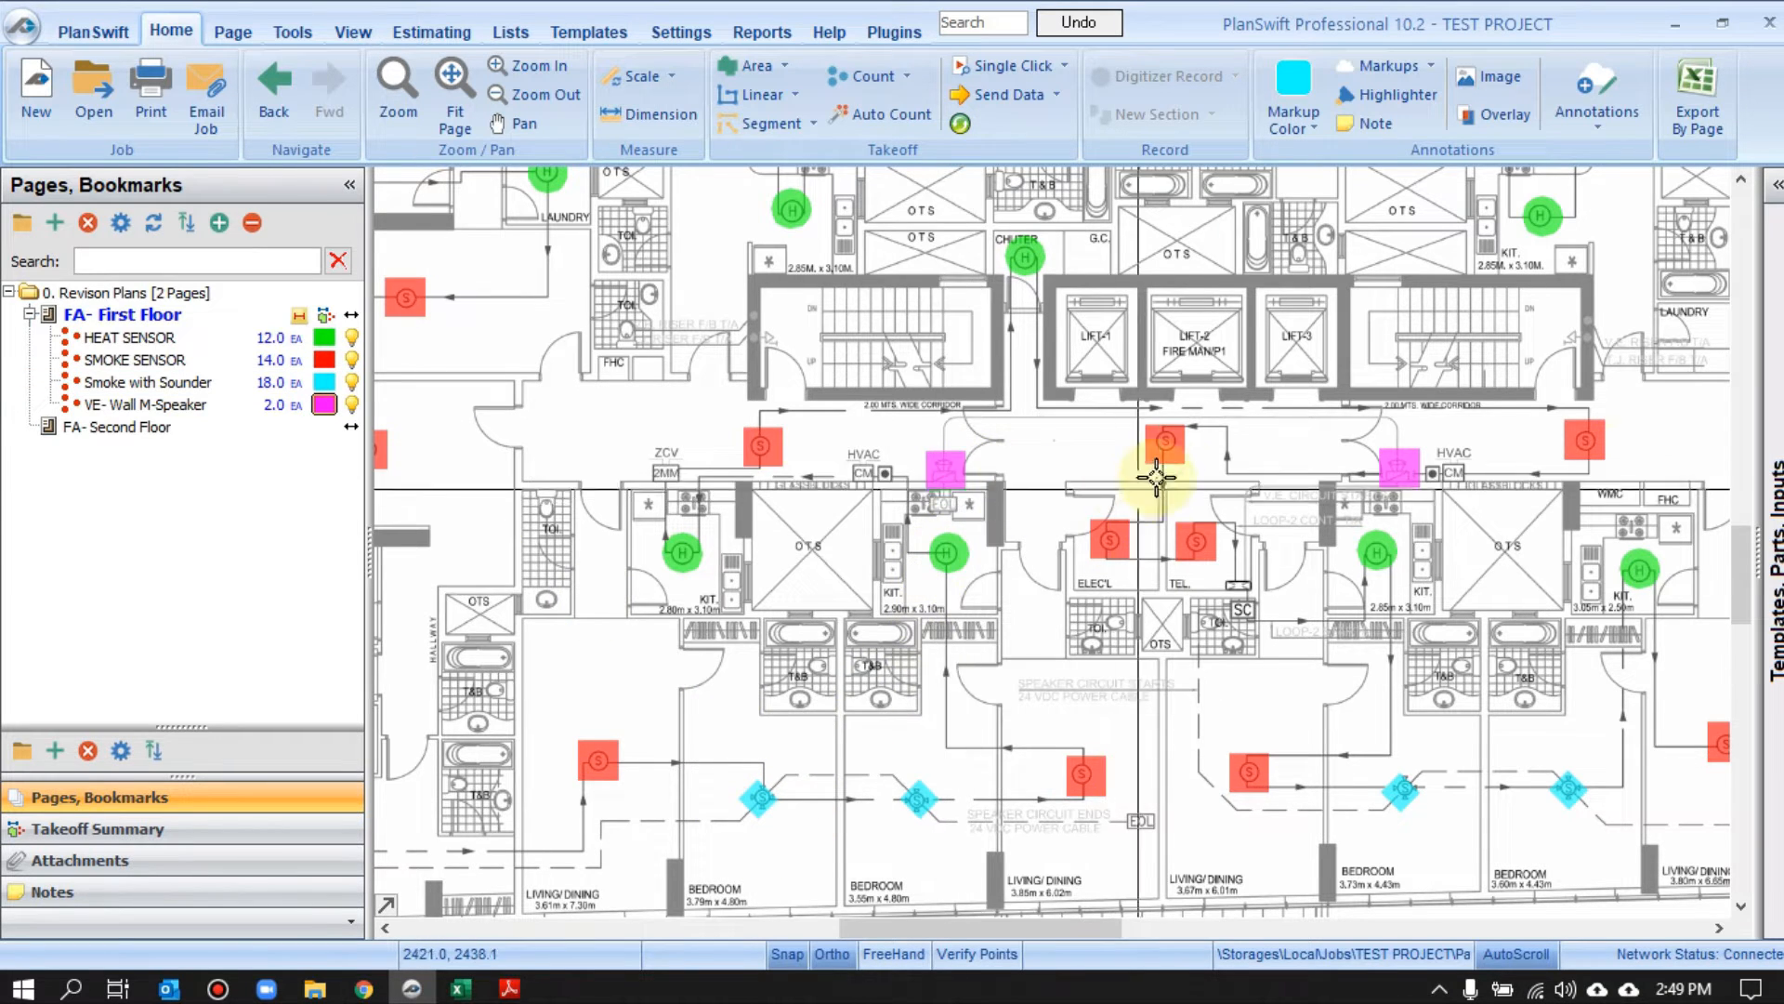
{"action": "scroll", "coordinate": [1156, 477], "scroll_direction": "up", "scroll_amount": 4}
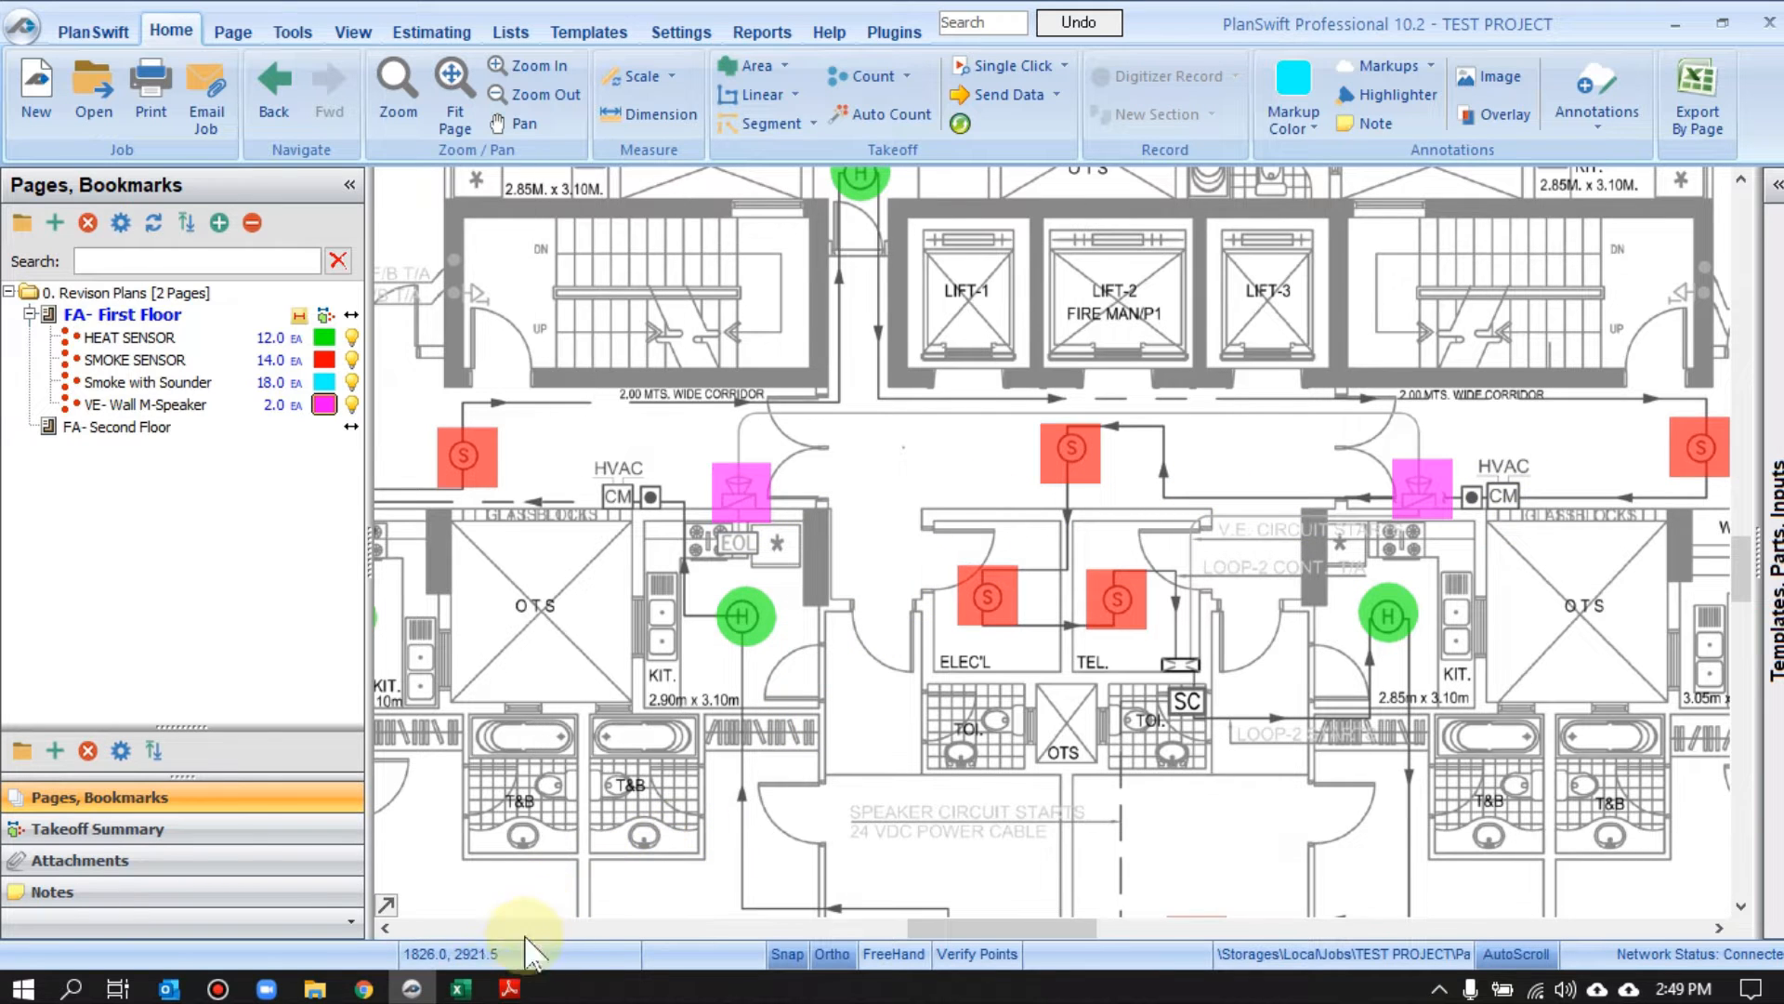
{"action": "left_click", "coordinate": [465, 987]}
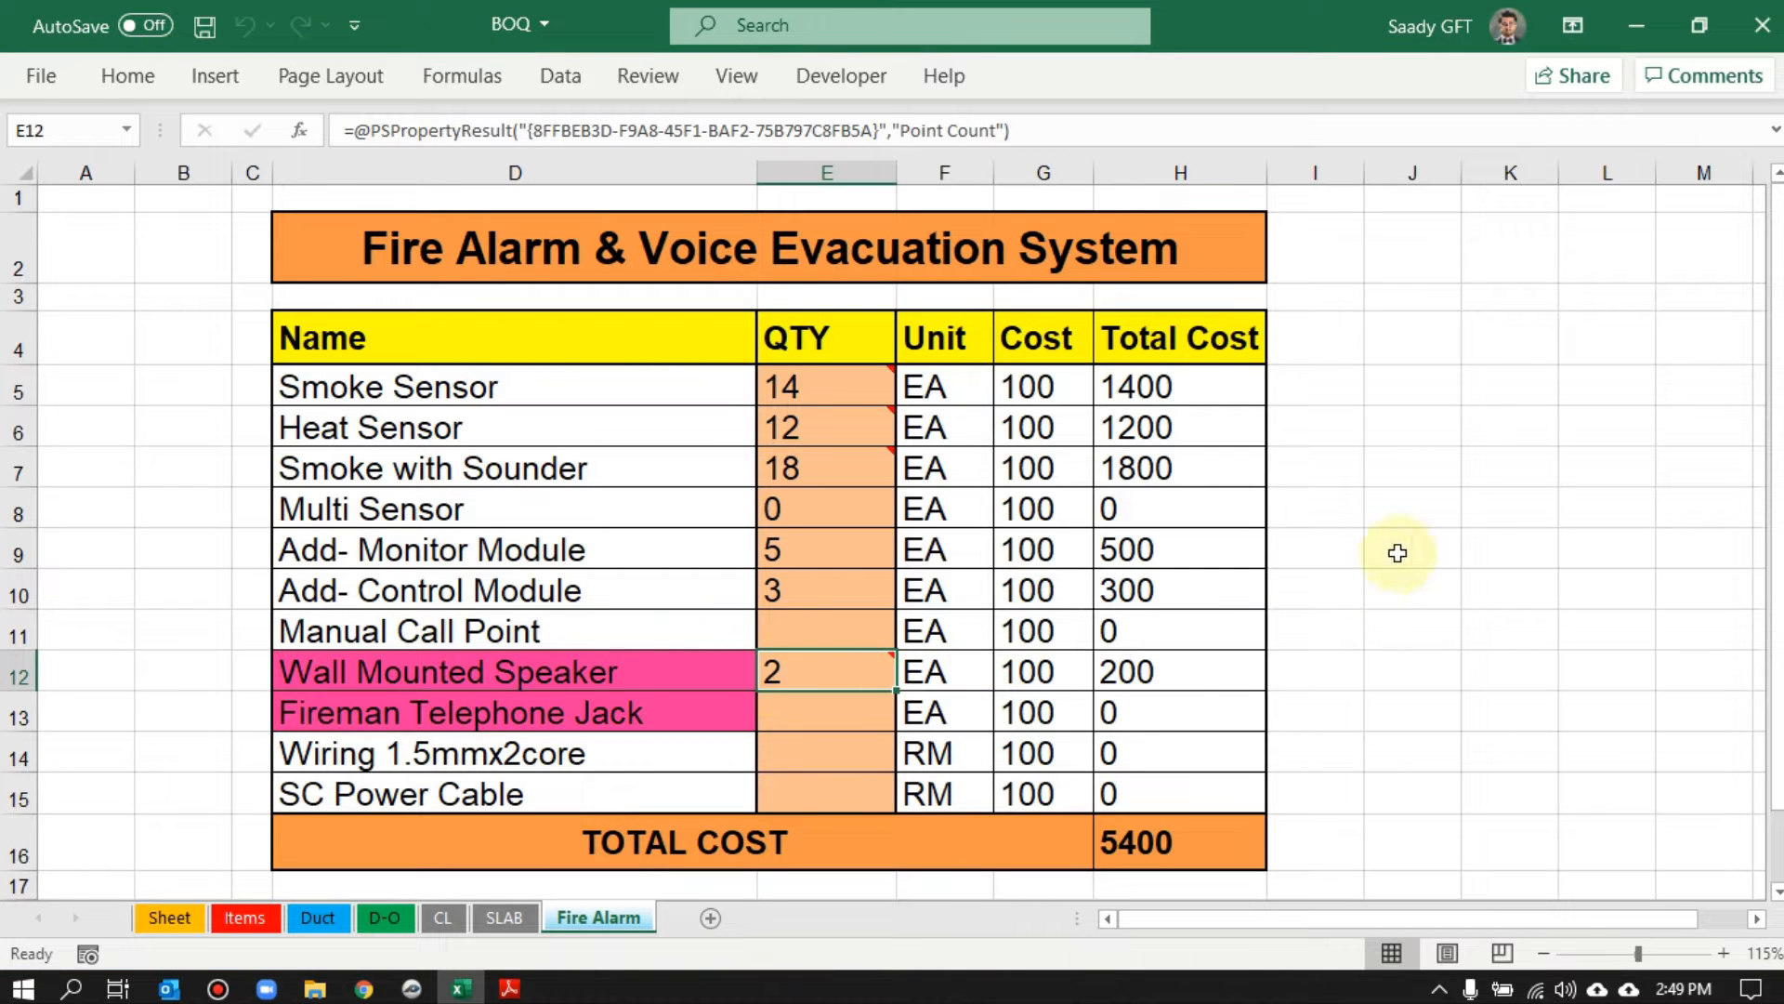
{"action": "left_click", "coordinate": [1468, 532]}
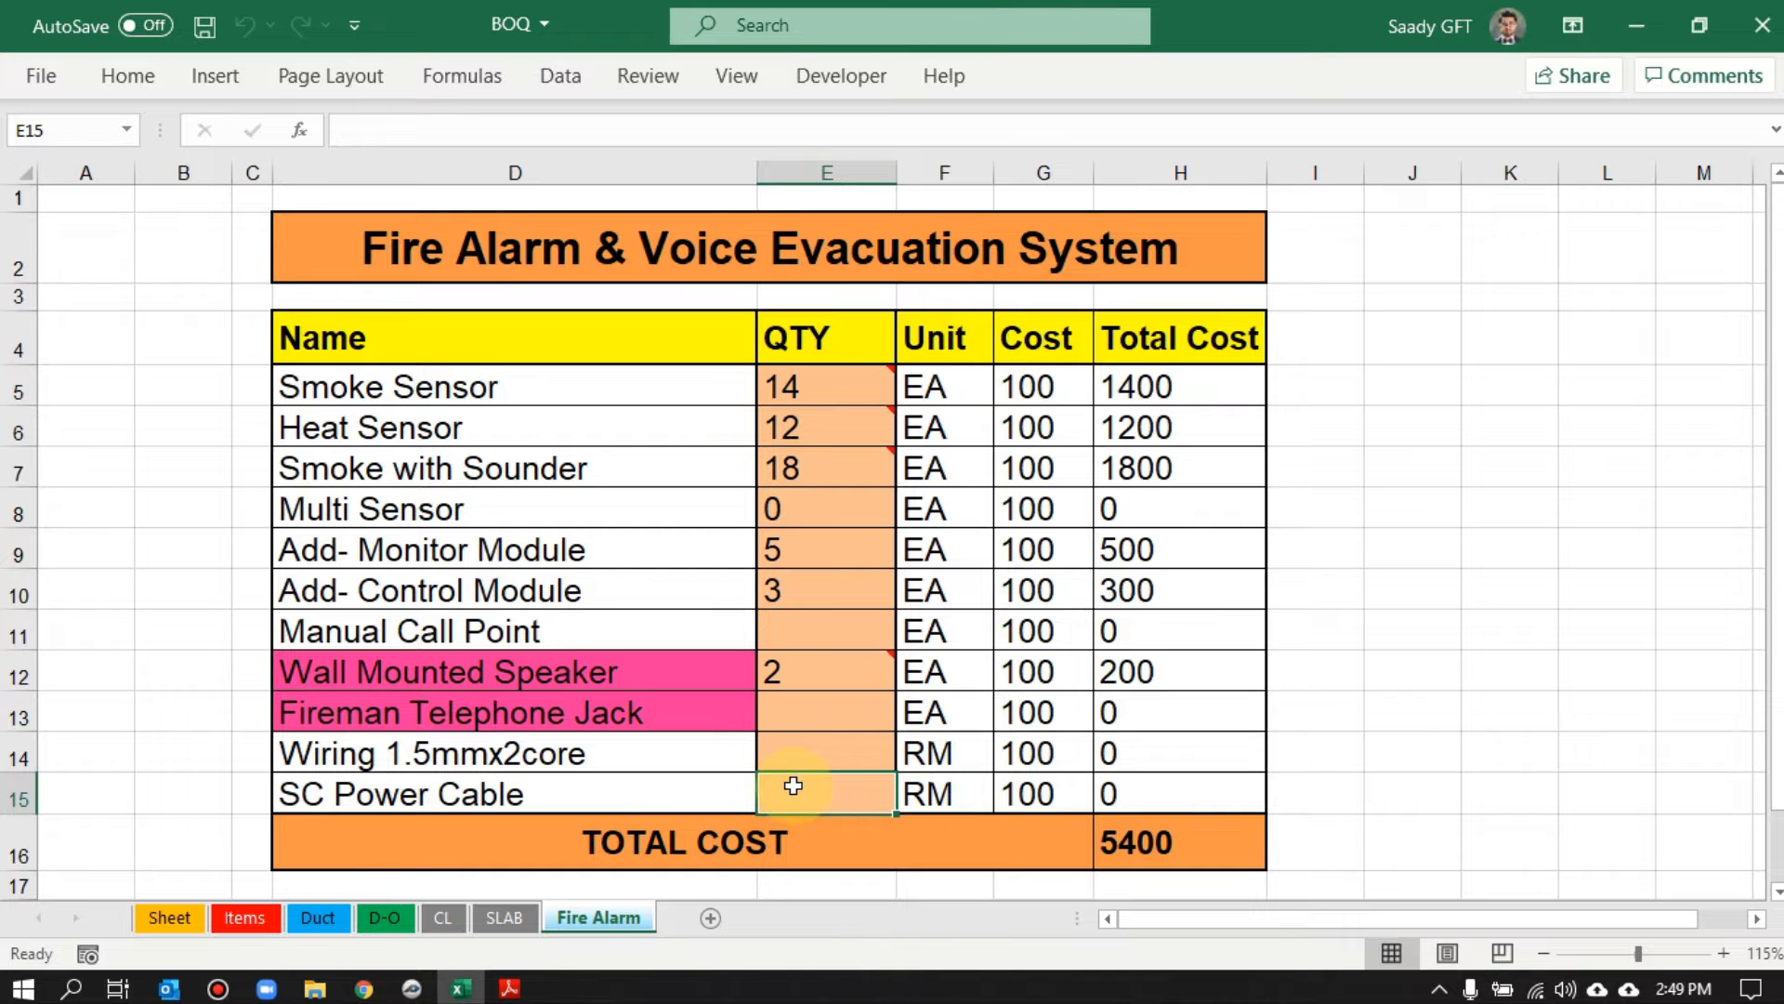
Switch to PlanSwift and hide the VE- Wall M-Speaker and Smoke with Sounder counts on the first floor plan
{"action": "left_click", "coordinate": [413, 987]}
{"action": "scroll", "coordinate": [837, 488], "scroll_direction": "down", "scroll_amount": 3}
{"action": "scroll", "coordinate": [930, 521], "scroll_direction": "up", "scroll_amount": 3}
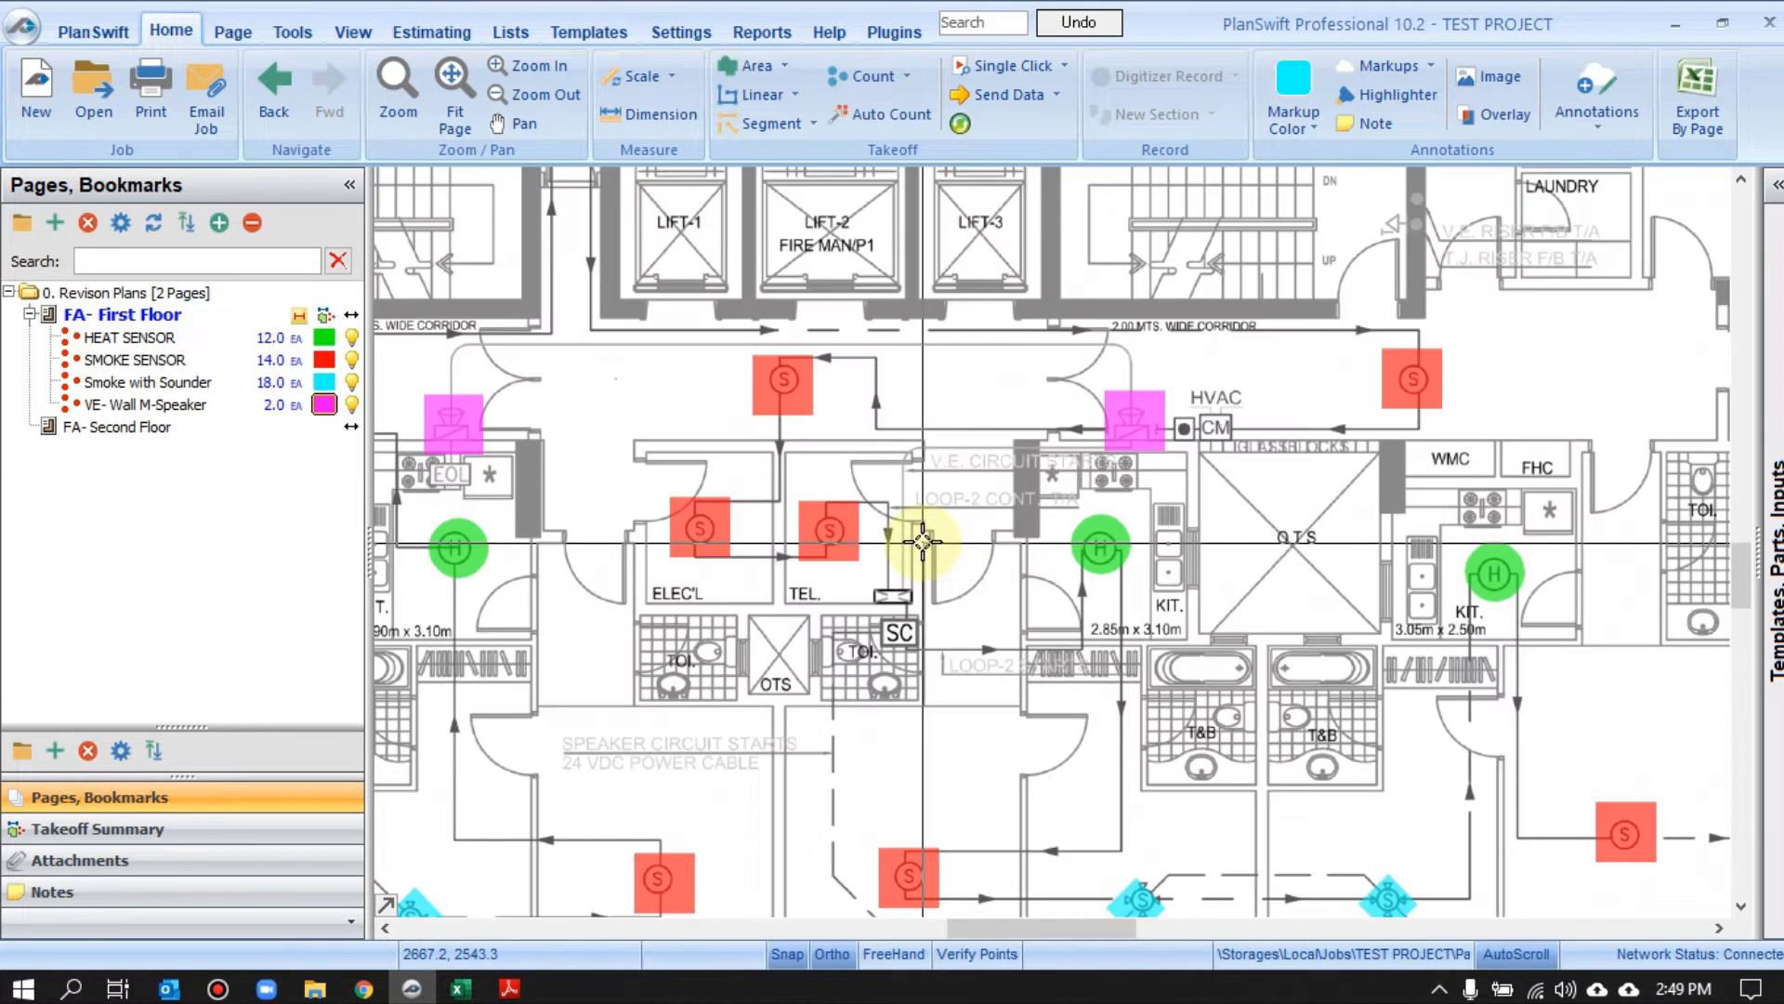
{"action": "scroll", "coordinate": [922, 541], "scroll_direction": "up", "scroll_amount": 2}
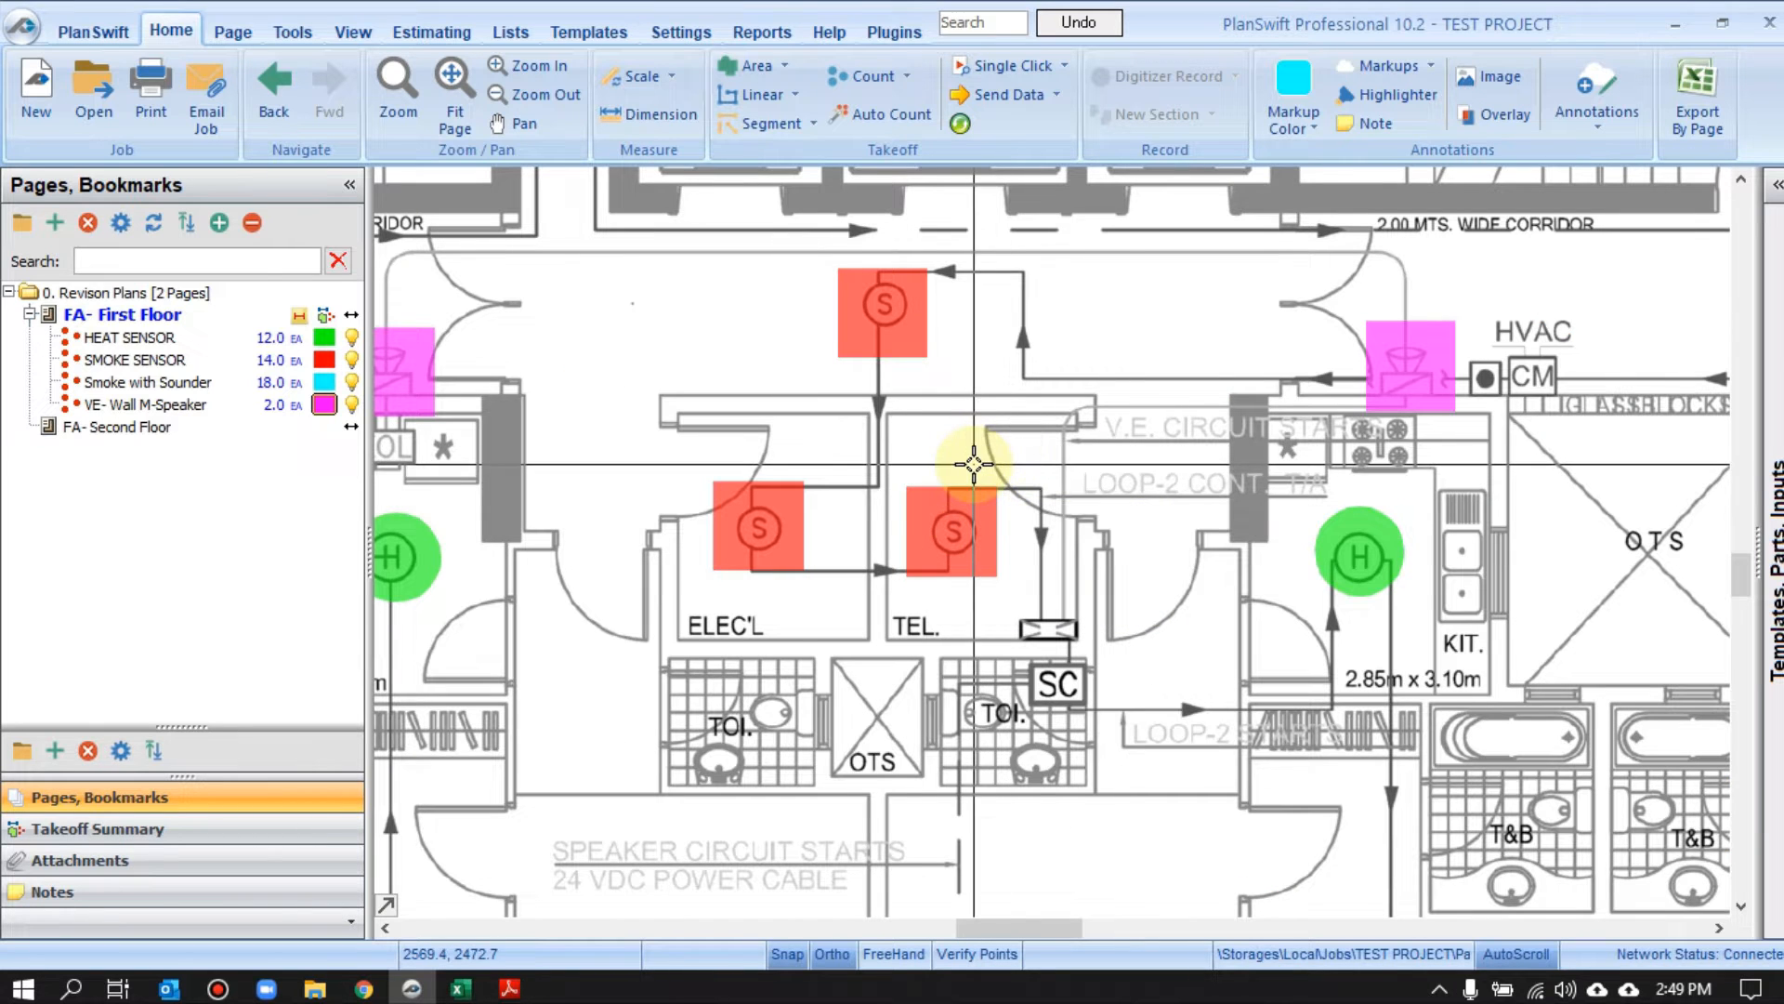
{"action": "left_click_drag", "start_coordinate": [790, 463], "coordinate": [856, 447]}
{"action": "left_click", "coordinate": [352, 404]}
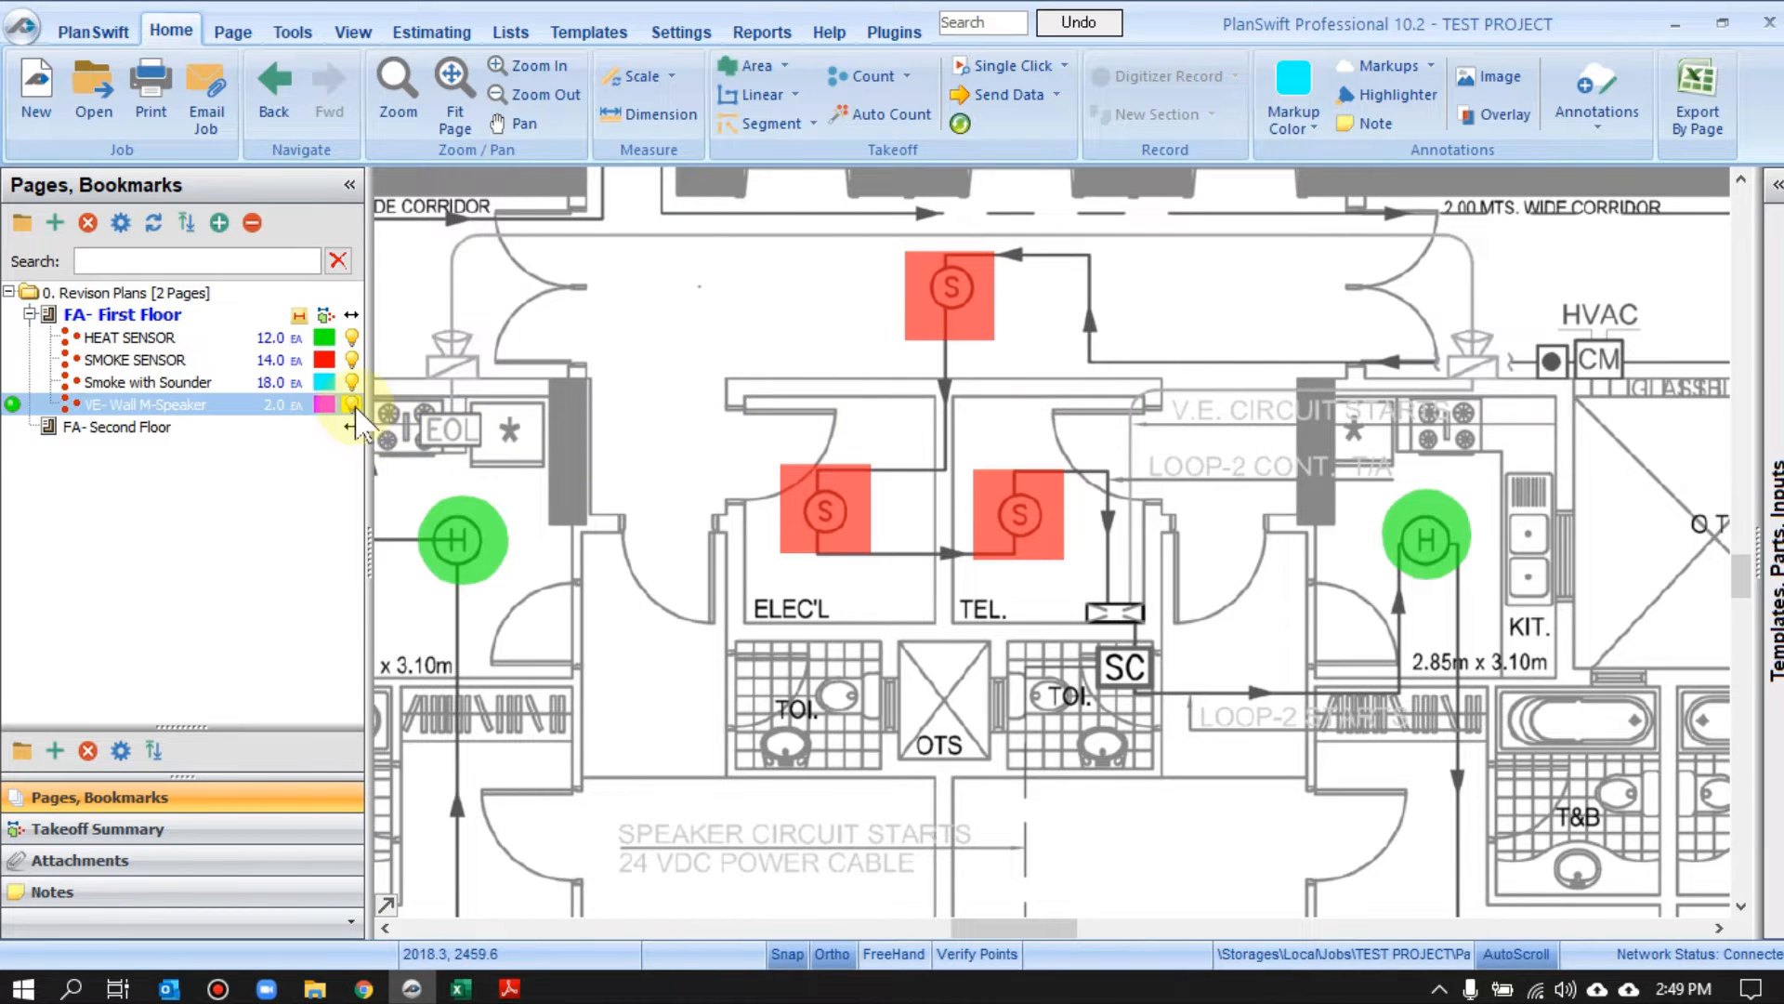
{"action": "left_click", "coordinate": [352, 361]}
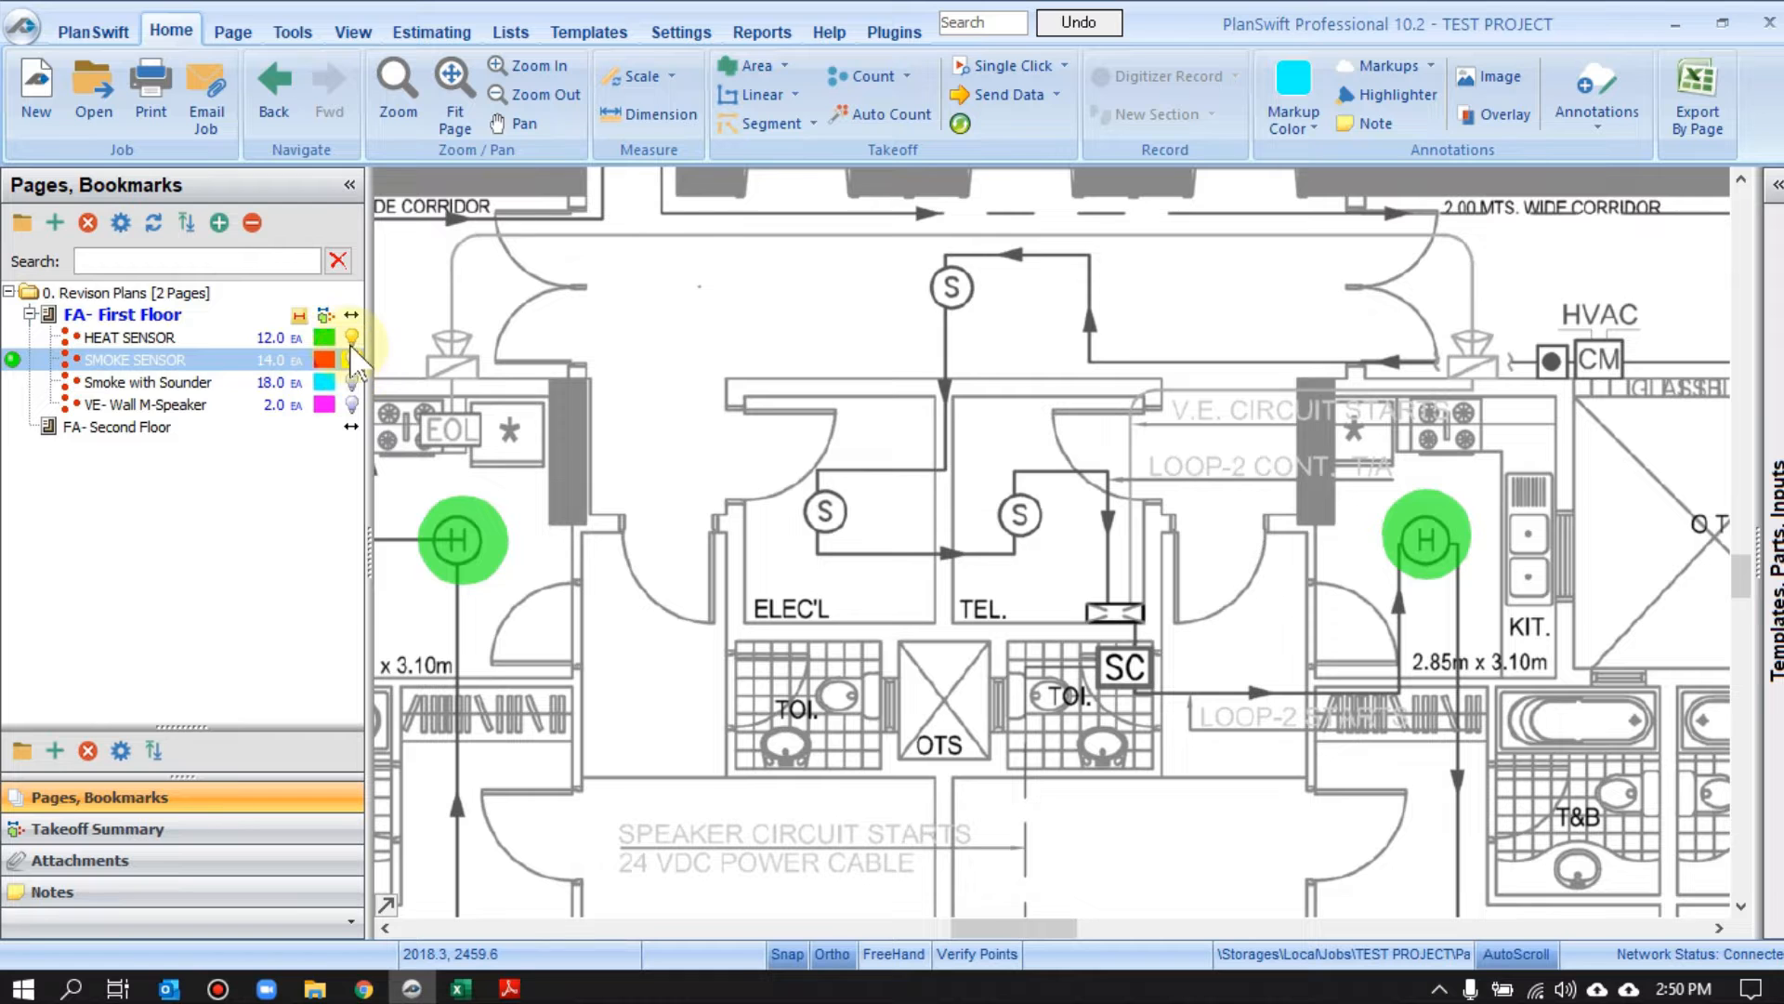
{"action": "left_click", "coordinate": [352, 337]}
{"action": "left_click", "coordinate": [353, 361]}
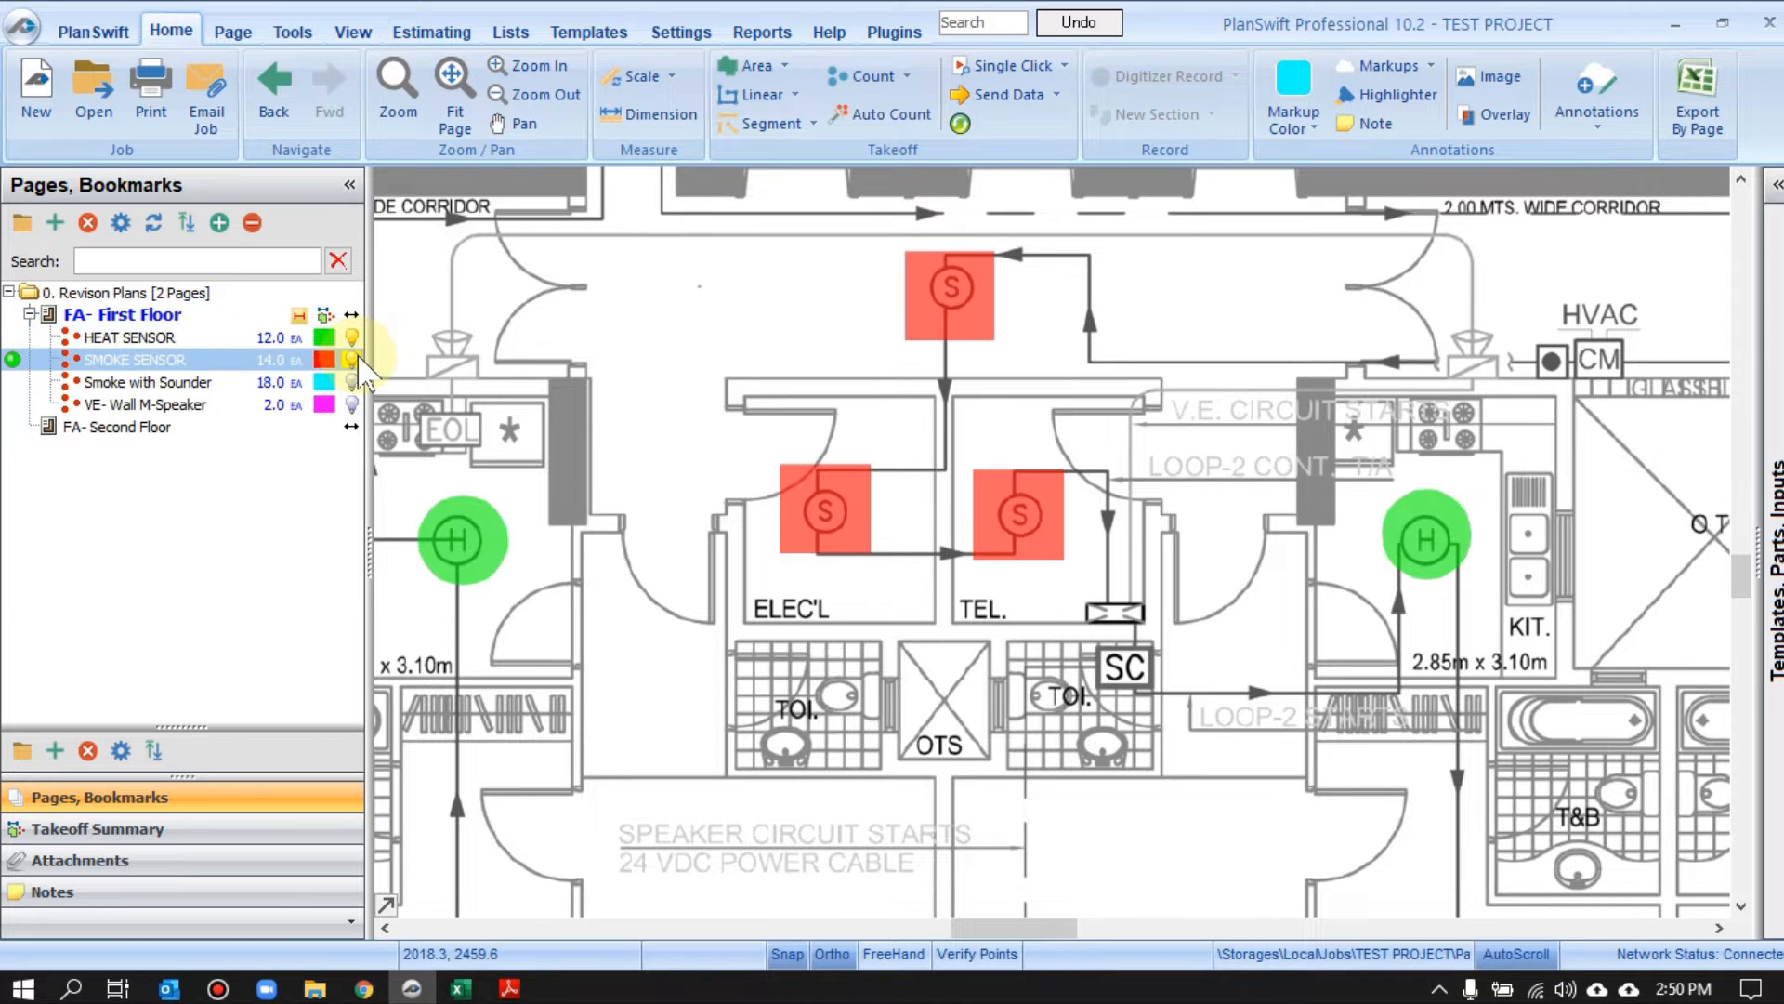
{"action": "left_click_drag", "start_coordinate": [1067, 670], "coordinate": [915, 599]}
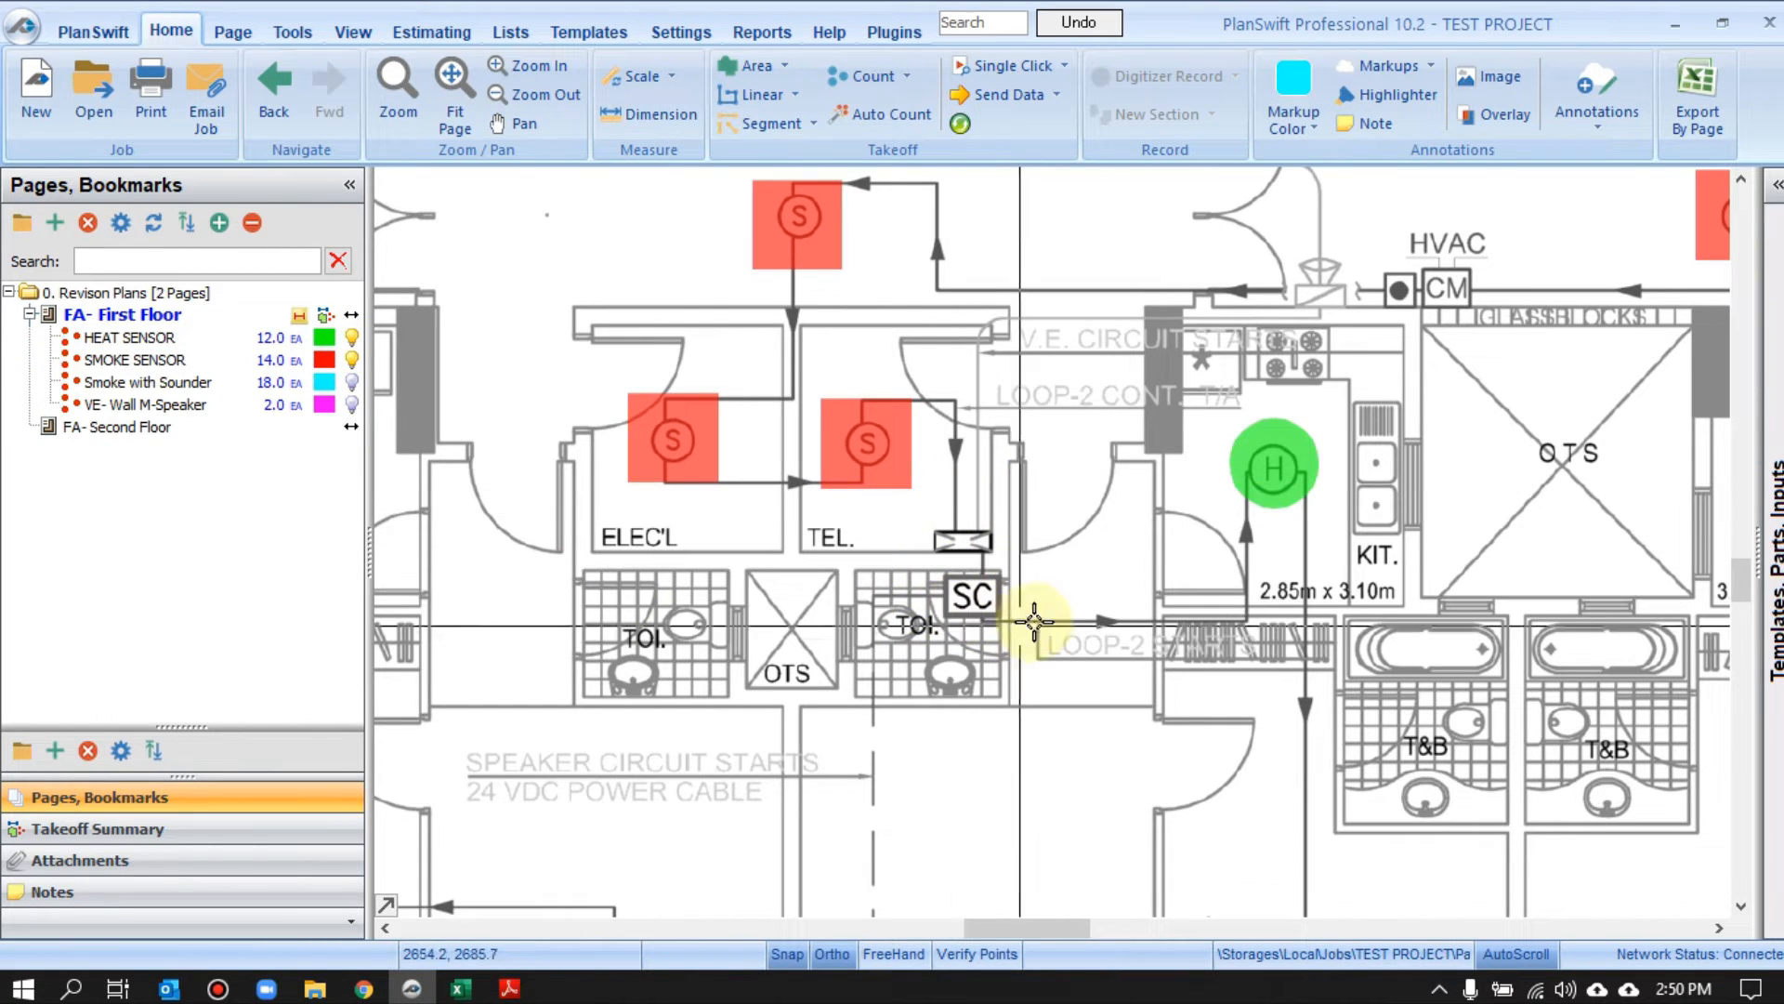
Switch to the Excel BOQ and copy the item name Wiring 1.5mmx2core from cell D14
{"action": "left_click", "coordinate": [462, 989]}
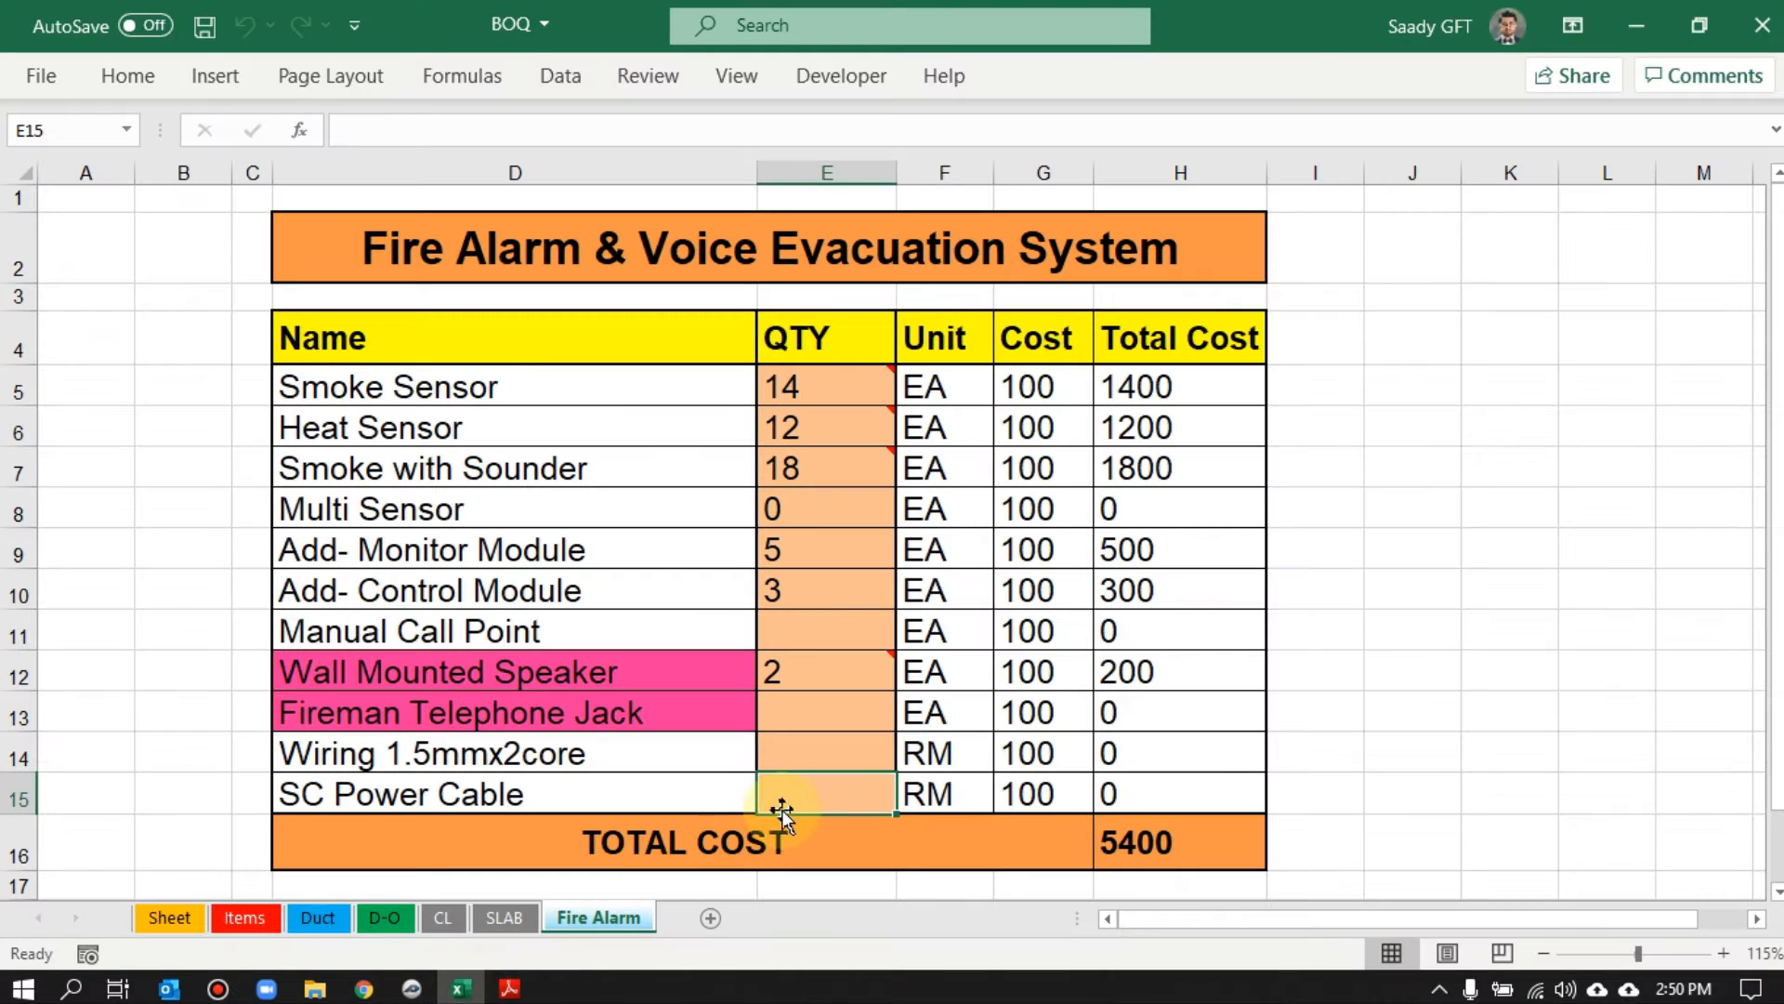
{"action": "double_click", "coordinate": [661, 762]}
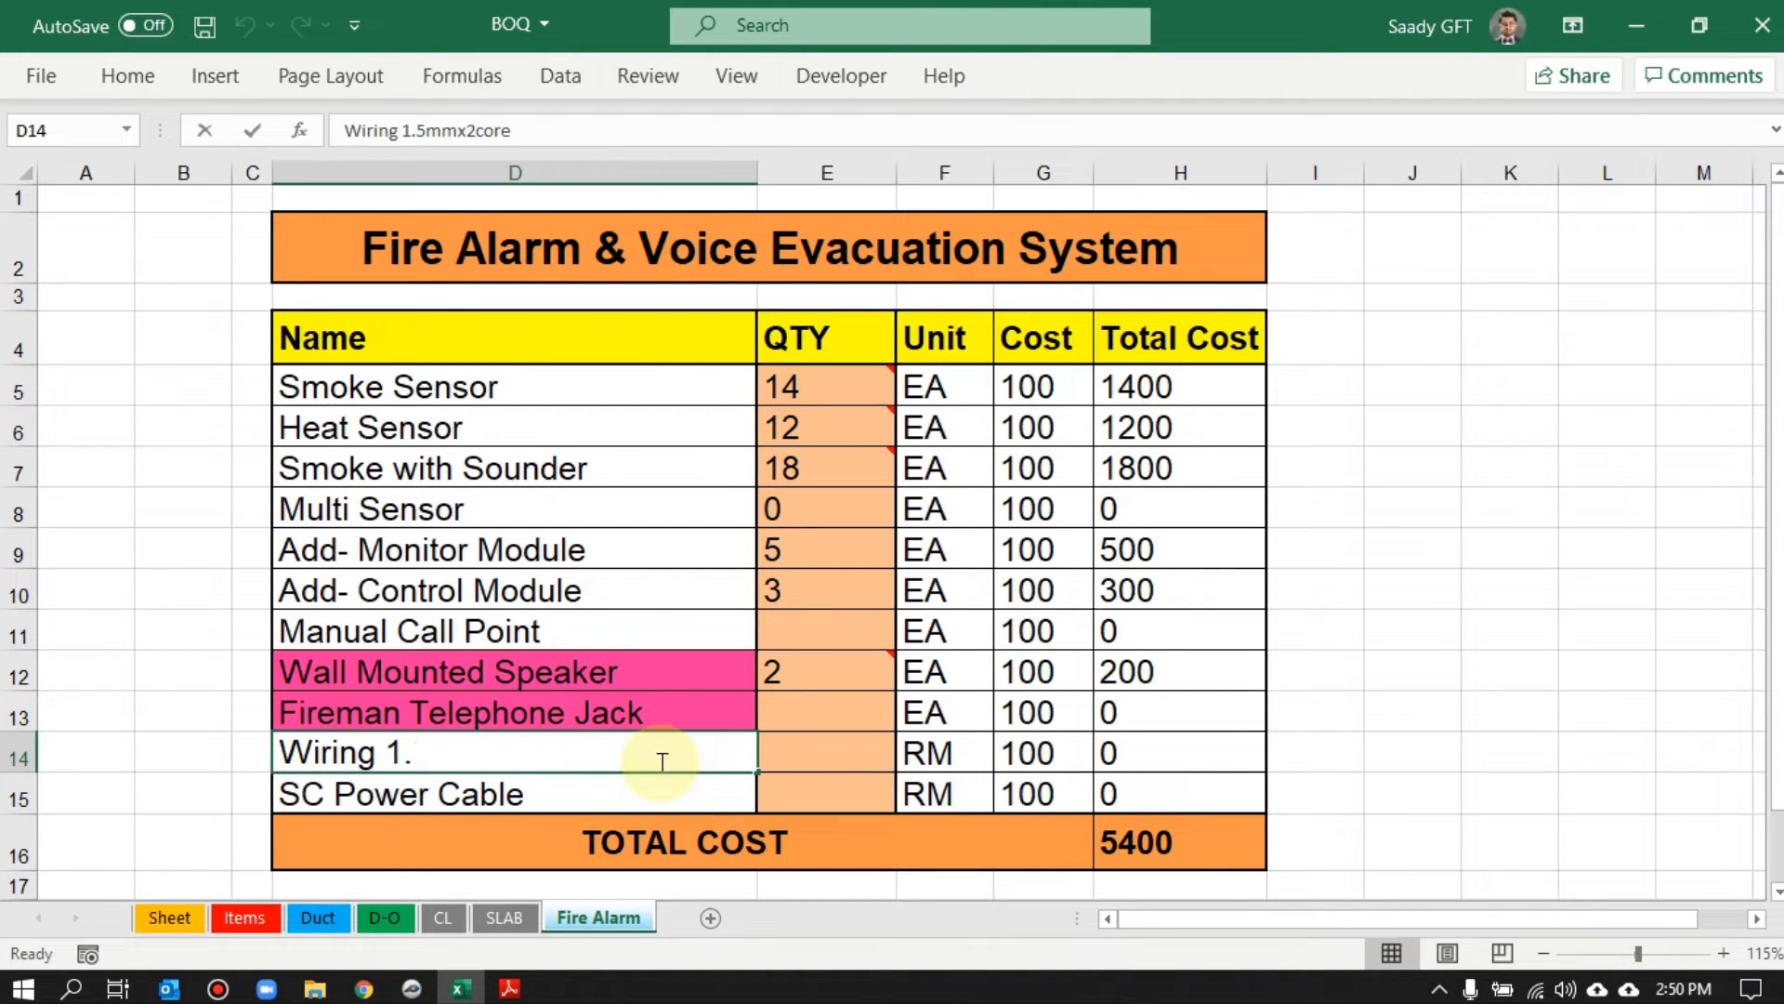
{"action": "triple_click", "coordinate": [465, 764]}
{"action": "right_click", "coordinate": [349, 768]}
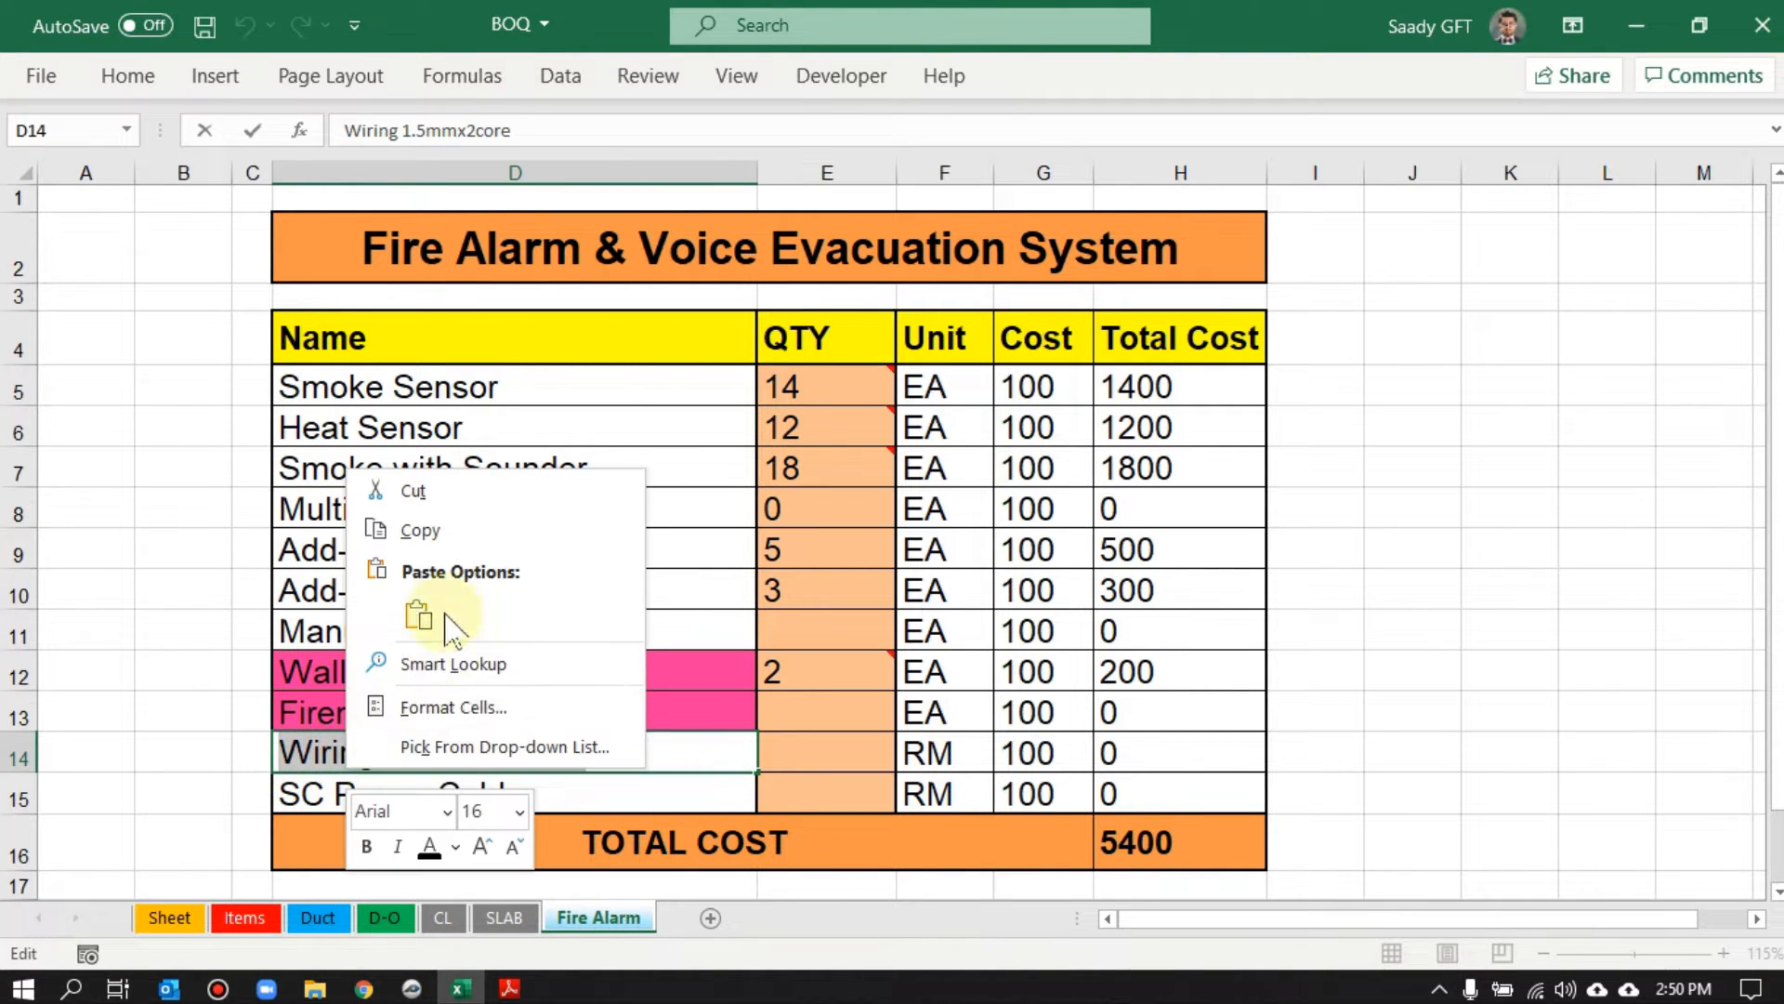
{"action": "left_click", "coordinate": [418, 530]}
From QTY cell E14, create a linked PlanSwift linear takeoff named Wiring 1.5mmx2core with dark red color and solid fill
{"action": "left_click", "coordinate": [784, 751]}
{"action": "right_click", "coordinate": [784, 751]}
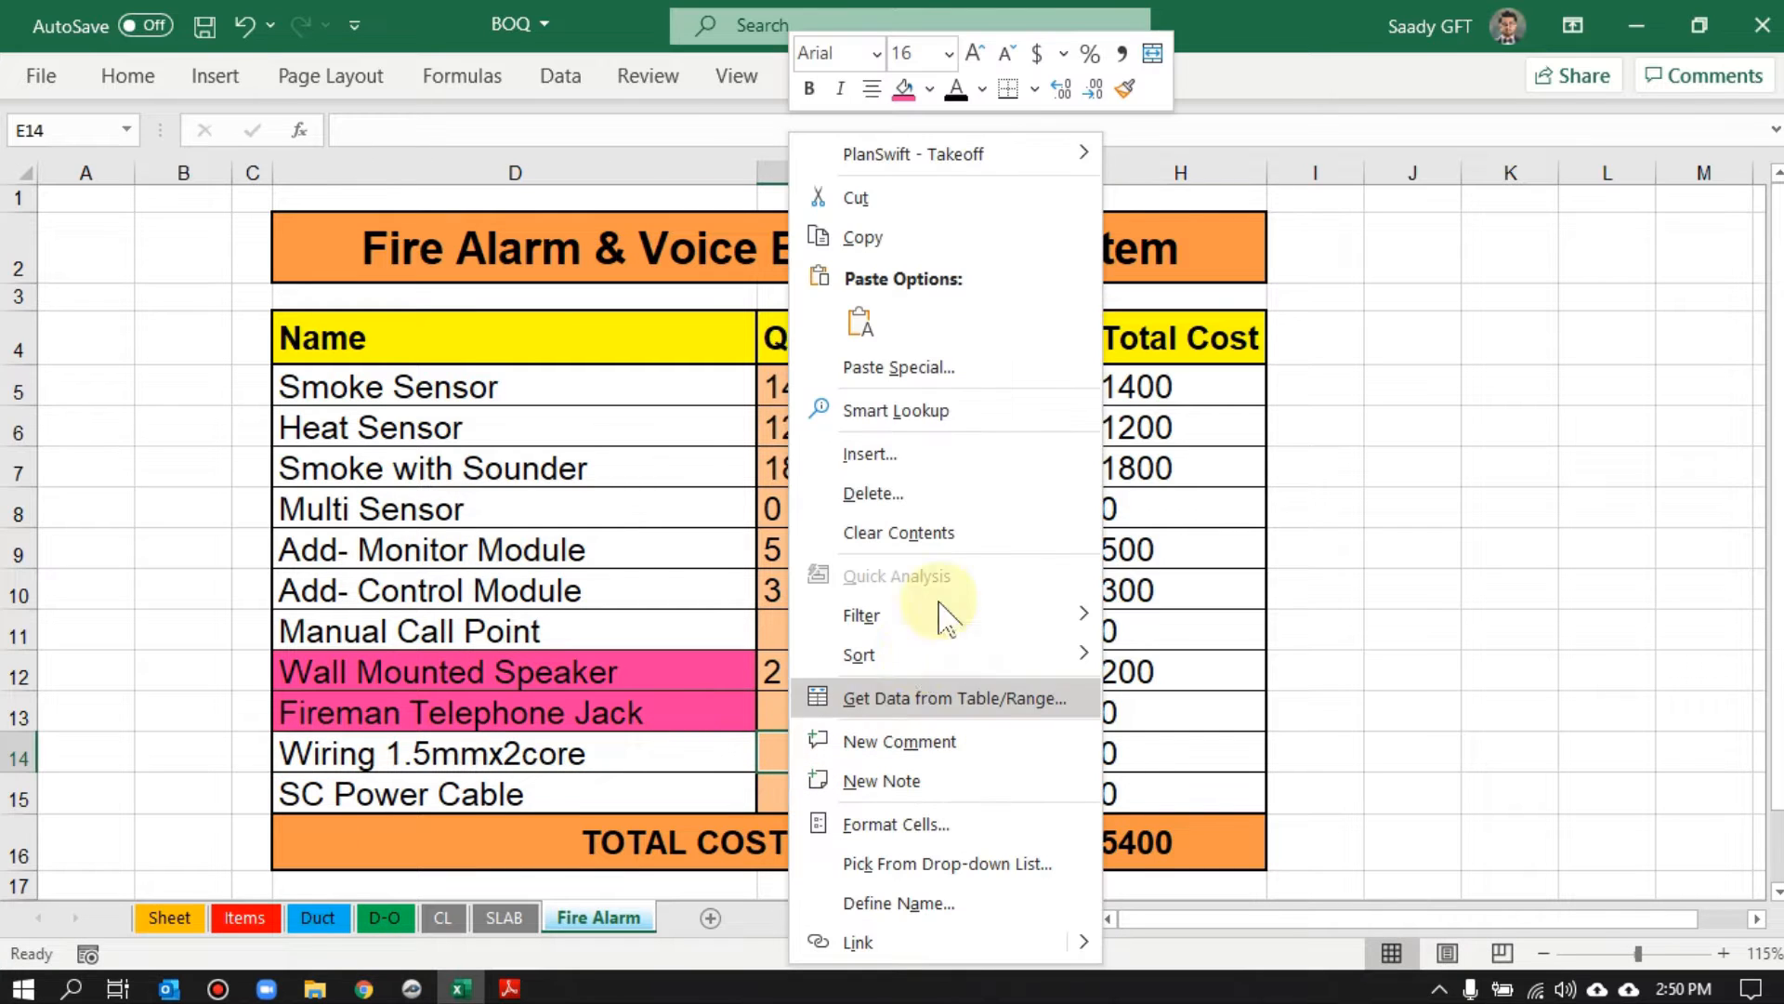
{"action": "mouse_move", "coordinate": [1021, 153]}
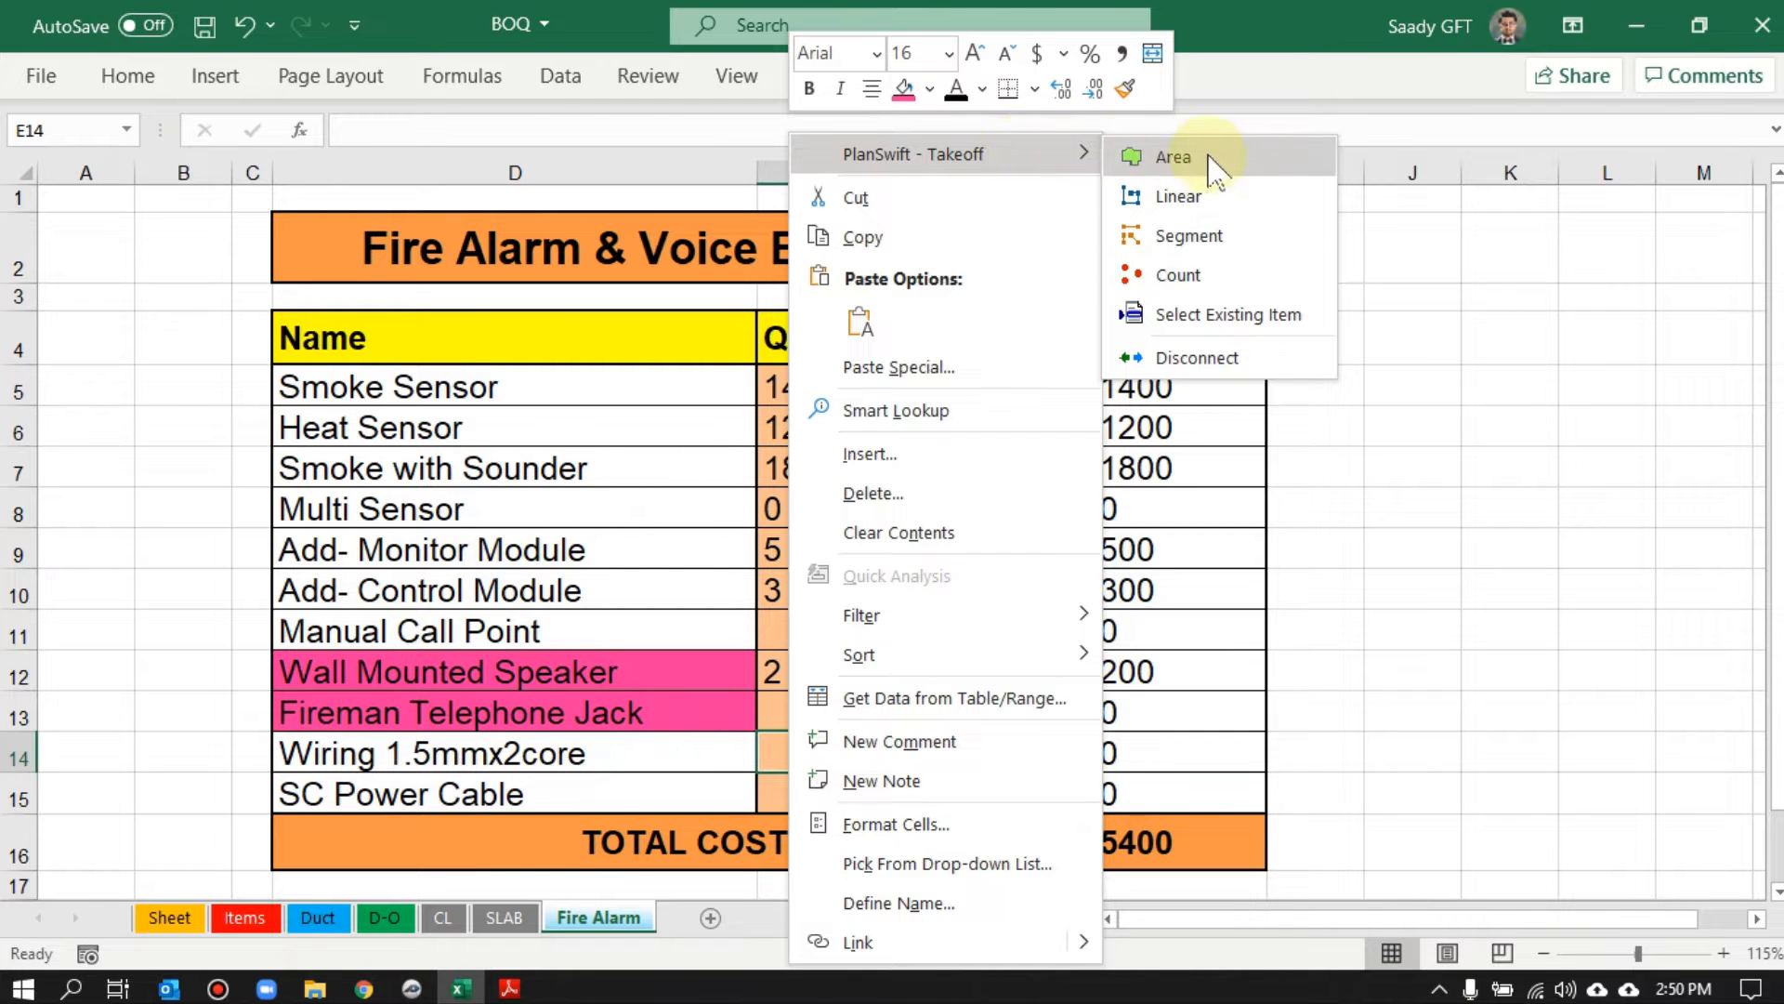
{"action": "left_click", "coordinate": [1261, 210]}
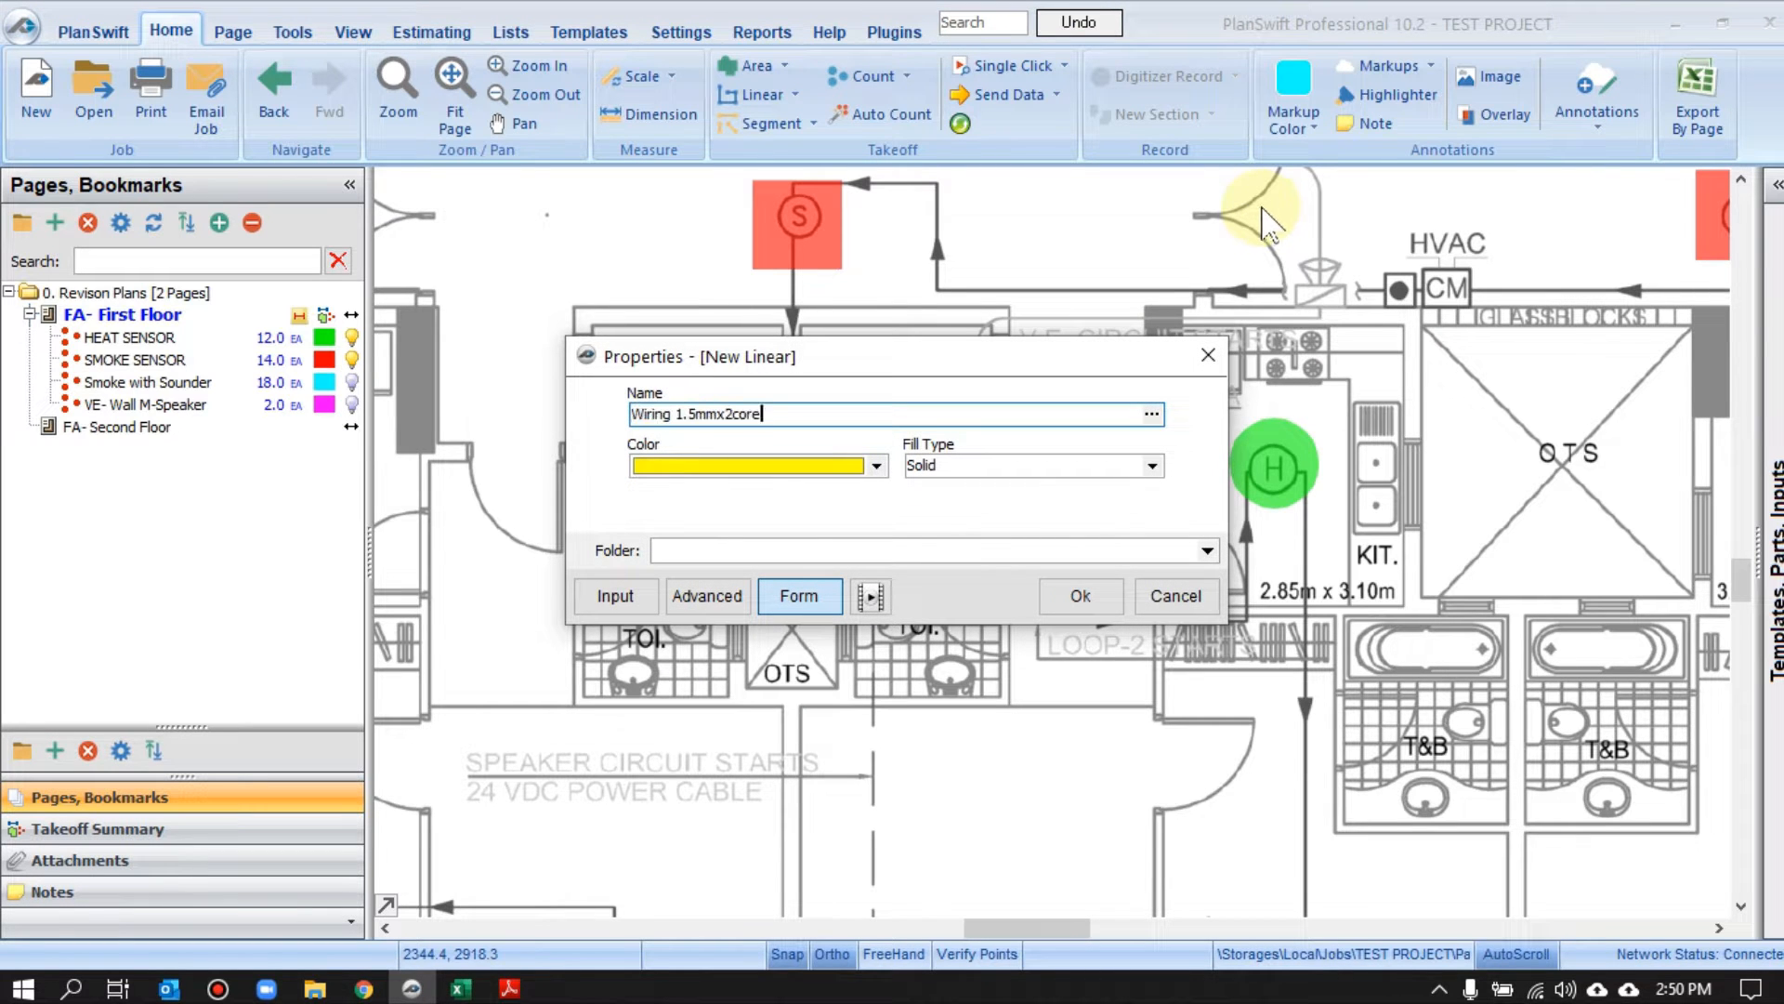
{"action": "left_click", "coordinate": [833, 467]}
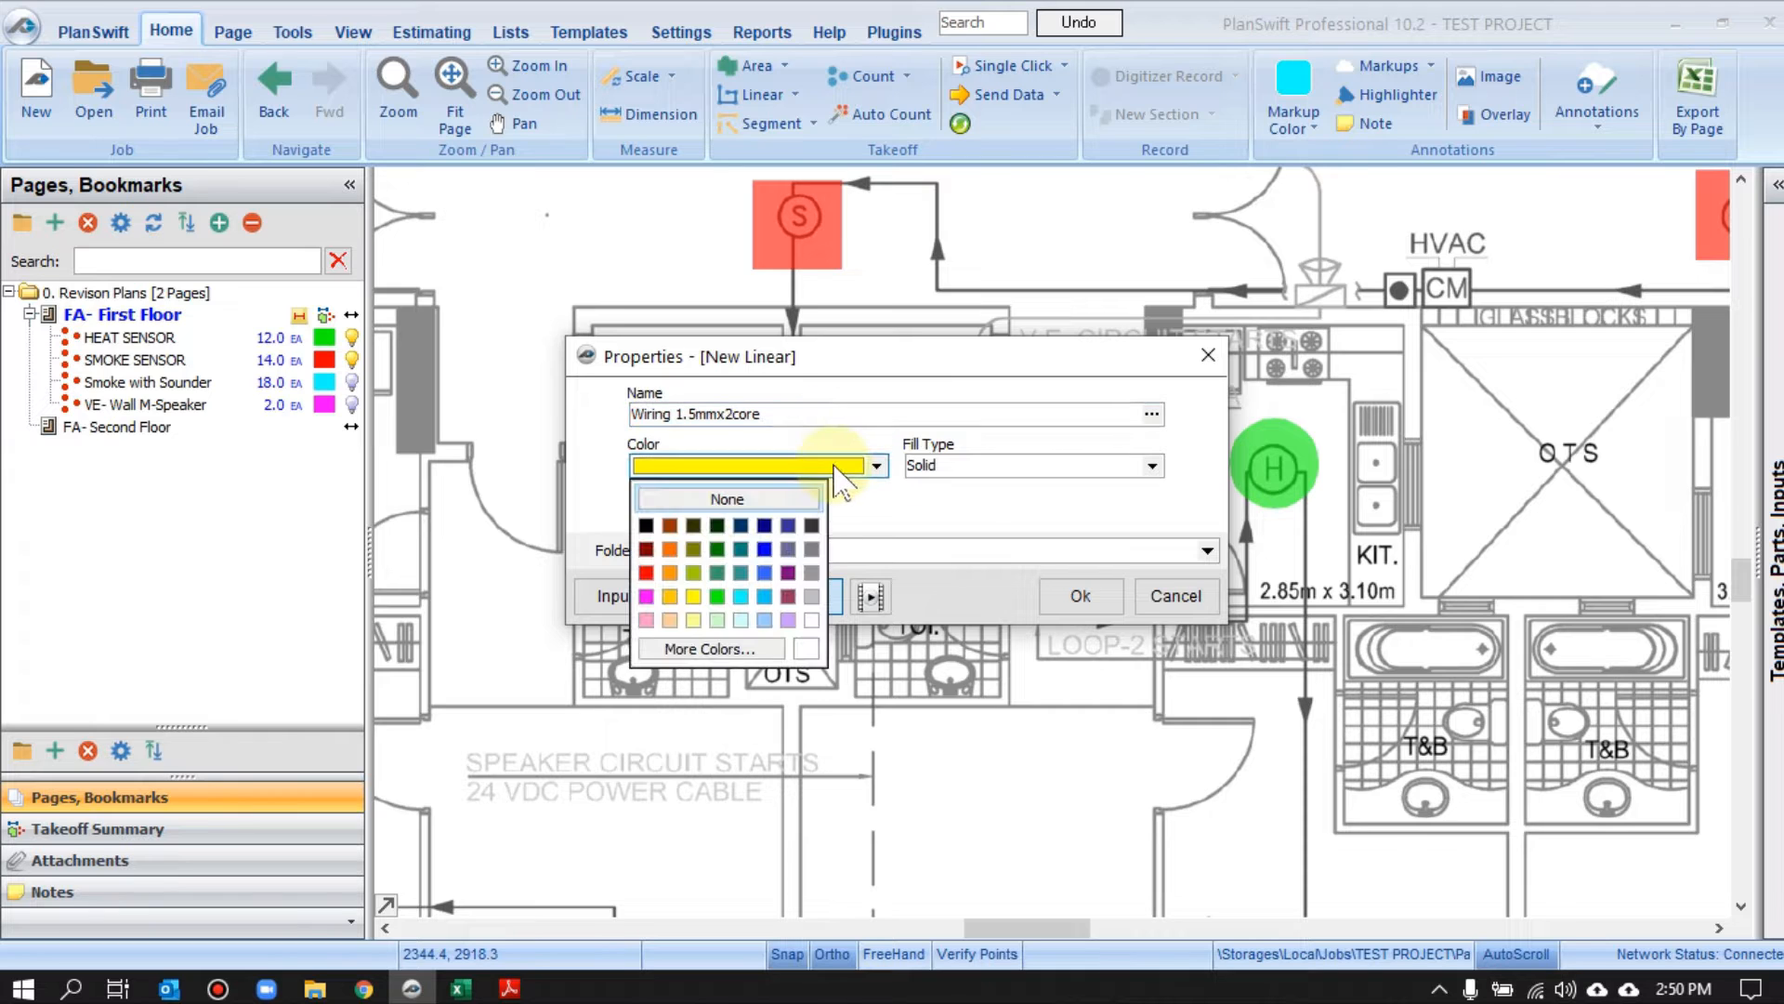
{"action": "left_click", "coordinate": [647, 567]}
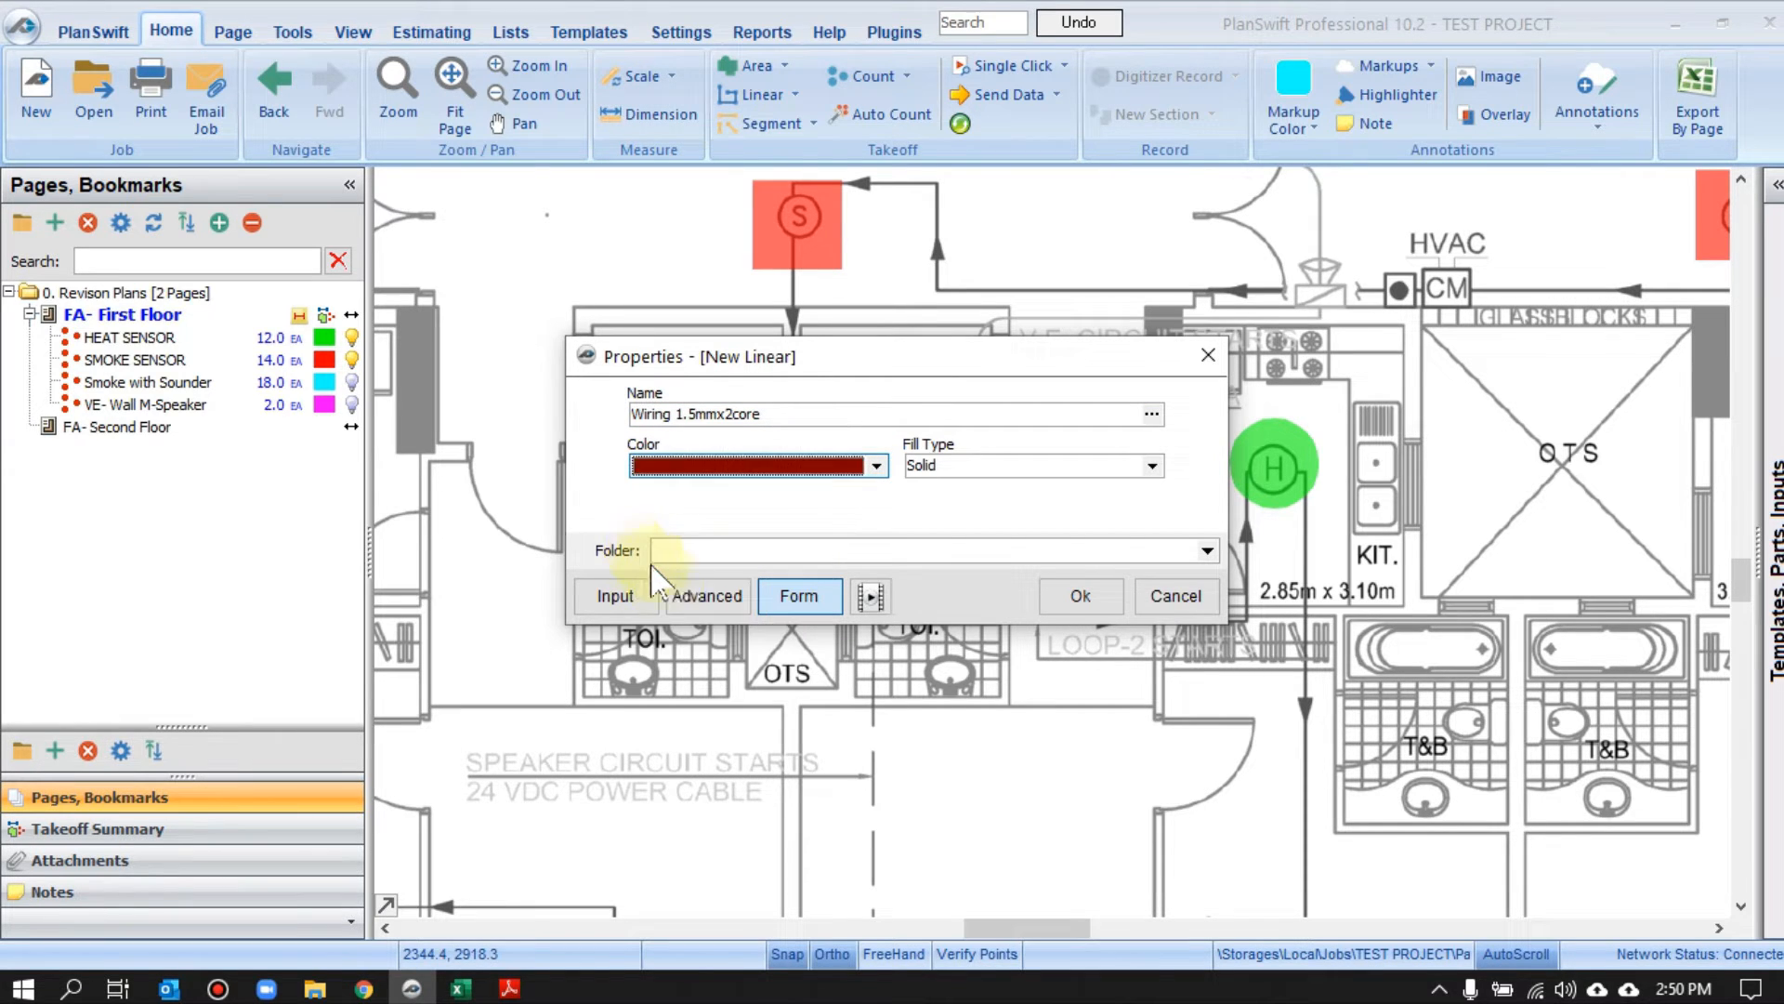
{"action": "left_click", "coordinate": [1078, 596]}
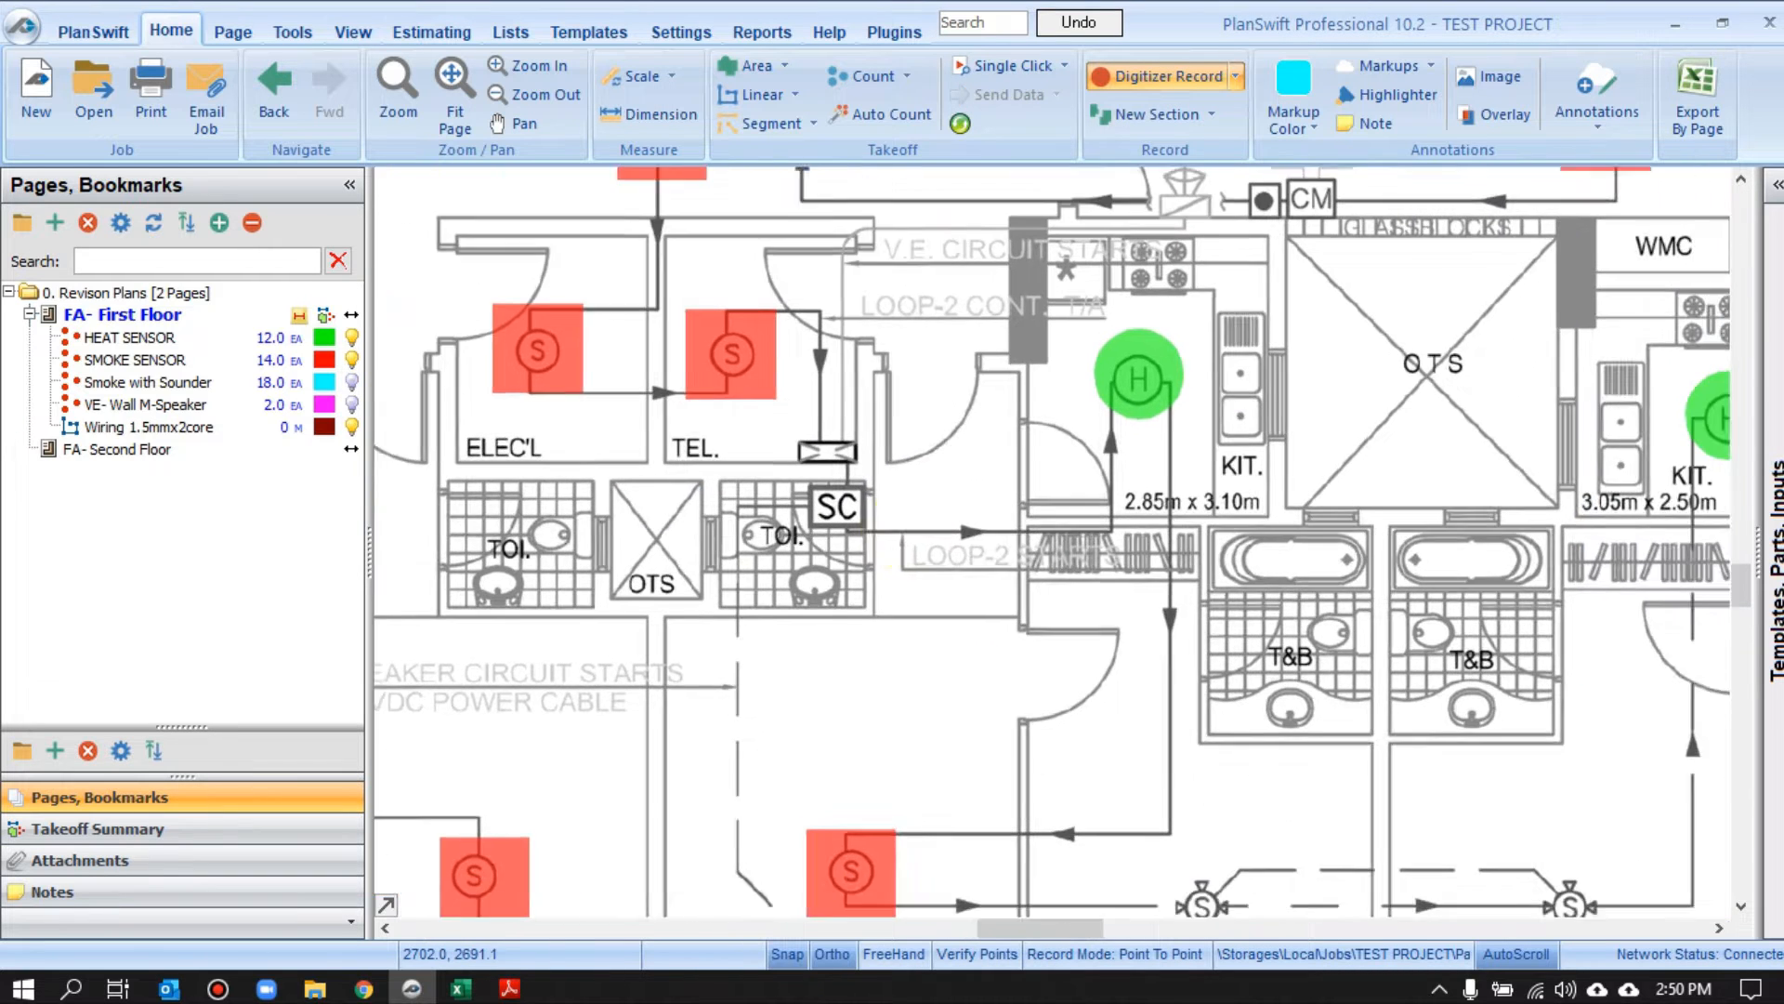
Trace the Loop-2 wiring from the telephone room box past SC to the heat sensor in the 2.85m x 3.10m kitchen
{"action": "scroll", "coordinate": [831, 444], "scroll_direction": "up", "scroll_amount": 2}
{"action": "left_click", "coordinate": [831, 442]}
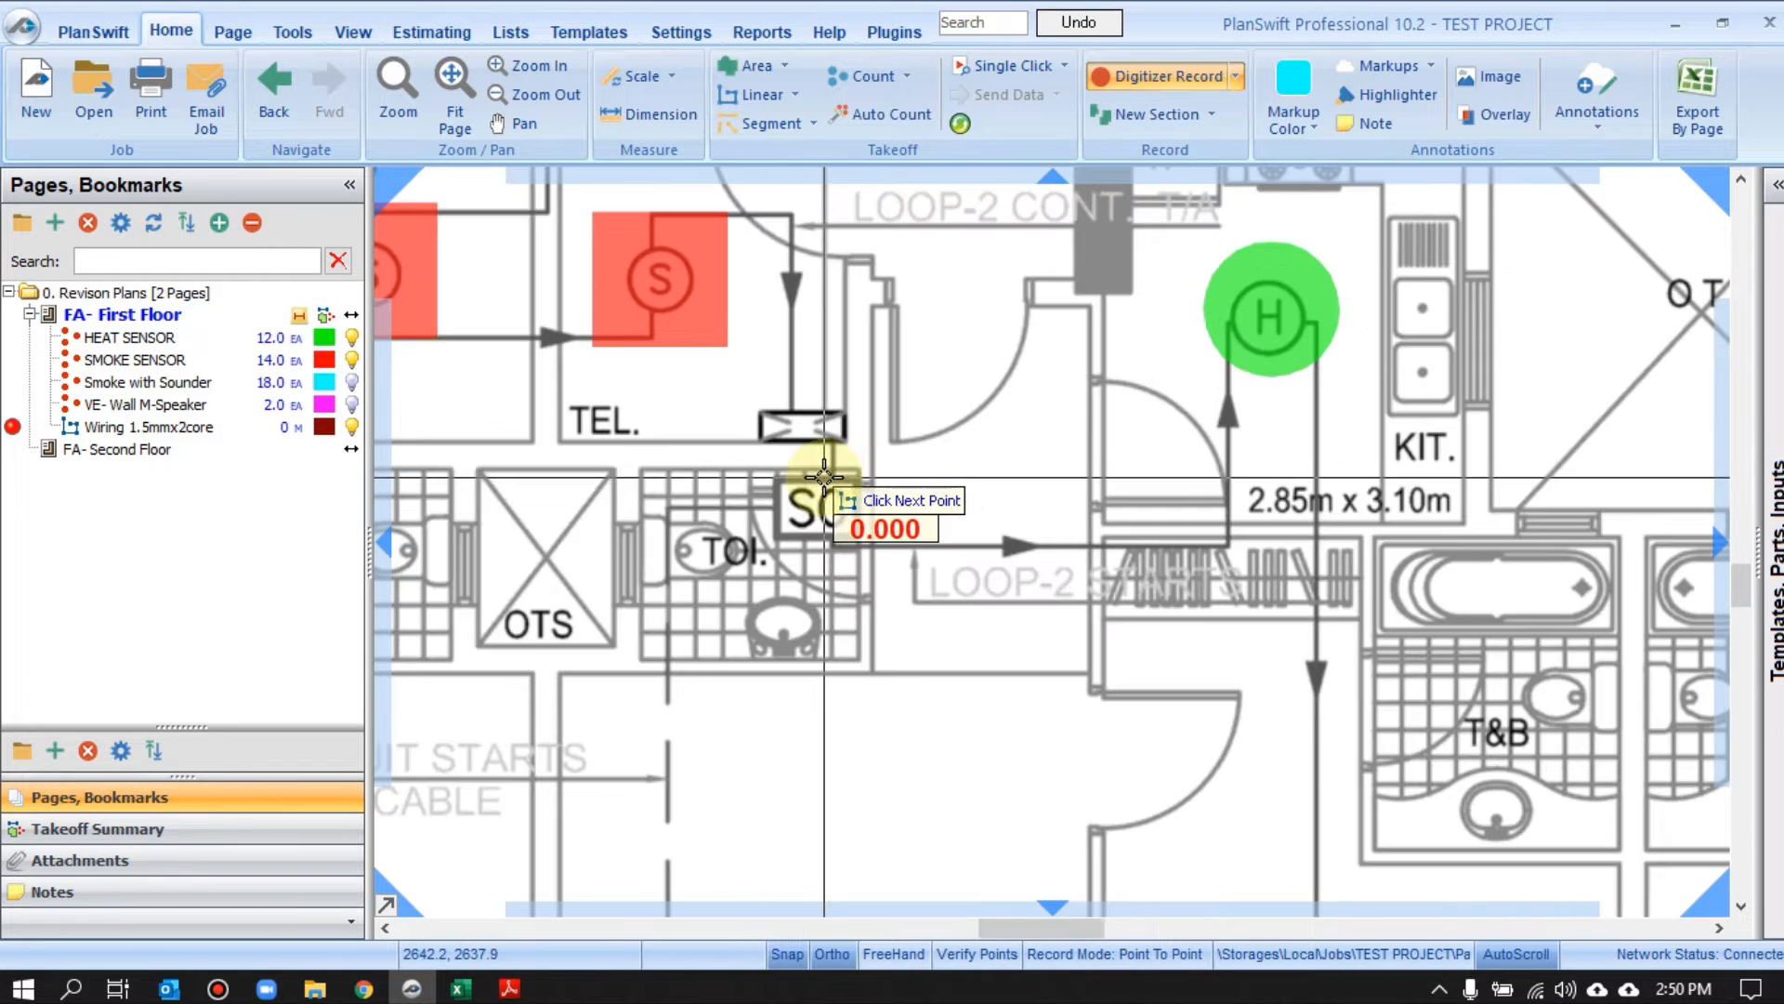
{"action": "left_click", "coordinate": [847, 544]}
{"action": "left_click", "coordinate": [1231, 535]}
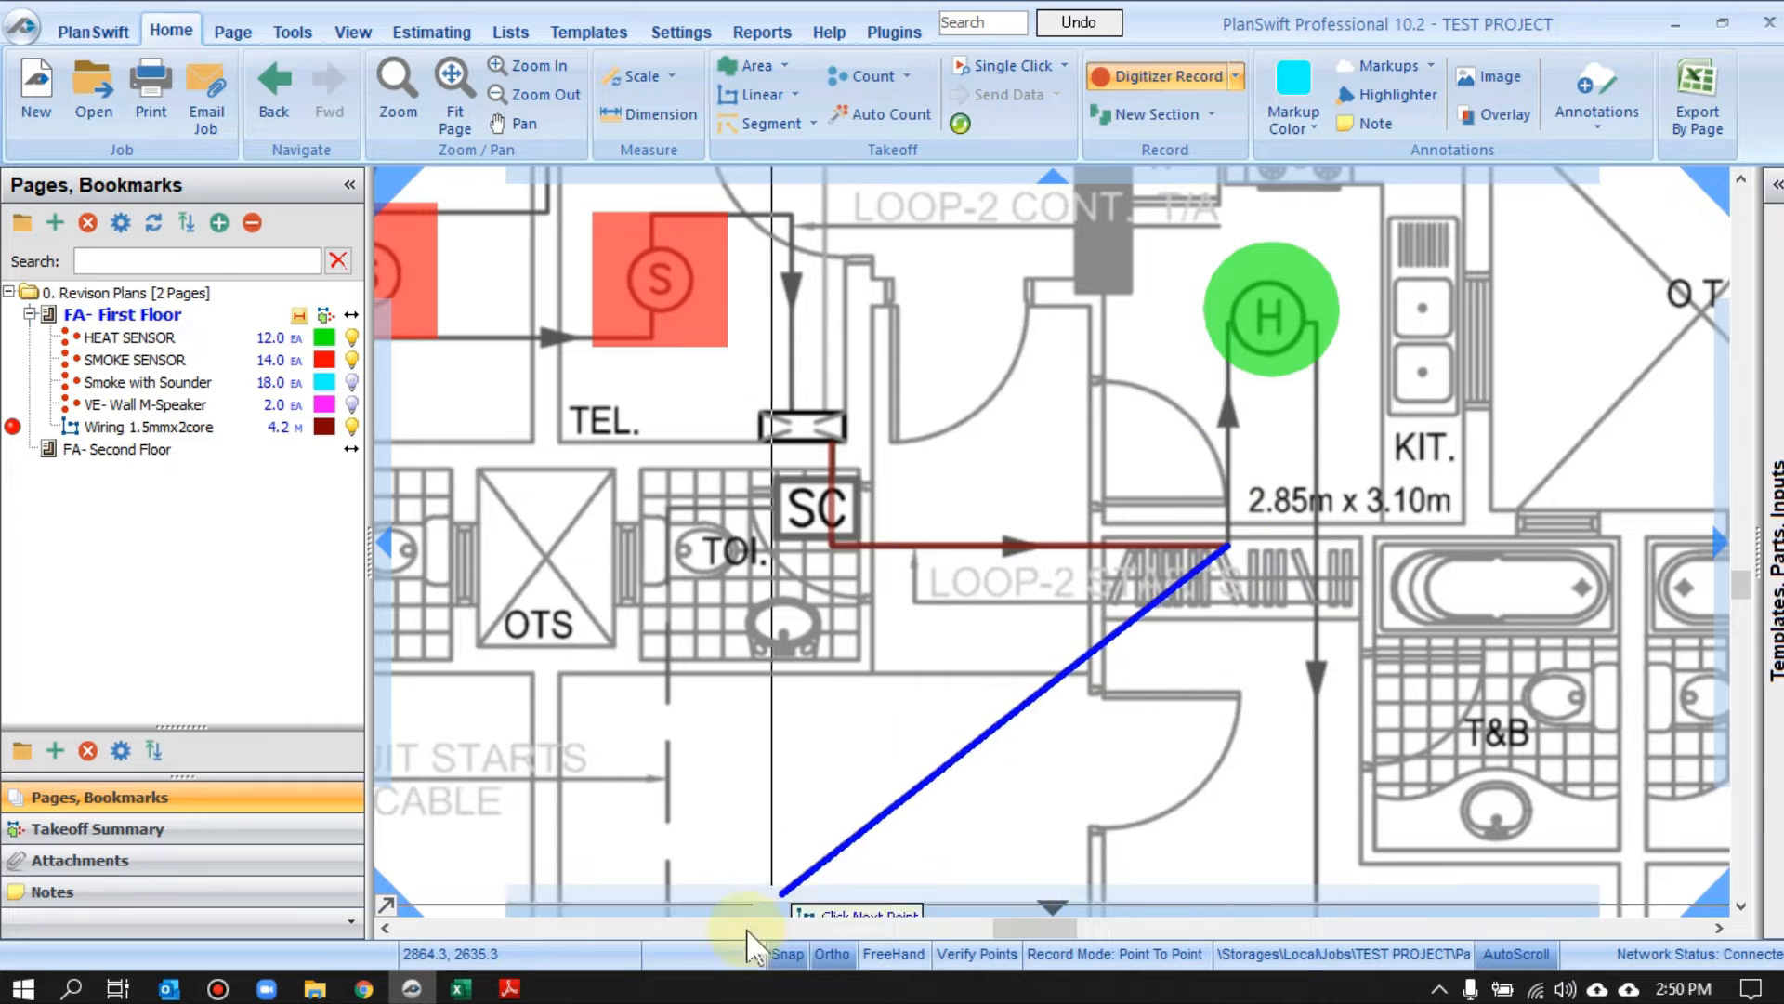
{"action": "scroll", "coordinate": [1231, 323], "scroll_direction": "up", "scroll_amount": 2}
{"action": "left_click", "coordinate": [1231, 326]}
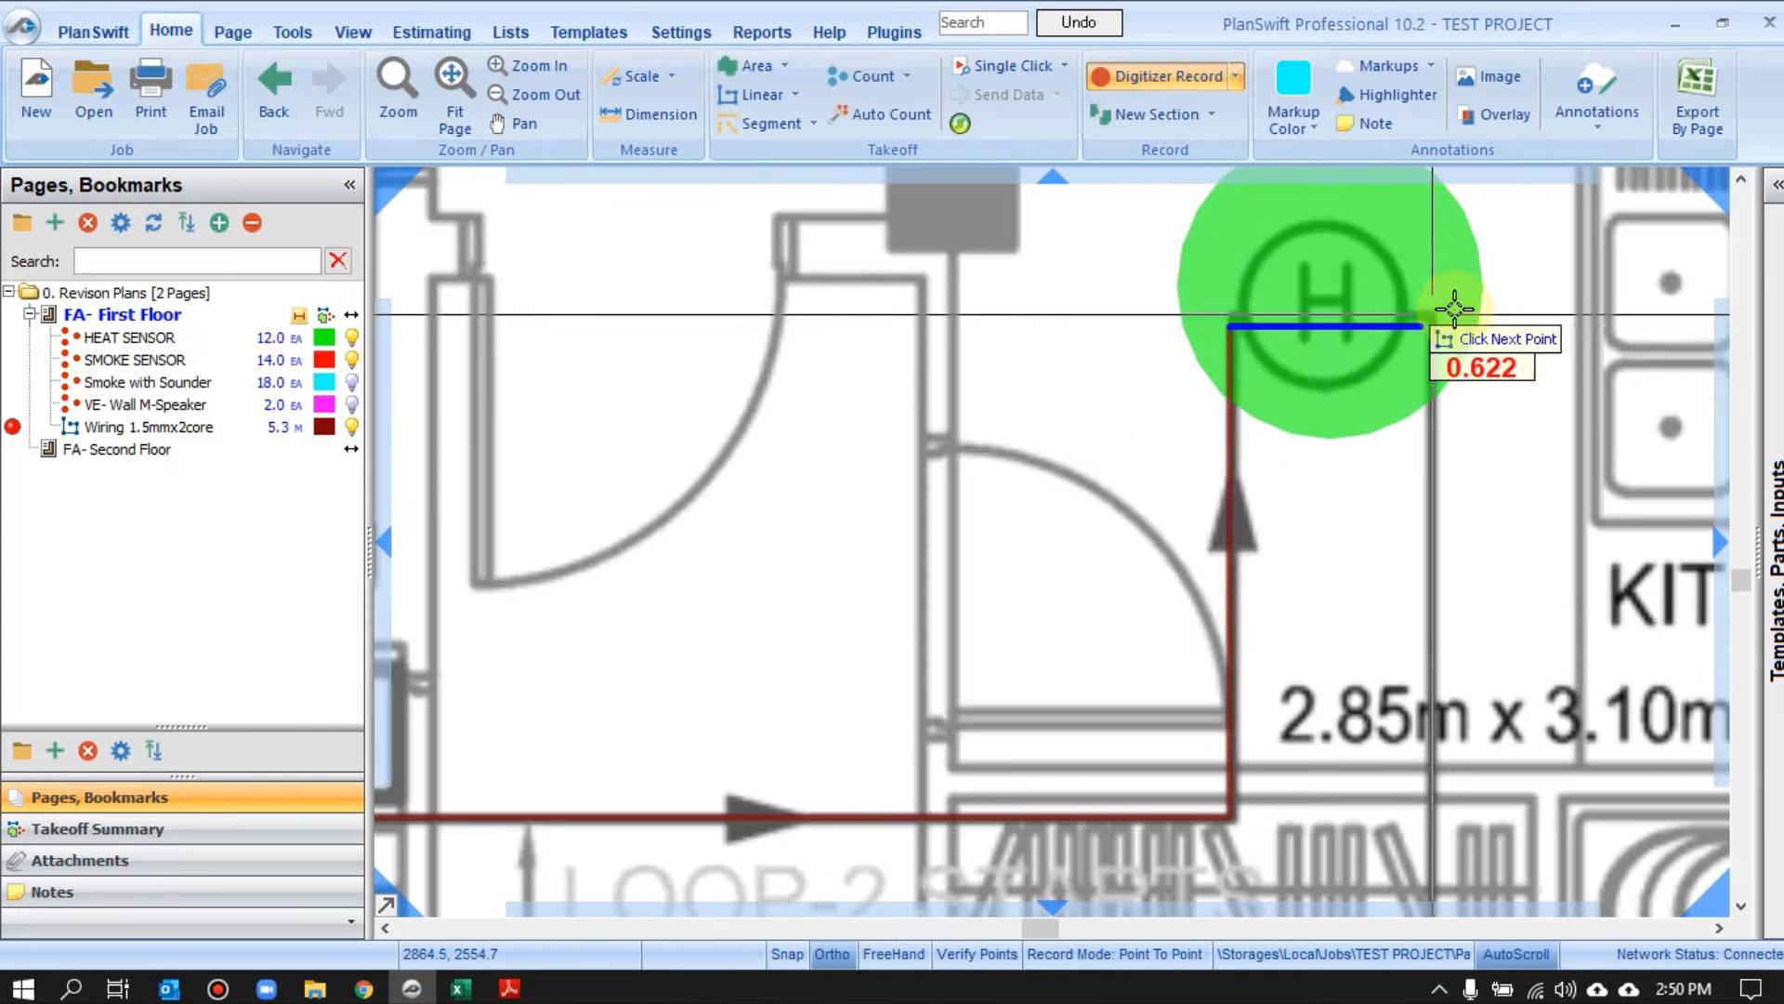
{"action": "left_click", "coordinate": [1434, 317]}
Continue the wiring down to the living/dining smoke sensor, then across both adjoining bedroom detectors to the bend before the 3.80m x 6.65m living room
{"action": "scroll", "coordinate": [1434, 343], "scroll_direction": "down", "scroll_amount": 4}
{"action": "scroll", "coordinate": [1127, 511], "scroll_direction": "up", "scroll_amount": 3}
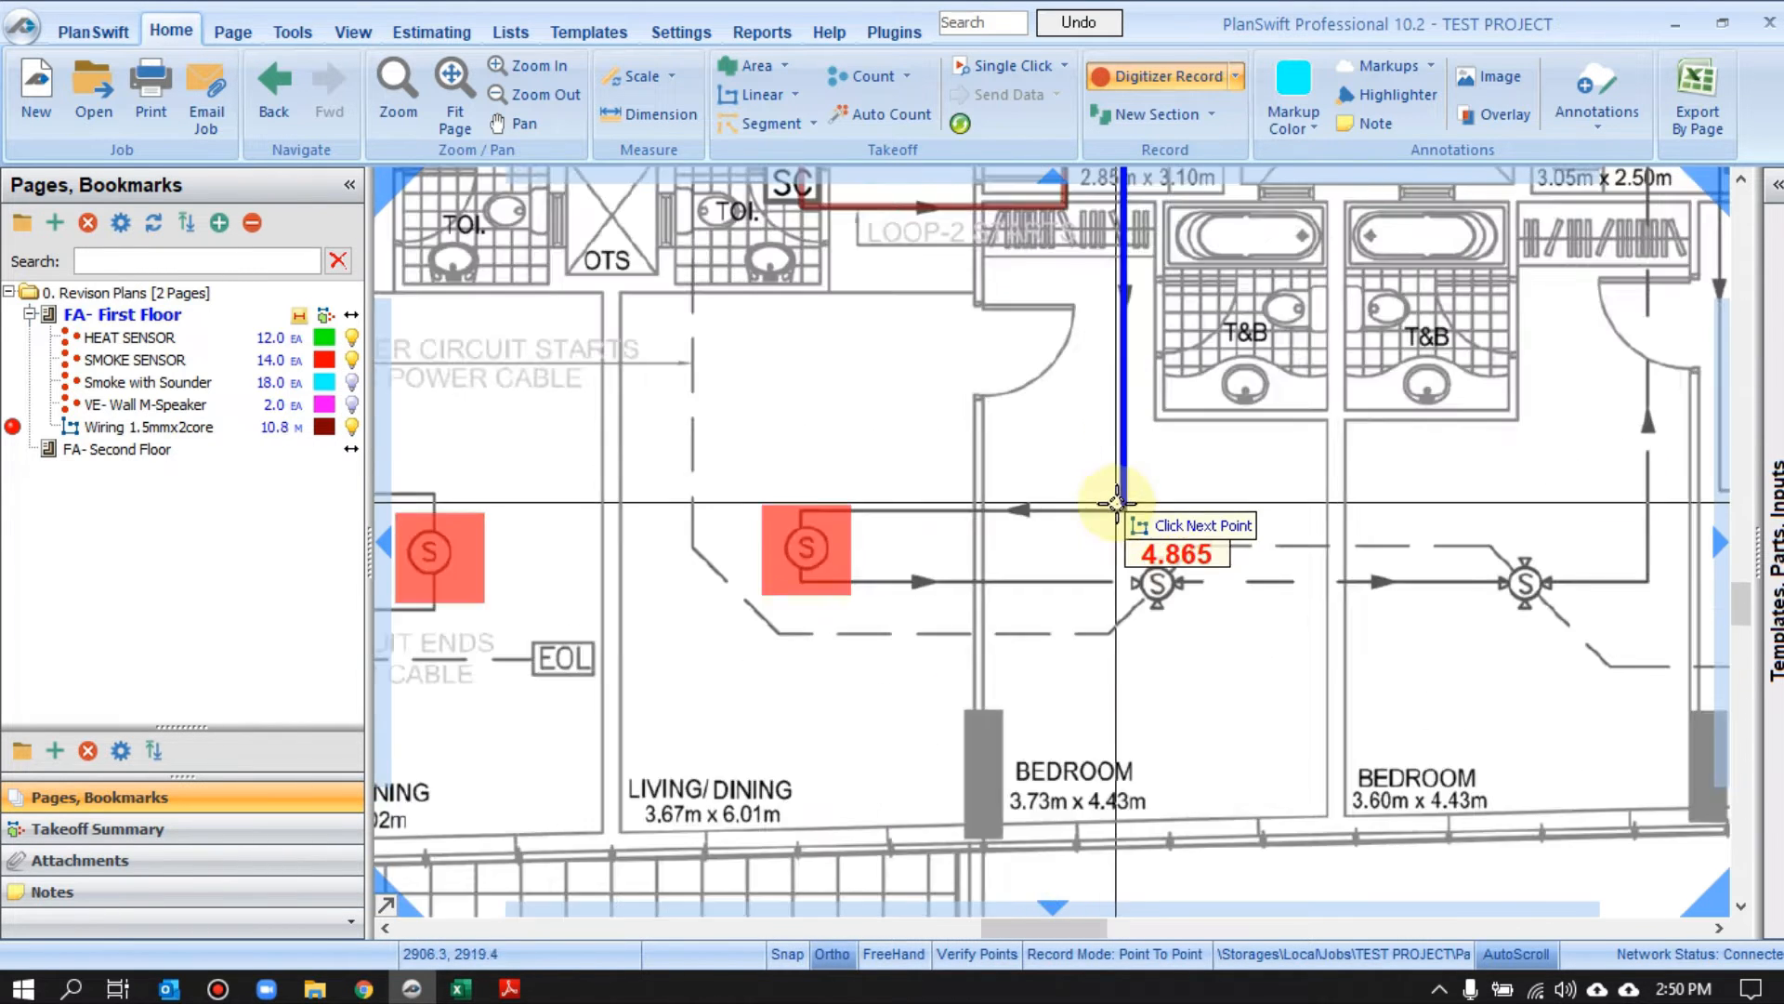
{"action": "left_click", "coordinate": [1127, 513]}
{"action": "left_click", "coordinate": [643, 526]}
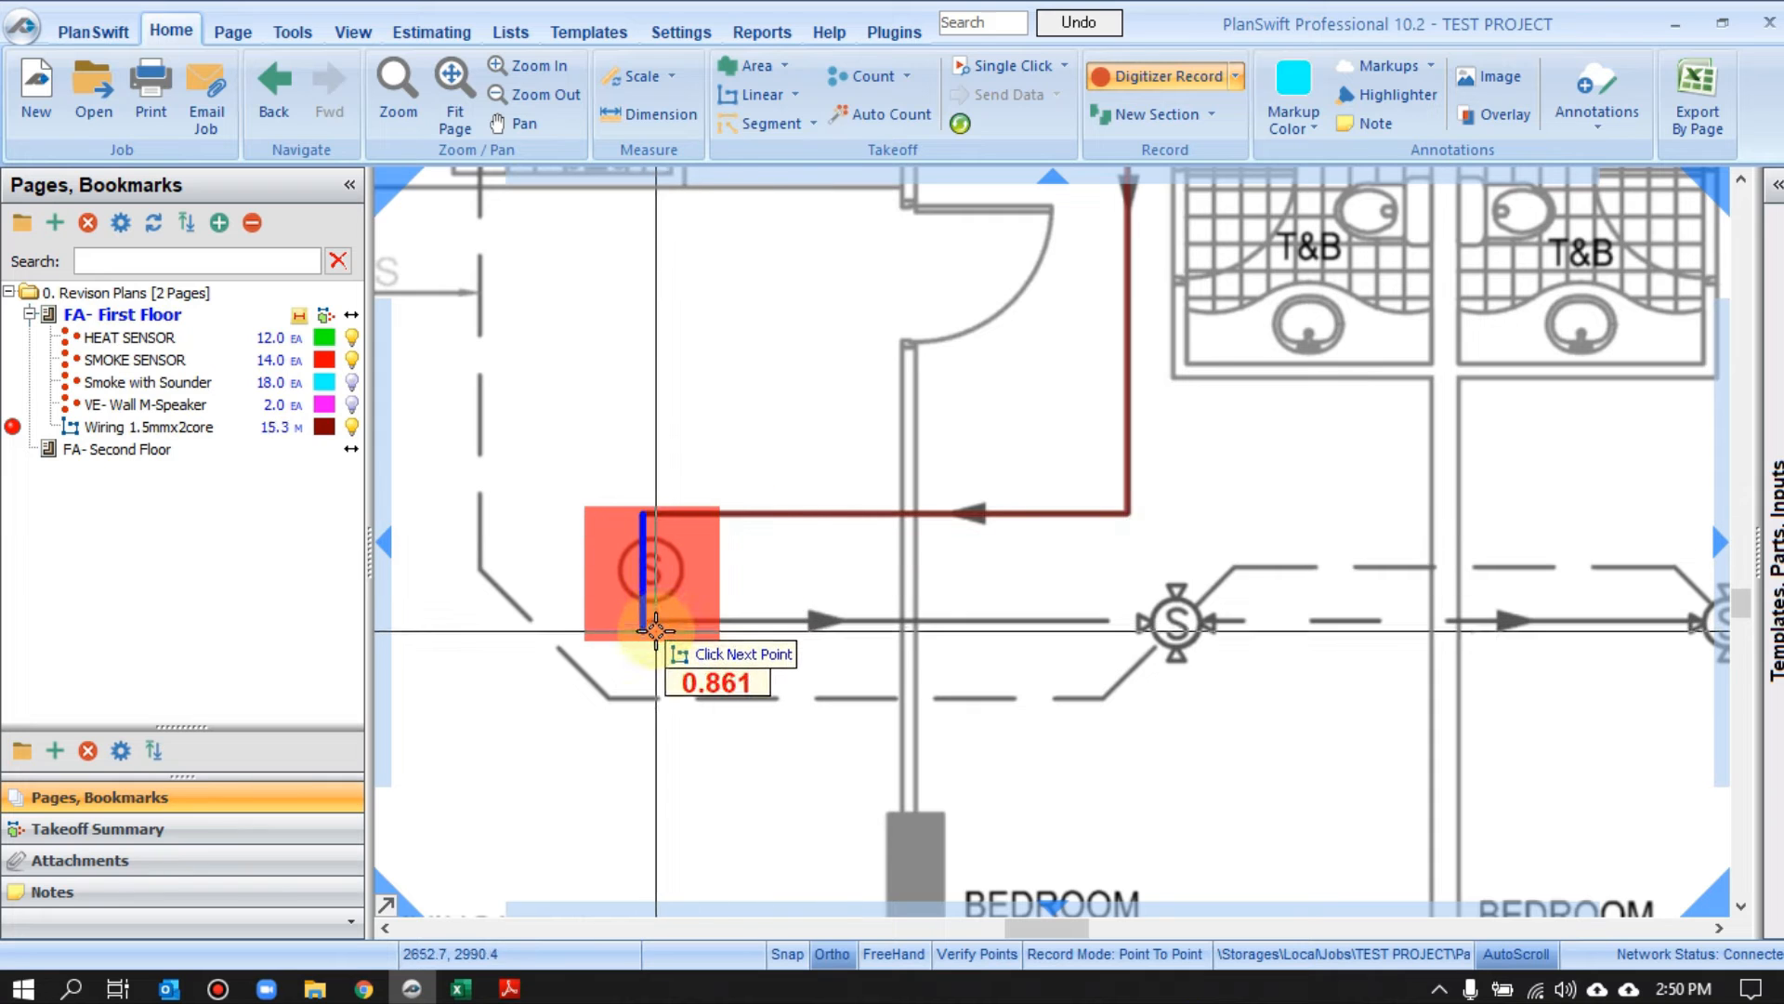
{"action": "left_click", "coordinate": [643, 627]}
{"action": "left_click_drag", "start_coordinate": [779, 605], "coordinate": [1052, 595]}
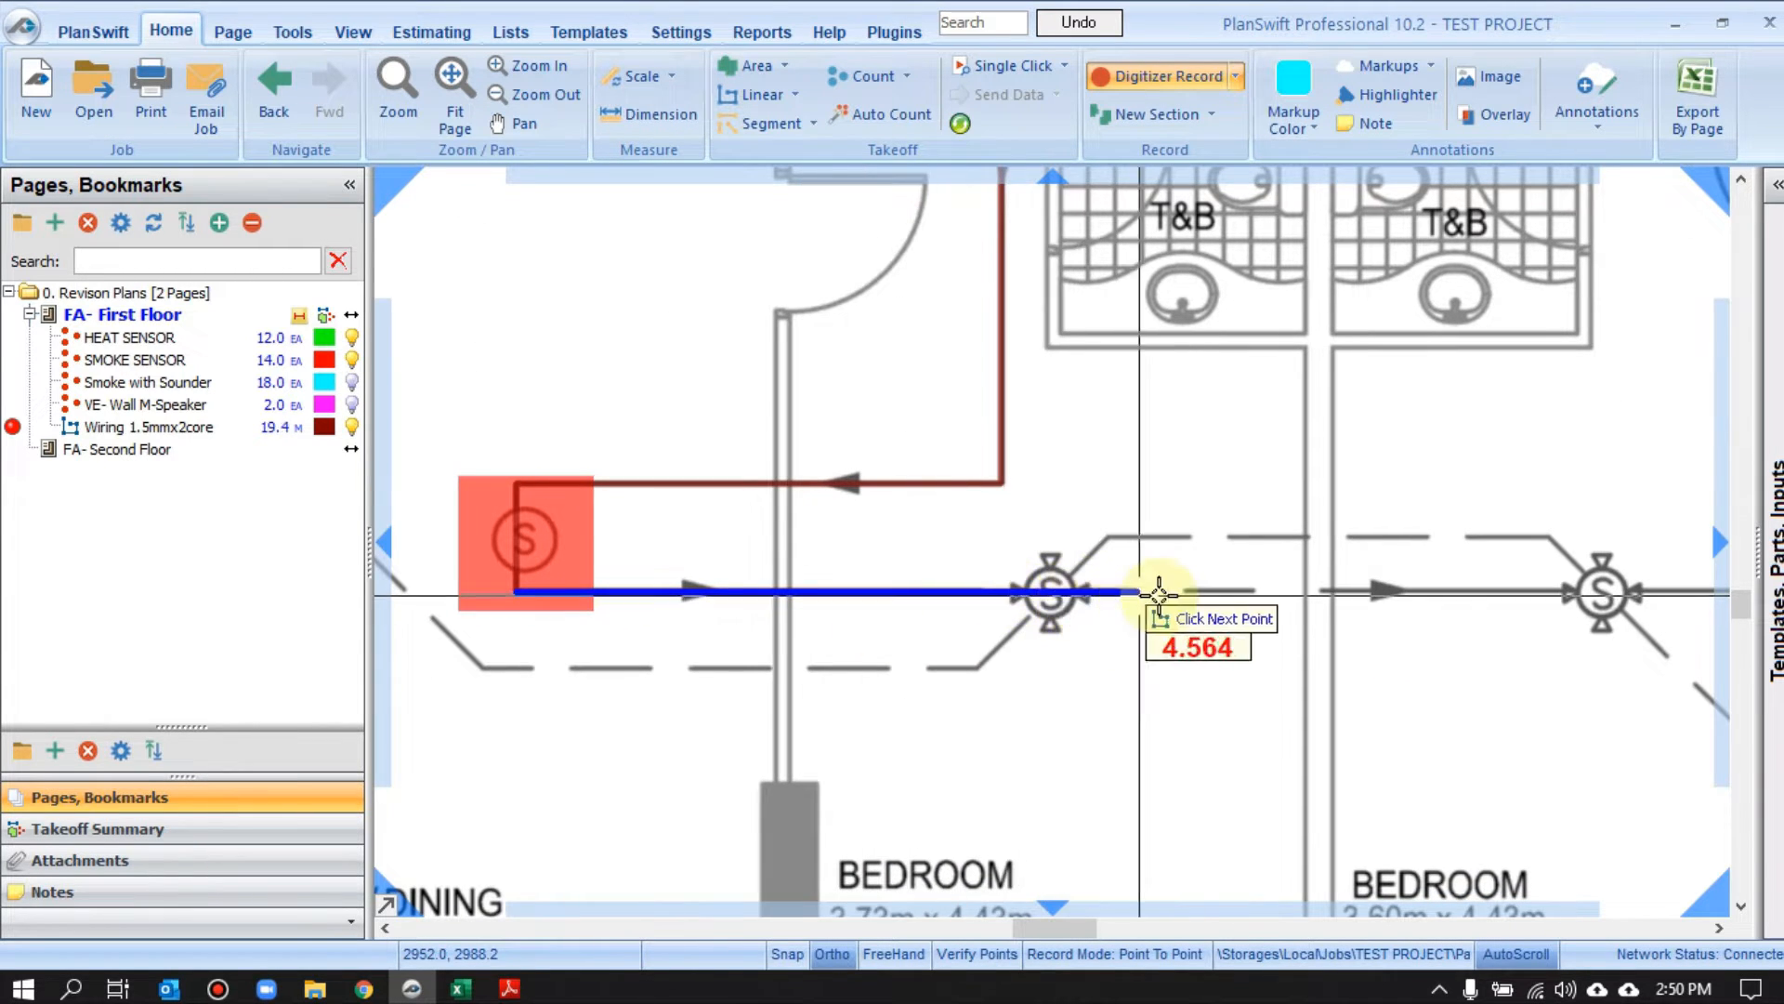
{"action": "left_click_drag", "start_coordinate": [1313, 587], "coordinate": [931, 584]}
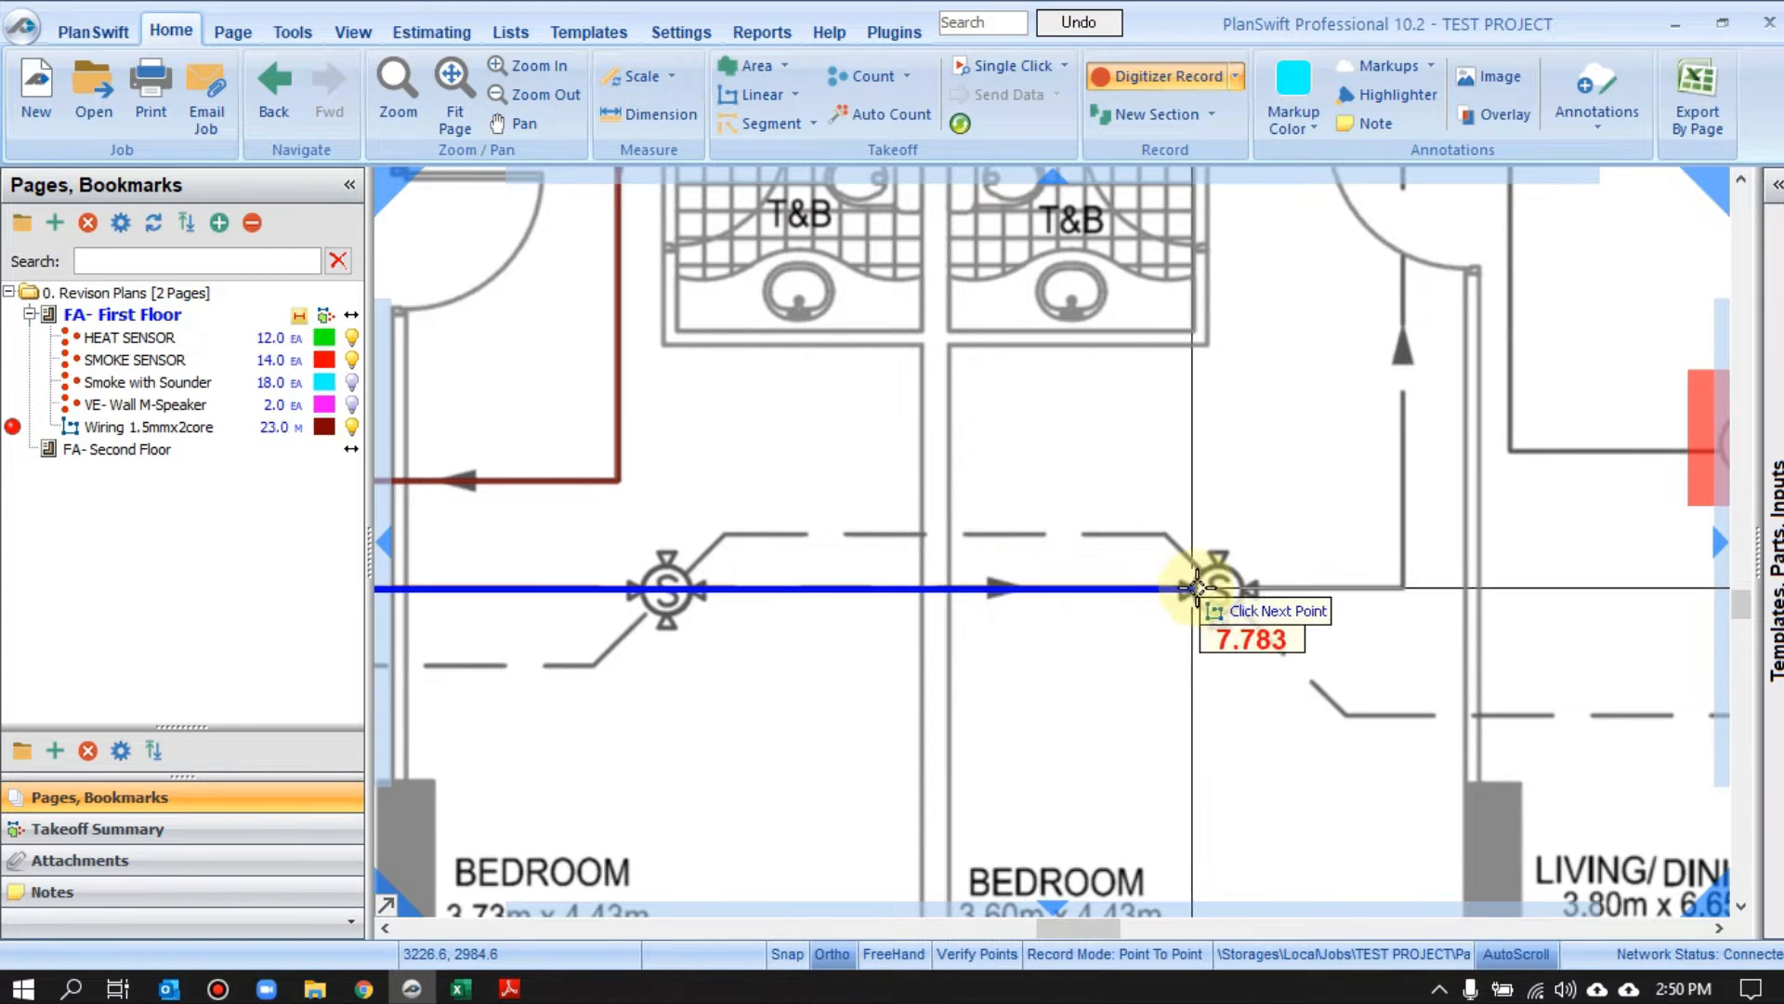
{"action": "left_click_drag", "start_coordinate": [1213, 587], "coordinate": [1078, 585]}
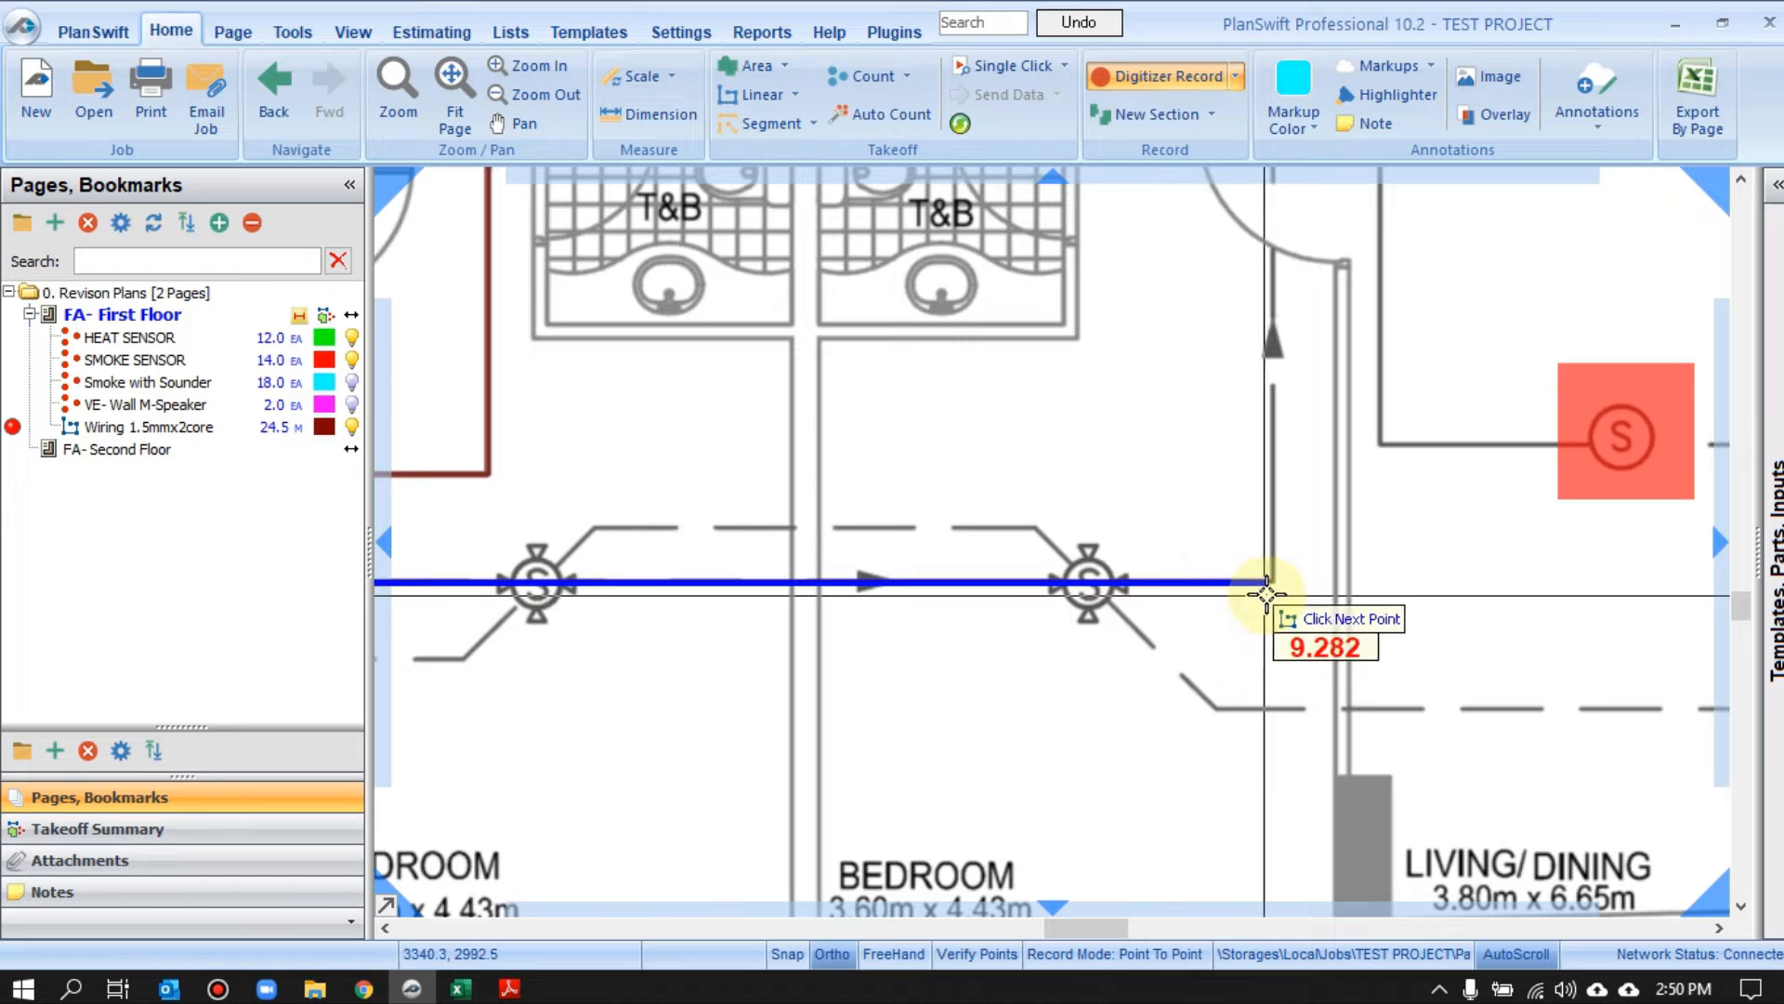
{"action": "left_click", "coordinate": [1270, 588]}
Trace the wiring up through the 3.05m x 2.50m kitchen heat sensor, across the living/dining smoke sensor, and down to the master bedroom entrance
{"action": "scroll", "coordinate": [1268, 471], "scroll_direction": "down", "scroll_amount": 3}
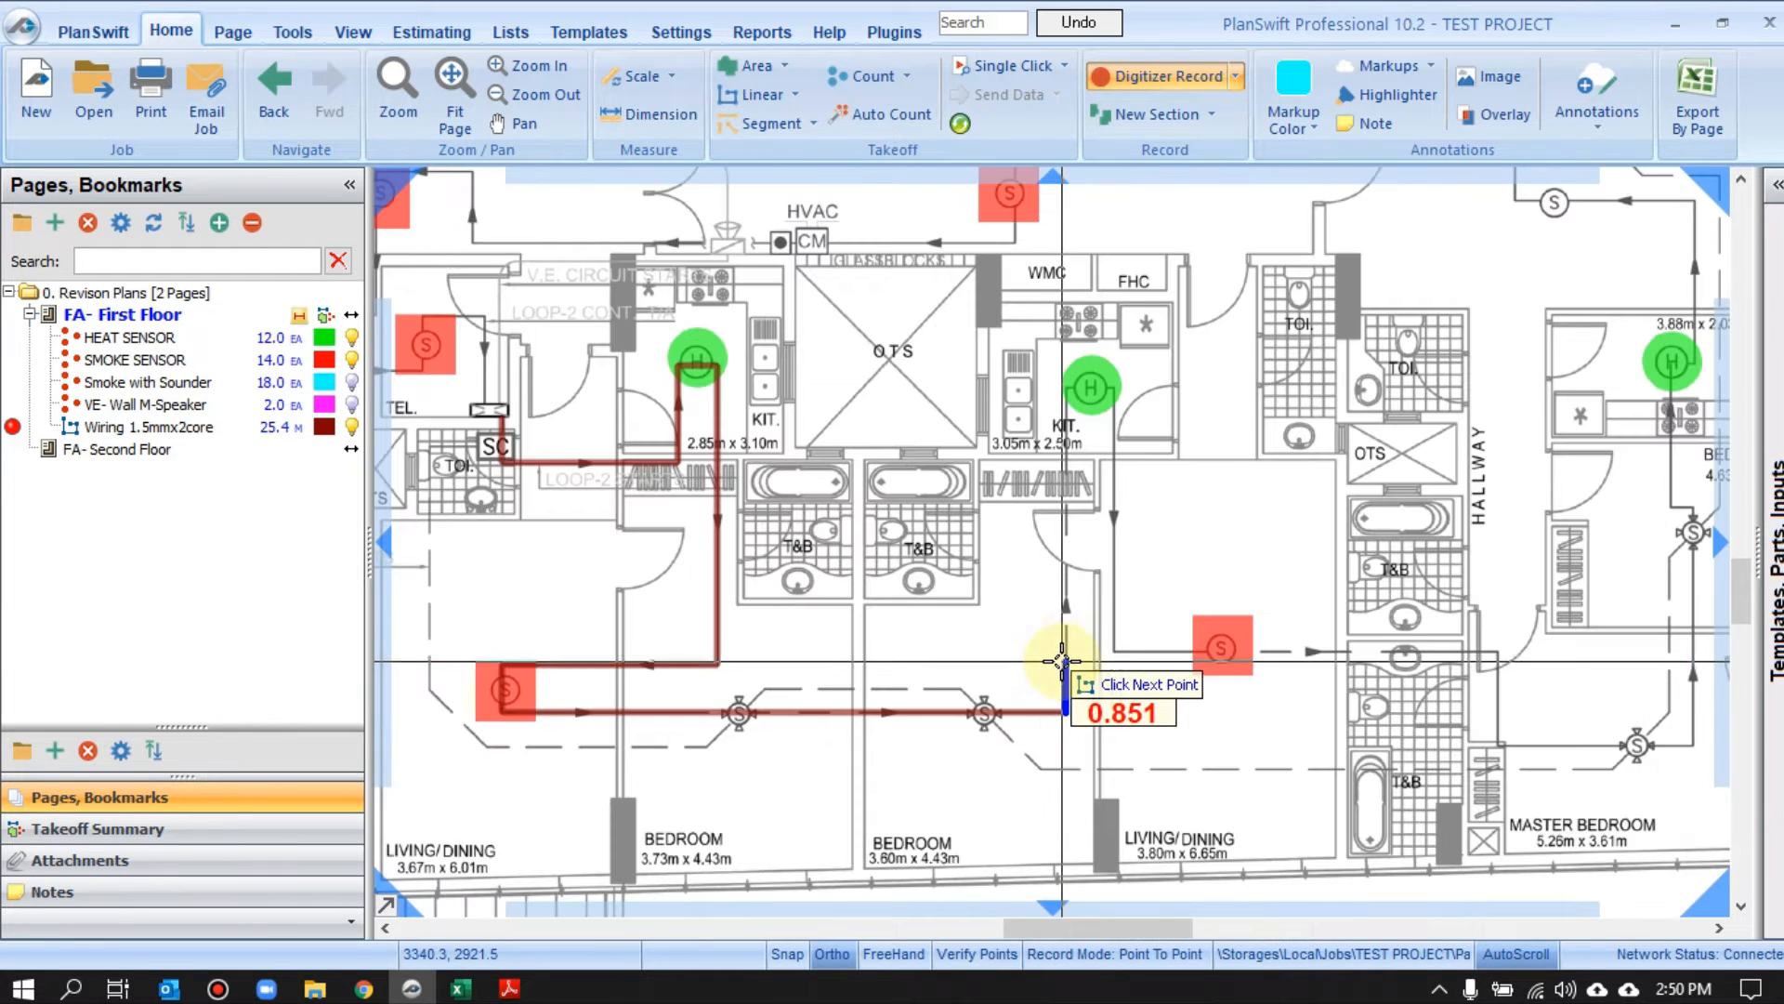
{"action": "left_click", "coordinate": [1085, 389]}
{"action": "left_click", "coordinate": [1113, 396]}
{"action": "left_click", "coordinate": [1114, 651]}
{"action": "left_click_drag", "start_coordinate": [1492, 662], "coordinate": [1096, 573]}
{"action": "left_click", "coordinate": [1099, 572]}
{"action": "left_click", "coordinate": [1100, 662]}
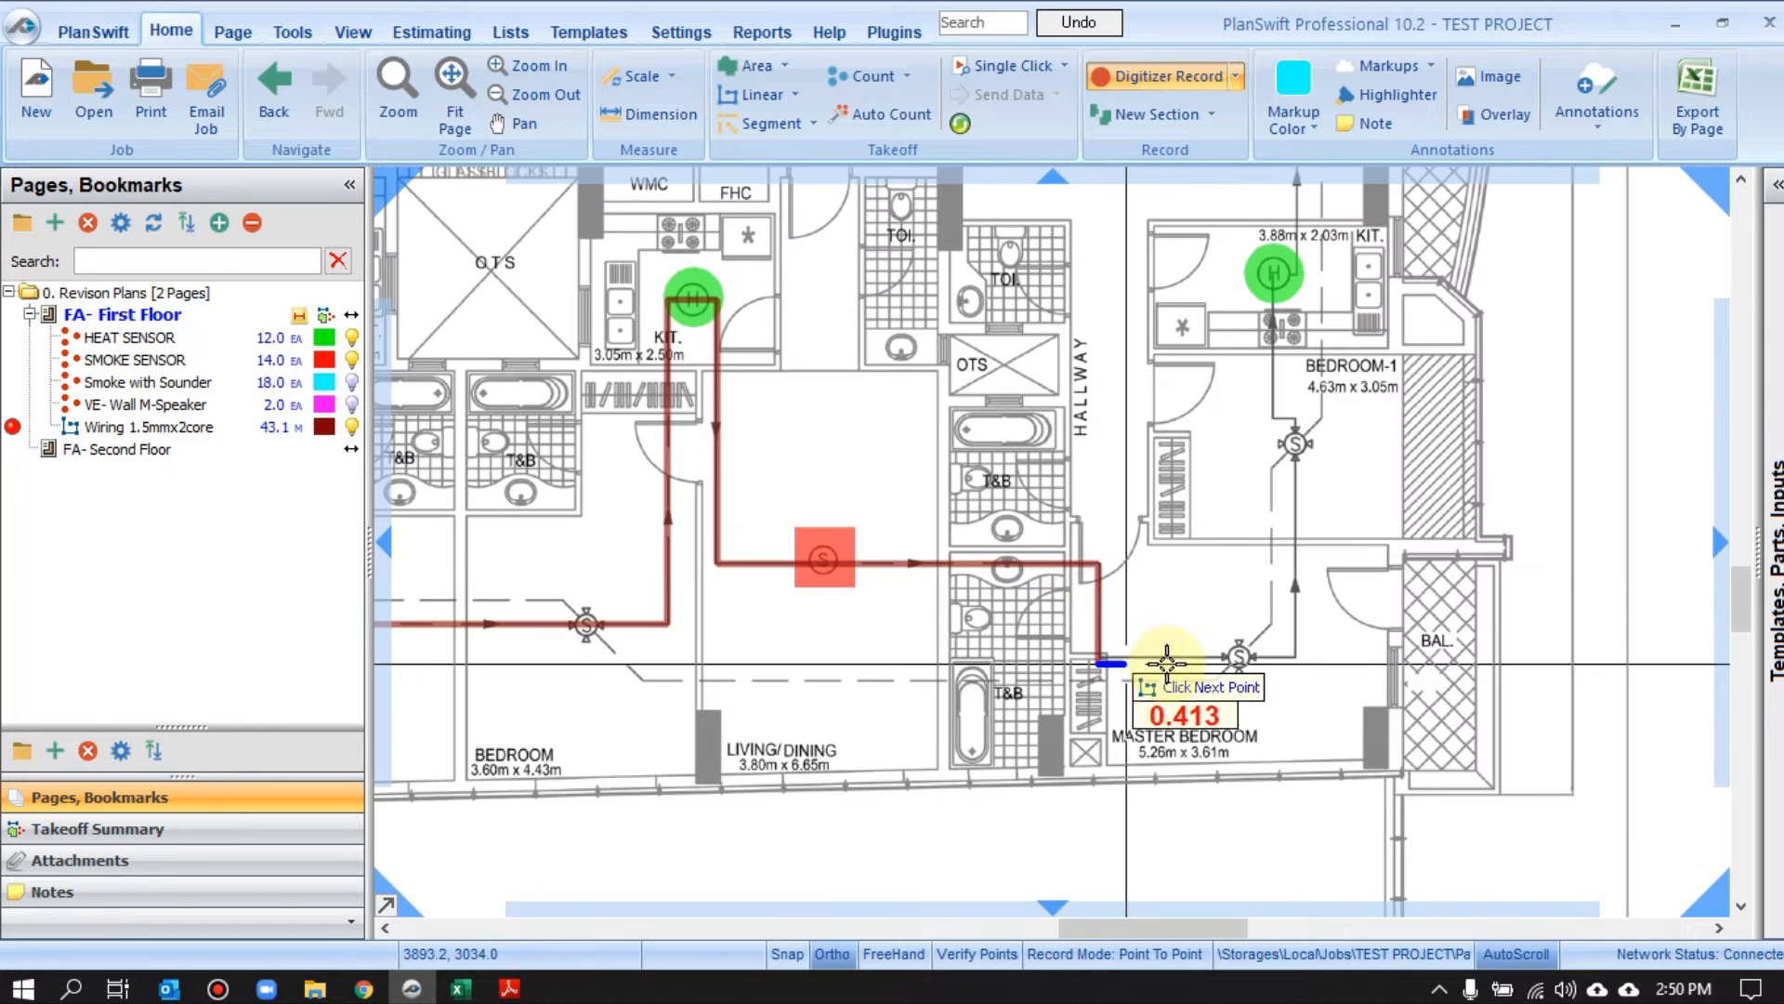
Route the wiring through the master bedroom and Bedroom-1 detectors up to the heat sensor in the 3.88m x 2.03m kitchen
{"action": "left_click", "coordinate": [1299, 662]}
{"action": "left_click", "coordinate": [1297, 423]}
{"action": "left_click", "coordinate": [1274, 421]}
{"action": "left_click_drag", "start_coordinate": [1277, 311], "coordinate": [1324, 849]}
{"action": "left_click", "coordinate": [1273, 347]}
{"action": "left_click", "coordinate": [1296, 347]}
Continue the wiring up the plan's right wing through the living/dining smoke sensors, kitchen heat sensor and Bedroom-1 to the Bedroom-2 detector
{"action": "scroll", "coordinate": [1325, 850], "scroll_direction": "down", "scroll_amount": 2}
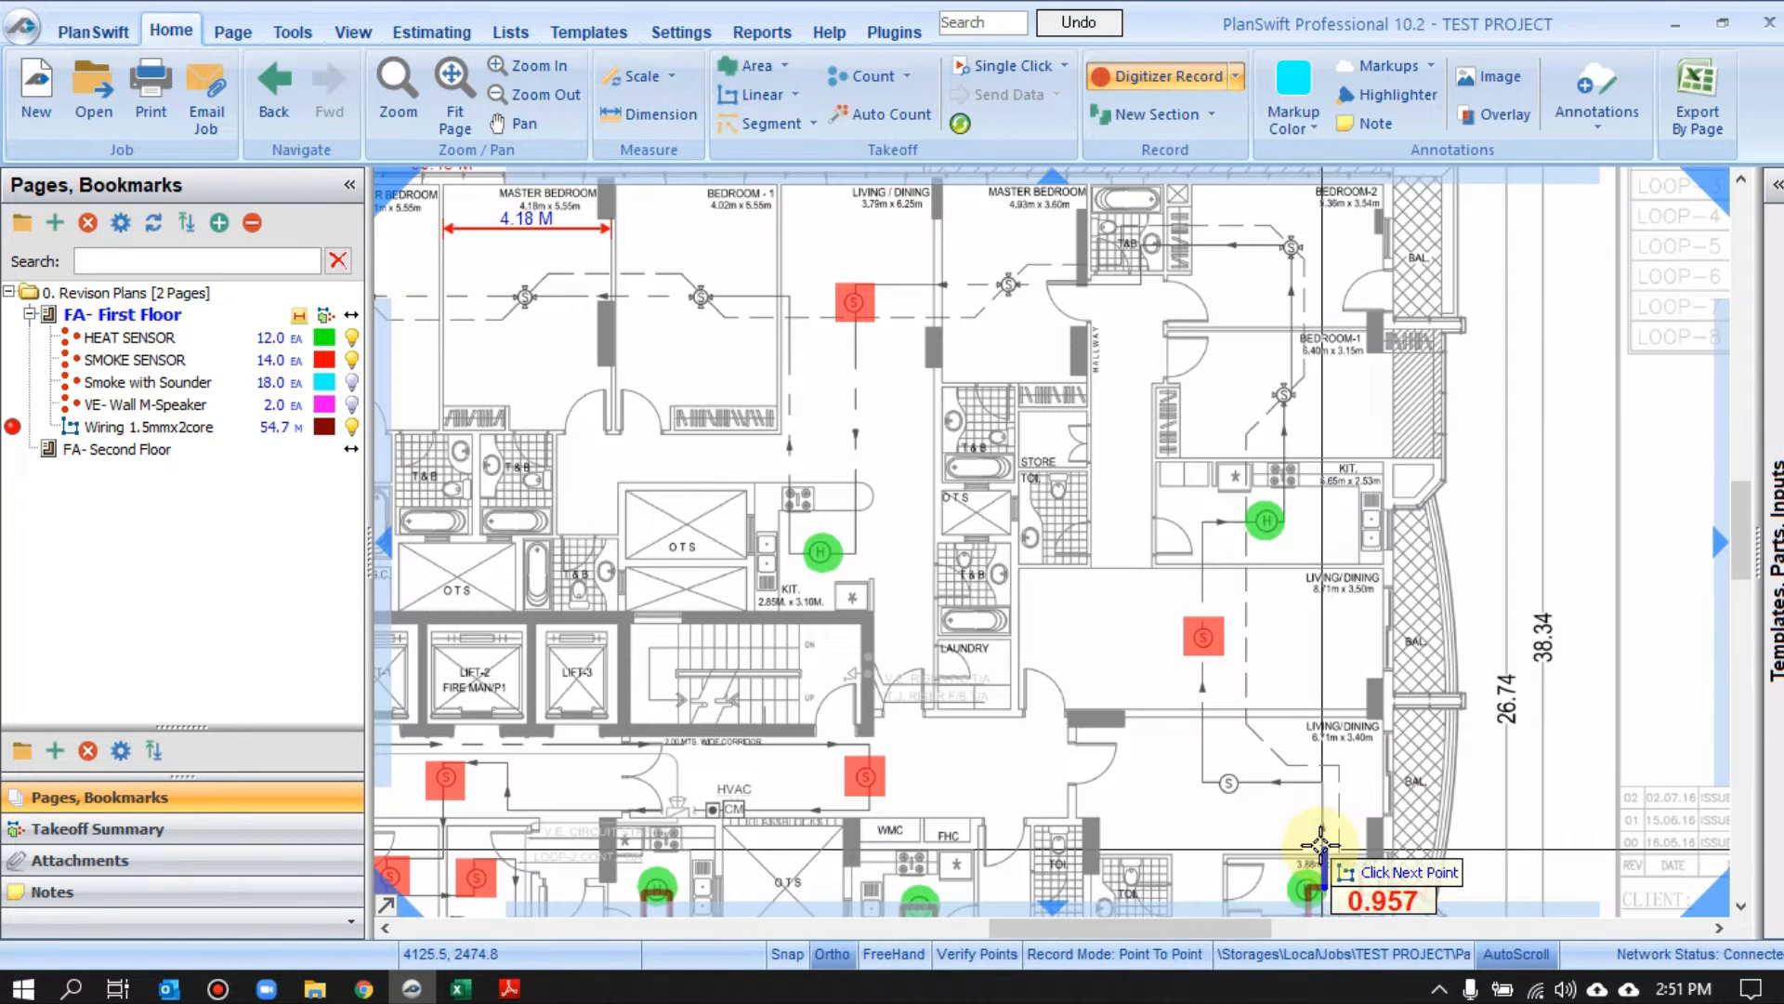
{"action": "left_click", "coordinate": [1324, 783]}
{"action": "left_click", "coordinate": [1204, 783]}
{"action": "left_click", "coordinate": [1204, 523]}
{"action": "left_click", "coordinate": [1290, 524]}
{"action": "left_click", "coordinate": [1290, 246]}
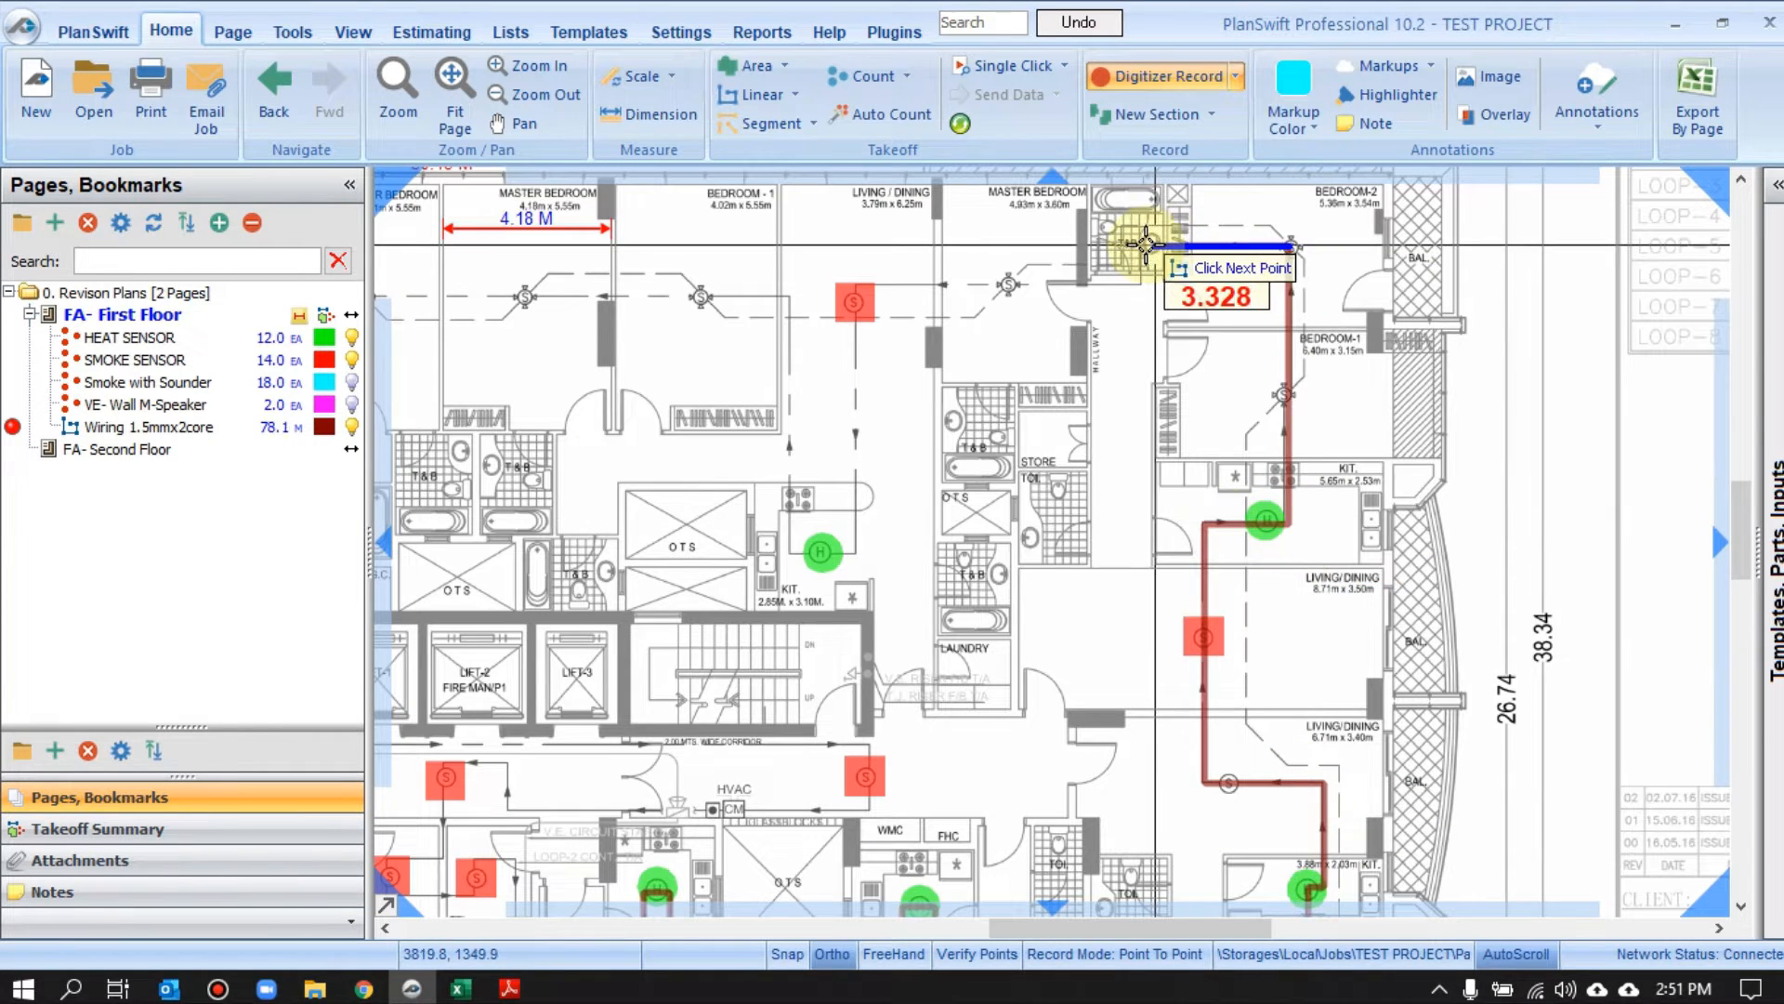
Trace the wiring from Bedroom-2 through the master bedroom and the 3.79m x 6.25m living/dining smoke sensor to the kitchen heat sensor below
{"action": "left_click", "coordinate": [1139, 246]}
{"action": "left_click", "coordinate": [1139, 281]}
{"action": "left_click", "coordinate": [853, 282]}
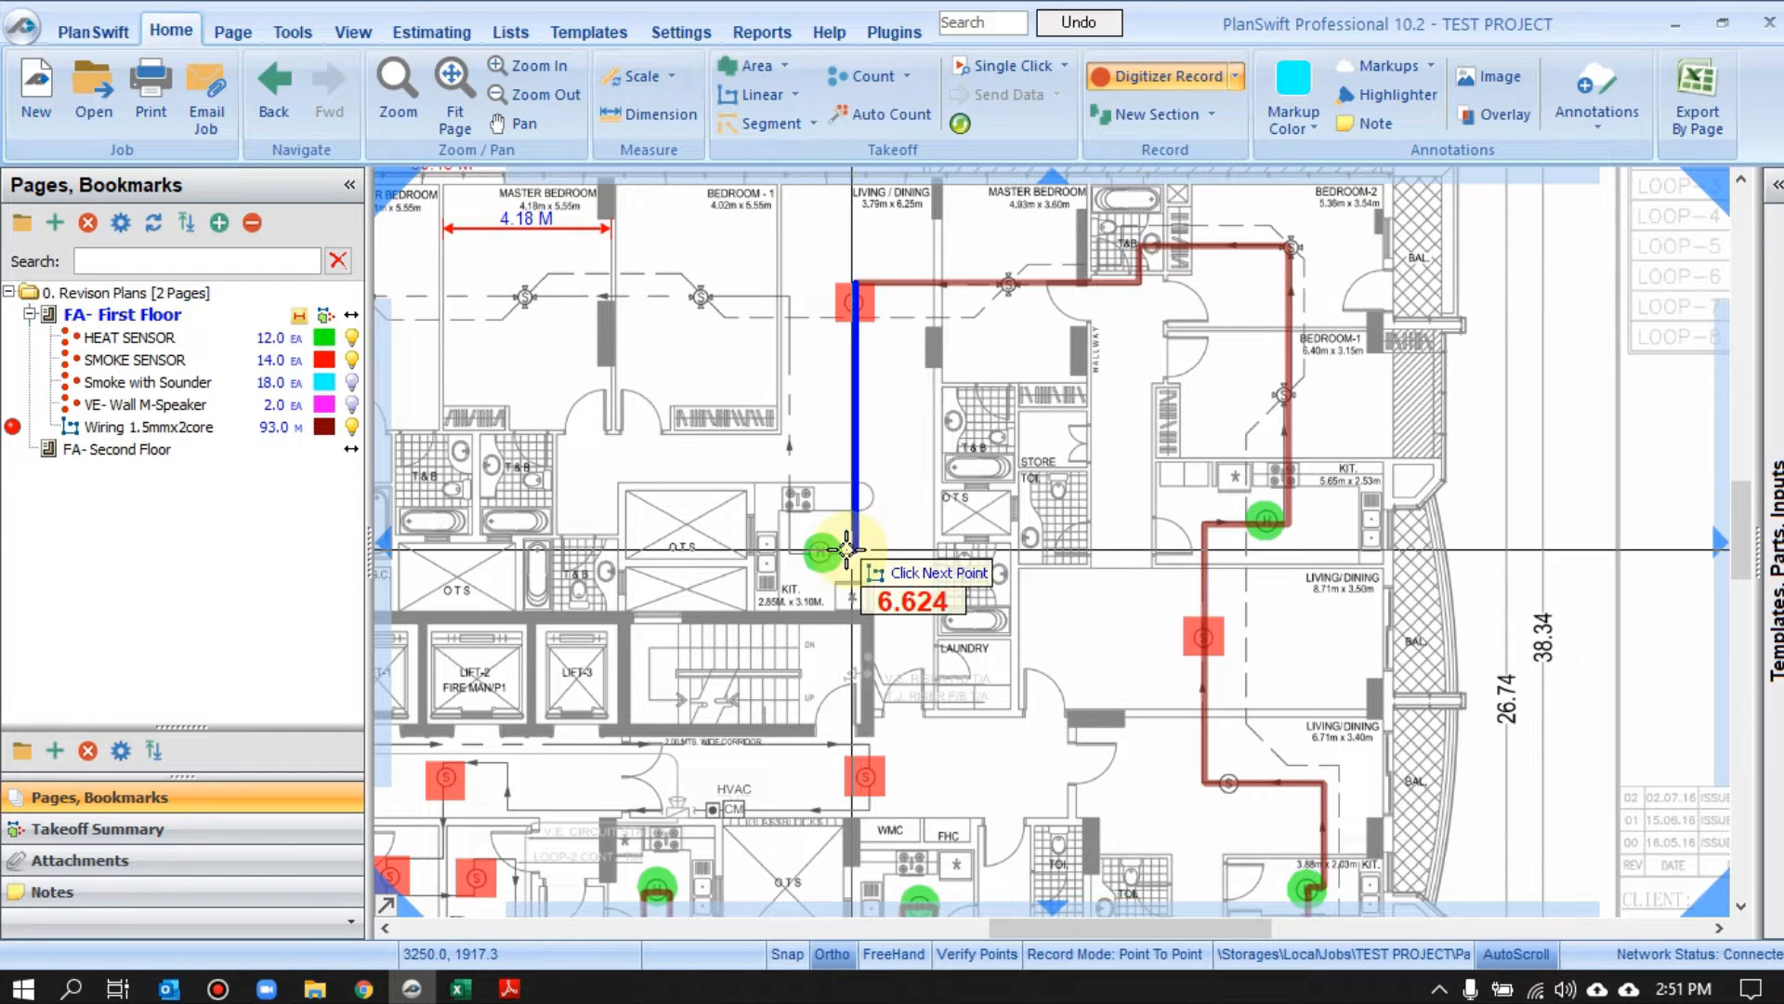
{"action": "left_click", "coordinate": [853, 550]}
{"action": "left_click", "coordinate": [790, 550]}
Run the wiring across the four upper bedrooms, around the next kitchen heat sensor, and through the living/dining and master bedroom to the left-wing Bedroom-2
{"action": "left_click", "coordinate": [797, 296]}
{"action": "left_click", "coordinate": [948, 290]}
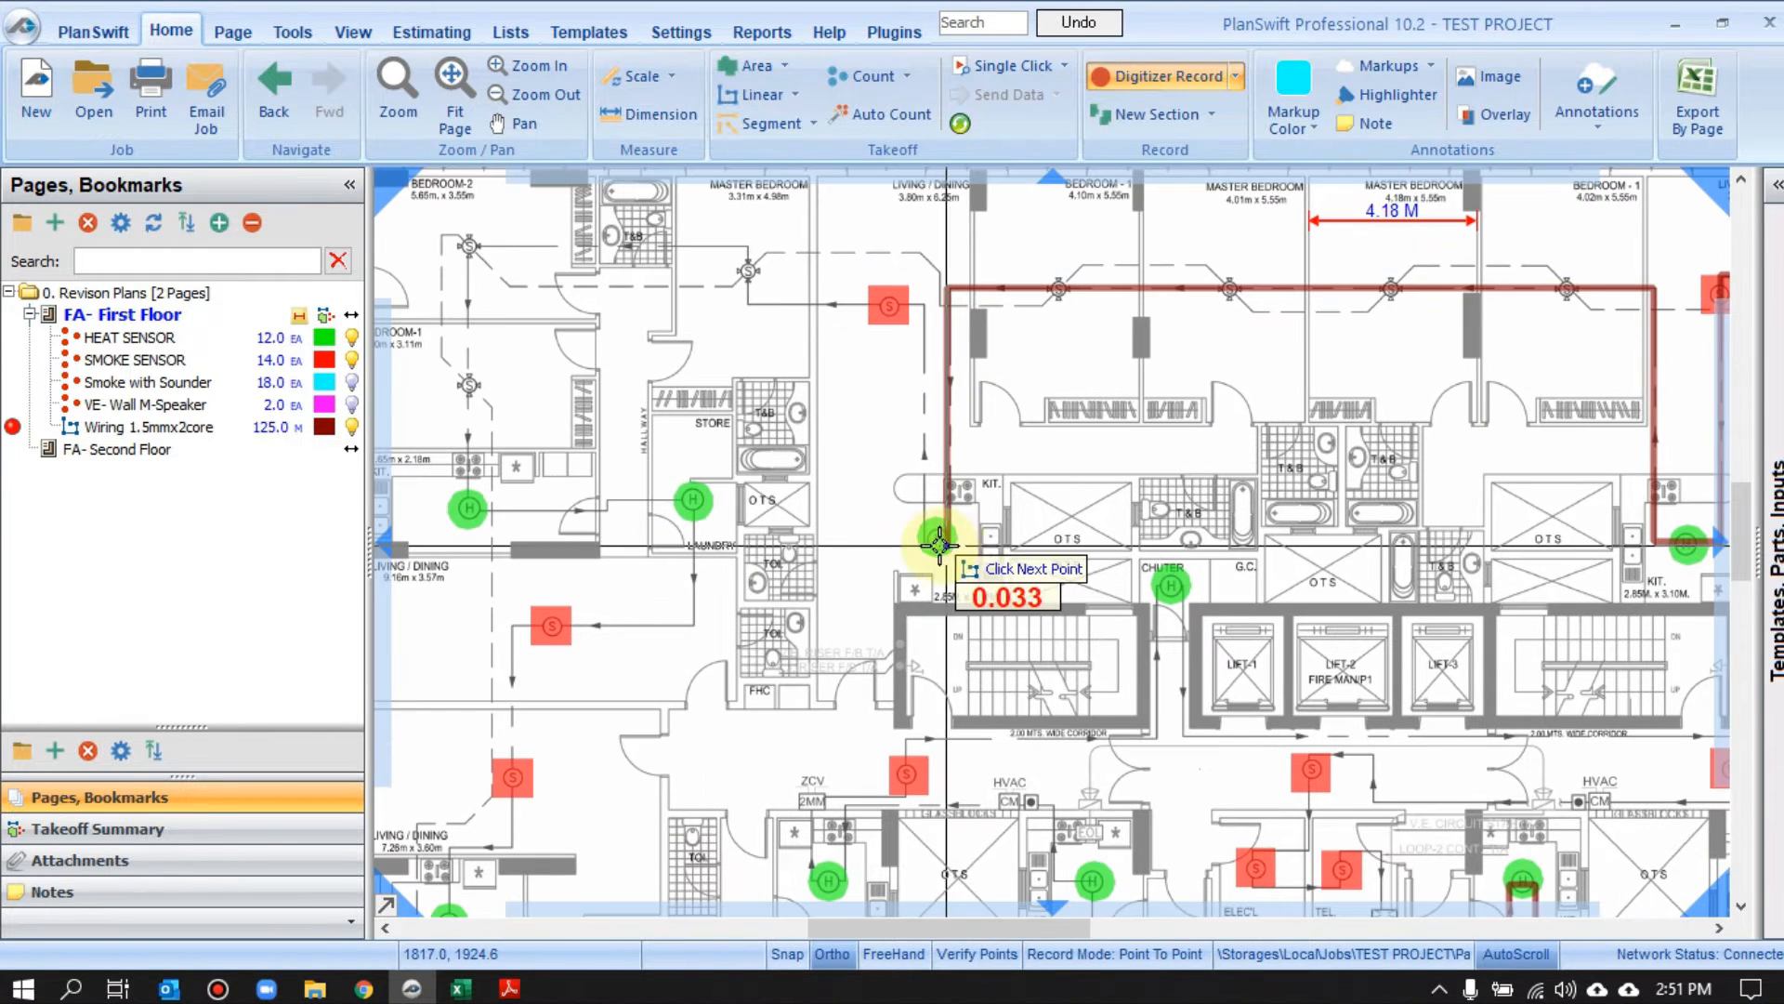
{"action": "left_click", "coordinate": [941, 537]}
{"action": "left_click", "coordinate": [927, 302]}
{"action": "left_click", "coordinate": [749, 302]}
{"action": "left_click", "coordinate": [749, 244]}
{"action": "left_click", "coordinate": [469, 244]}
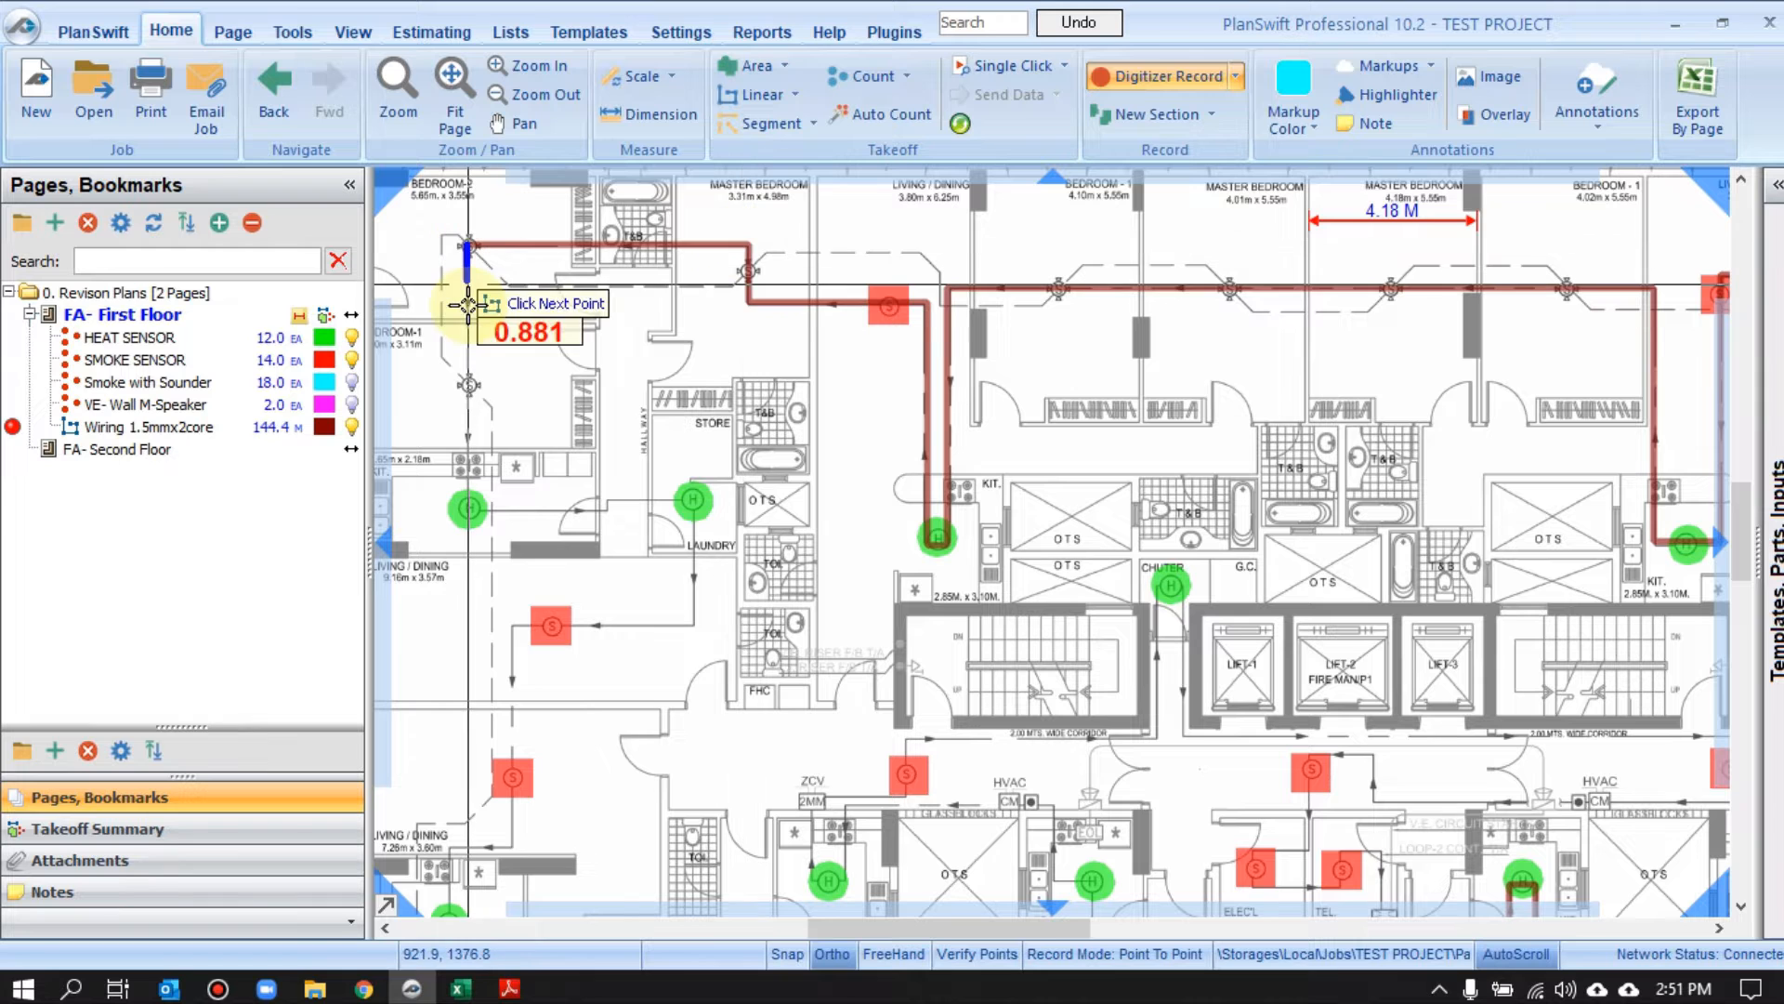
Trace the wiring down the left wing through Bedroom-1, the kitchen and laundry heat sensors, and both living/dining smoke sensors
{"action": "left_click", "coordinate": [469, 506]}
{"action": "left_click", "coordinate": [693, 508]}
{"action": "left_click", "coordinate": [693, 625]}
{"action": "left_click", "coordinate": [513, 625]}
{"action": "left_click", "coordinate": [513, 846]}
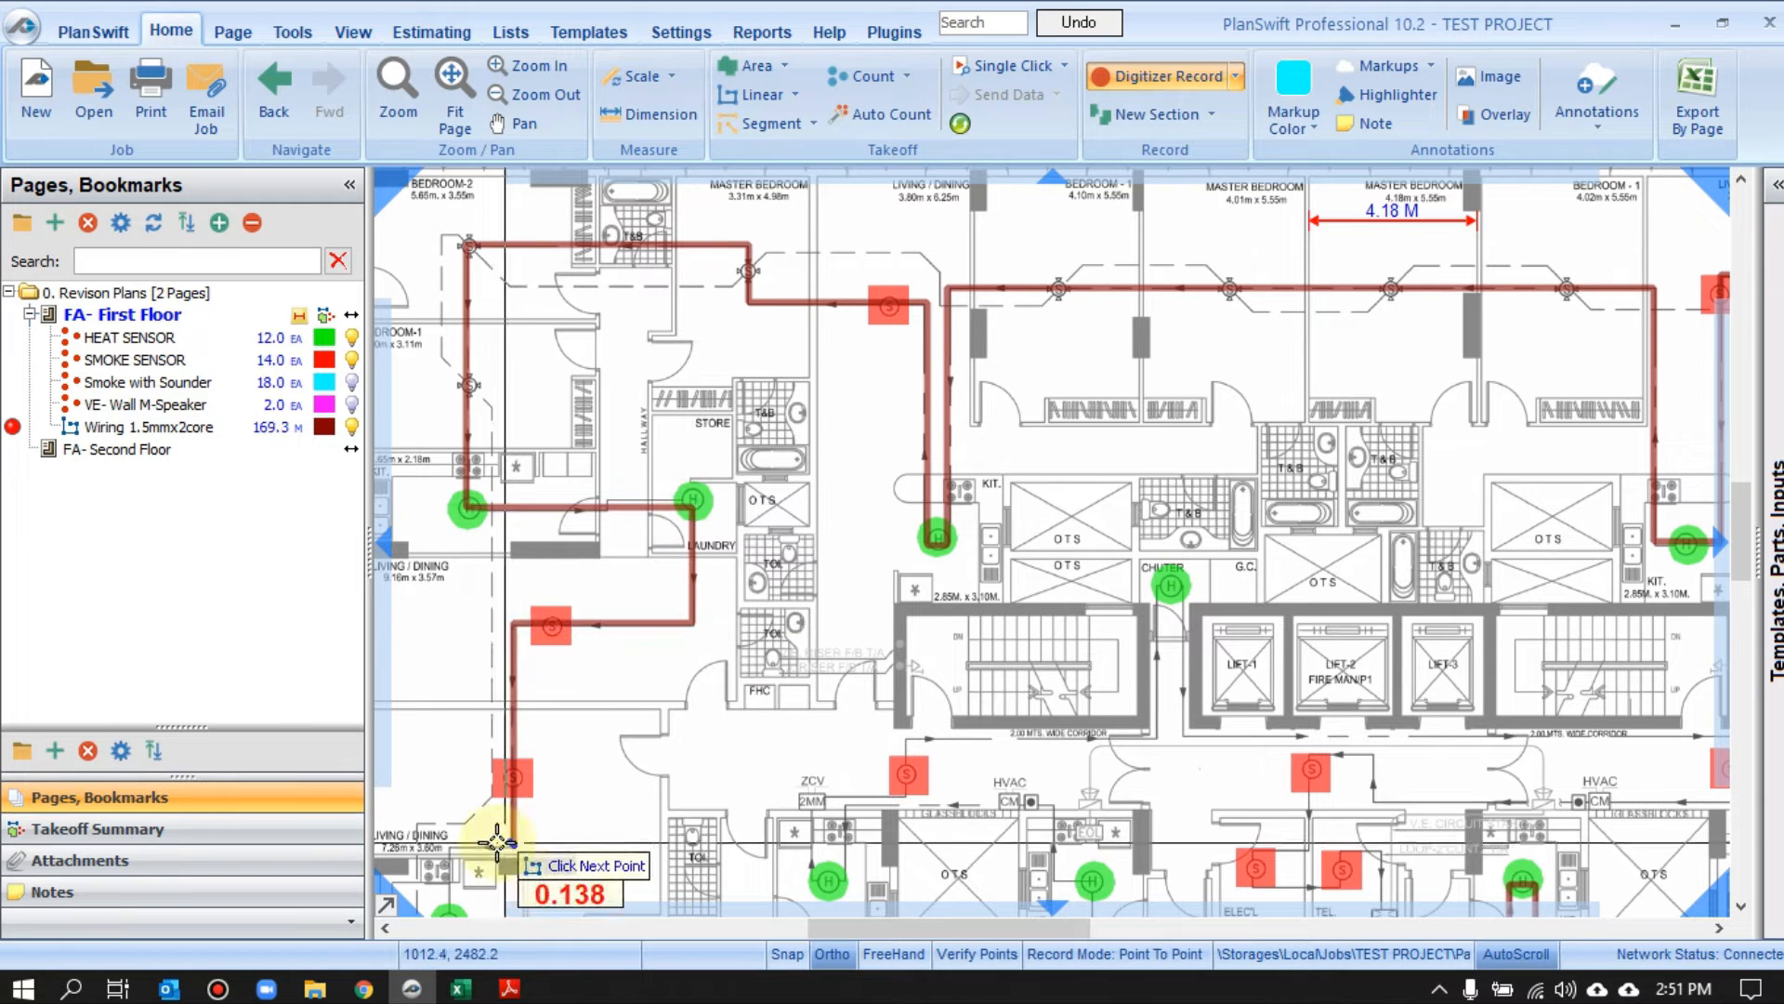
{"action": "left_click", "coordinate": [452, 847]}
Continue the wiring past the left-wing kitchen heat sensor and master bedroom detector to the smoke sensor in the 3.61m x 7.30m living/dining room
{"action": "left_click", "coordinate": [555, 632]}
{"action": "left_click", "coordinate": [830, 632]}
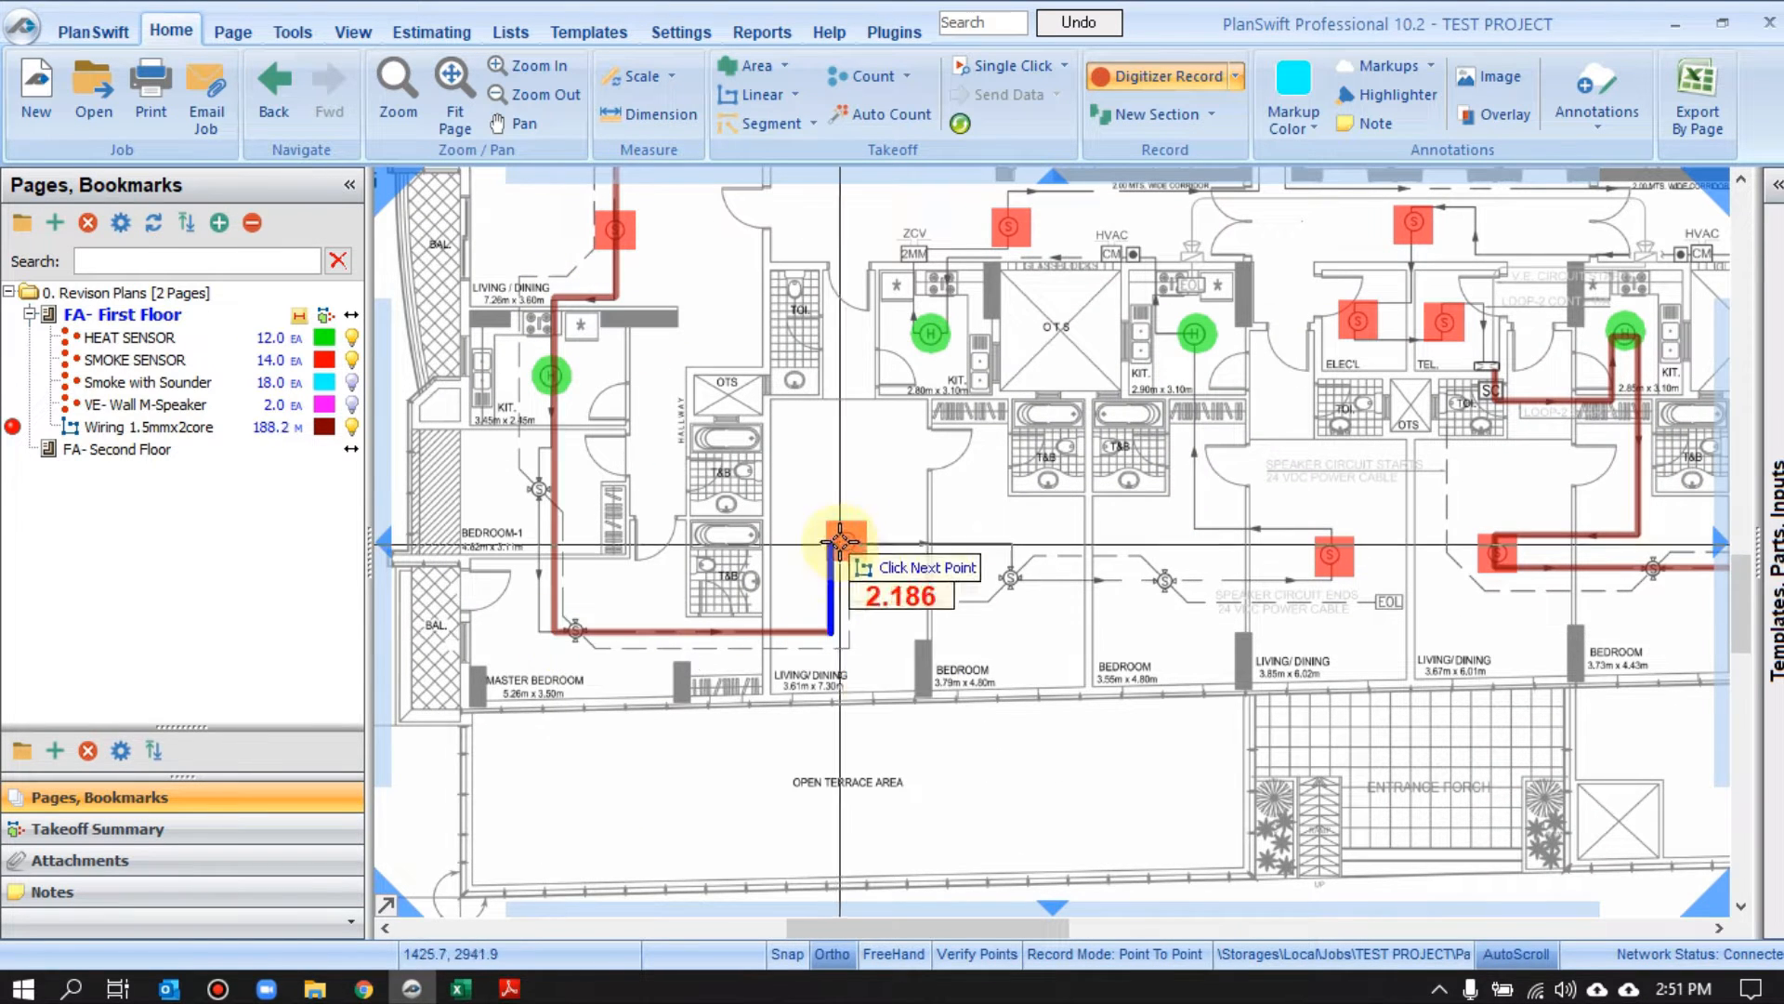
{"action": "left_click", "coordinate": [830, 541]}
Trace the wiring across the two lower bedroom detectors and around the smoke sensor in the 3.85m x 6.02m living/dining room
{"action": "left_click", "coordinate": [1010, 541]}
{"action": "left_click", "coordinate": [1011, 581]}
{"action": "left_click", "coordinate": [1334, 581]}
{"action": "left_click", "coordinate": [1334, 530]}
{"action": "left_click", "coordinate": [1196, 529]}
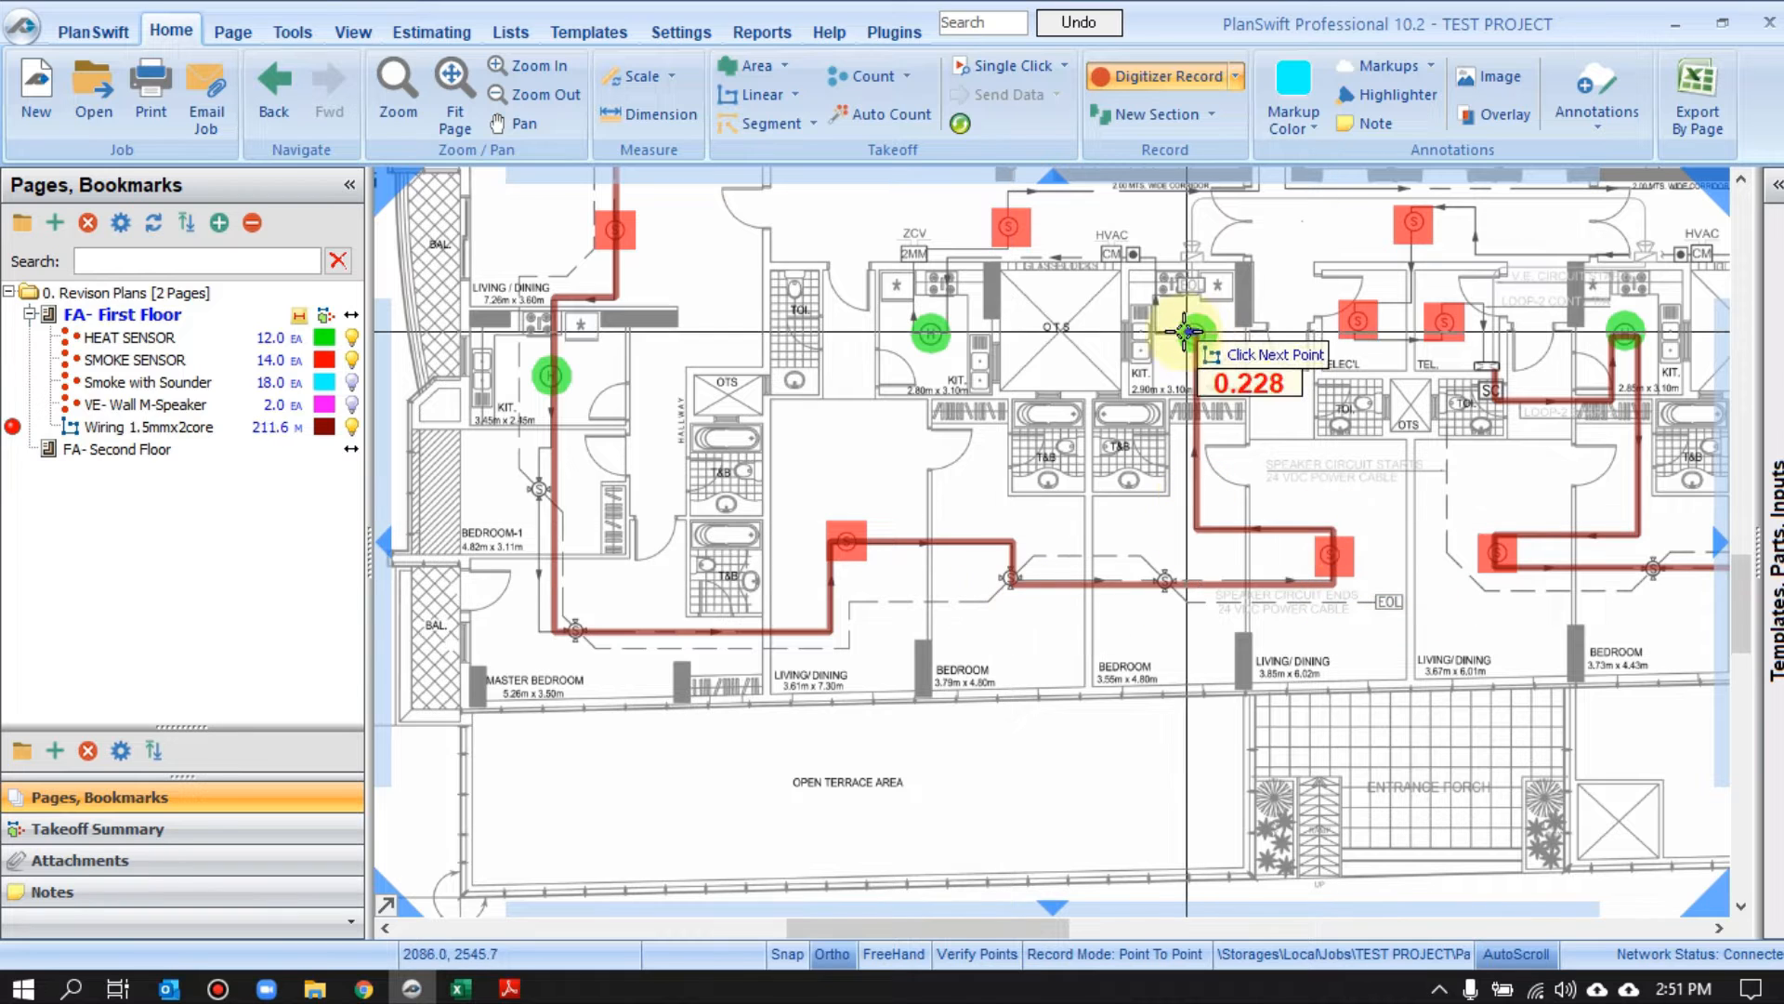
Loop the wiring through the heat sensors of the two kitchens beside the OTS and back up to the ZCV at the corridor
{"action": "left_click", "coordinate": [1195, 333]}
{"action": "left_click", "coordinate": [1155, 333]}
{"action": "left_click", "coordinate": [1155, 259]}
{"action": "left_click", "coordinate": [946, 259]}
{"action": "left_click", "coordinate": [946, 330]}
{"action": "left_click", "coordinate": [914, 330]}
{"action": "left_click", "coordinate": [913, 259]}
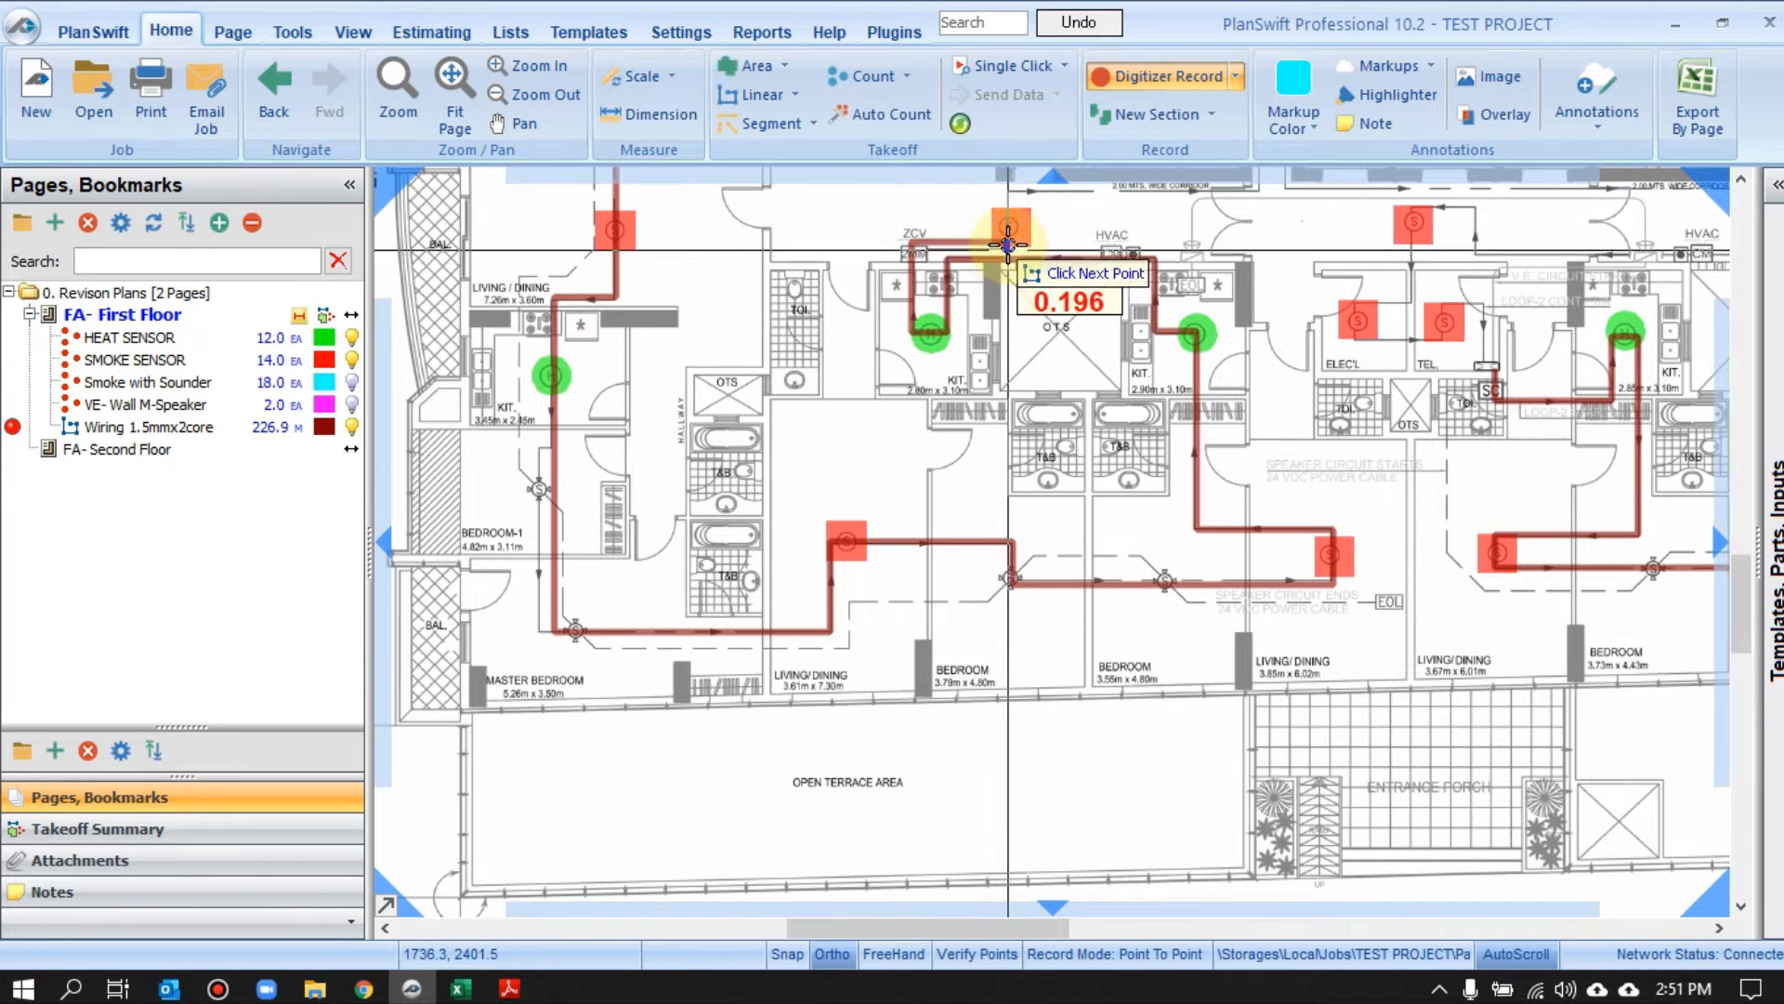
Route the wiring through the left corridor smoke sensor and along the 2.00 m wide corridor past the smoke sensor at its far end
{"action": "left_click", "coordinate": [1008, 259]}
{"action": "left_click", "coordinate": [1008, 246]}
{"action": "left_click", "coordinate": [940, 335]}
{"action": "left_click", "coordinate": [1329, 346]}
{"action": "left_click", "coordinate": [1329, 409]}
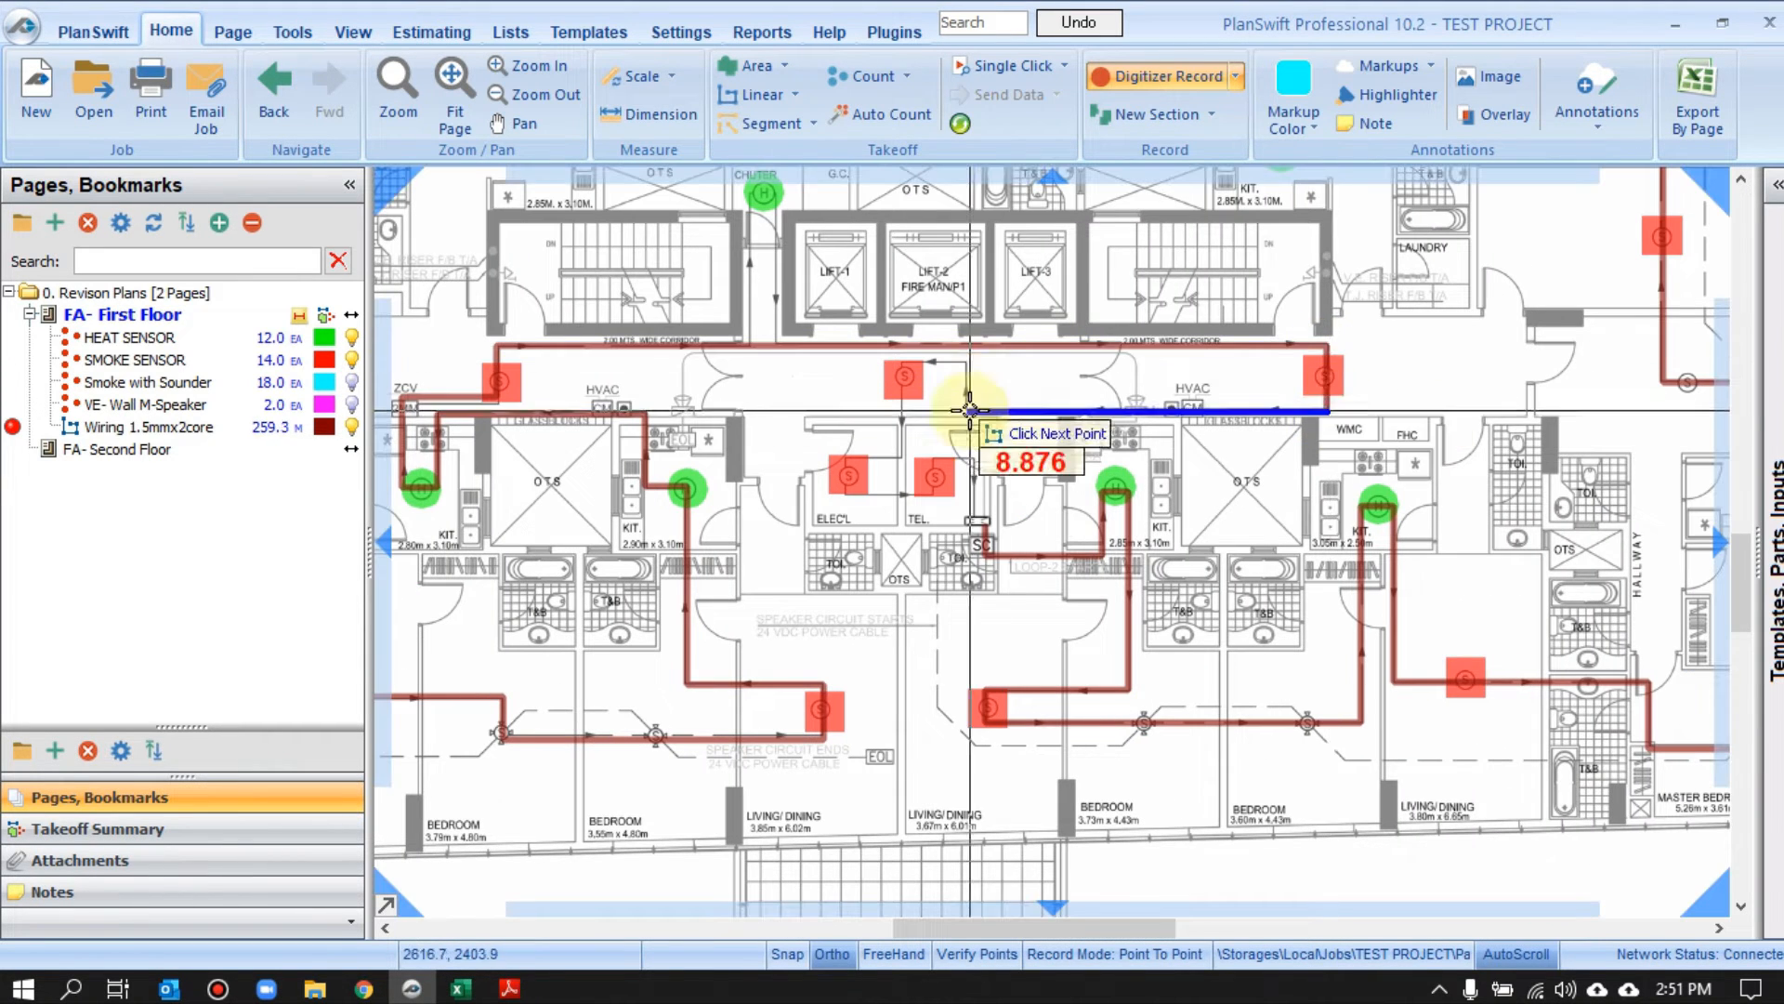
Route the wiring from the corridor through the central lobby smoke sensor and the ELEC'L and TEL. room smoke sensors
{"action": "left_click", "coordinate": [972, 409]}
{"action": "left_click", "coordinate": [972, 359]}
{"action": "left_click", "coordinate": [906, 360]}
{"action": "left_click", "coordinate": [906, 456]}
{"action": "left_click", "coordinate": [842, 456]}
{"action": "left_click", "coordinate": [842, 495]}
{"action": "left_click", "coordinate": [936, 494]}
{"action": "left_click", "coordinate": [935, 458]}
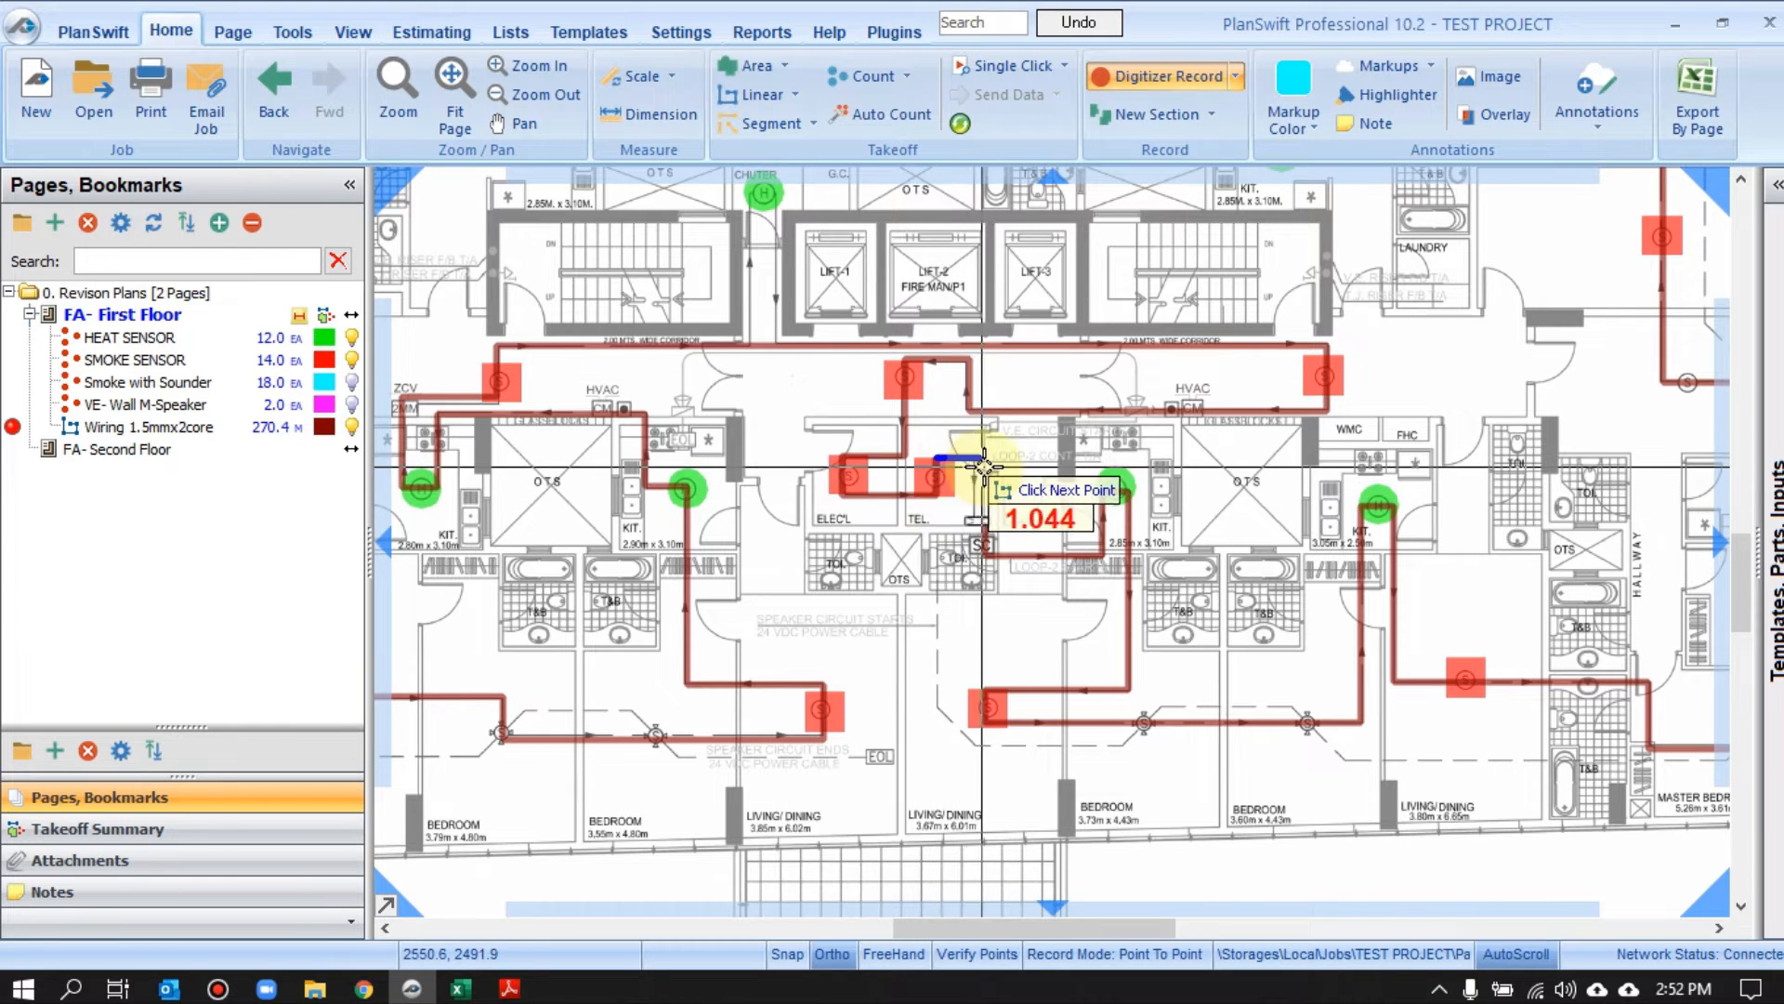
End the wiring run at the box symbol just above the SC beside the TEL. room and finish the takeoff
{"action": "scroll", "coordinate": [980, 463], "scroll_direction": "up", "scroll_amount": 5}
{"action": "left_click", "coordinate": [948, 436]}
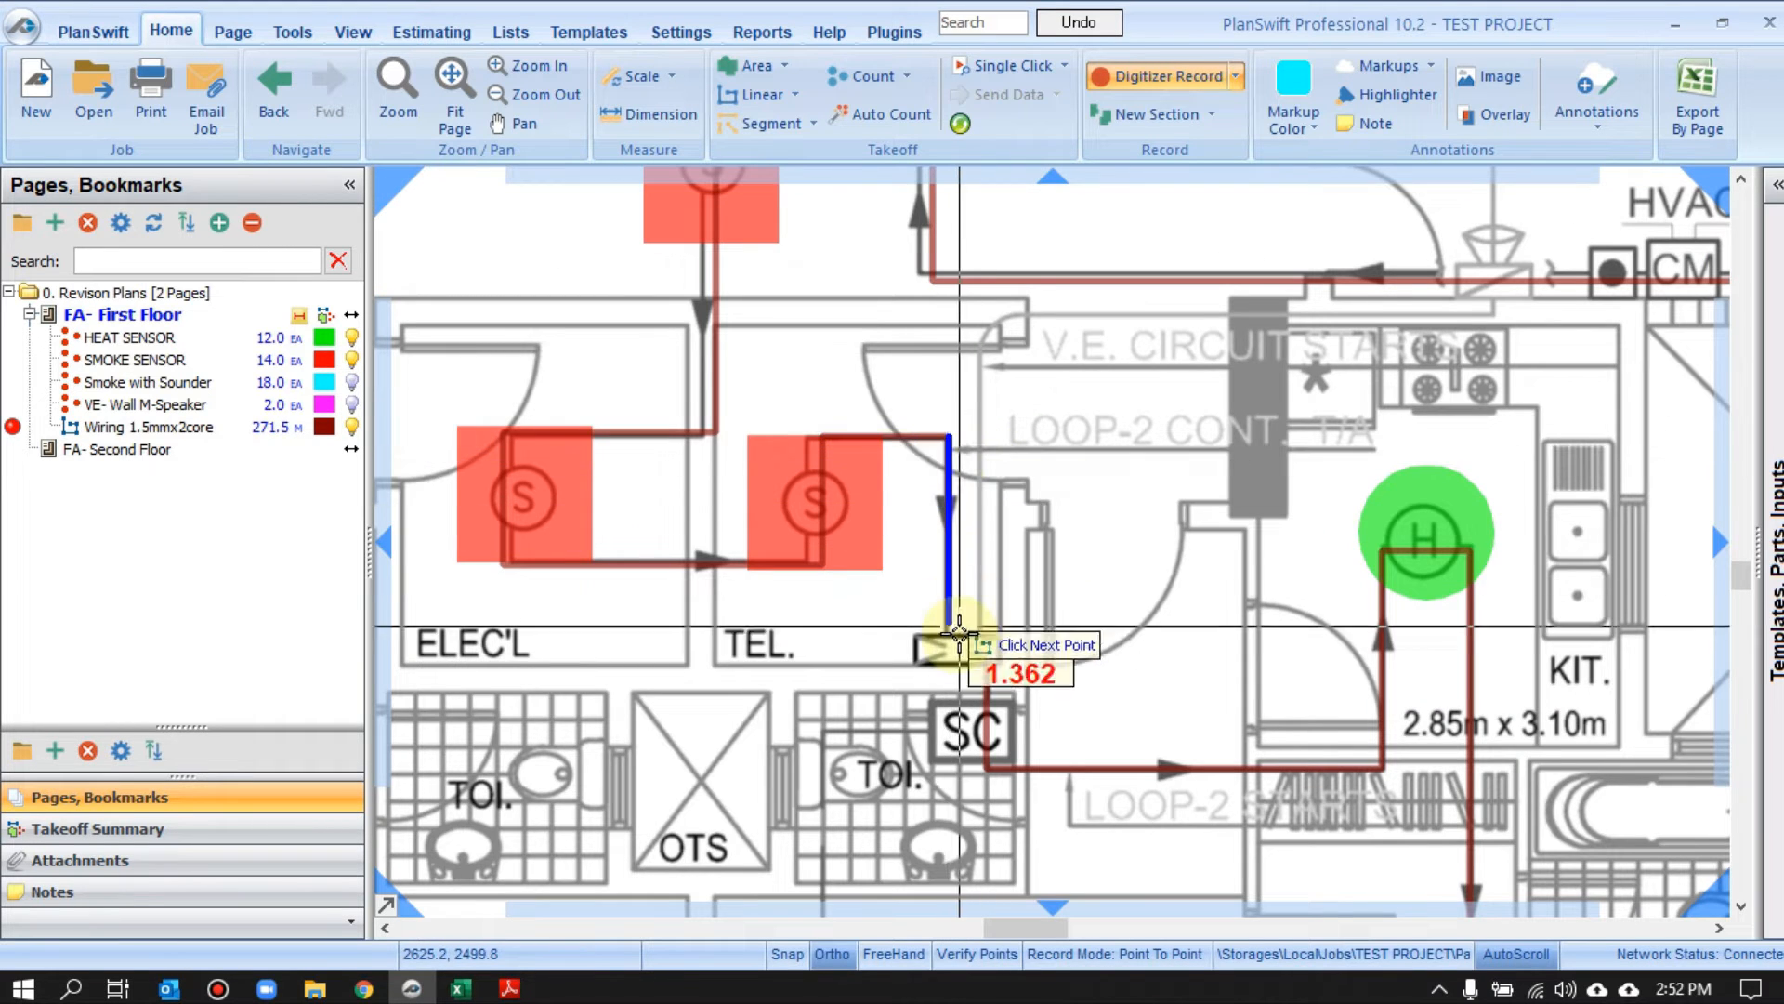
{"action": "left_click", "coordinate": [960, 637]}
{"action": "scroll", "coordinate": [960, 637], "scroll_direction": "down", "scroll_amount": 5}
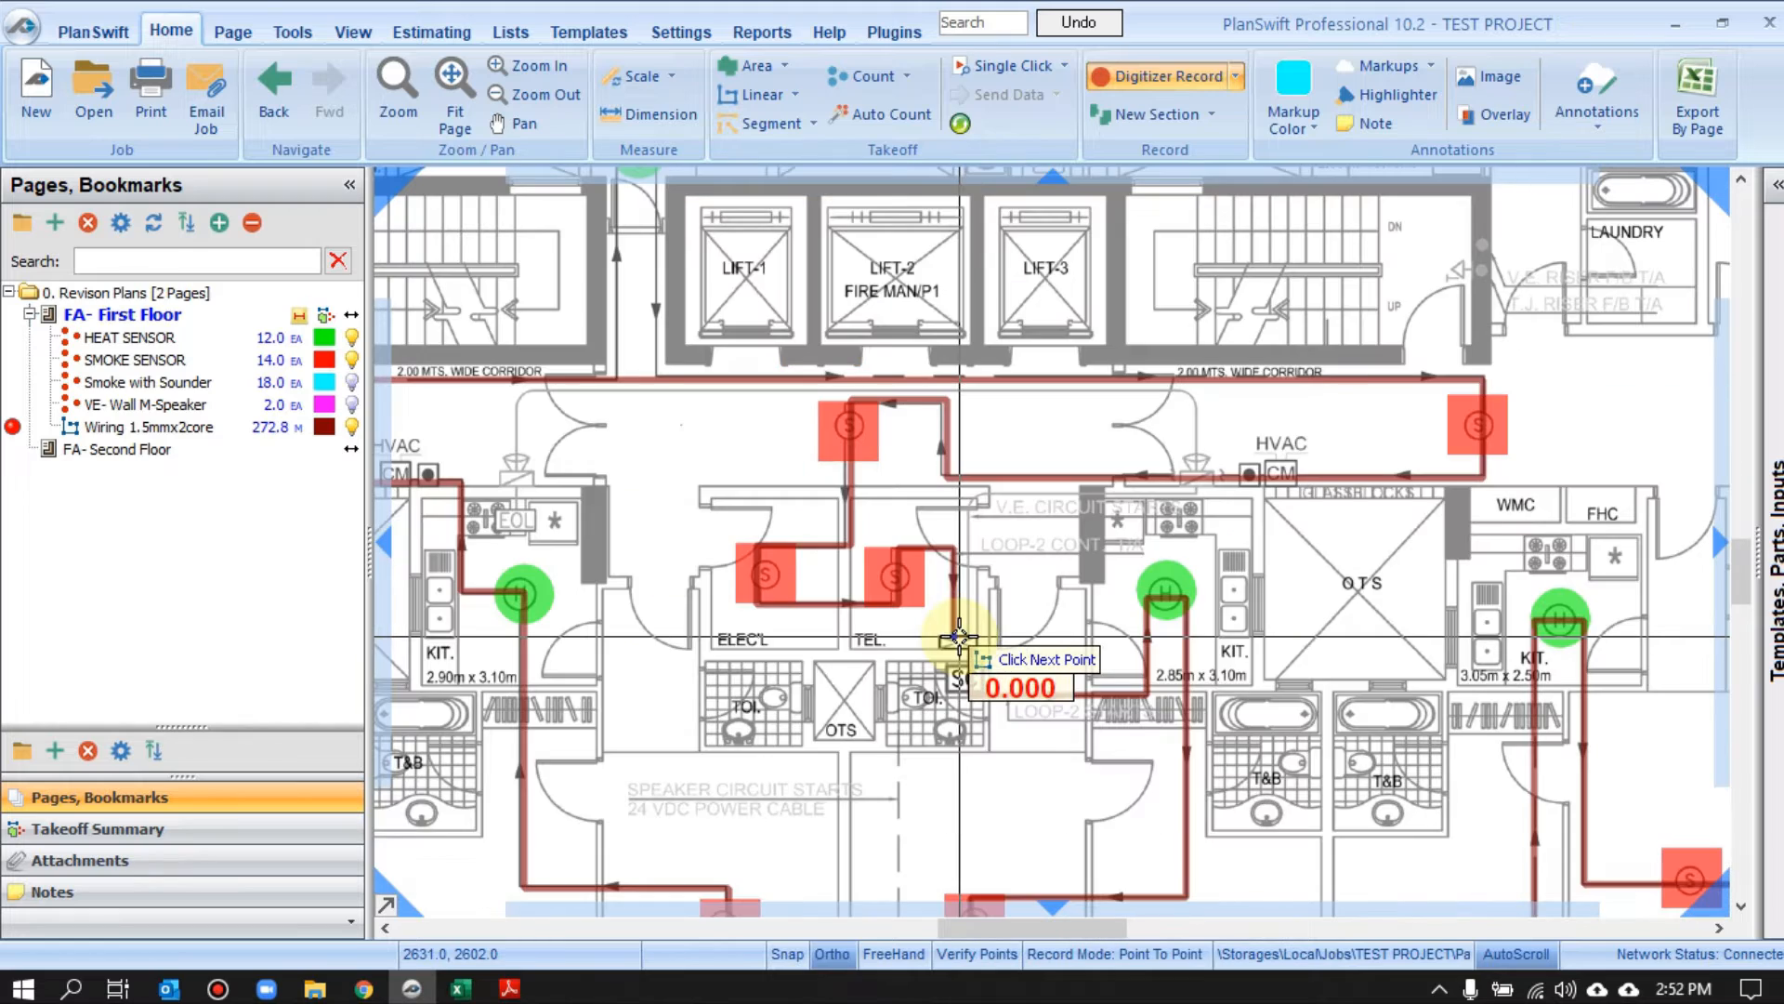
{"action": "right_click", "coordinate": [960, 639]}
{"action": "left_click", "coordinate": [1013, 691]}
{"action": "scroll", "coordinate": [1013, 558], "scroll_direction": "down", "scroll_amount": 6}
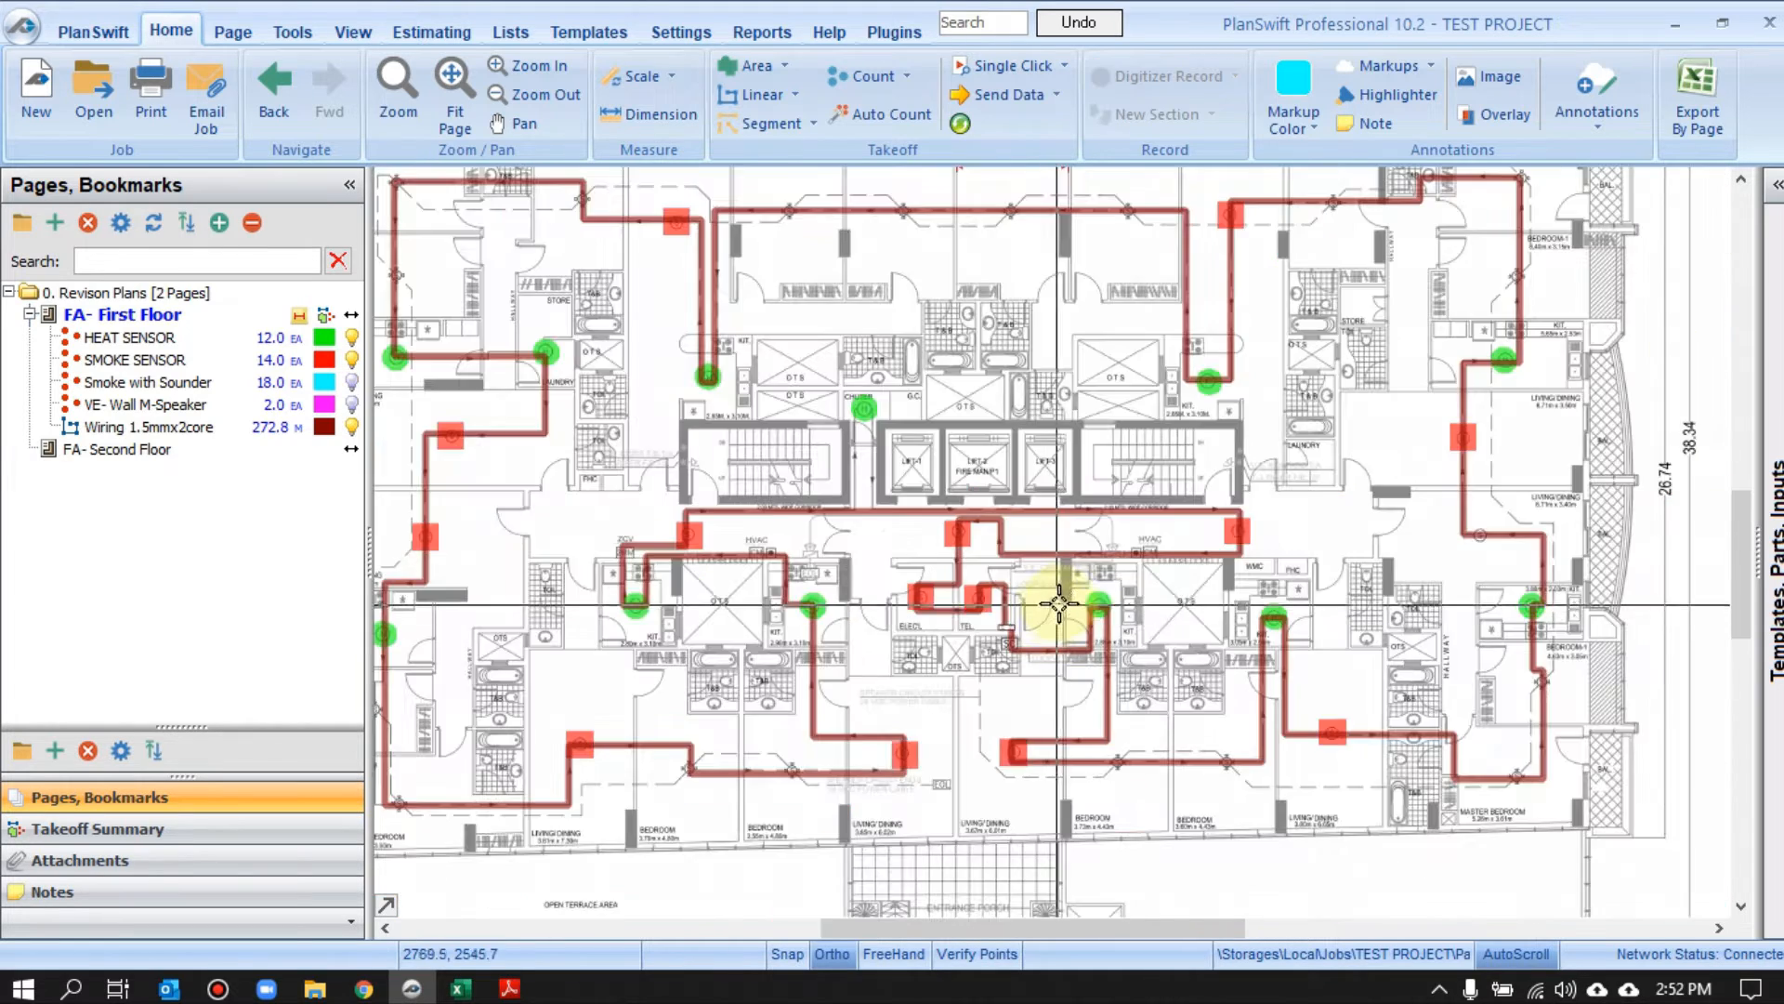
{"action": "scroll", "coordinate": [1014, 555], "scroll_direction": "up", "scroll_amount": 3}
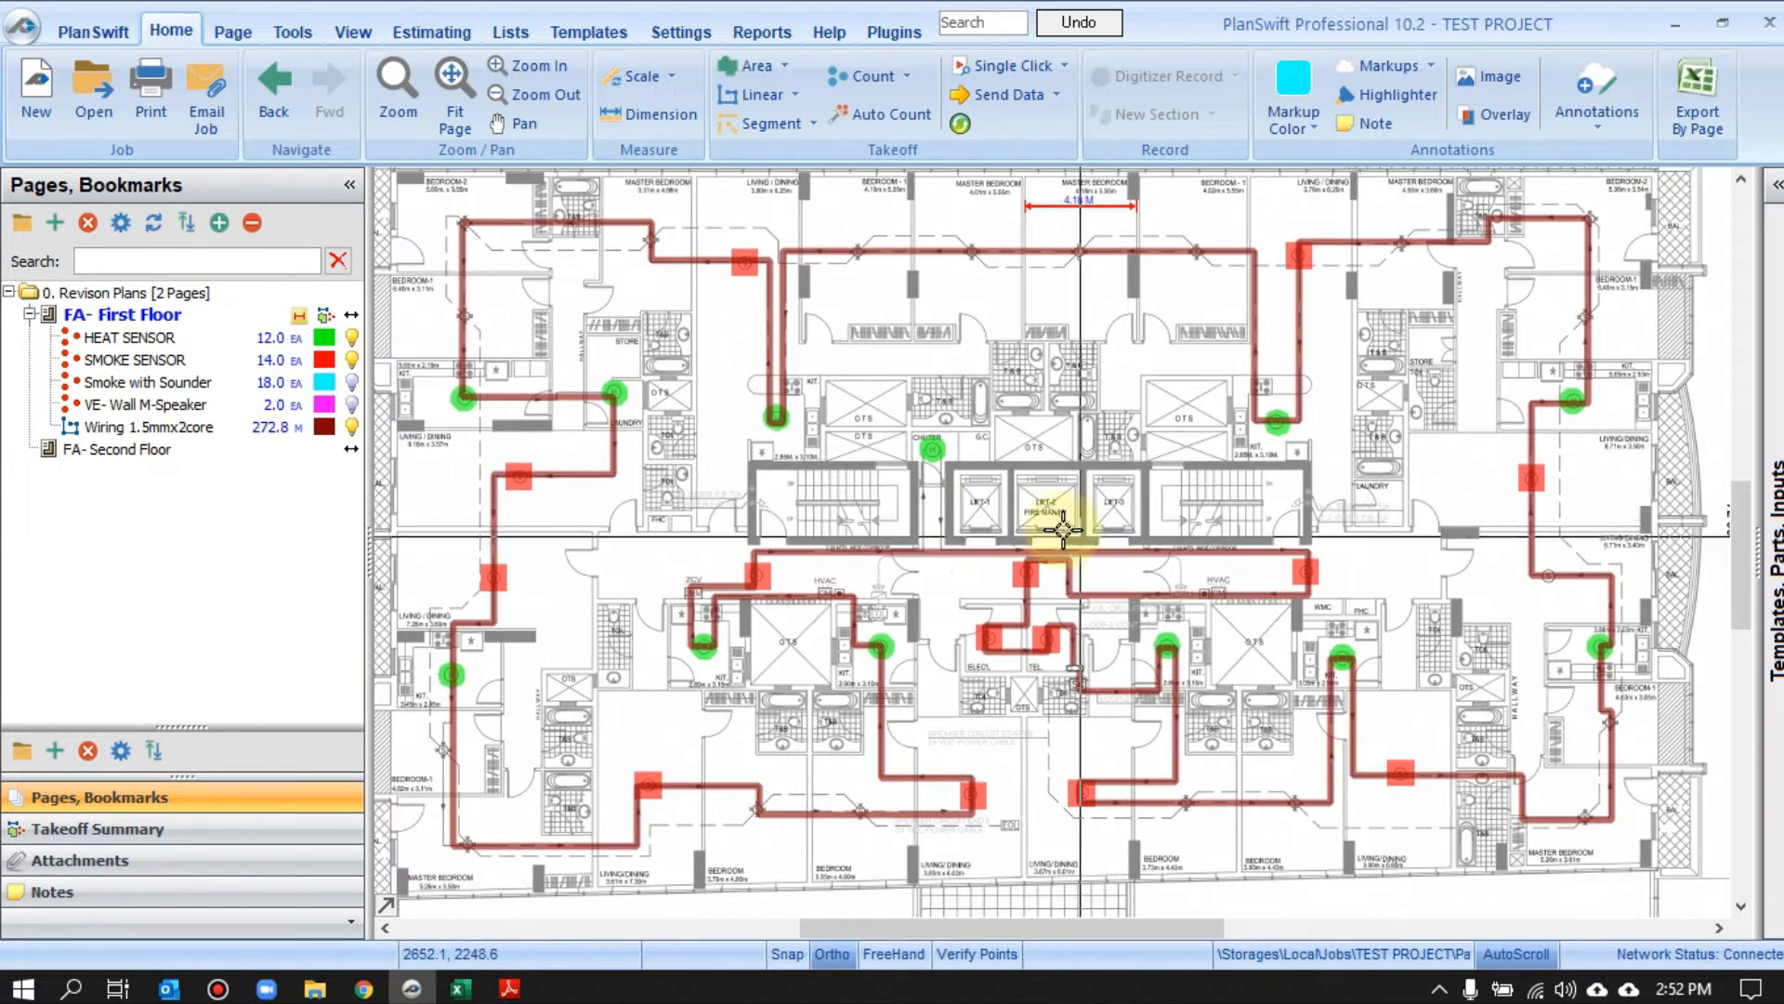
Recolour the first floor SMOKE SENSOR count blue so it stands out from the wiring
{"action": "left_click", "coordinate": [352, 366]}
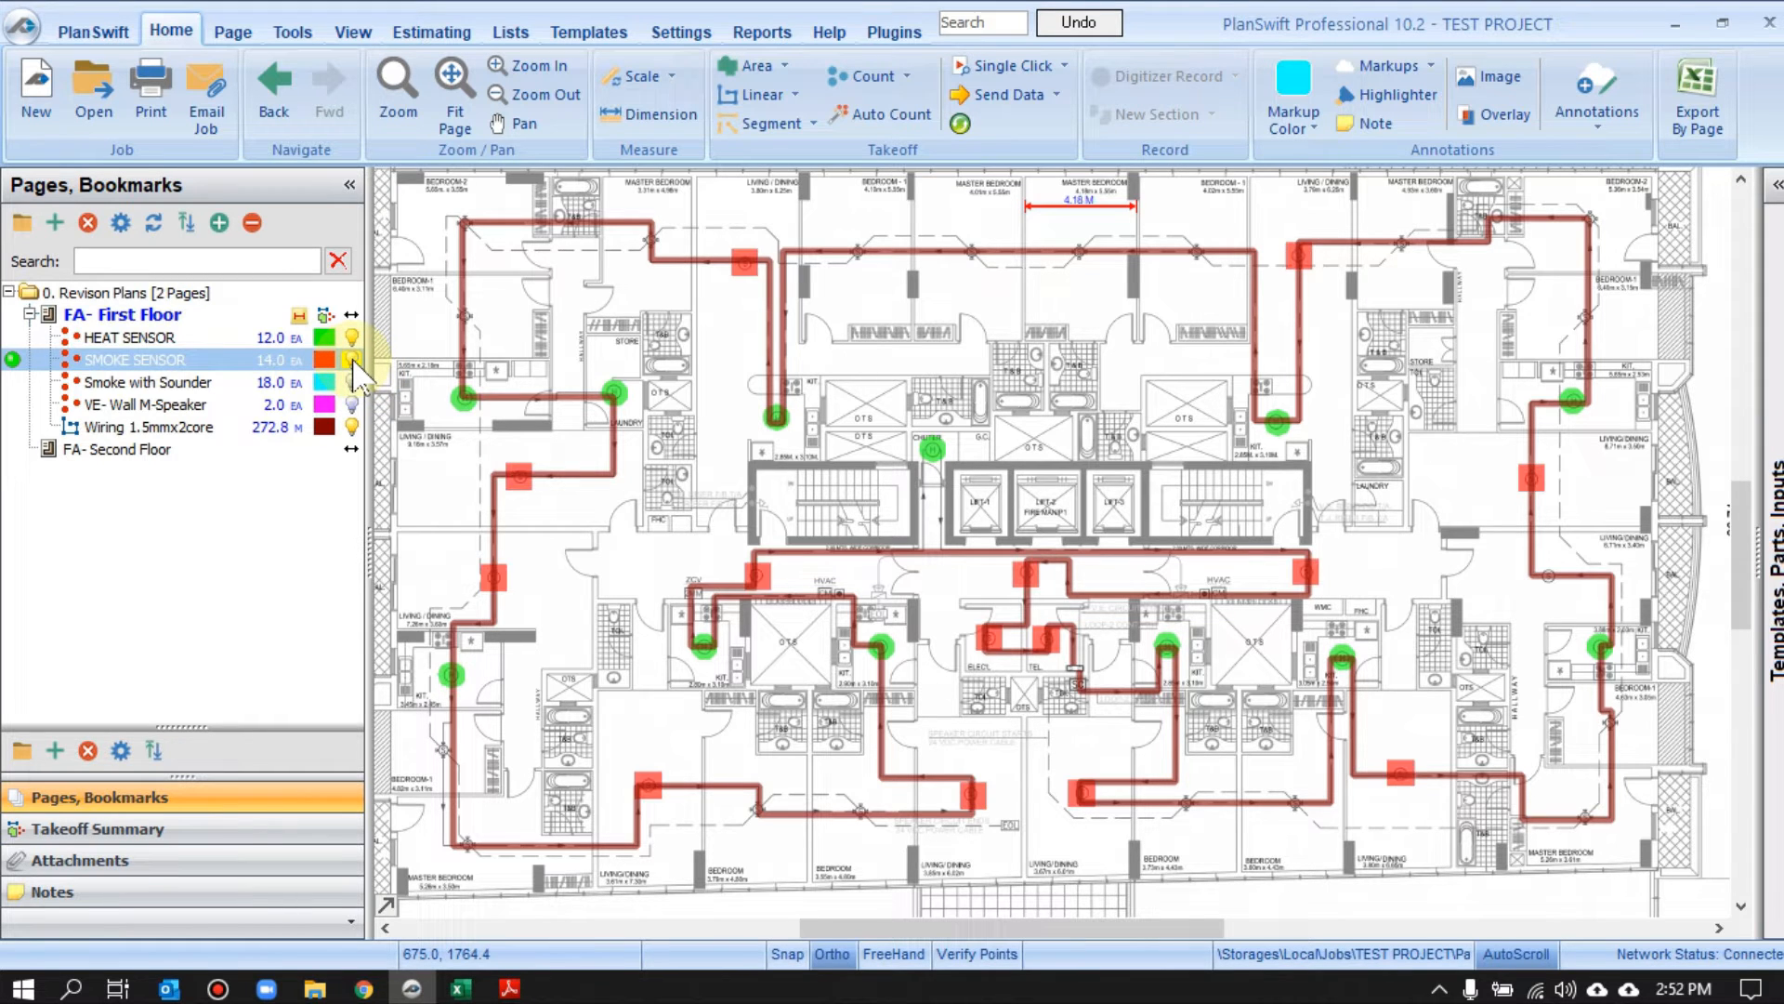
{"action": "left_click", "coordinate": [325, 360]}
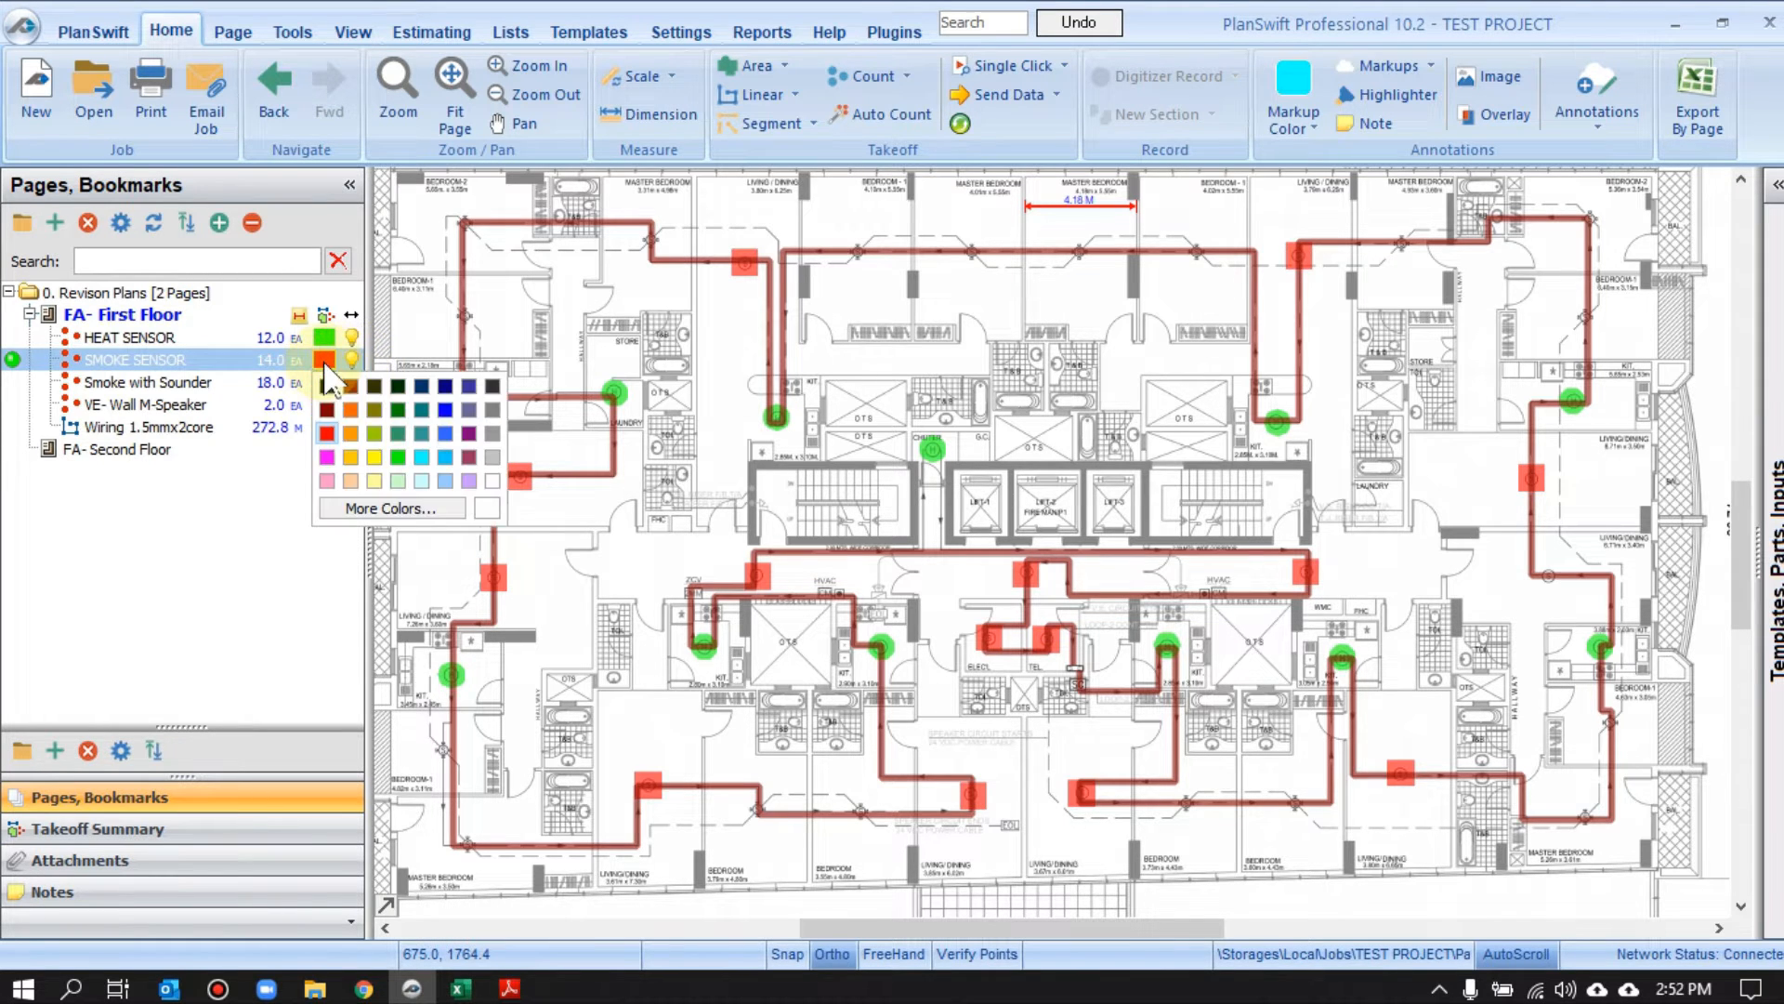
{"action": "left_click", "coordinate": [327, 456]}
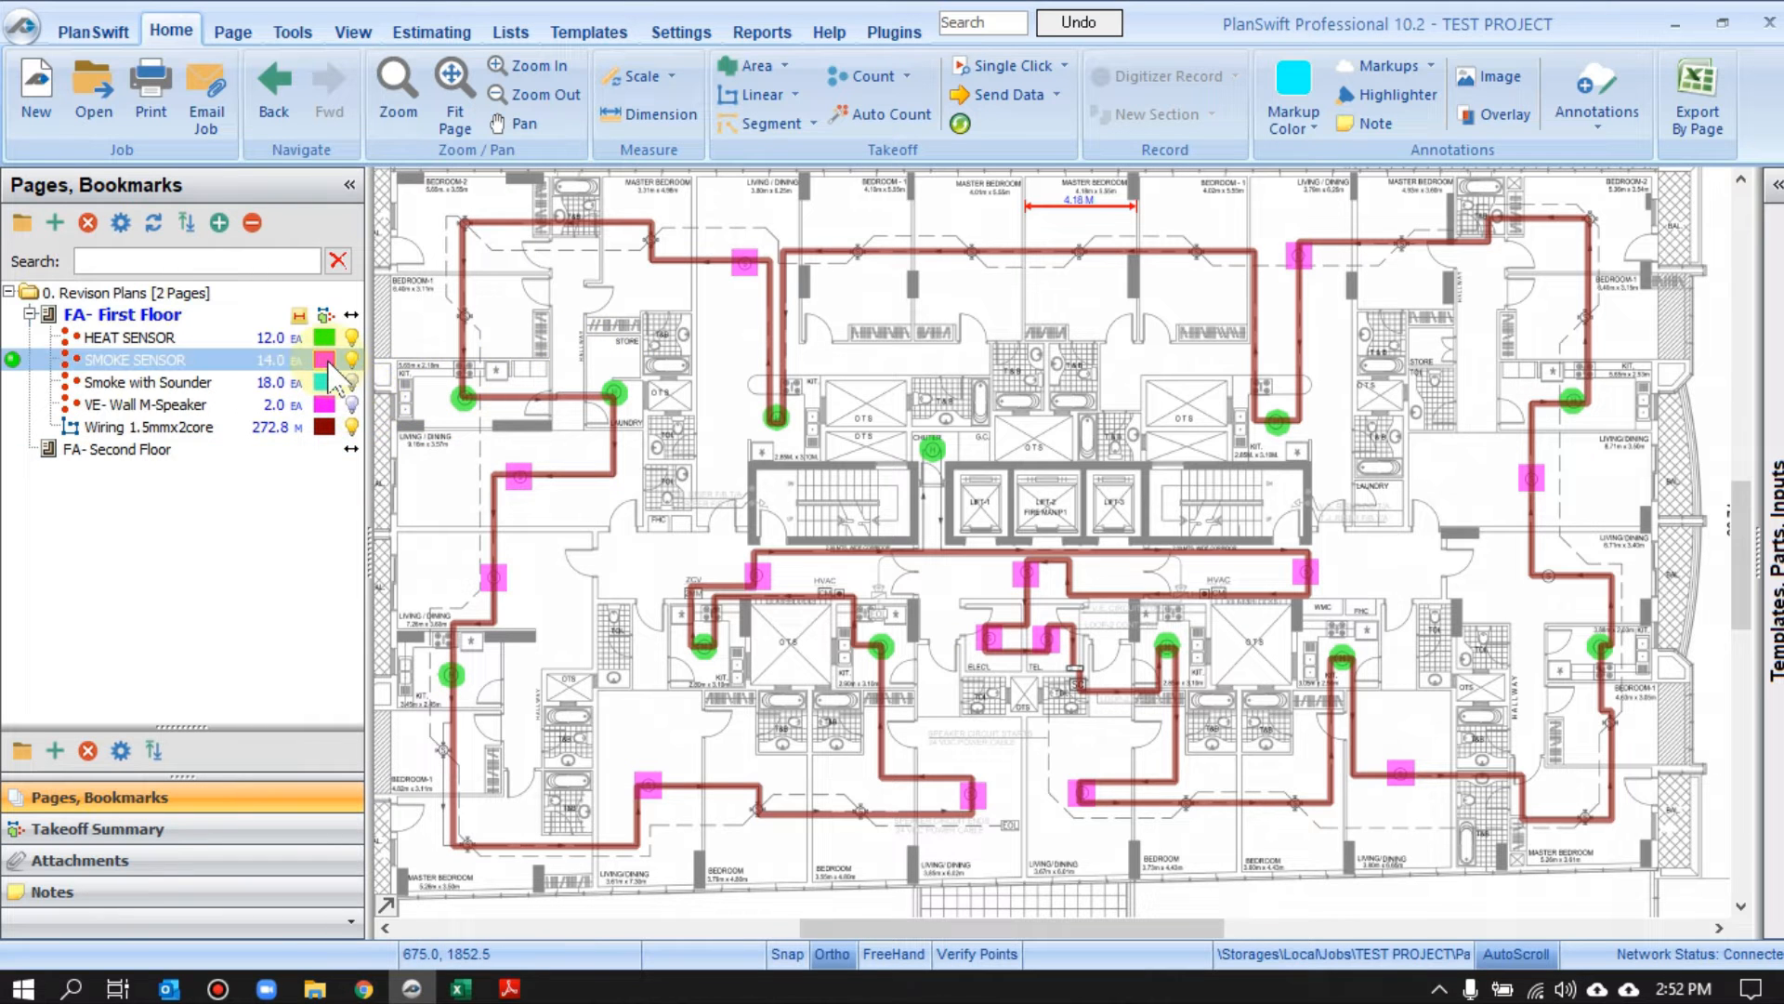
{"action": "left_click", "coordinate": [329, 361]}
{"action": "left_click", "coordinate": [439, 414]}
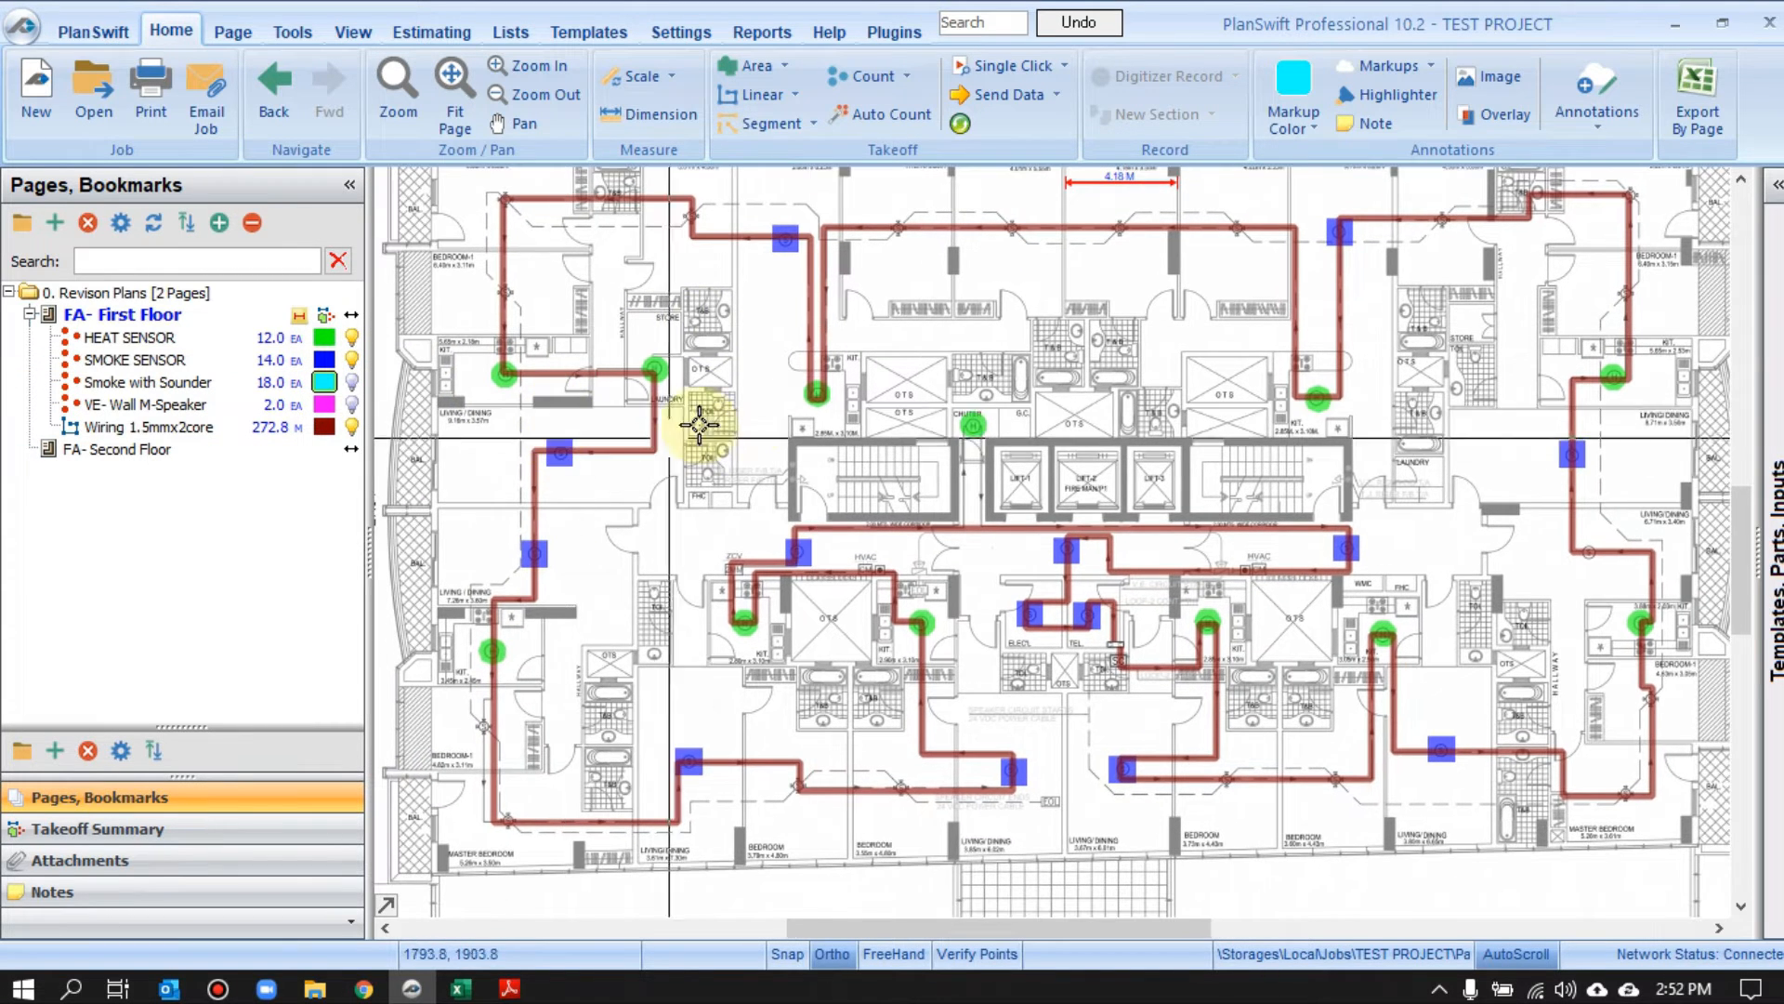
{"action": "left_click", "coordinate": [656, 399]}
{"action": "right_click", "coordinate": [656, 400]}
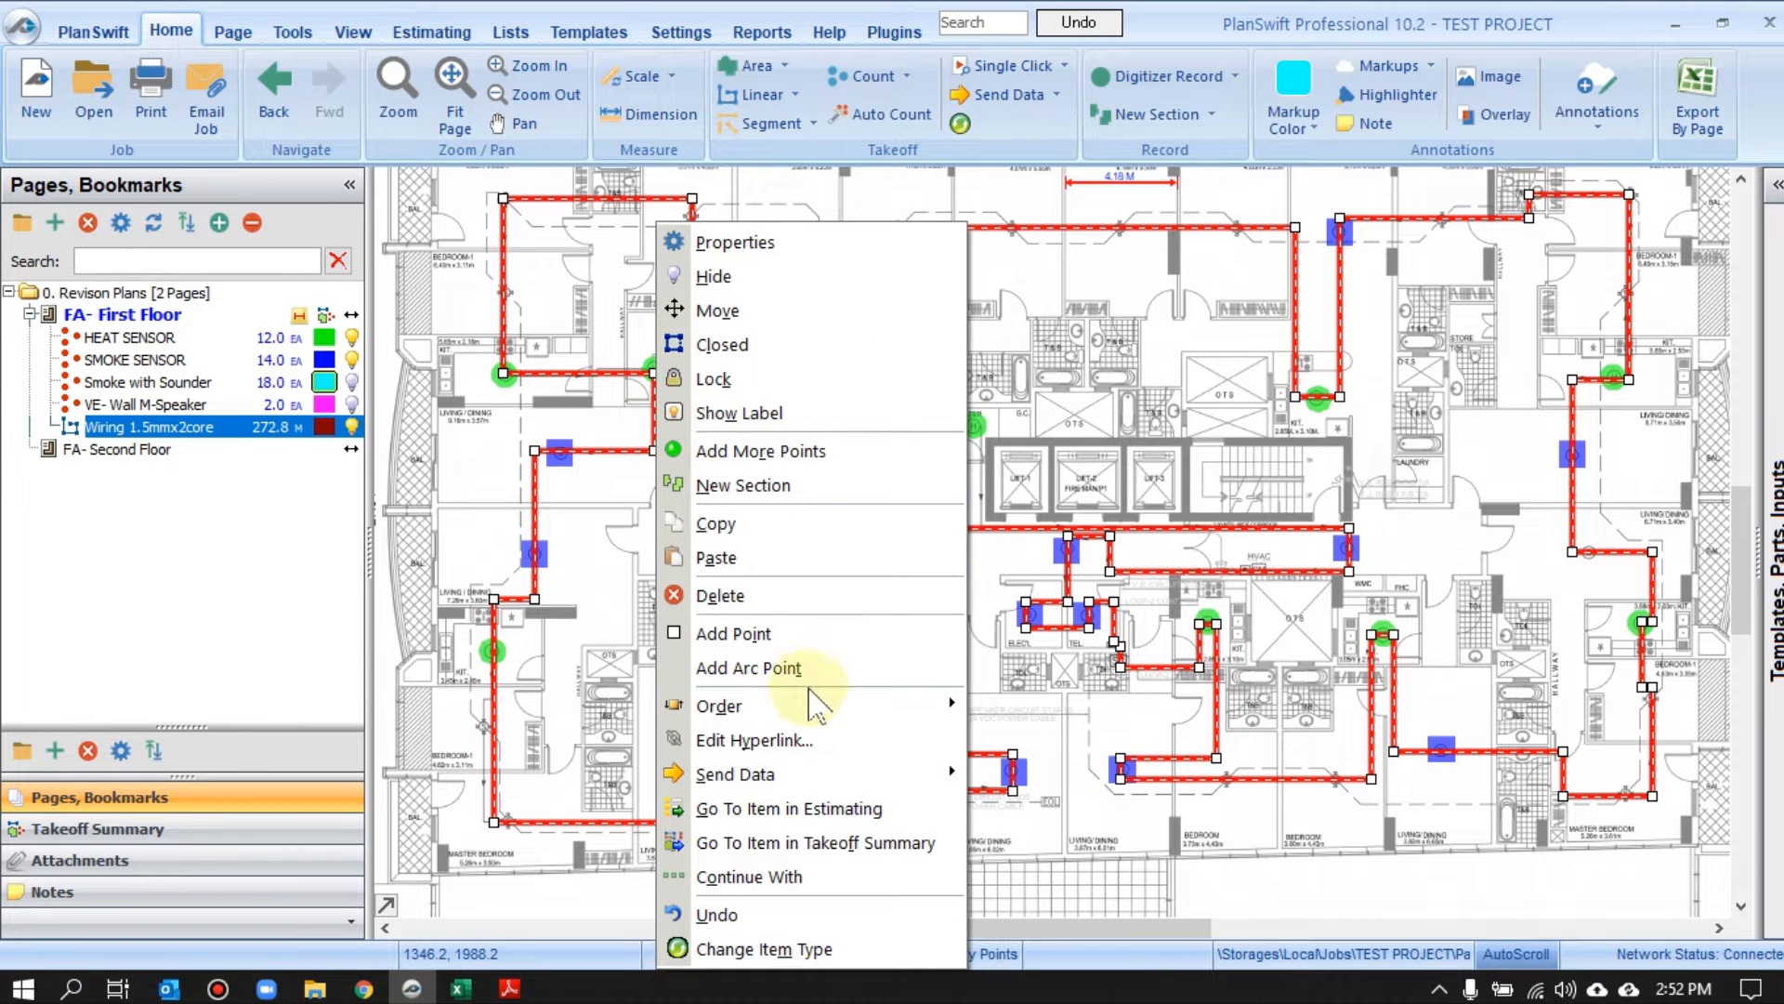
{"action": "left_click", "coordinate": [1019, 741]}
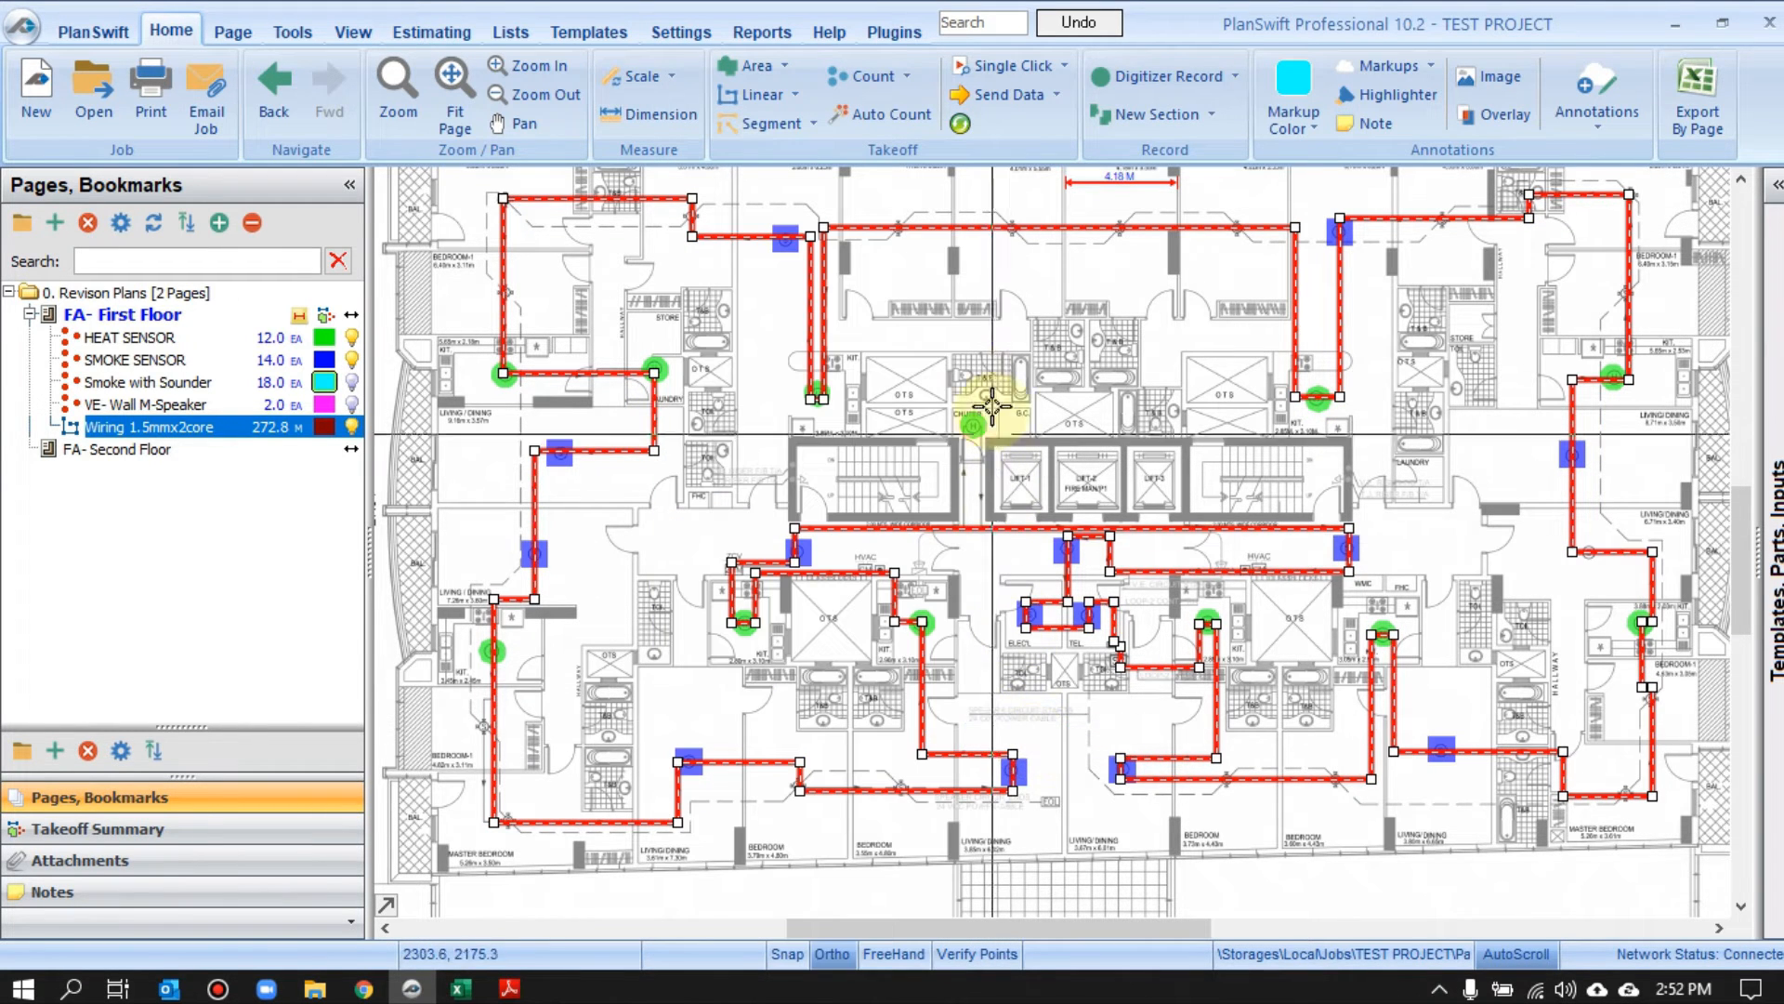
{"action": "left_click", "coordinate": [944, 371]}
{"action": "mouse_move", "coordinate": [1120, 487]}
{"action": "left_mouse_down"}
{"action": "mouse_move", "coordinate": [1093, 415]}
{"action": "mouse_move", "coordinate": [1119, 503]}
{"action": "left_mouse_up"}
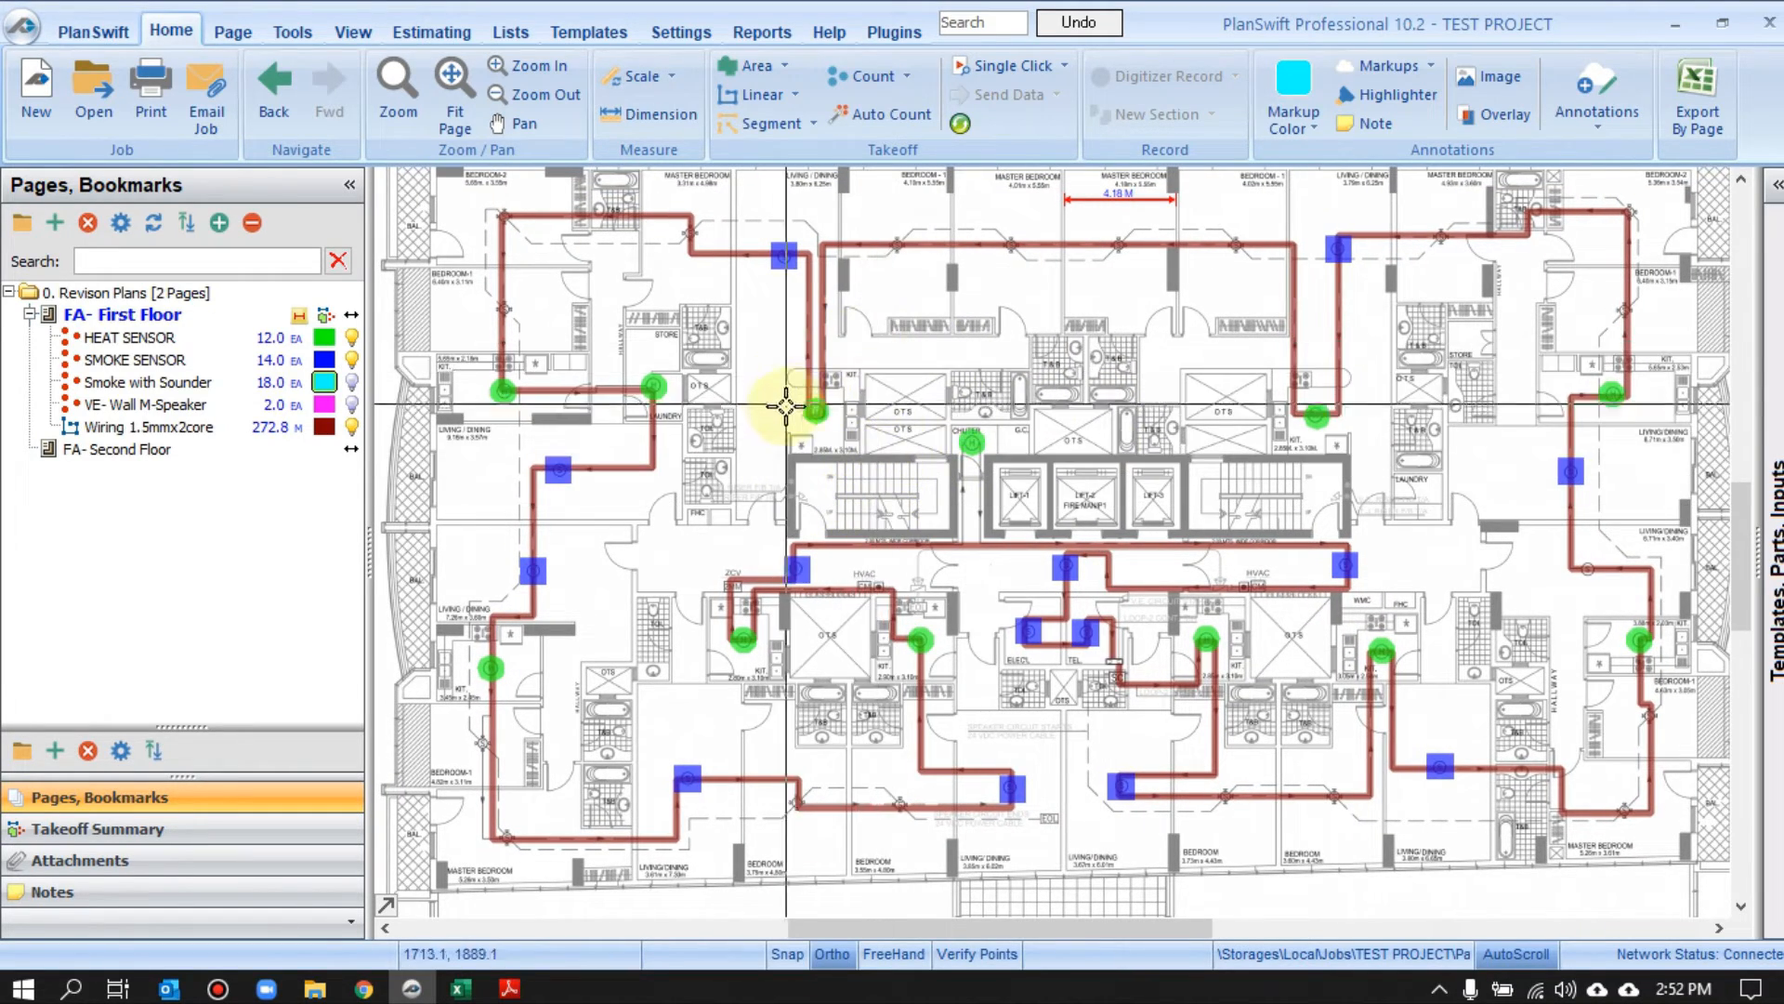
{"action": "left_click", "coordinate": [330, 382]}
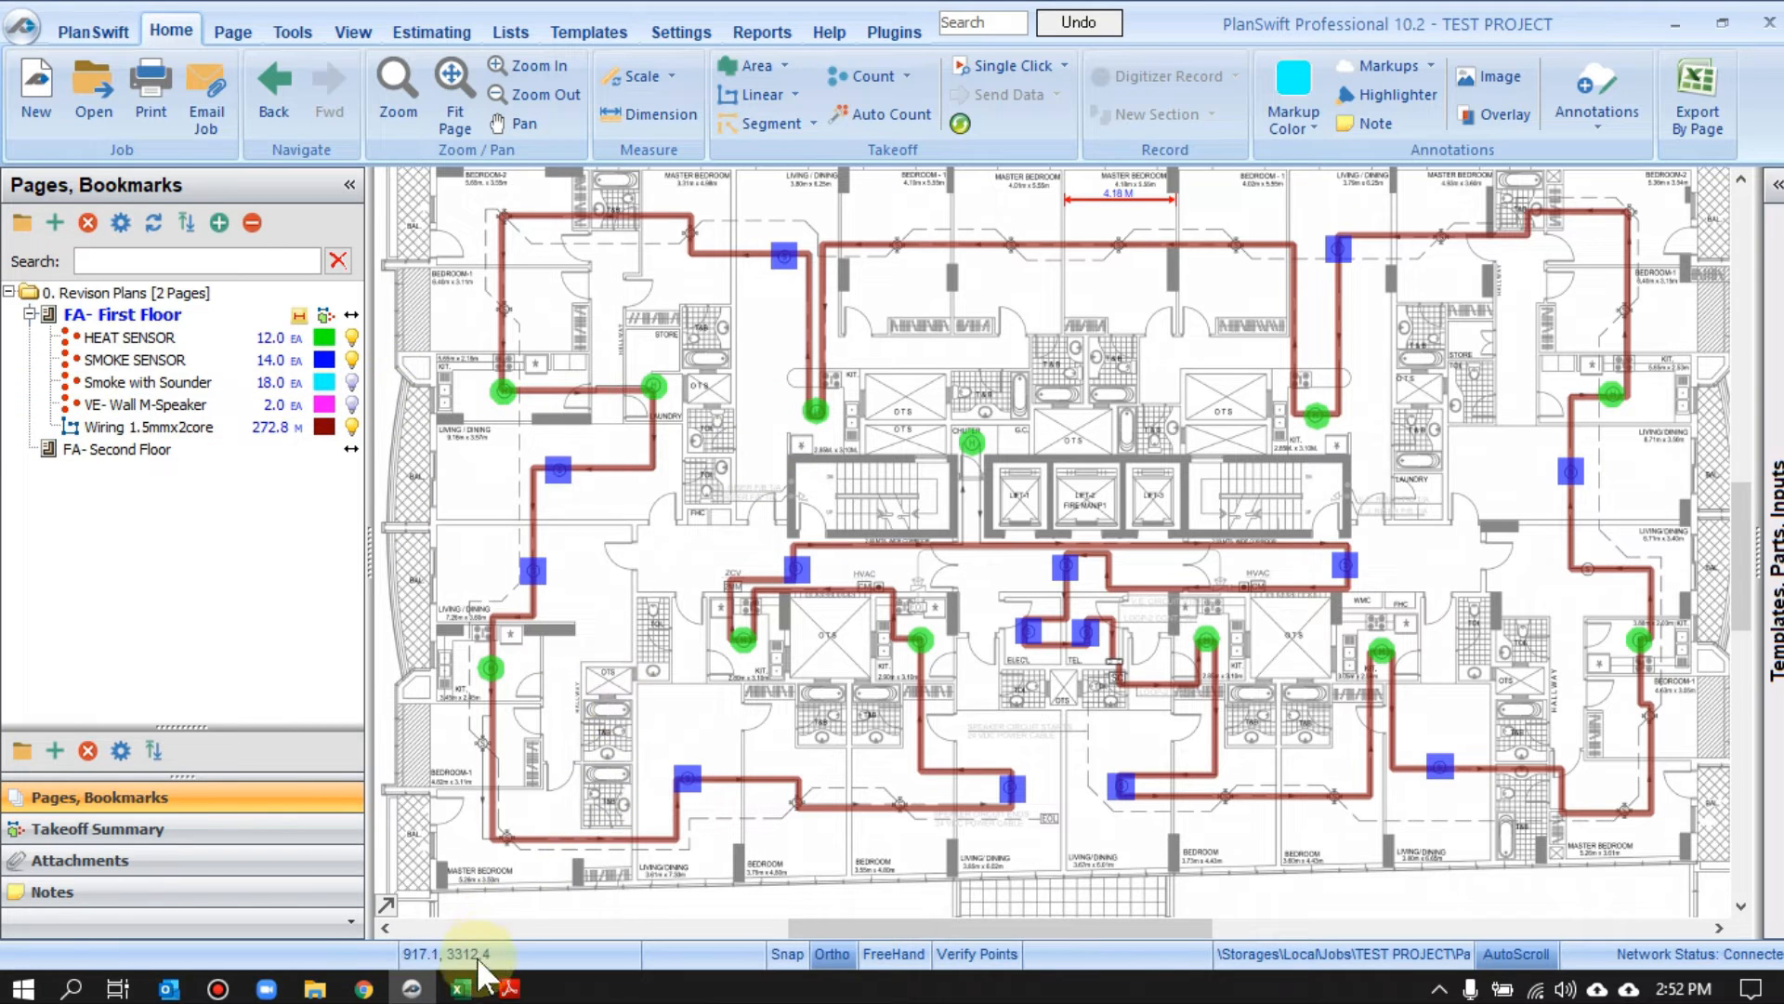
Check the linked quantities in the Excel BOQ, and examine the 24 VDC speaker power cable circuit on the PlanSwift plan
{"action": "left_click", "coordinate": [459, 987]}
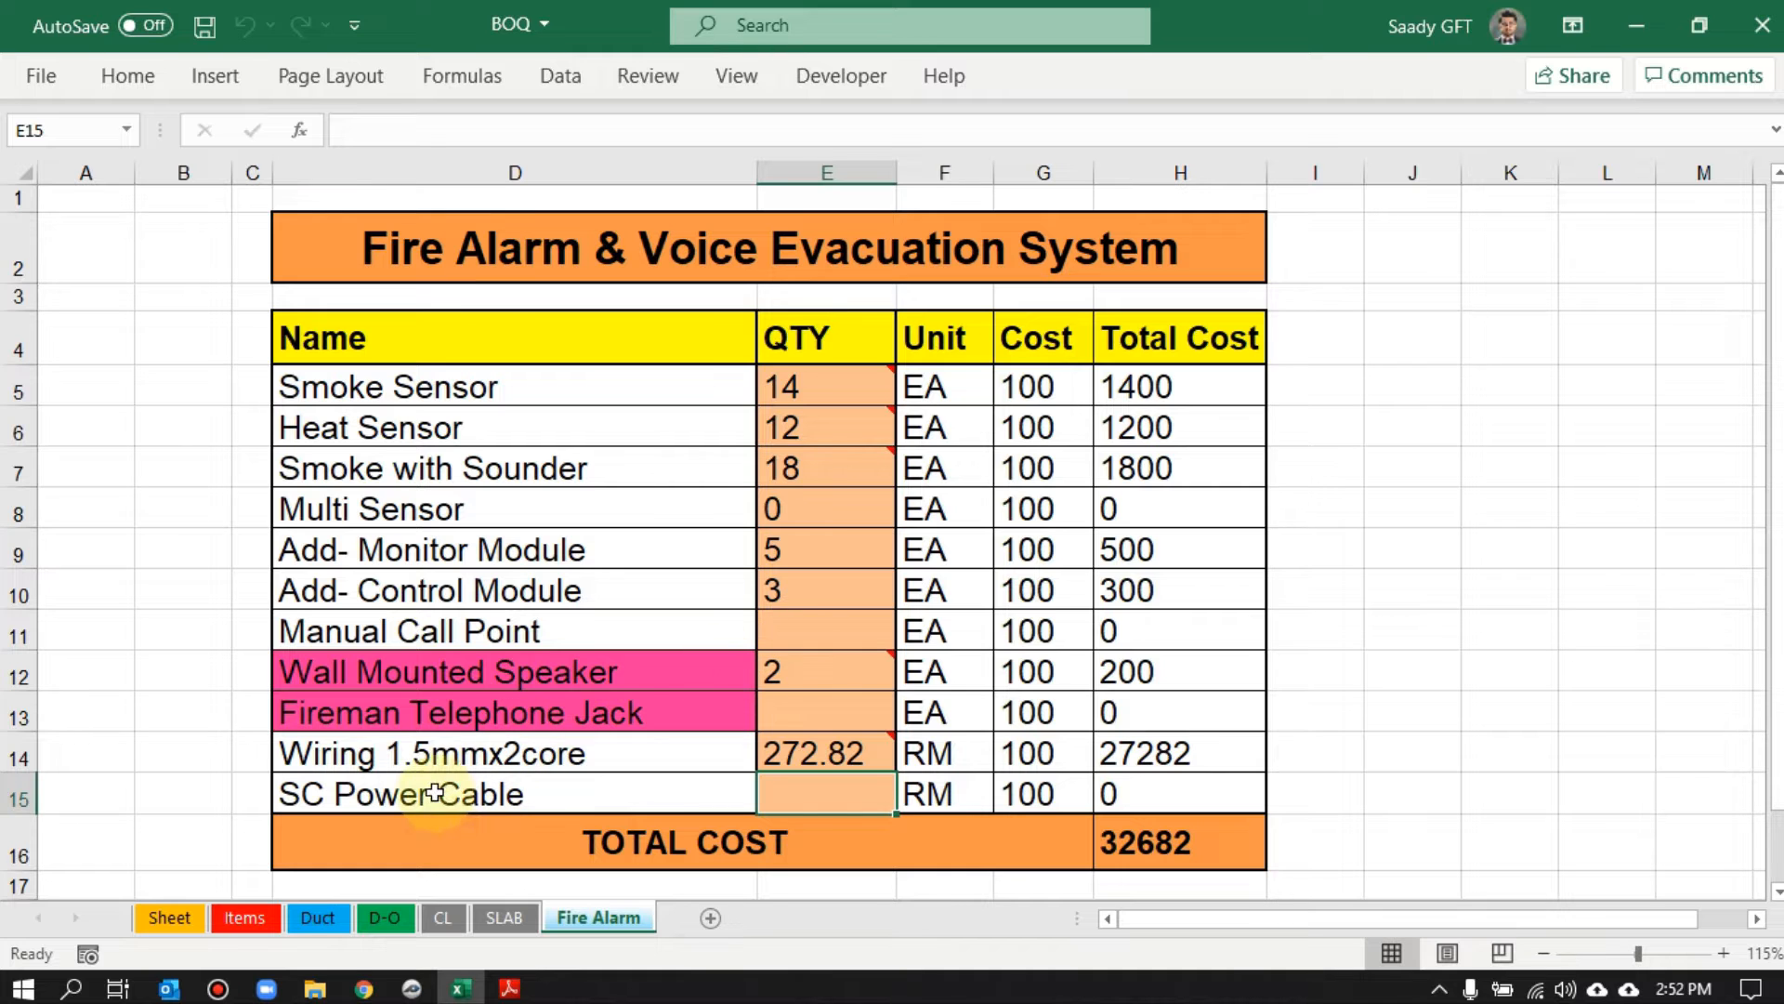
{"action": "left_click", "coordinate": [411, 988]}
{"action": "scroll", "coordinate": [1247, 828], "scroll_direction": "up", "scroll_amount": 4}
{"action": "left_click_drag", "start_coordinate": [1052, 679], "coordinate": [1004, 542]}
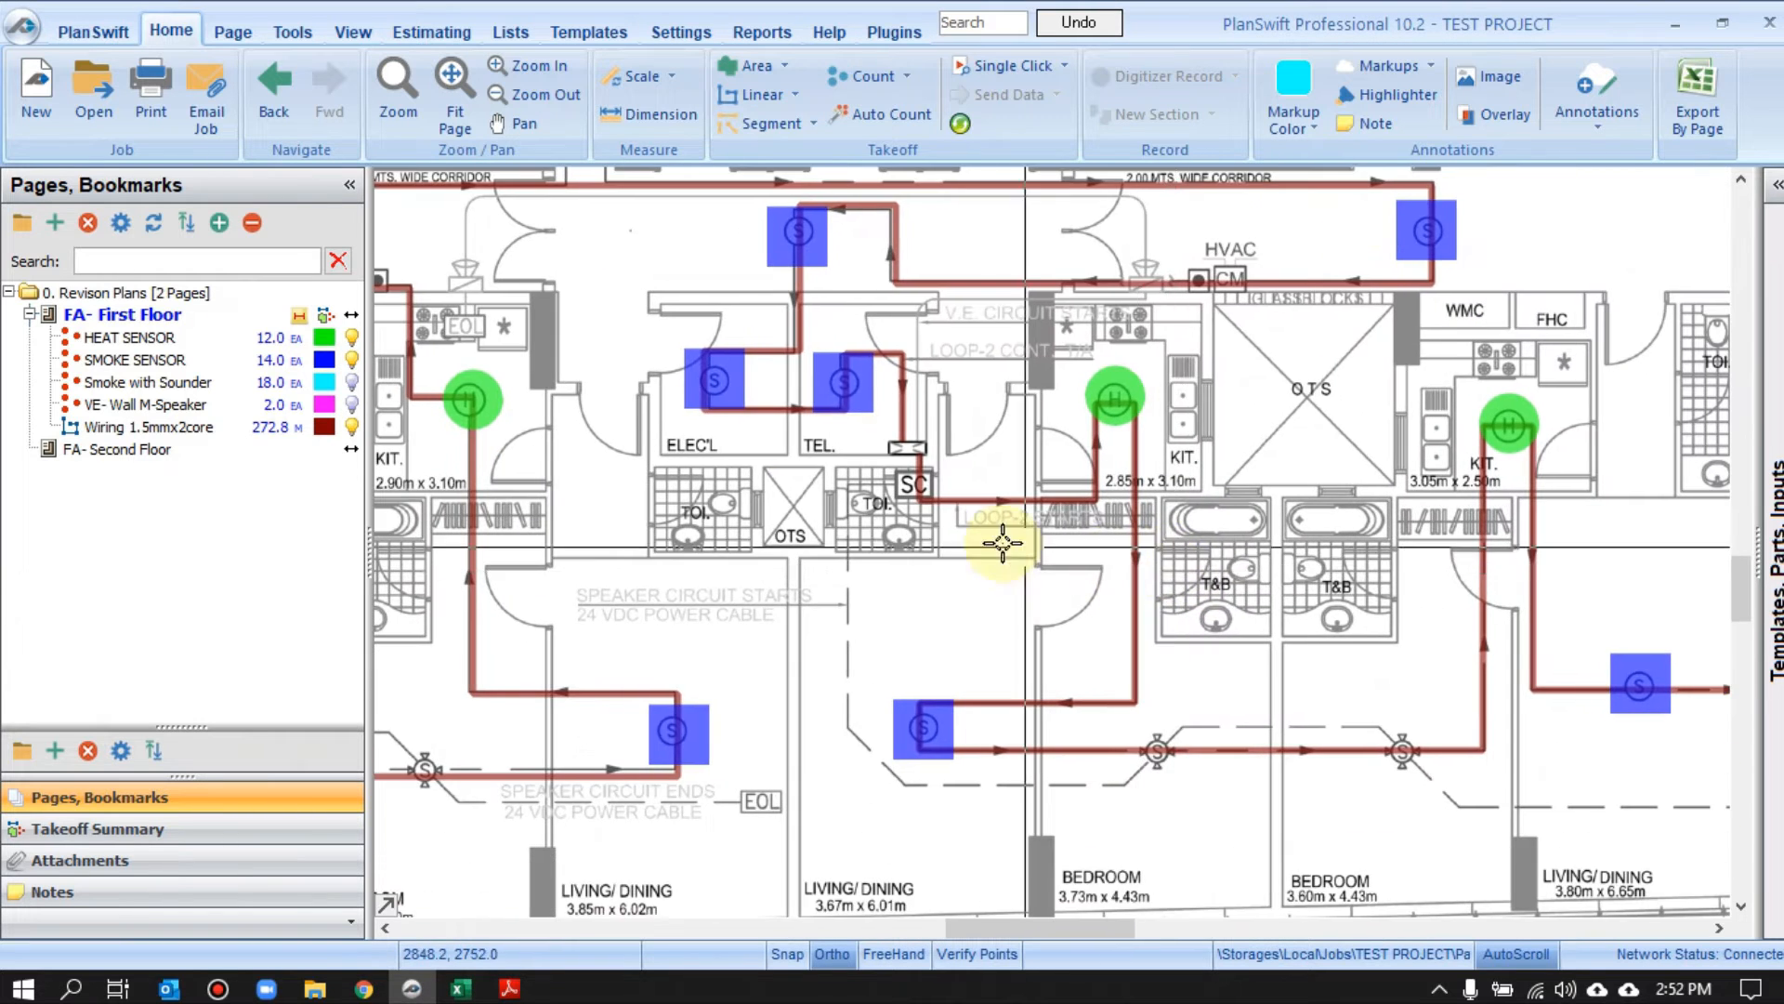
{"action": "scroll", "coordinate": [617, 756], "scroll_direction": "up", "scroll_amount": 3}
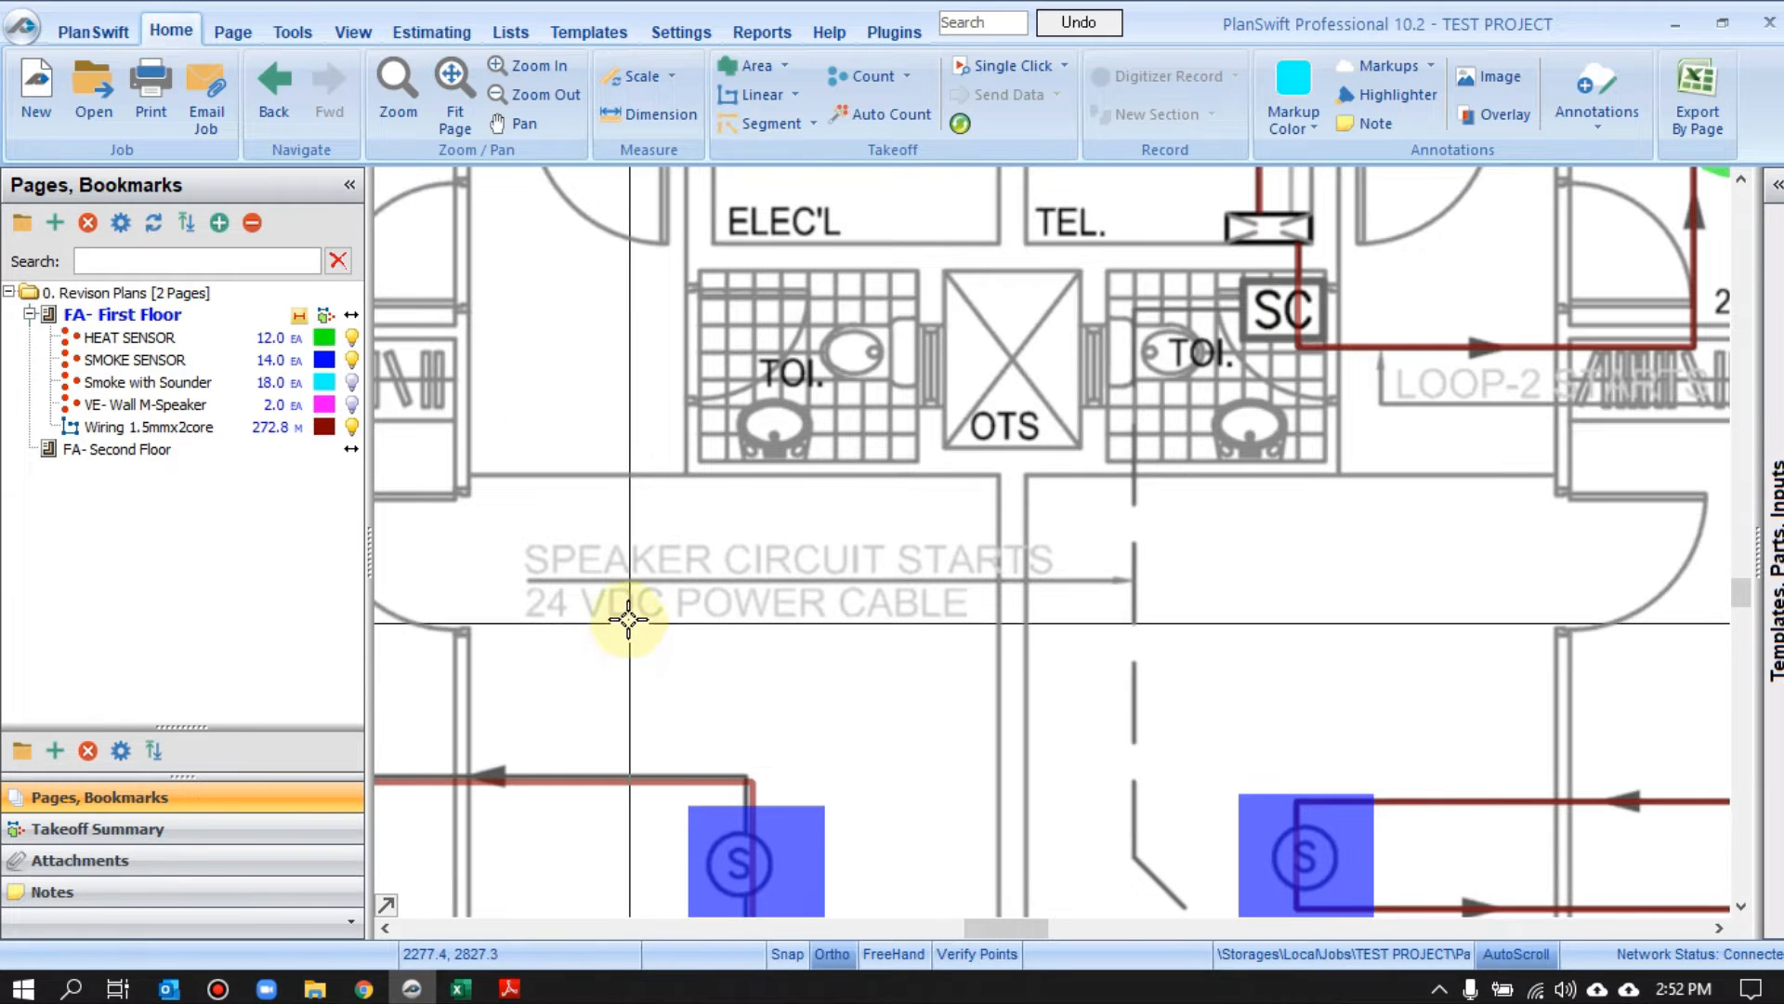
{"action": "scroll", "coordinate": [609, 724], "scroll_direction": "down", "scroll_amount": 3}
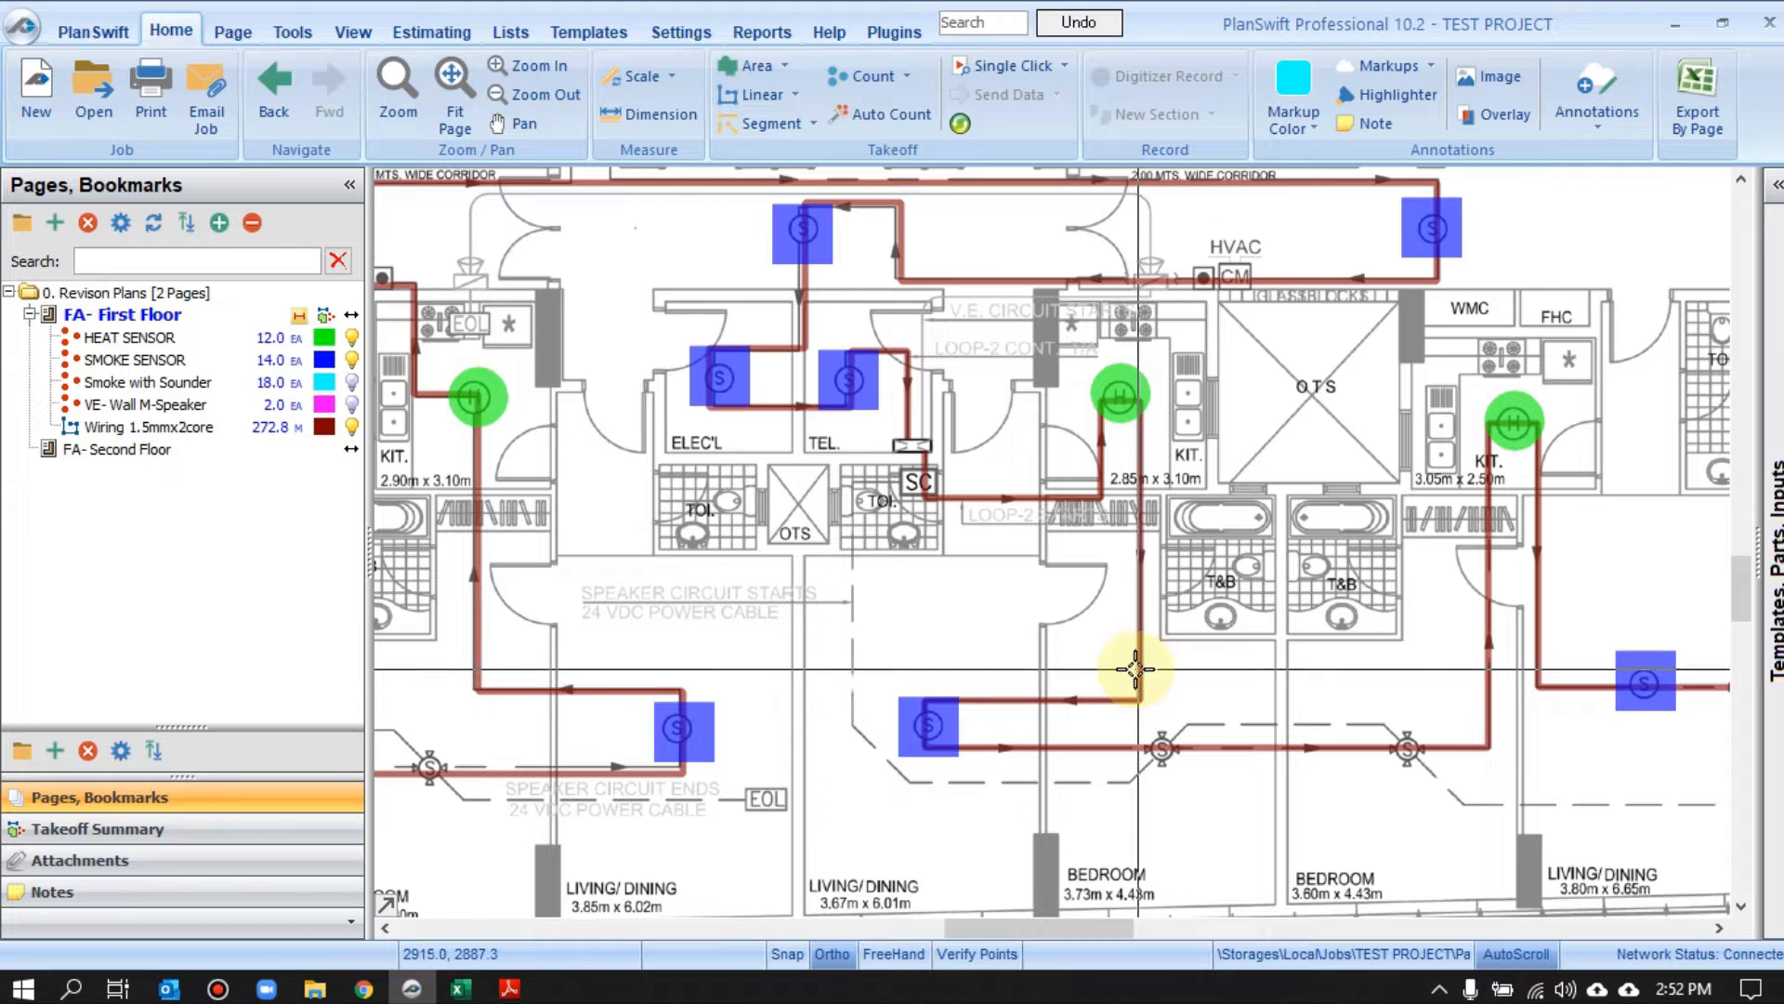
{"action": "scroll", "coordinate": [1004, 595], "scroll_direction": "down", "scroll_amount": 3}
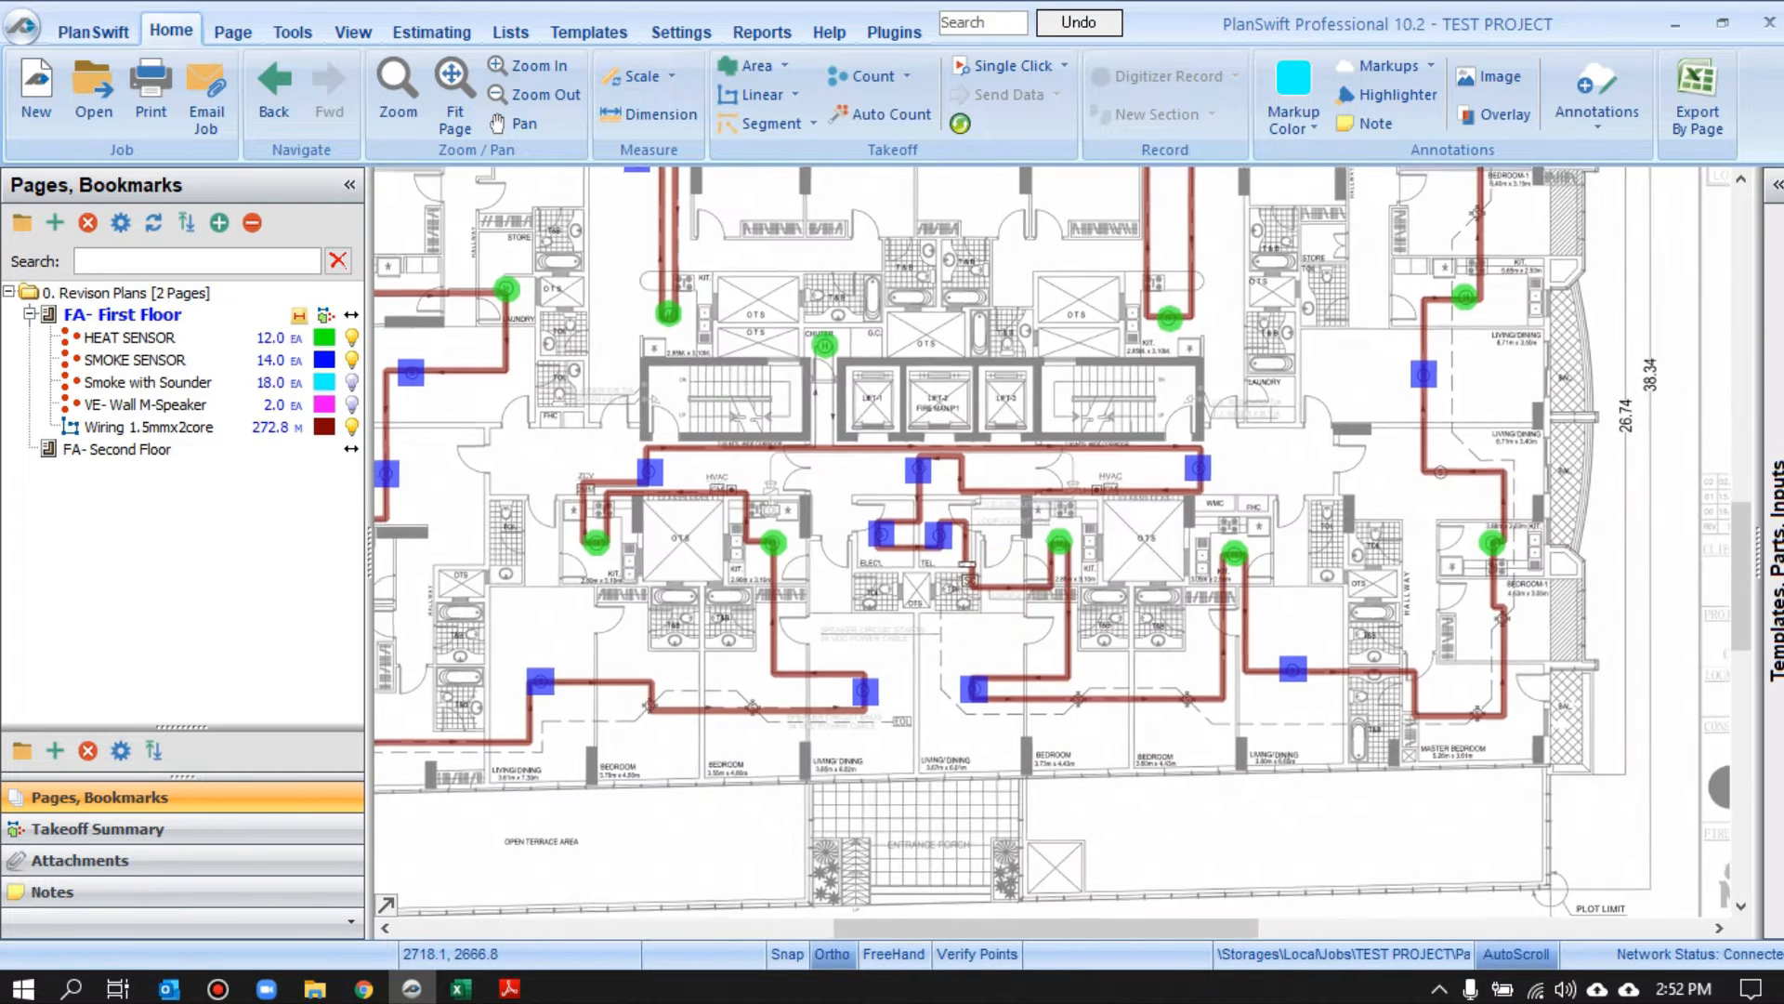
{"action": "scroll", "coordinate": [997, 587], "scroll_direction": "down", "scroll_amount": 2}
{"action": "scroll", "coordinate": [972, 604], "scroll_direction": "up", "scroll_amount": 2}
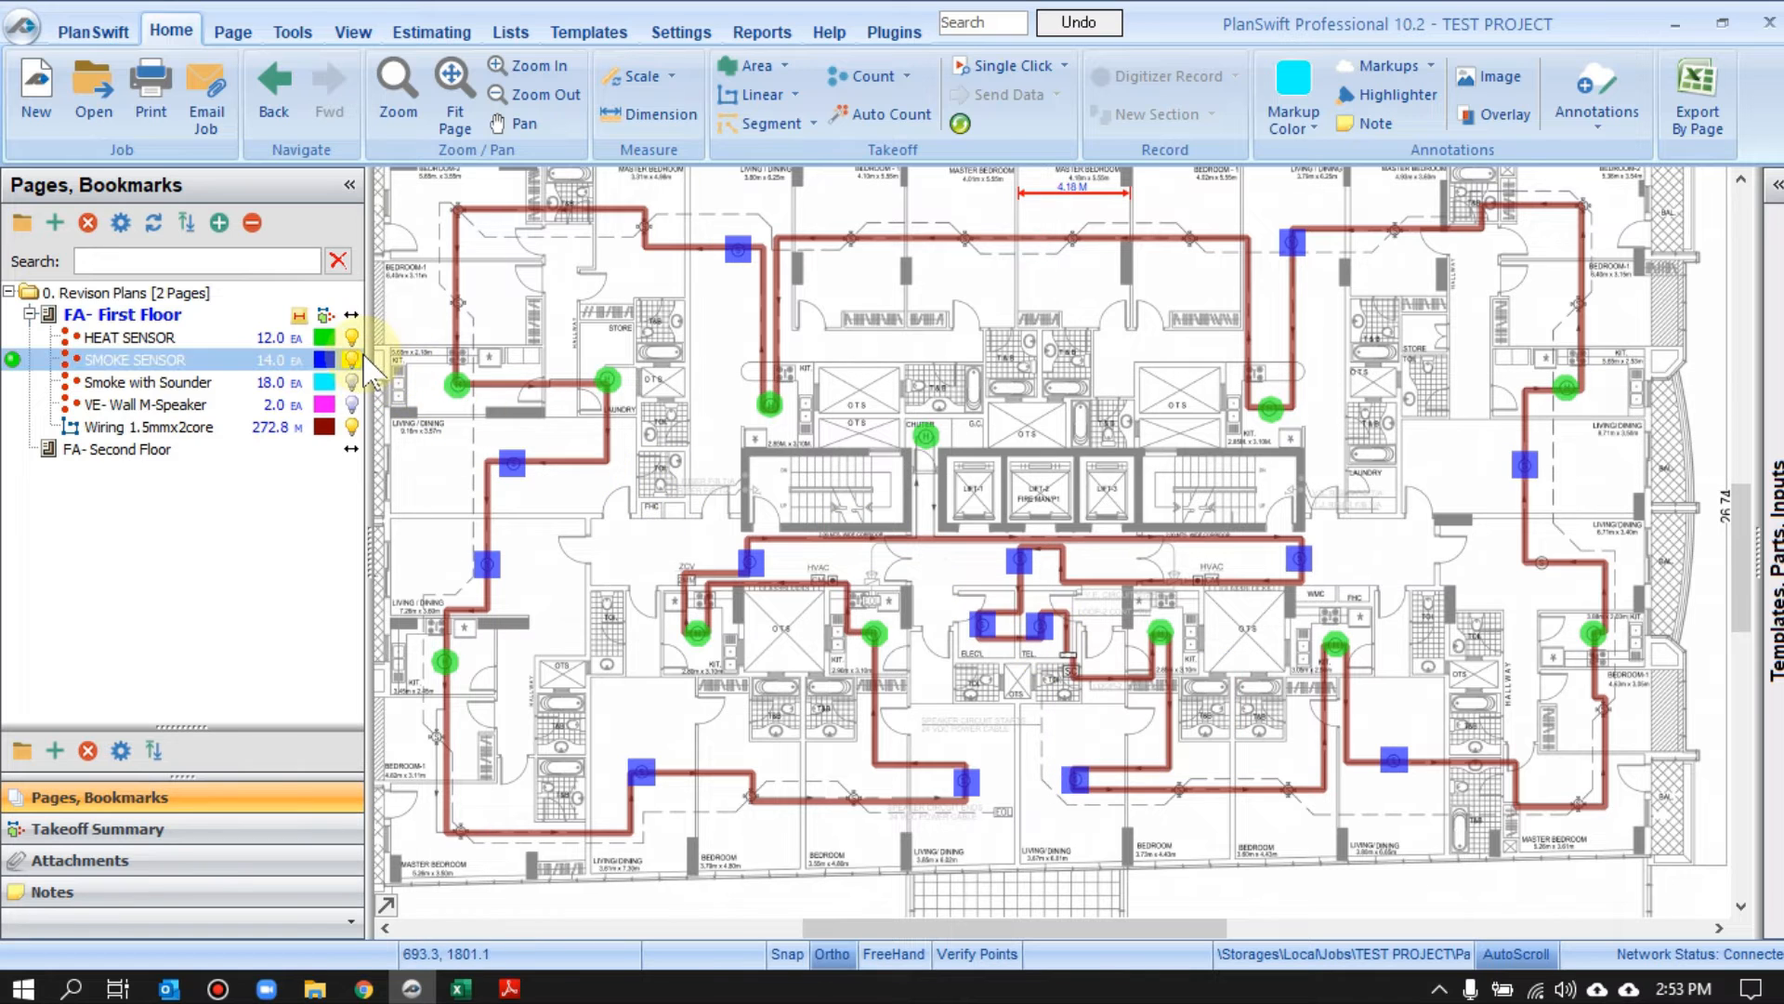
Show the takeoff legend below the open terrace area on the first floor plan
{"action": "scroll", "coordinate": [875, 519], "scroll_direction": "up", "scroll_amount": 3}
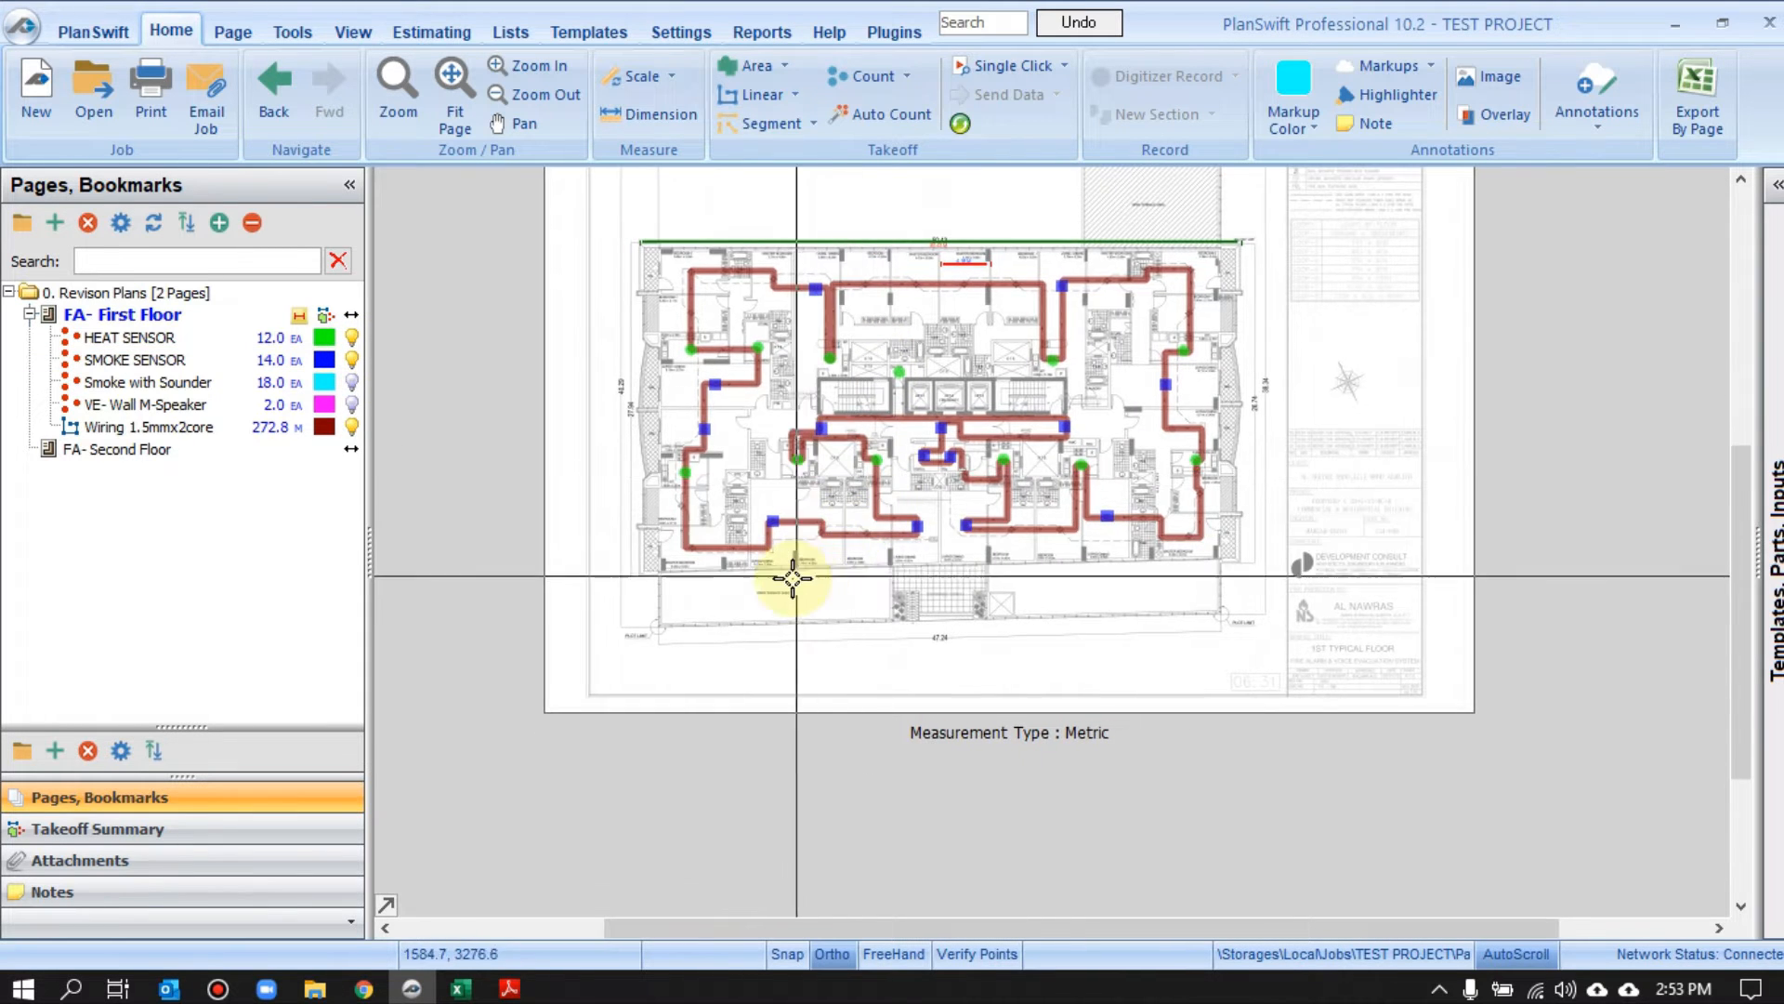
{"action": "right_click", "coordinate": [698, 618]}
{"action": "left_click", "coordinate": [786, 673]}
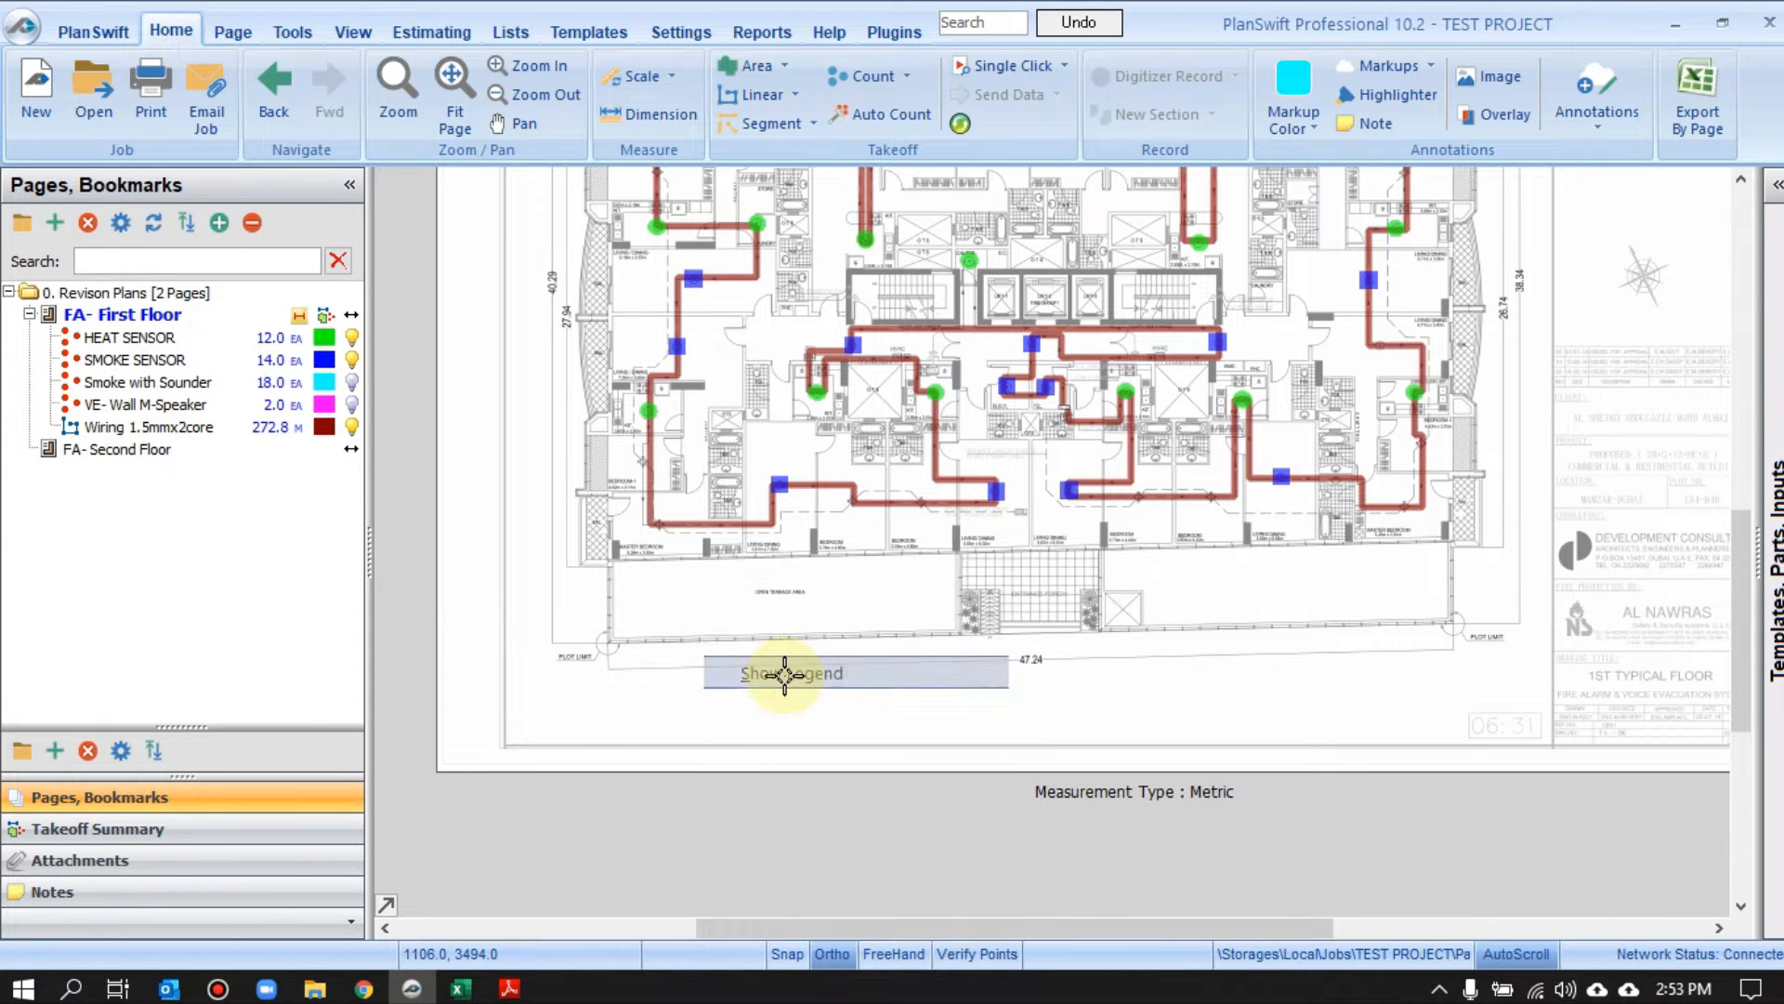
{"action": "left_click_drag", "start_coordinate": [786, 673], "coordinate": [968, 665]}
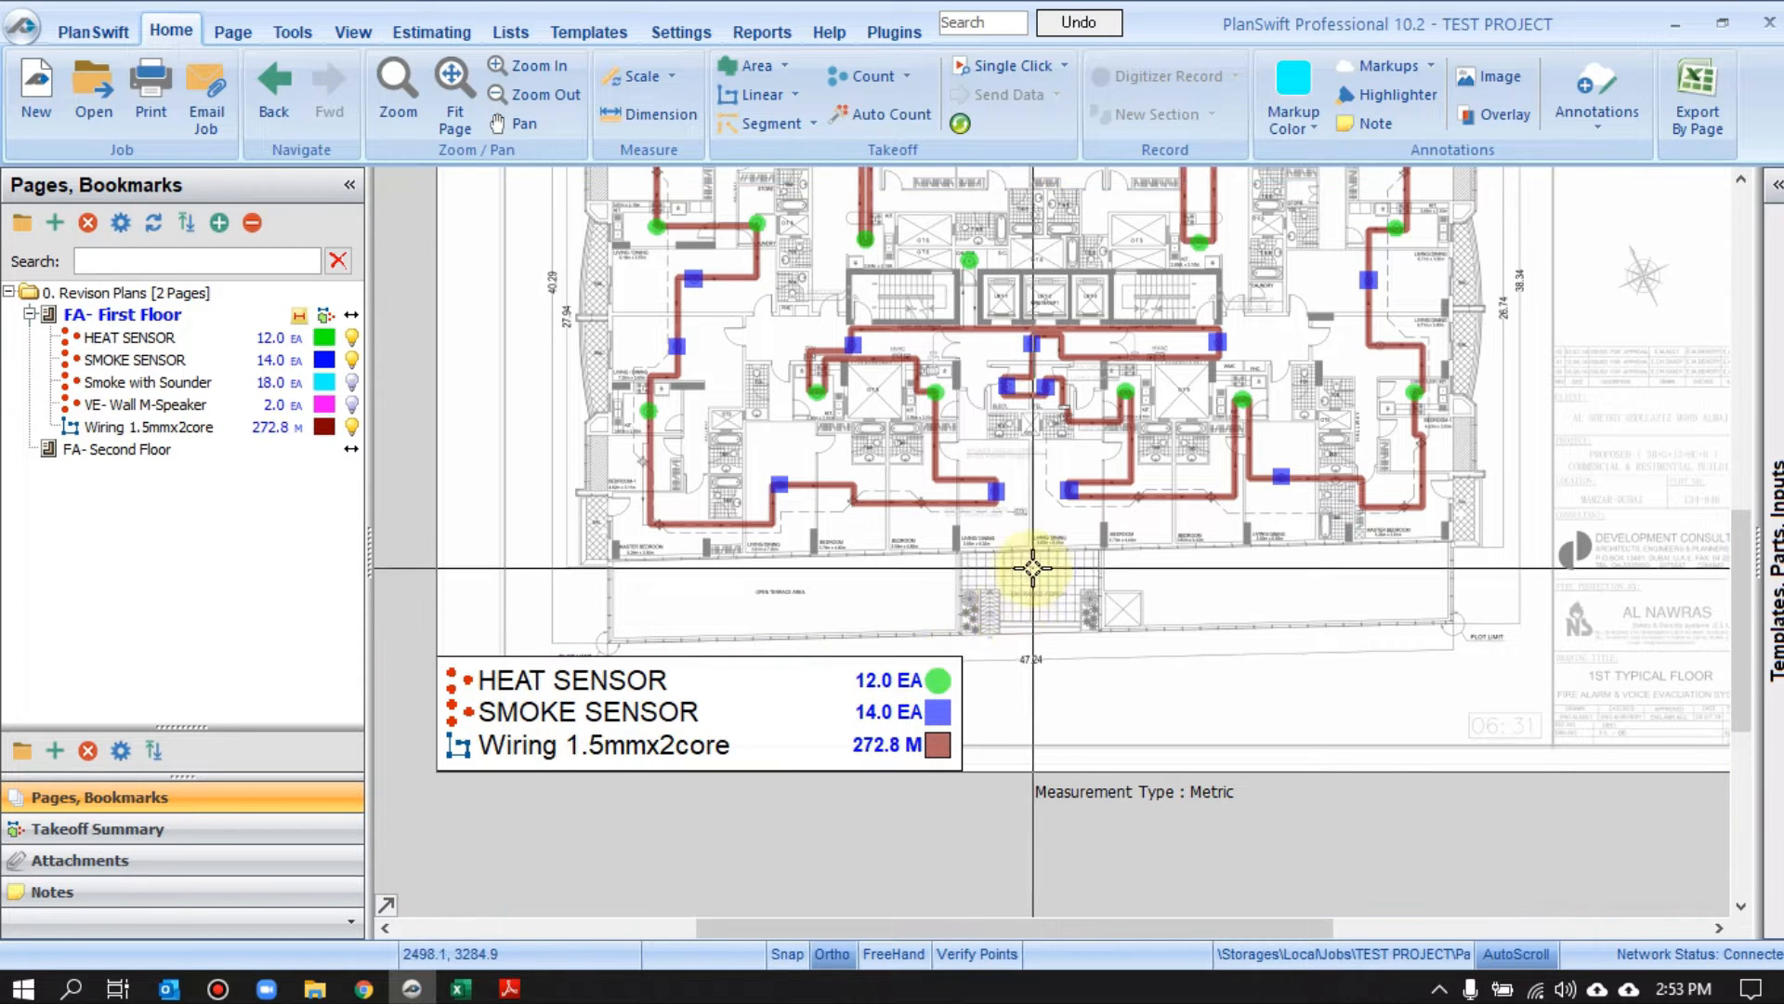
{"action": "left_click_drag", "start_coordinate": [1032, 566], "coordinate": [1064, 664]}
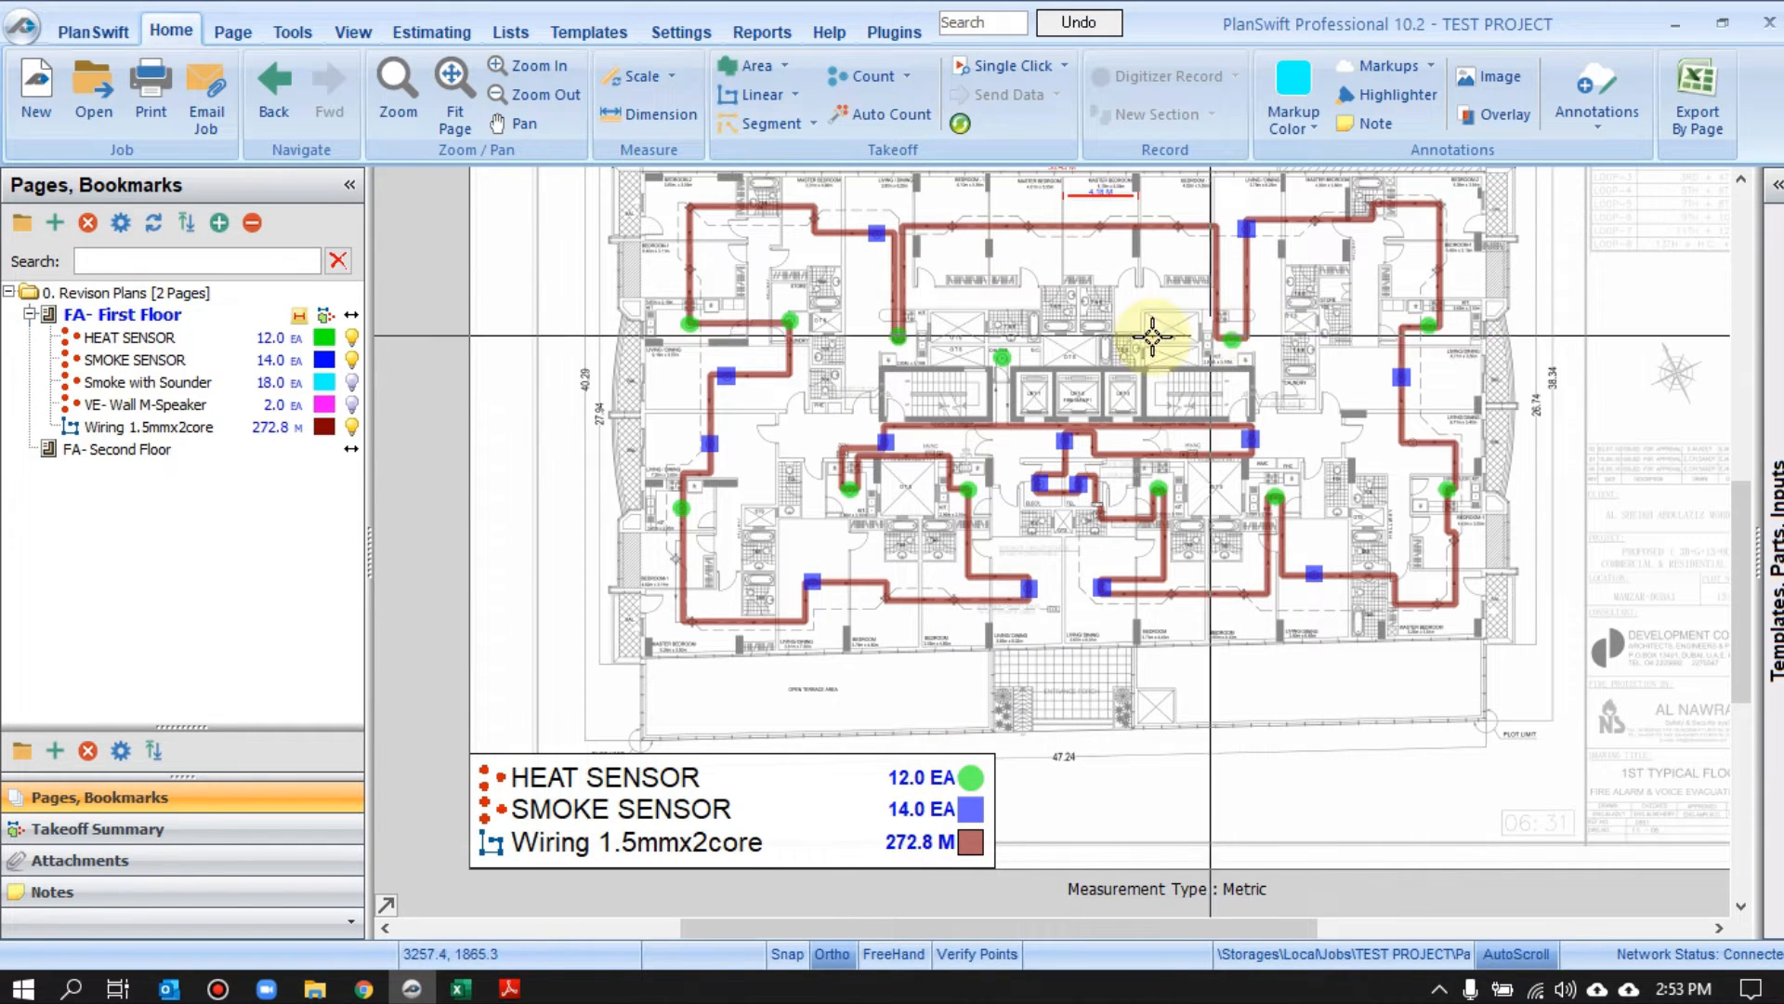
Open the FA- Second Floor page at the upper-left bedrooms and their detectors
{"action": "left_click", "coordinate": [258, 452]}
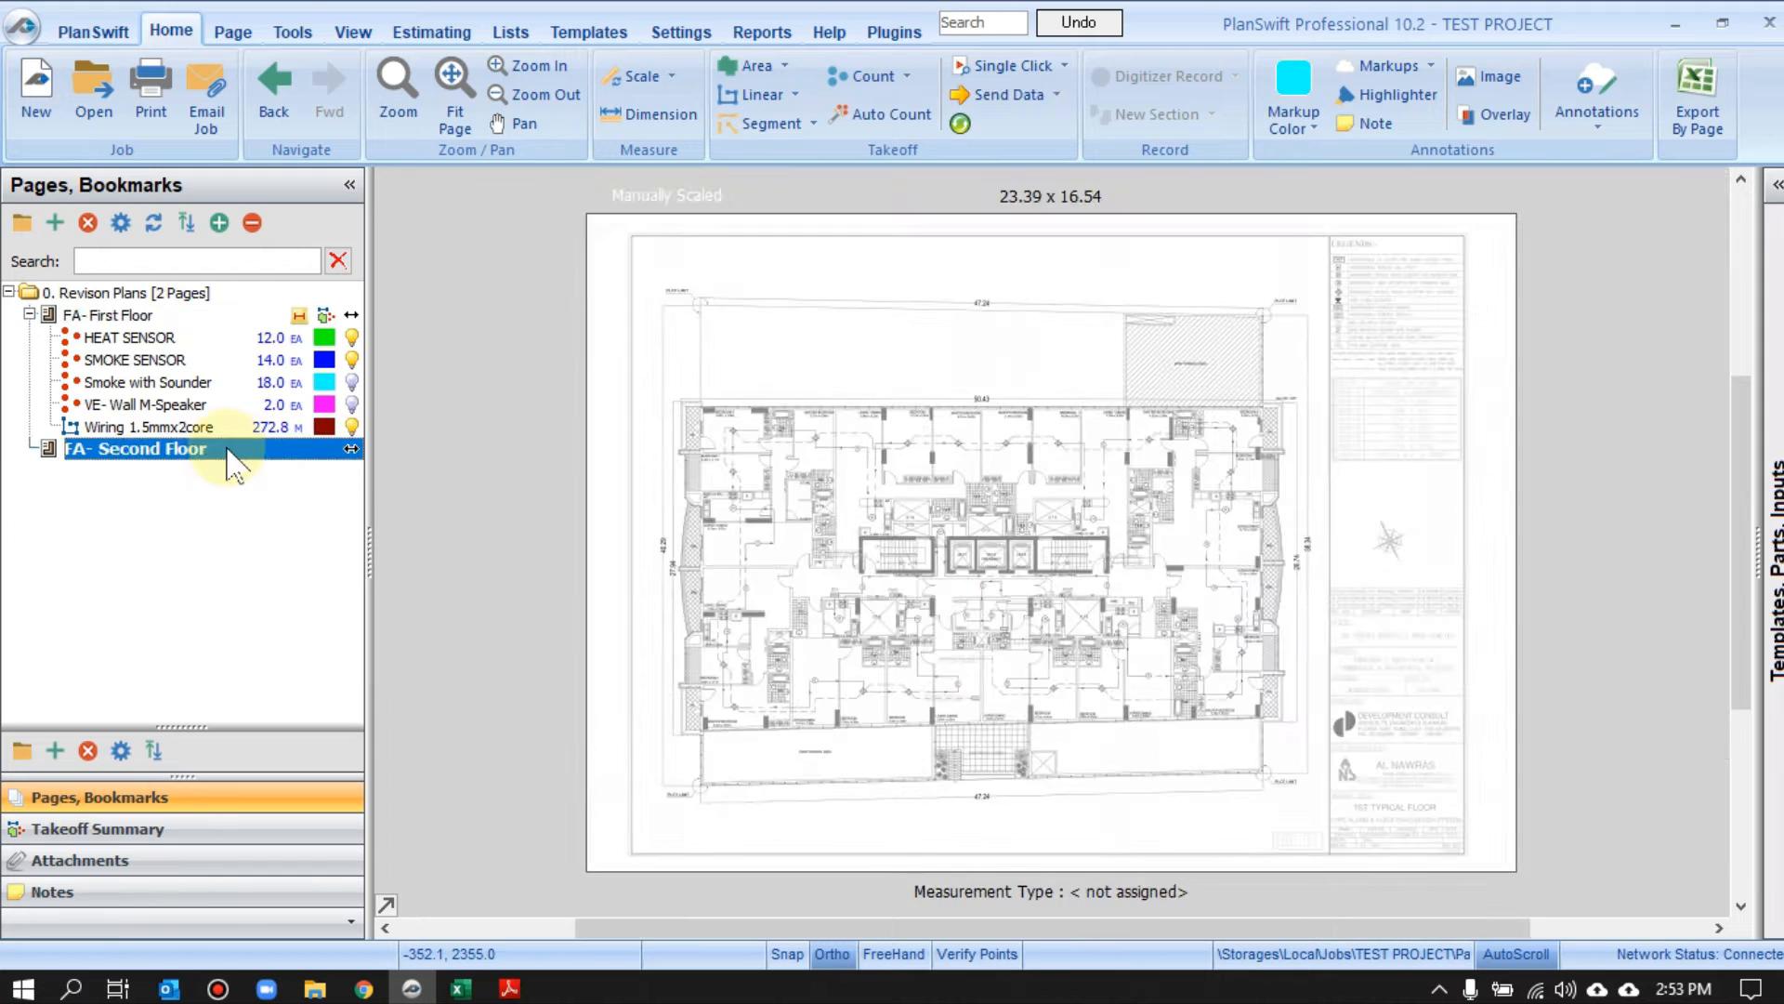
{"action": "scroll", "coordinate": [967, 665], "scroll_direction": "up", "scroll_amount": 4}
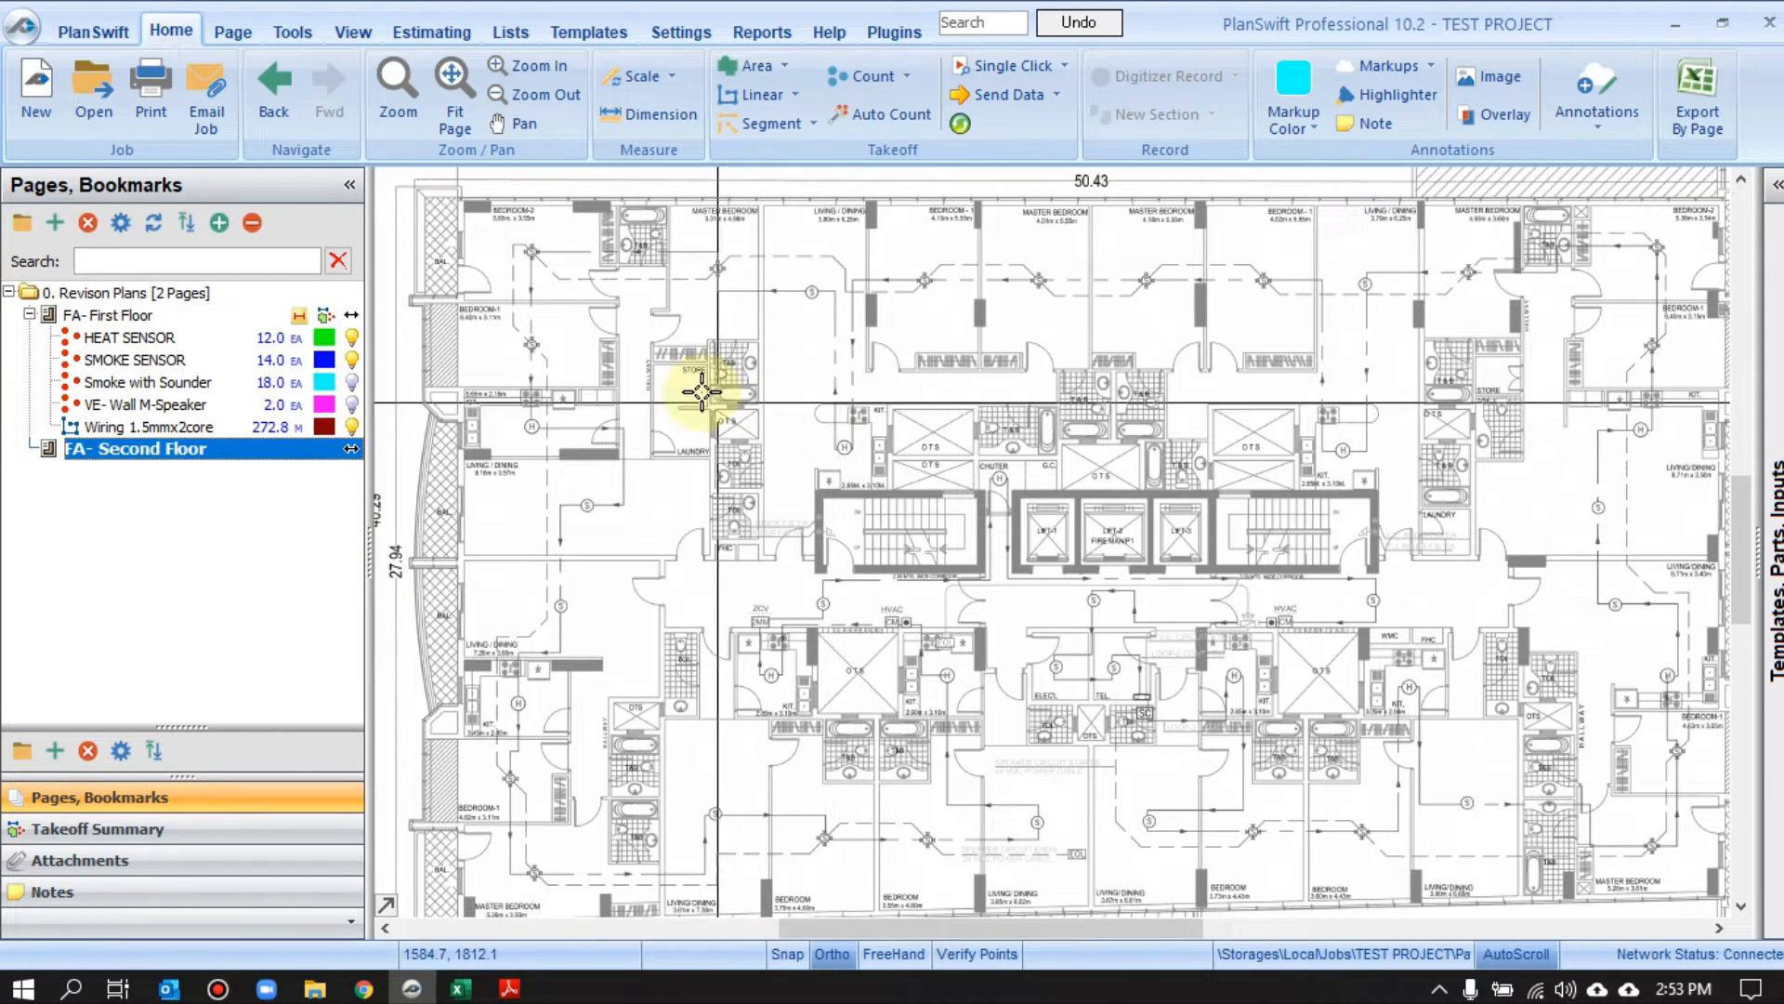
{"action": "scroll", "coordinate": [534, 358], "scroll_direction": "up", "scroll_amount": 3}
{"action": "mouse_move", "coordinate": [593, 329]}
{"action": "left_mouse_down"}
{"action": "mouse_move", "coordinate": [729, 374]}
{"action": "mouse_move", "coordinate": [742, 452]}
{"action": "left_mouse_up"}
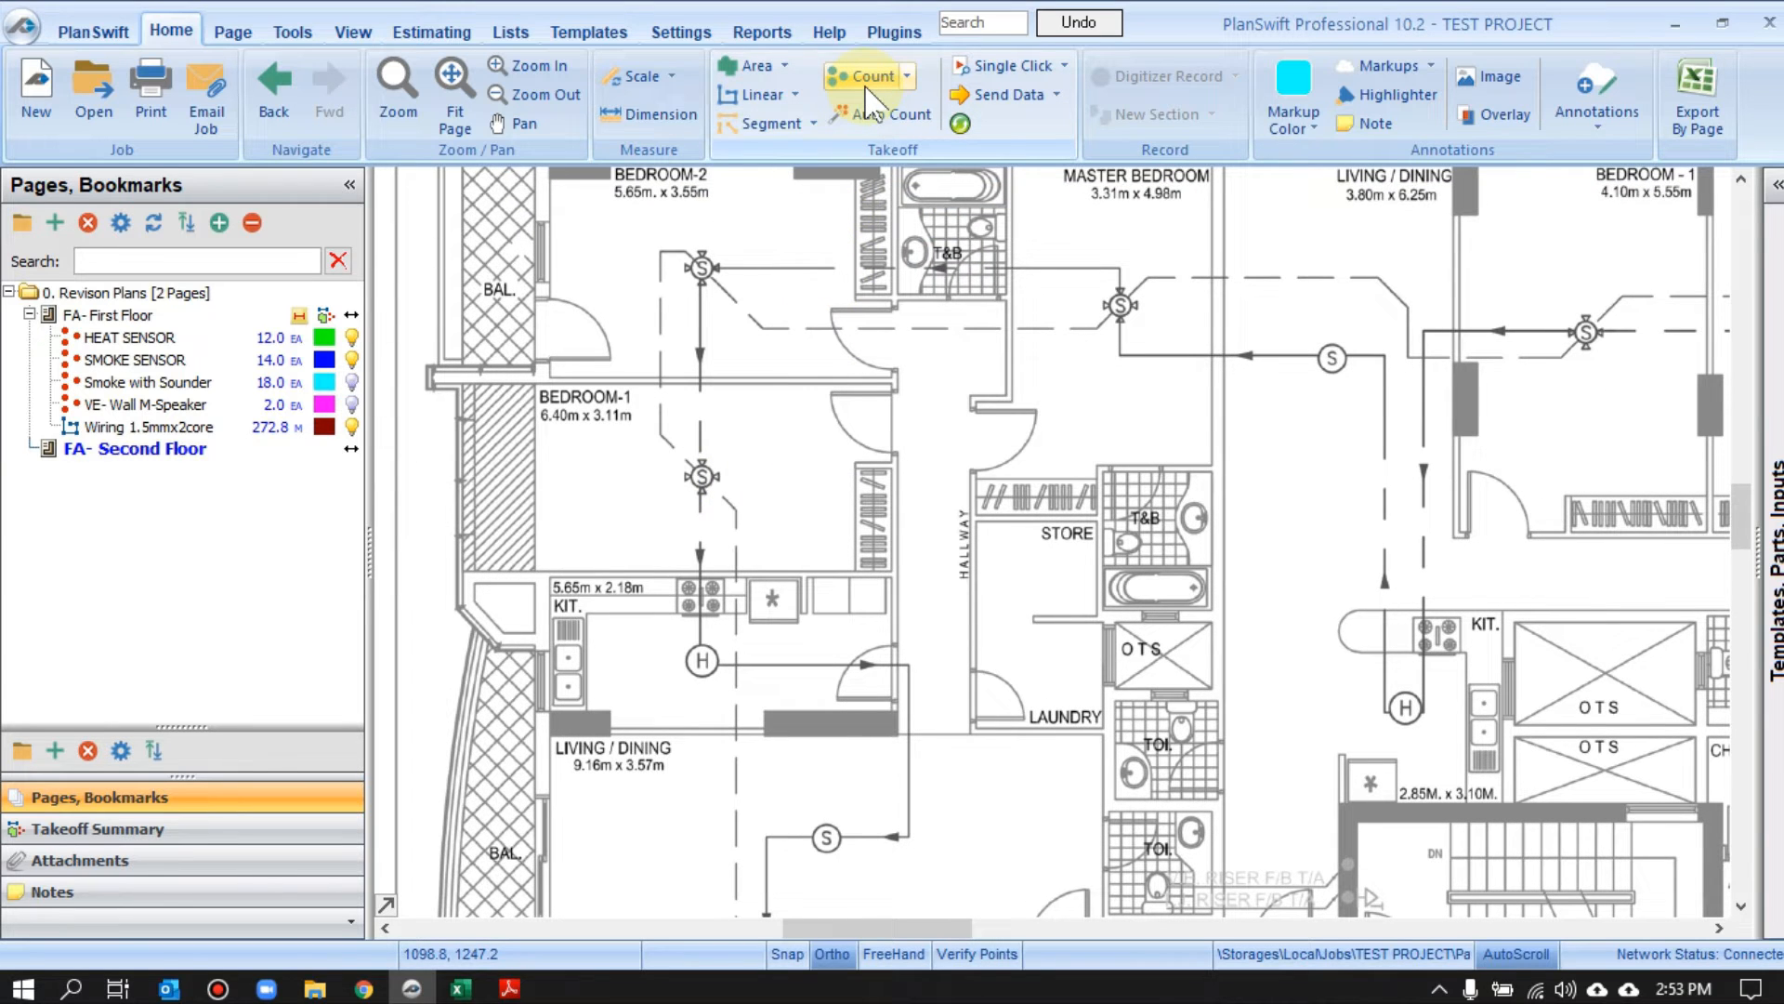
{"action": "left_click_drag", "start_coordinate": [853, 302], "coordinate": [856, 369]}
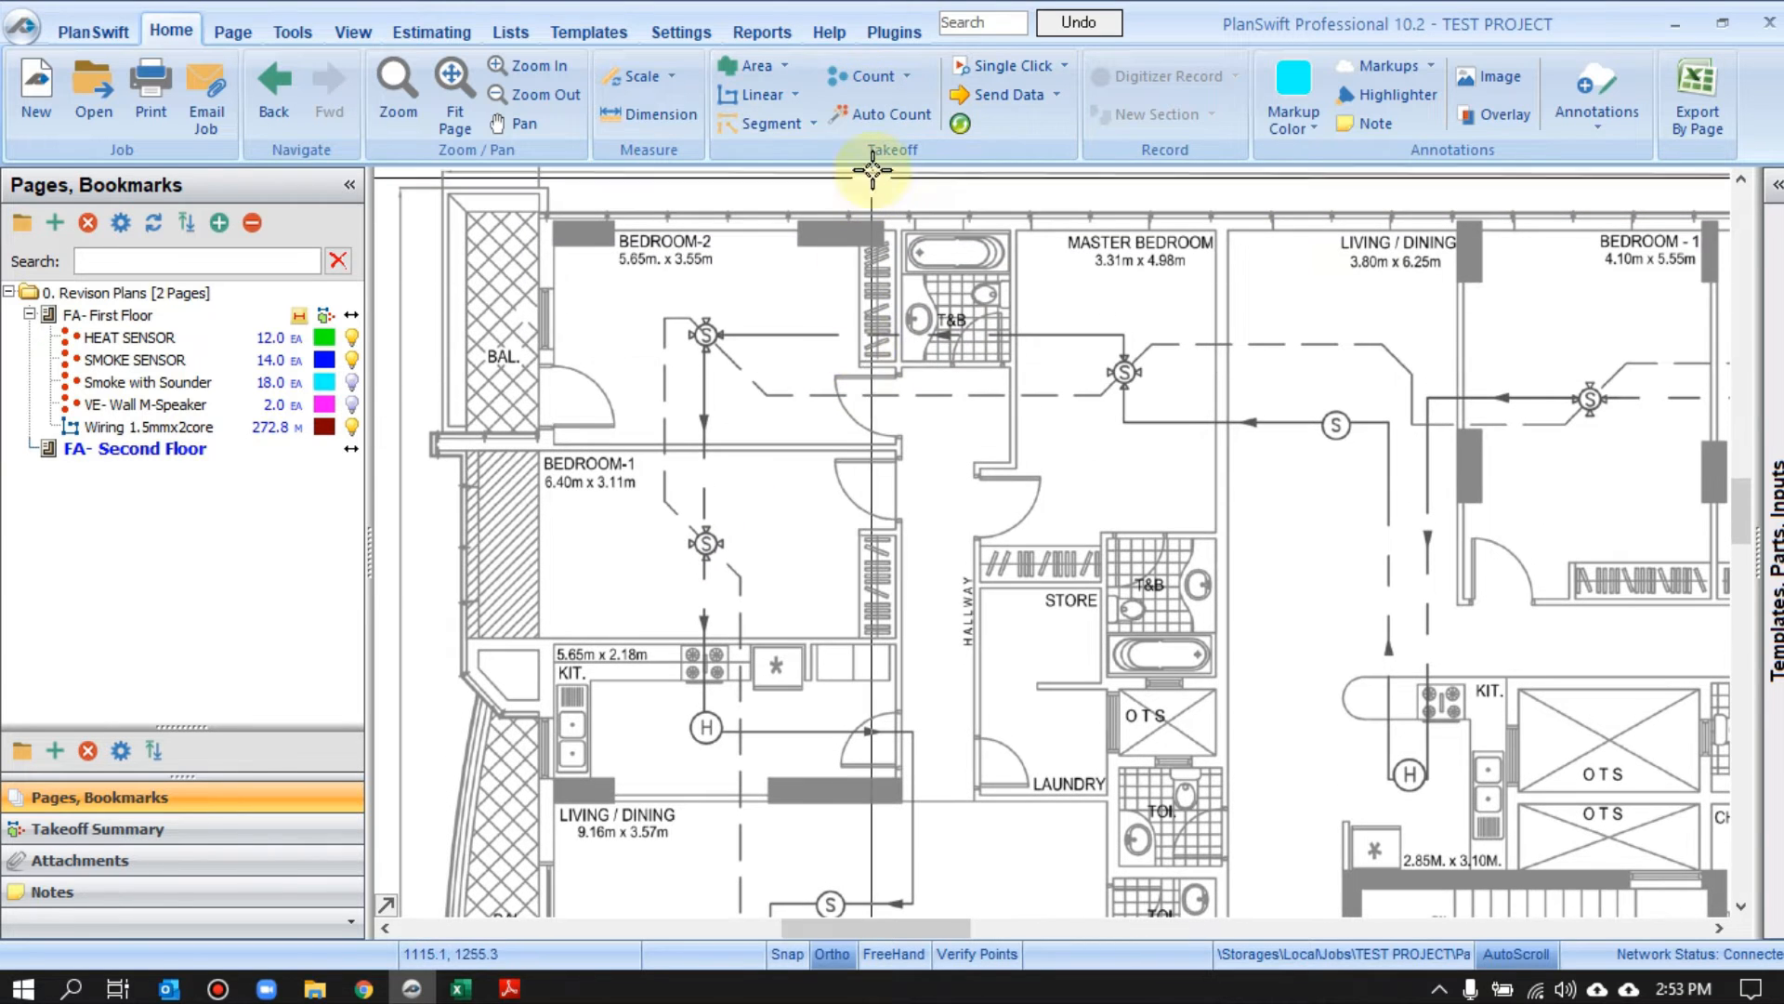
Start an Auto Count with a new count named SS and change its colour
{"action": "left_click", "coordinate": [869, 121]}
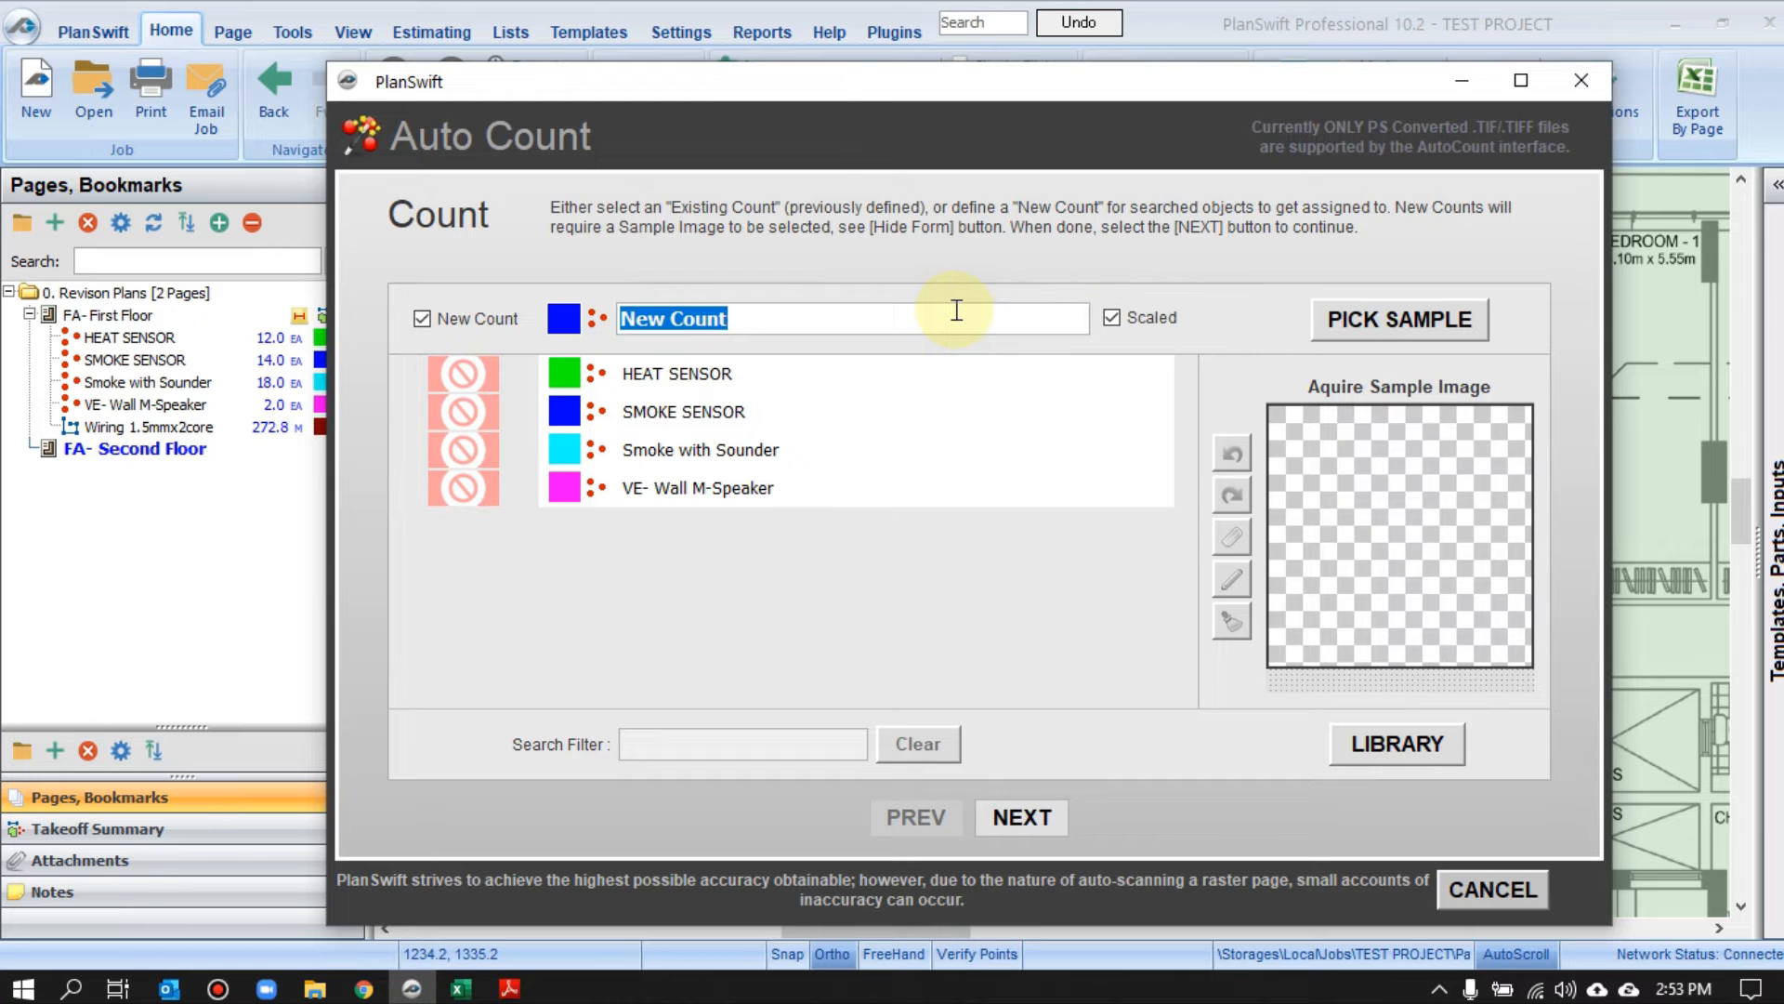
{"action": "type", "text": "SS"}
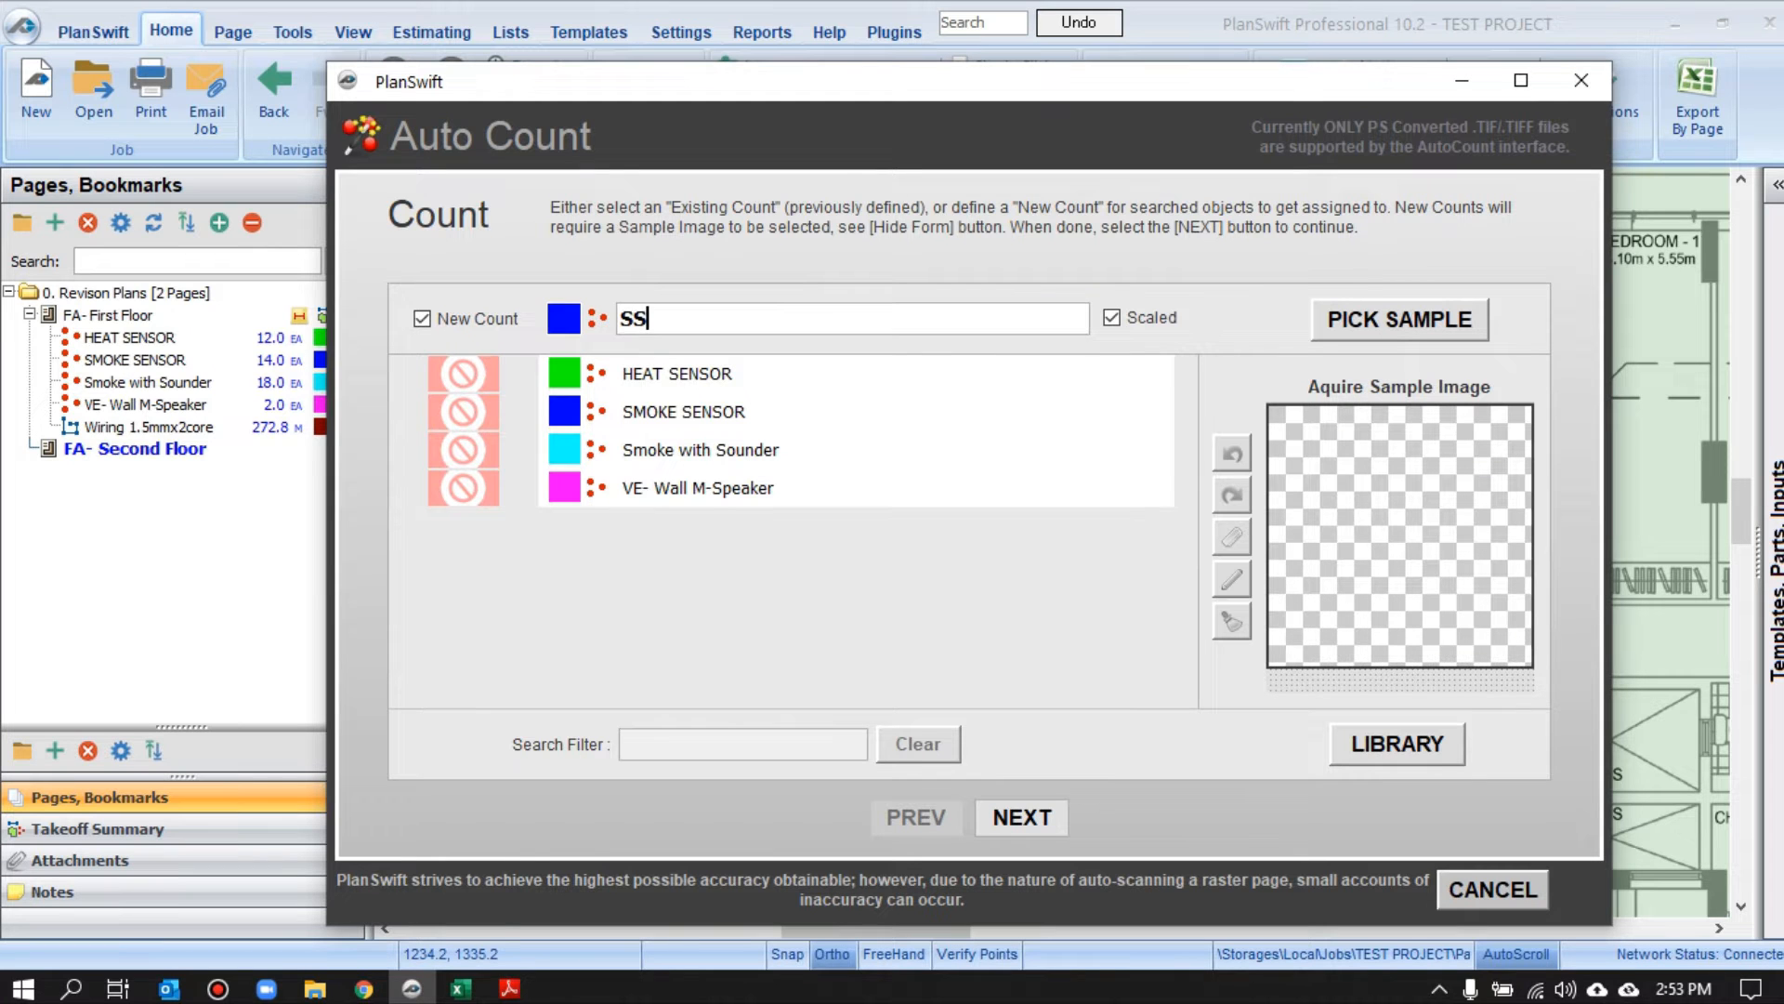
{"action": "left_click", "coordinate": [569, 322]}
{"action": "left_click", "coordinate": [577, 427]}
Sample the smoke sensor symbol in the 9.16m x 3.57m living/dining room and scan a search region fitted to the building plan
{"action": "left_click", "coordinate": [1366, 325]}
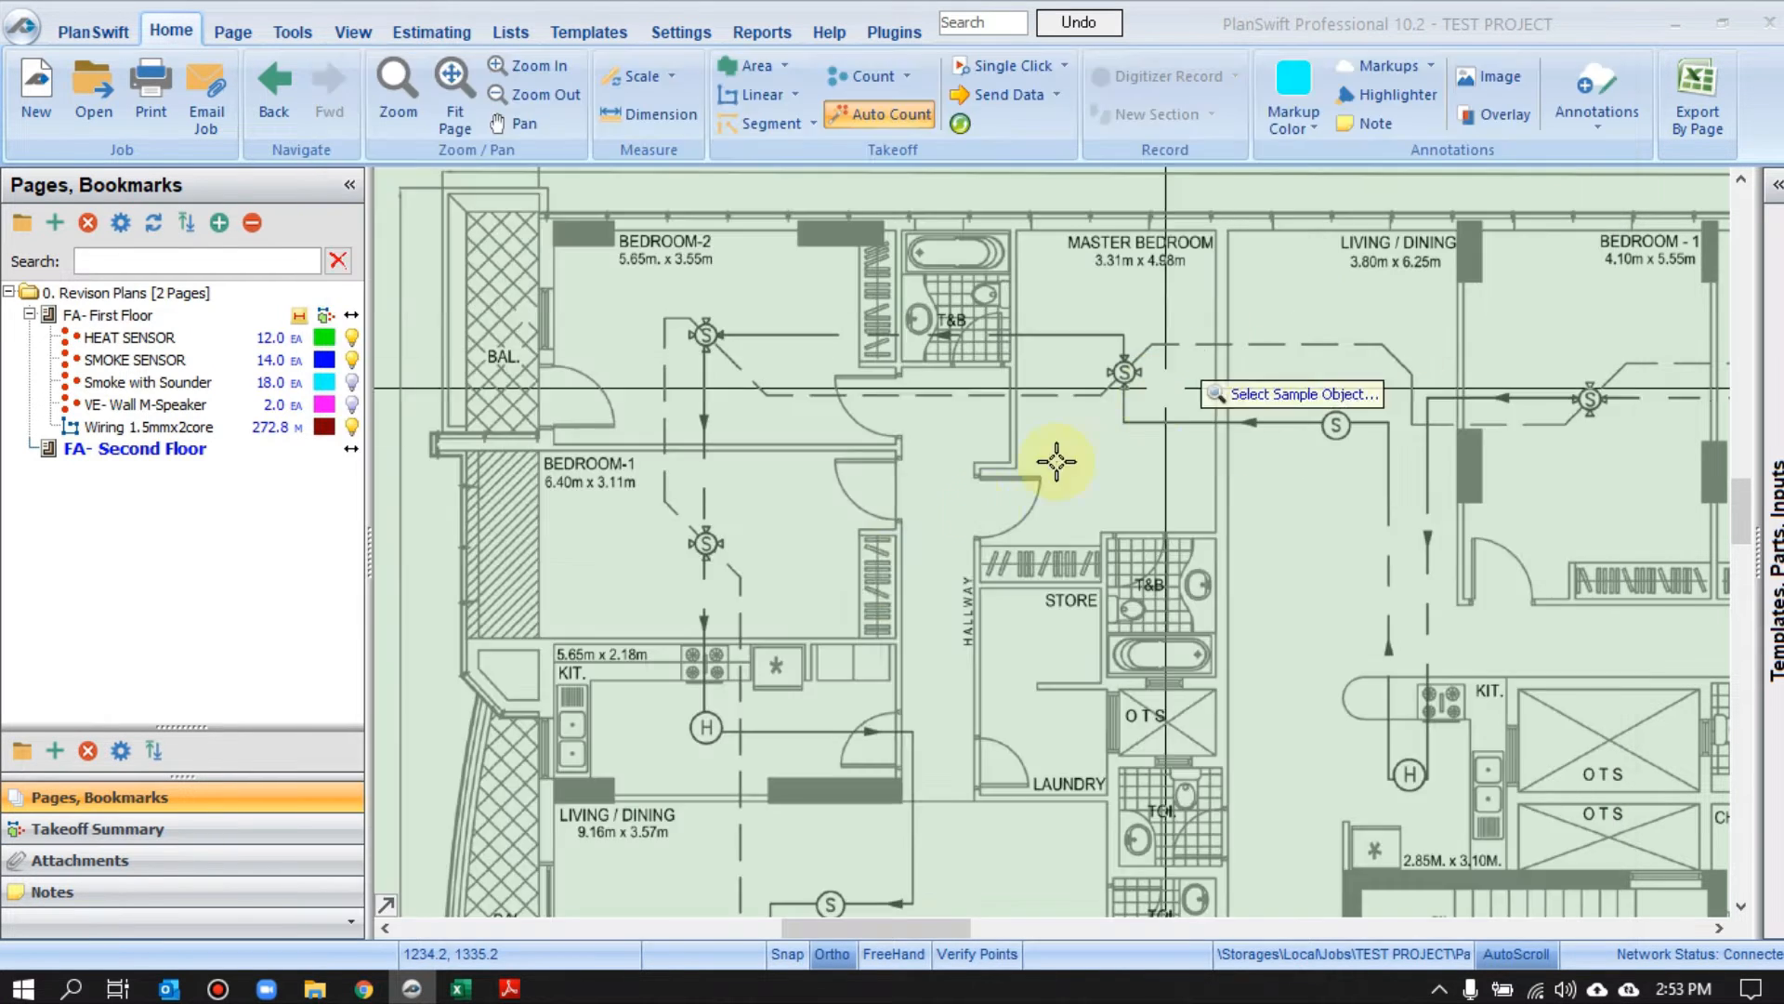
{"action": "scroll", "coordinate": [704, 777], "scroll_direction": "up", "scroll_amount": 1}
{"action": "left_click_drag", "start_coordinate": [729, 810], "coordinate": [518, 447]}
{"action": "scroll", "coordinate": [660, 606], "scroll_direction": "up", "scroll_amount": 2}
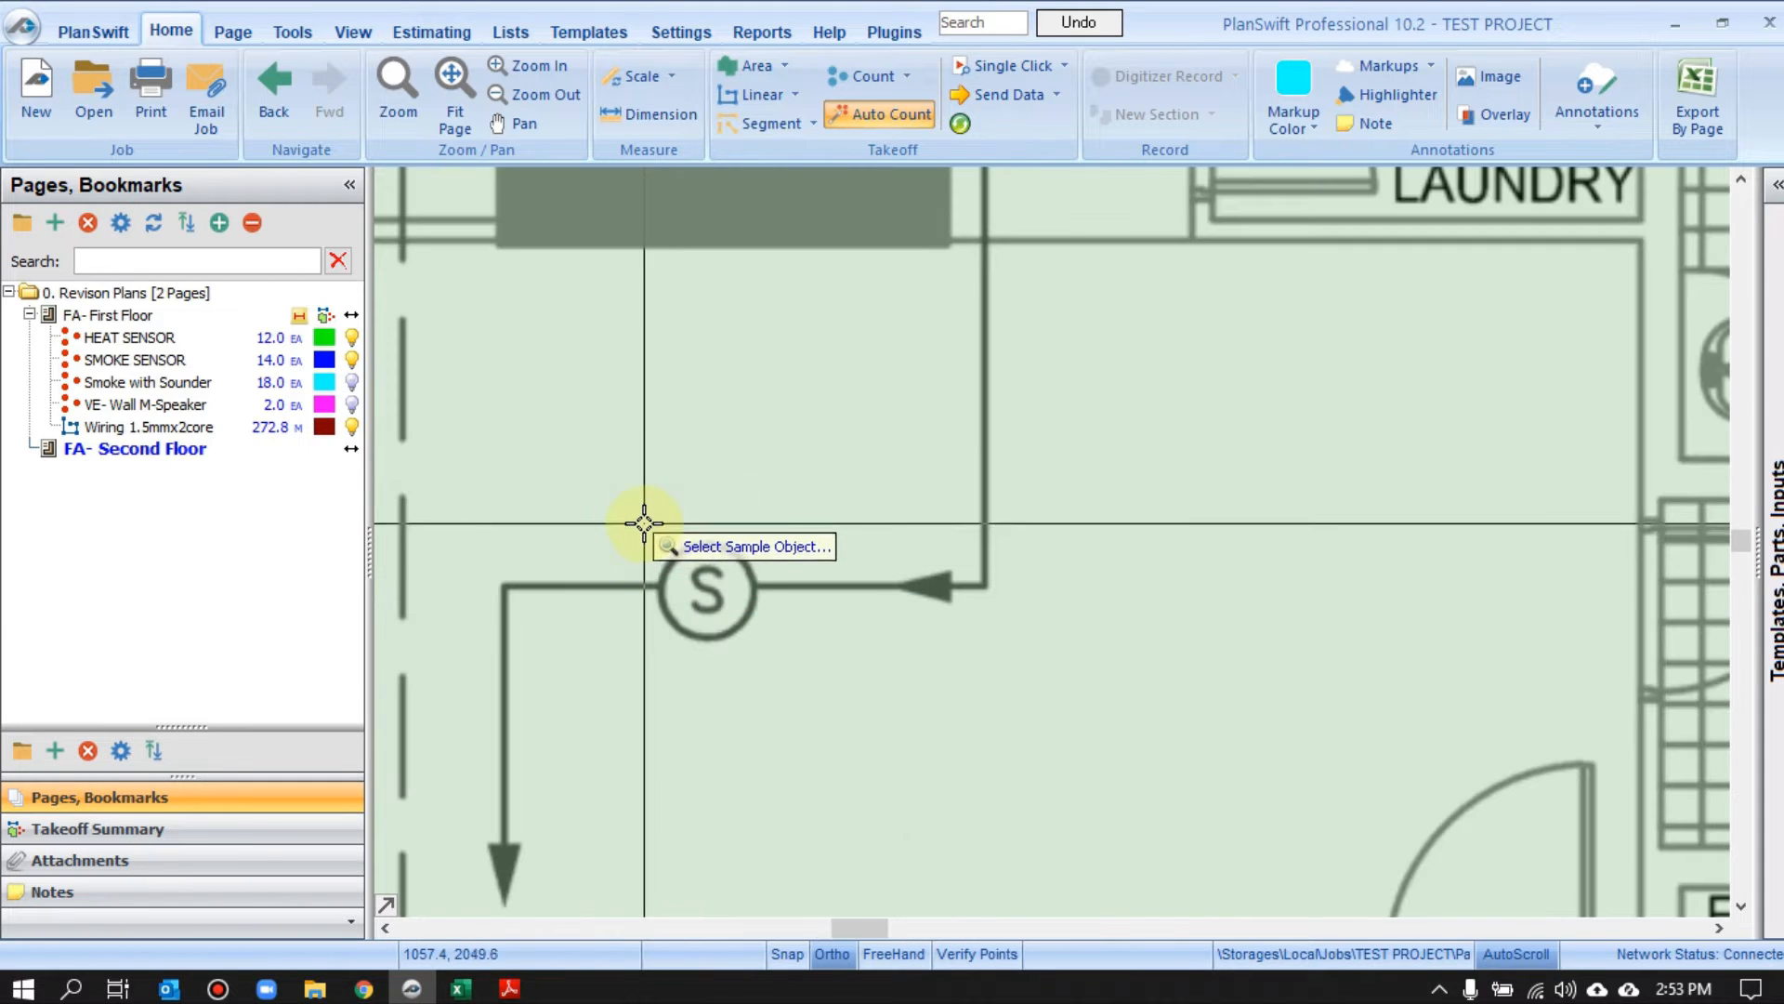
{"action": "scroll", "coordinate": [644, 523], "scroll_direction": "up", "scroll_amount": 1}
{"action": "left_click_drag", "start_coordinate": [642, 541], "coordinate": [849, 636]}
{"action": "left_click", "coordinate": [1008, 816]}
{"action": "left_click_drag", "start_coordinate": [1252, 321], "coordinate": [1148, 421]}
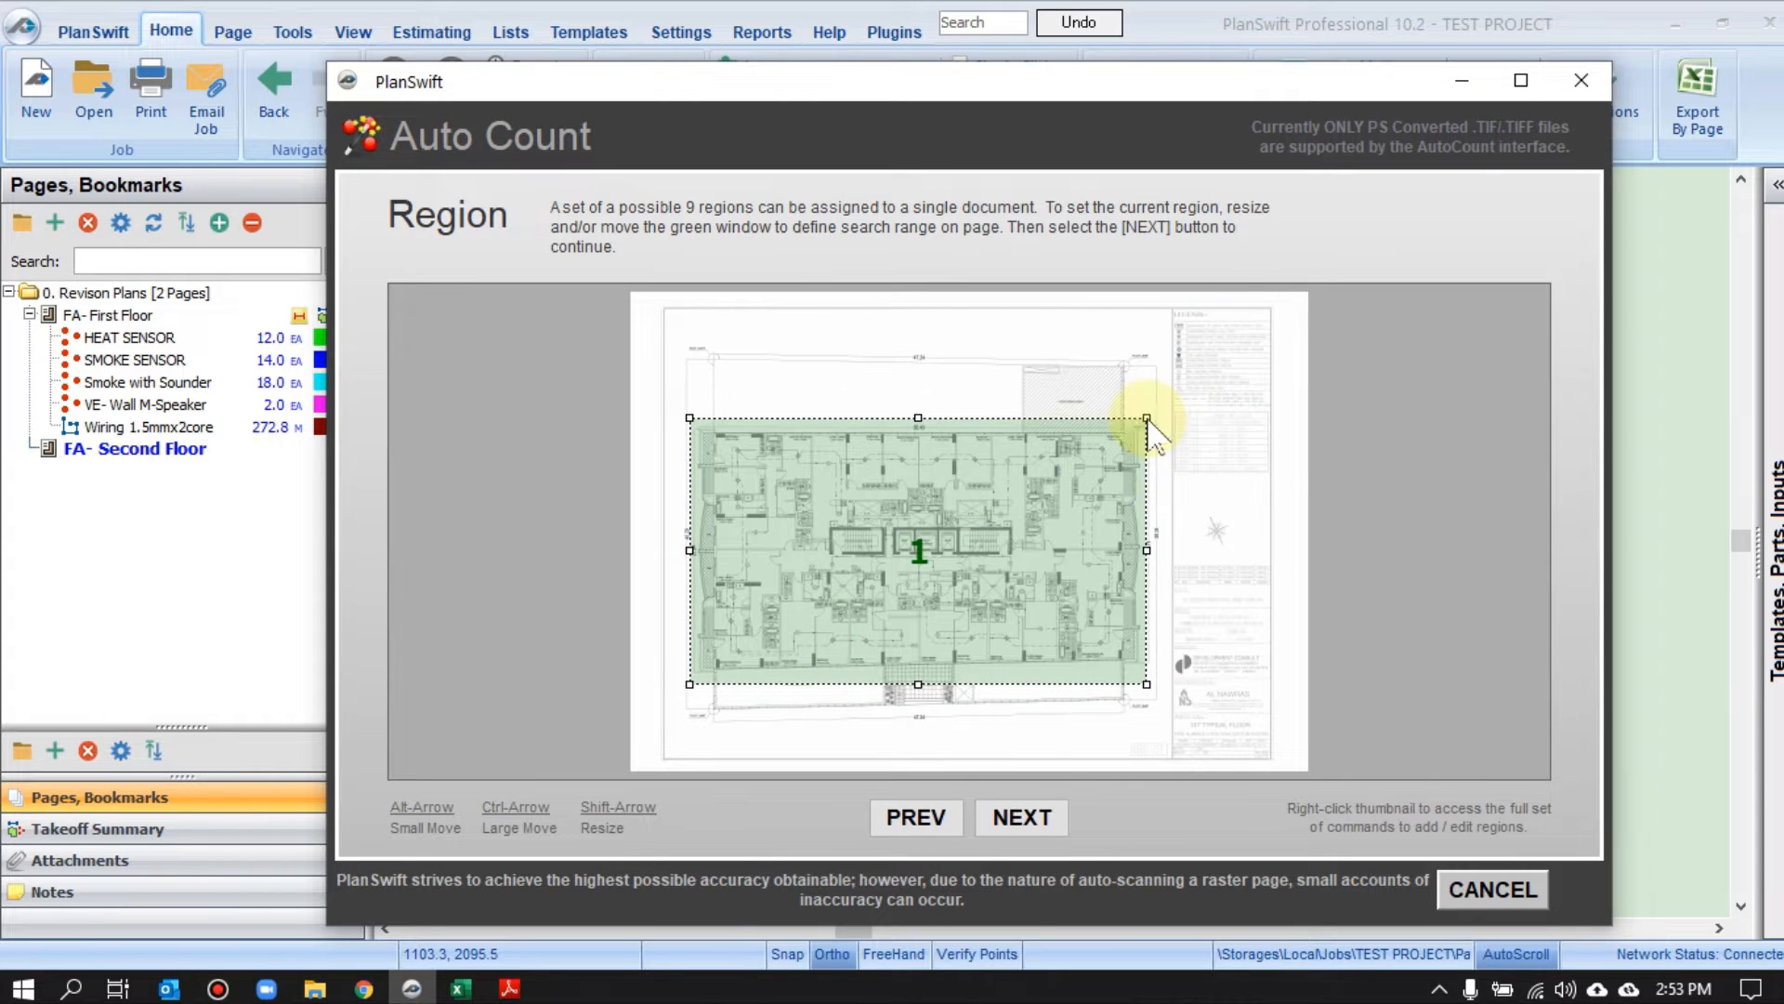
{"action": "left_click", "coordinate": [1031, 814]}
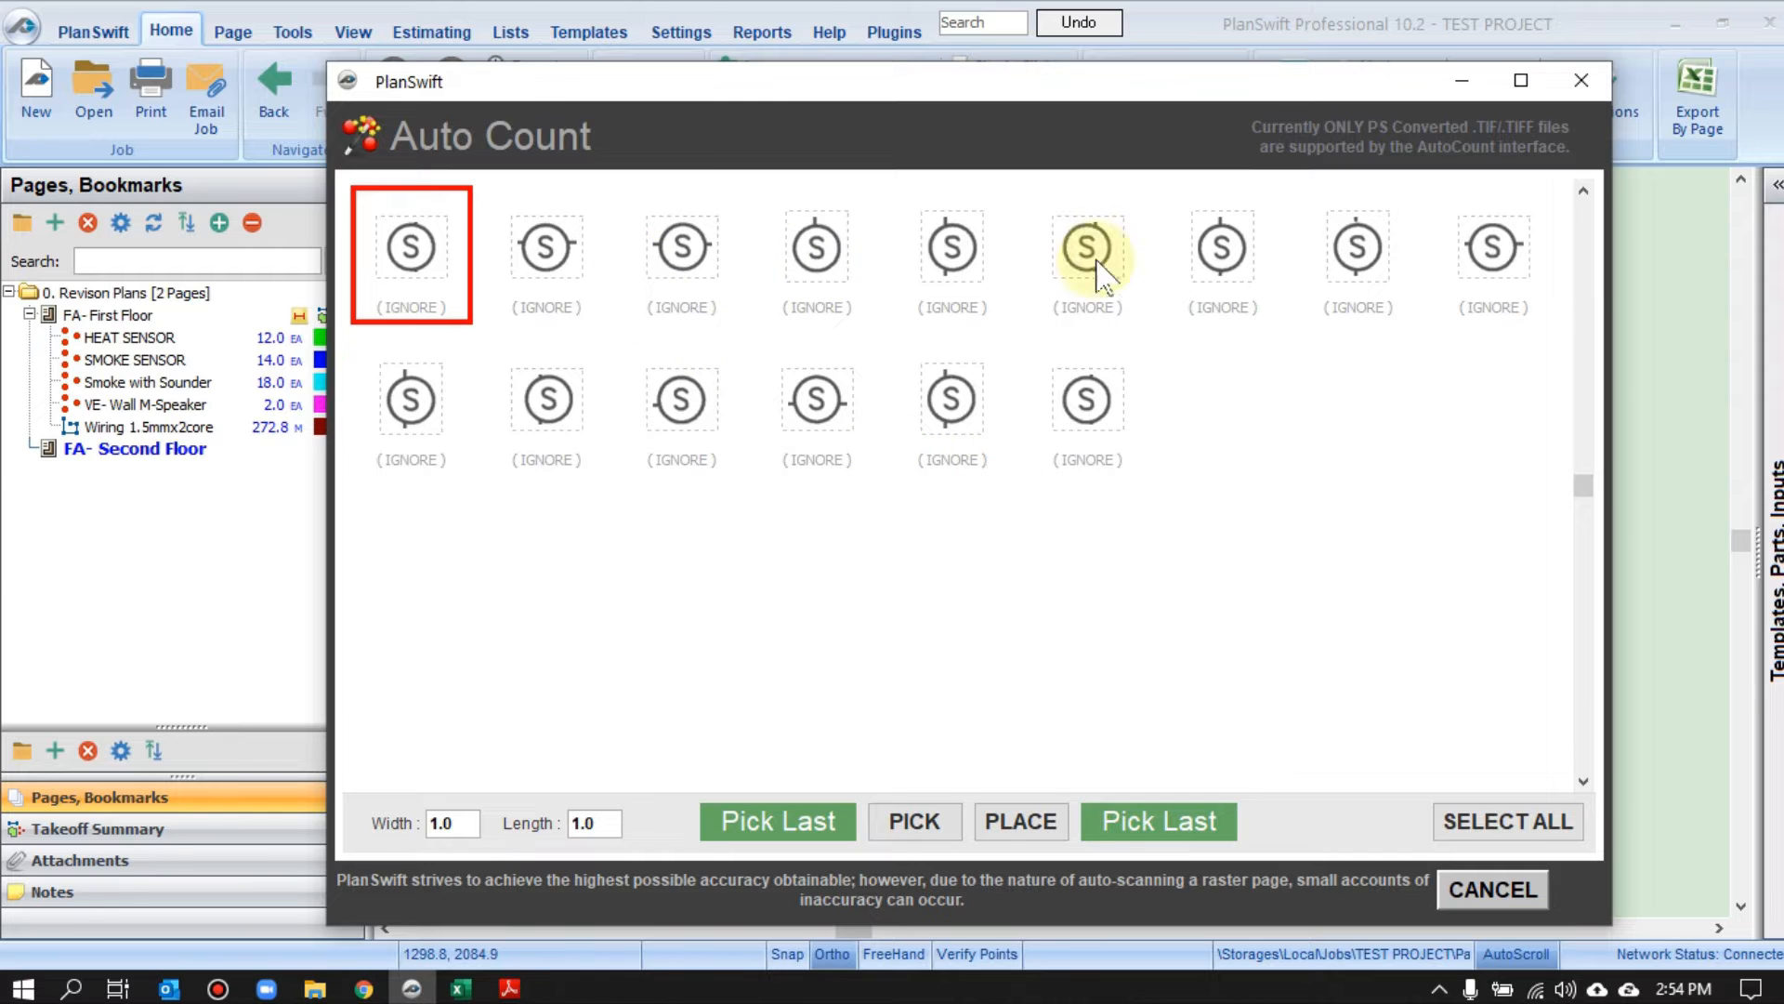
Mark all the matching smoke sensor symbols found by the Auto Count for placement
{"action": "left_click", "coordinate": [410, 251]}
{"action": "left_click", "coordinate": [546, 250]}
{"action": "left_click", "coordinate": [682, 251]}
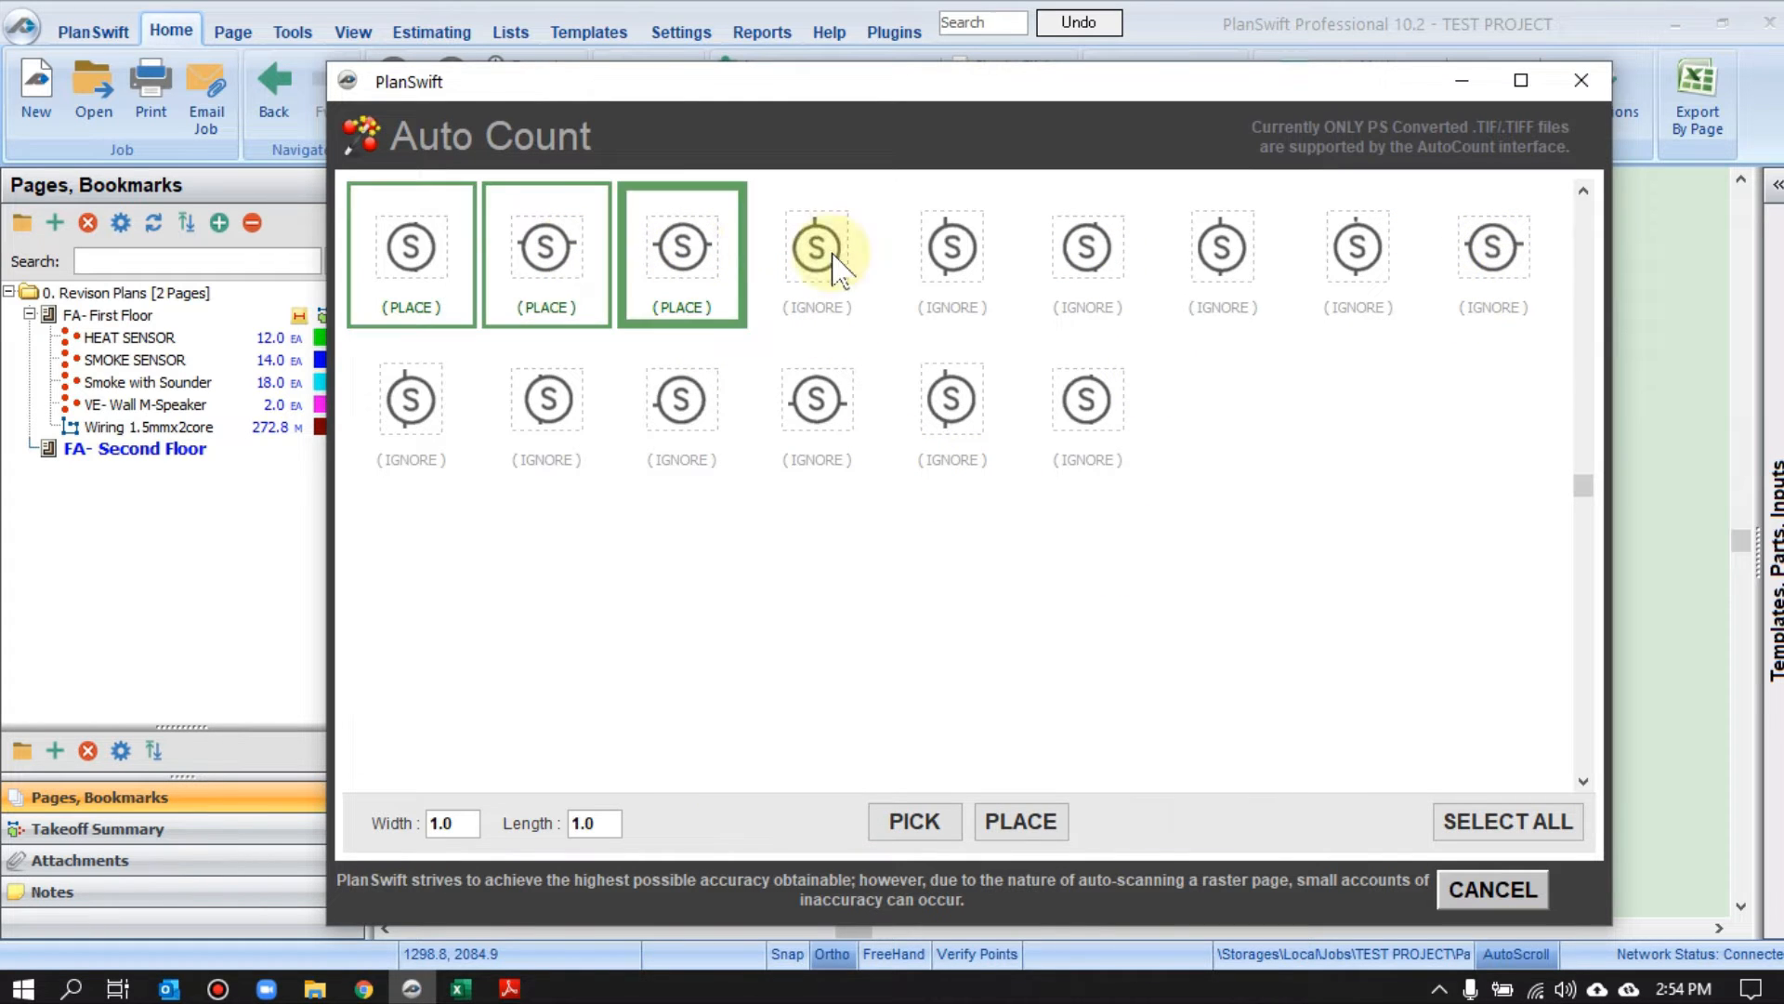
{"action": "left_click", "coordinate": [817, 251]}
{"action": "left_click", "coordinate": [1087, 251]}
{"action": "left_click", "coordinate": [1222, 251]}
{"action": "left_click", "coordinate": [1357, 251]}
{"action": "left_click", "coordinate": [1507, 821]}
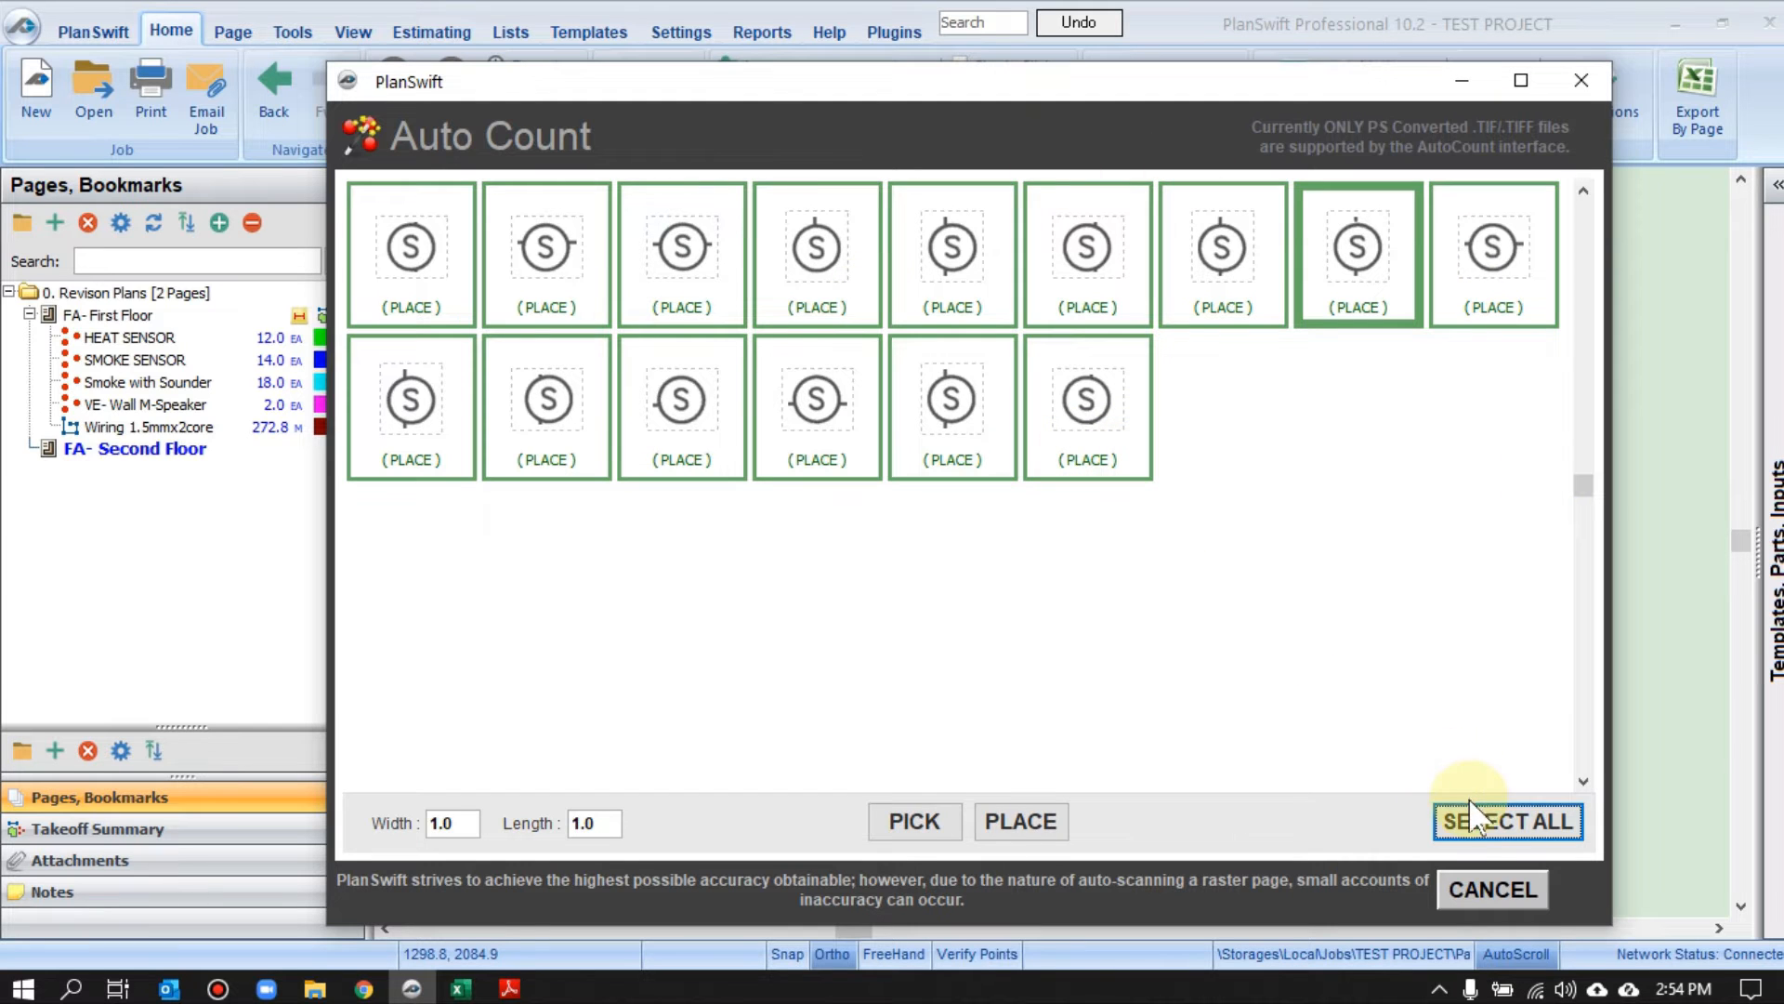
Exclude and re-include two of the matched smoke sensors, and place all matches on the second floor plan
{"action": "left_click", "coordinate": [949, 274]}
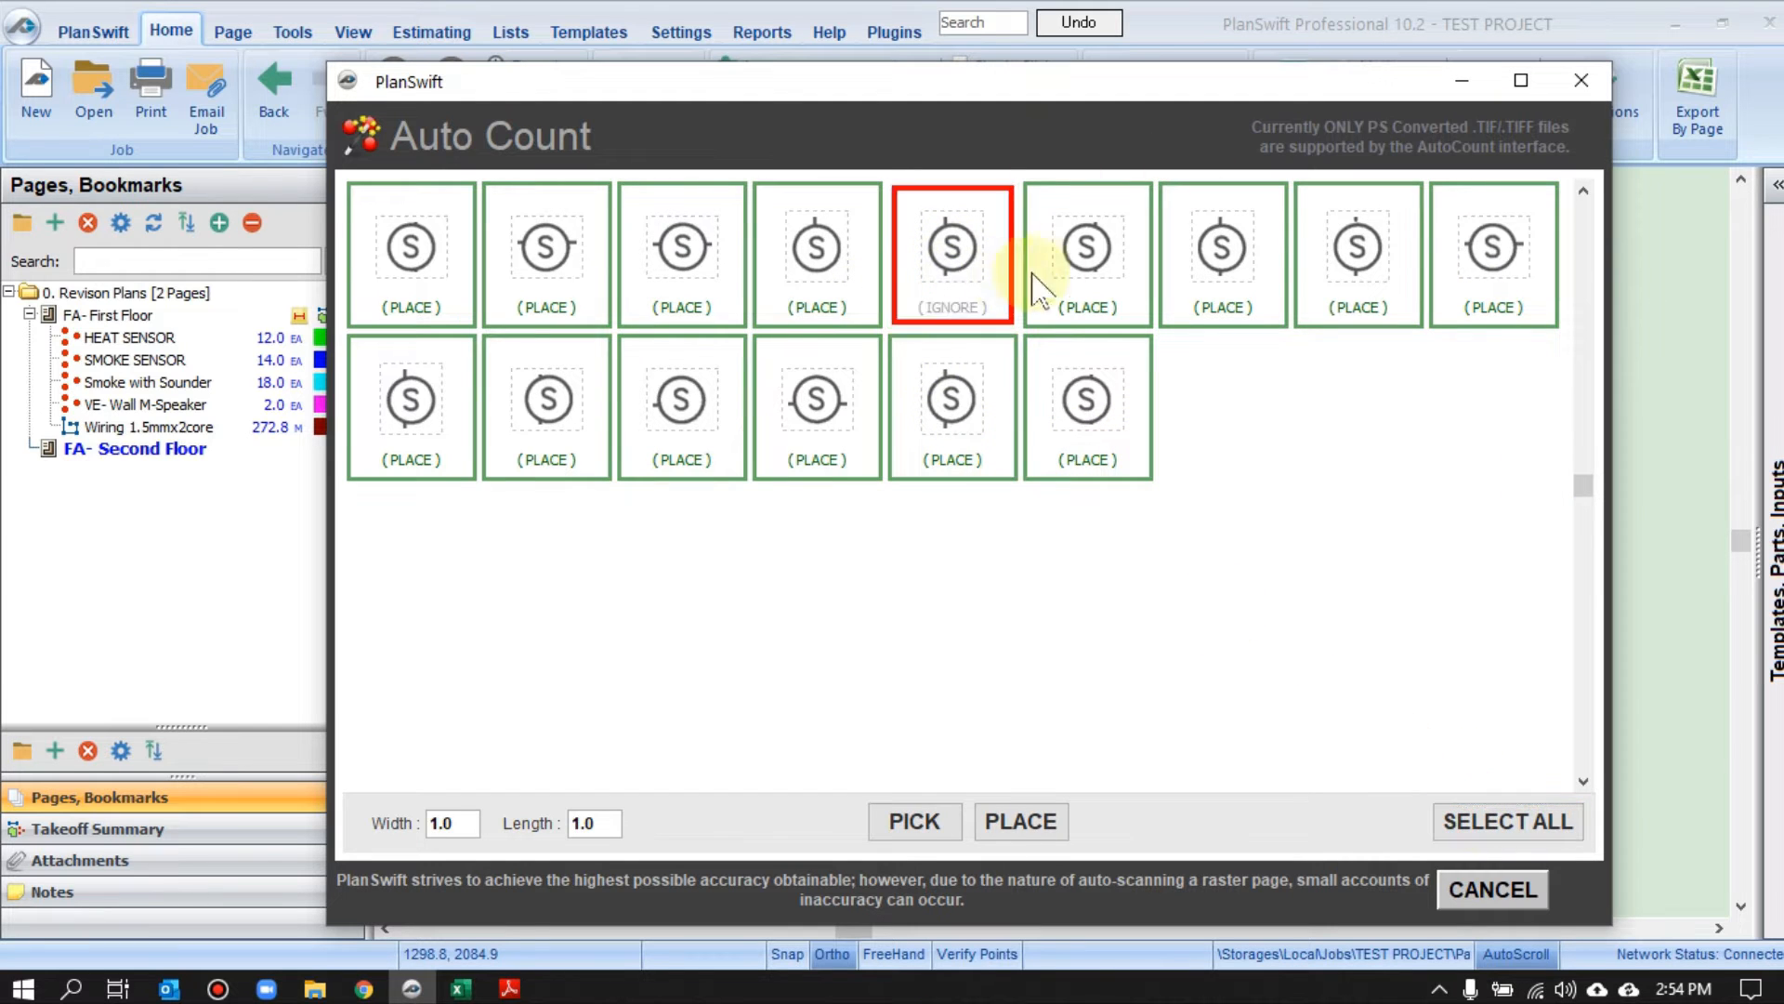
{"action": "left_click", "coordinate": [1082, 257]}
{"action": "left_click", "coordinate": [972, 281]}
{"action": "left_click", "coordinate": [1076, 279]}
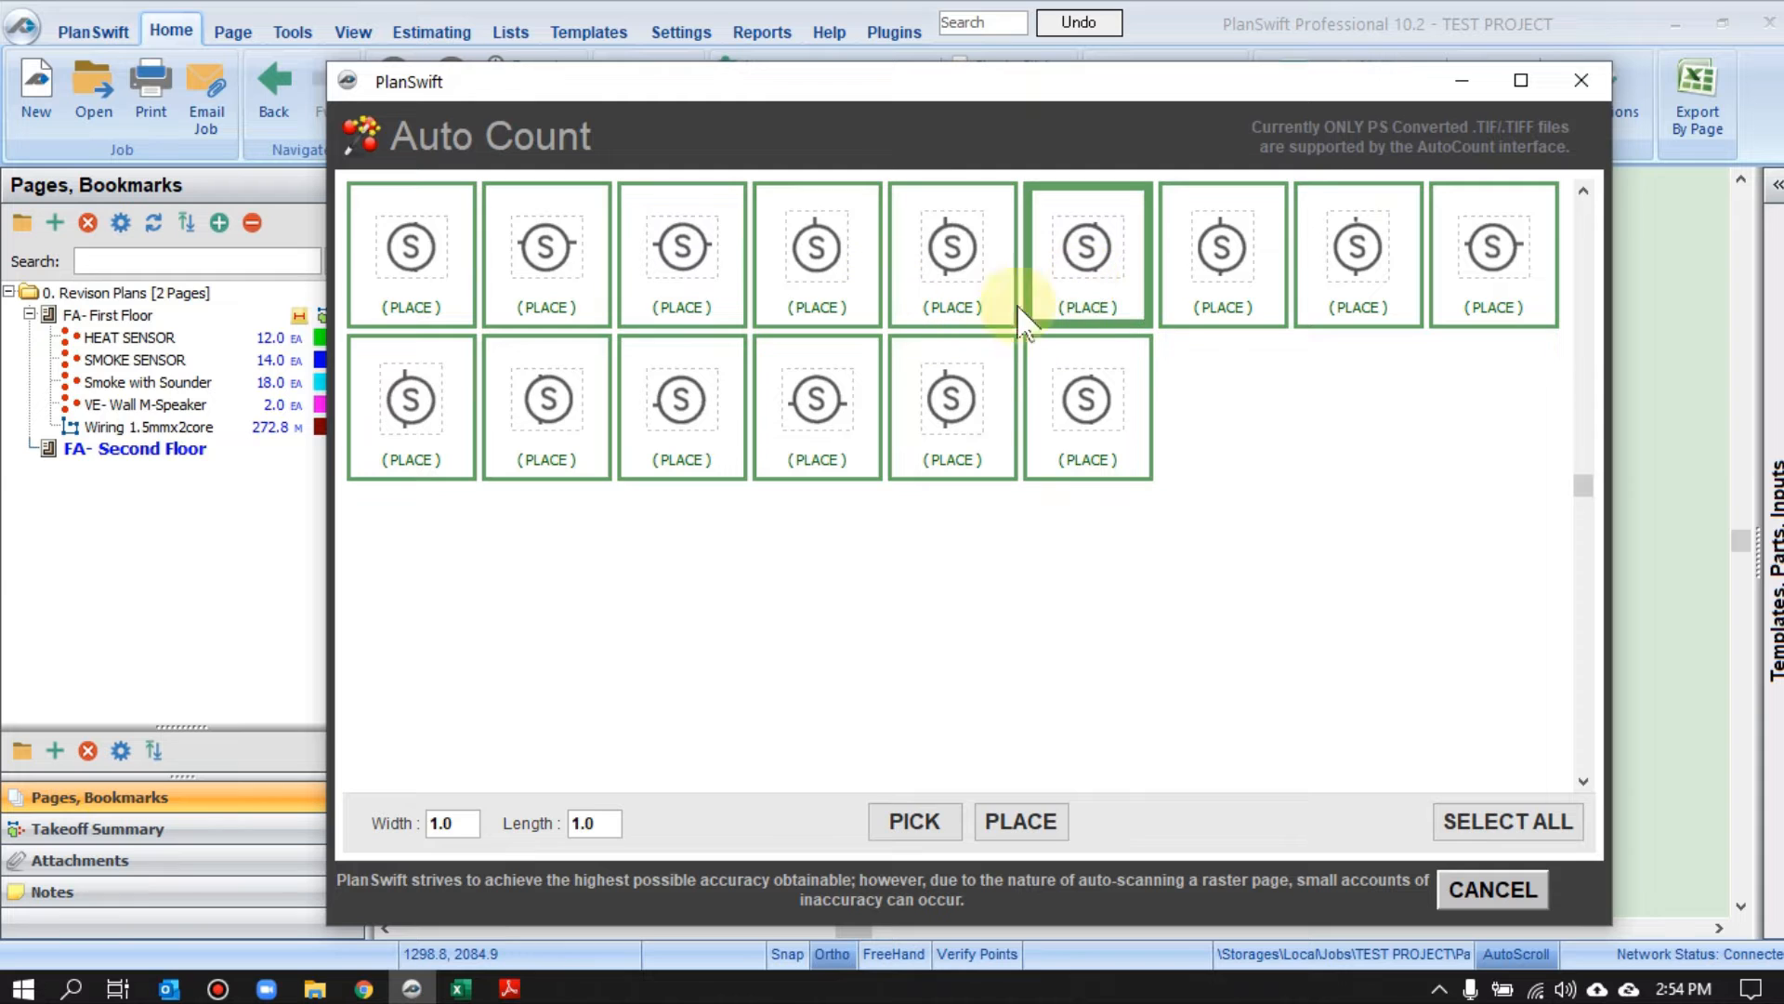
{"action": "left_click", "coordinate": [1020, 821]}
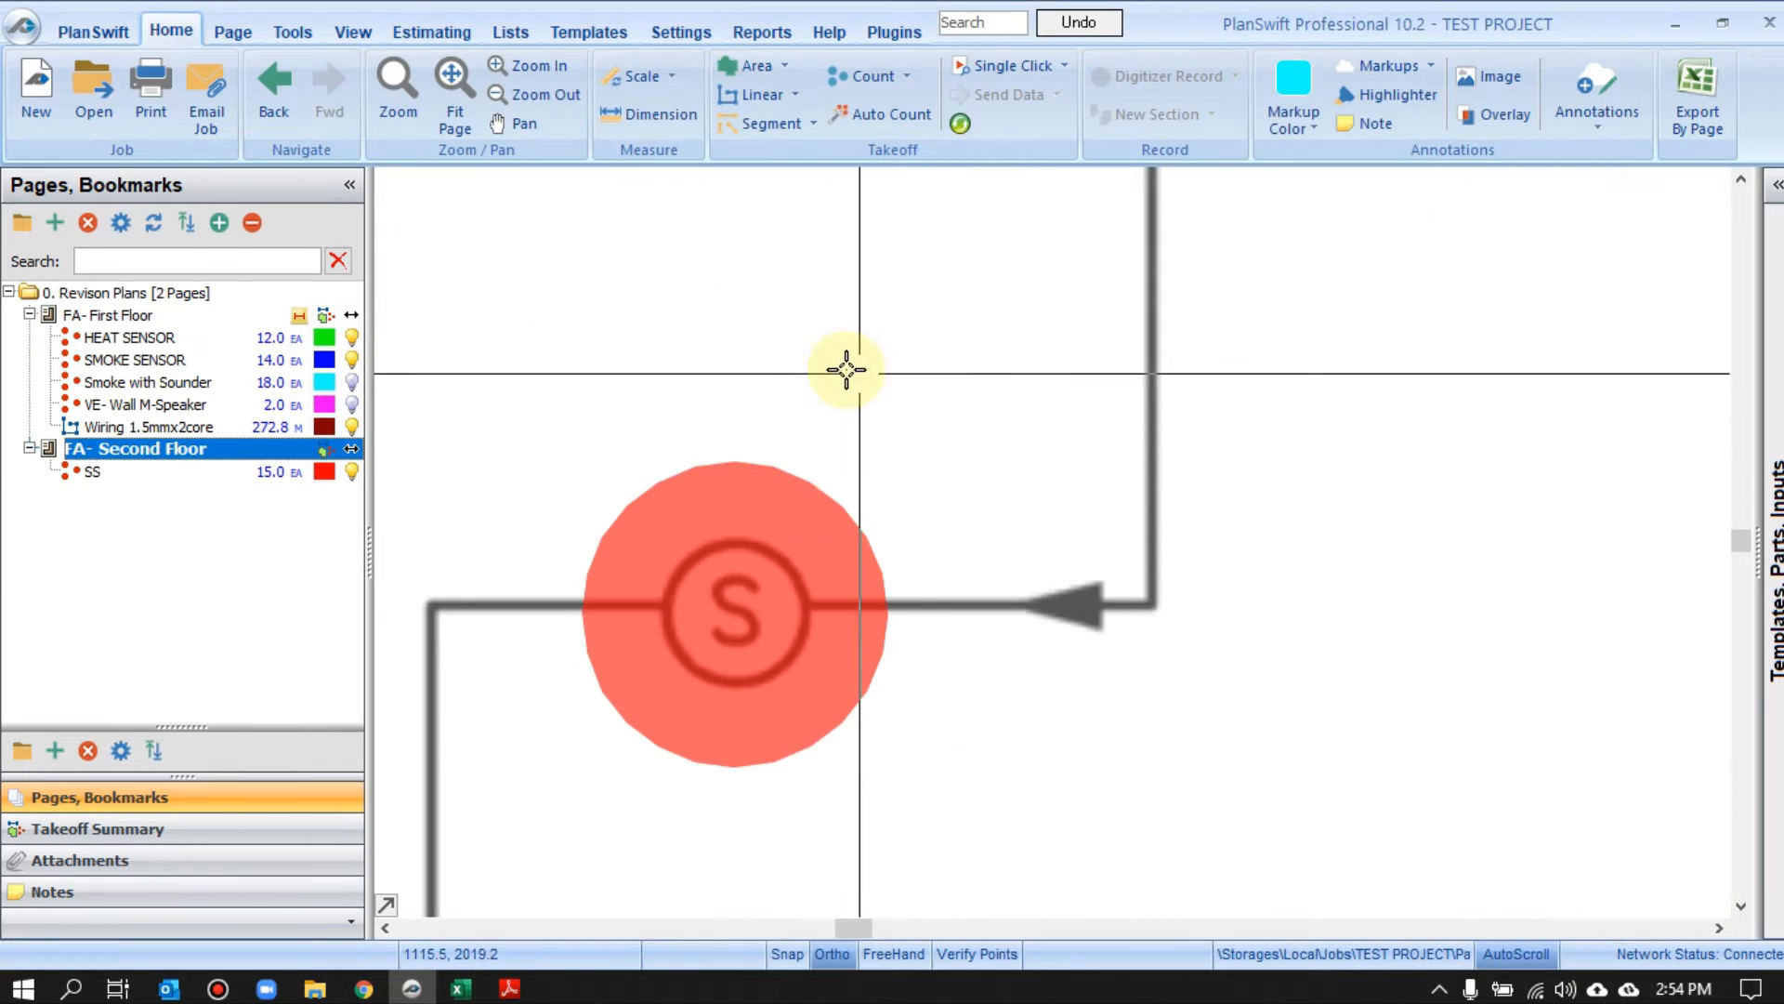
{"action": "scroll", "coordinate": [721, 351], "scroll_direction": "down", "scroll_amount": 5}
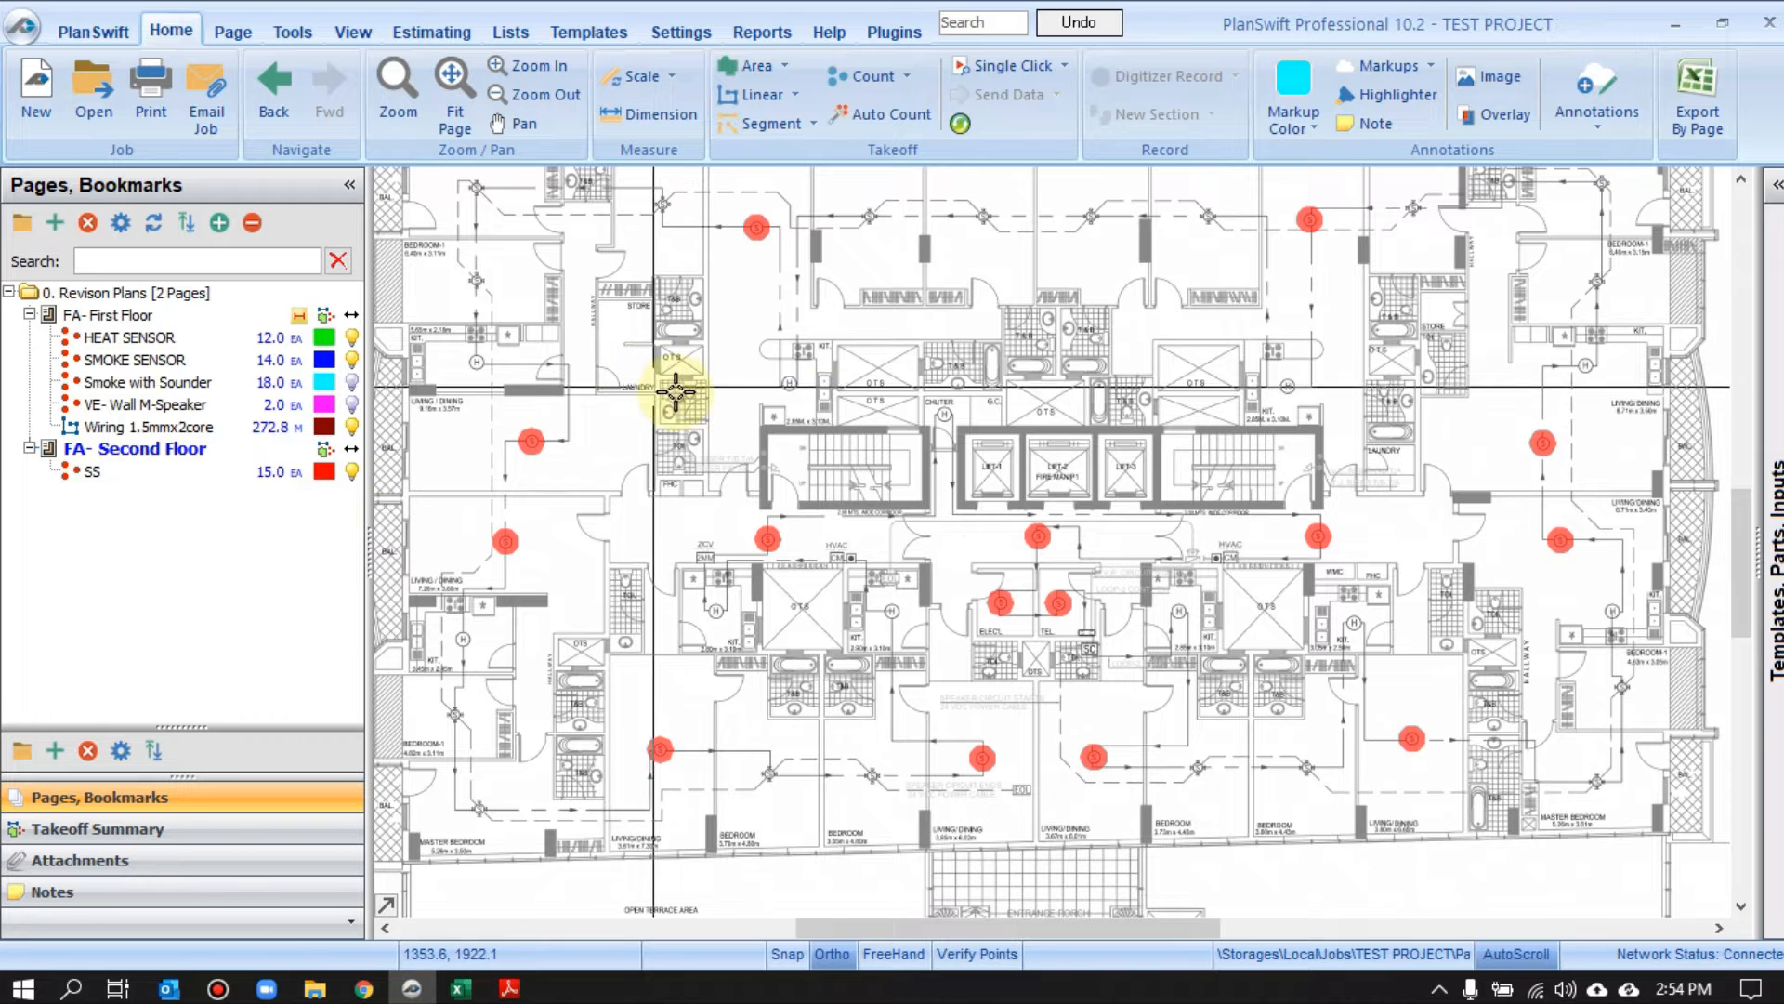
Start another Auto Count with a new count named HS and set its colour to green
{"action": "scroll", "coordinate": [808, 386], "scroll_direction": "up", "scroll_amount": 5}
{"action": "scroll", "coordinate": [769, 454], "scroll_direction": "up", "scroll_amount": 2}
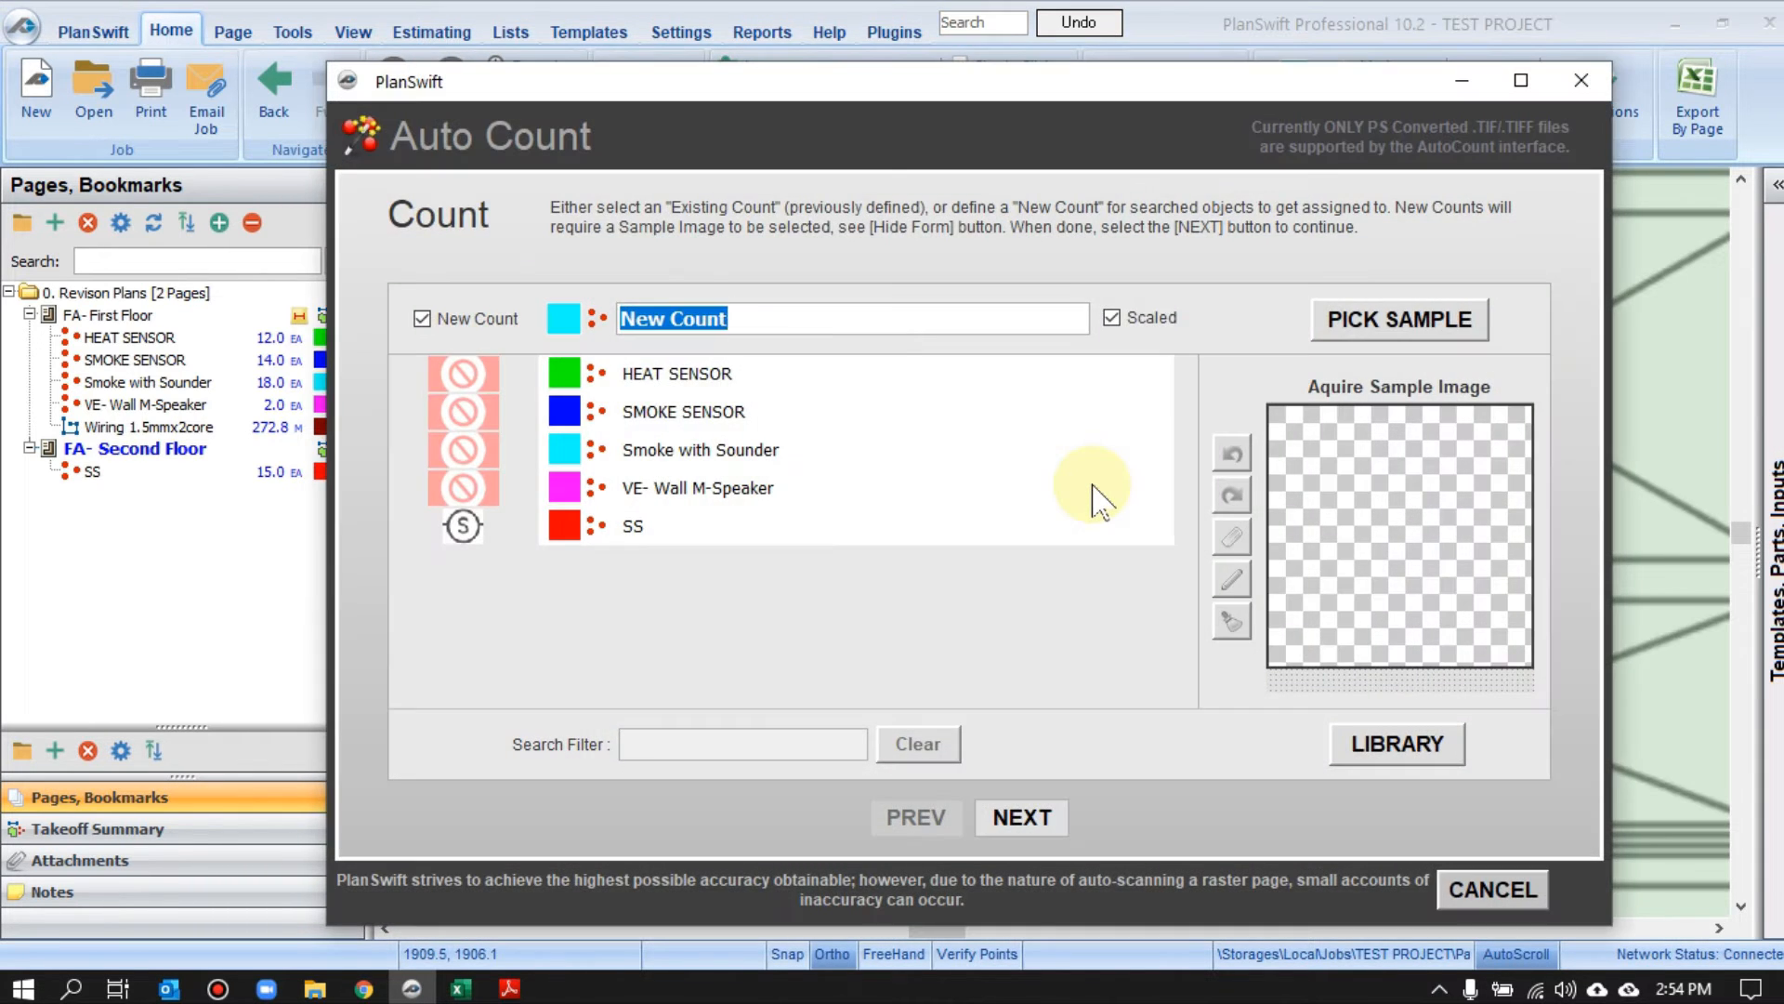
{"action": "type", "text": "HS"}
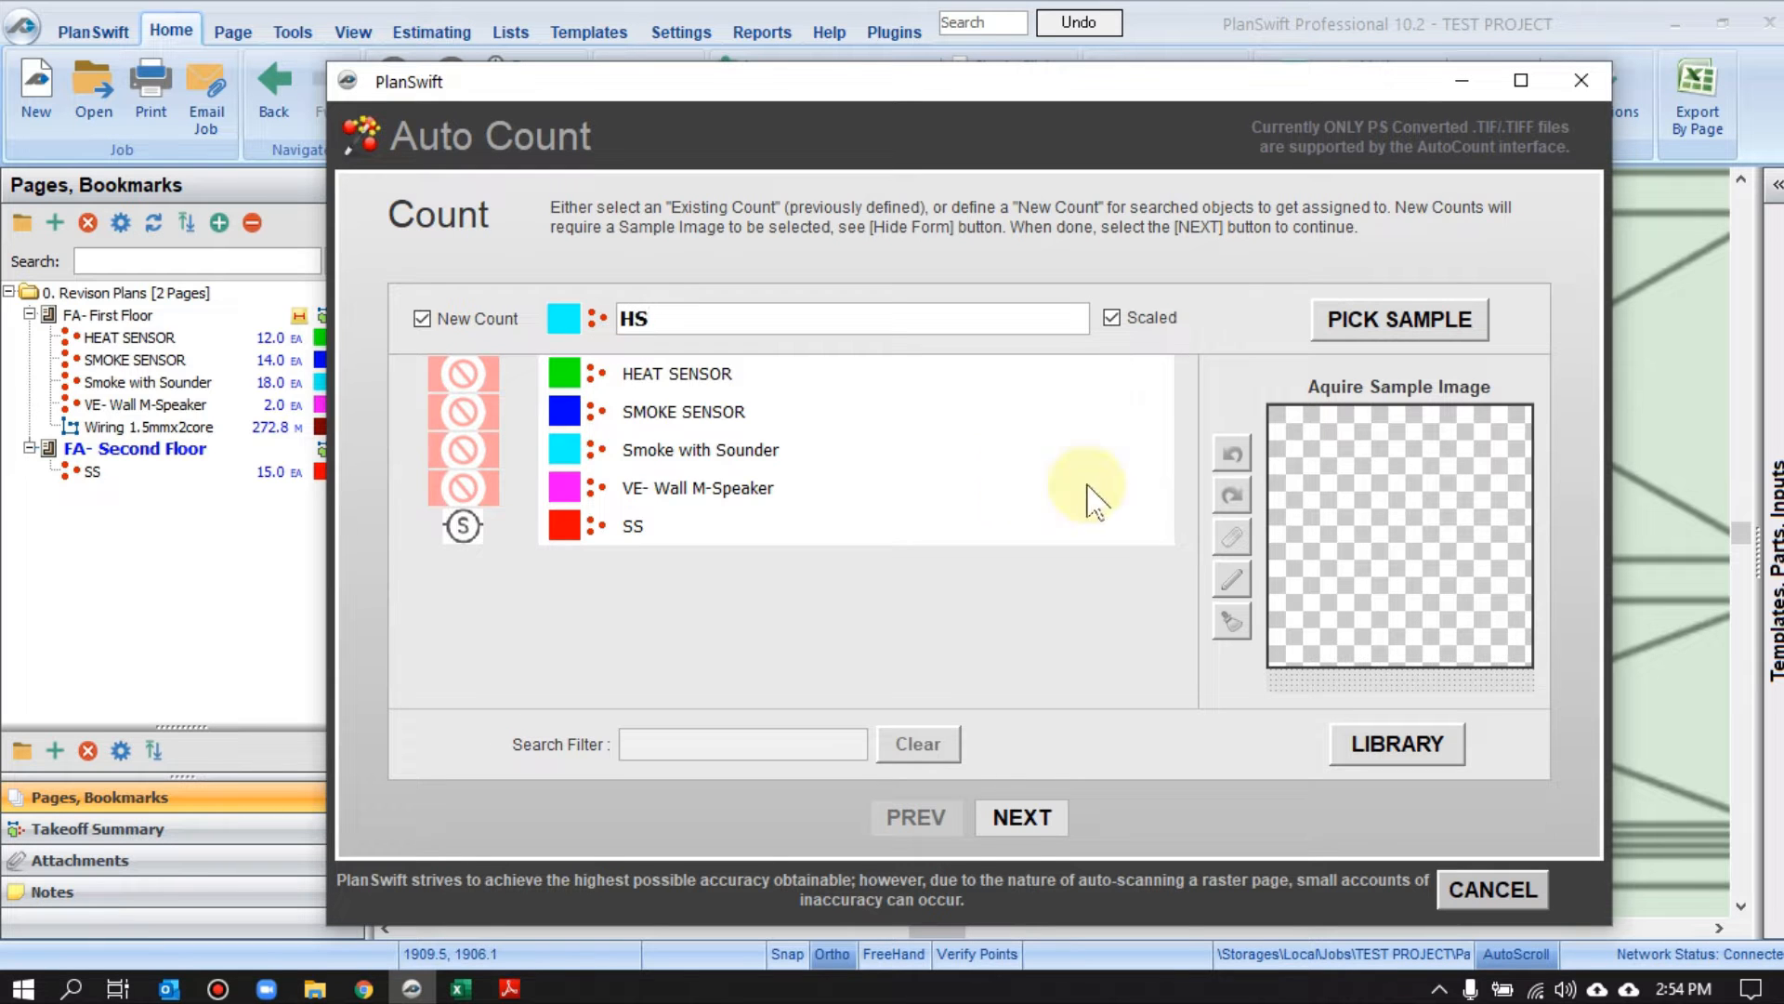
{"action": "left_click", "coordinate": [564, 321]}
{"action": "left_click", "coordinate": [754, 465]}
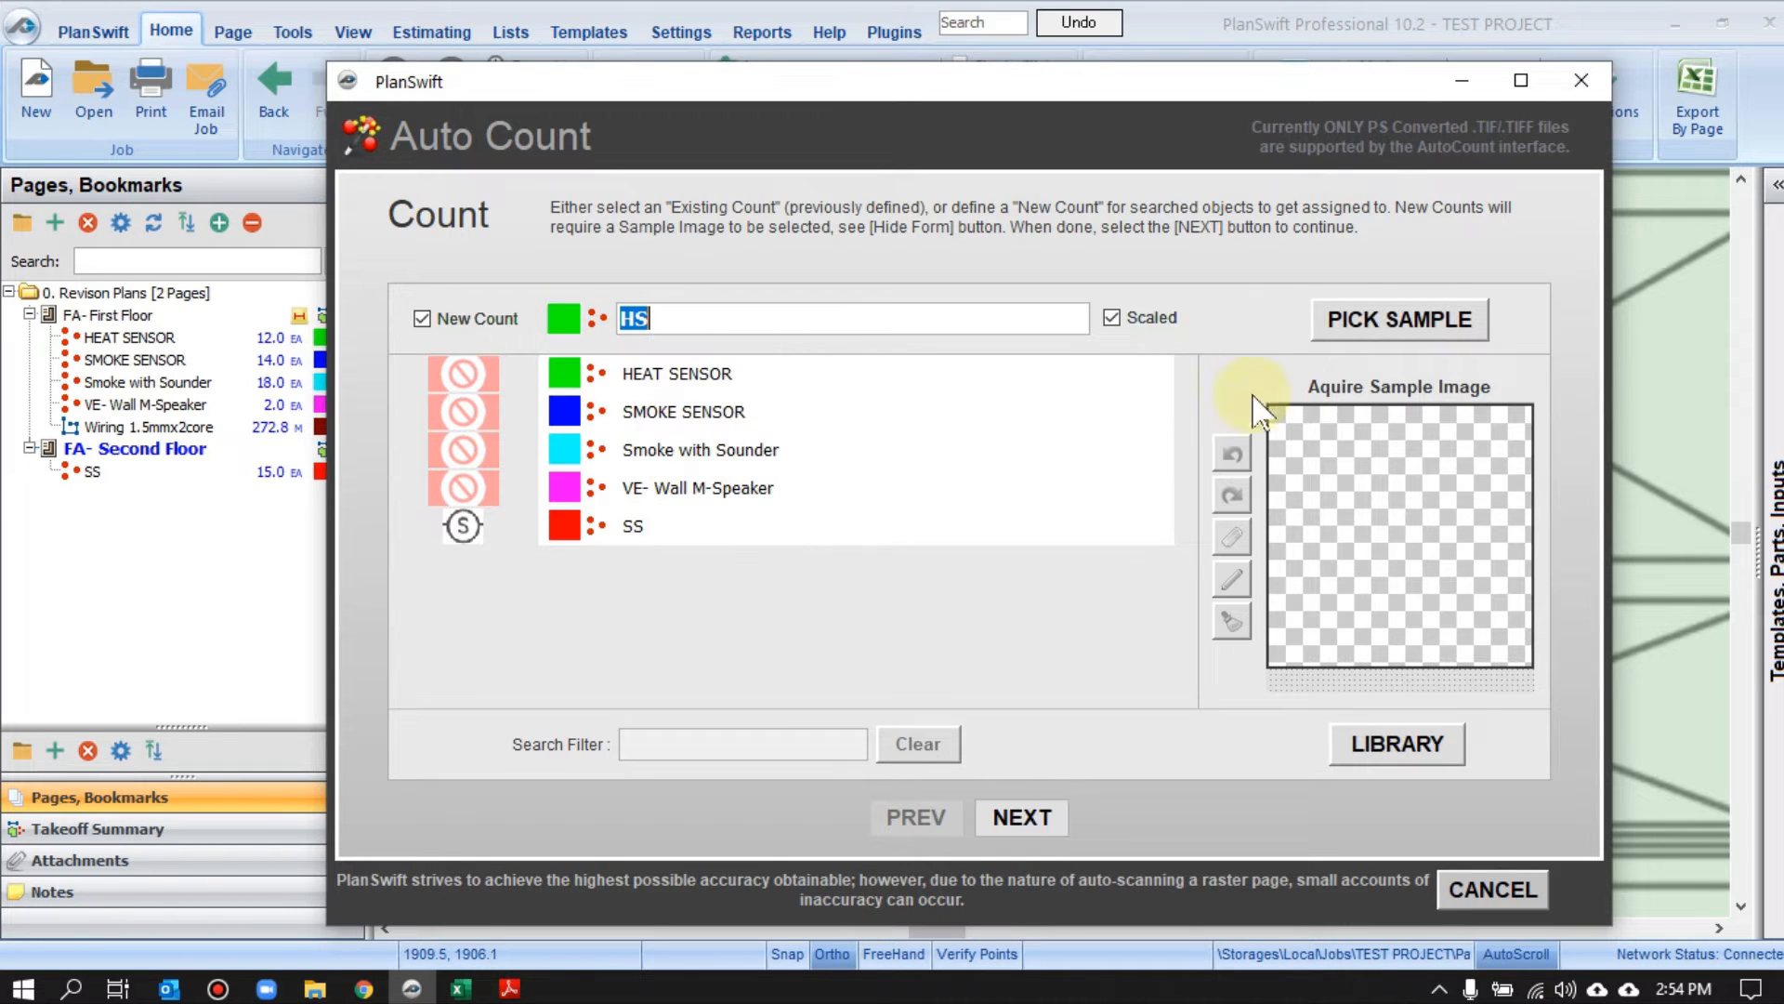
Sample the heat sensor symbol in a kitchen and scan the existing search region around the building plan
{"action": "left_click", "coordinate": [1398, 321]}
{"action": "scroll", "coordinate": [748, 410], "scroll_direction": "up", "scroll_amount": 3}
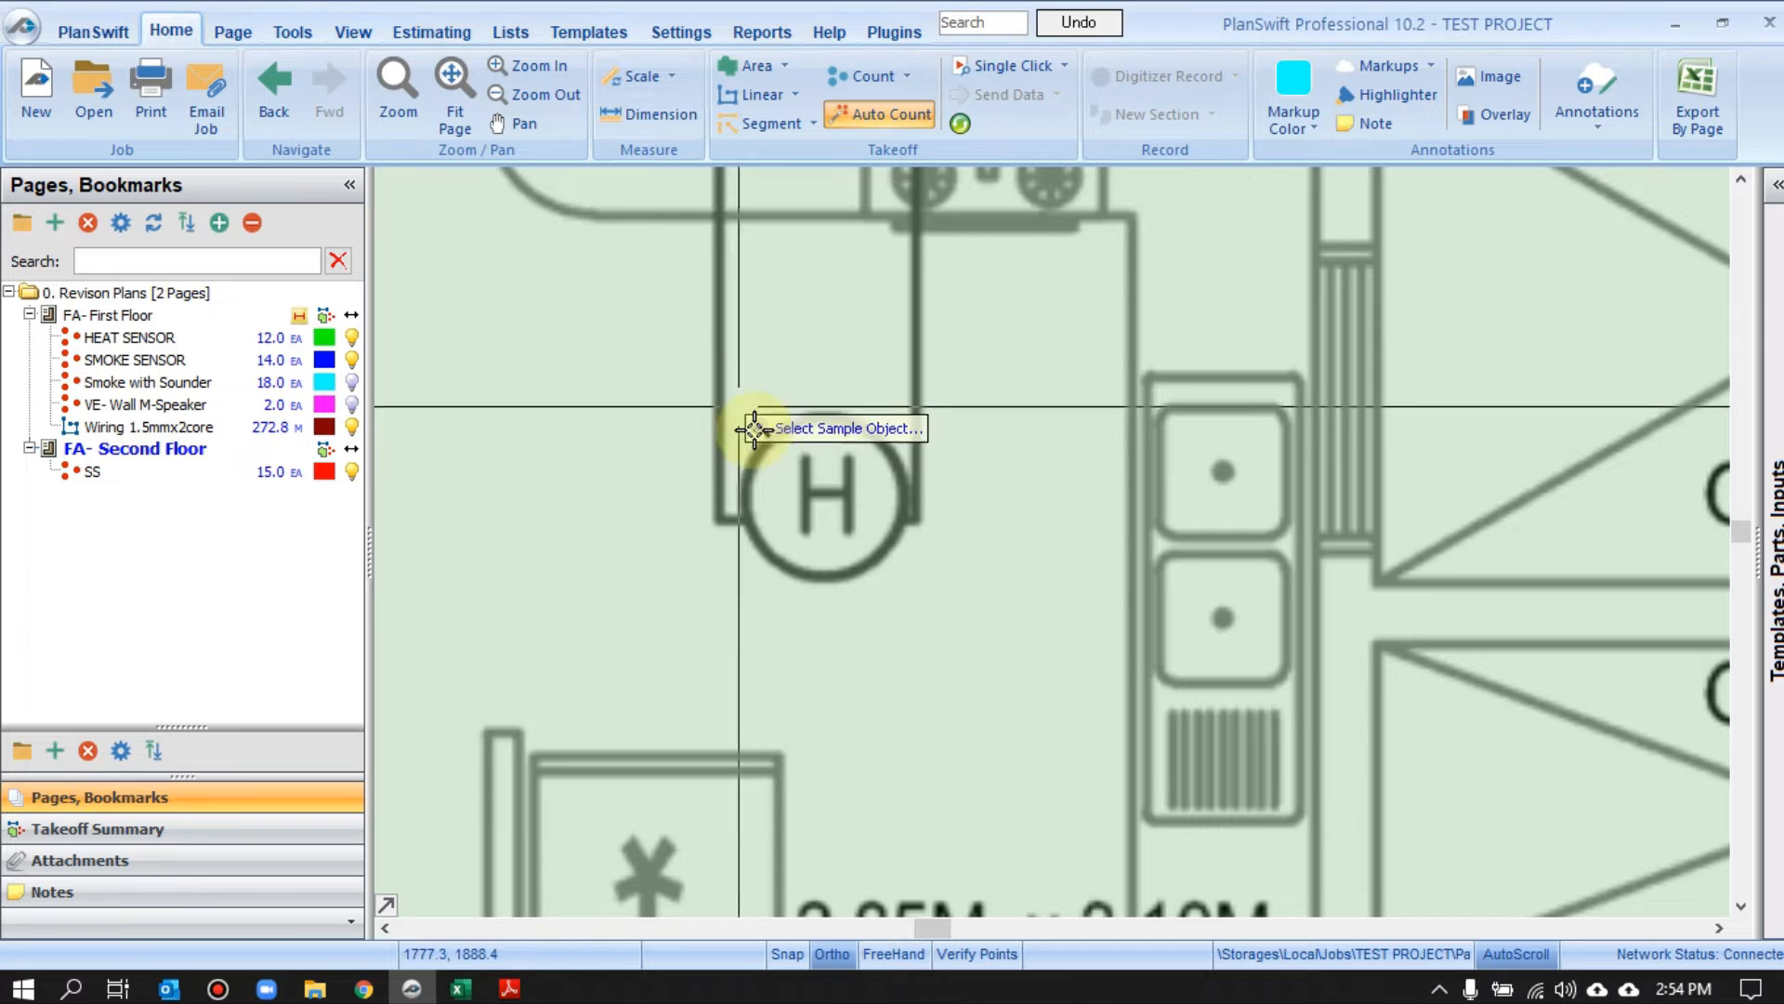
{"action": "left_click_drag", "start_coordinate": [895, 593], "coordinate": [908, 597]}
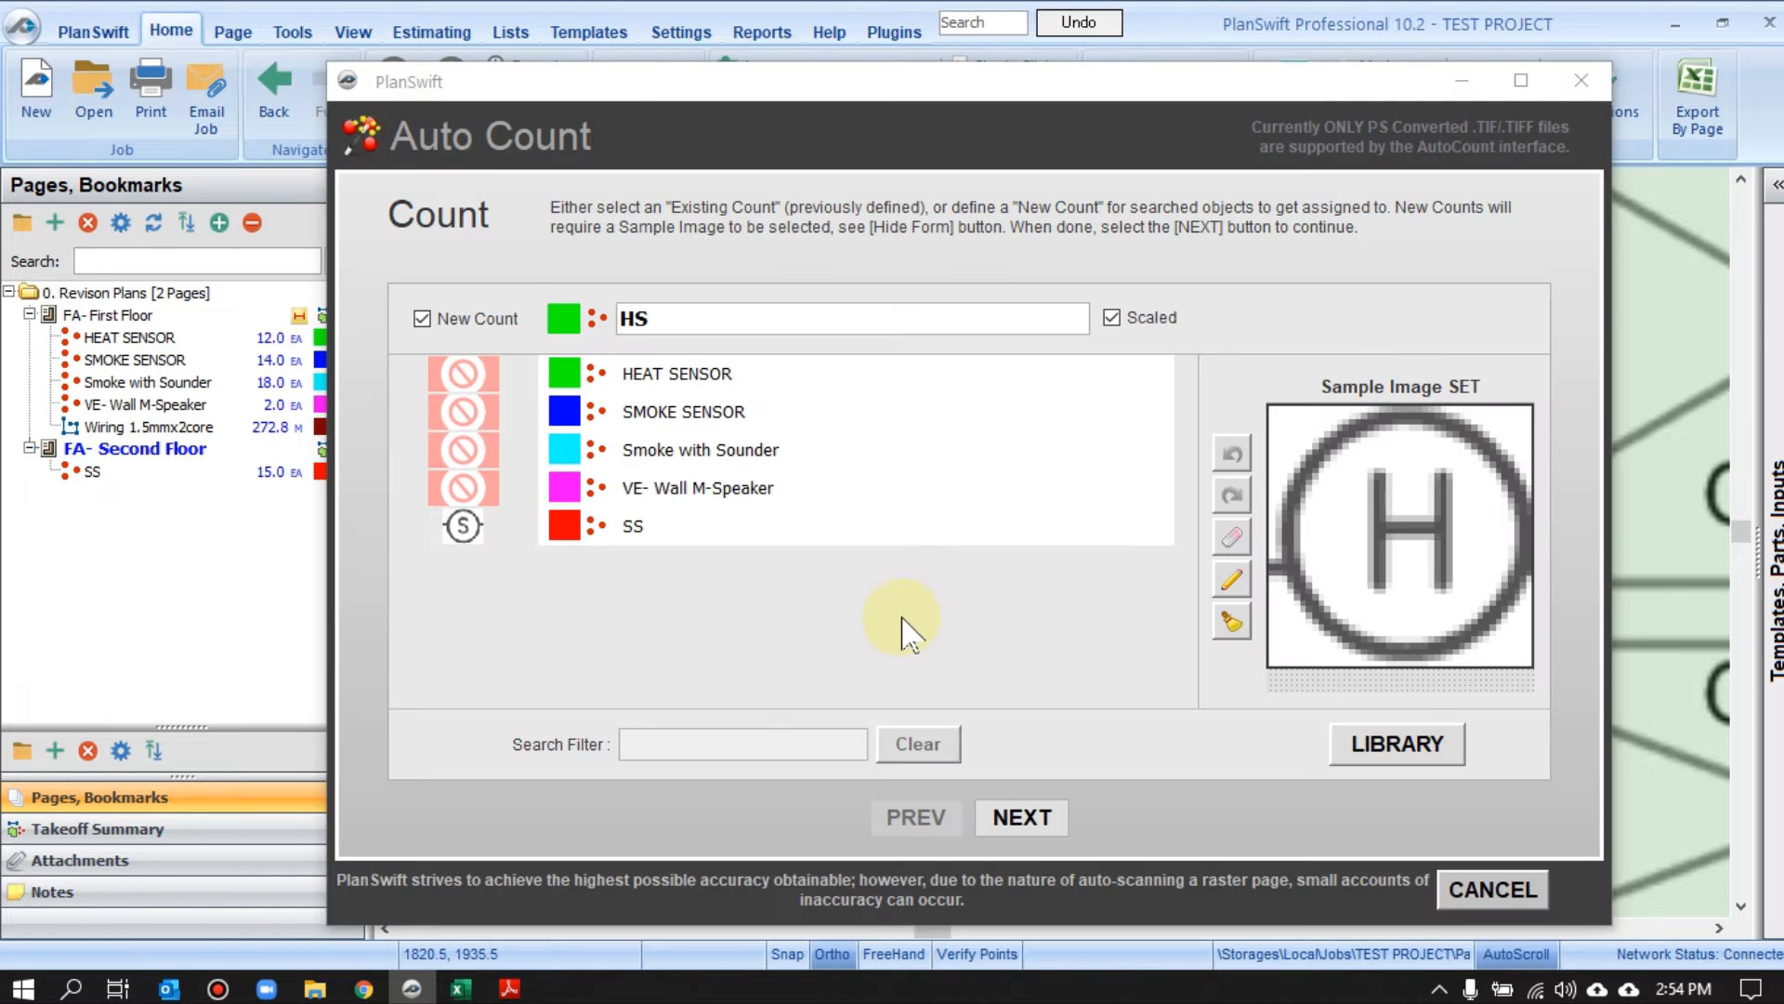
{"action": "left_click", "coordinate": [1022, 816]}
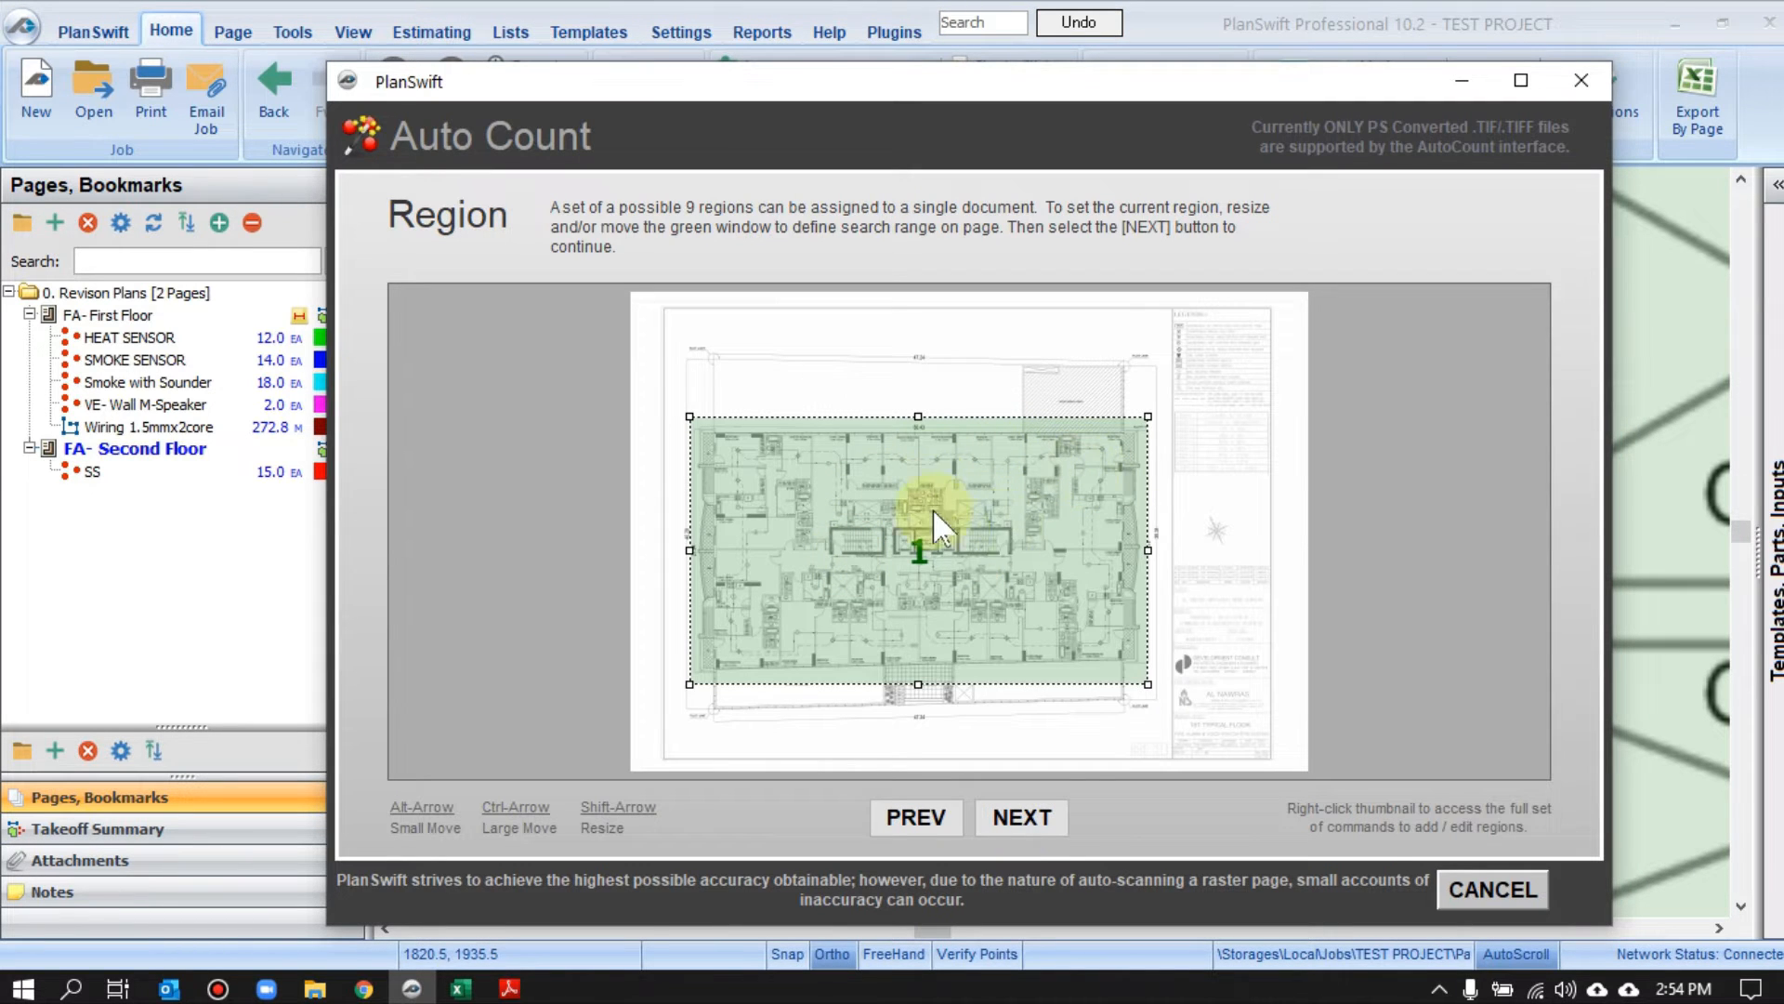
{"action": "left_click", "coordinate": [1022, 817]}
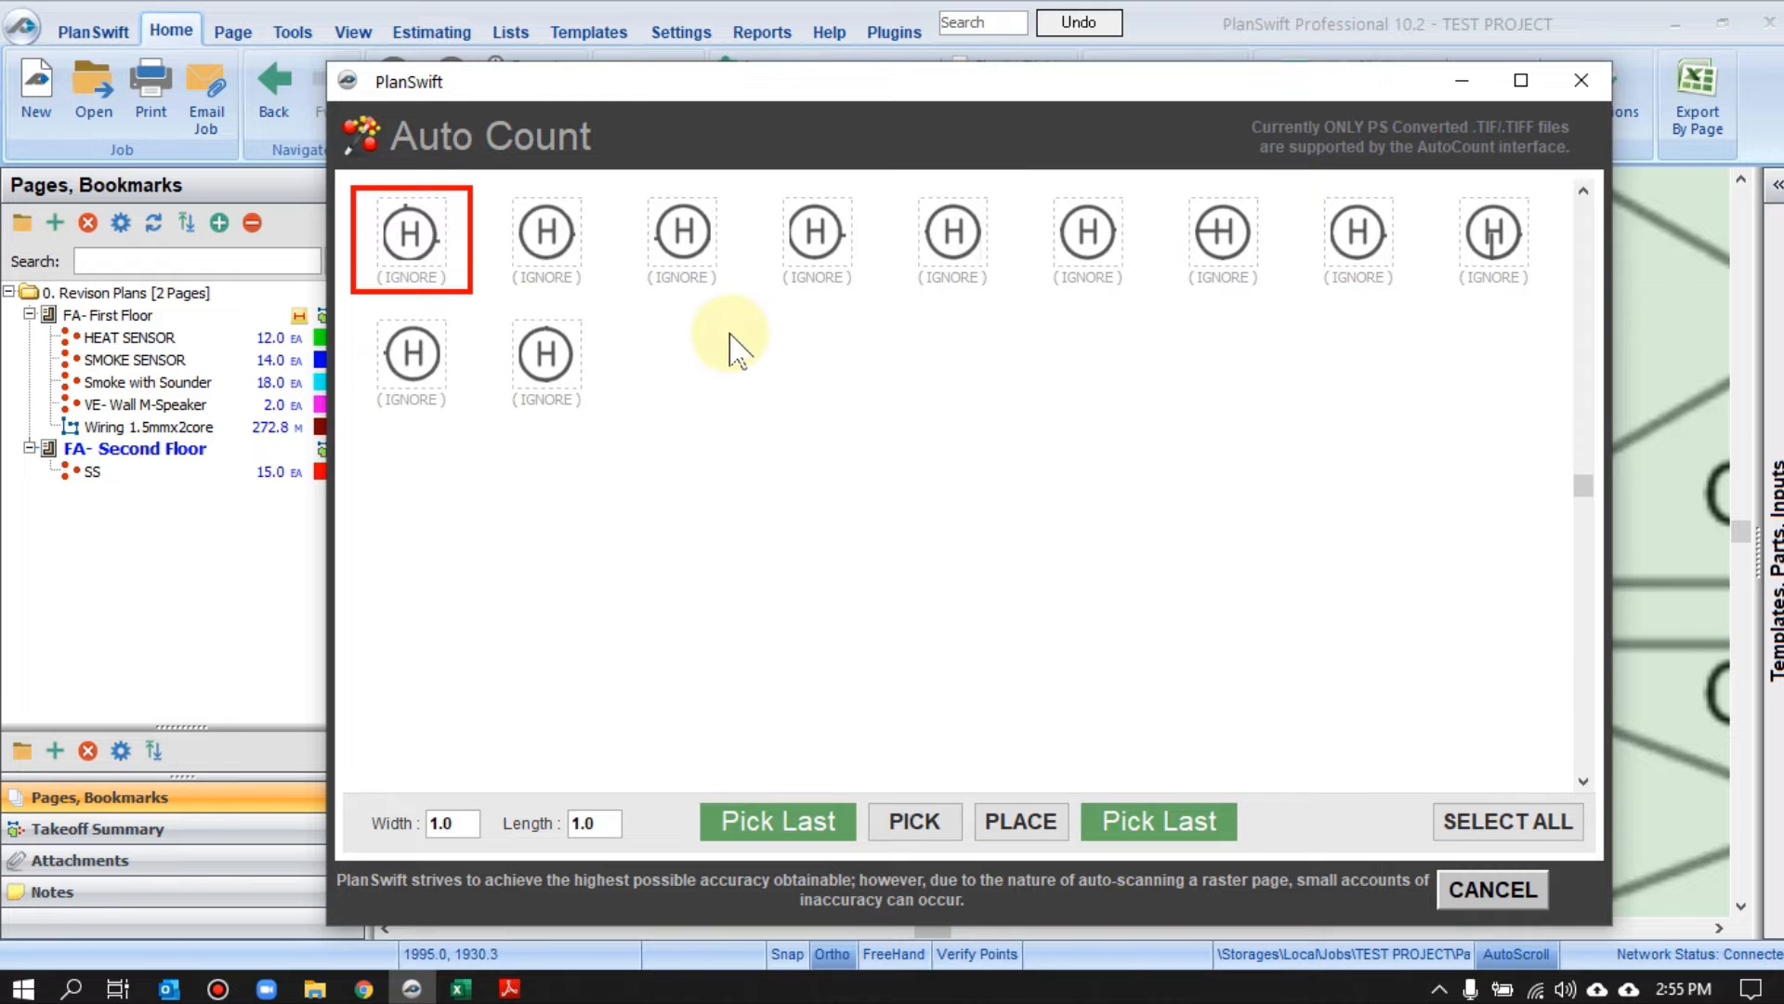
Mark all the heat sensor matches found by the Auto Count and place them on the second floor plan
{"action": "left_click", "coordinate": [1508, 822]}
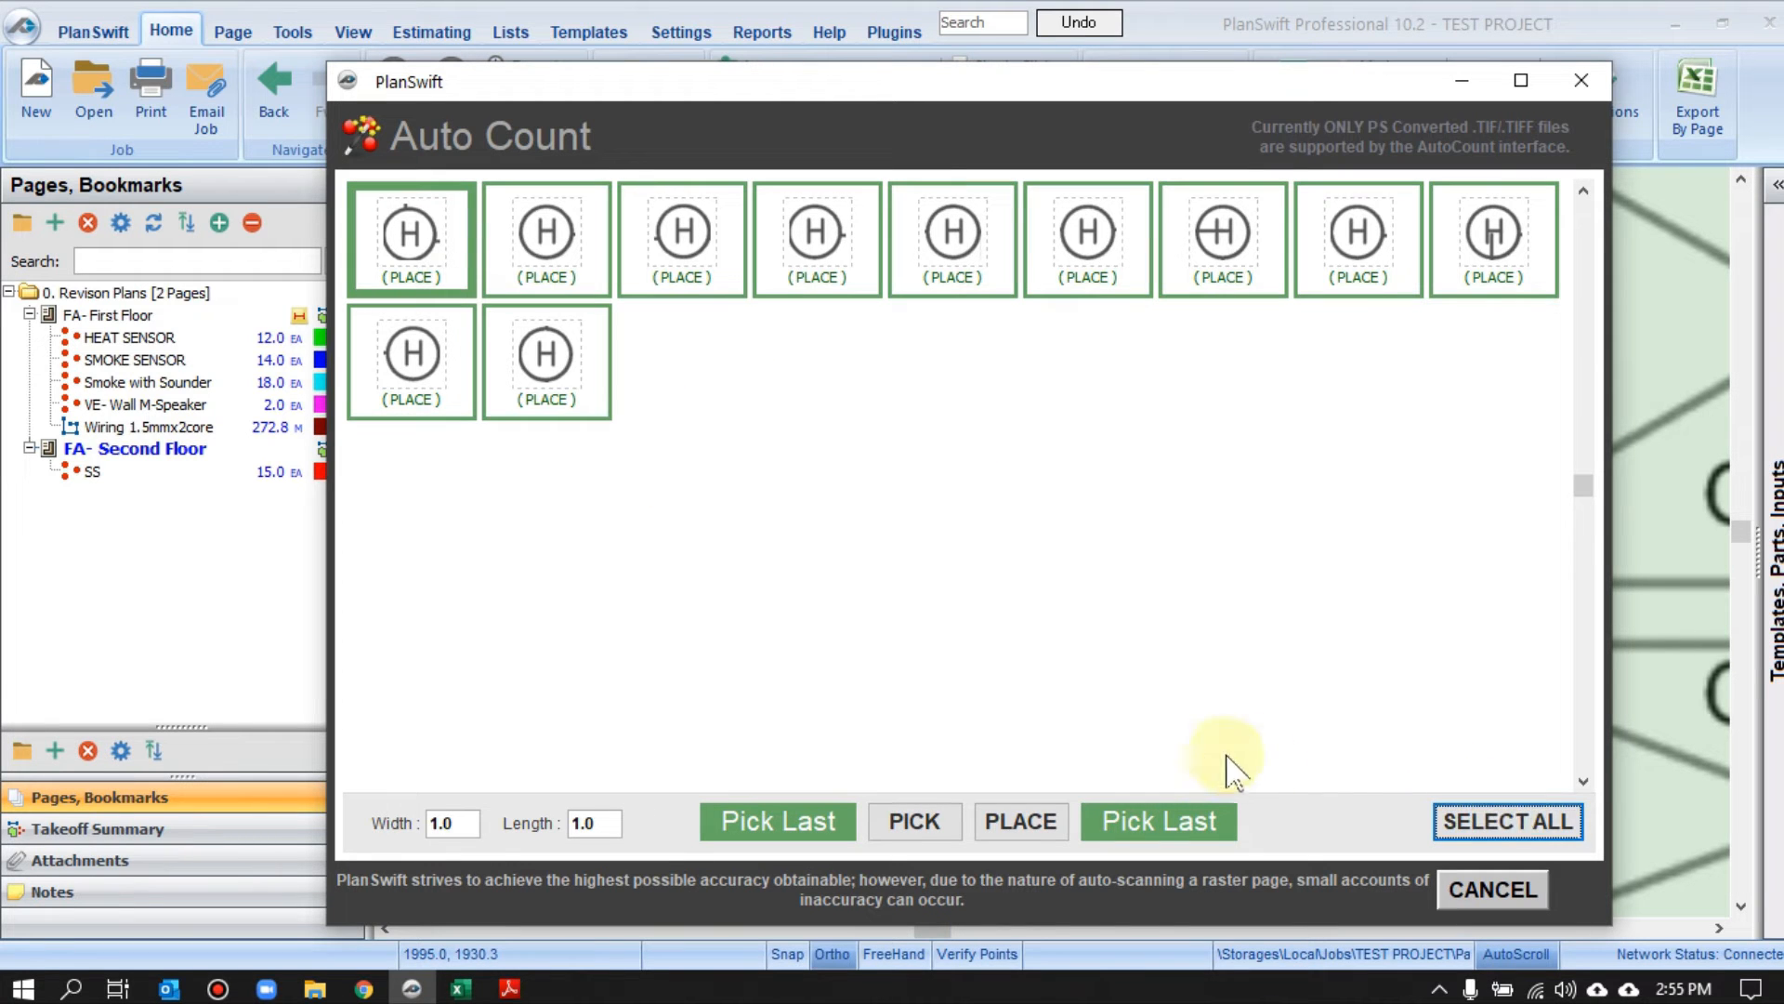
{"action": "left_click", "coordinate": [1022, 821]}
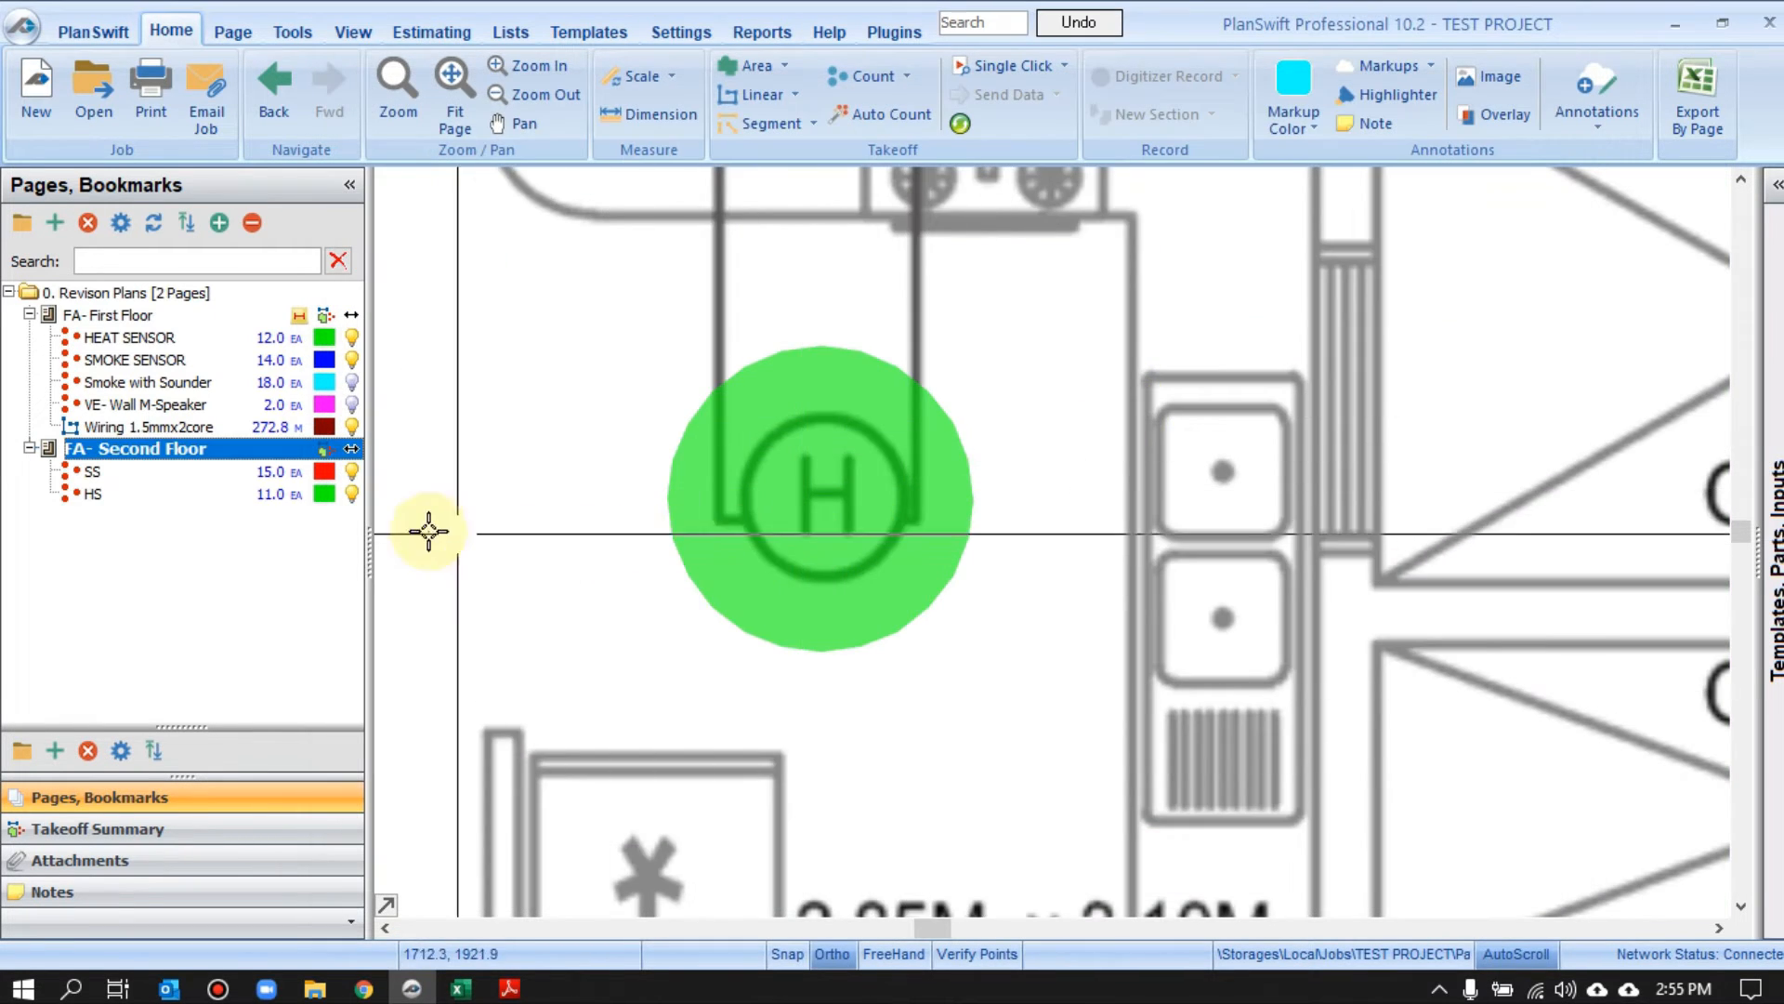
{"action": "scroll", "coordinate": [522, 478], "scroll_direction": "down", "scroll_amount": 6}
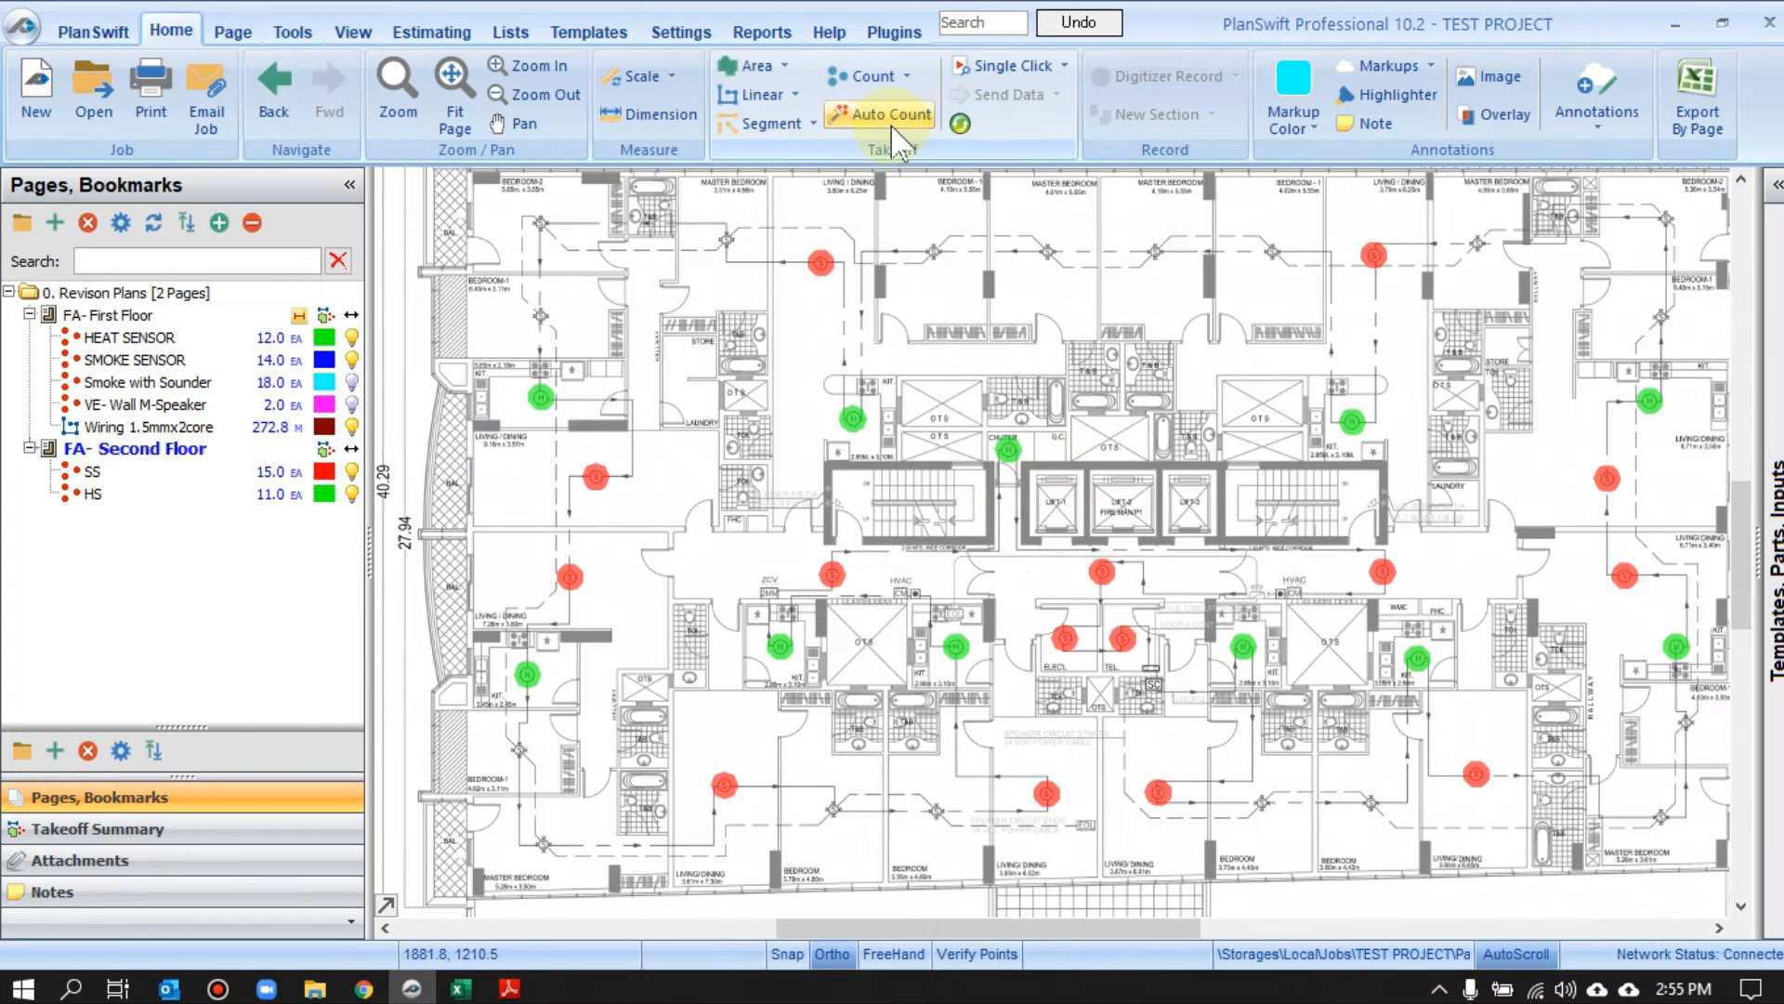
Examine the smoke and heat sensor markers placed across the second floor plan and the HS count's entry
{"action": "mouse_move", "coordinate": [636, 427]}
{"action": "left_mouse_down"}
{"action": "mouse_move", "coordinate": [644, 386]}
{"action": "mouse_move", "coordinate": [643, 447]}
{"action": "left_mouse_up"}
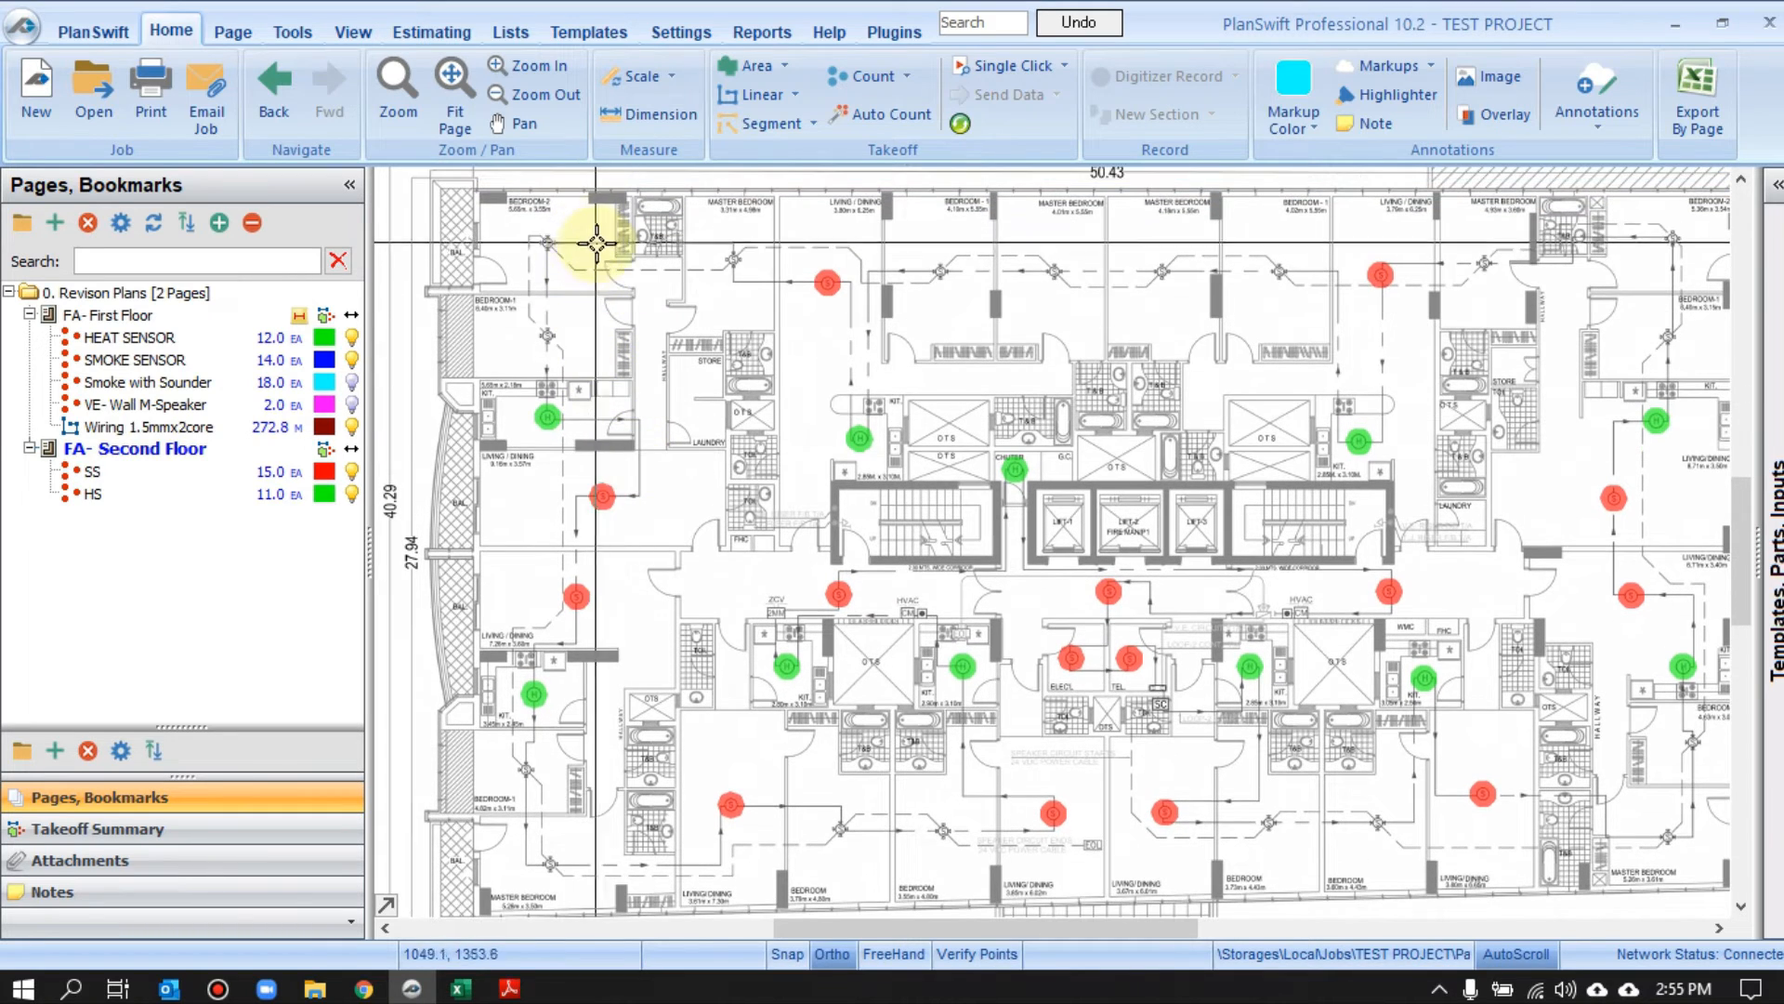
{"action": "left_click_drag", "start_coordinate": [608, 202], "coordinate": [620, 237]}
{"action": "scroll", "coordinate": [560, 278], "scroll_direction": "up", "scroll_amount": 4}
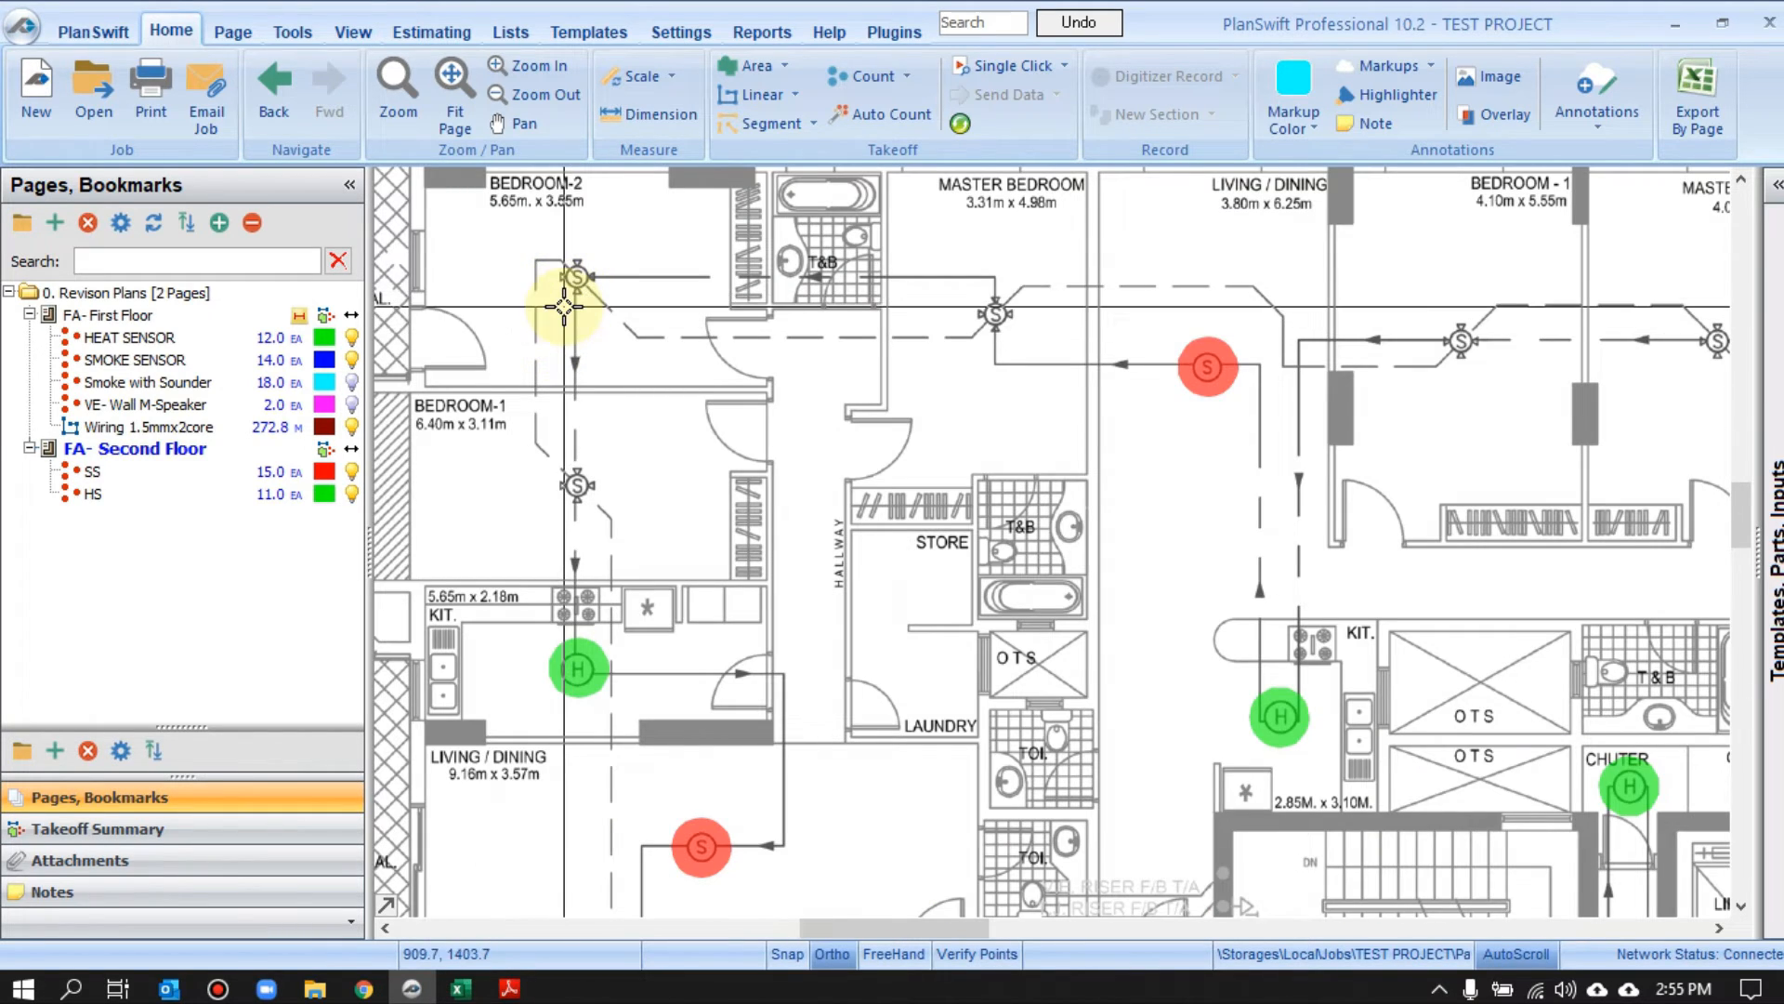
{"action": "scroll", "coordinate": [559, 321], "scroll_direction": "down", "scroll_amount": 2}
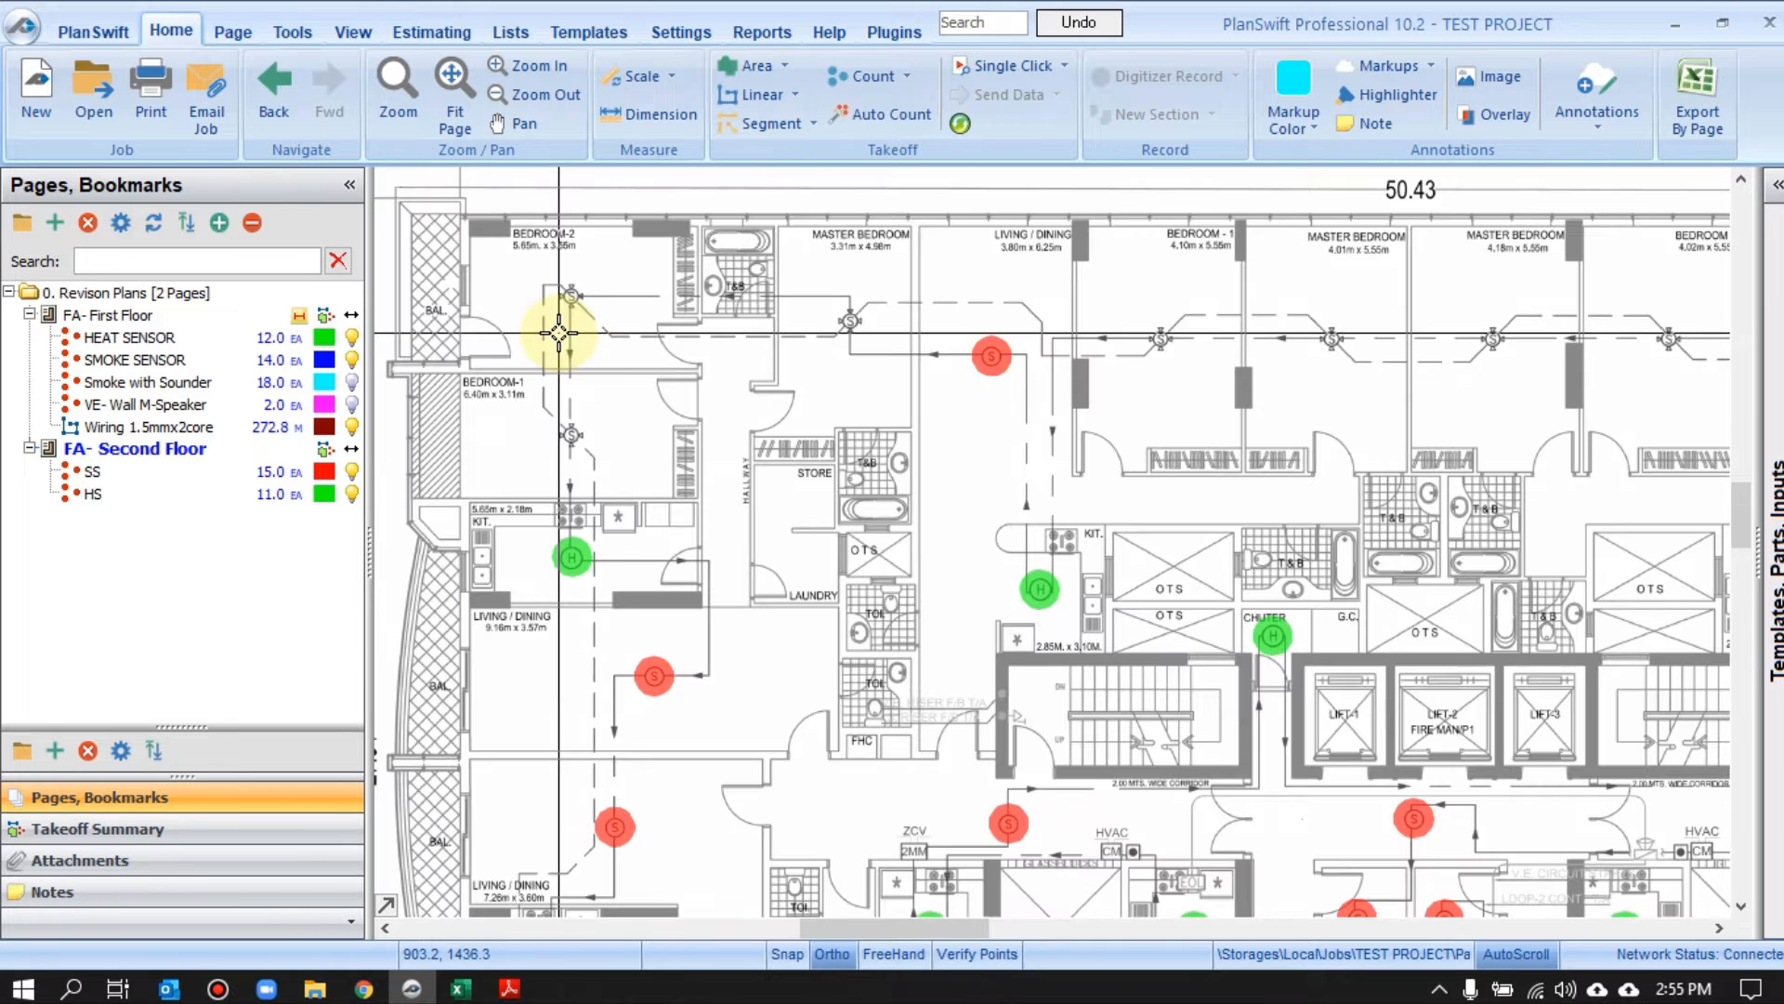
{"action": "left_click_drag", "start_coordinate": [812, 415], "coordinate": [766, 368]}
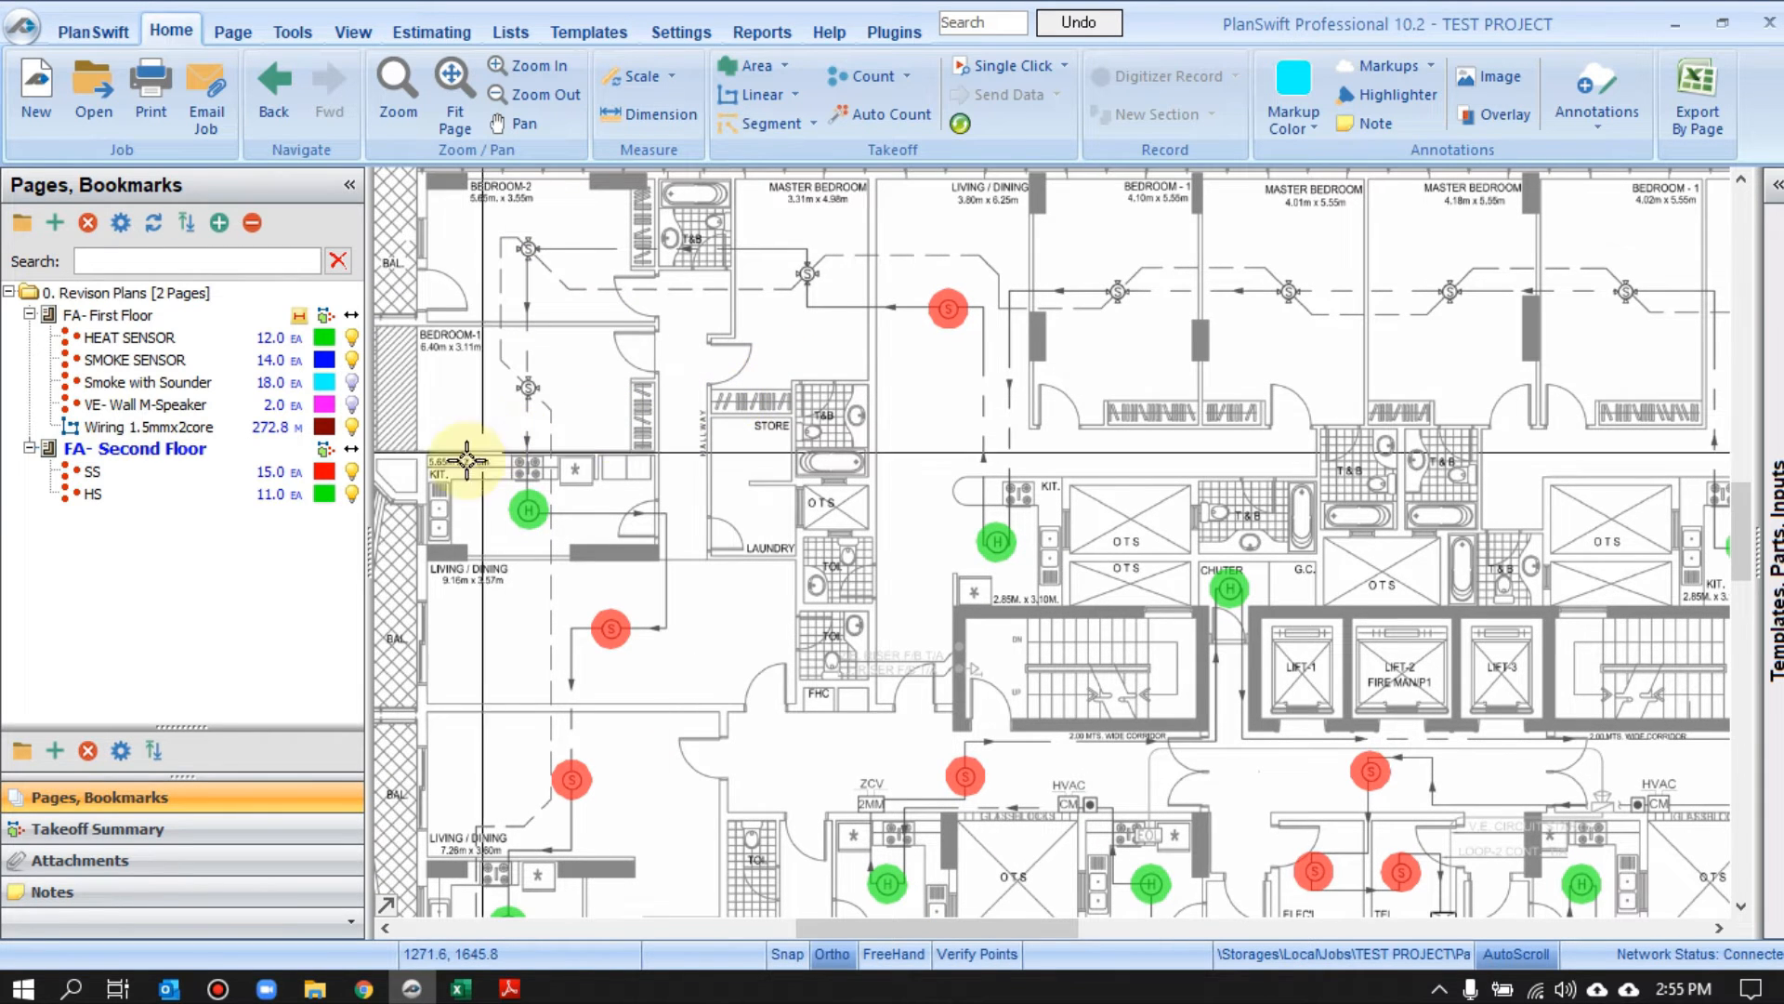
{"action": "left_click", "coordinate": [284, 495]}
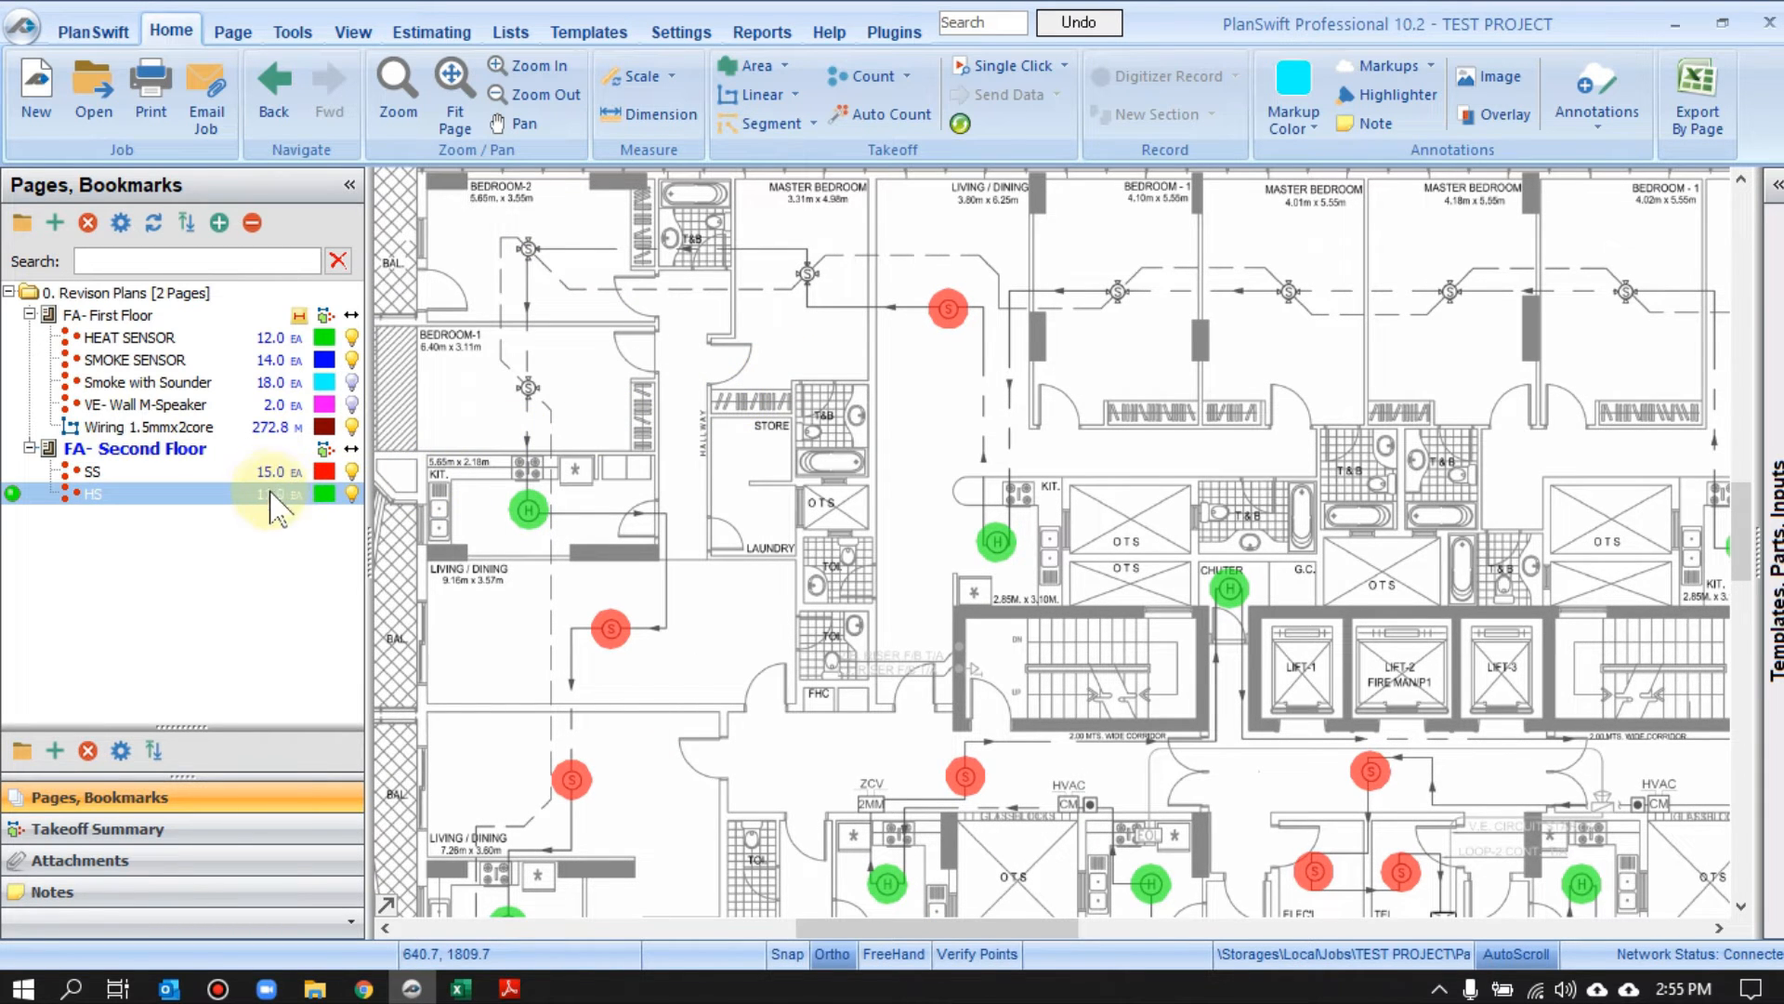
{"action": "scroll", "coordinate": [625, 466], "scroll_direction": "down", "scroll_amount": 3}
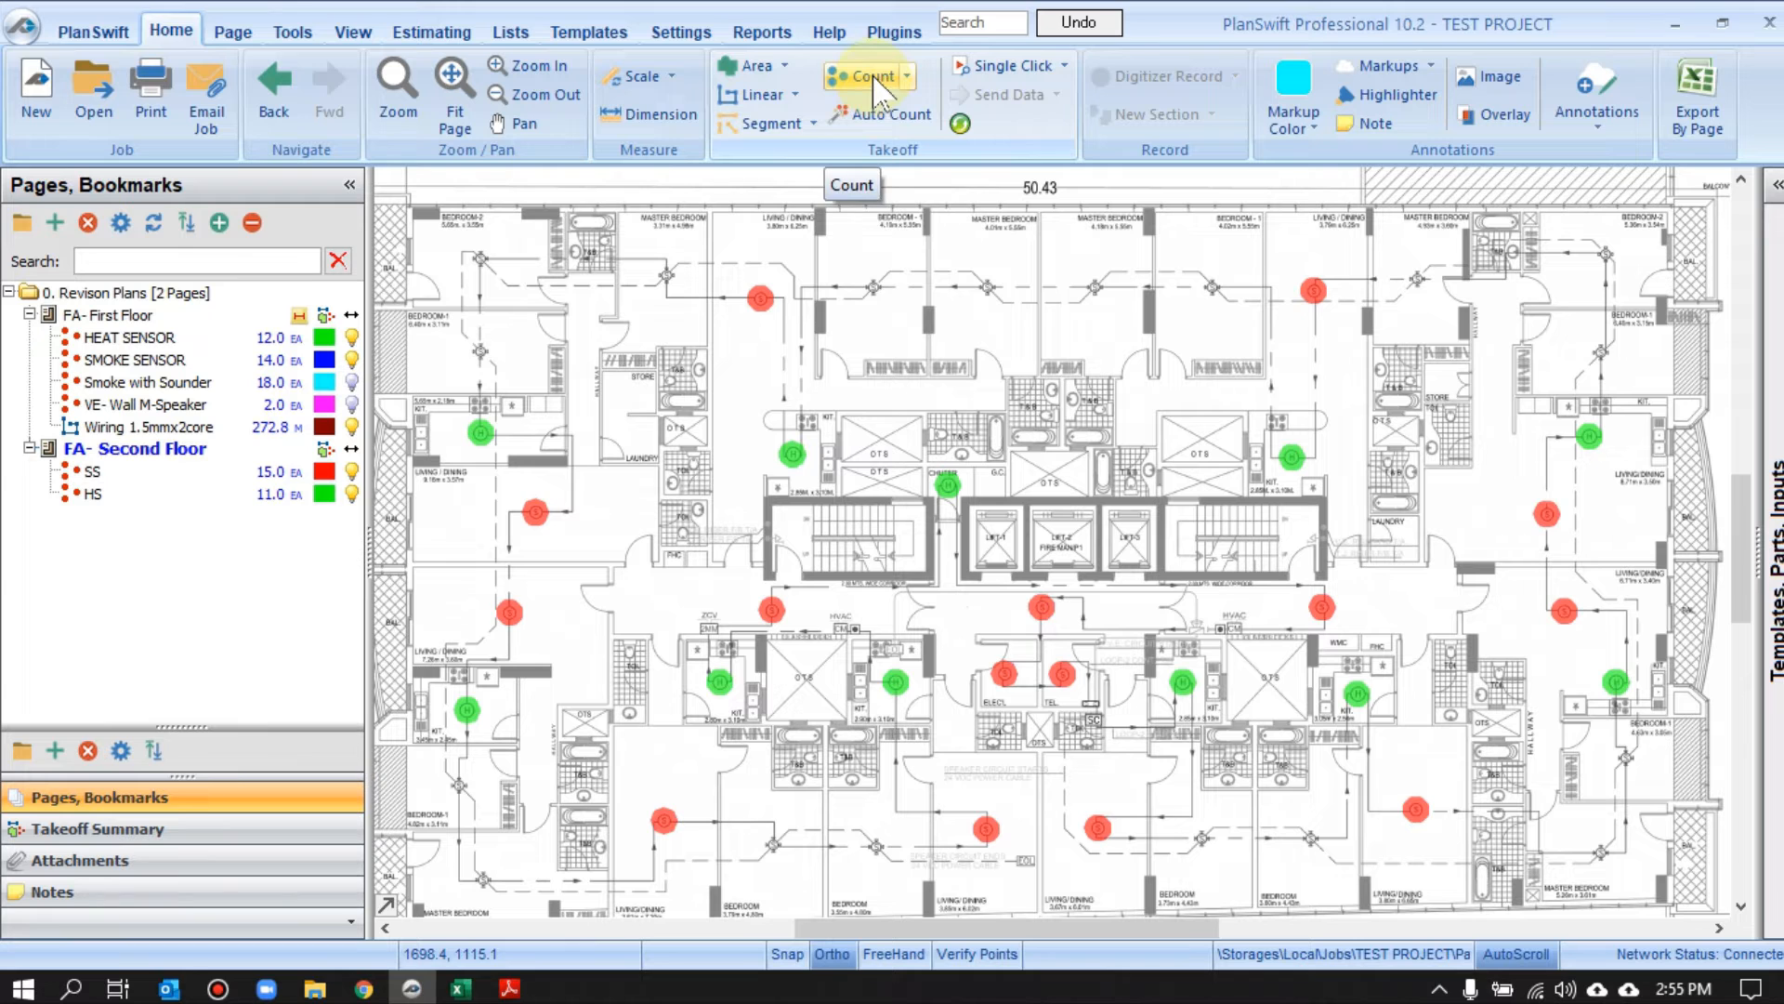
{"action": "scroll", "coordinate": [852, 355], "scroll_direction": "down", "scroll_amount": 1}
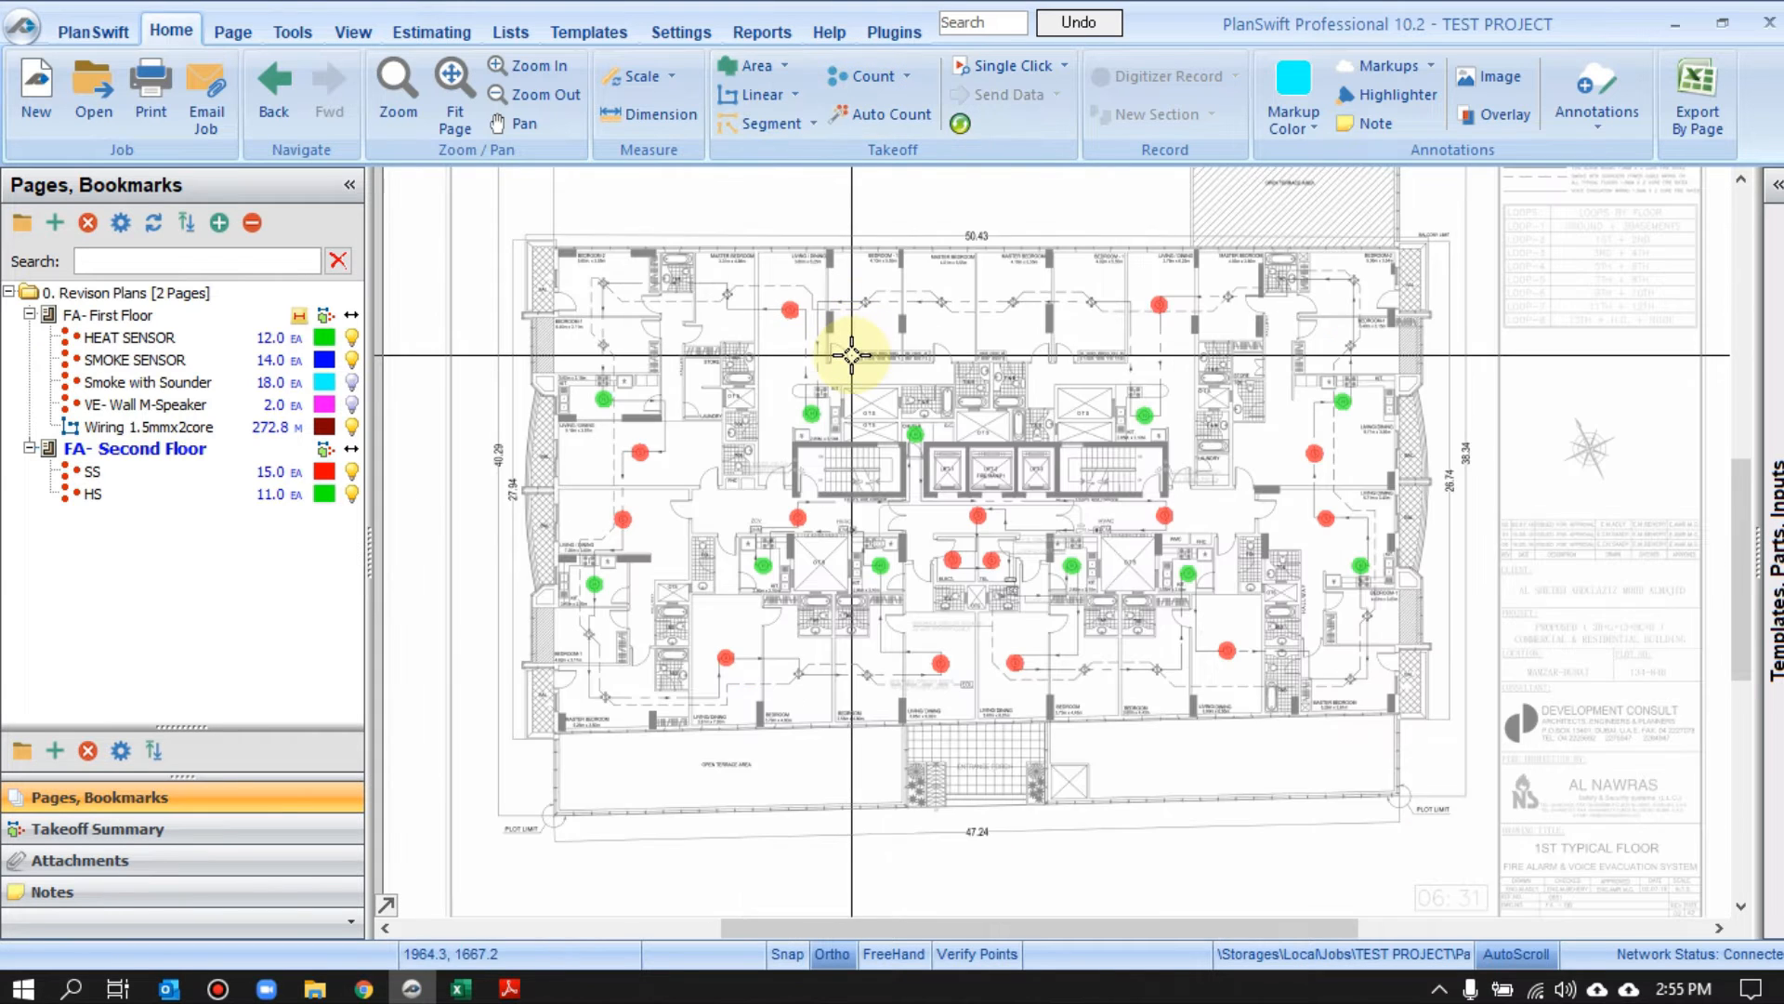
{"action": "scroll", "coordinate": [853, 362], "scroll_direction": "up", "scroll_amount": 2}
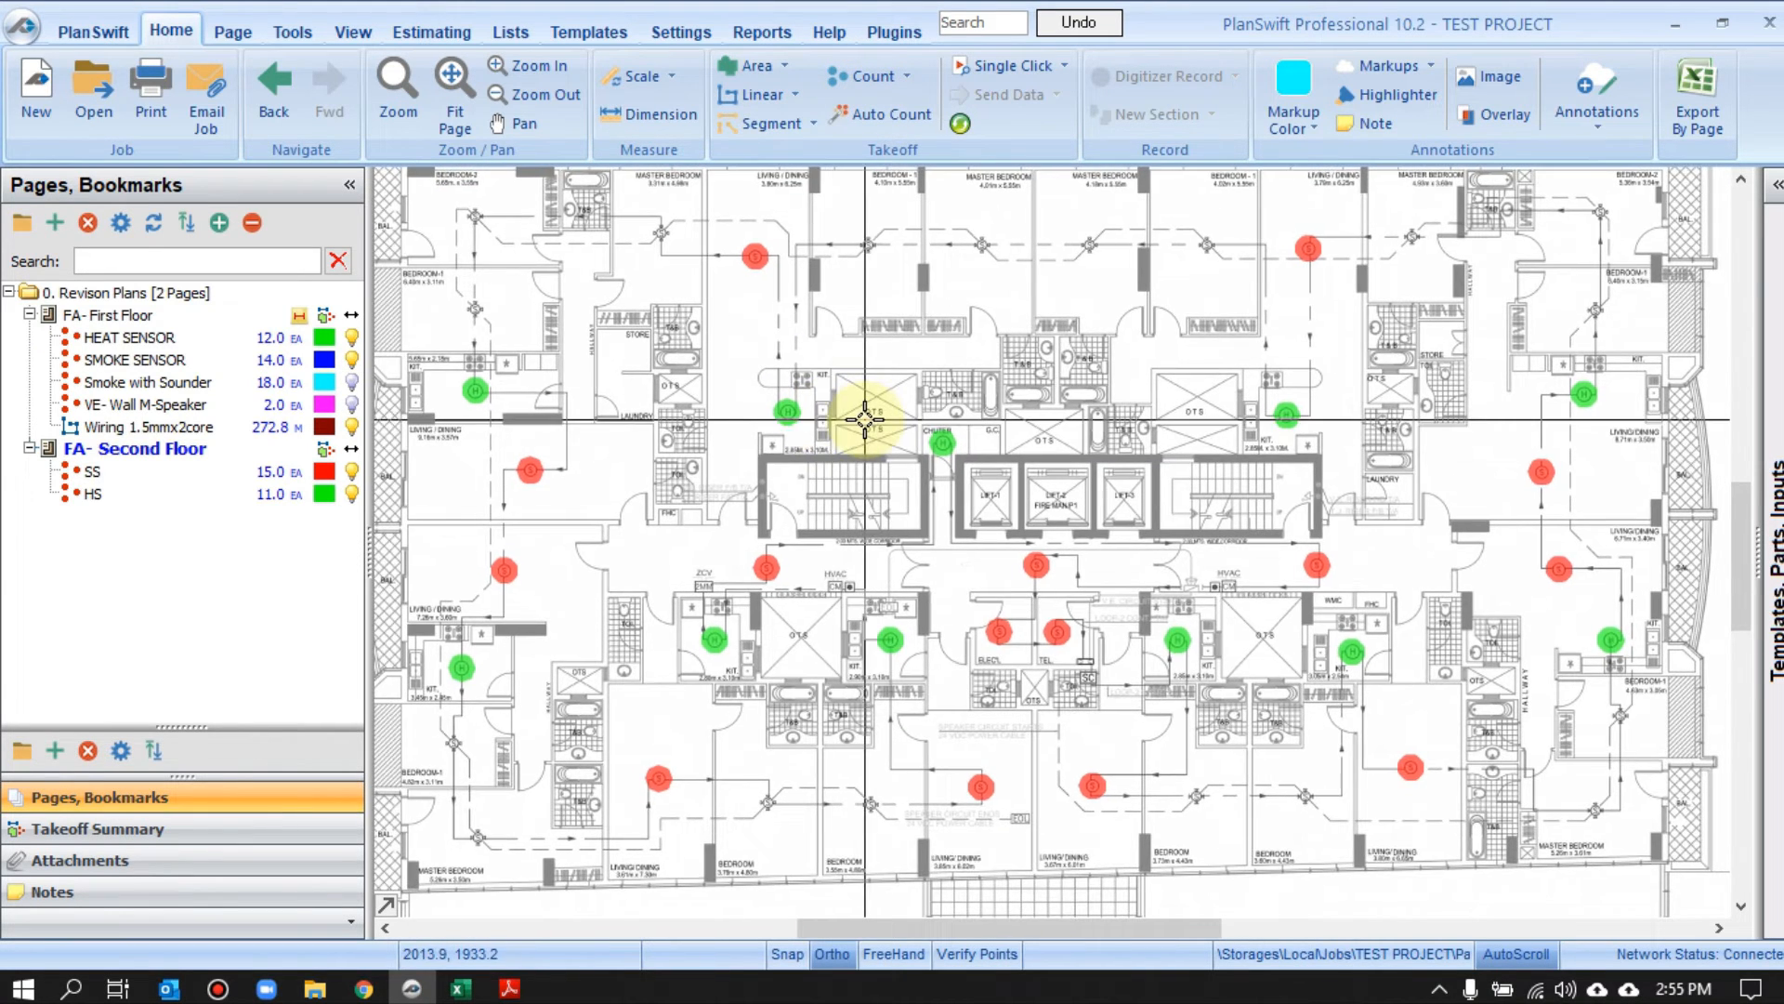
{"action": "scroll", "coordinate": [864, 420], "scroll_direction": "down", "scroll_amount": 2}
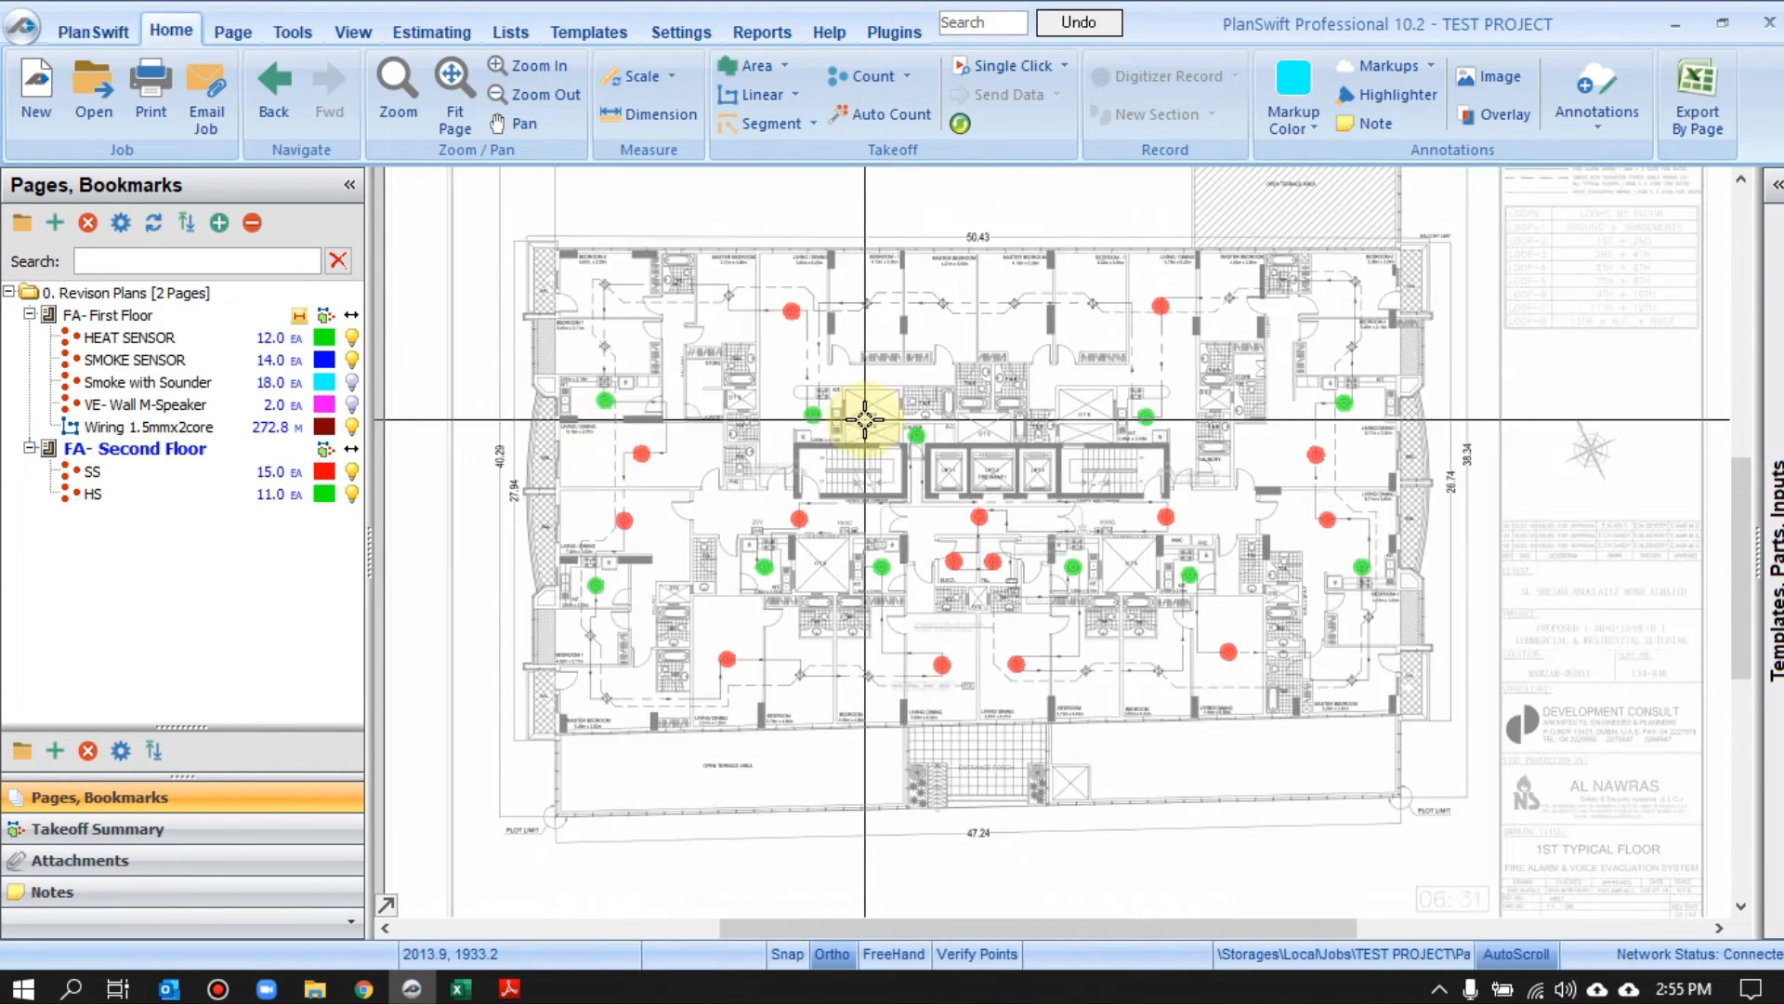
Switch to Excel to review the Fire Alarm BOQ quantities, and return to the FA- First Floor page in PlanSwift
{"action": "left_click", "coordinate": [469, 985]}
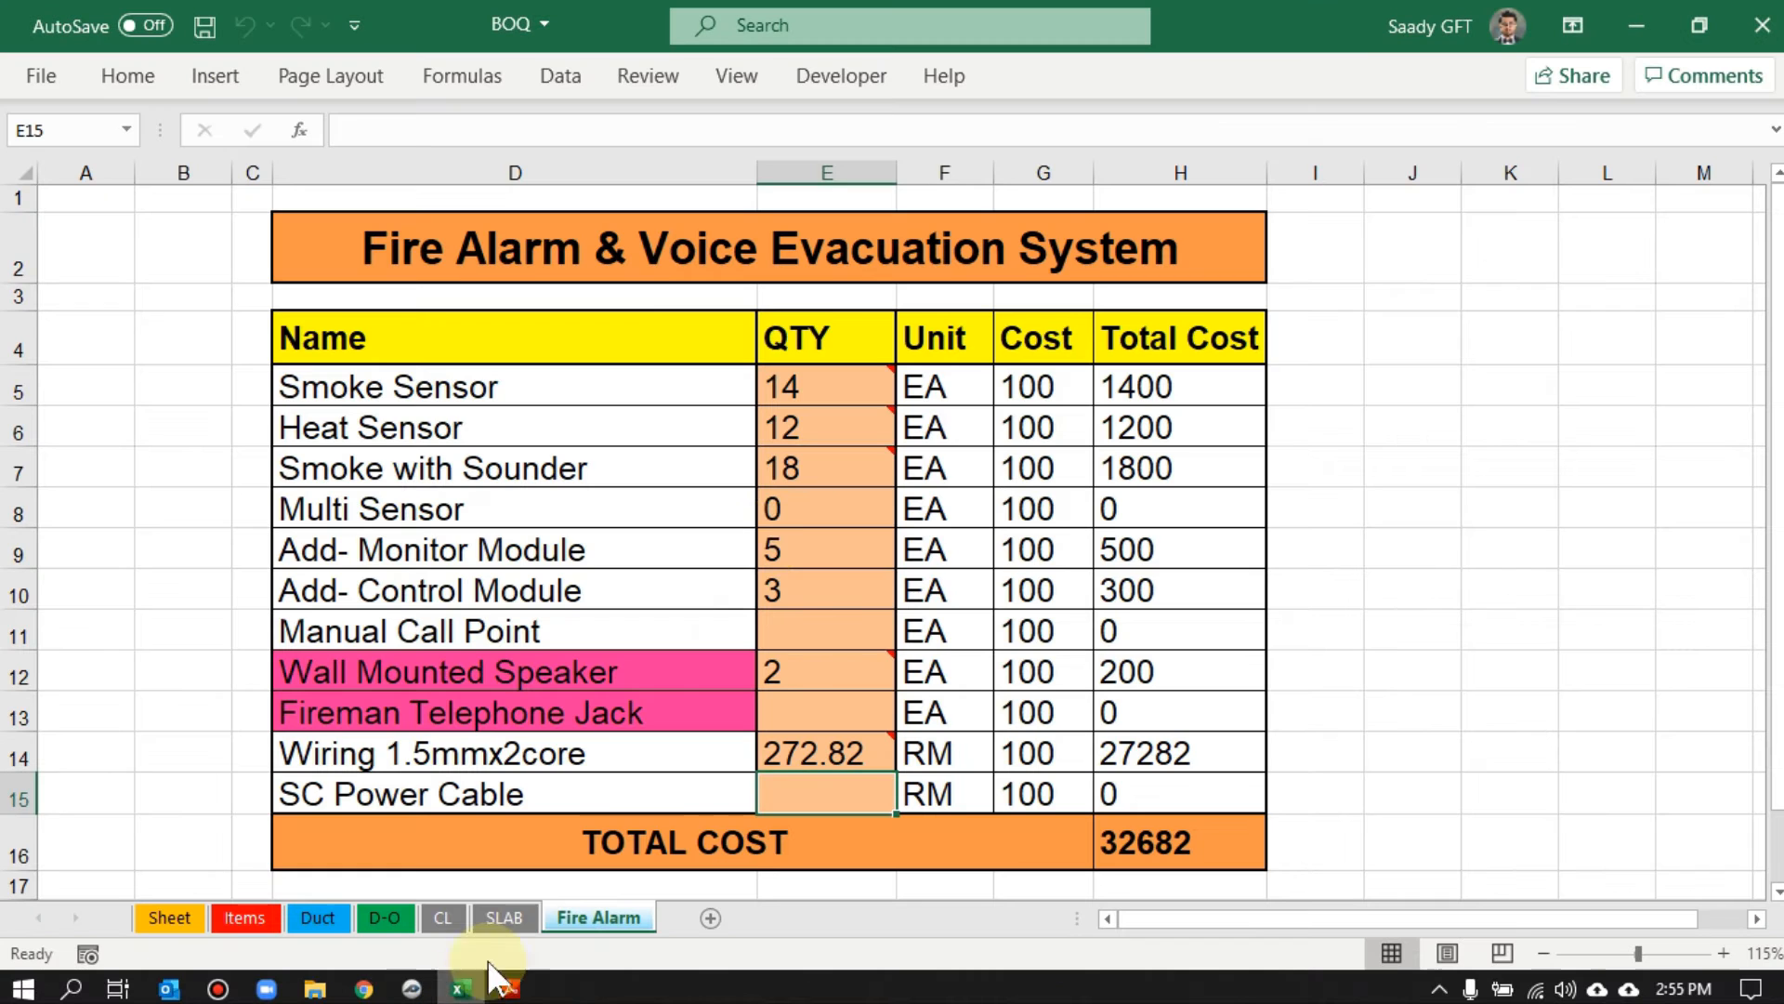
{"action": "mouse_move", "coordinate": [842, 396]}
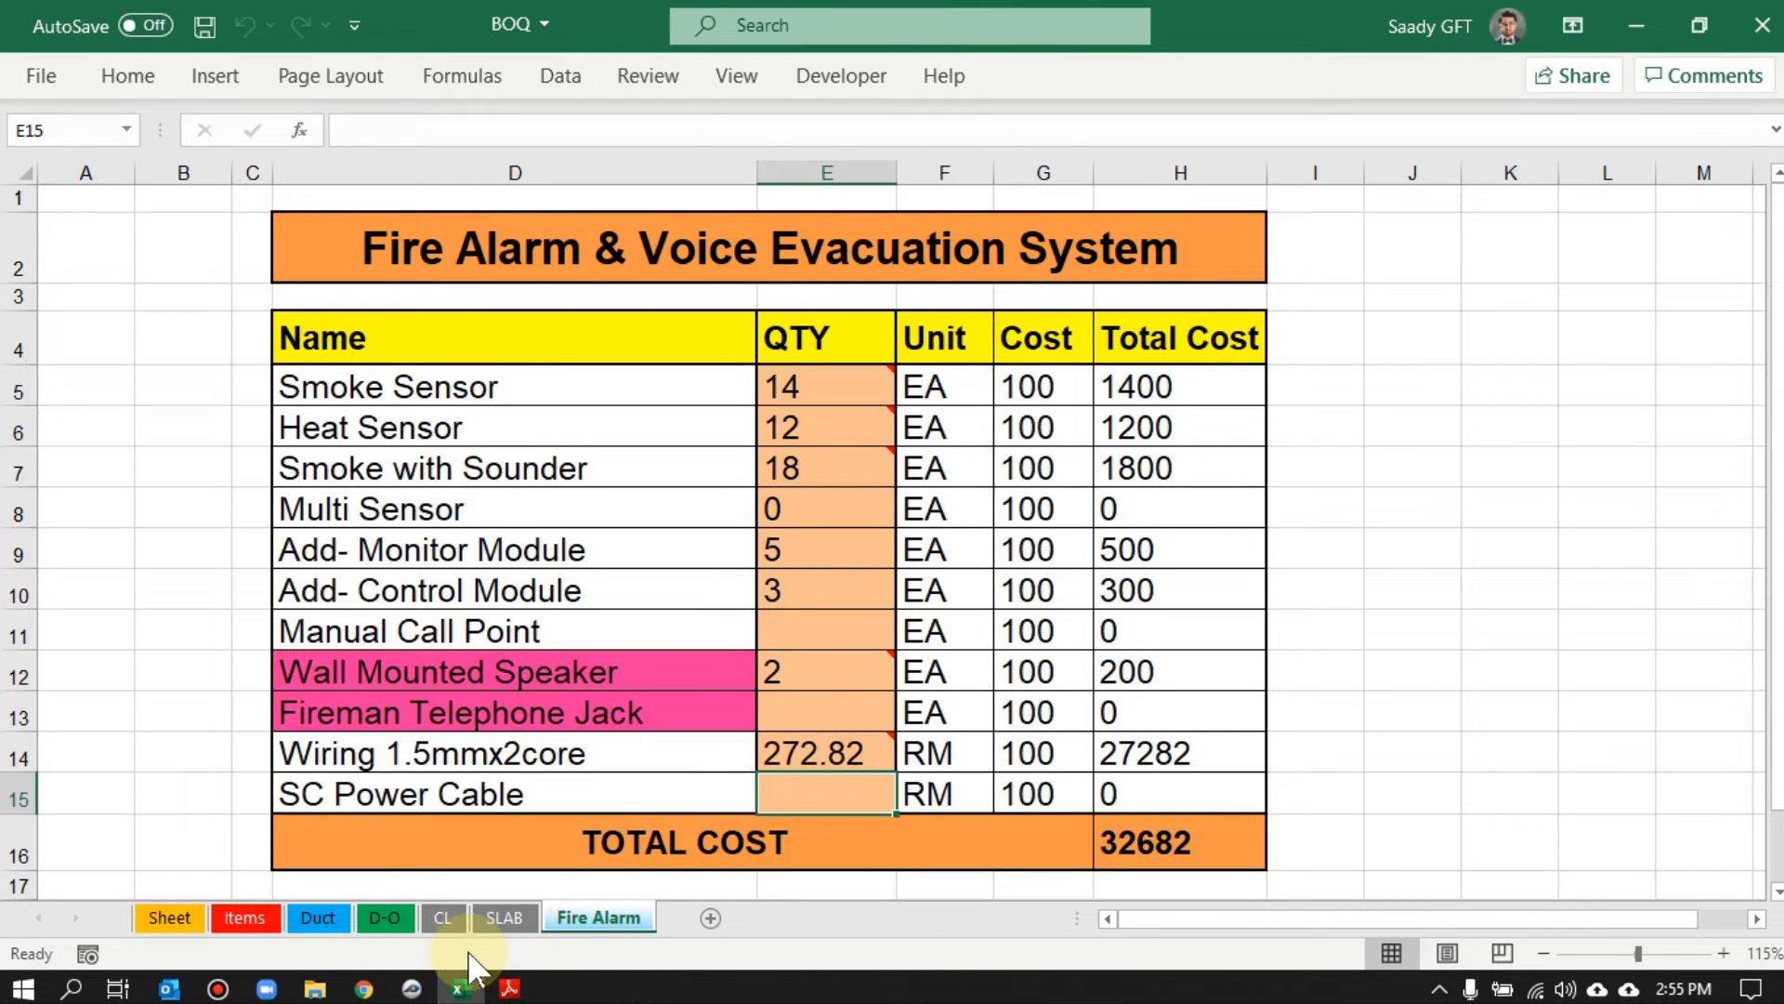
{"action": "left_click", "coordinate": [412, 988]}
{"action": "key", "text": "Up"}
{"action": "key", "text": "Up"}
{"action": "key", "text": "Up"}
{"action": "key", "text": "Up"}
{"action": "key", "text": "Up"}
{"action": "key", "text": "Up"}
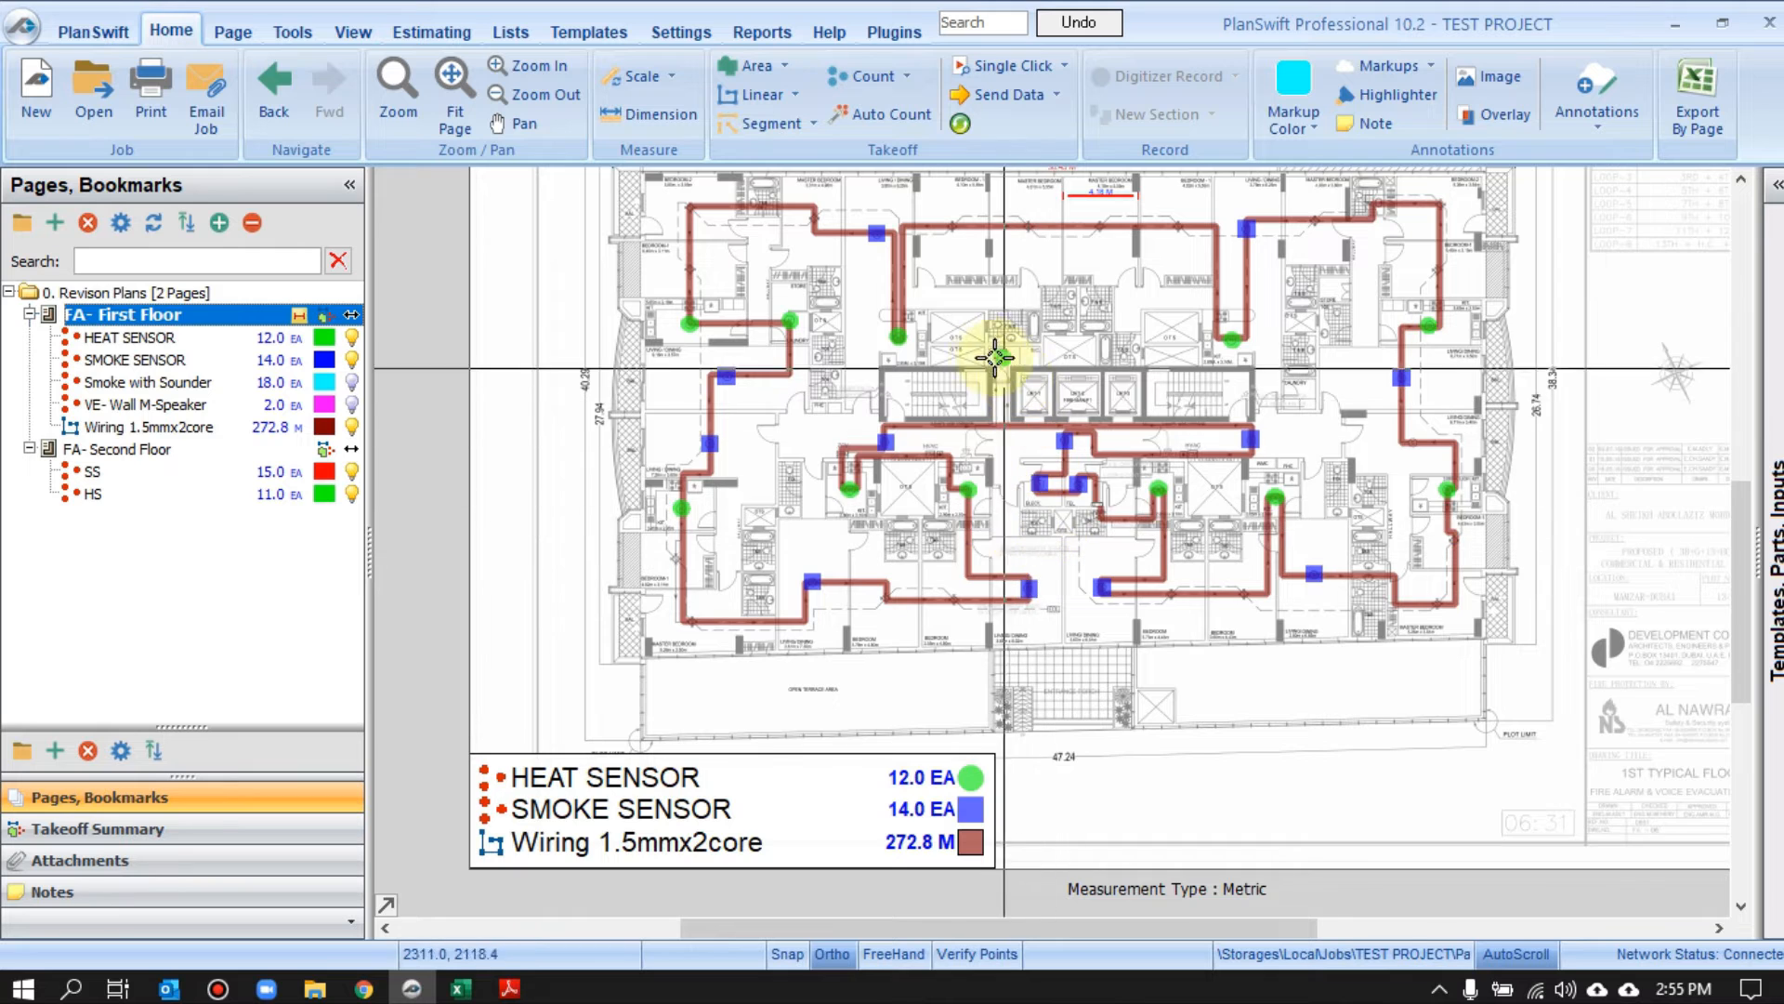
Delete the heat sensor points beside the laundry and in the 2.85m x 3.10m kitchen from the first floor count
{"action": "scroll", "coordinate": [880, 338], "scroll_direction": "up", "scroll_amount": 5}
{"action": "right_click", "coordinate": [708, 316]}
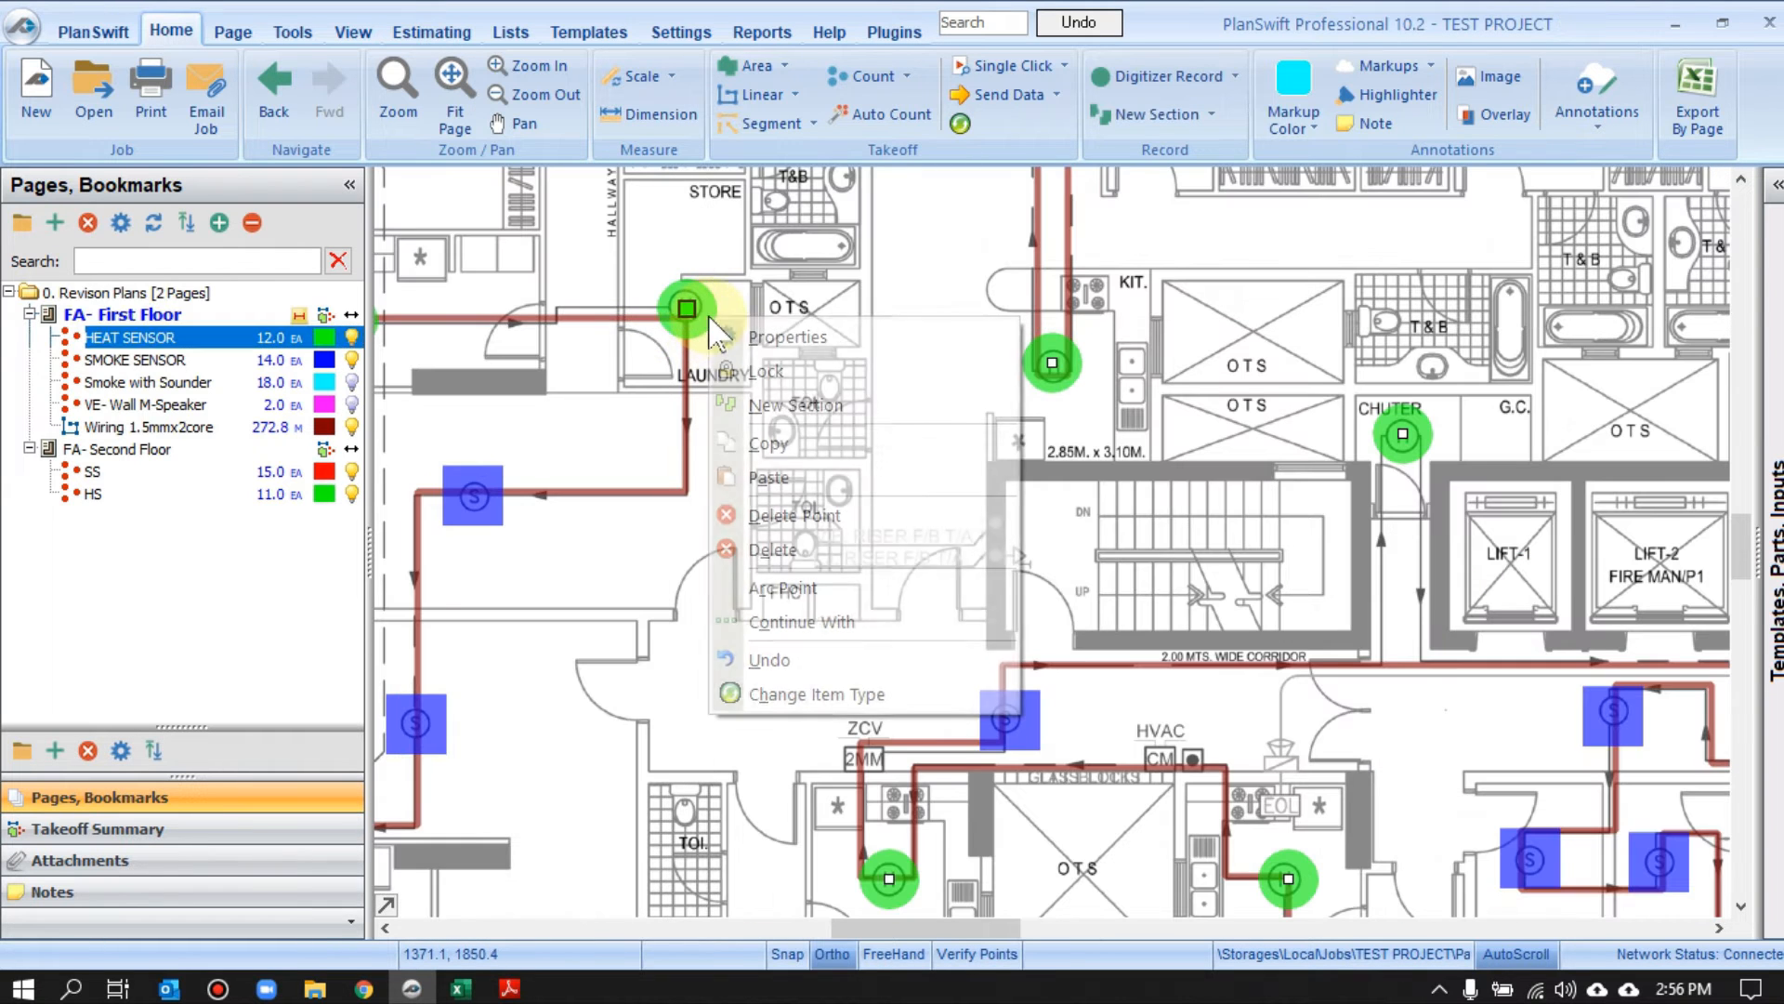
{"action": "left_click", "coordinate": [808, 515]}
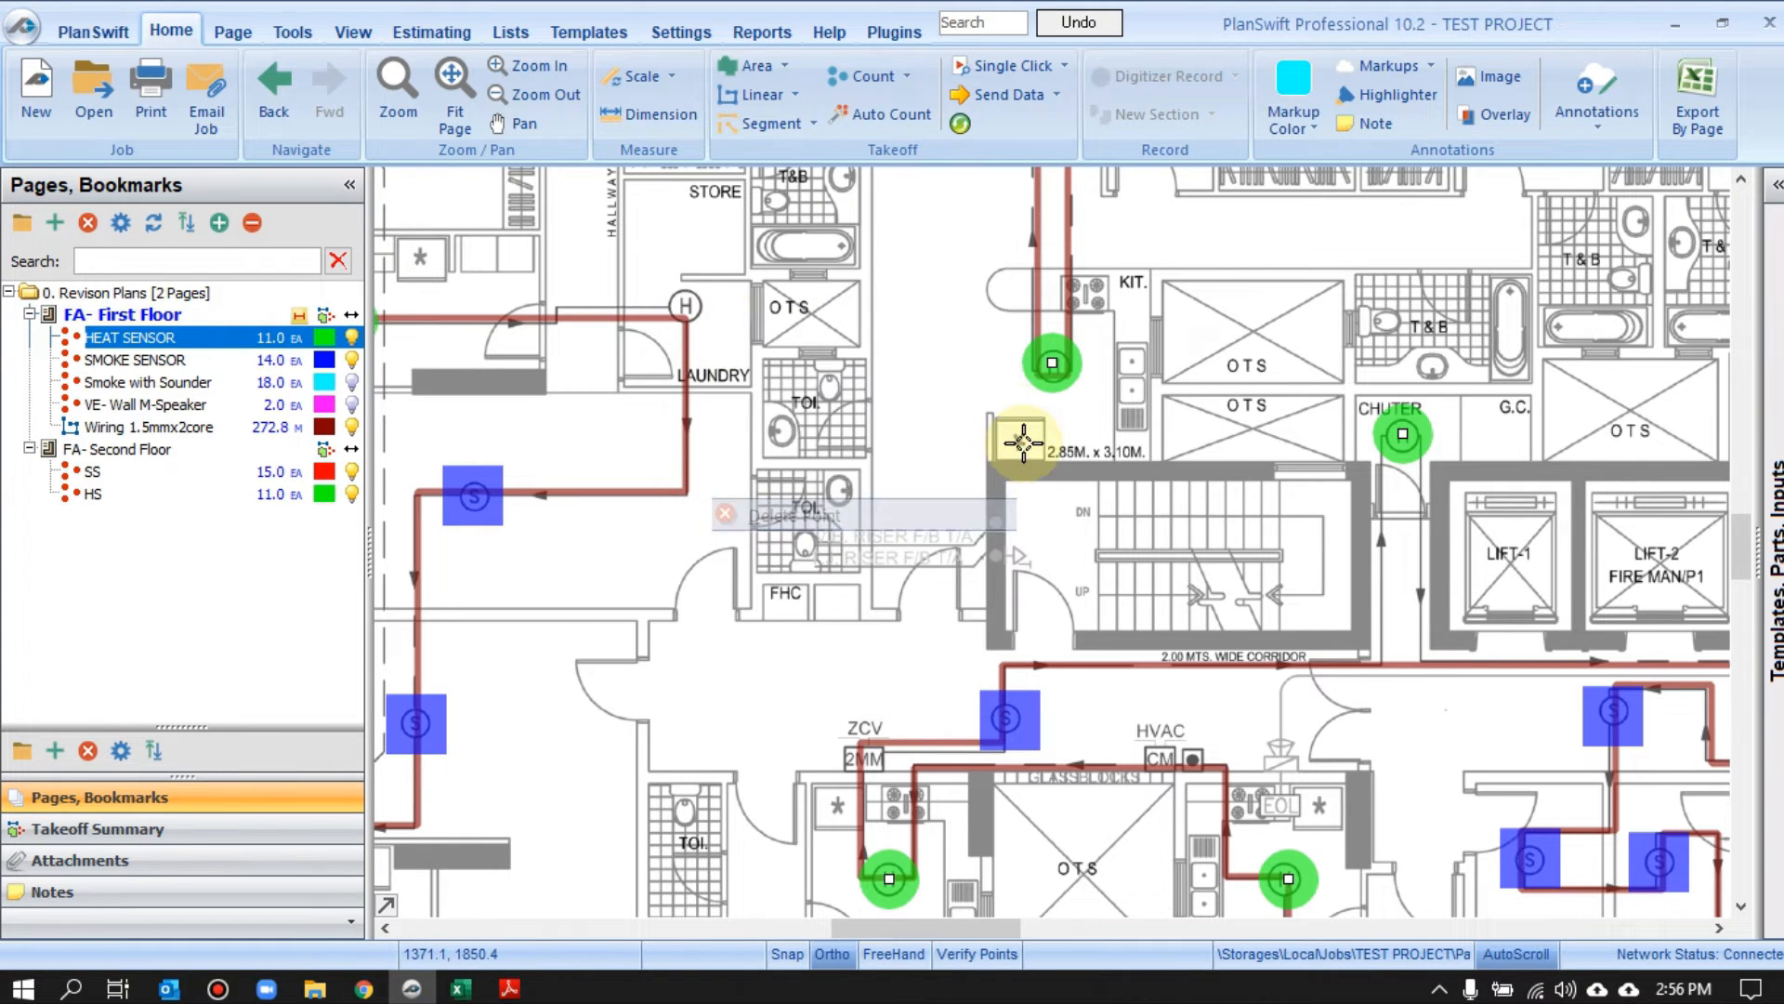
{"action": "right_click", "coordinate": [1052, 365]}
{"action": "left_click", "coordinate": [1143, 689]}
{"action": "key", "text": "Escape"}
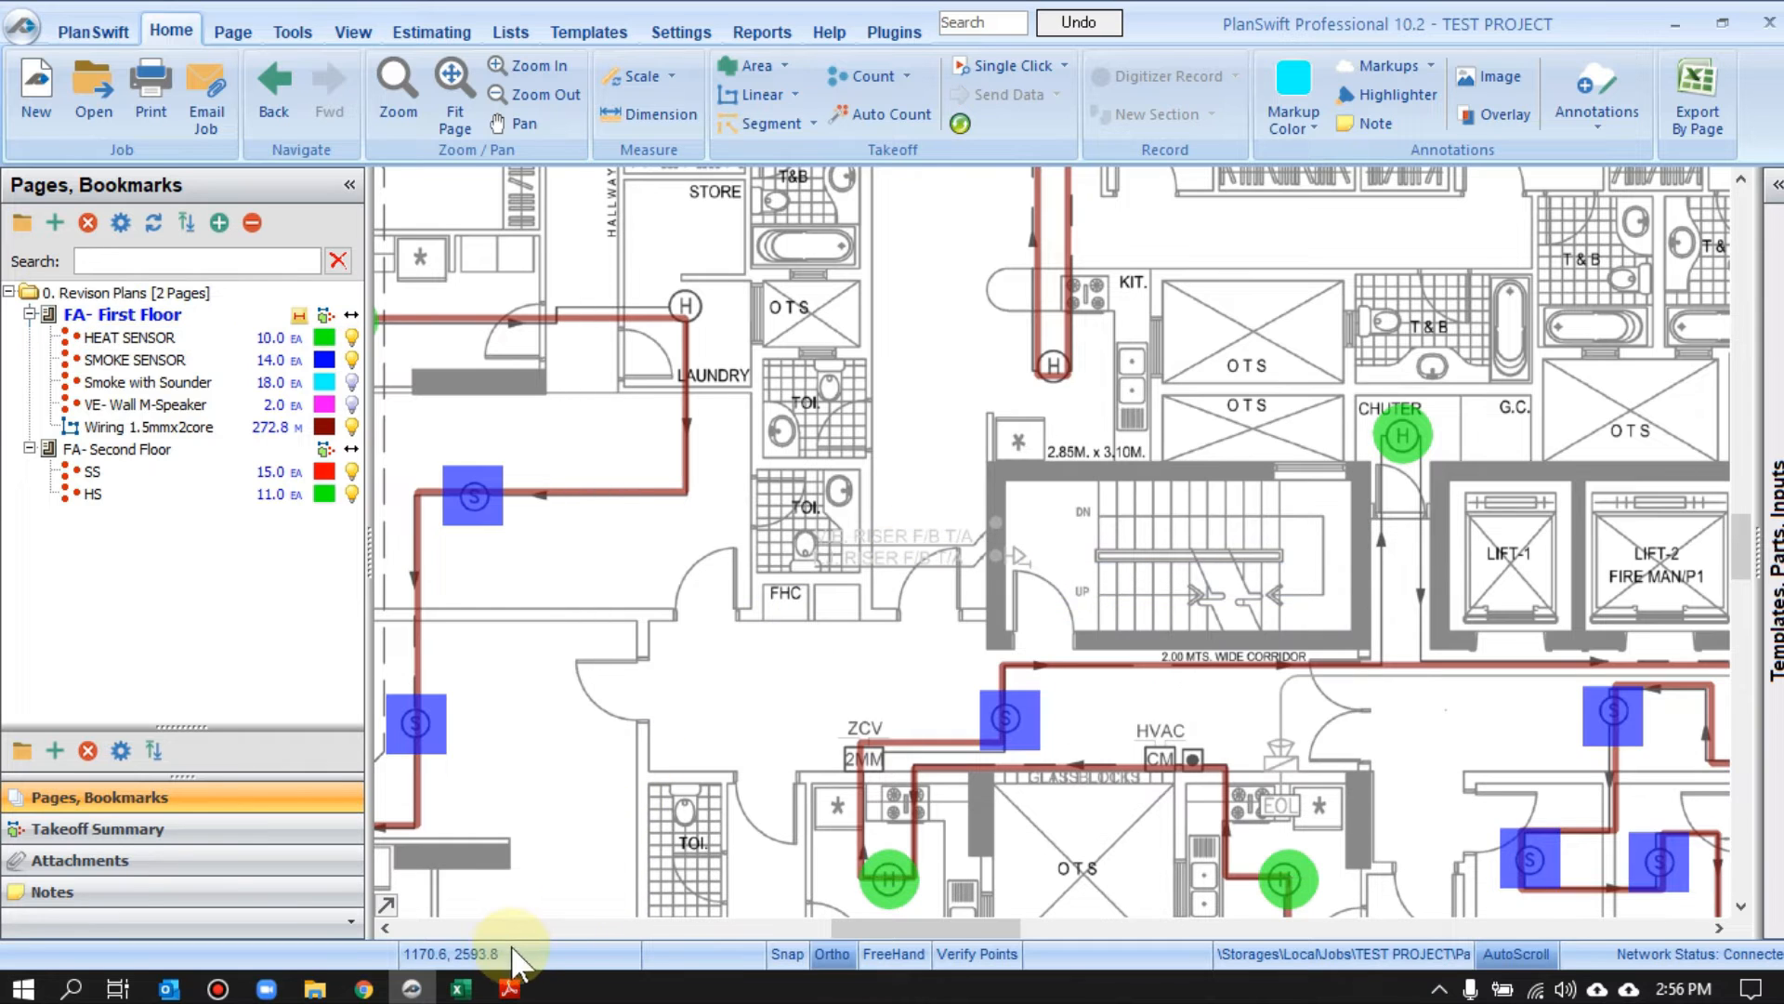
Switch to the Excel BOQ and check the linked Heat Sensor quantity against the first floor heat sensor count
{"action": "left_click", "coordinate": [209, 338]}
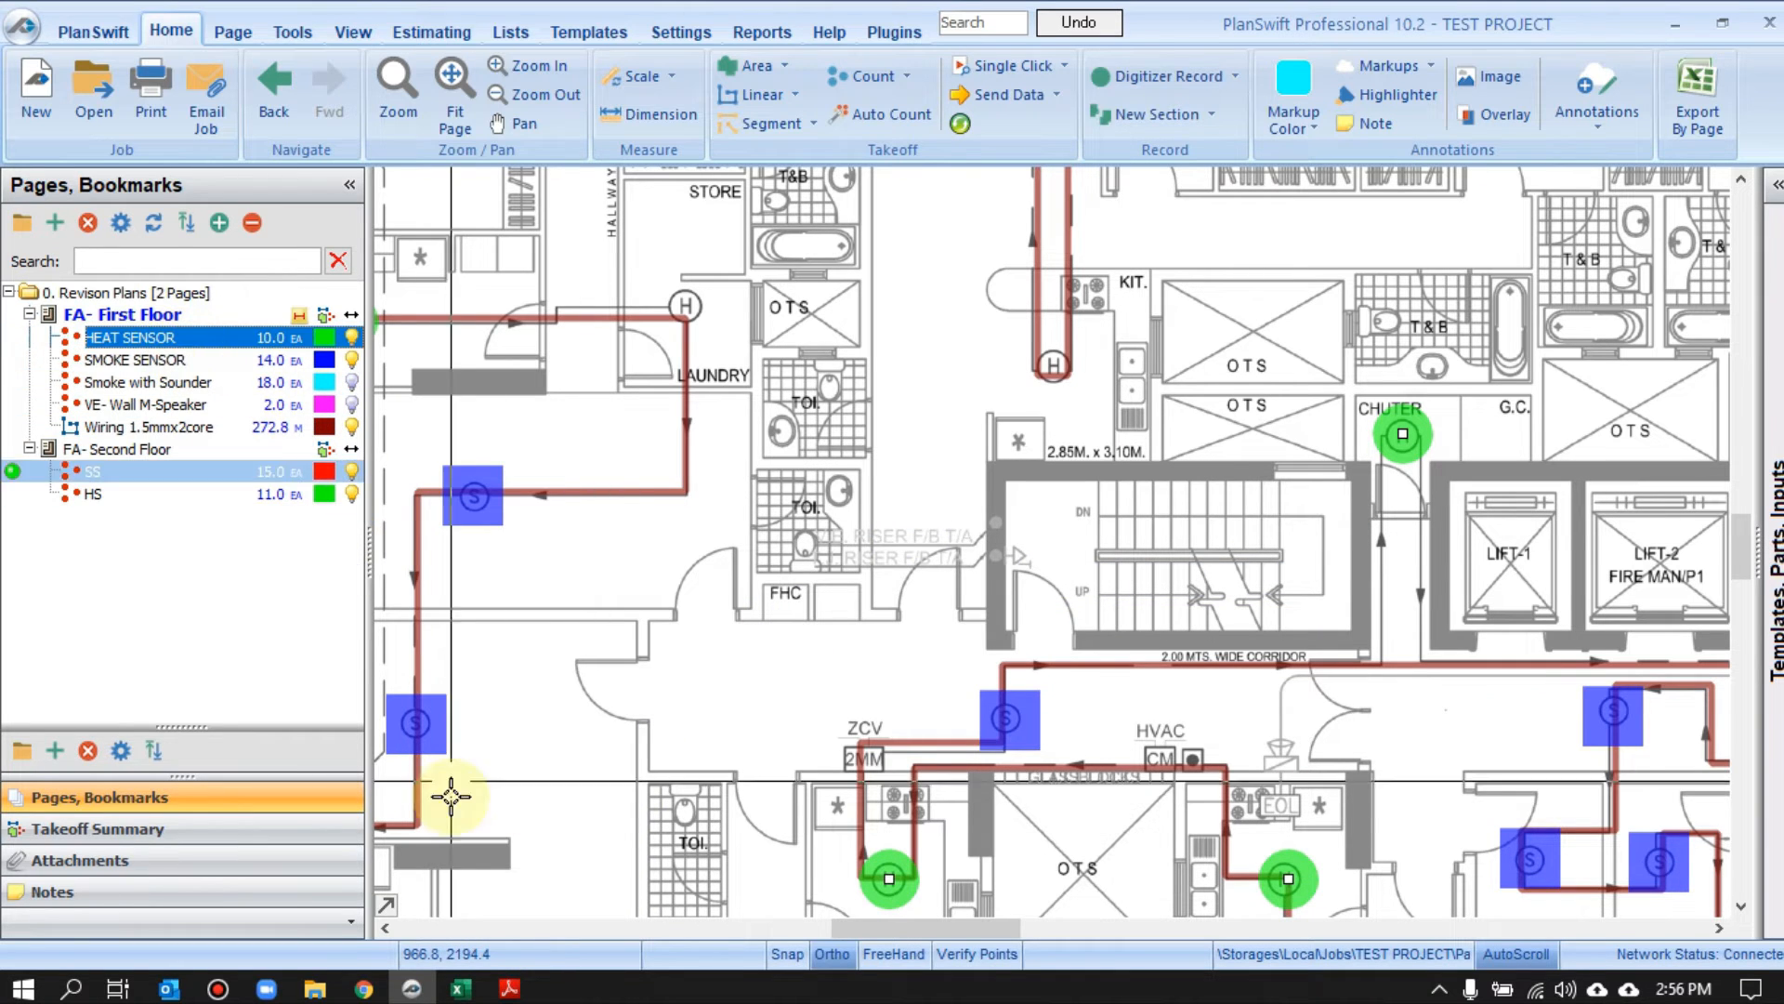
{"action": "left_click", "coordinate": [472, 996]}
{"action": "left_click", "coordinate": [834, 524]}
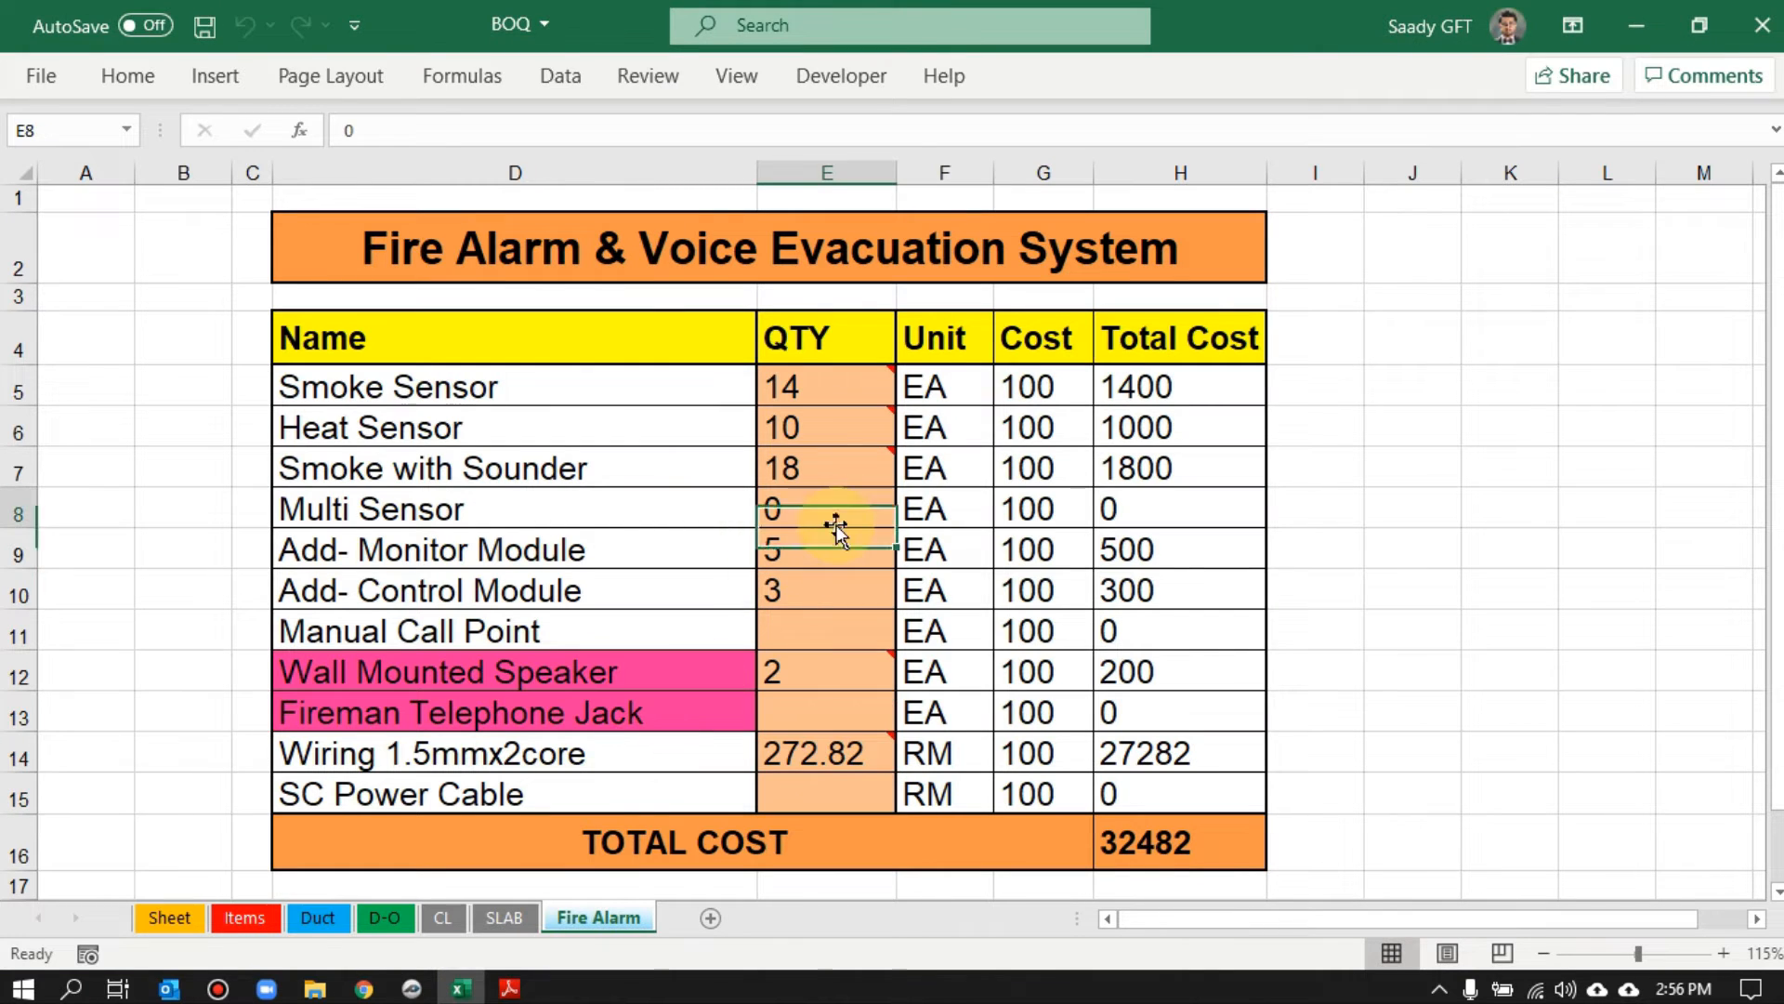
{"action": "left_click", "coordinate": [825, 435]}
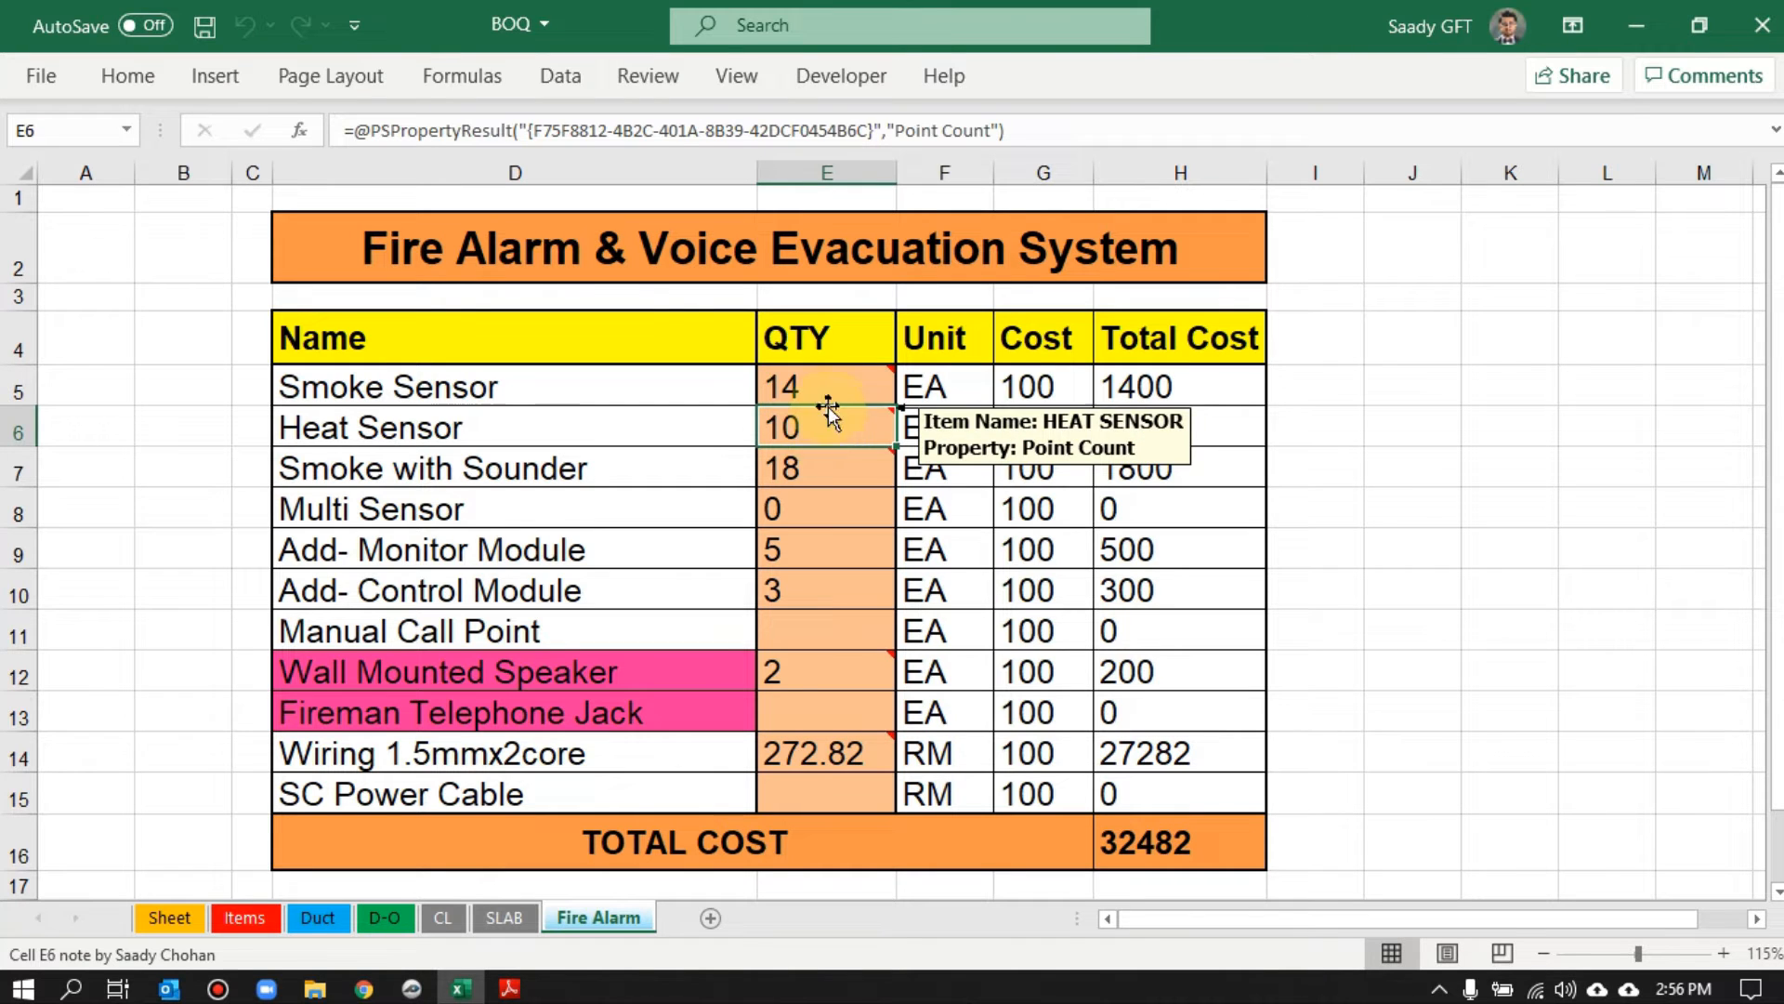
Review the QTY column of the Fire Alarm sheet from Smoke Sensor down to SC Power Cable
{"action": "left_click_drag", "start_coordinate": [828, 405], "coordinate": [825, 790]}
{"action": "left_click", "coordinate": [1502, 571]}
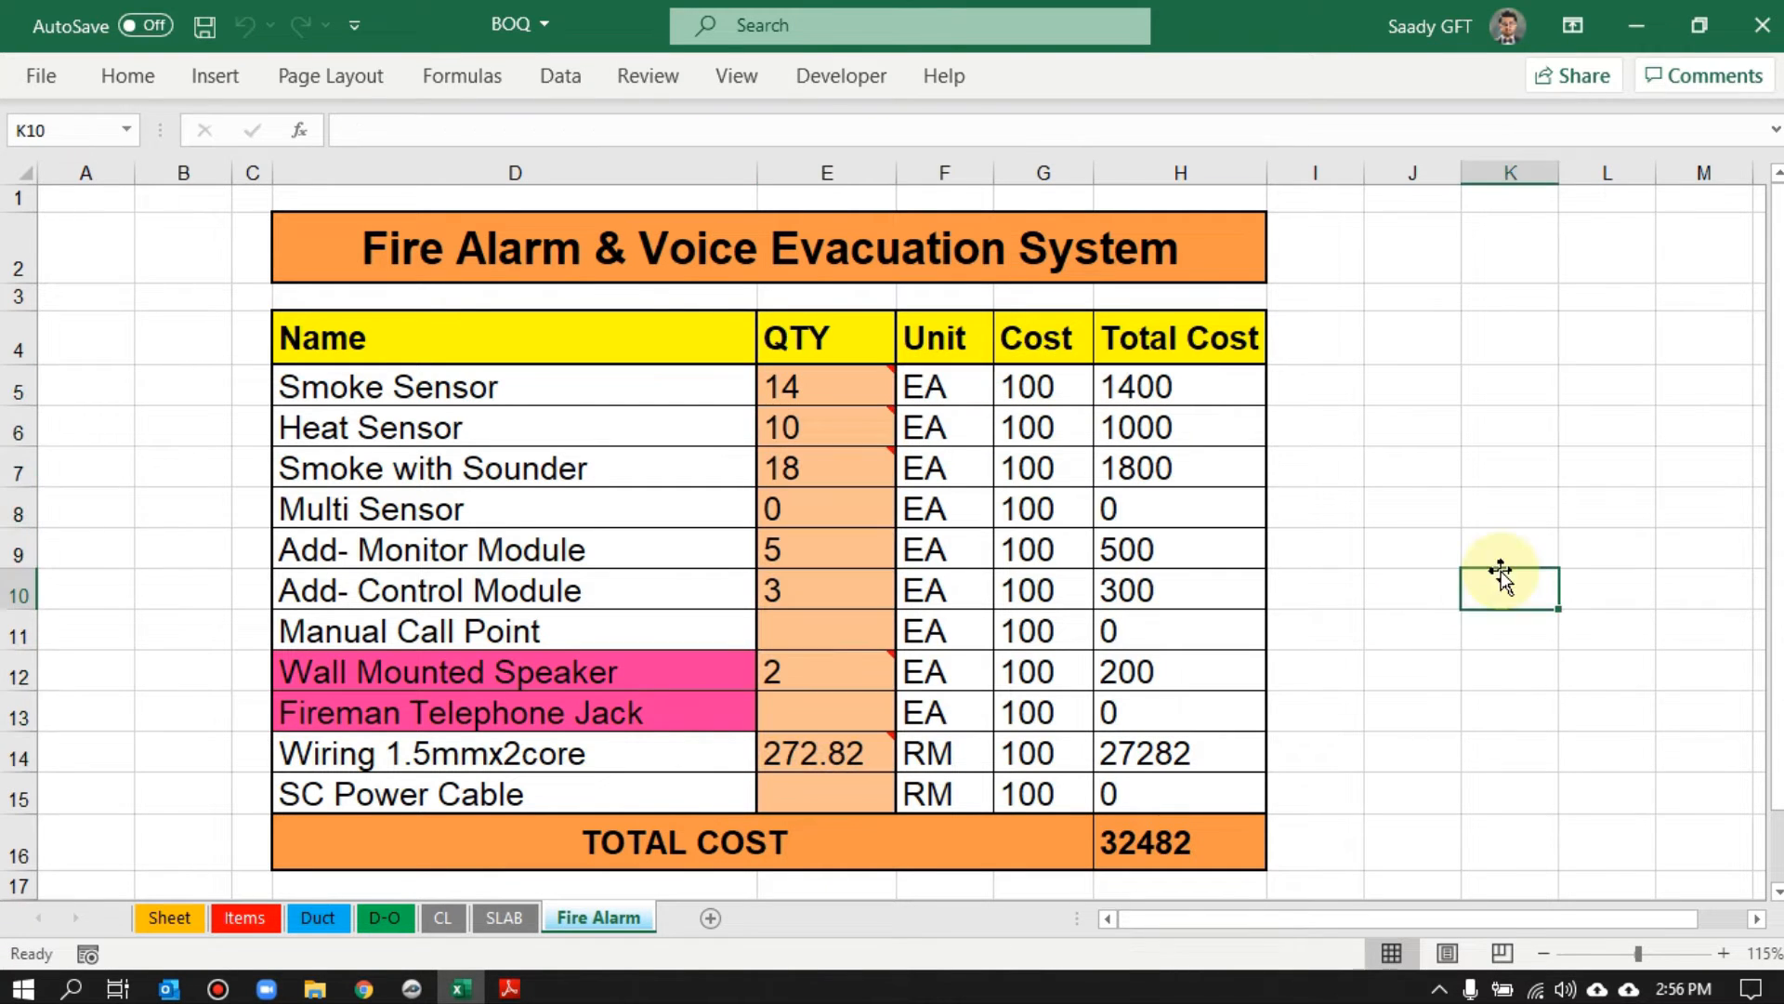
{"action": "left_click_drag", "start_coordinate": [831, 398], "coordinate": [843, 791]}
{"action": "left_click", "coordinate": [1495, 599]}
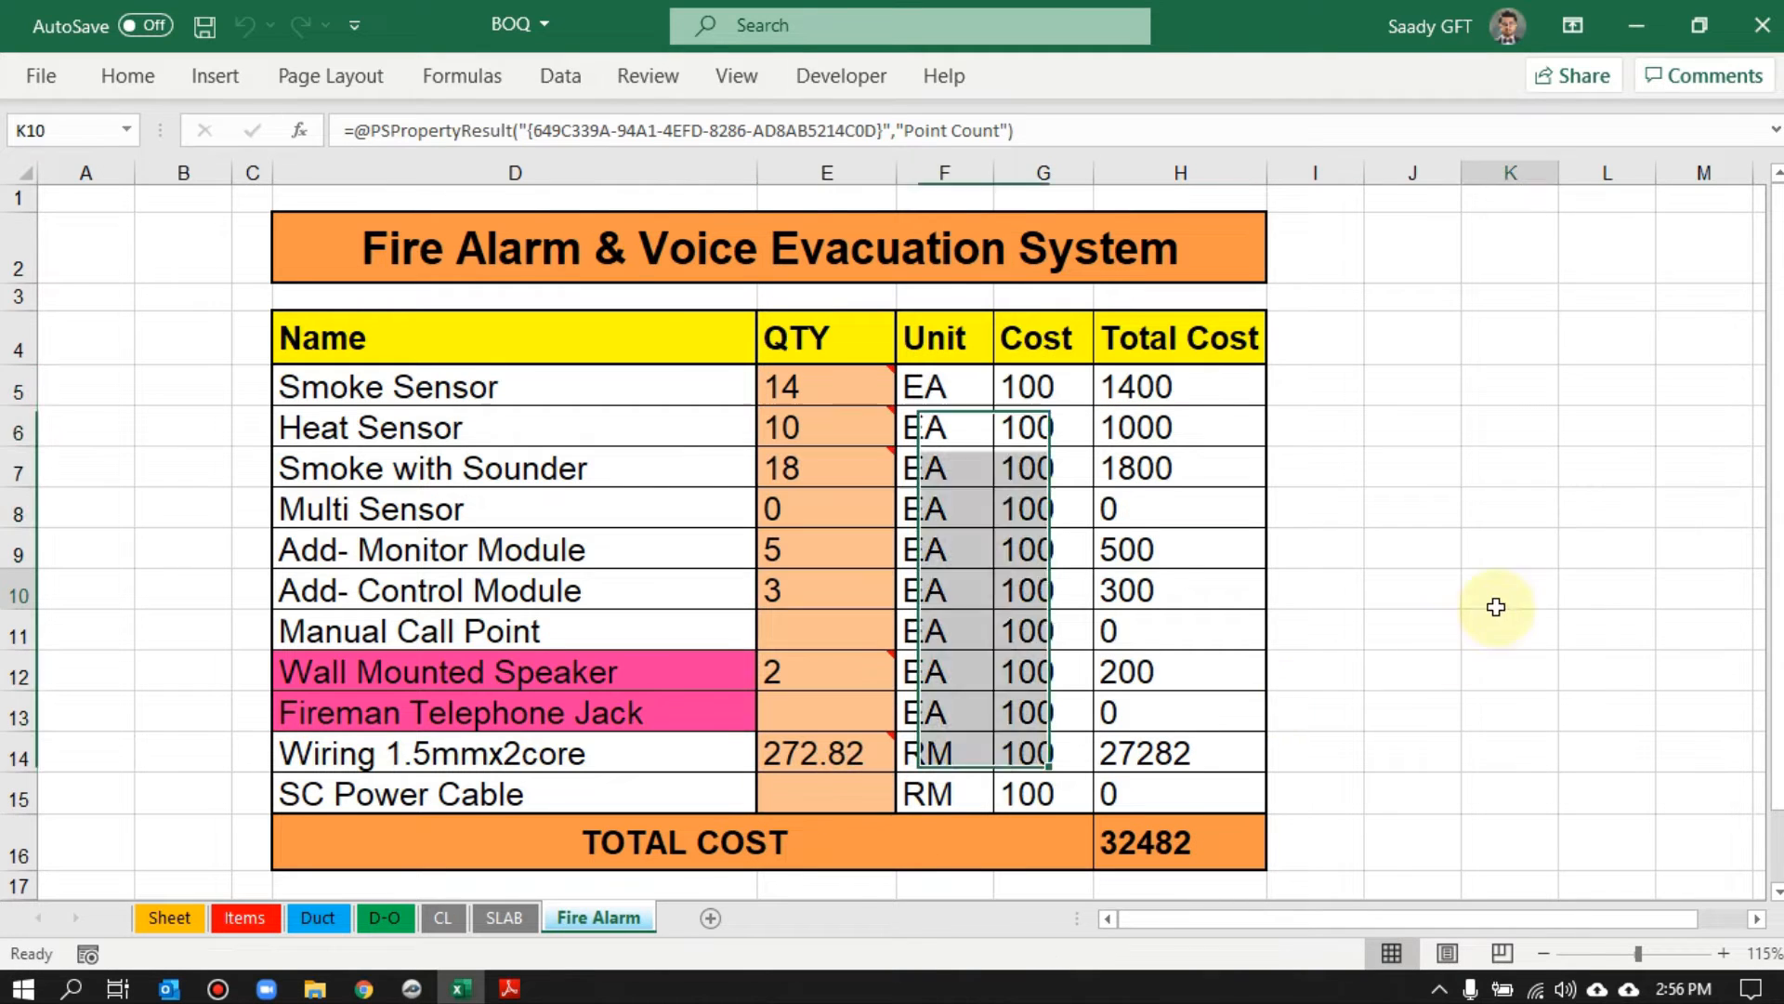
{"action": "mouse_move", "coordinate": [853, 382]}
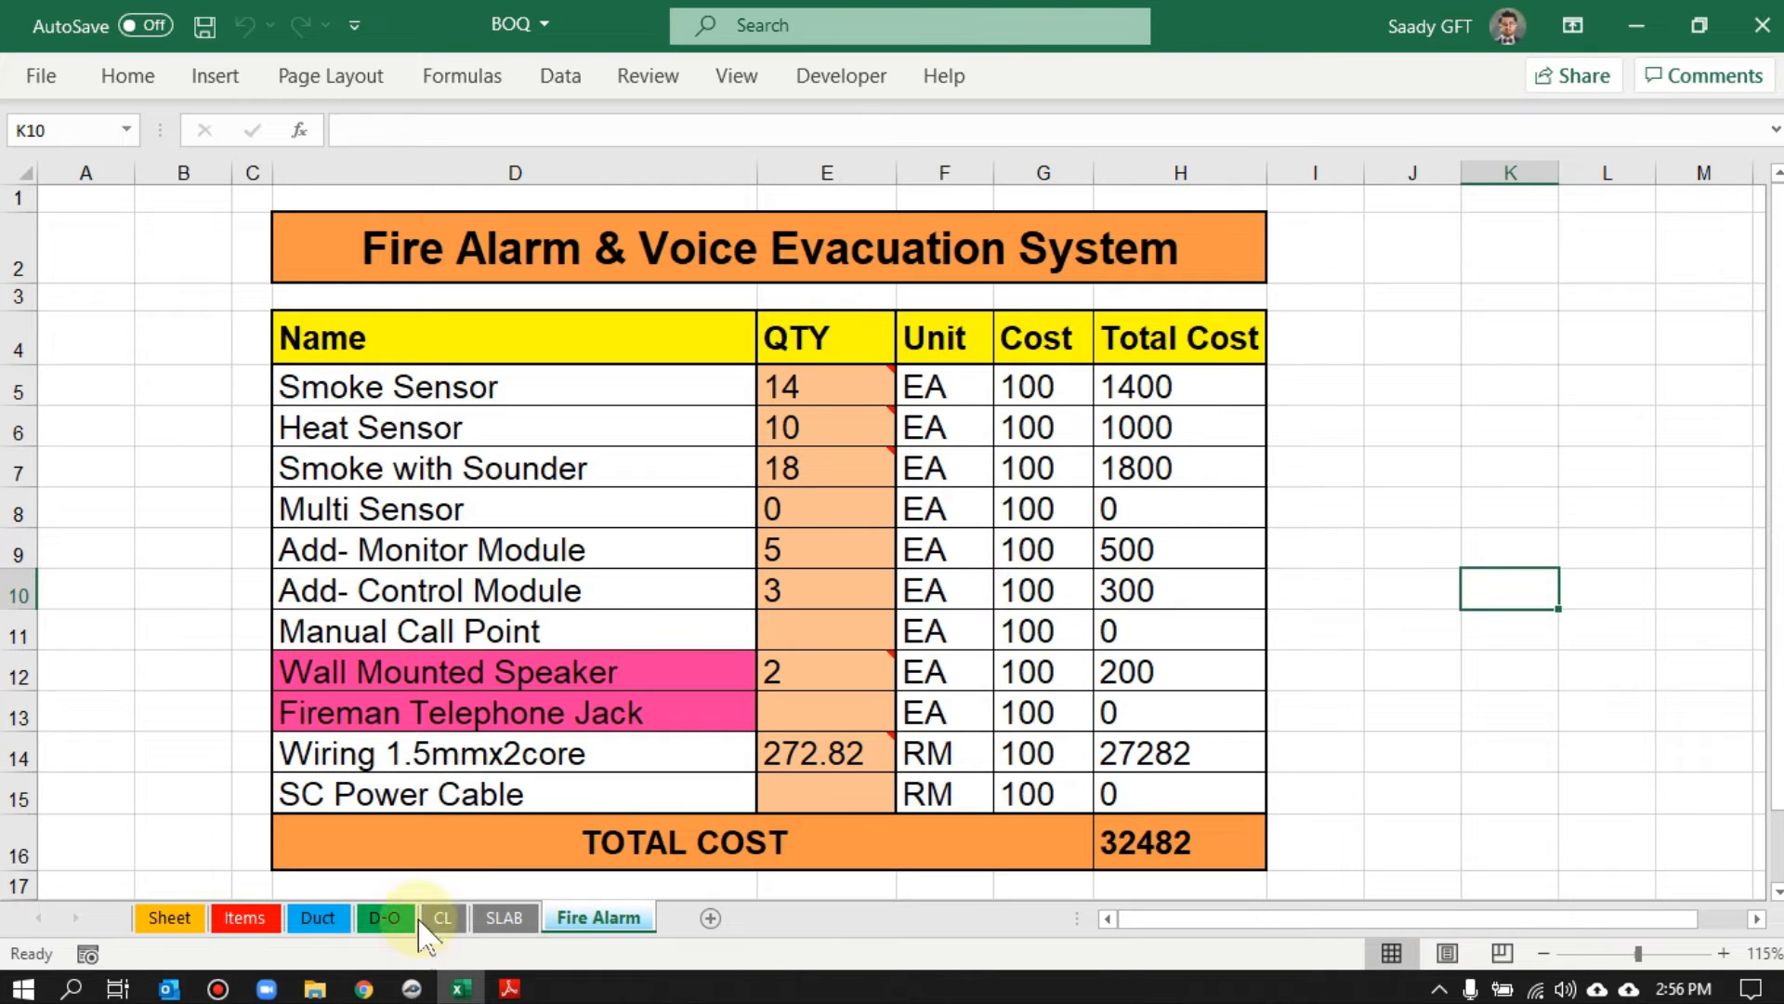
Switch to PlanSwift and export all digitizer items from all pages to Excel
{"action": "left_click", "coordinate": [412, 987]}
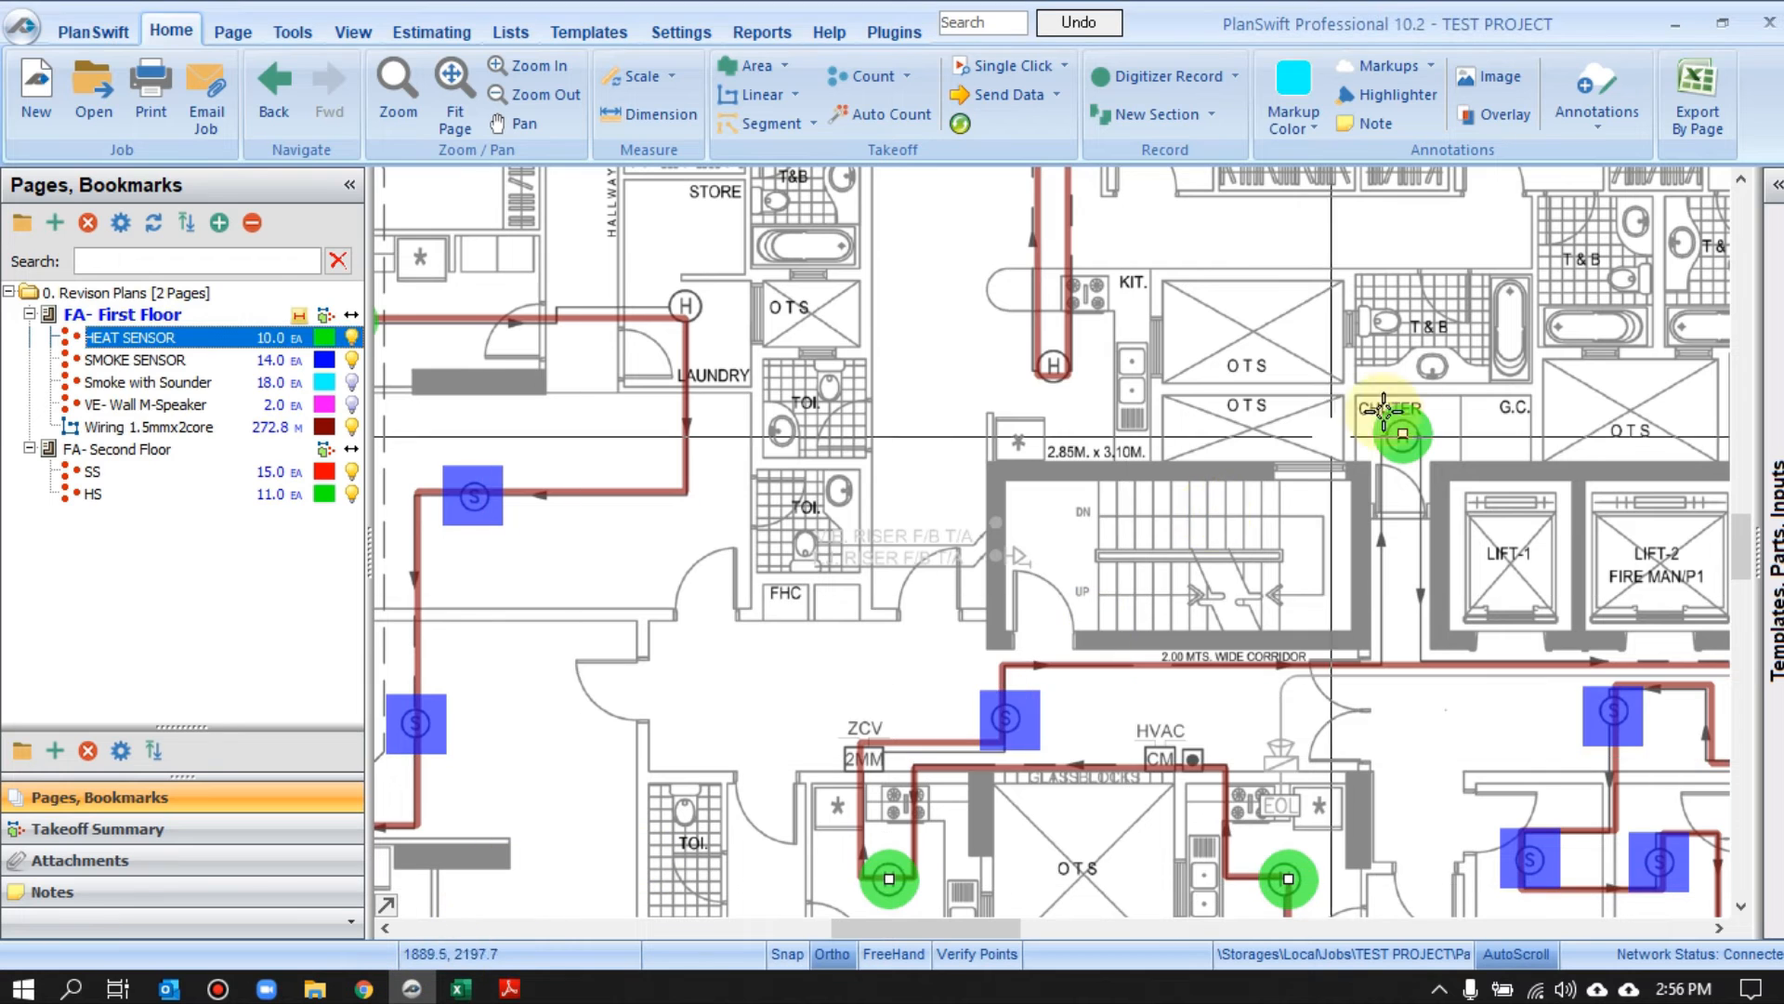
{"action": "left_click", "coordinate": [1700, 121]}
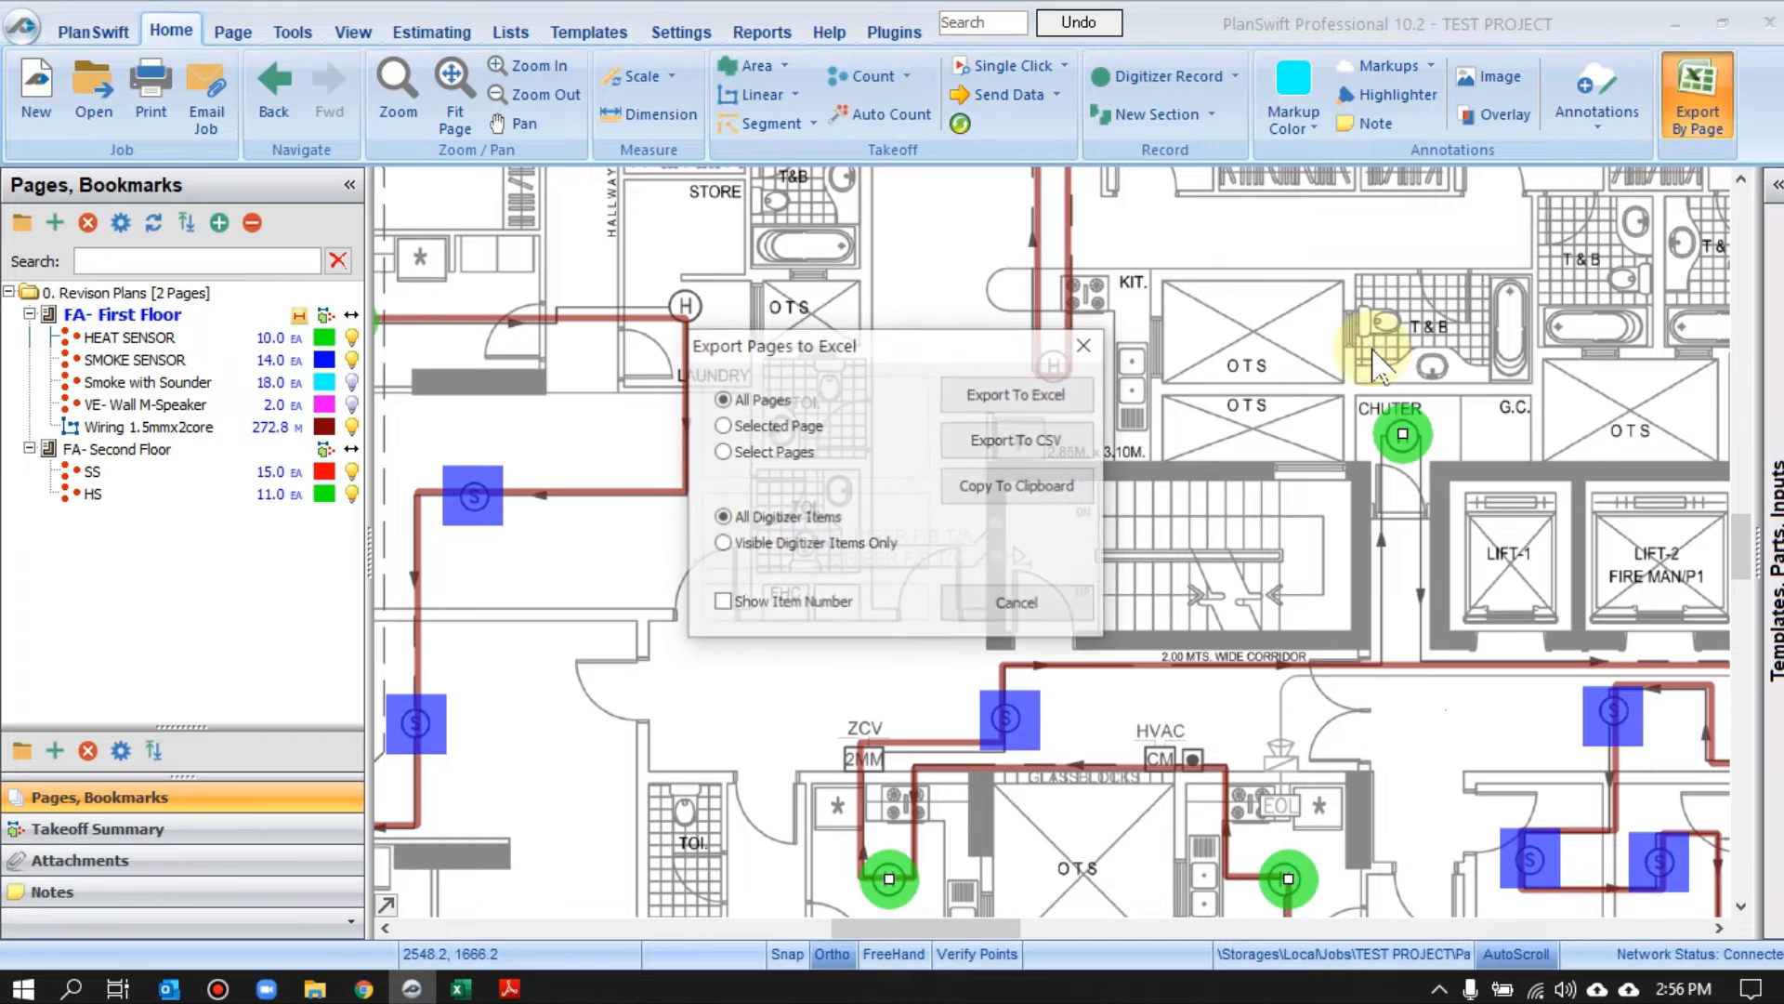
{"action": "left_click", "coordinate": [1017, 400]}
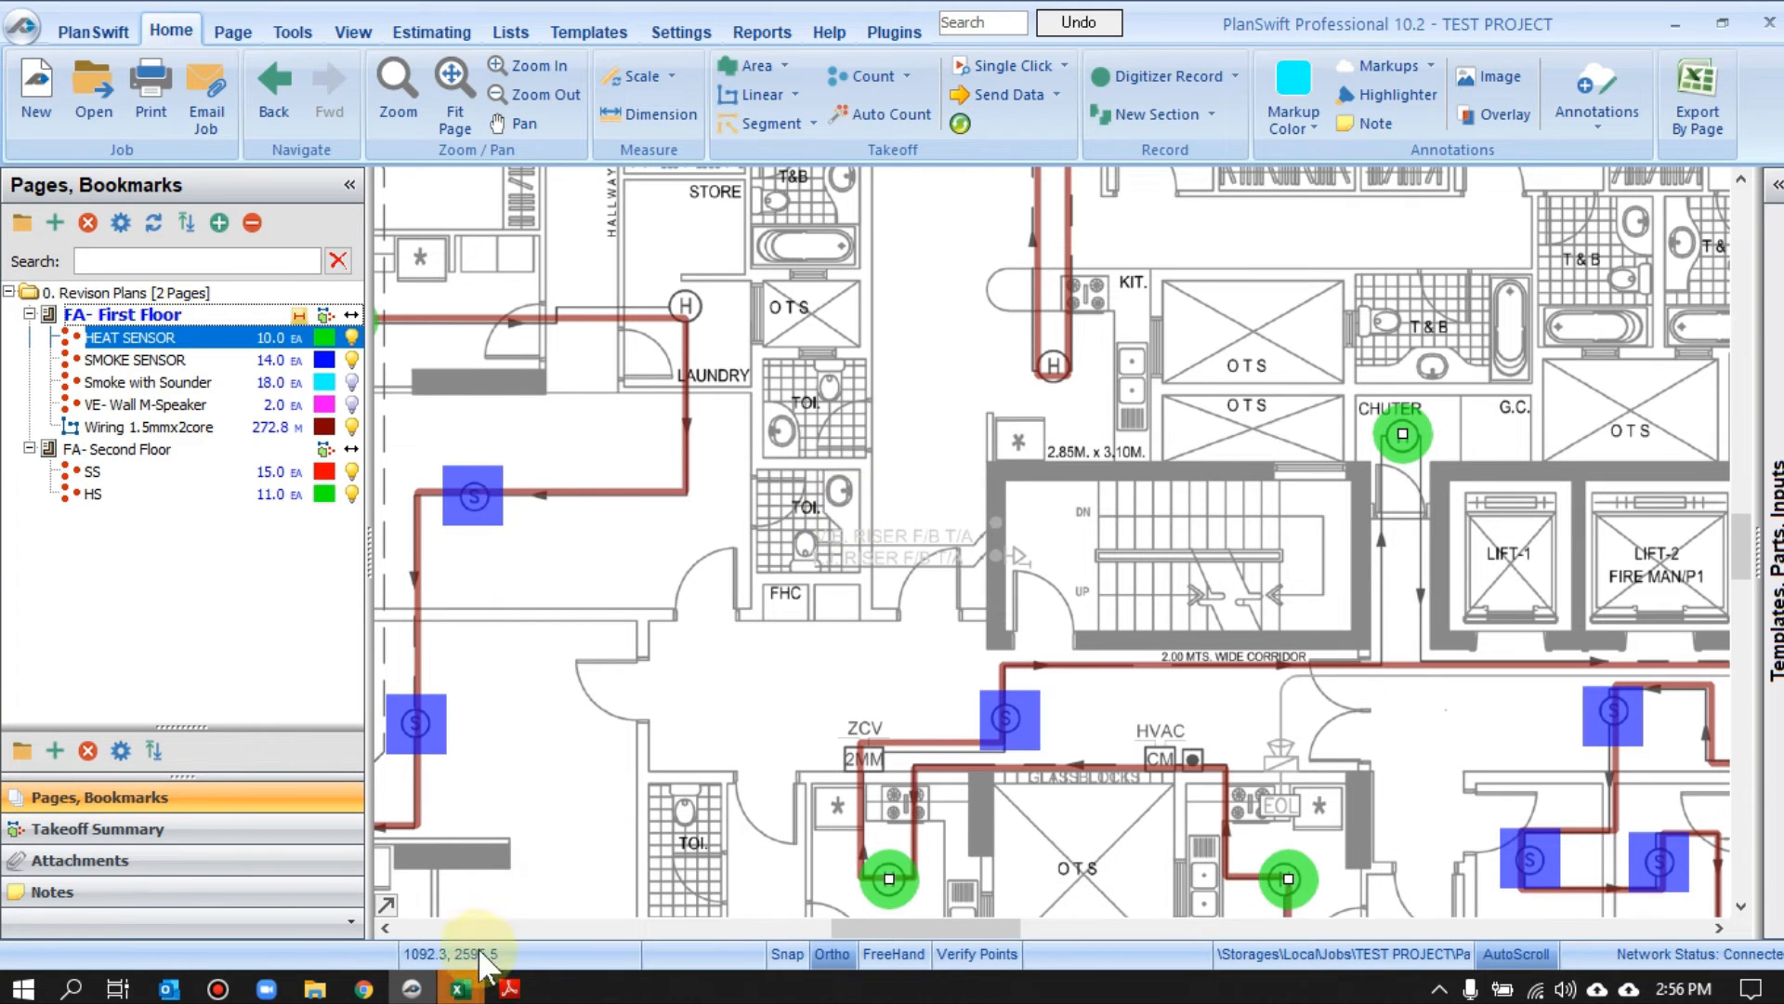
Open the exported workbook in Excel, enlarge it, and review the FA- First Floor rows of the takeoff list
{"action": "mouse_move", "coordinate": [470, 976]}
{"action": "left_click", "coordinate": [578, 915]}
{"action": "left_click", "coordinate": [1266, 308]}
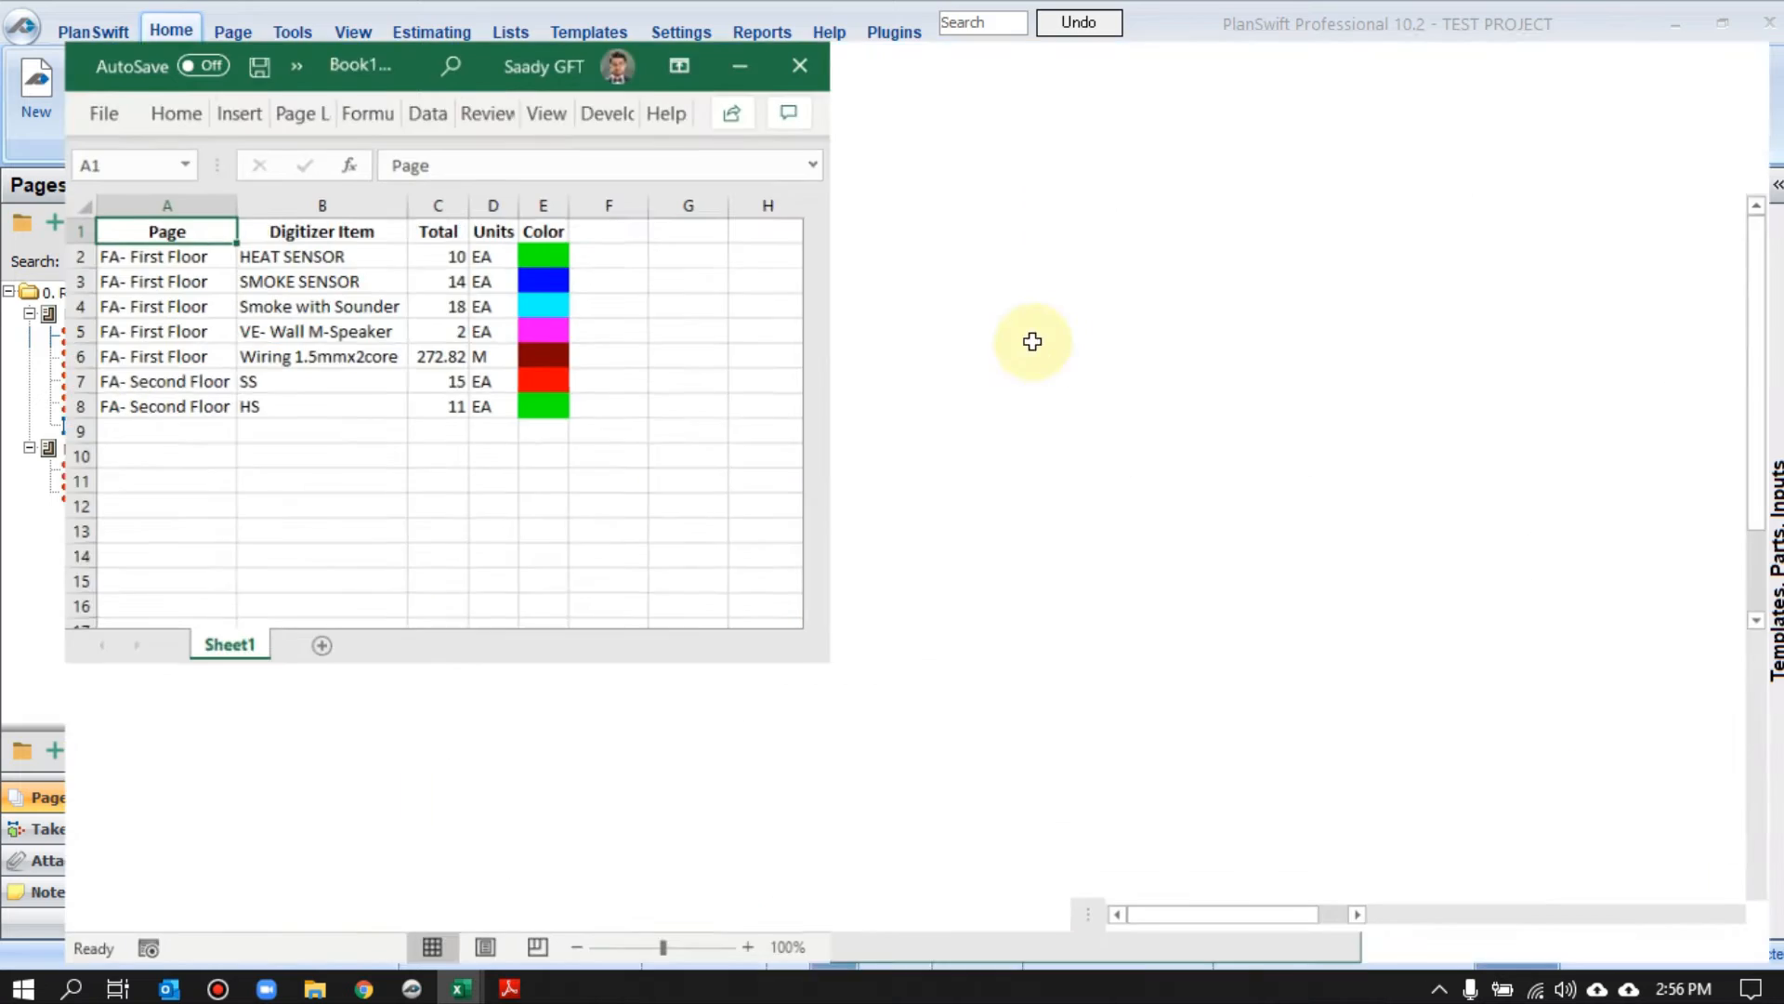
{"action": "scroll", "coordinate": [139, 282], "scroll_direction": "up", "scroll_amount": 5}
{"action": "left_click_drag", "start_coordinate": [310, 183], "coordinate": [472, 187]}
{"action": "left_click_drag", "start_coordinate": [311, 279], "coordinate": [363, 445]}
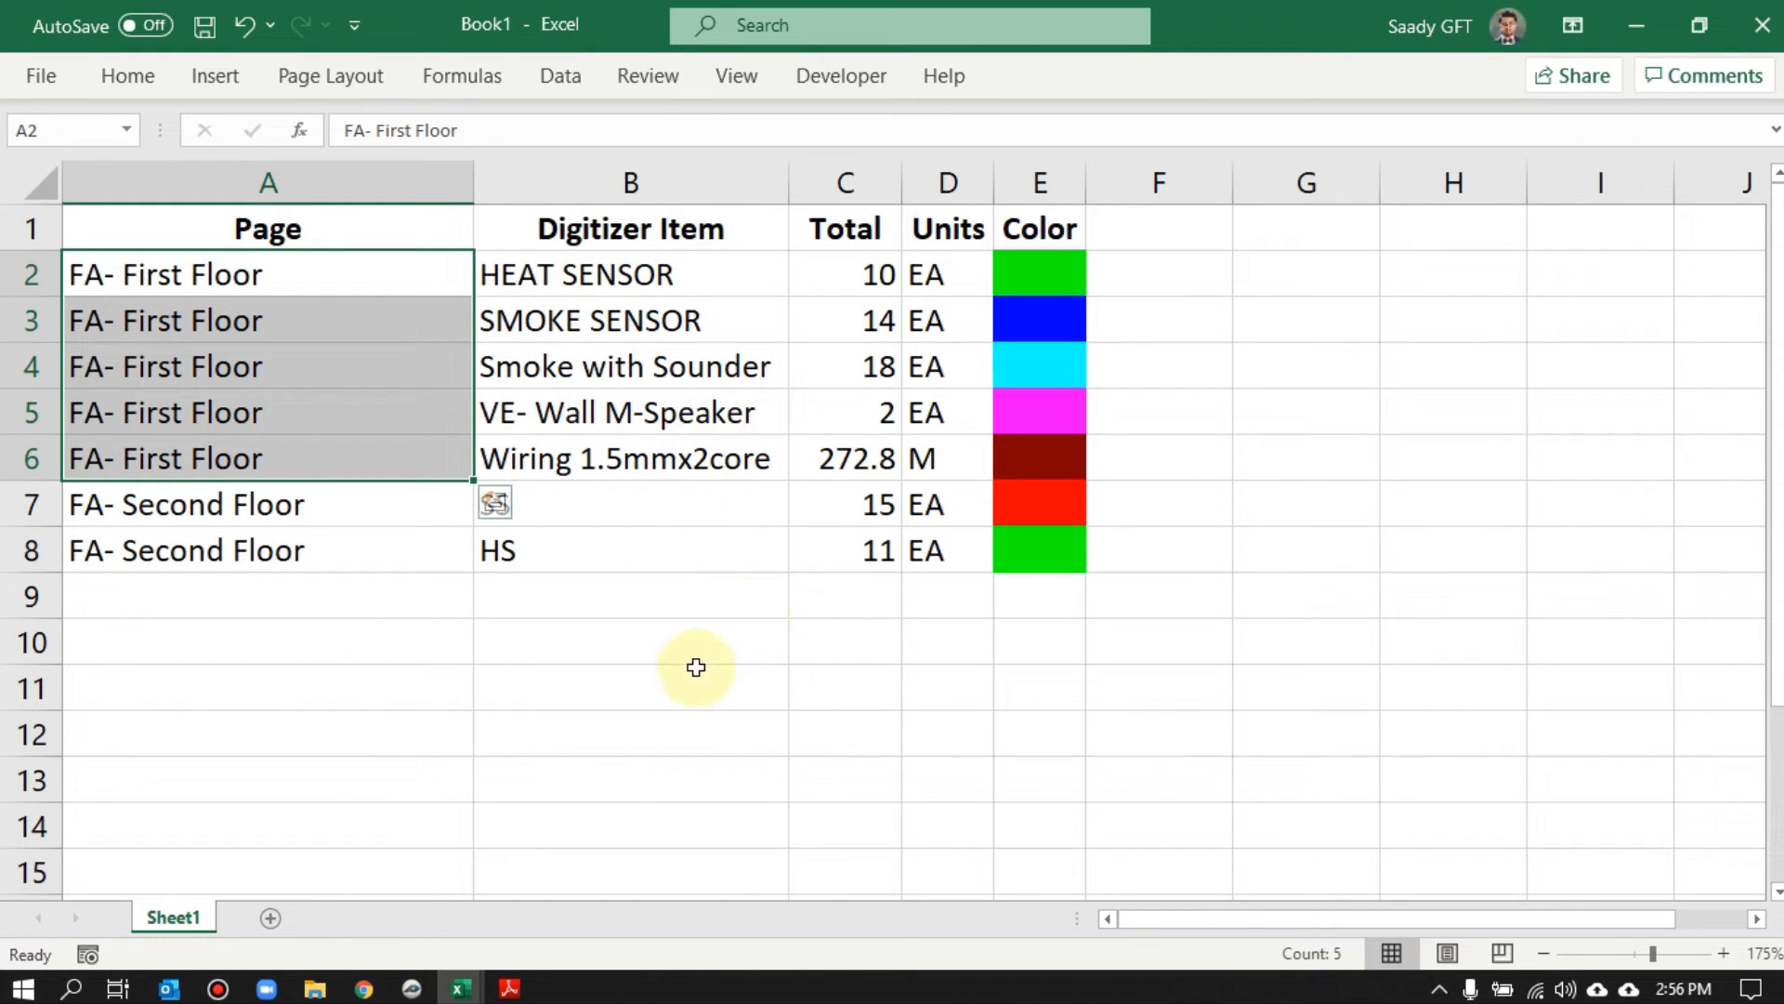
Switch to the BOQ workbook and check the linked item note on the Smoke Sensor quantity
{"action": "mouse_move", "coordinate": [432, 990]}
{"action": "left_click", "coordinate": [409, 855]}
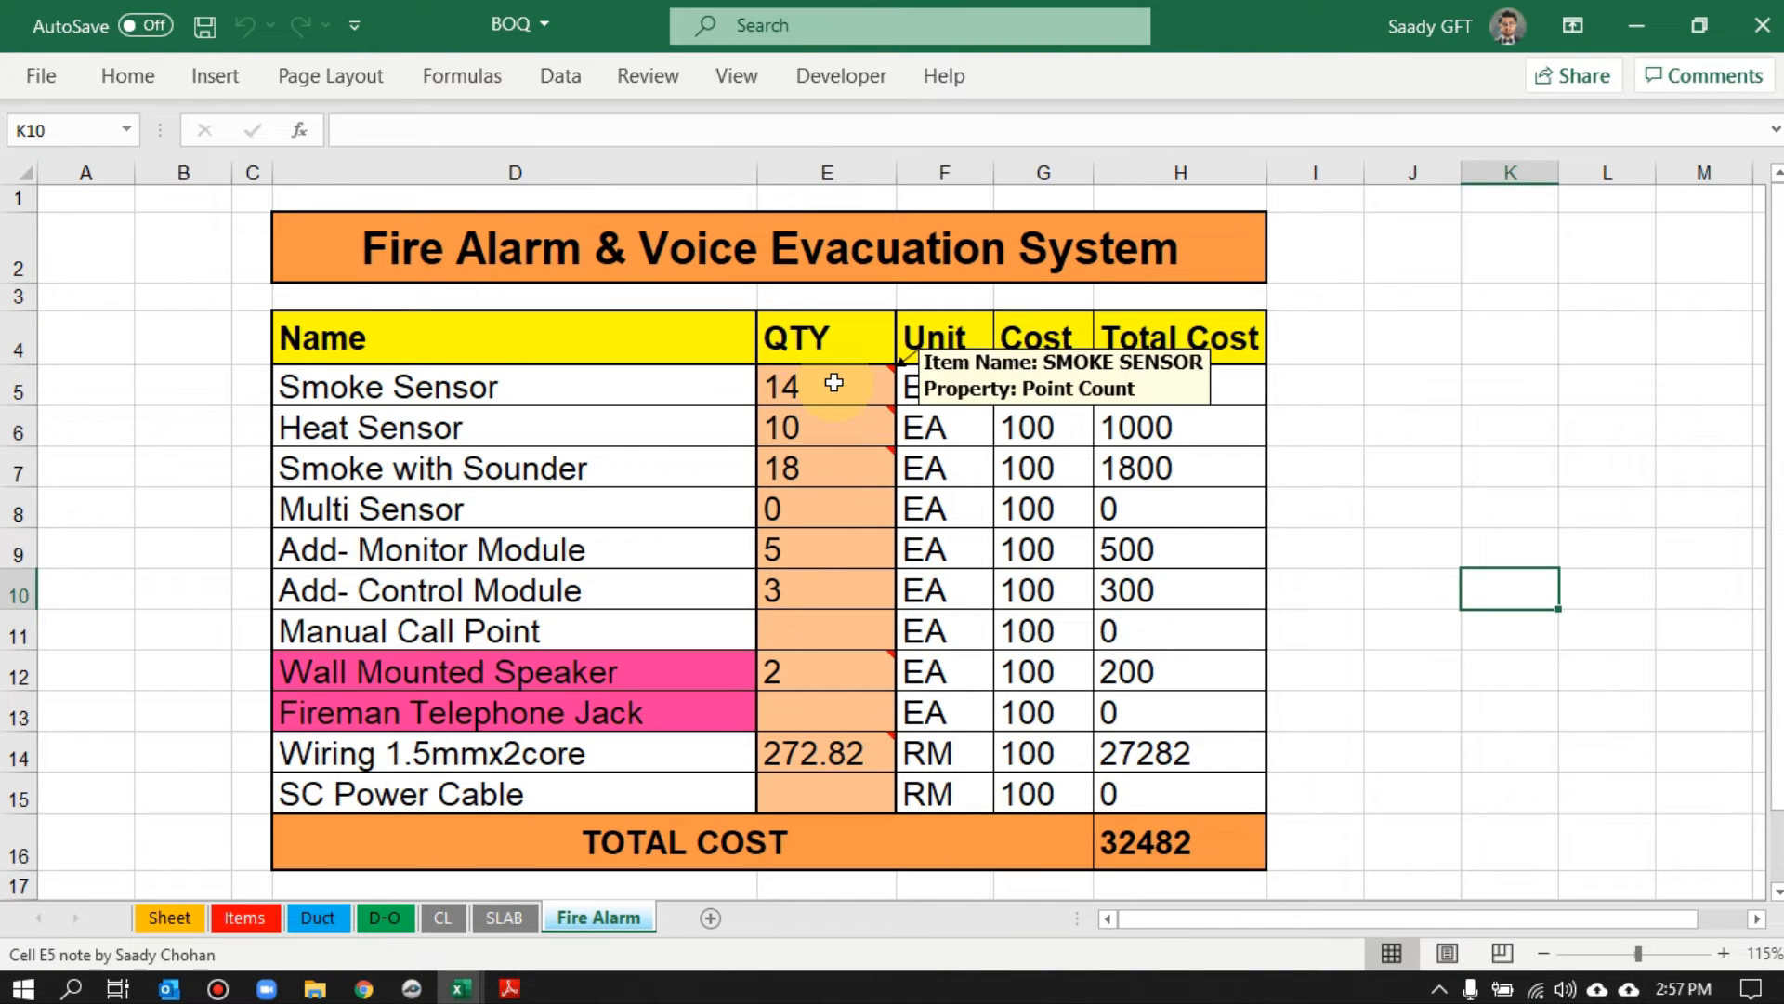
{"action": "right_click", "coordinate": [1291, 536]}
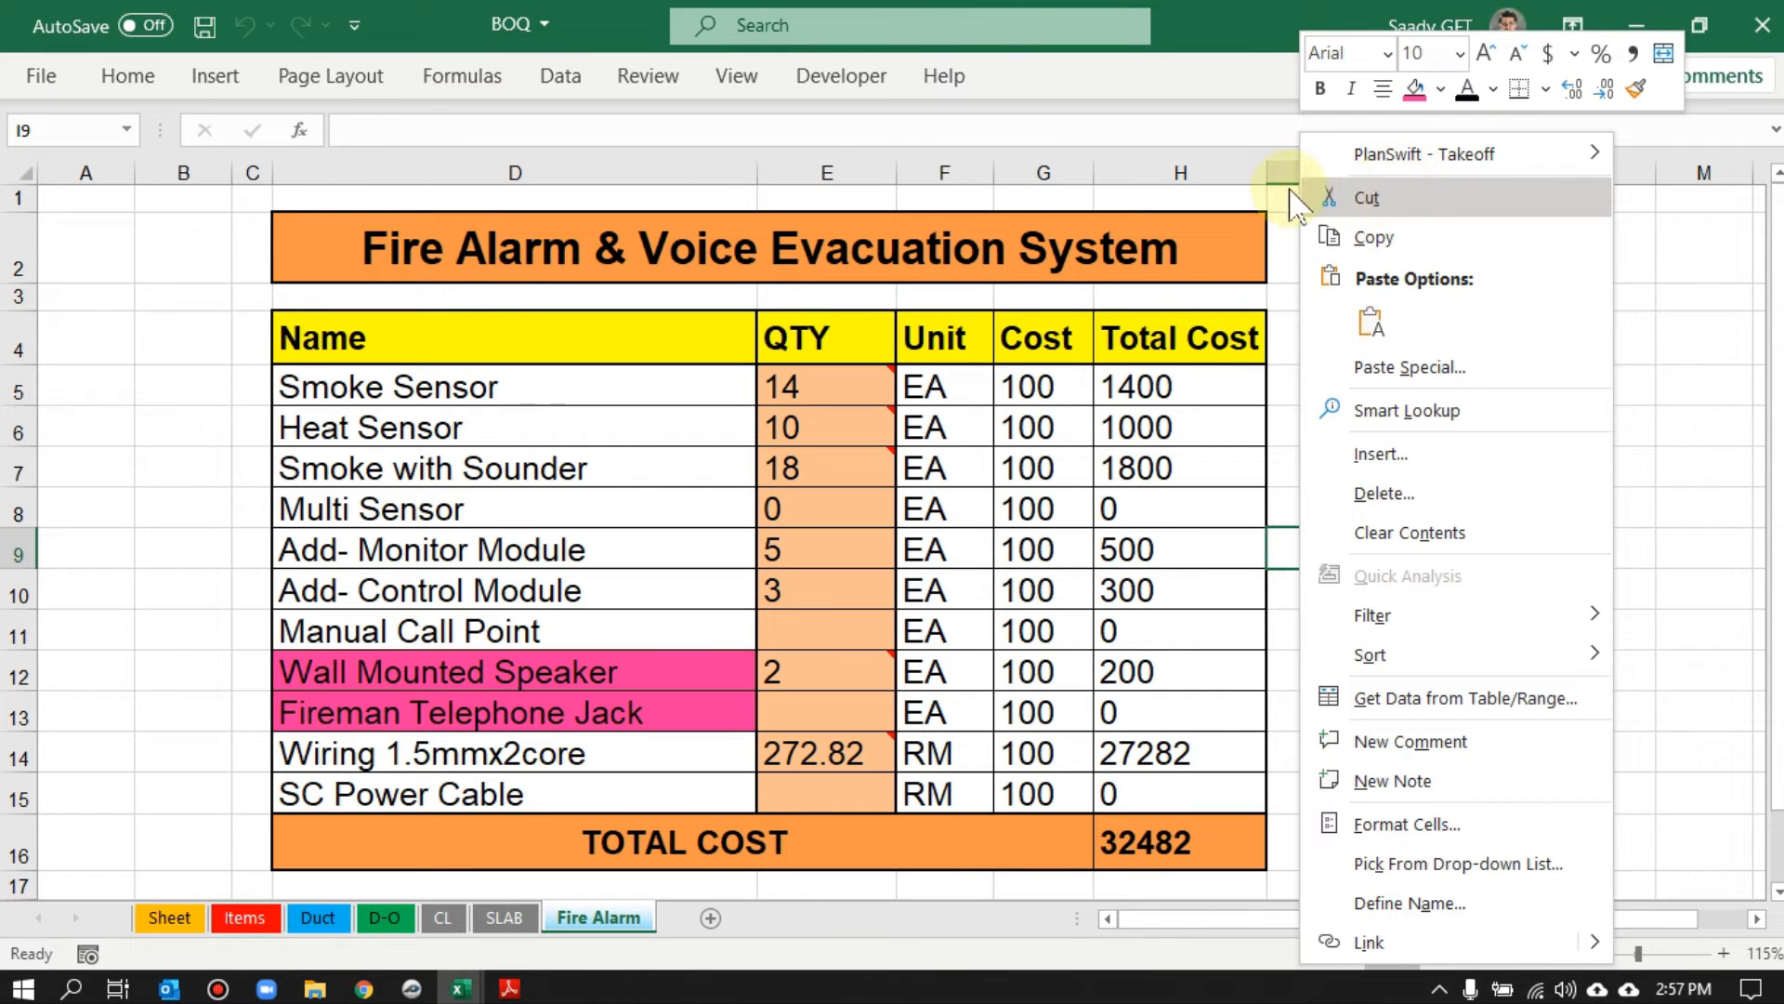
{"action": "key", "text": "Escape"}
Switch to PlanSwift, review the item quantities in the default estimating layout, and return to the floor plan
{"action": "left_click", "coordinate": [412, 988]}
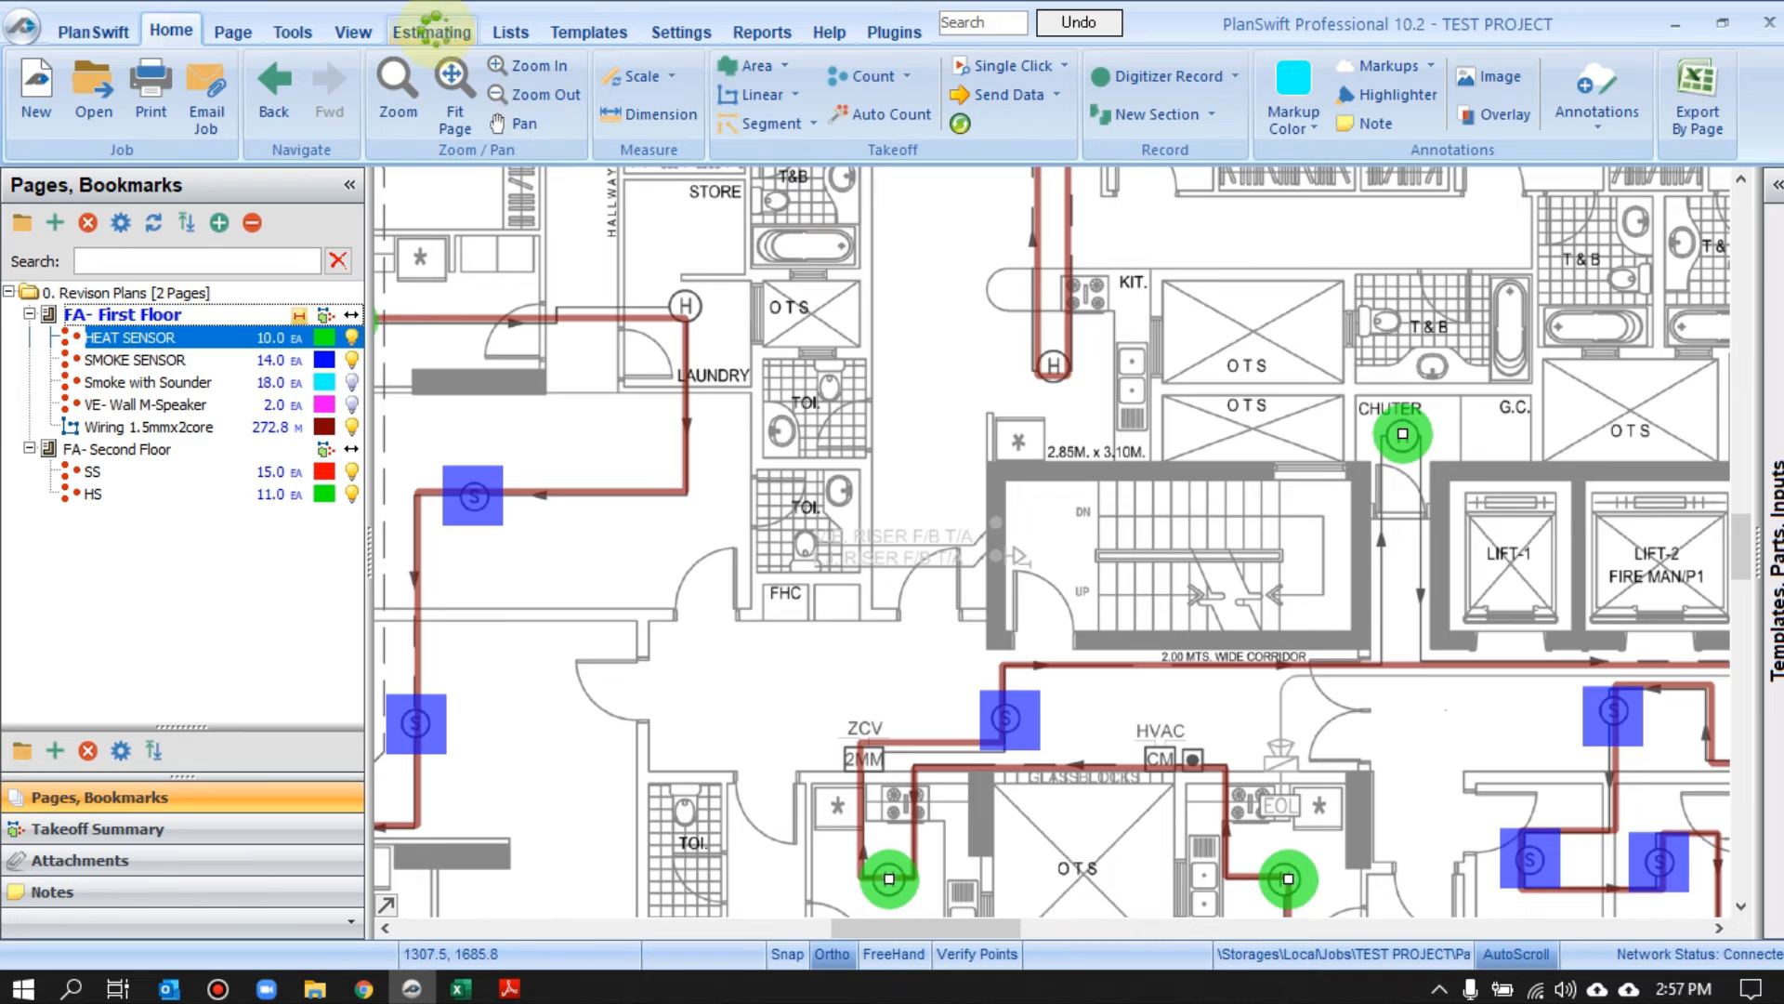
{"action": "left_click", "coordinate": [430, 22]}
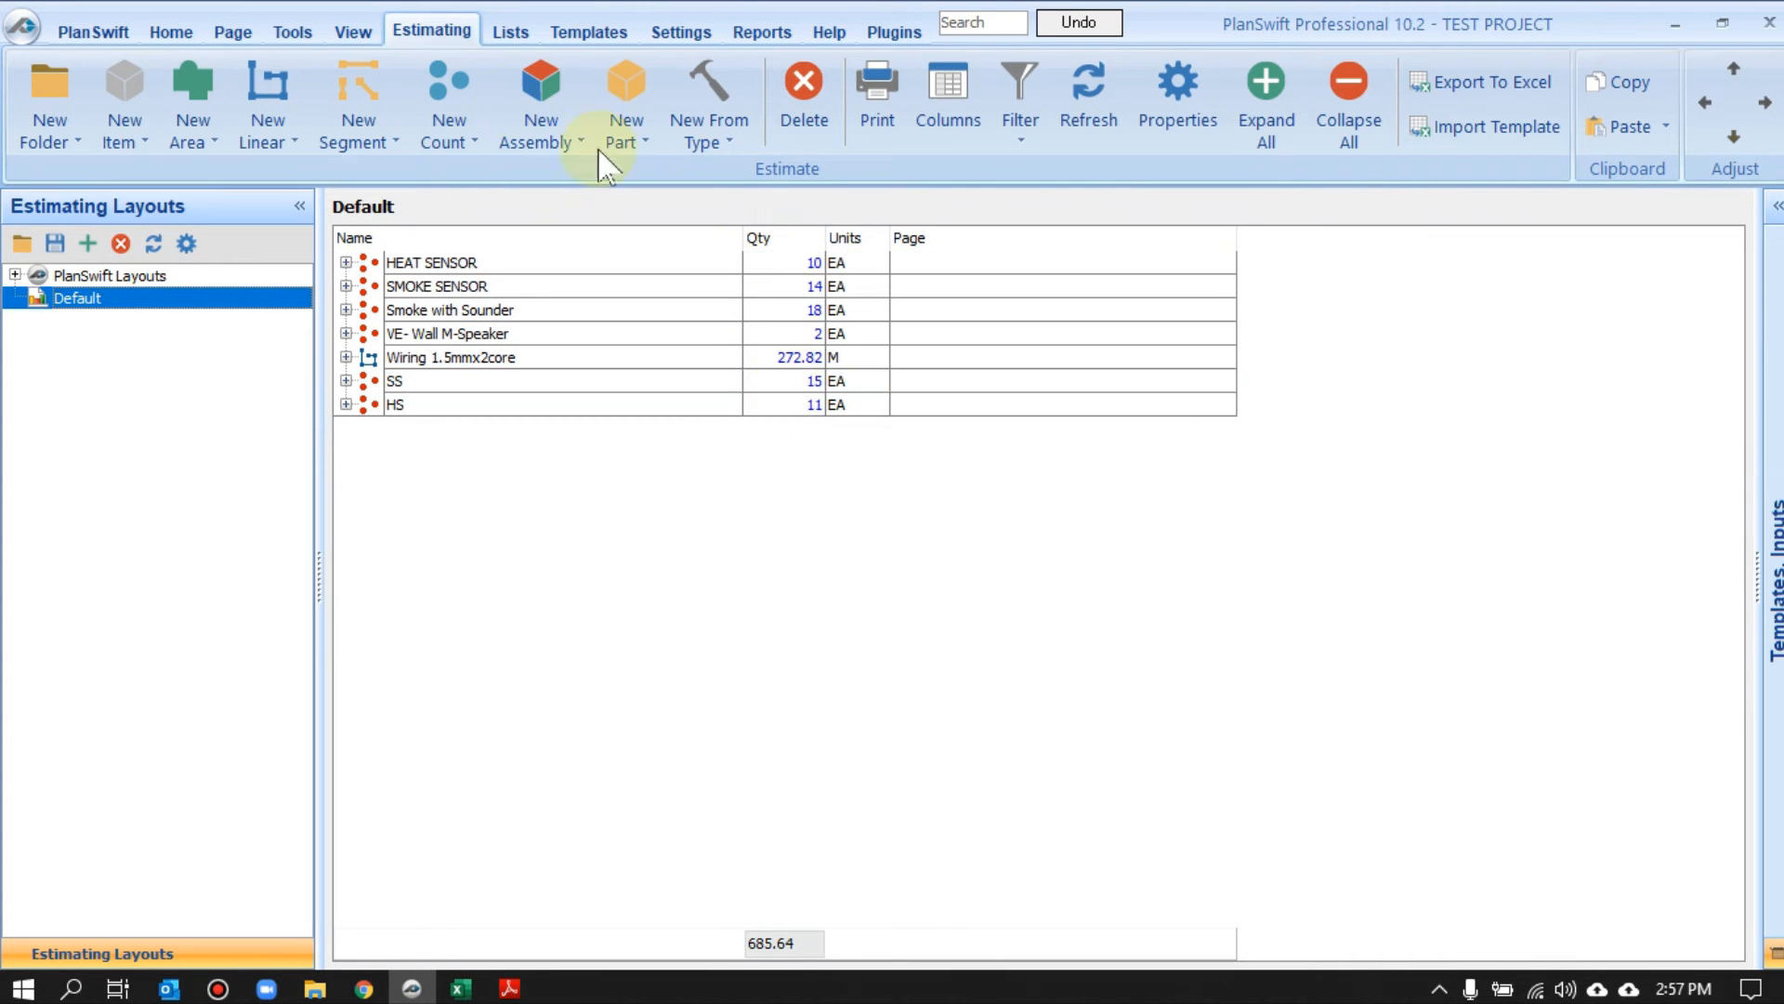
{"action": "left_click", "coordinate": [171, 31]}
Deselect the heat sensor count, open the FA- Second Floor page, and hide its SS and HS counts
{"action": "scroll", "coordinate": [735, 359], "scroll_direction": "down", "scroll_amount": 2}
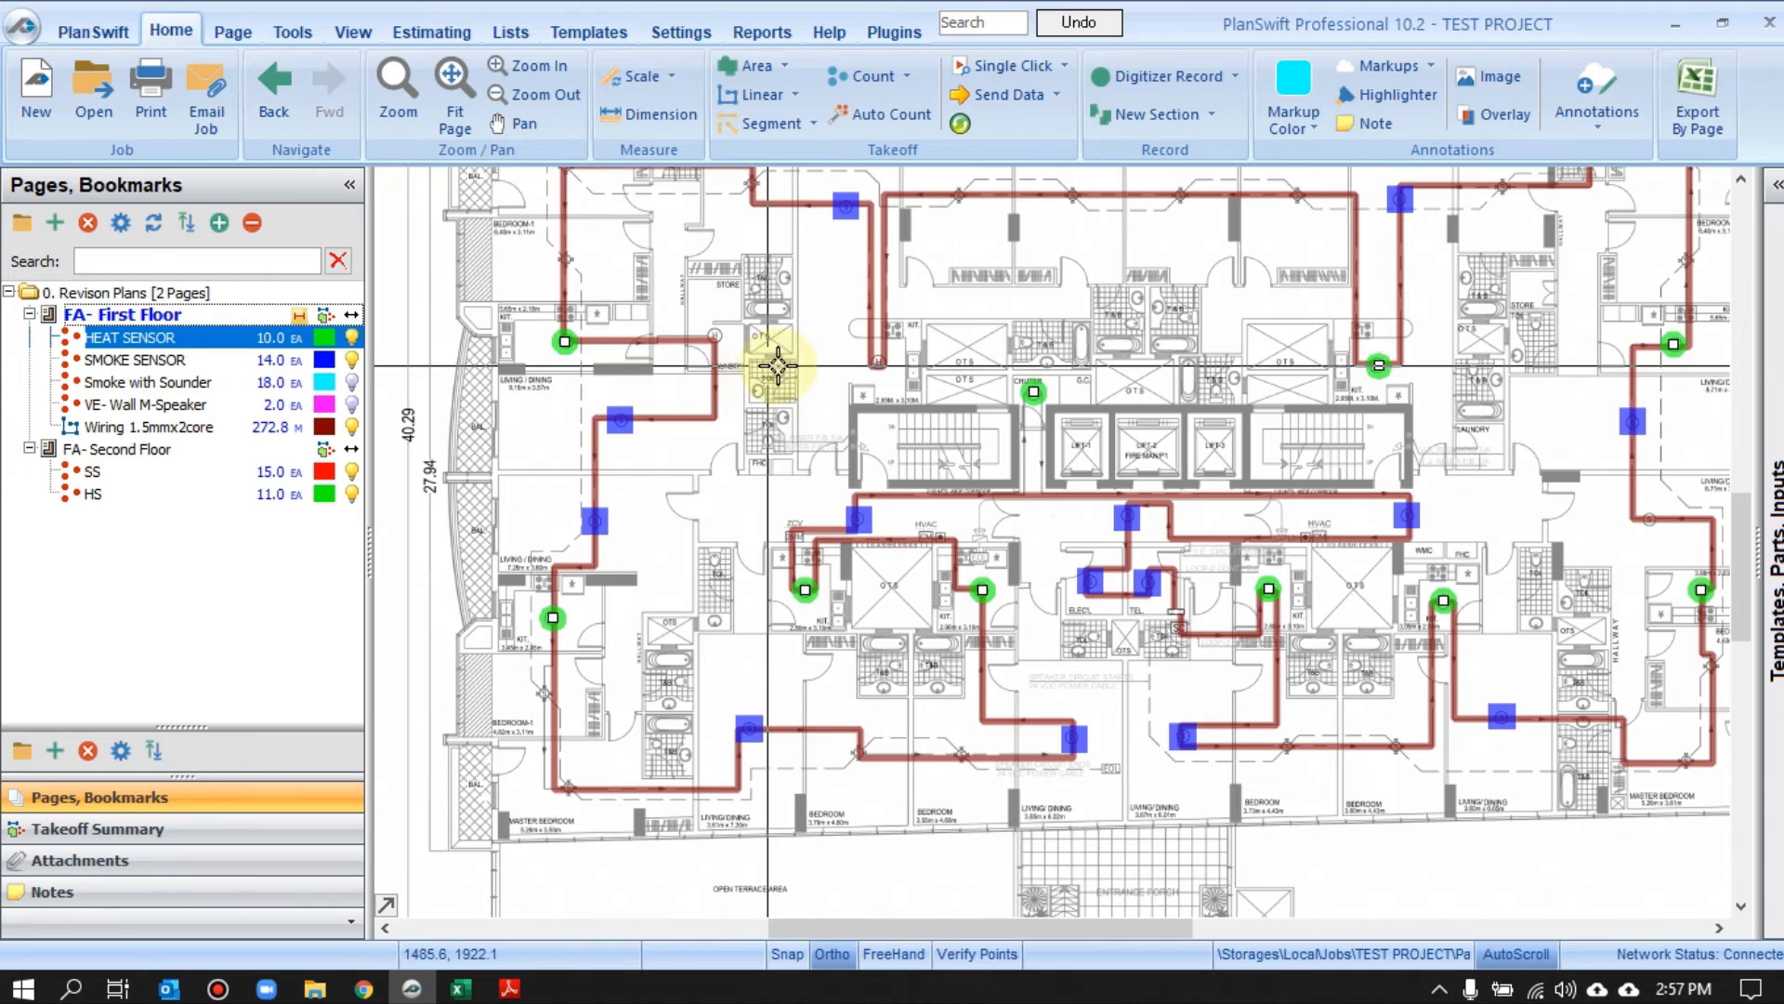
{"action": "key", "text": "Escape"}
{"action": "scroll", "coordinate": [892, 287], "scroll_direction": "down", "scroll_amount": 1}
{"action": "left_click_drag", "start_coordinate": [892, 287], "coordinate": [843, 325]}
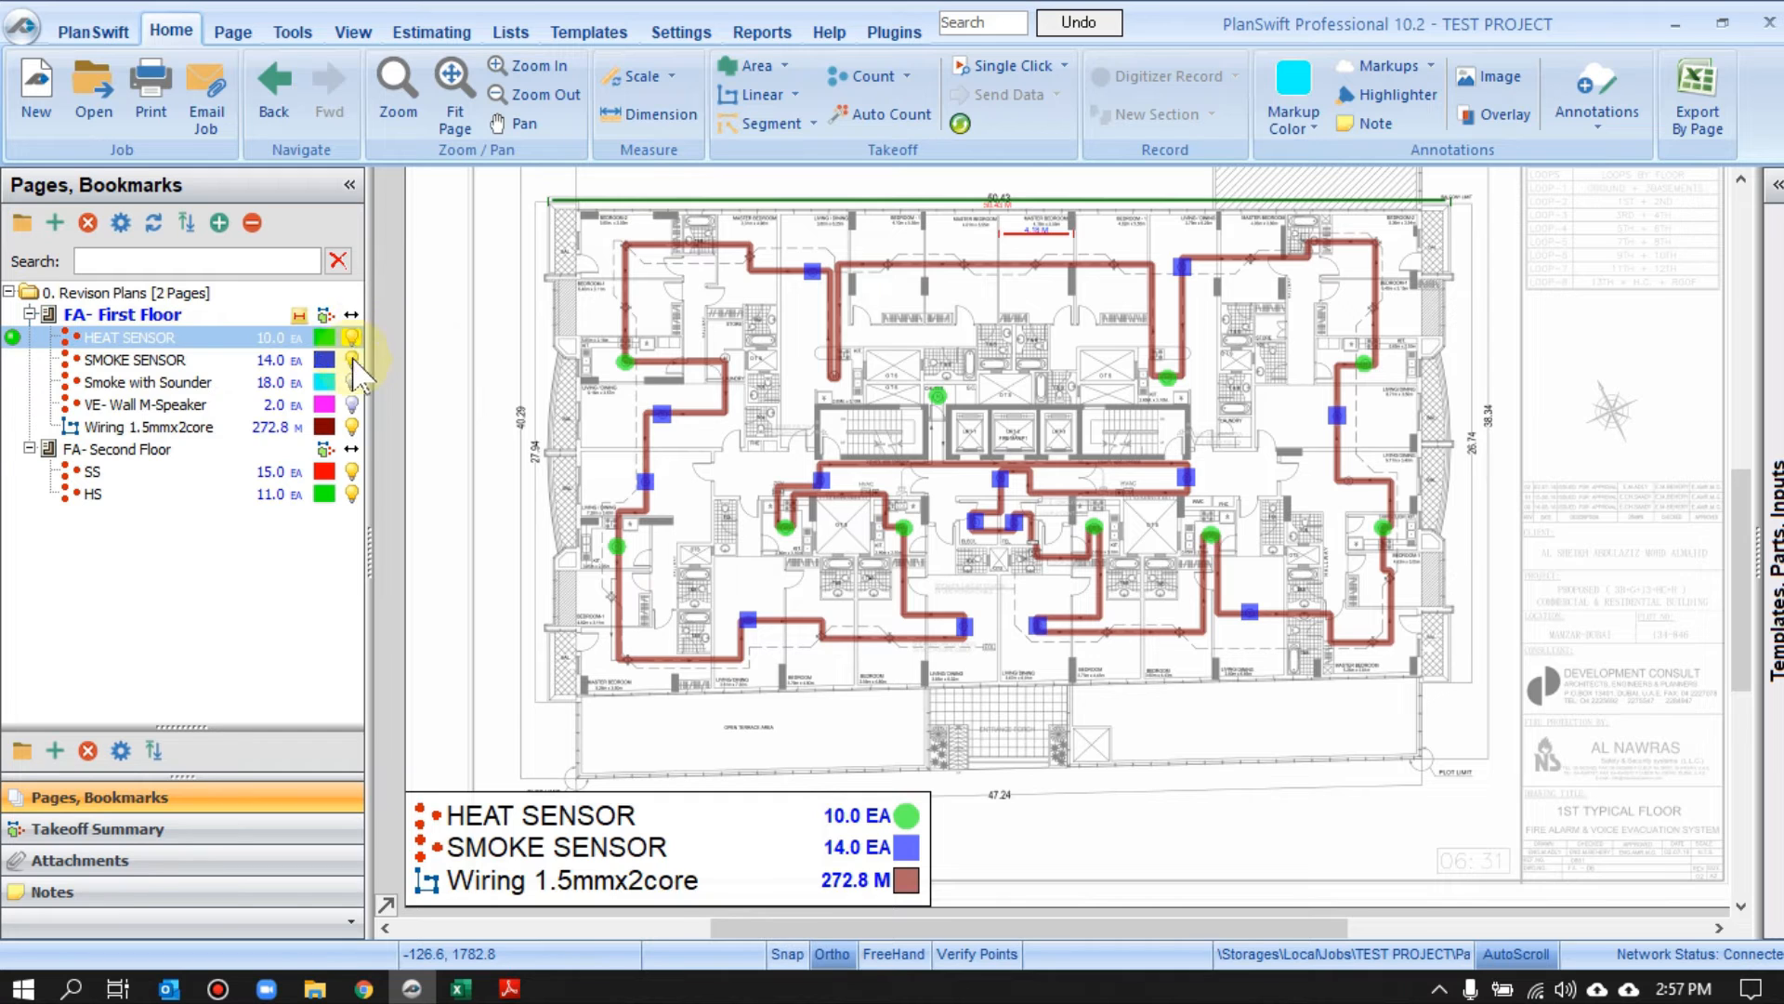
{"action": "left_click", "coordinate": [217, 452]}
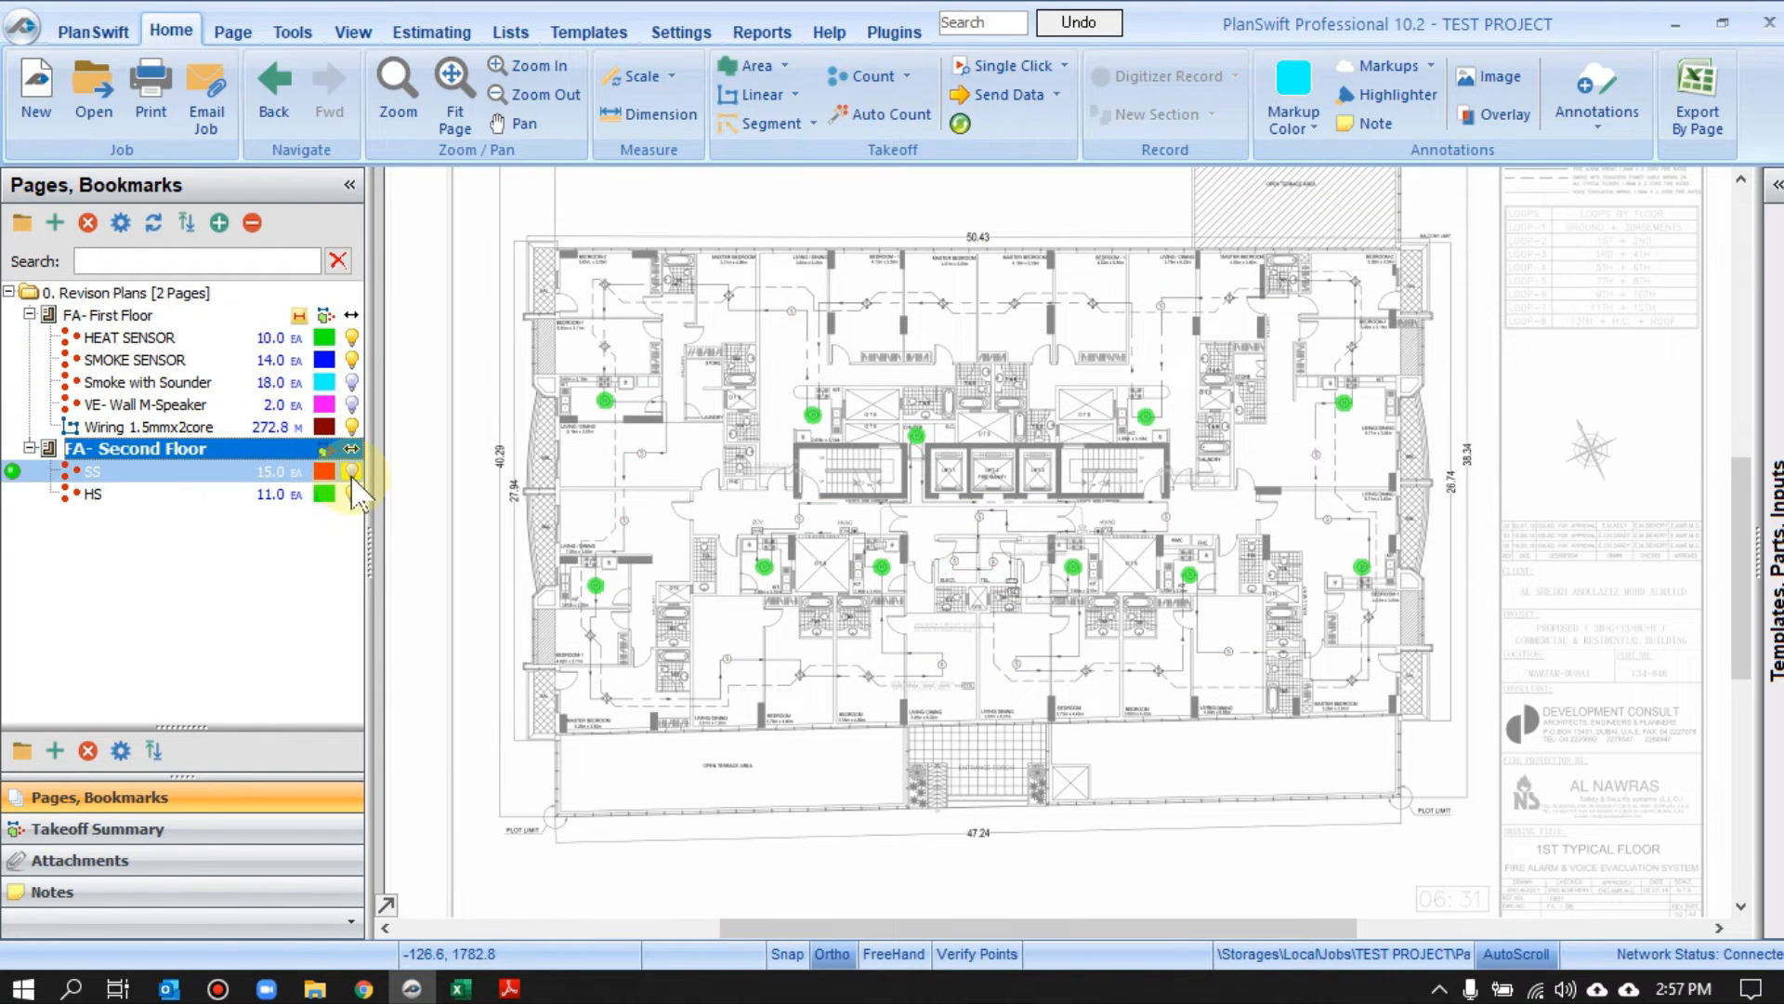
{"action": "left_click", "coordinate": [352, 494]}
{"action": "scroll", "coordinate": [742, 458], "scroll_direction": "up", "scroll_amount": 2}
{"action": "left_click_drag", "start_coordinate": [770, 435], "coordinate": [758, 494]}
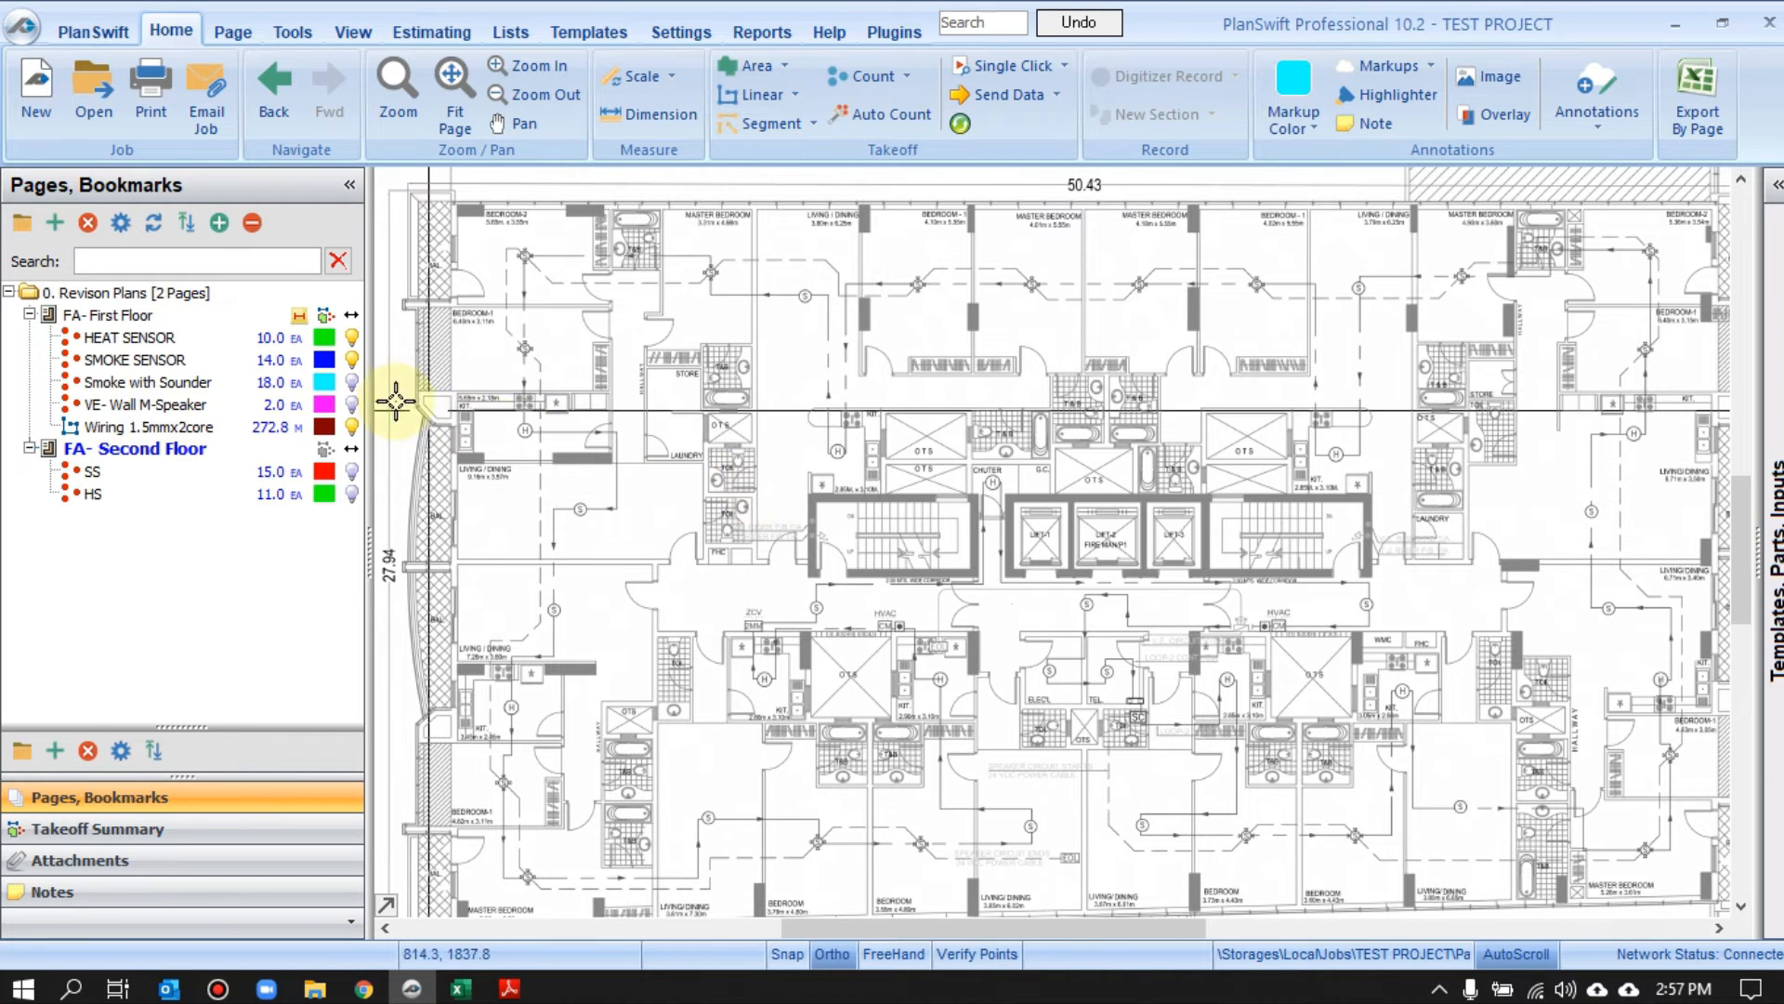
Hide the first floor's Wiring 1.5mmx2core, SMOKE SENSOR and HEAT SENSOR takeoffs, and compare the two floor pages
{"action": "left_click", "coordinate": [352, 428]}
{"action": "left_click", "coordinate": [353, 361]}
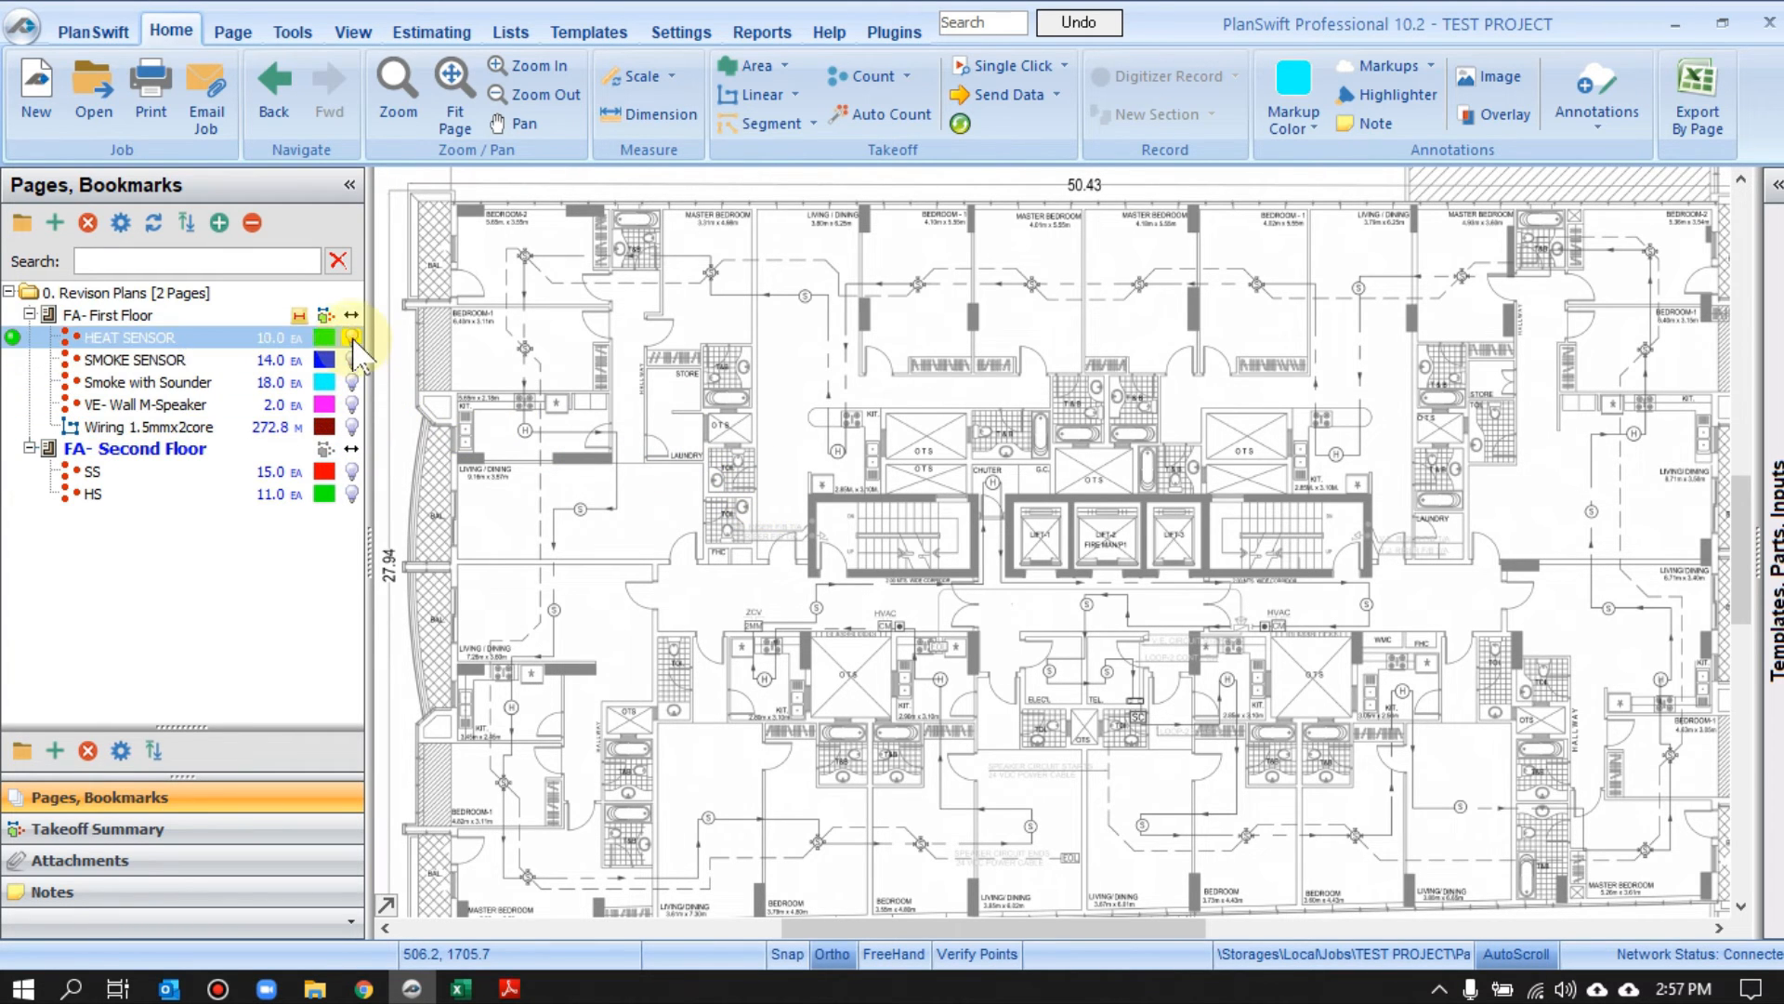
{"action": "left_click", "coordinate": [352, 362]}
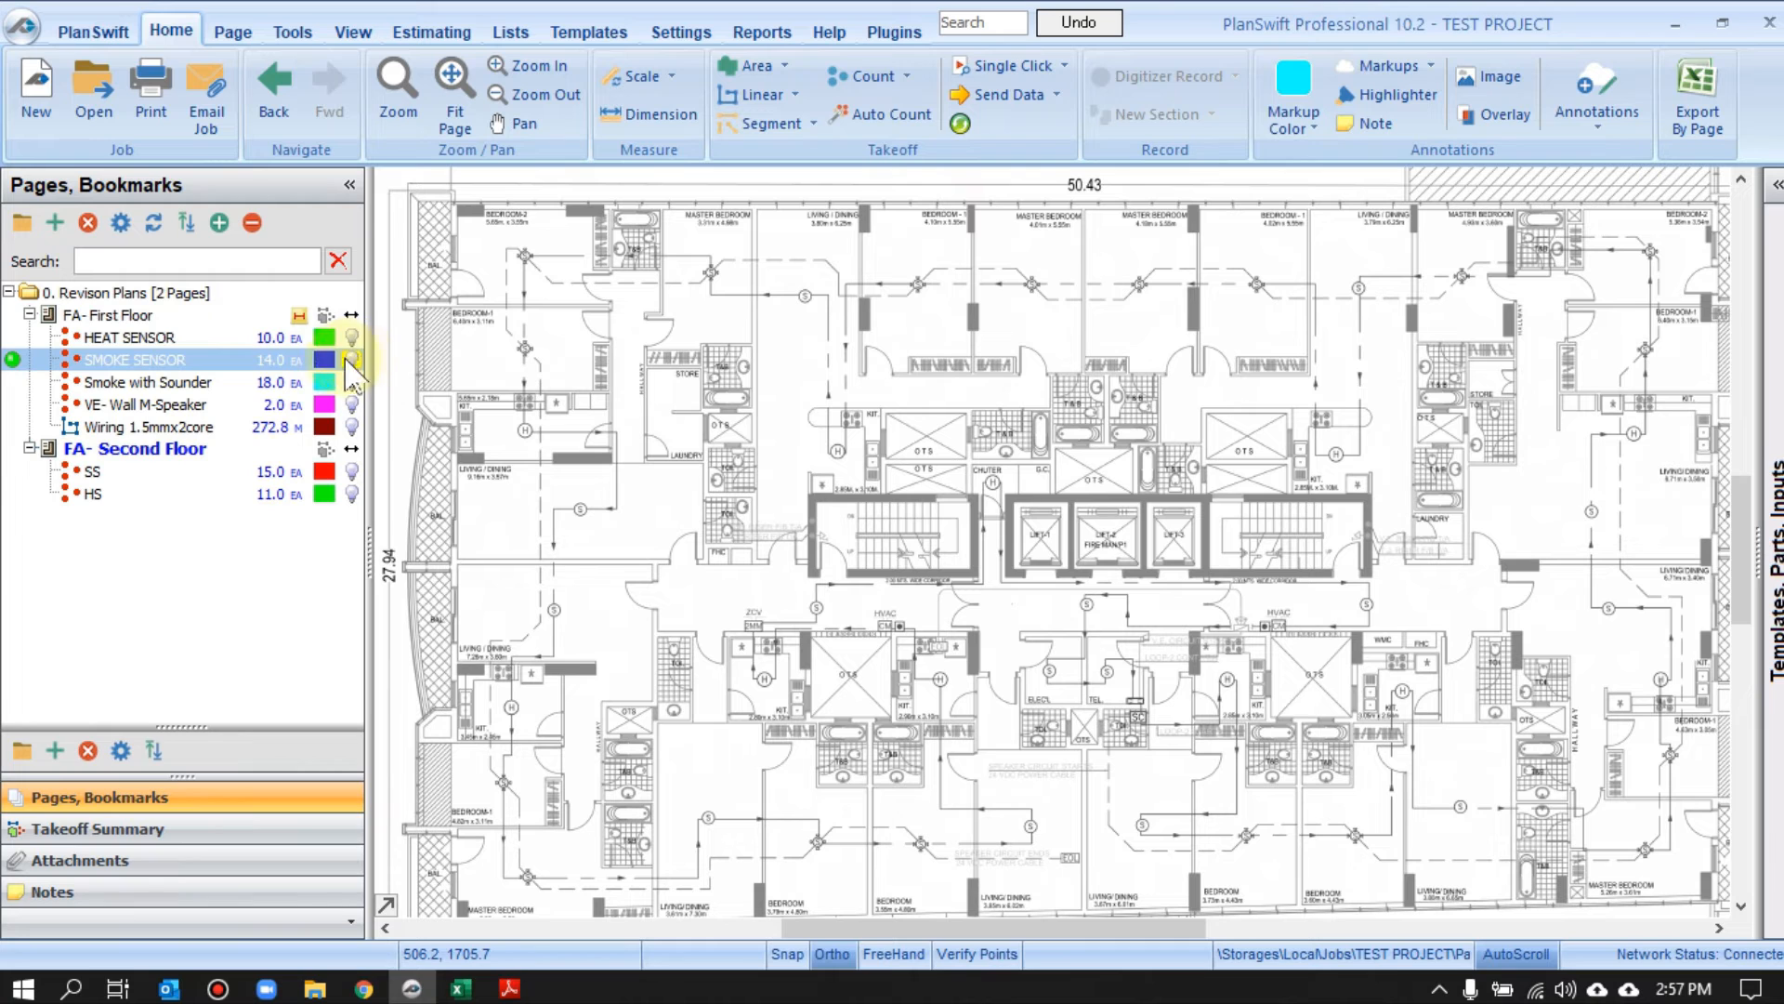
{"action": "left_click", "coordinate": [214, 316]}
{"action": "left_click", "coordinate": [163, 451]}
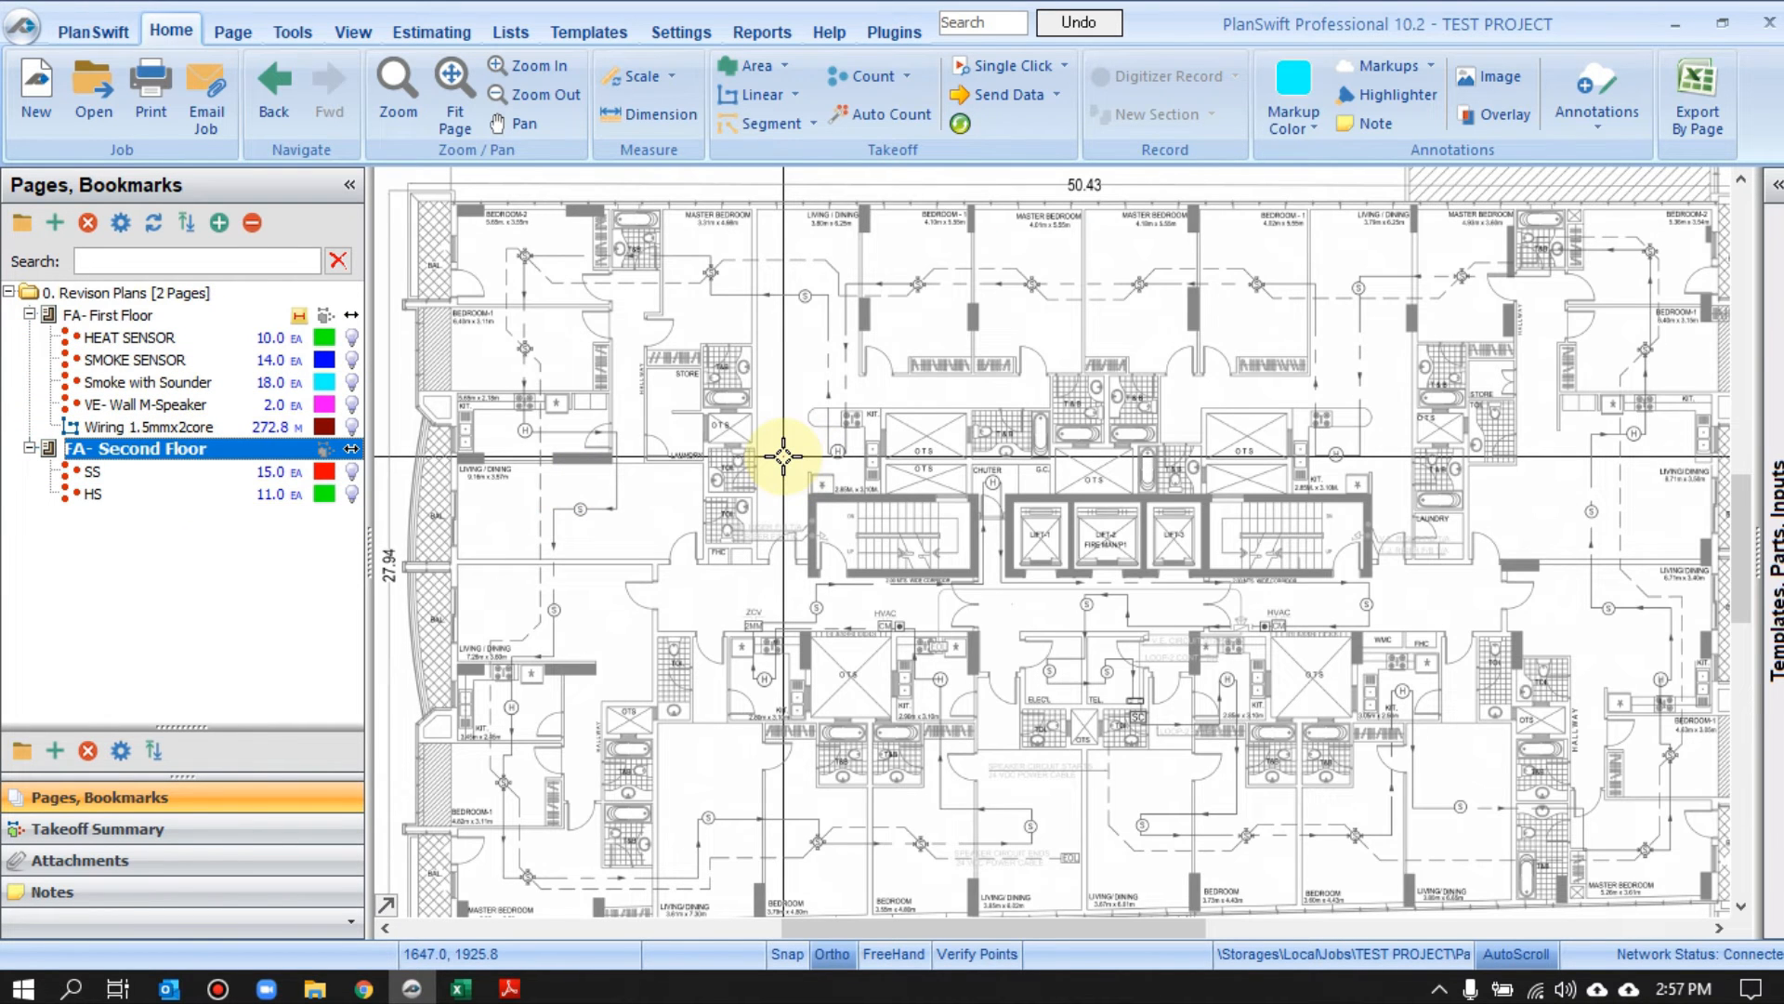
Create a comparative overlay of the FA- Second Floor page on the FA- First Floor page, named FA- Second Floor overlay
{"action": "left_click", "coordinate": [187, 318]}
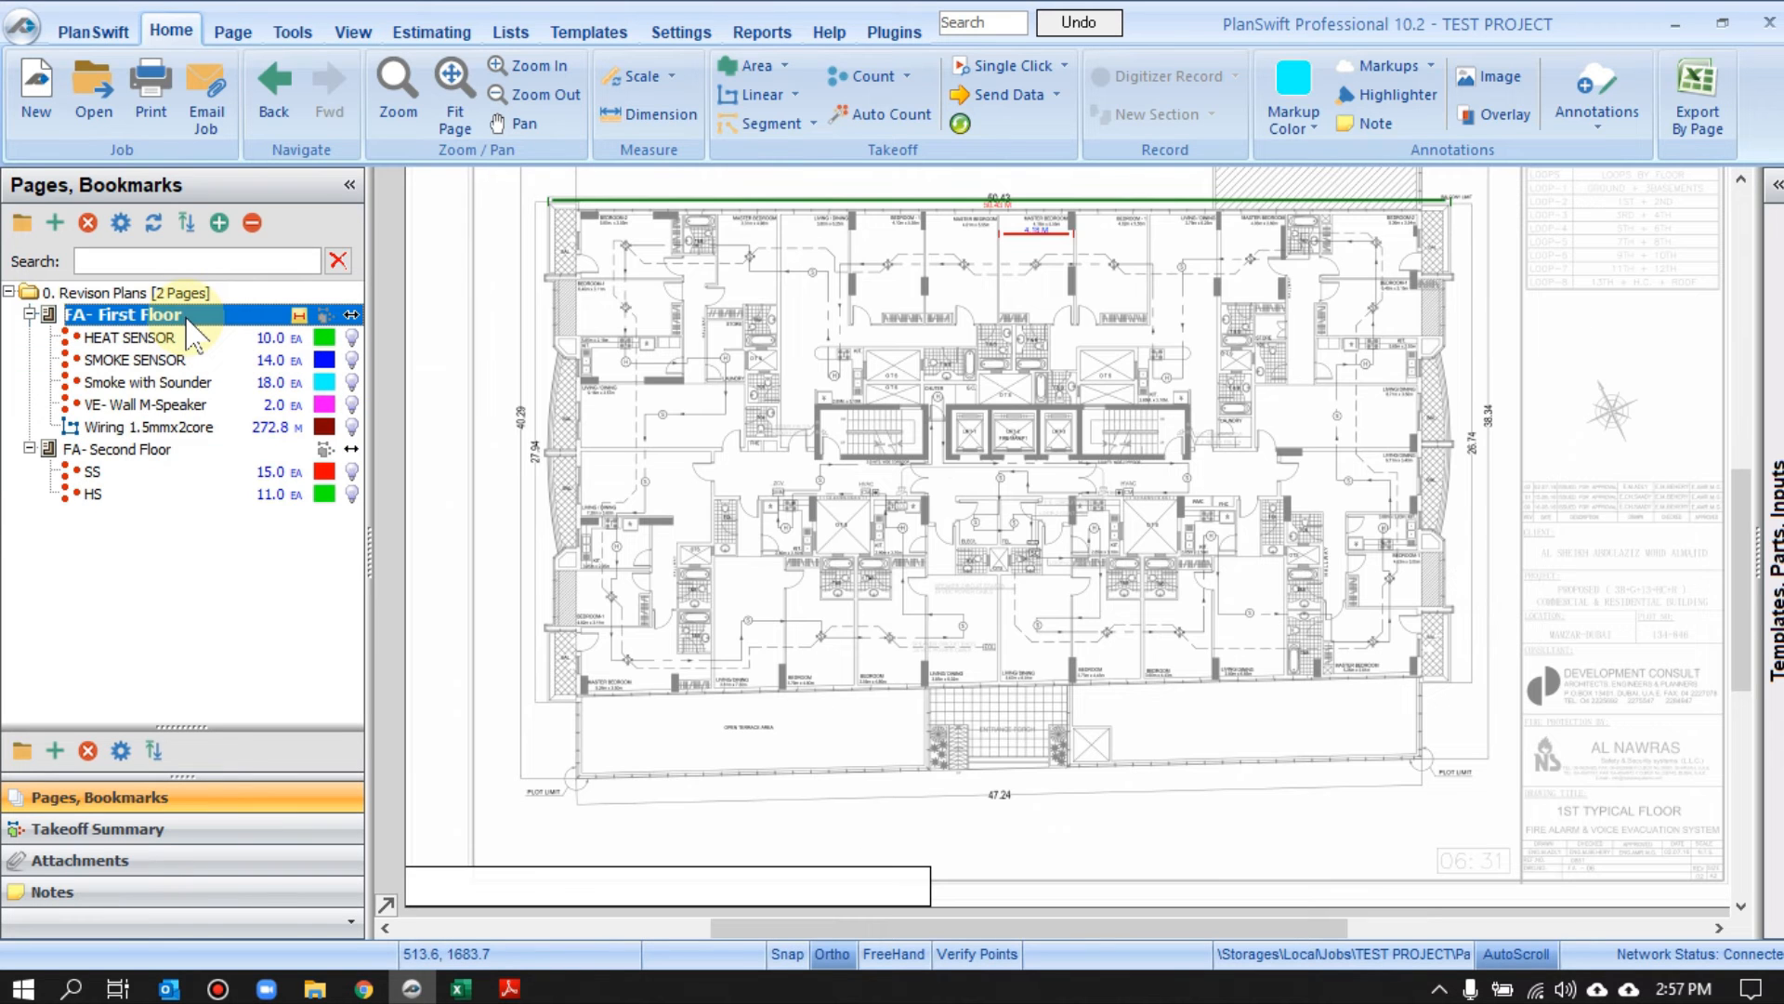
{"action": "left_click", "coordinate": [1493, 115]}
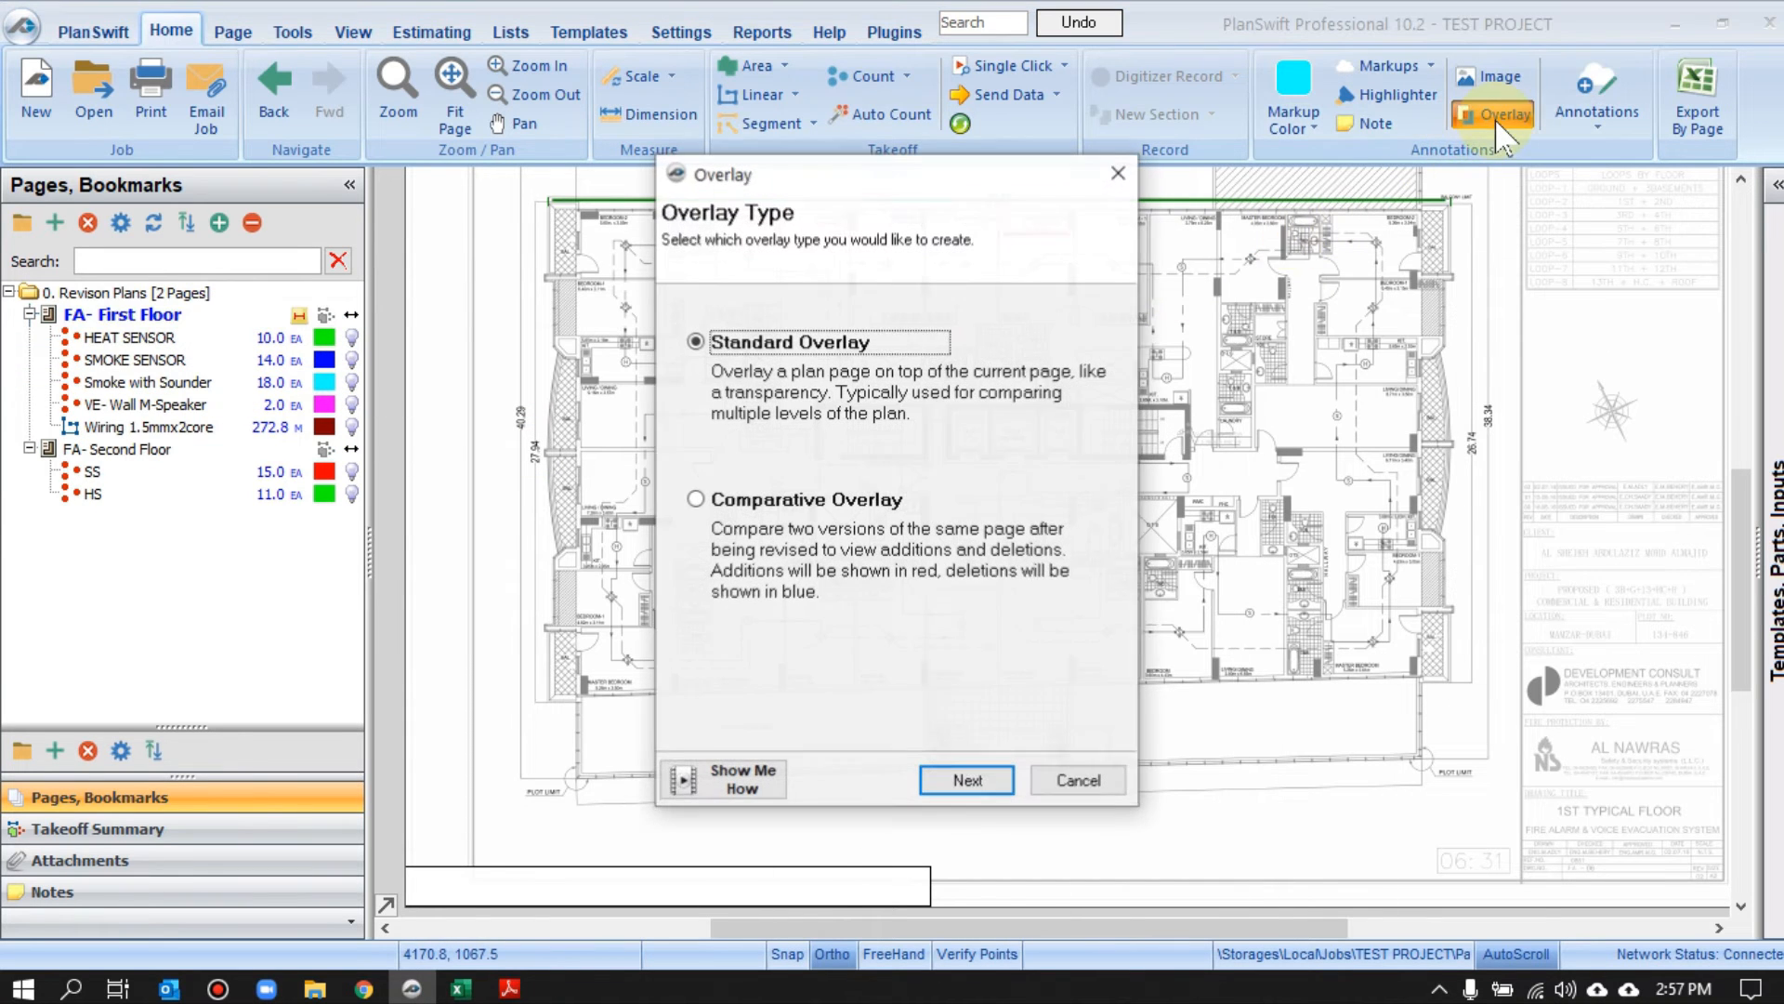
{"action": "left_click", "coordinate": [966, 780]}
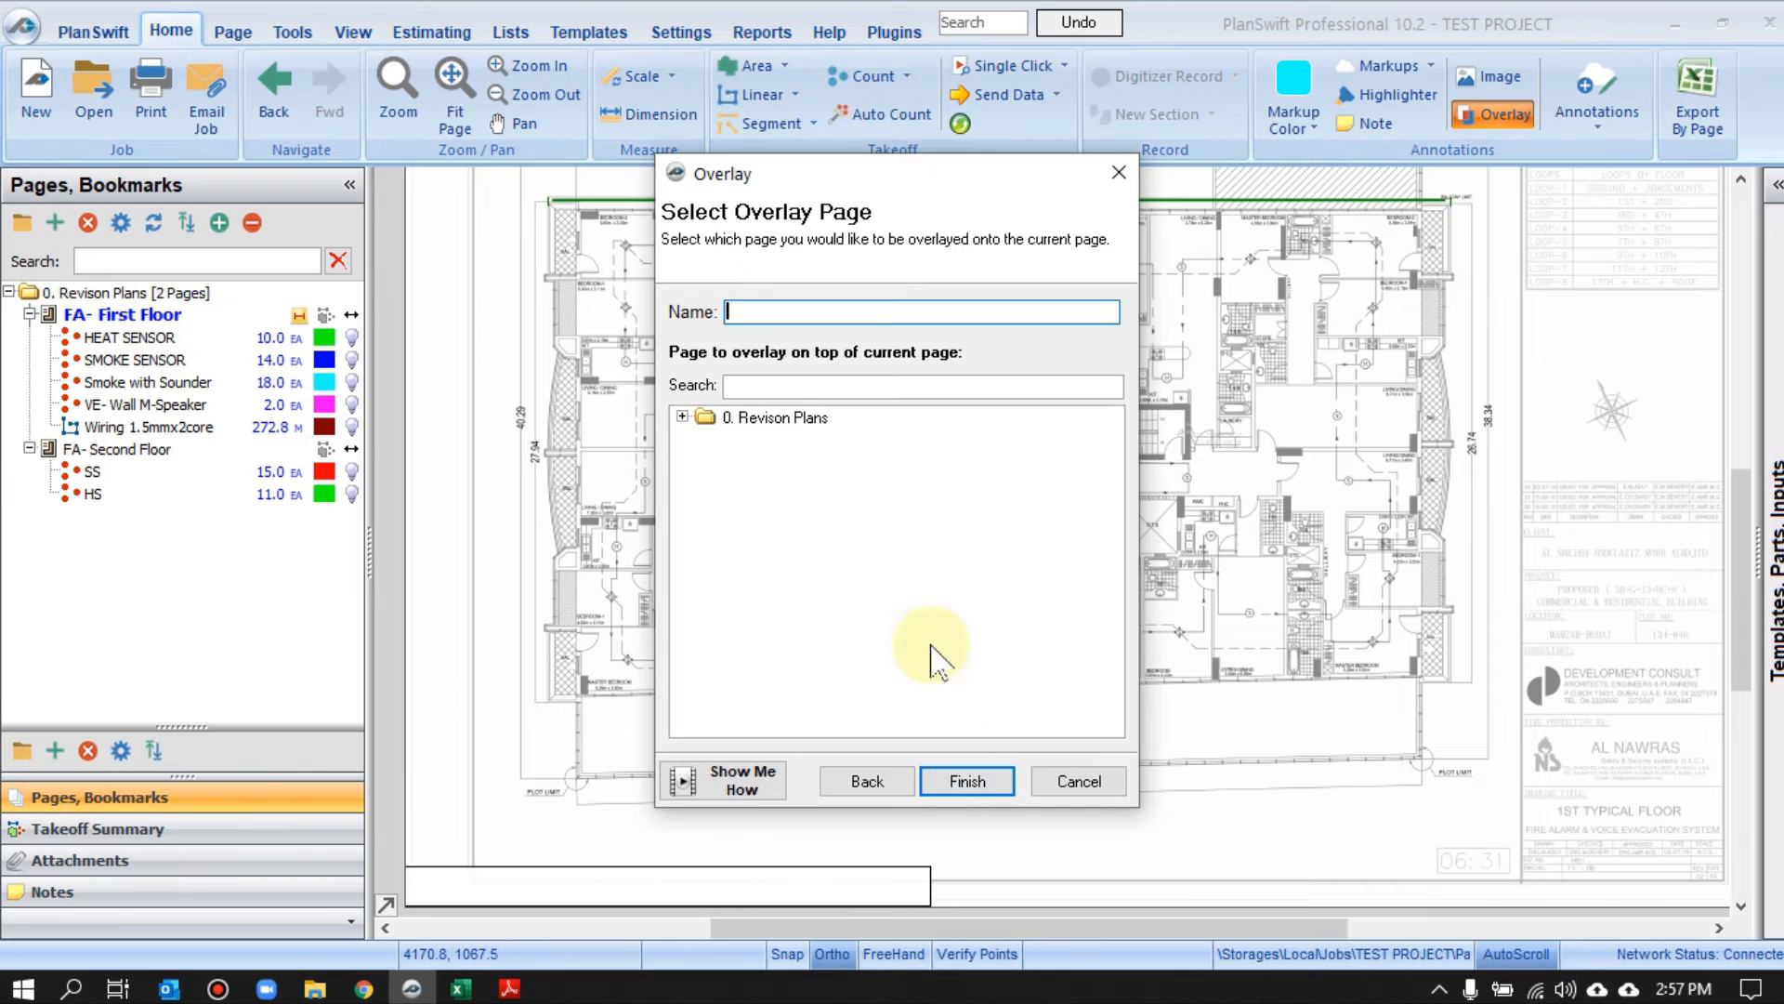
{"action": "double_click", "coordinate": [708, 423]}
{"action": "left_click", "coordinate": [743, 457]}
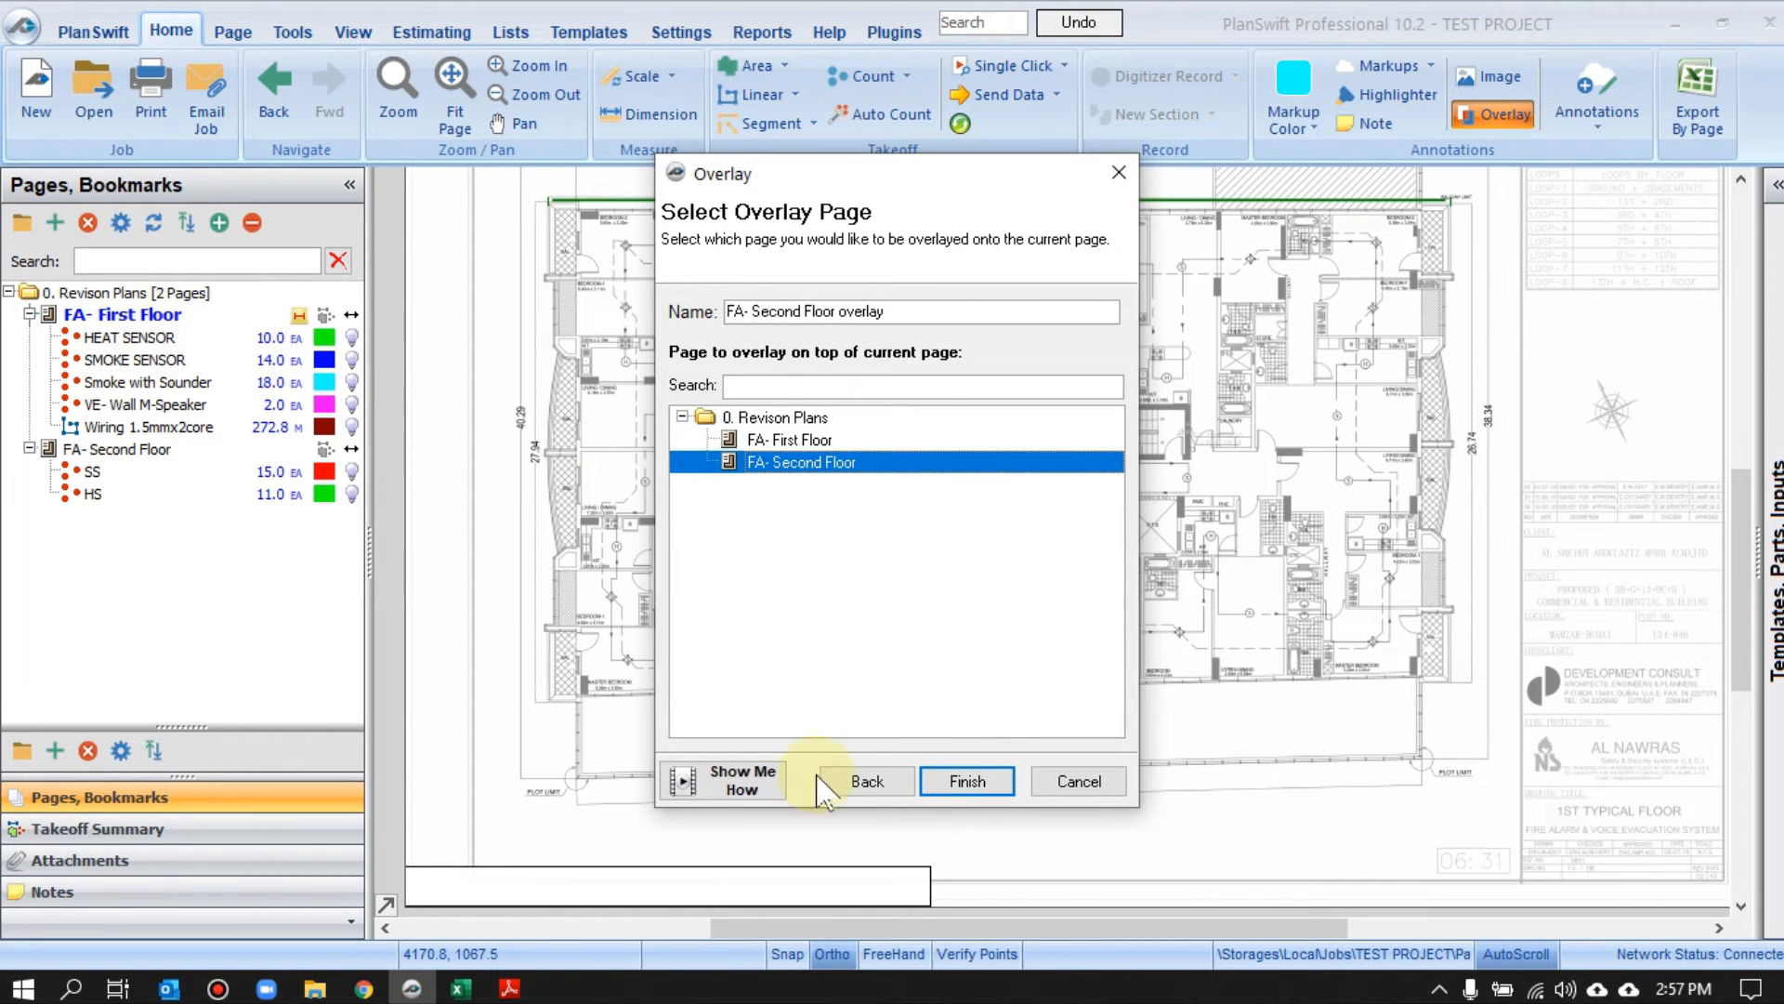
{"action": "left_click", "coordinate": [967, 780]}
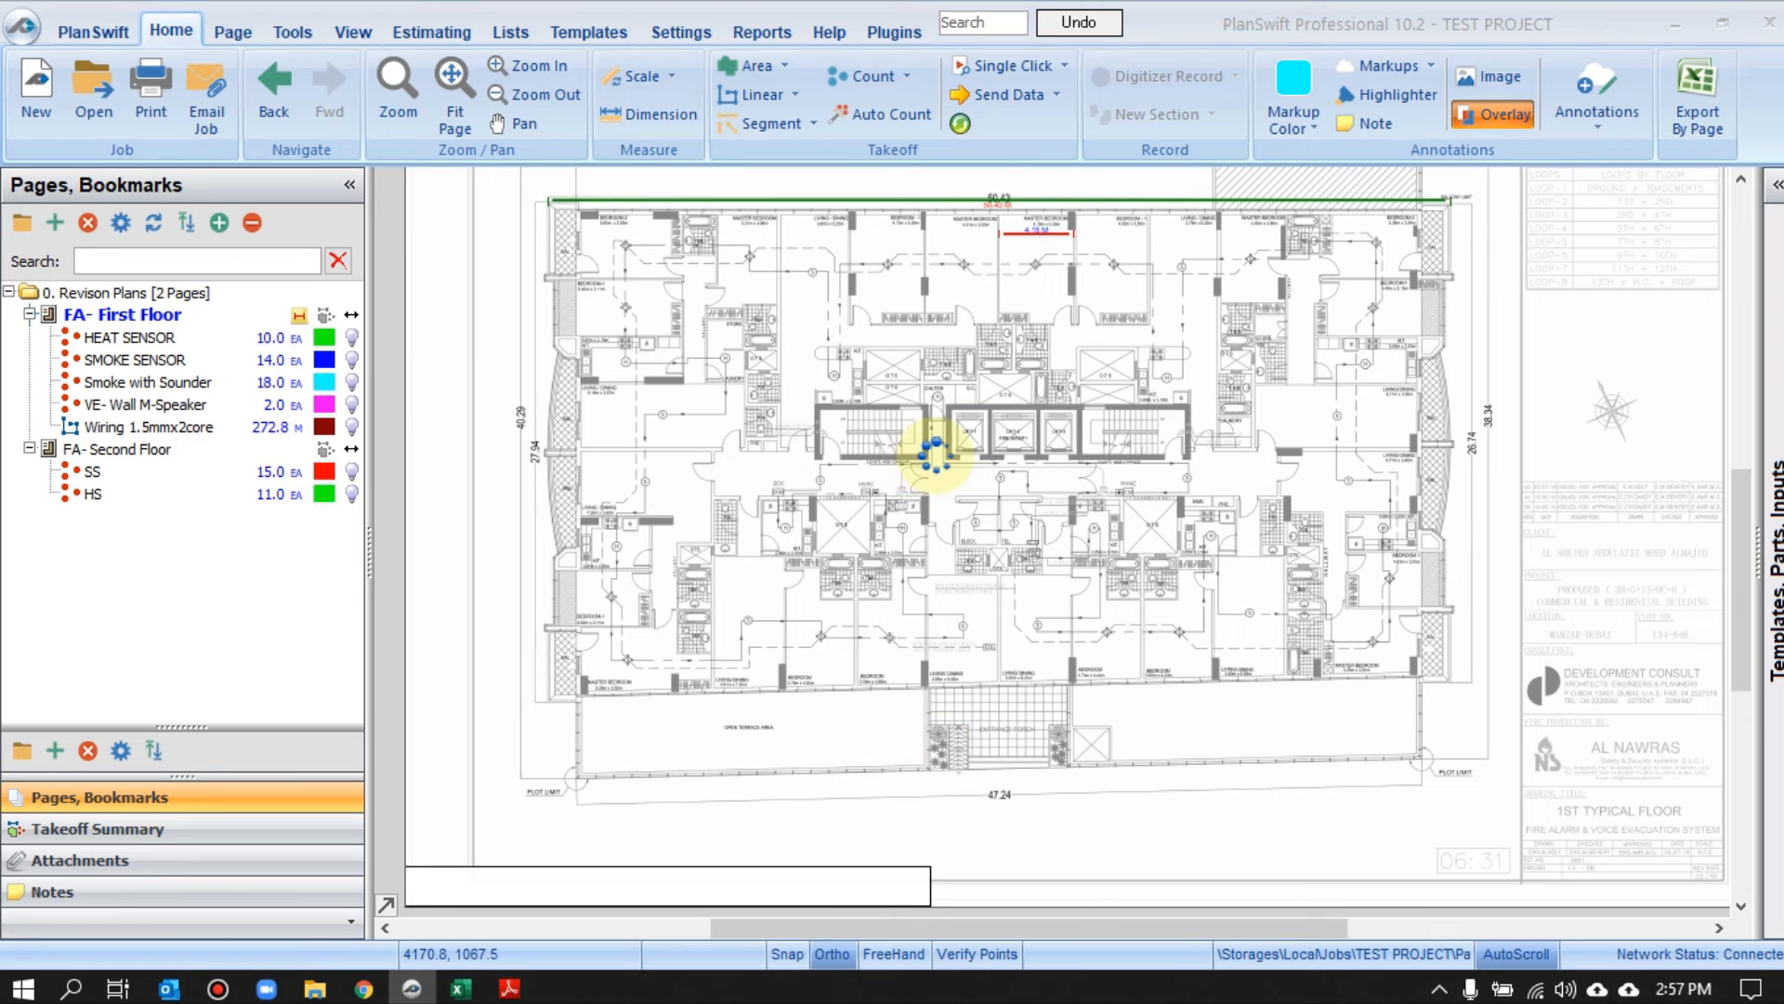
{"action": "left_click", "coordinate": [1078, 502]}
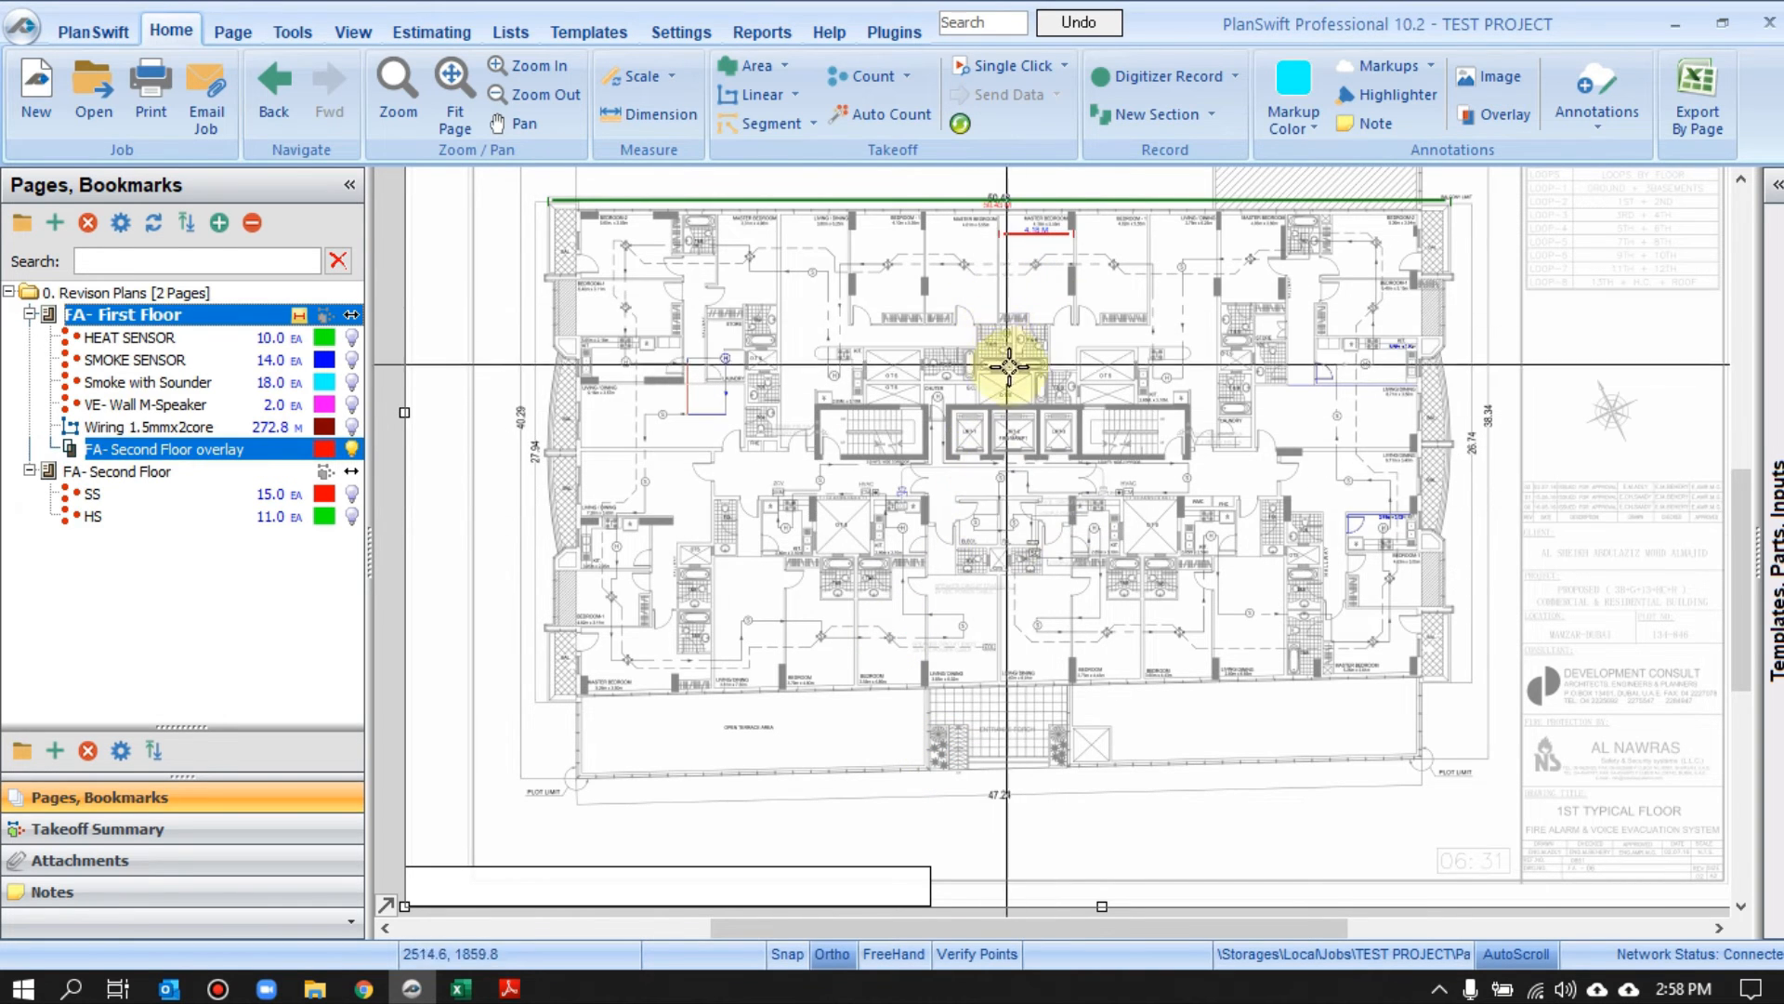
Examine the overlay from the bedrooms to the laundry for typical, deleted and new fire alarm devices and wiring
{"action": "scroll", "coordinate": [1027, 310], "scroll_direction": "up", "scroll_amount": 5}
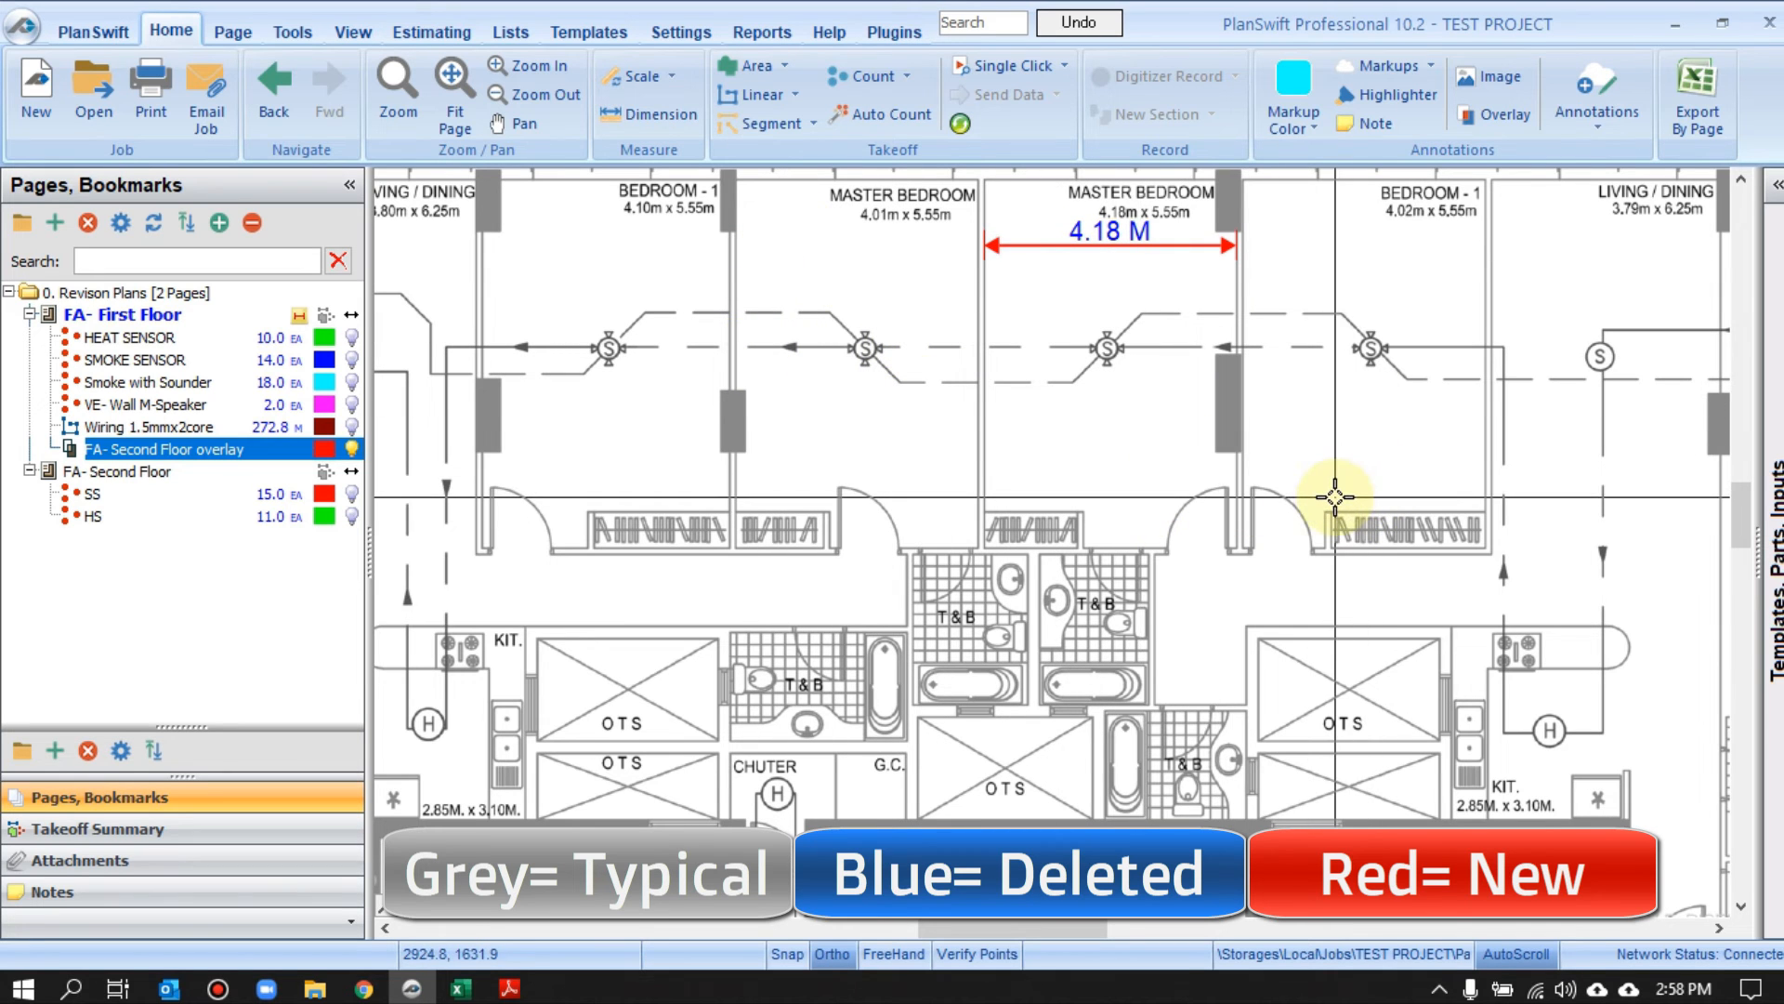
{"action": "left_click_drag", "start_coordinate": [1263, 479], "coordinate": [1275, 514]}
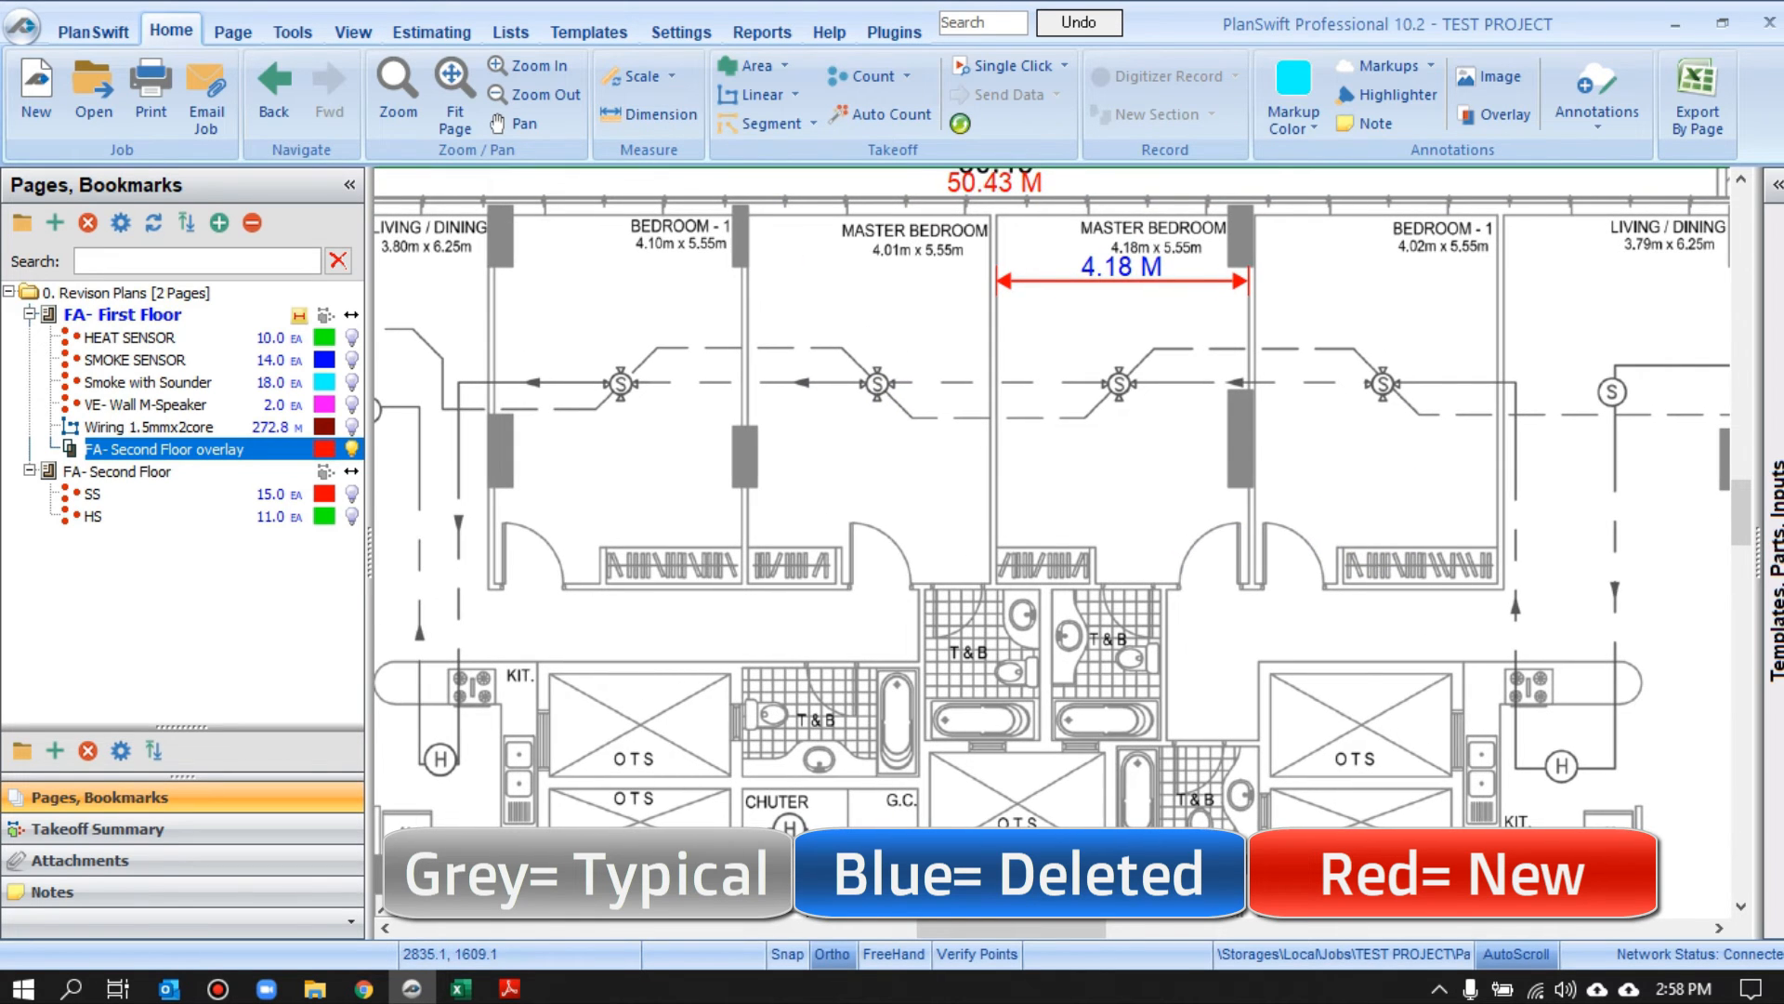
{"action": "left_click_drag", "start_coordinate": [657, 267], "coordinate": [725, 381]}
{"action": "left_click_drag", "start_coordinate": [948, 506], "coordinate": [1050, 550]}
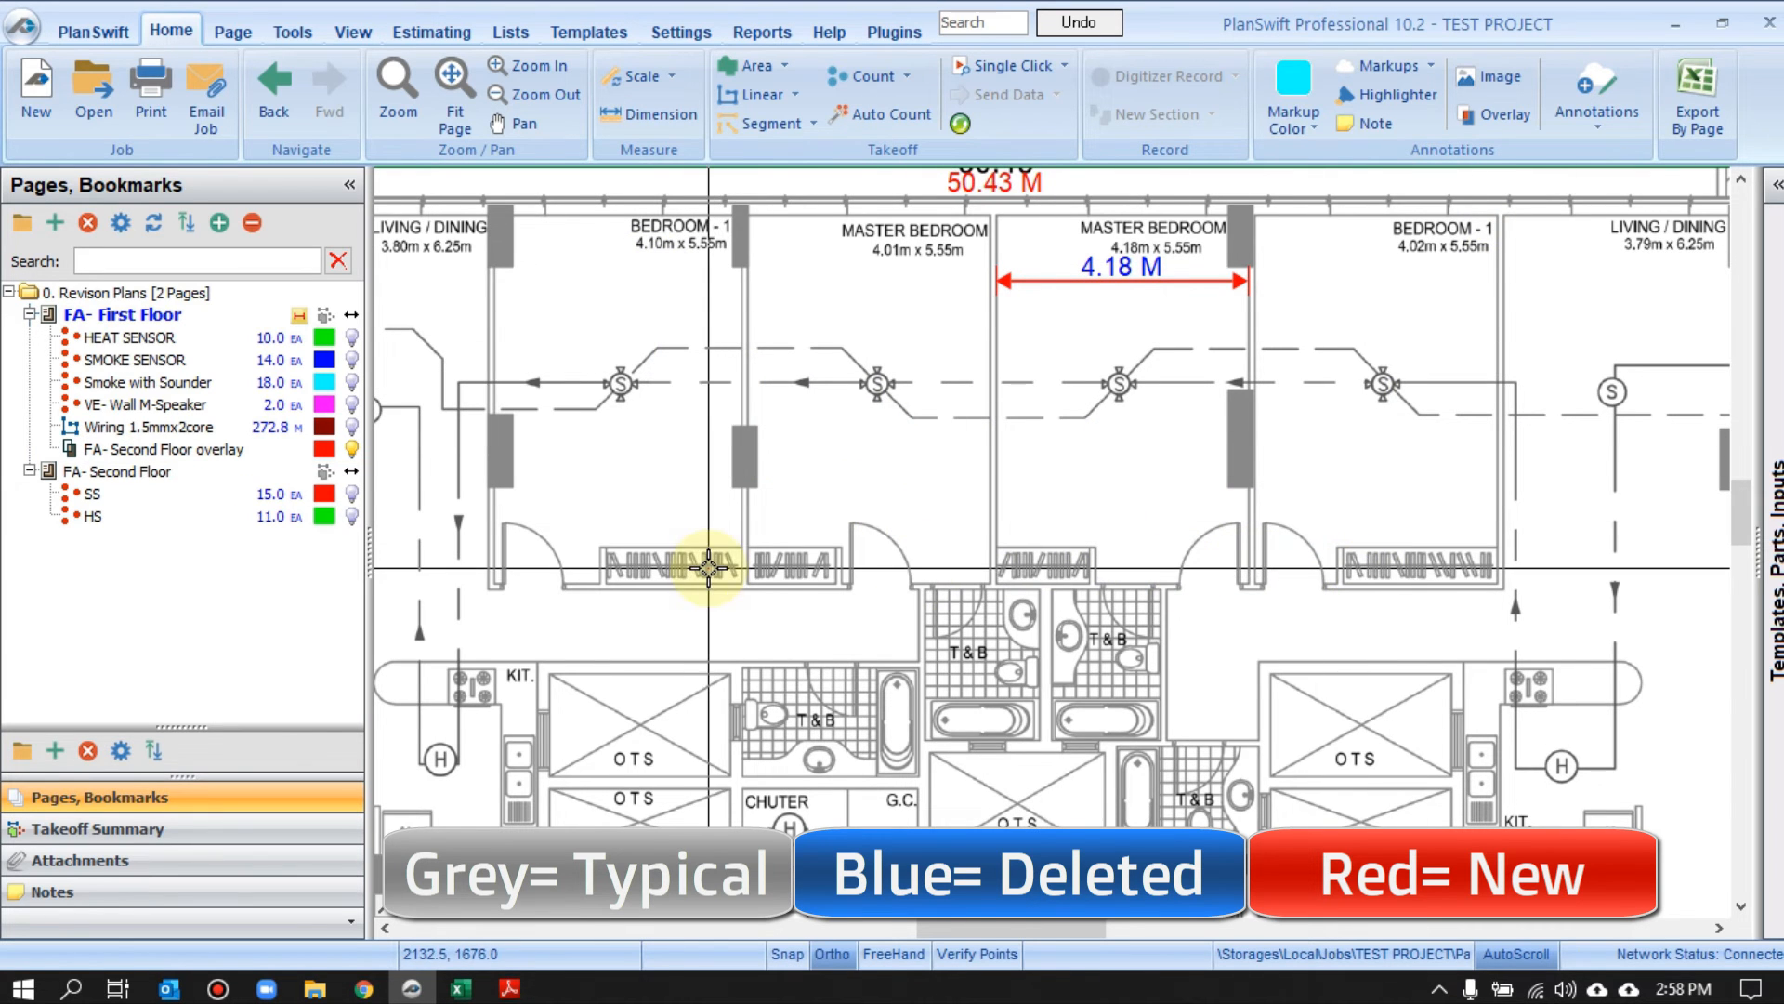
{"action": "left_click_drag", "start_coordinate": [709, 565], "coordinate": [1319, 548]}
{"action": "scroll", "coordinate": [685, 795], "scroll_direction": "up", "scroll_amount": 2}
{"action": "left_click_drag", "start_coordinate": [685, 794], "coordinate": [786, 660]}
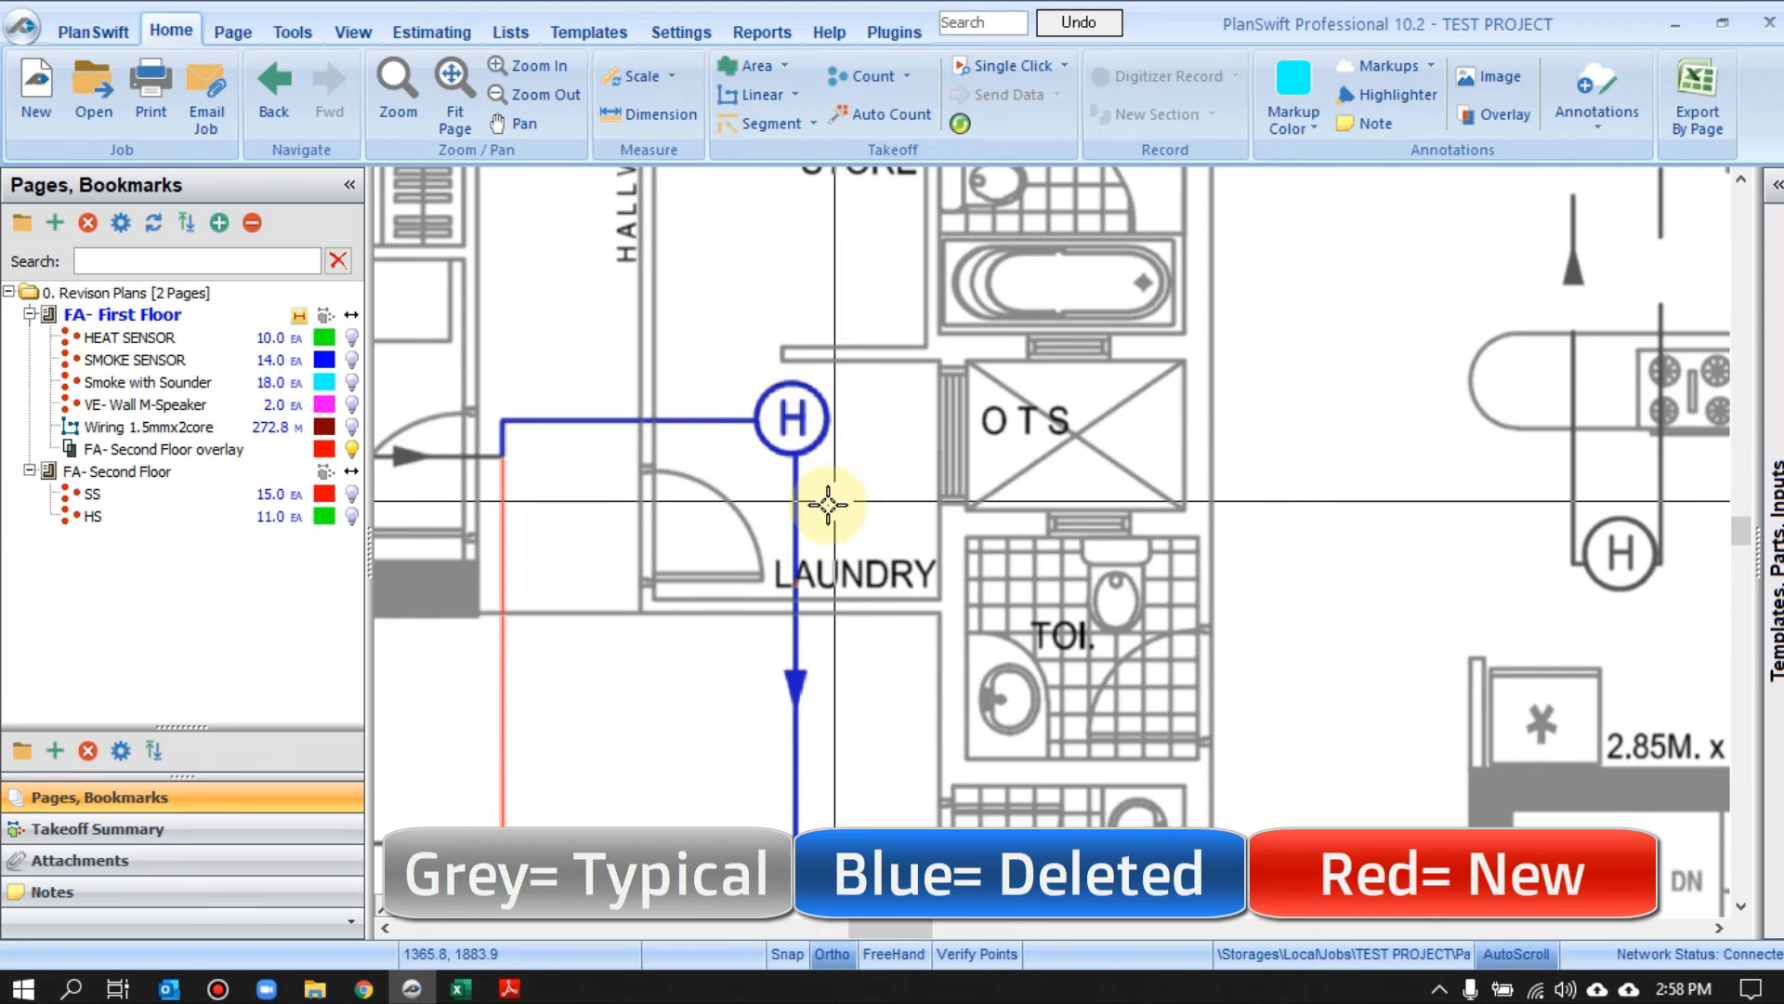
{"action": "left_click_drag", "start_coordinate": [806, 537], "coordinate": [829, 523]}
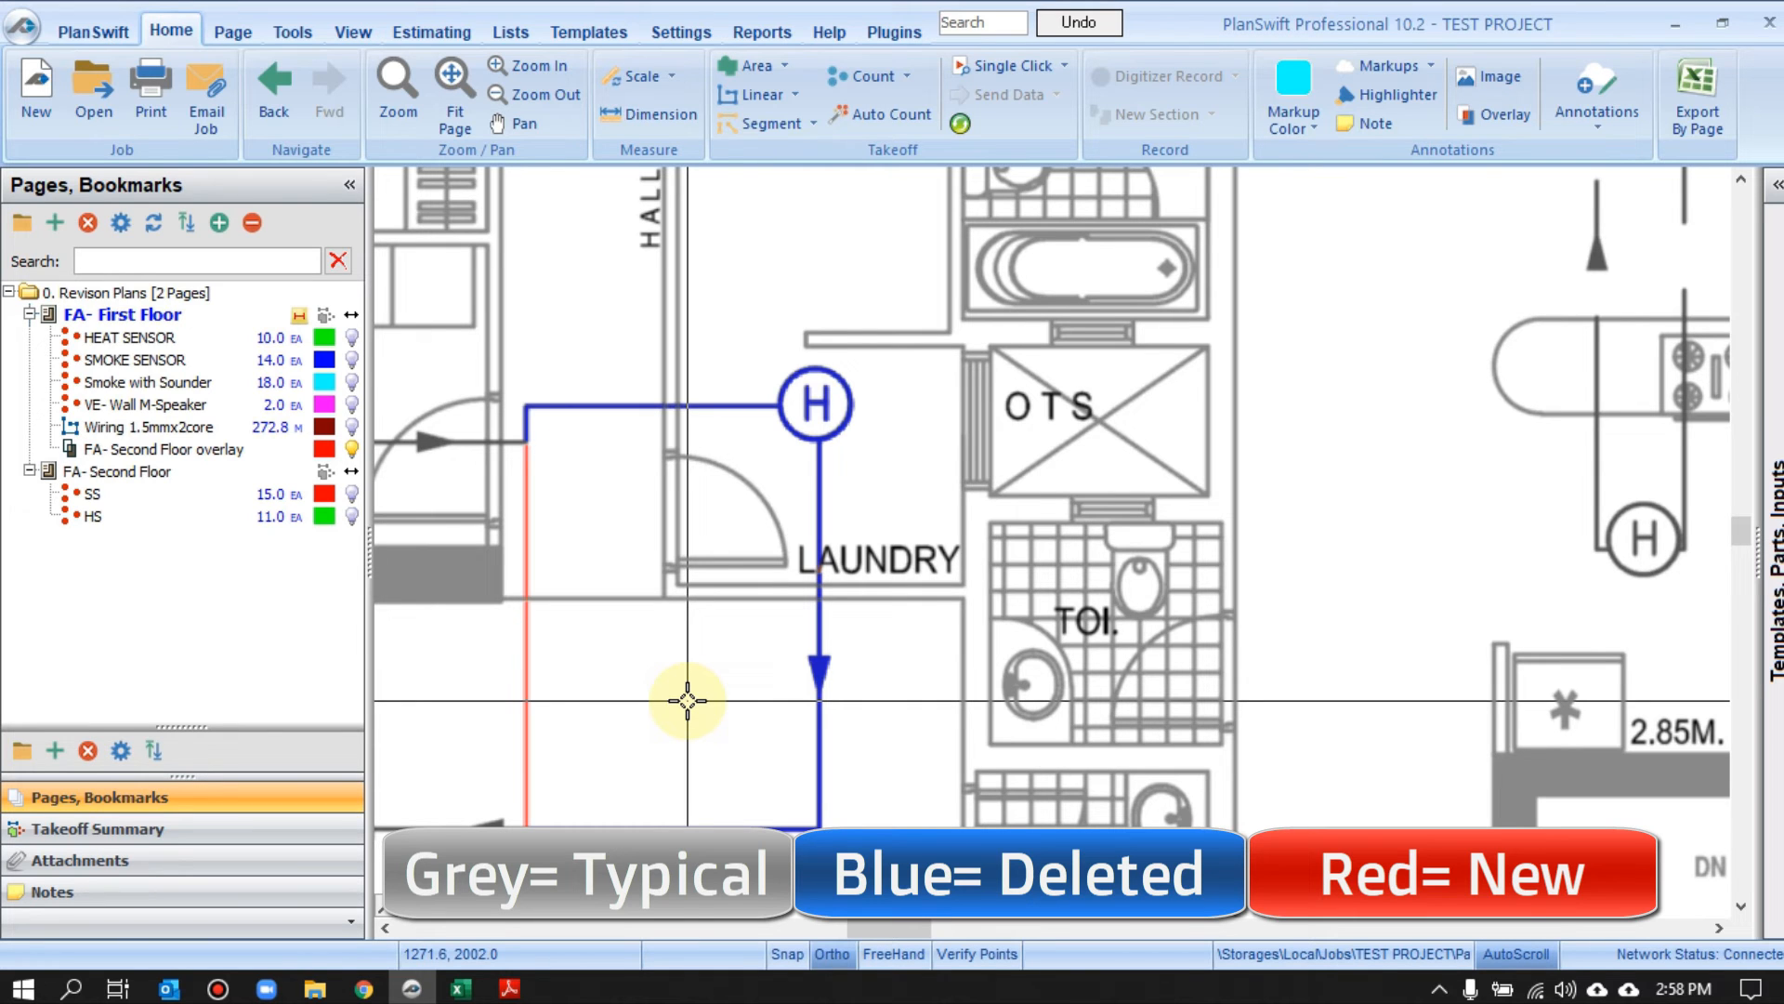
{"action": "scroll", "coordinate": [692, 494], "scroll_direction": "down", "scroll_amount": 2}
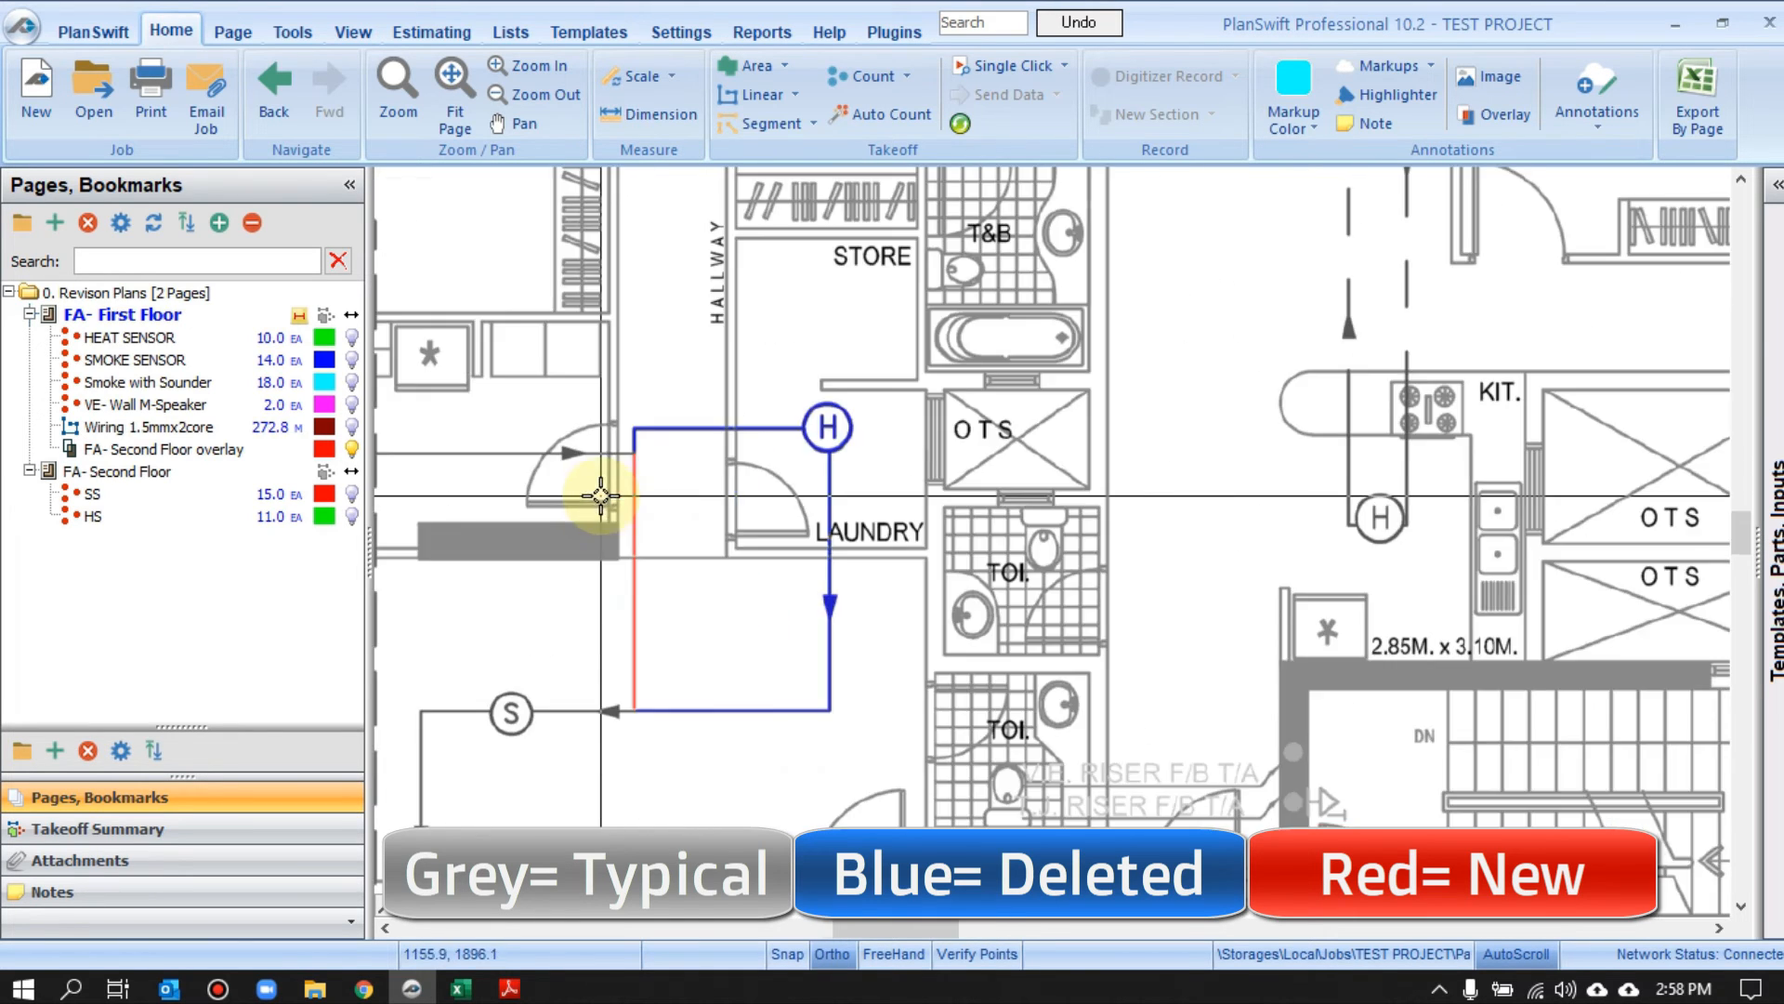
{"action": "left_click_drag", "start_coordinate": [608, 500], "coordinate": [674, 494]}
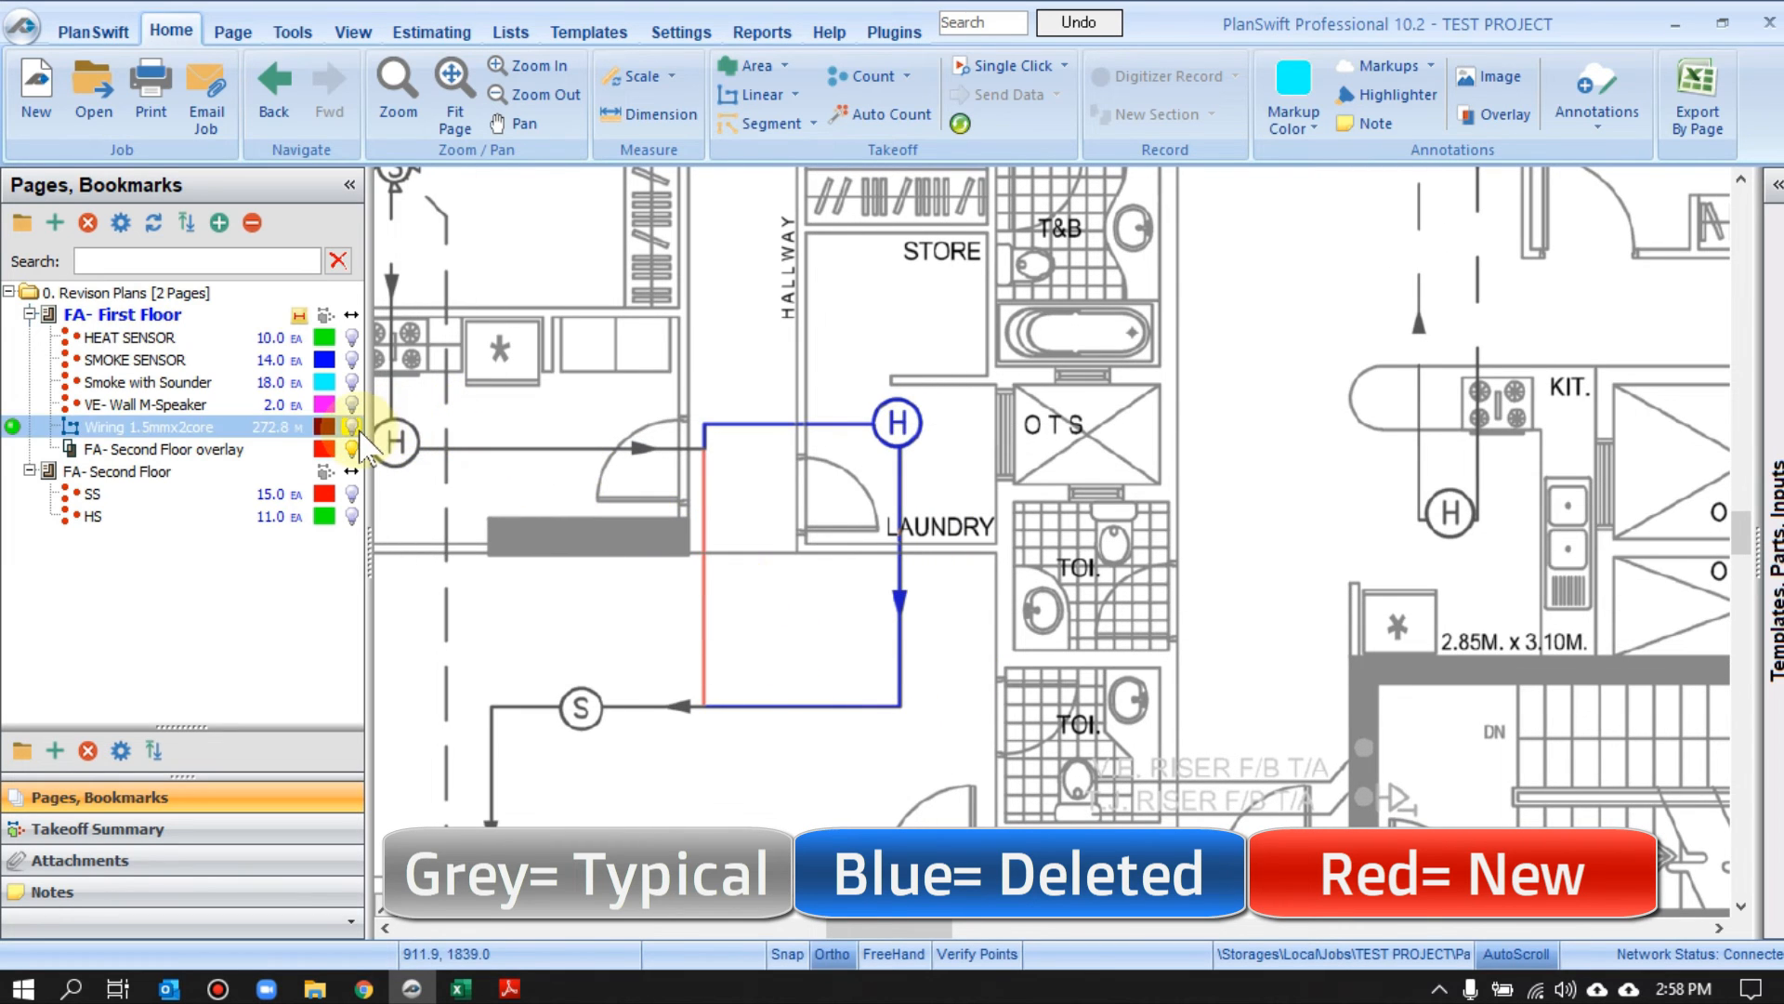
Show the first floor's Wiring 1.5mmx2core takeoff over the overlay and check the heat sensor points against it
{"action": "left_click", "coordinate": [351, 426]}
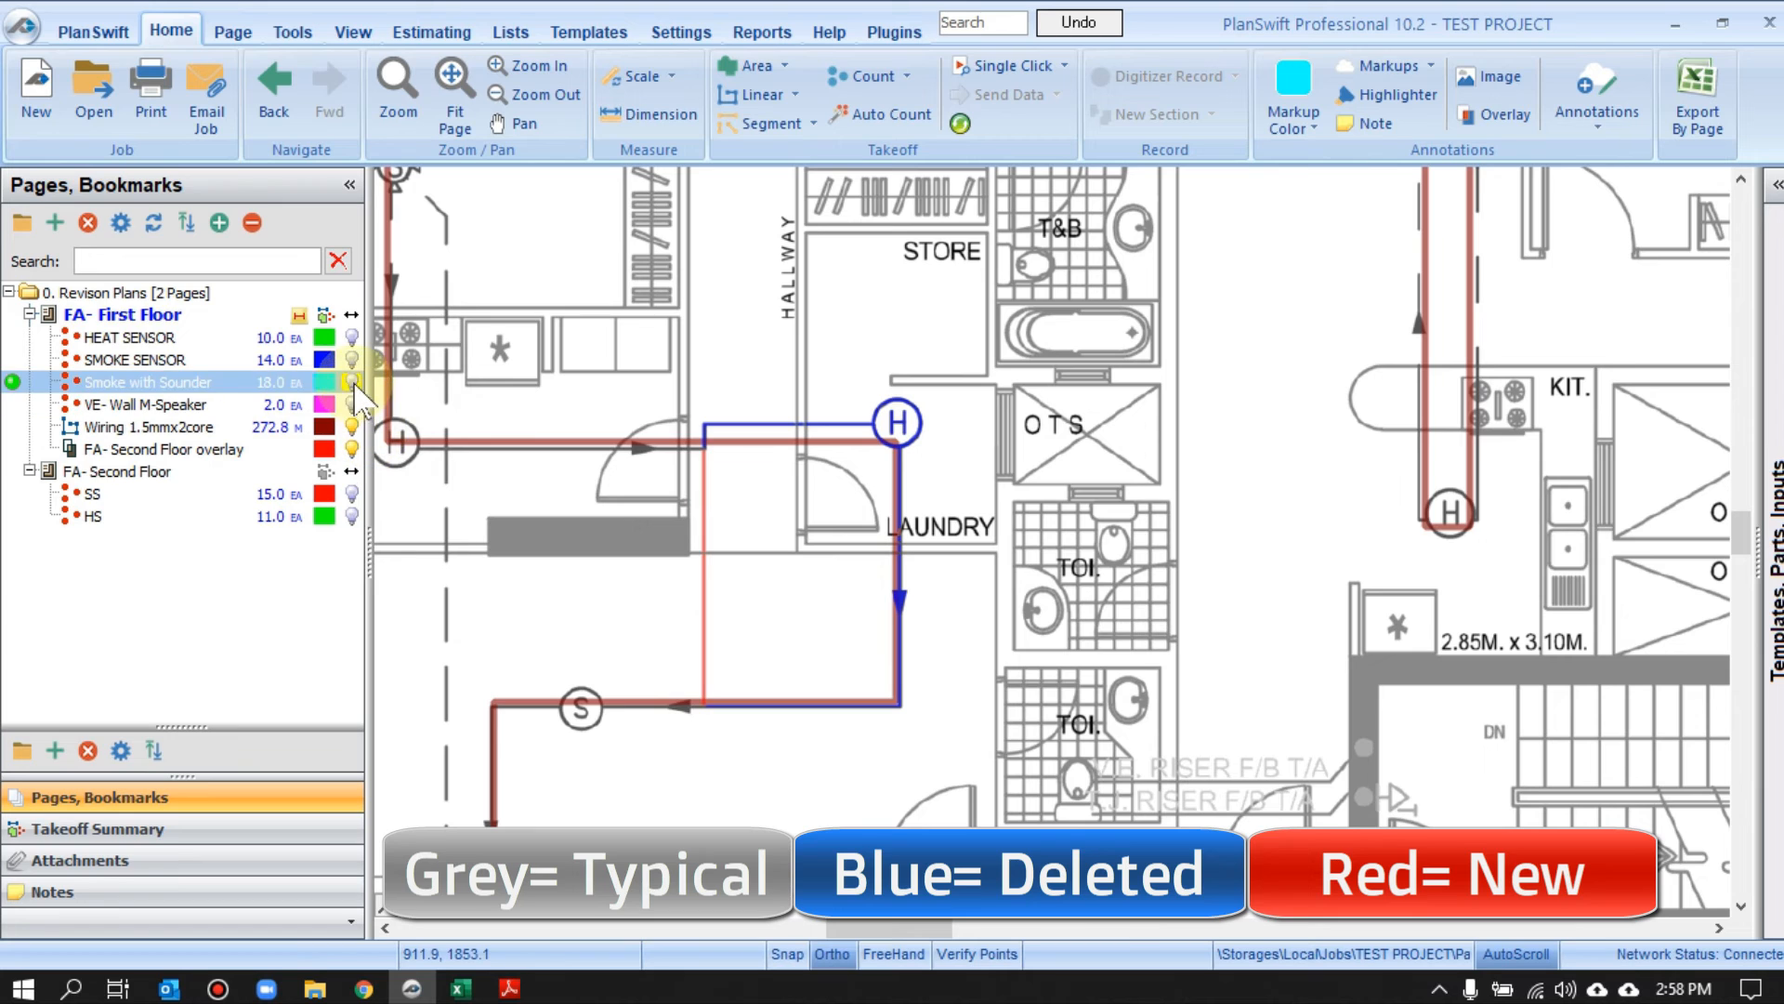
{"action": "left_click", "coordinate": [351, 338]}
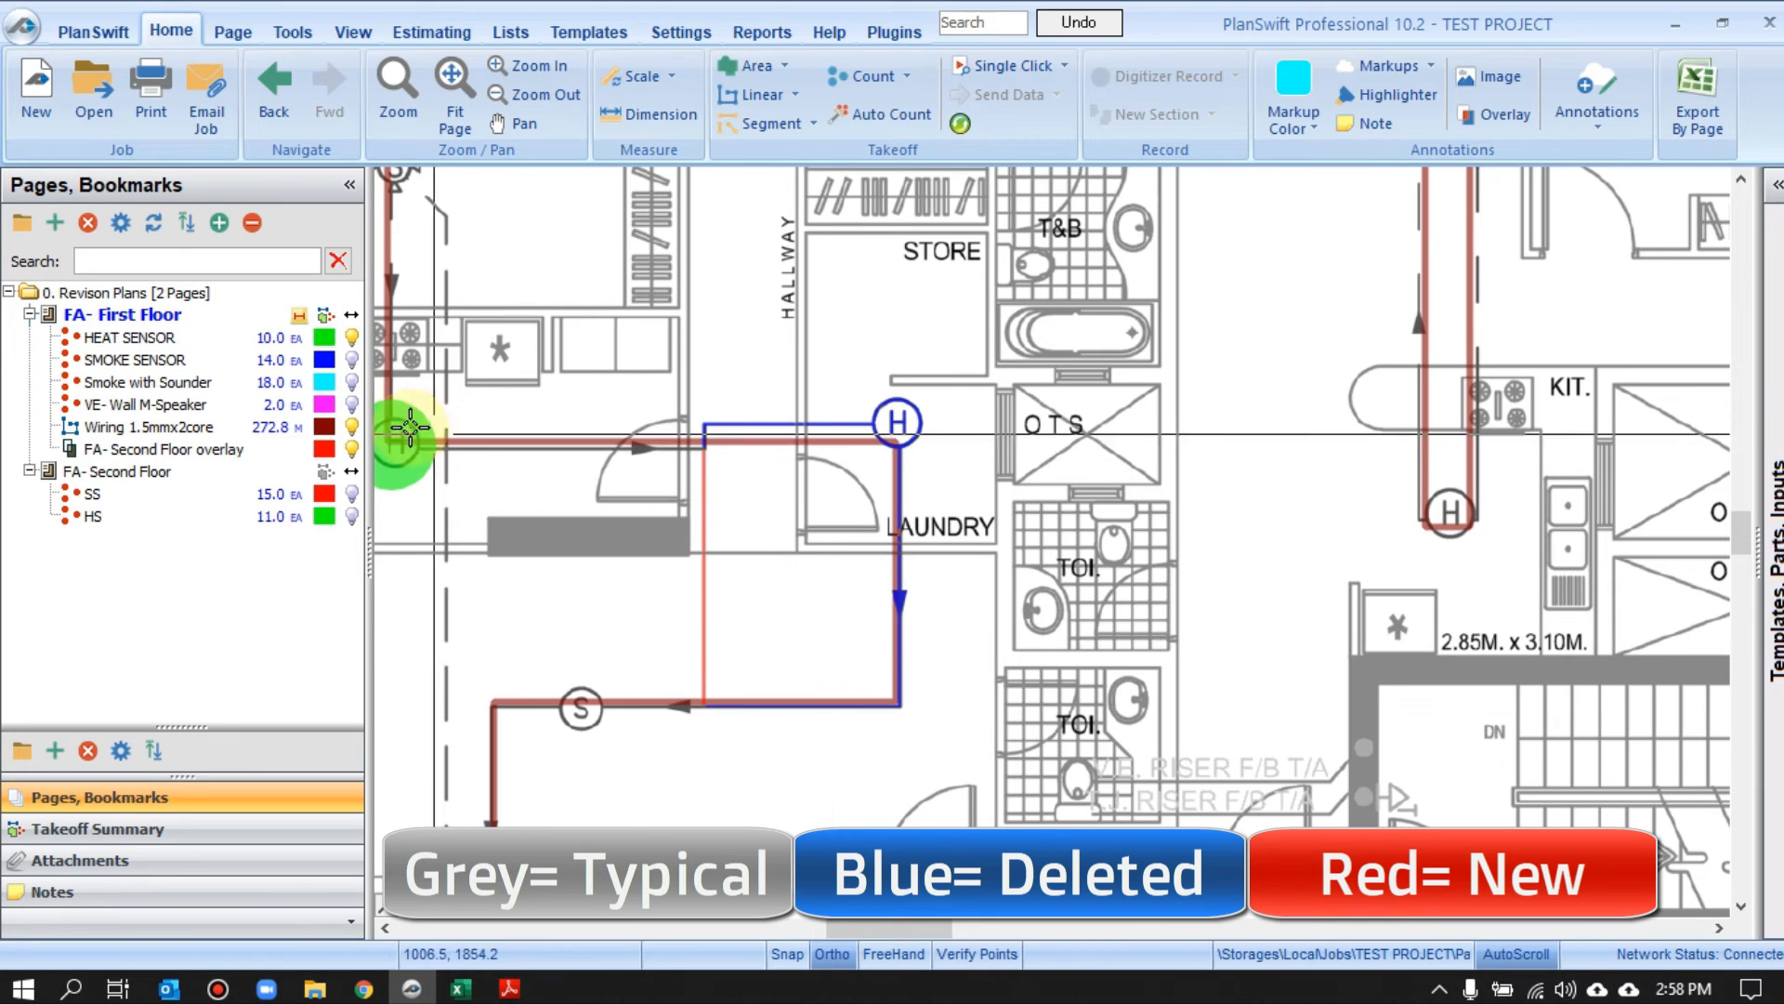
{"action": "left_click", "coordinate": [352, 338]}
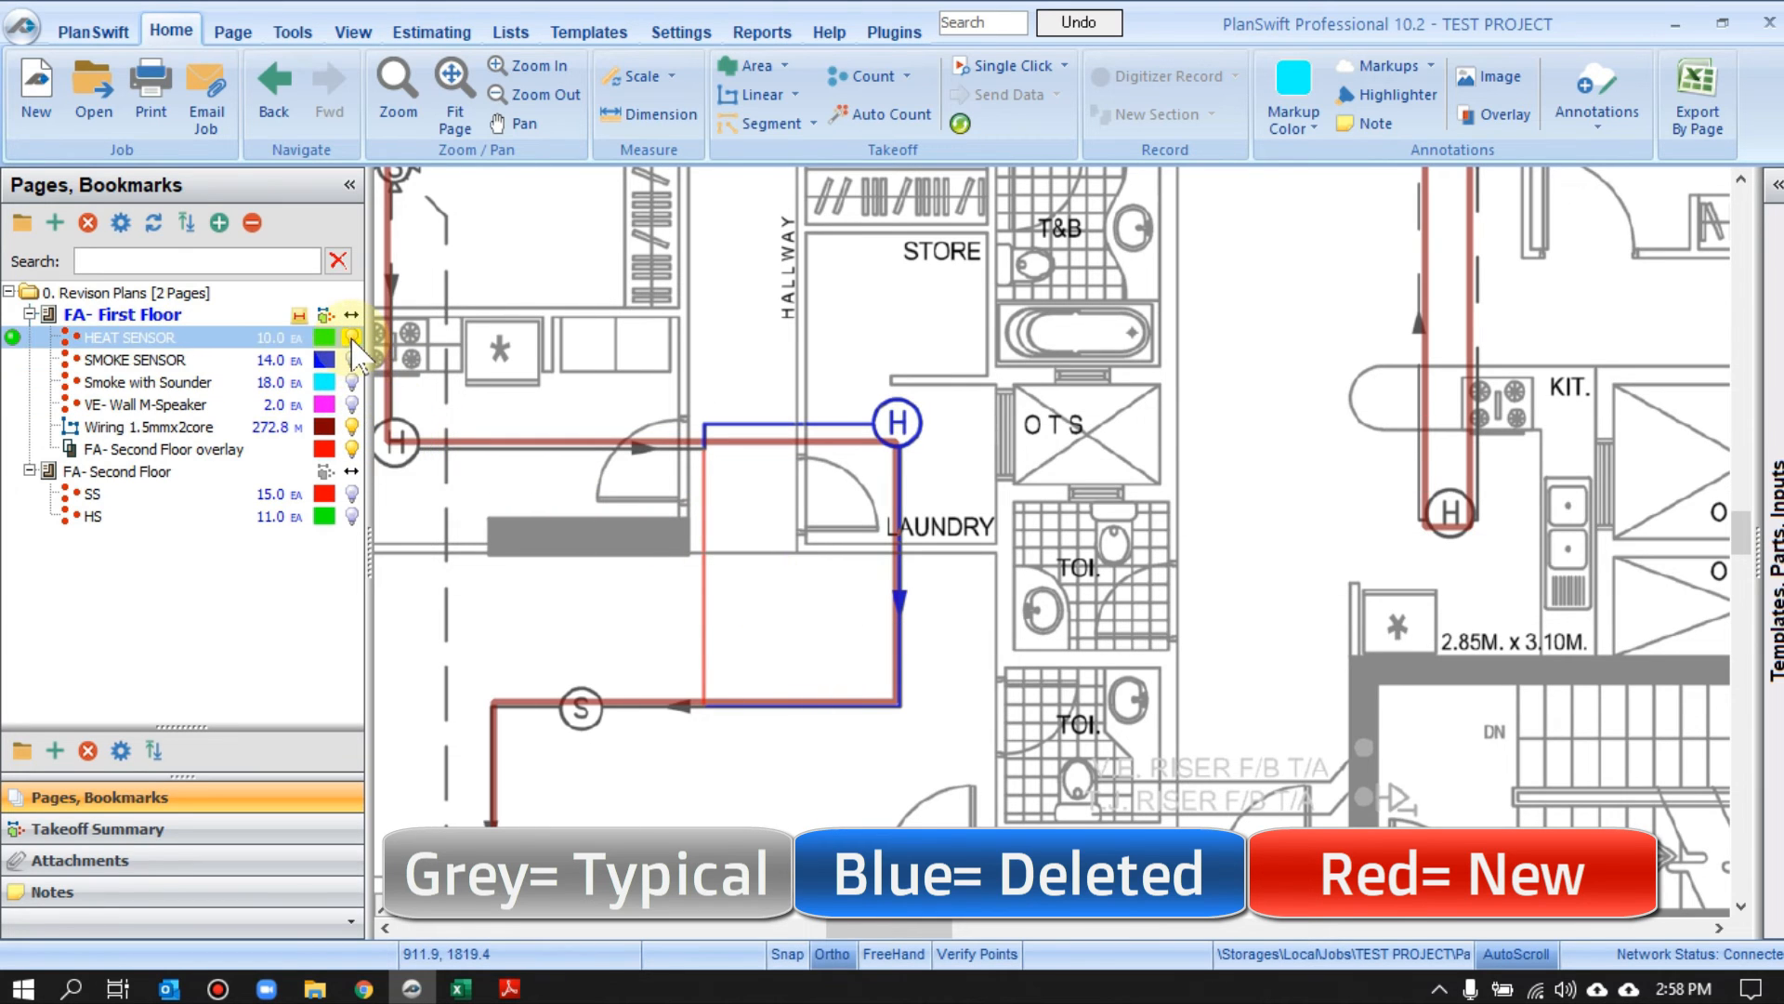
Try to move the corner of the Wiring 1.5mmx2core run at the laundry heat sensor
{"action": "left_click", "coordinate": [818, 440]}
{"action": "mouse_move", "coordinate": [897, 439]}
{"action": "left_mouse_down"}
{"action": "mouse_move", "coordinate": [703, 438]}
{"action": "mouse_move", "coordinate": [894, 440]}
{"action": "left_mouse_up"}
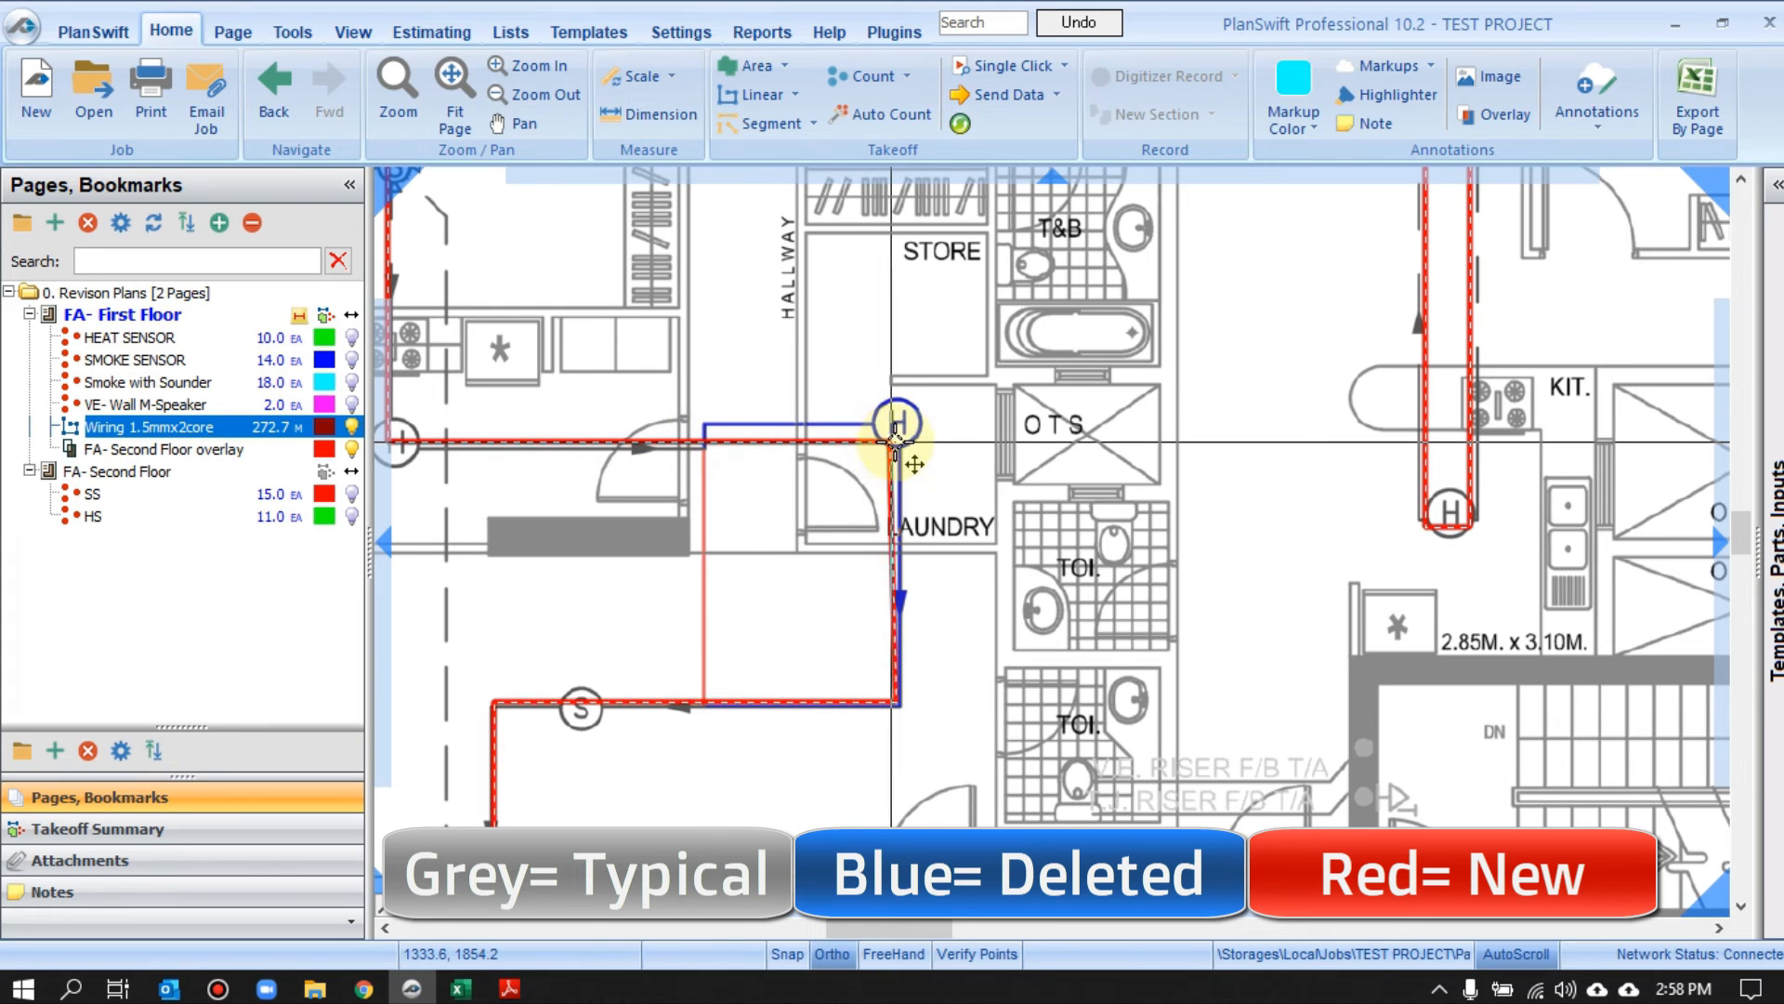
{"action": "left_click", "coordinate": [877, 355]}
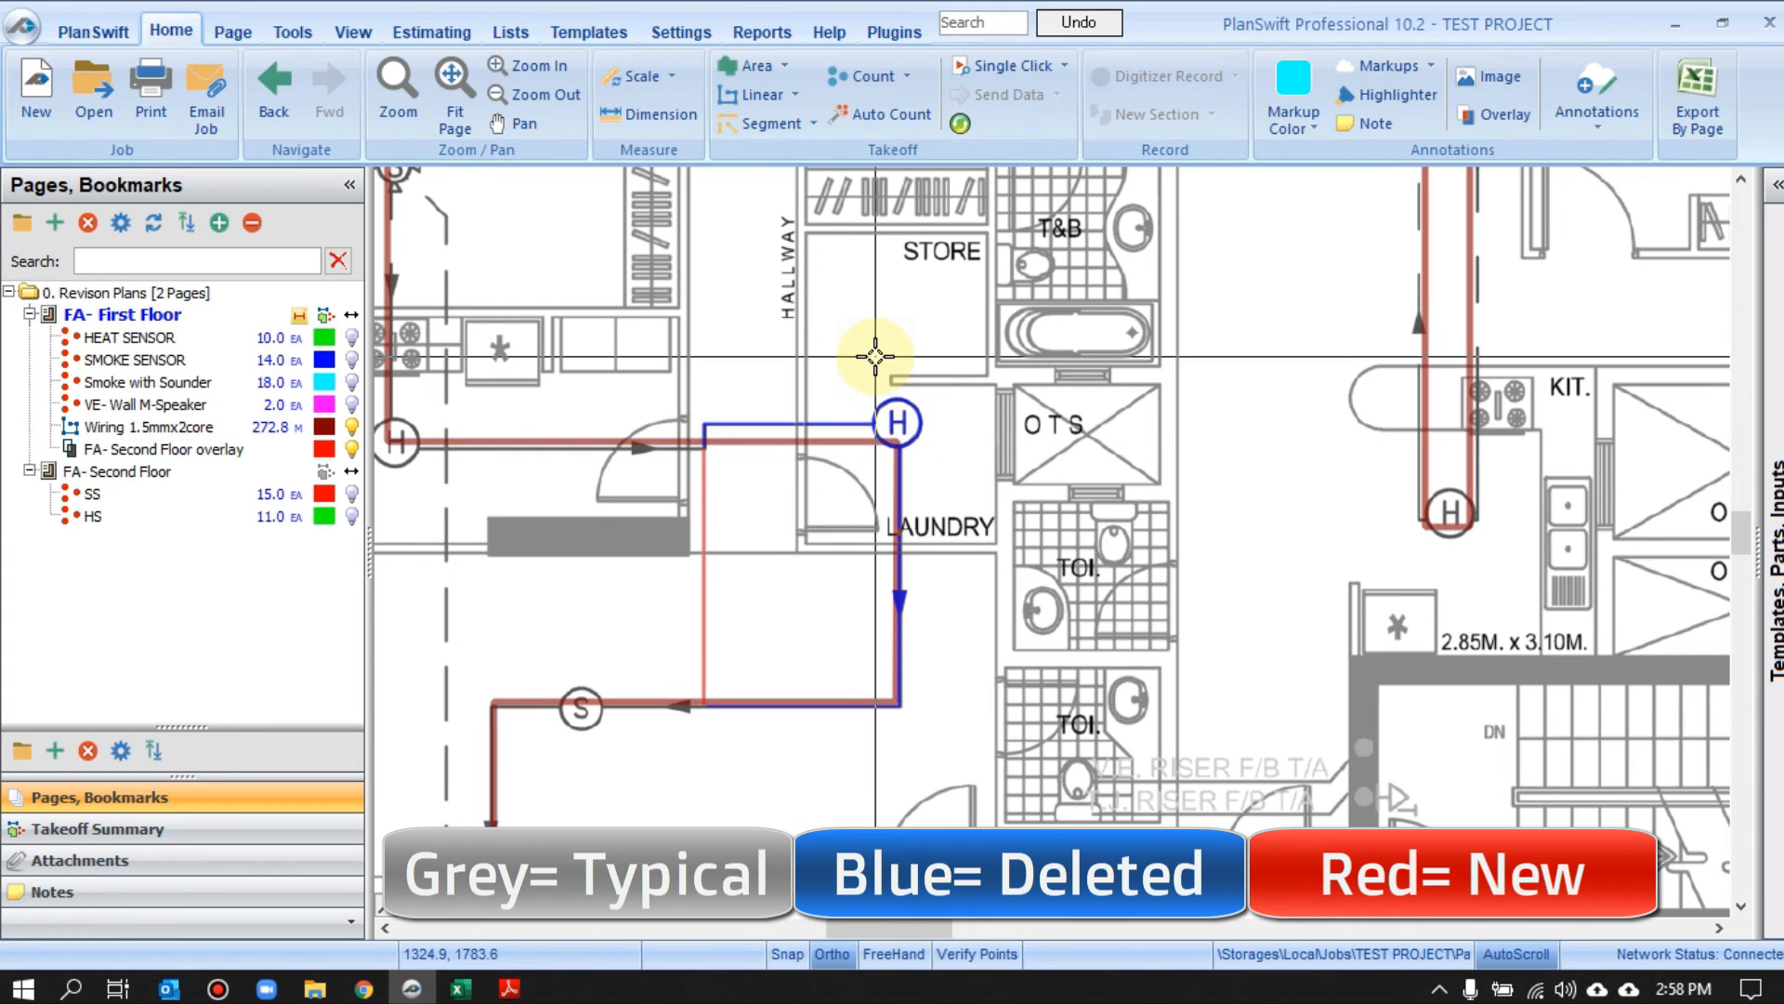
{"action": "scroll", "coordinate": [875, 356], "scroll_direction": "down", "scroll_amount": 2}
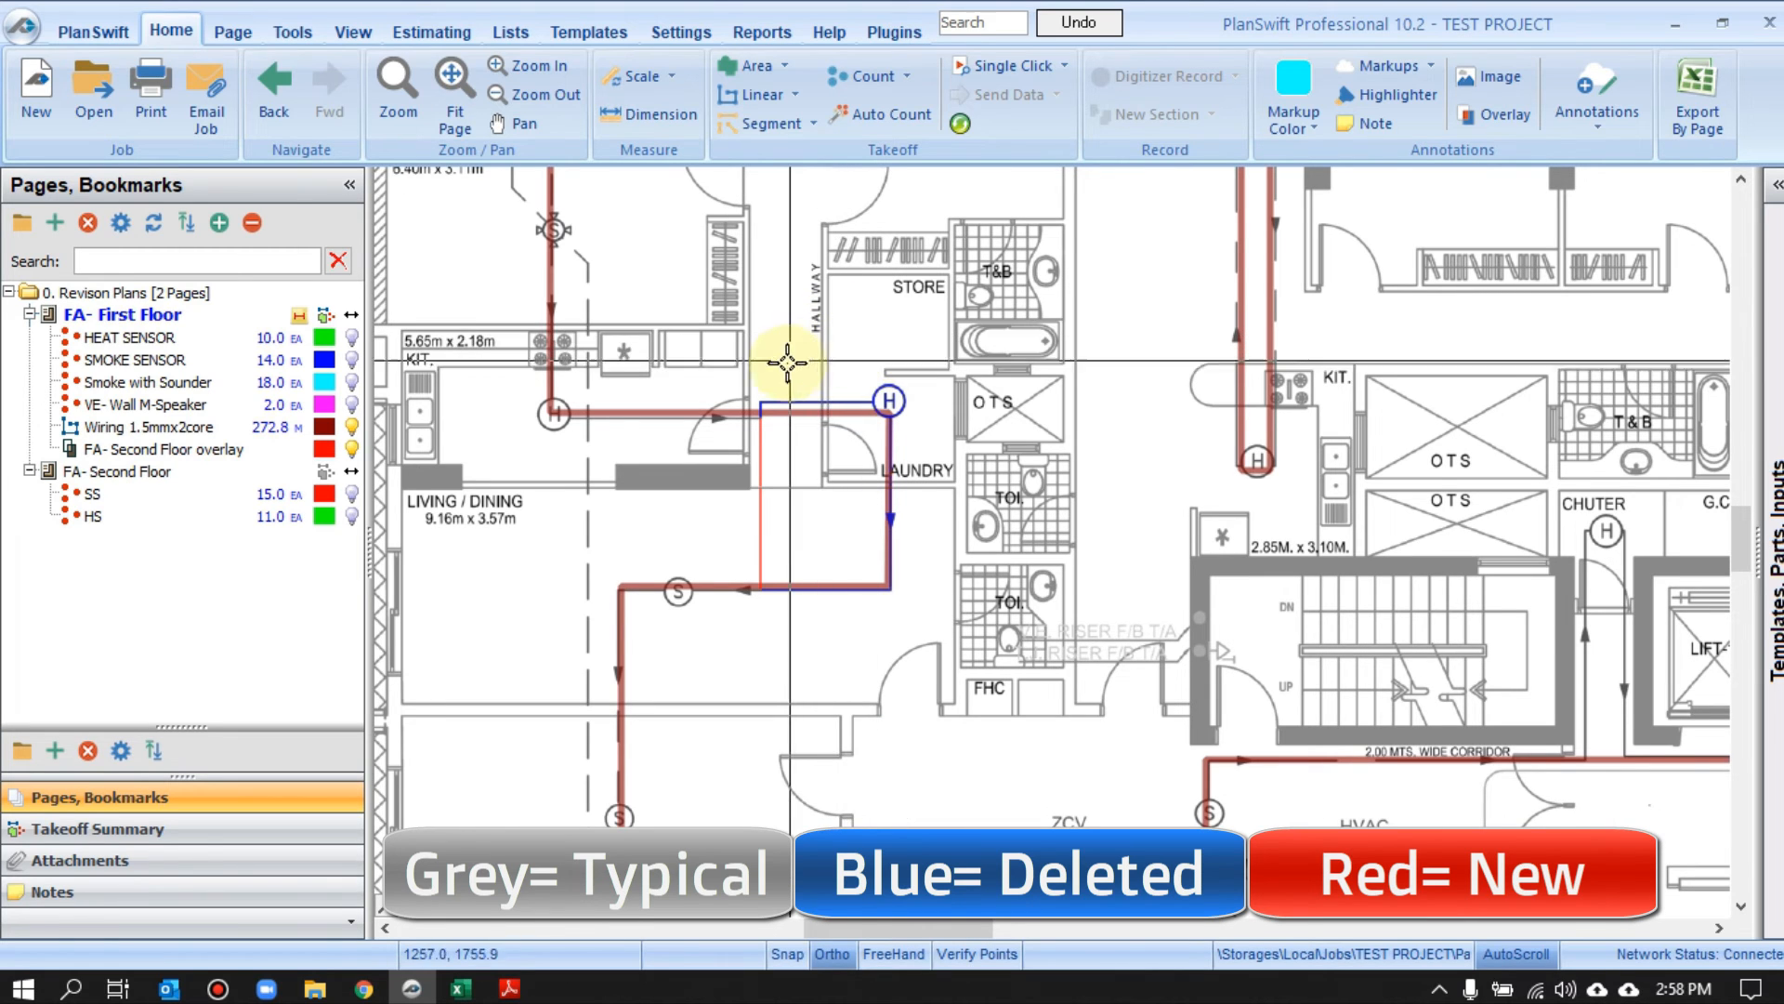
Hide the Wiring 1.5mmx2core takeoff and examine the overlay around the laundry heat sensor and the wall speaker beside the HVAC control module
{"action": "left_click", "coordinate": [357, 429]}
{"action": "left_click", "coordinate": [638, 387]}
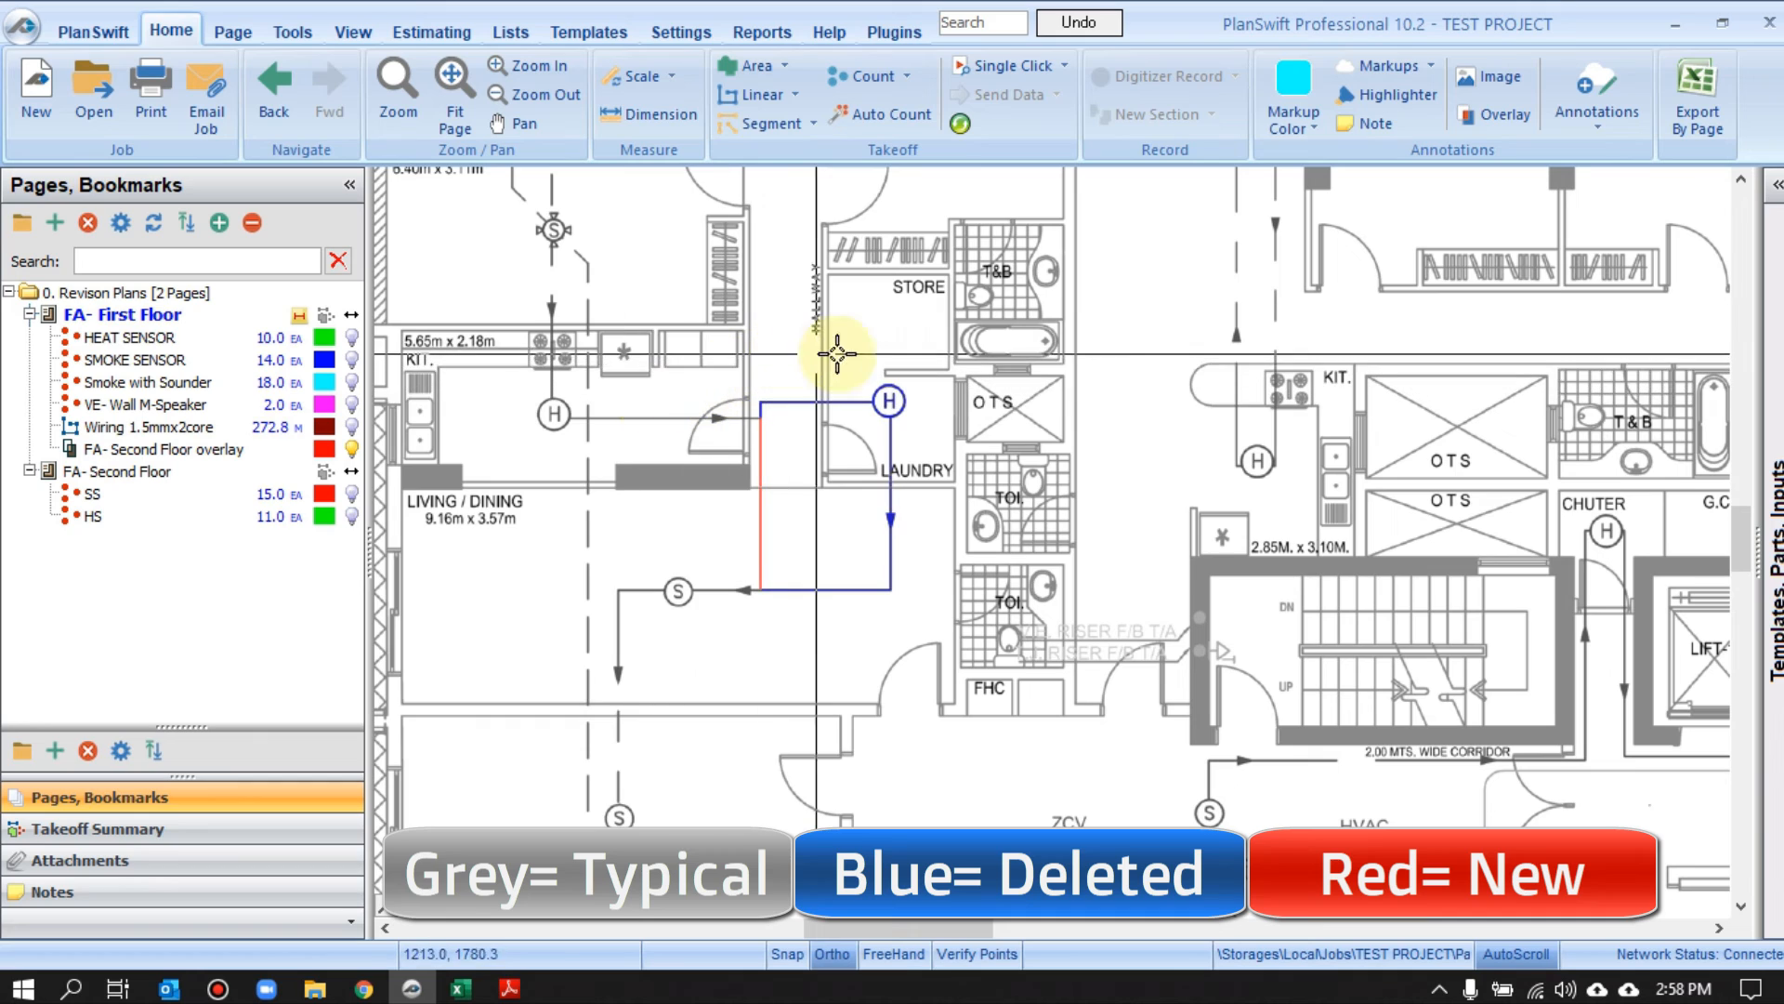
{"action": "scroll", "coordinate": [786, 402], "scroll_direction": "up", "scroll_amount": 2}
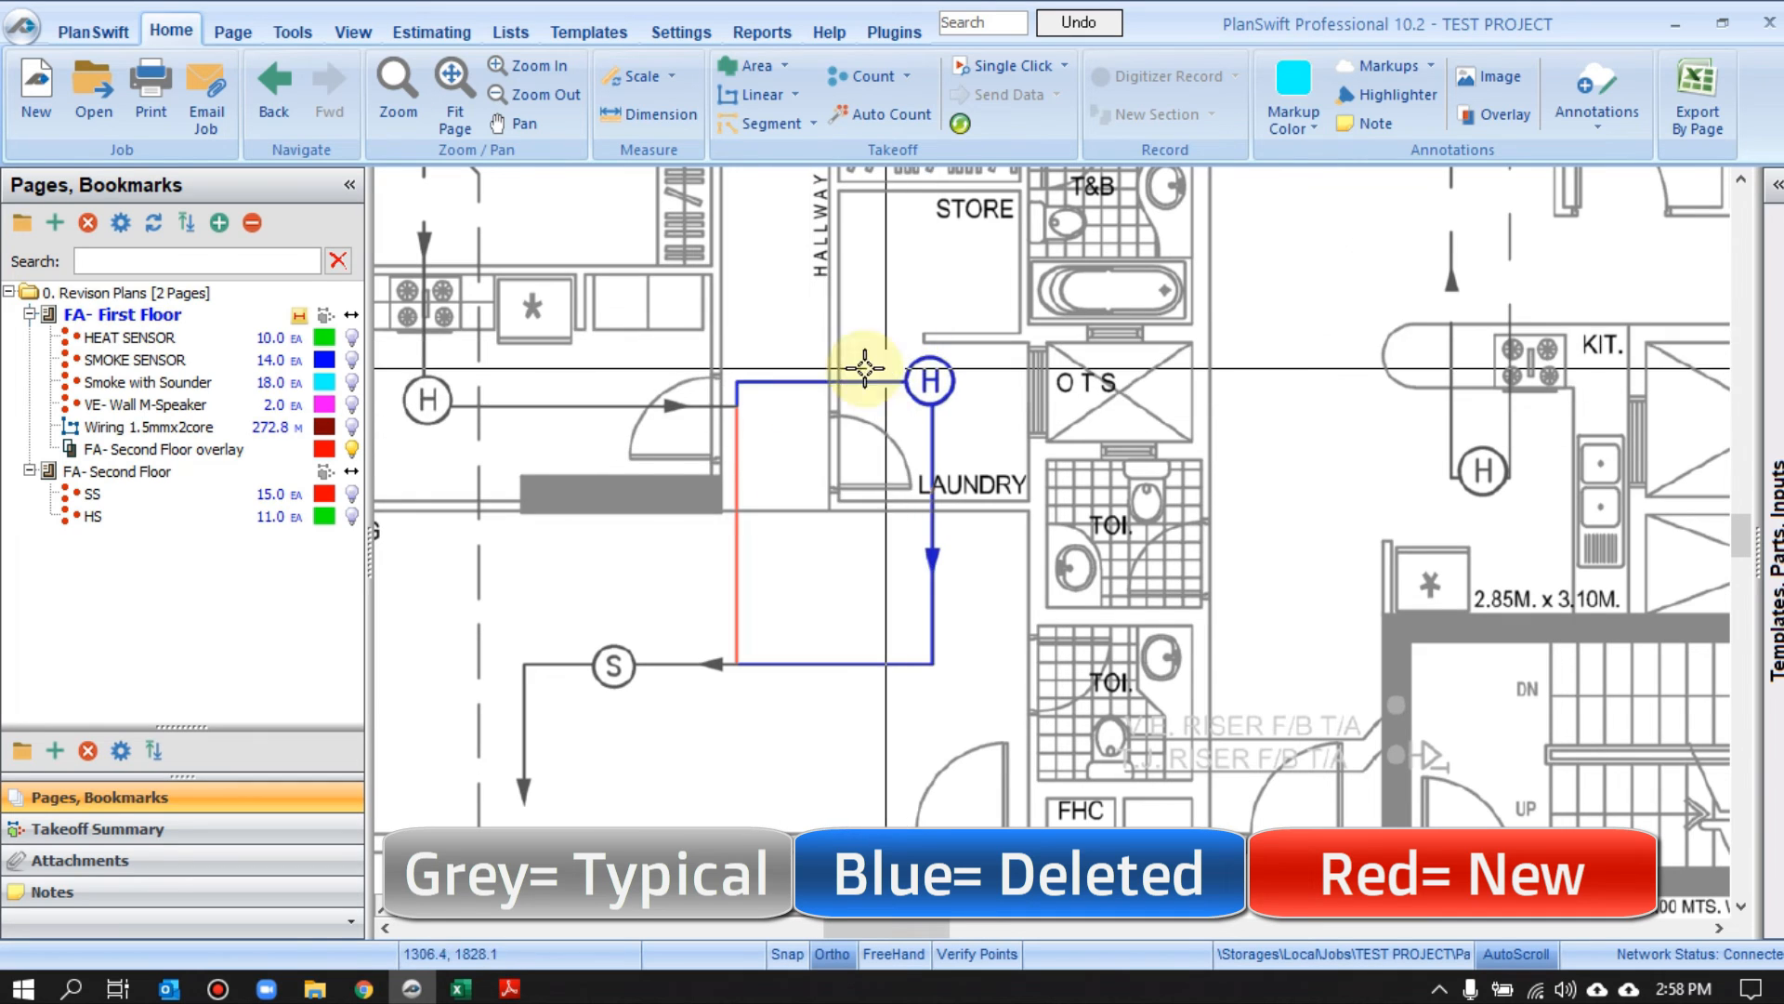
{"action": "scroll", "coordinate": [733, 446], "scroll_direction": "down", "scroll_amount": 4}
{"action": "scroll", "coordinate": [855, 577], "scroll_direction": "up", "scroll_amount": 2}
{"action": "scroll", "coordinate": [1485, 428], "scroll_direction": "up", "scroll_amount": 6}
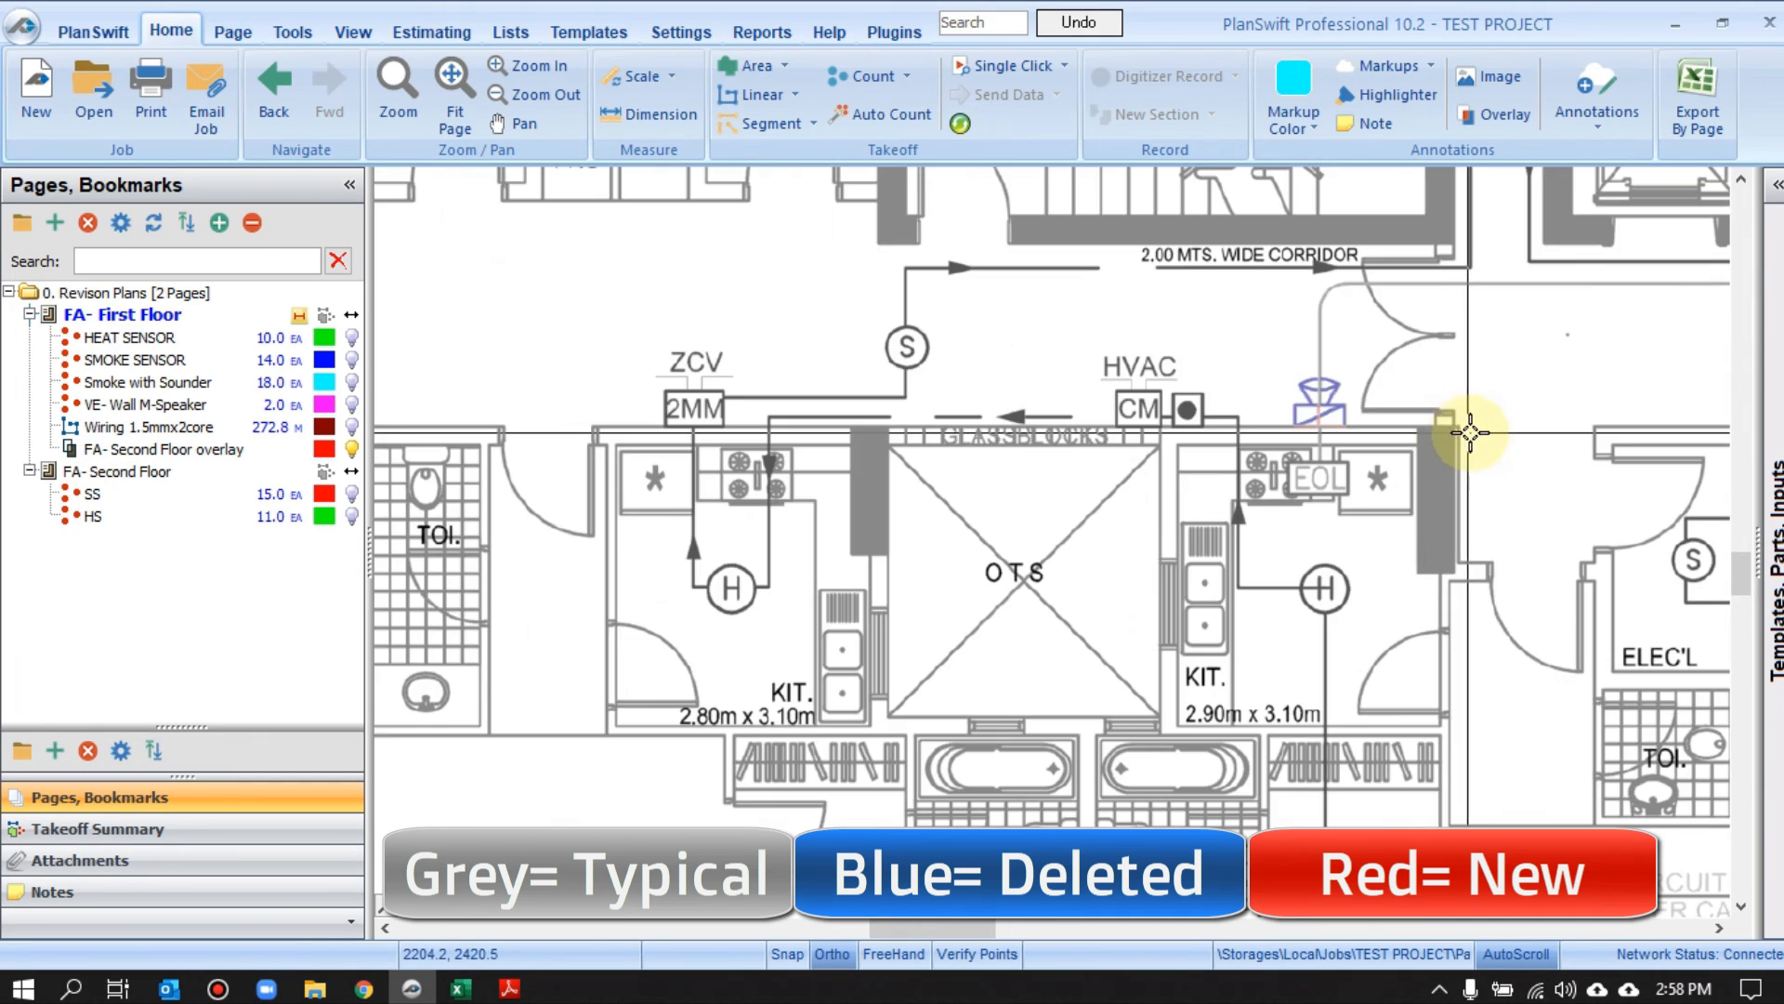
{"action": "scroll", "coordinate": [1251, 411], "scroll_direction": "up", "scroll_amount": 1}
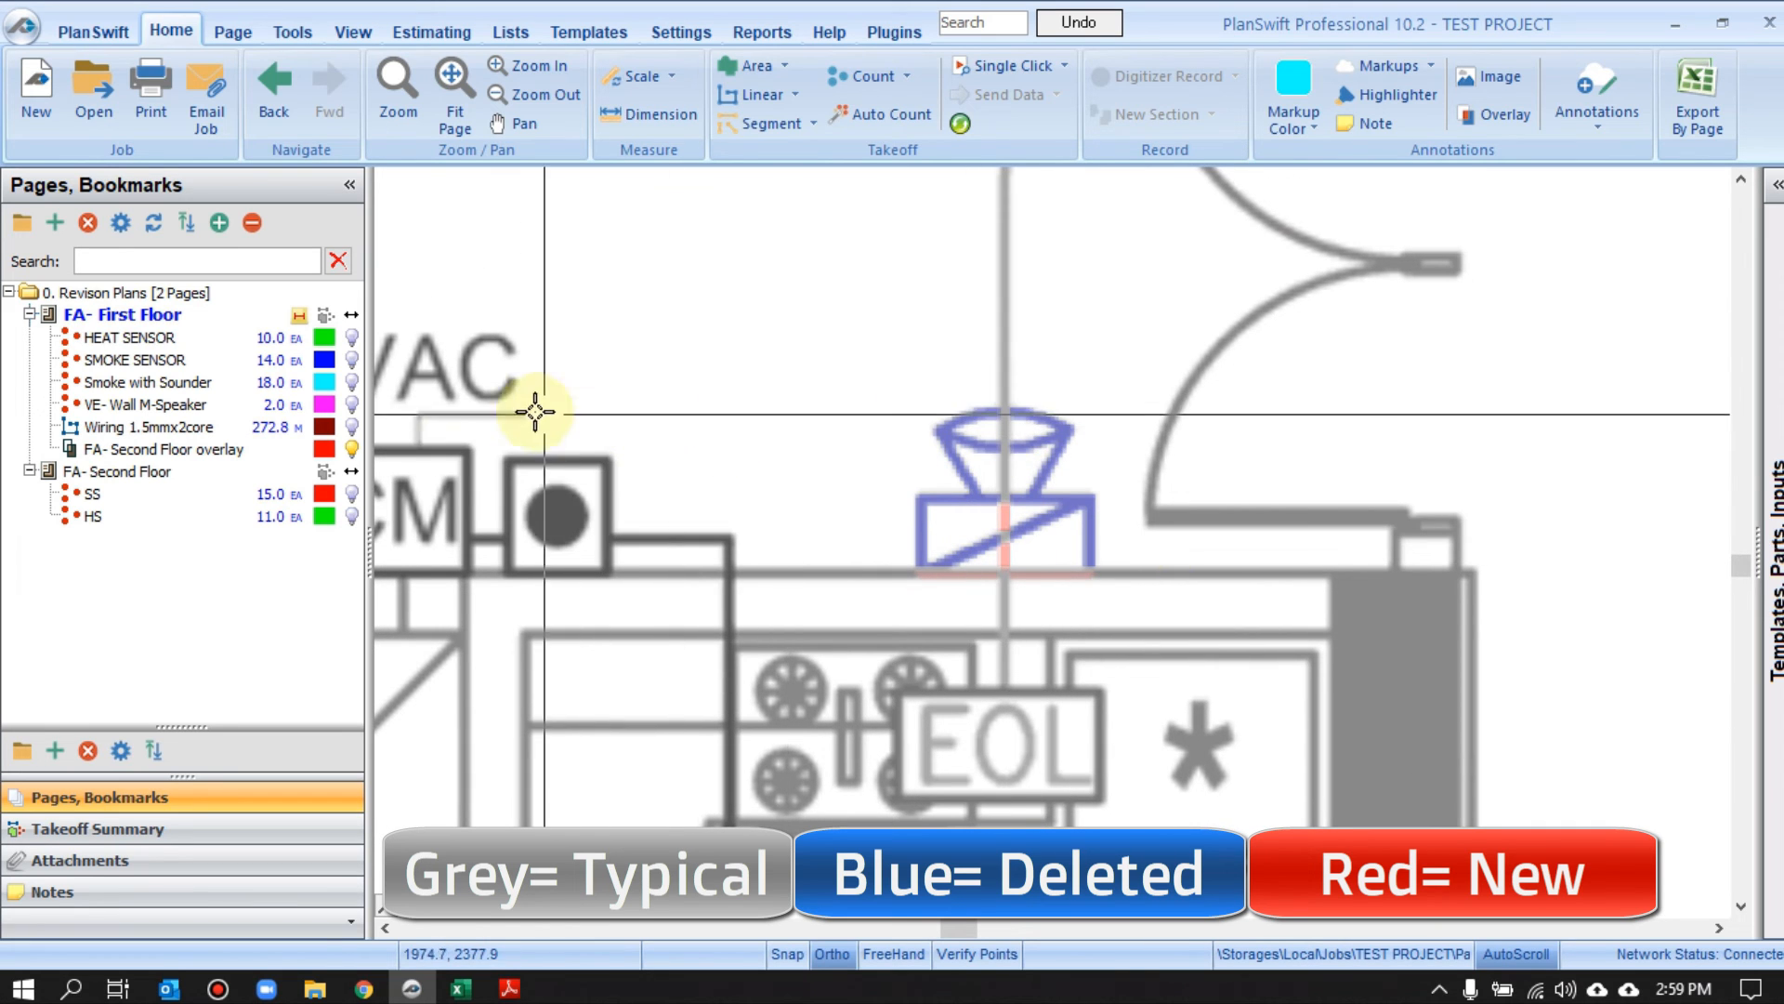
Show the VE- Wall M-Speaker takeoff to check its points against the overlay along the corridor, and hide it again
{"action": "left_click", "coordinate": [351, 405]}
{"action": "scroll", "coordinate": [436, 446], "scroll_direction": "down", "scroll_amount": 3}
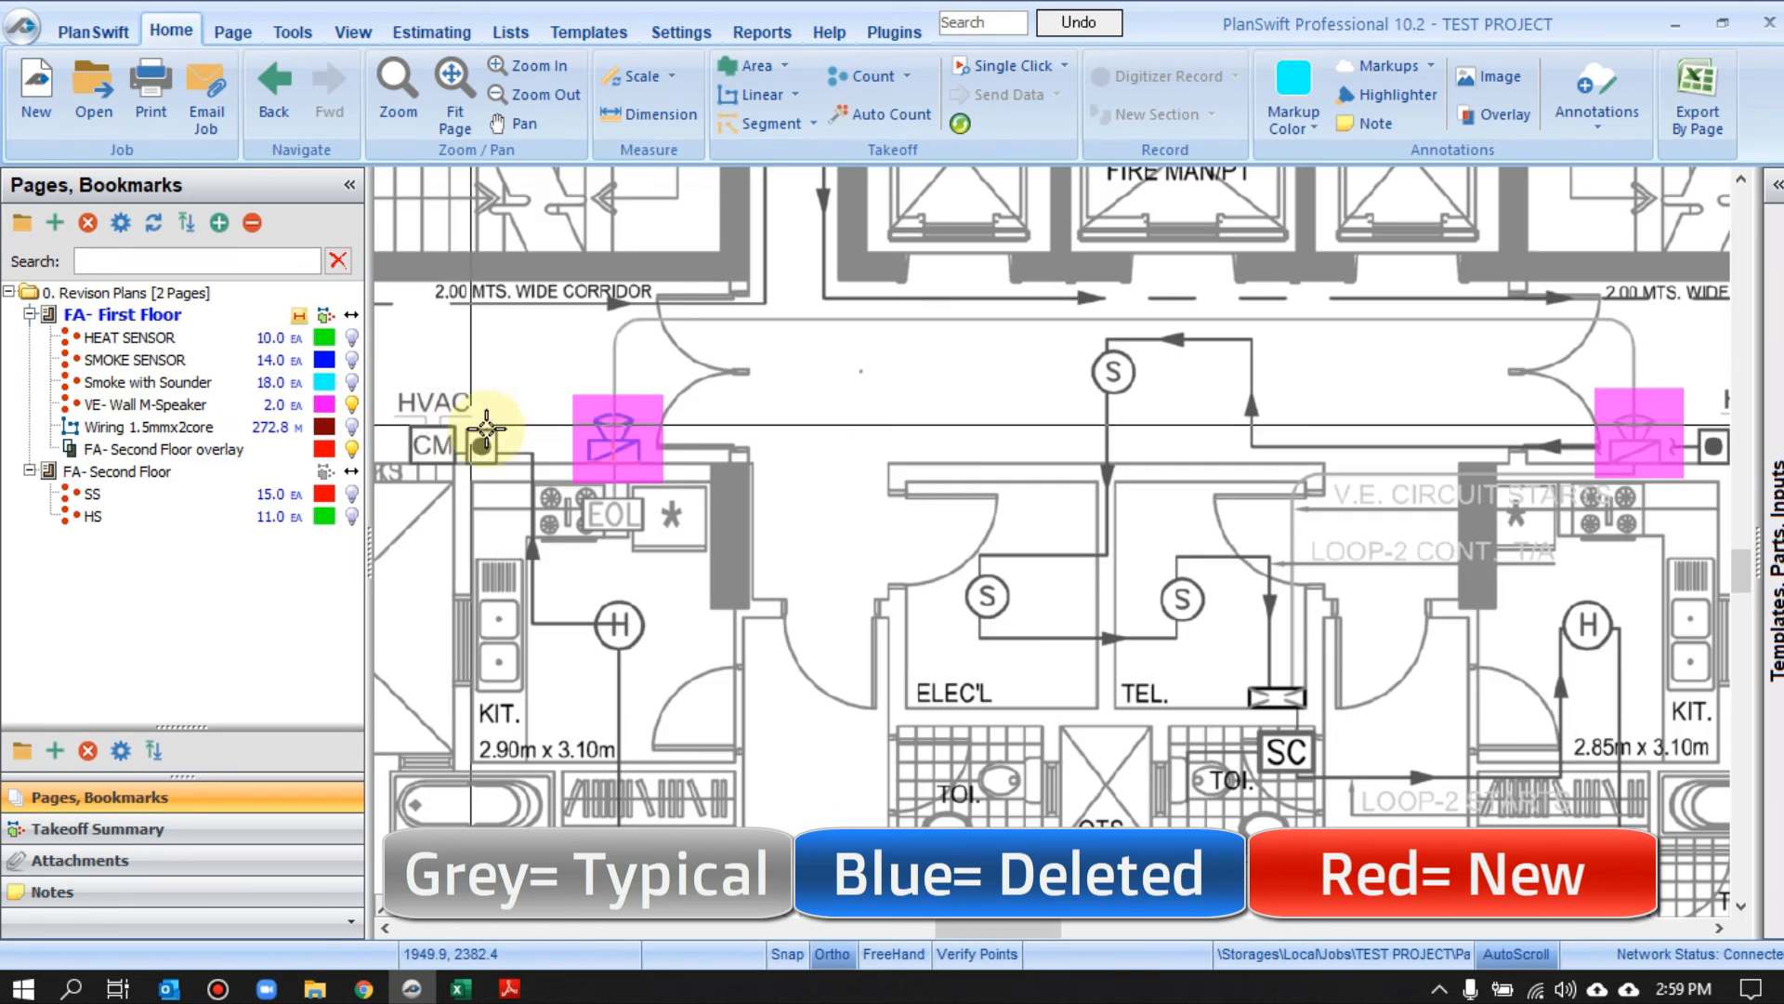
{"action": "scroll", "coordinate": [947, 444], "scroll_direction": "down", "scroll_amount": 2}
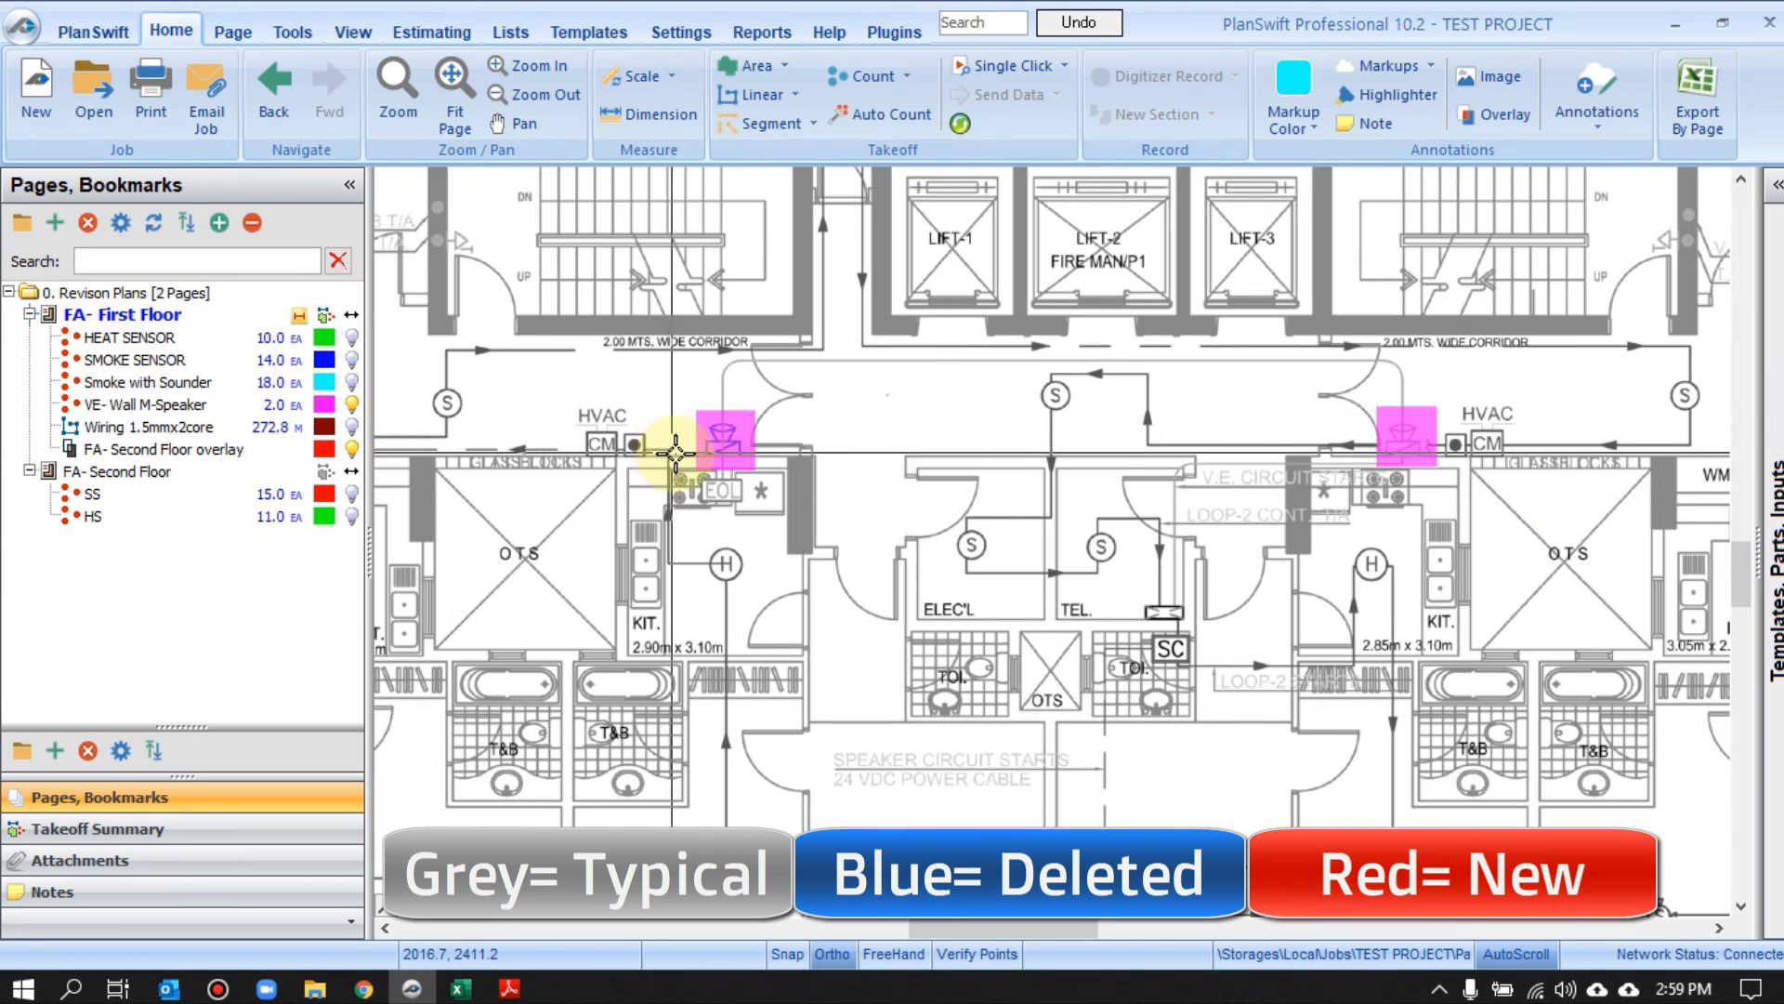
{"action": "scroll", "coordinate": [674, 453], "scroll_direction": "up", "scroll_amount": 3}
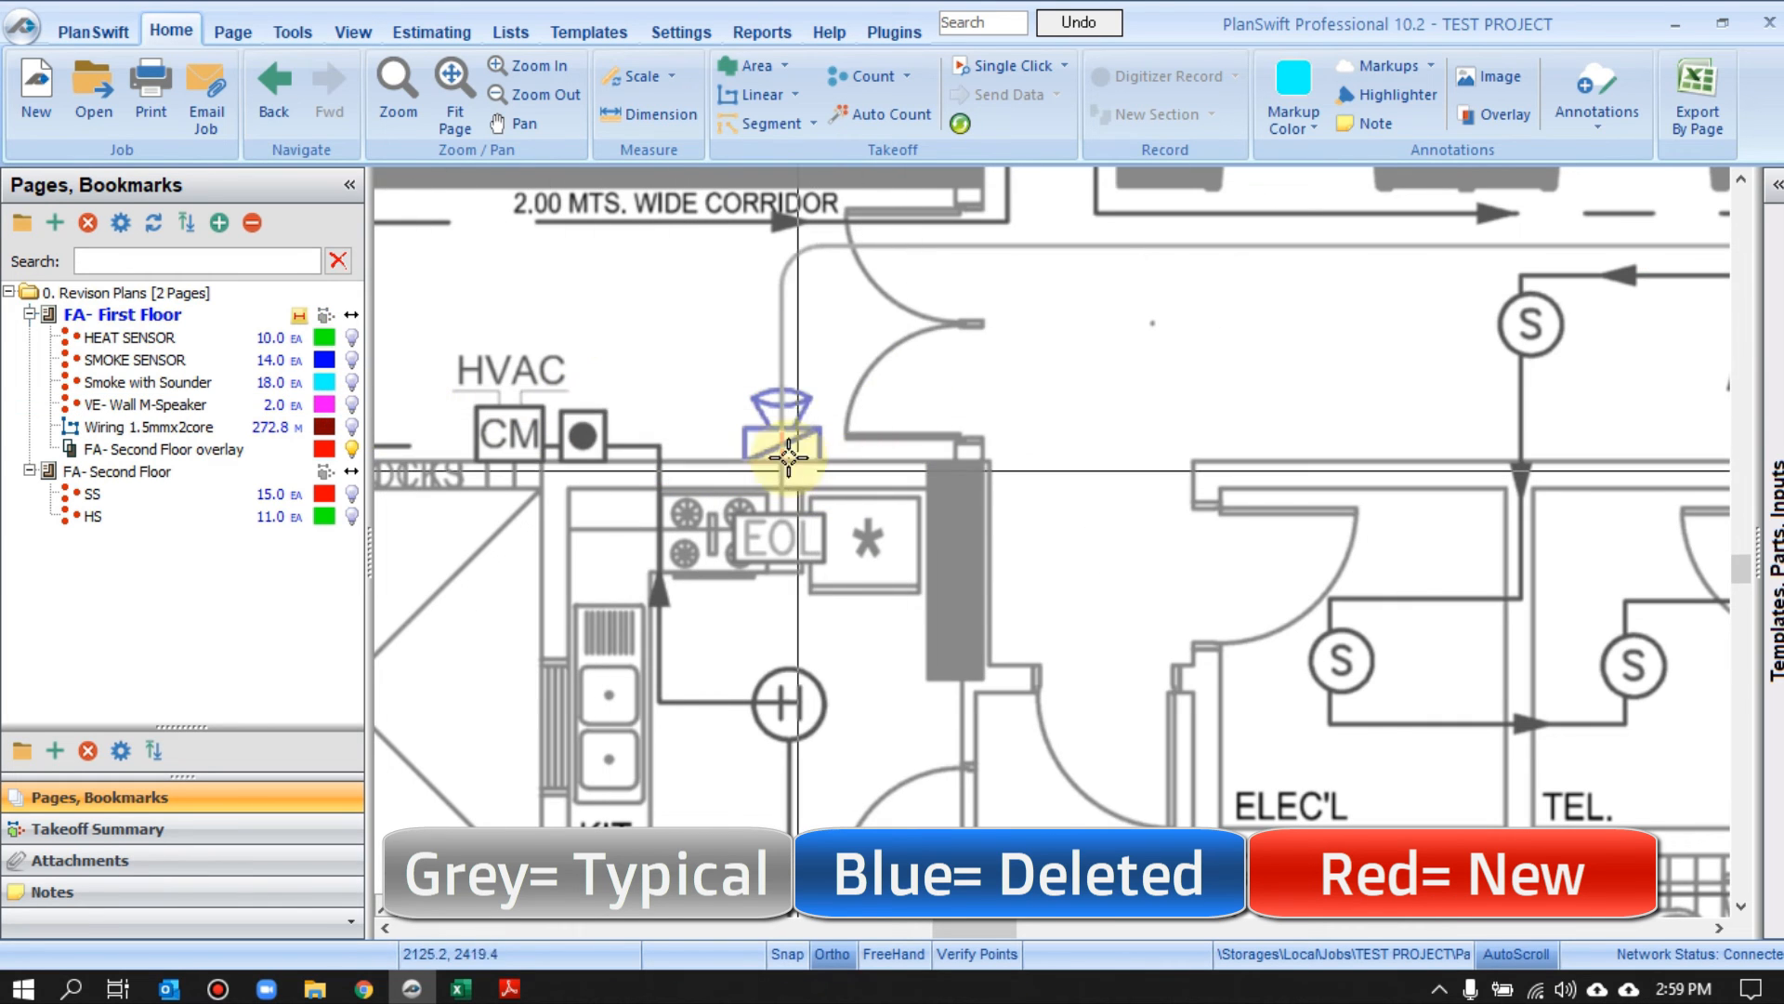
{"action": "scroll", "coordinate": [765, 372], "scroll_direction": "down", "scroll_amount": 3}
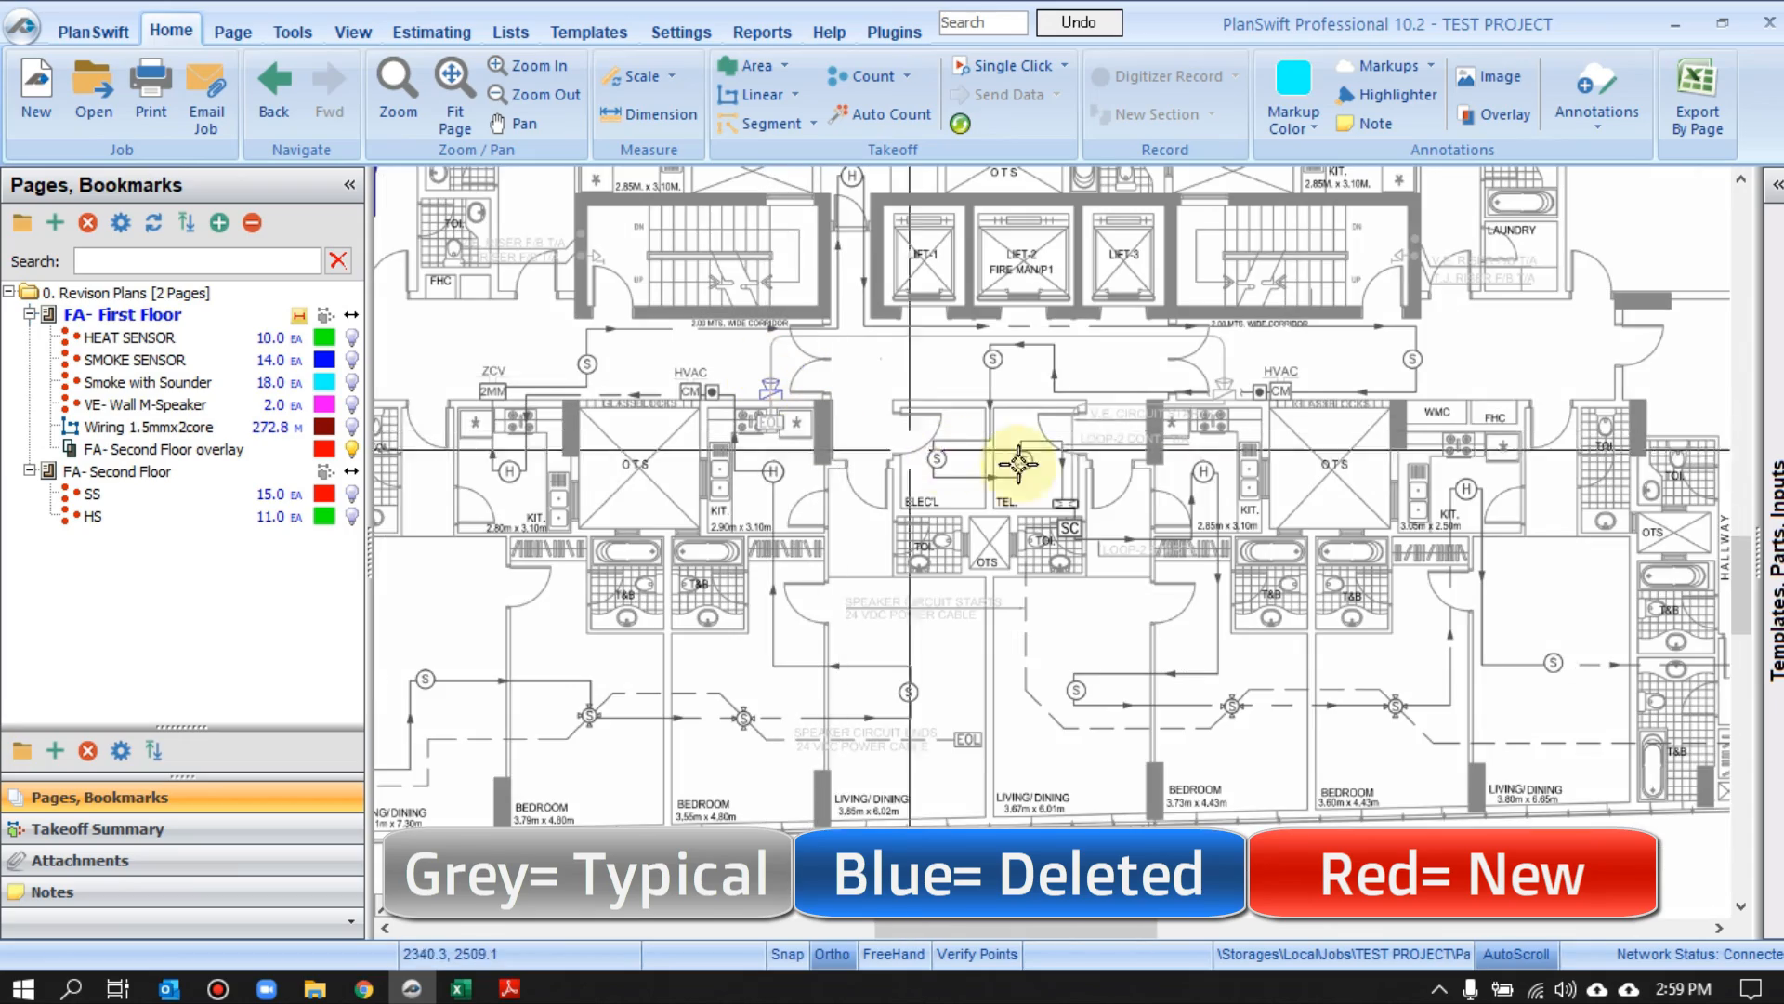
Examine the overlay across the right-hand apartments and the legend's fire alarm sounder entry for revisions
{"action": "left_click_drag", "start_coordinate": [1253, 550], "coordinate": [860, 542]}
{"action": "left_click_drag", "start_coordinate": [1533, 394], "coordinate": [1435, 684]}
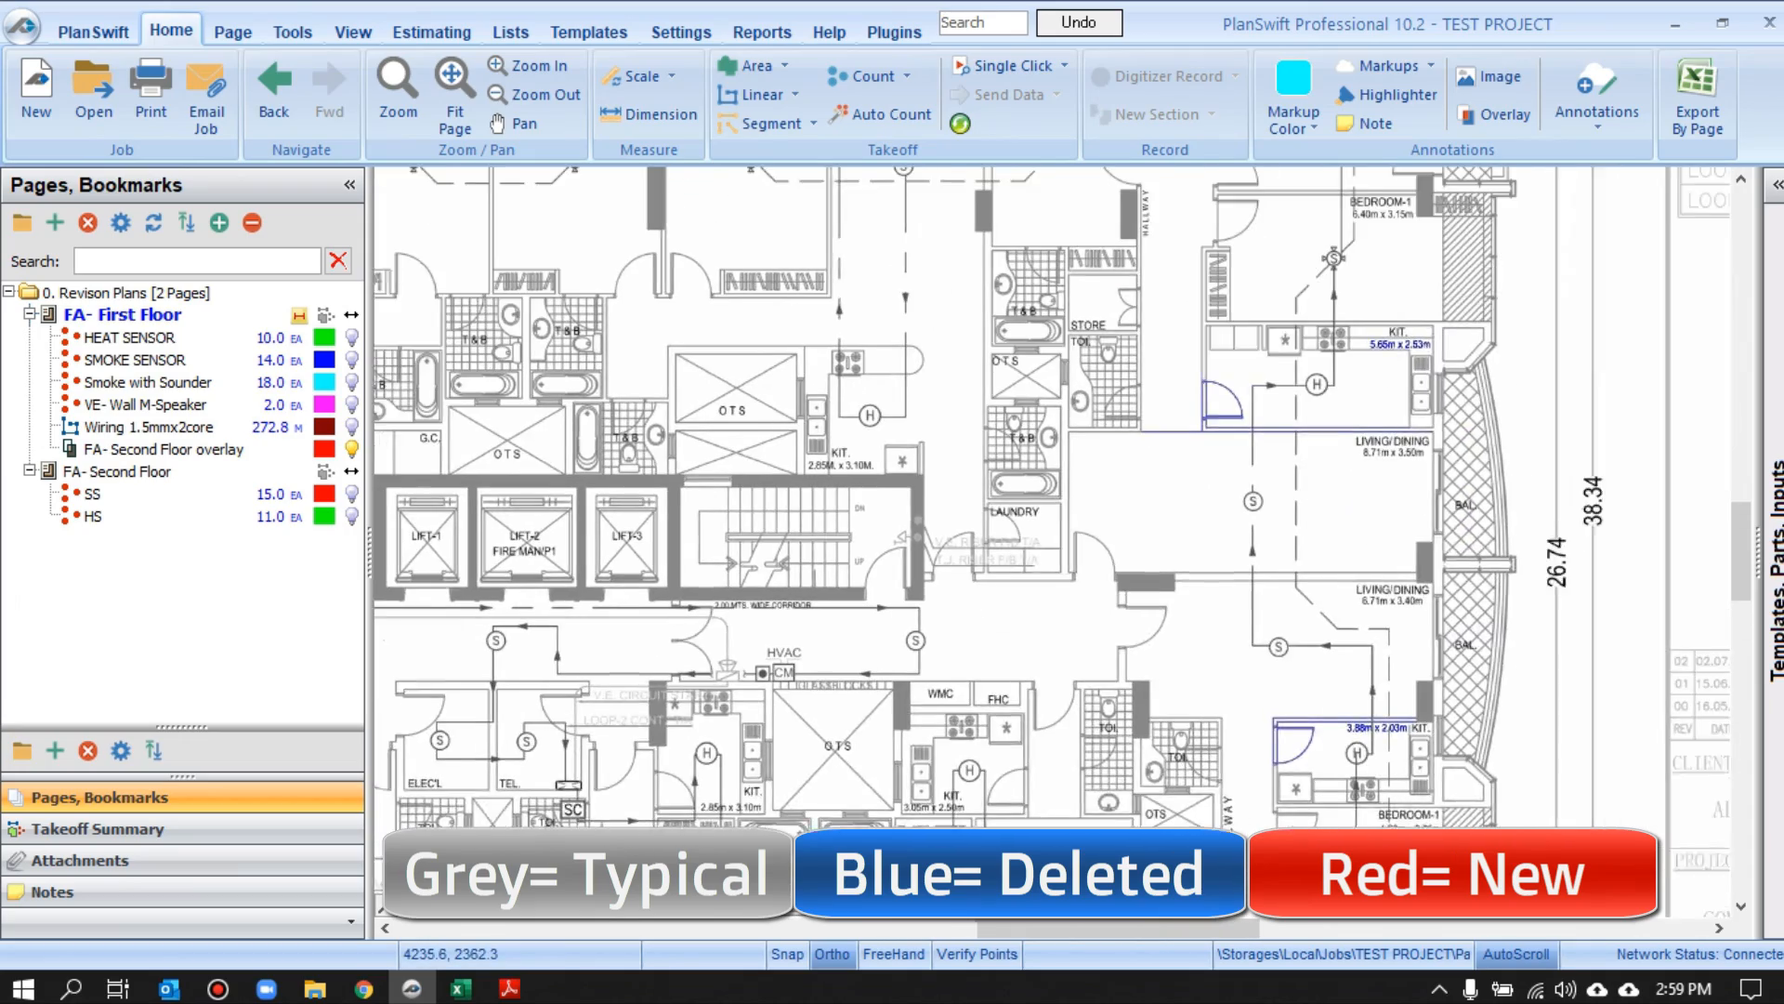
{"action": "scroll", "coordinate": [1408, 450], "scroll_direction": "down", "scroll_amount": 1}
{"action": "left_click_drag", "start_coordinate": [1413, 389], "coordinate": [1105, 560]}
{"action": "left_click_drag", "start_coordinate": [1465, 191], "coordinate": [1382, 557]}
{"action": "scroll", "coordinate": [1390, 517], "scroll_direction": "up", "scroll_amount": 4}
{"action": "scroll", "coordinate": [1404, 464], "scroll_direction": "down", "scroll_amount": 1}
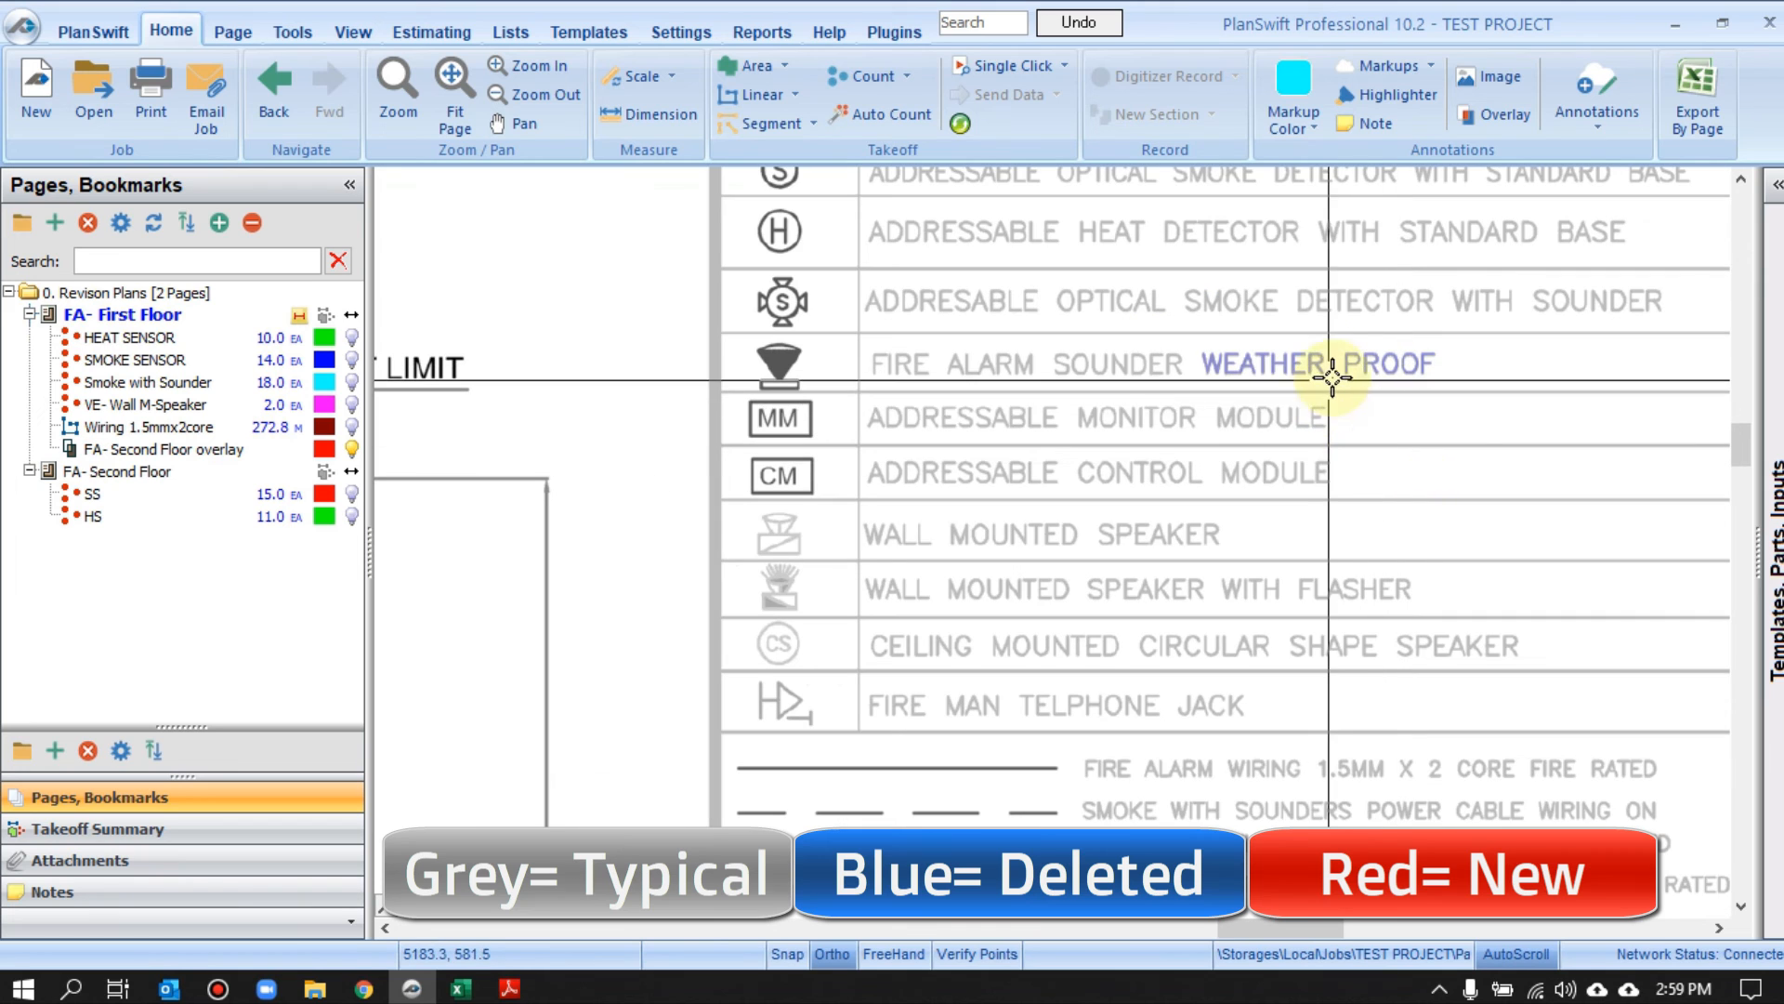
{"action": "scroll", "coordinate": [1301, 380], "scroll_direction": "up", "scroll_amount": 1}
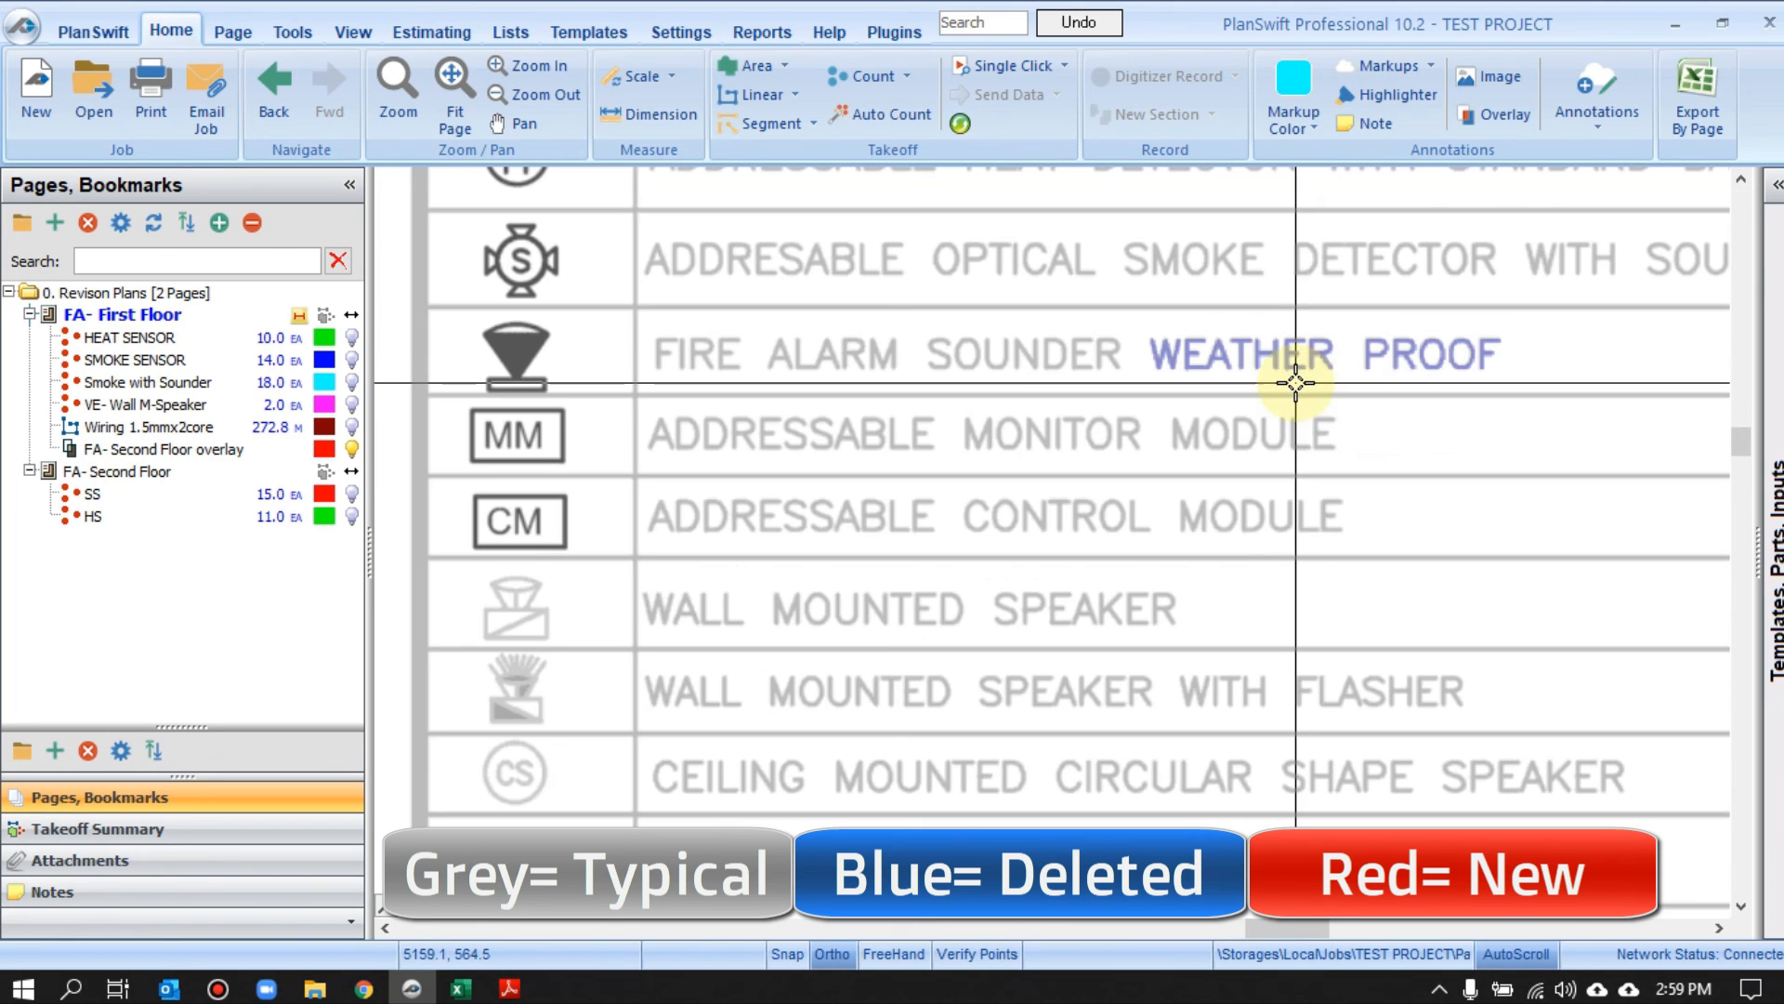
{"action": "scroll", "coordinate": [1378, 343], "scroll_direction": "down", "scroll_amount": 3}
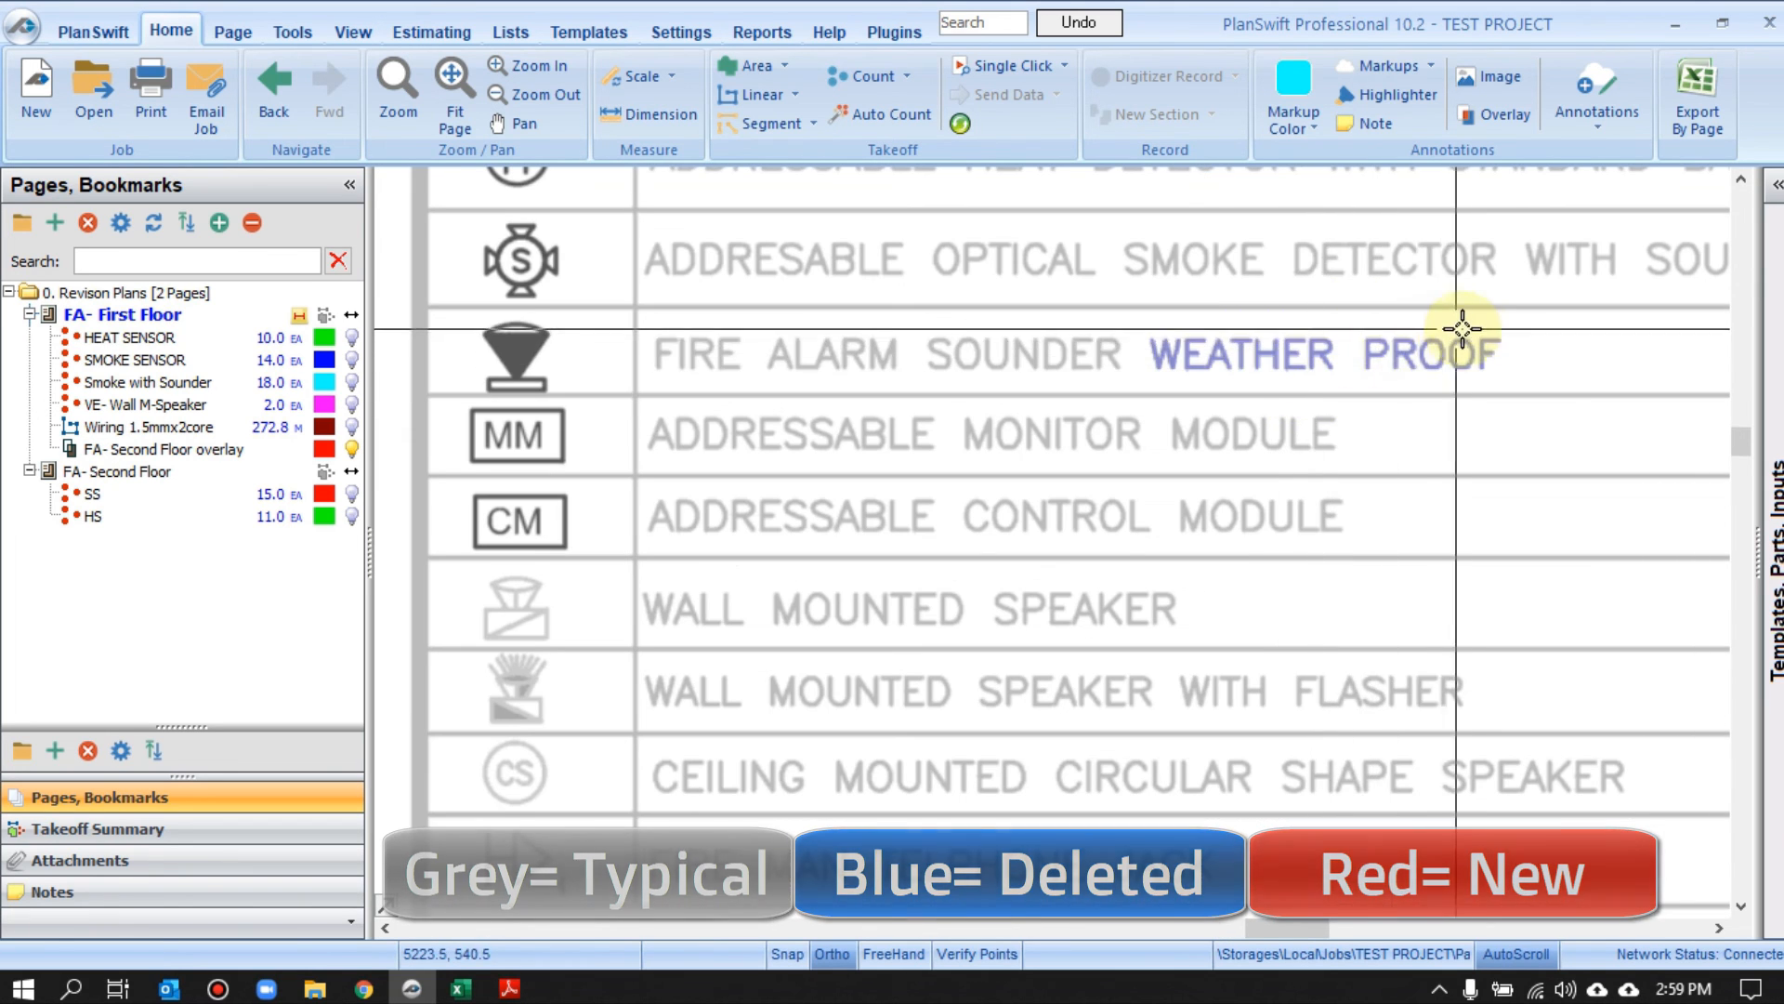
Show the first floor's HEAT SENSOR, SMOKE SENSOR, Smoke with Sounder, VE- Wall M-Speaker and Wiring 1.5mmx2core takeoffs over the whole-floor overlay
{"action": "left_click_drag", "start_coordinate": [1284, 507], "coordinate": [1402, 403]}
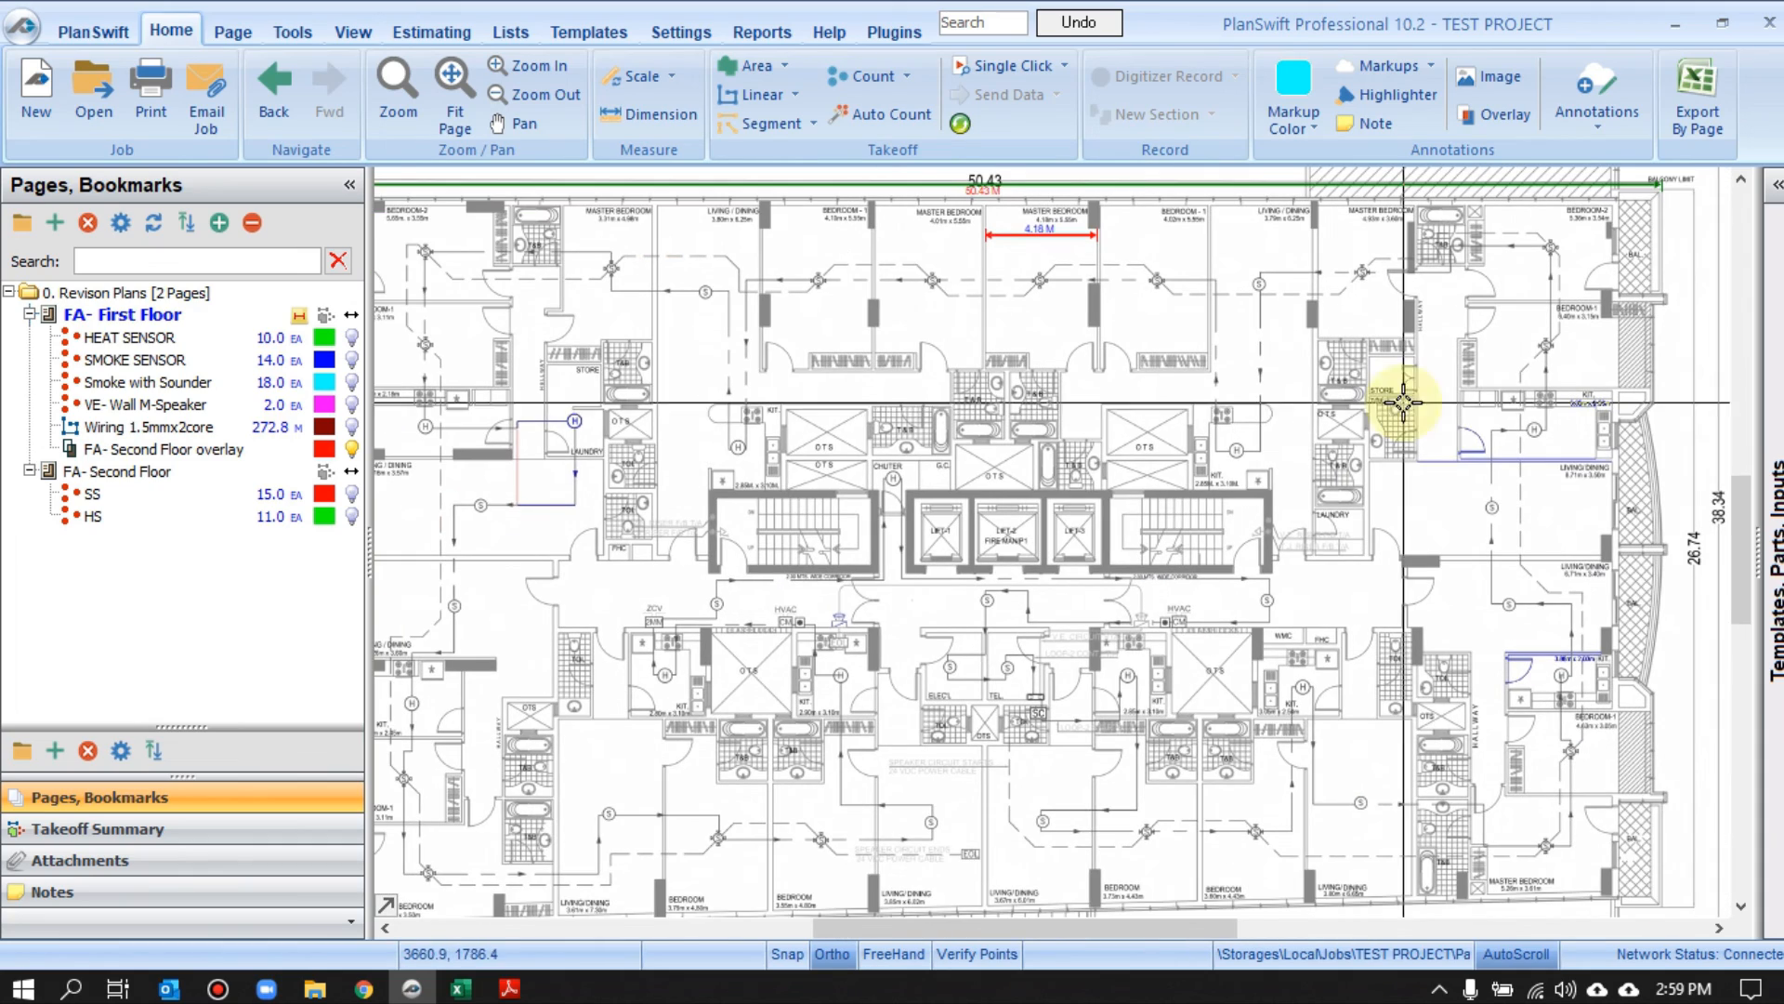
{"action": "left_click_drag", "start_coordinate": [1095, 477], "coordinate": [1163, 485]}
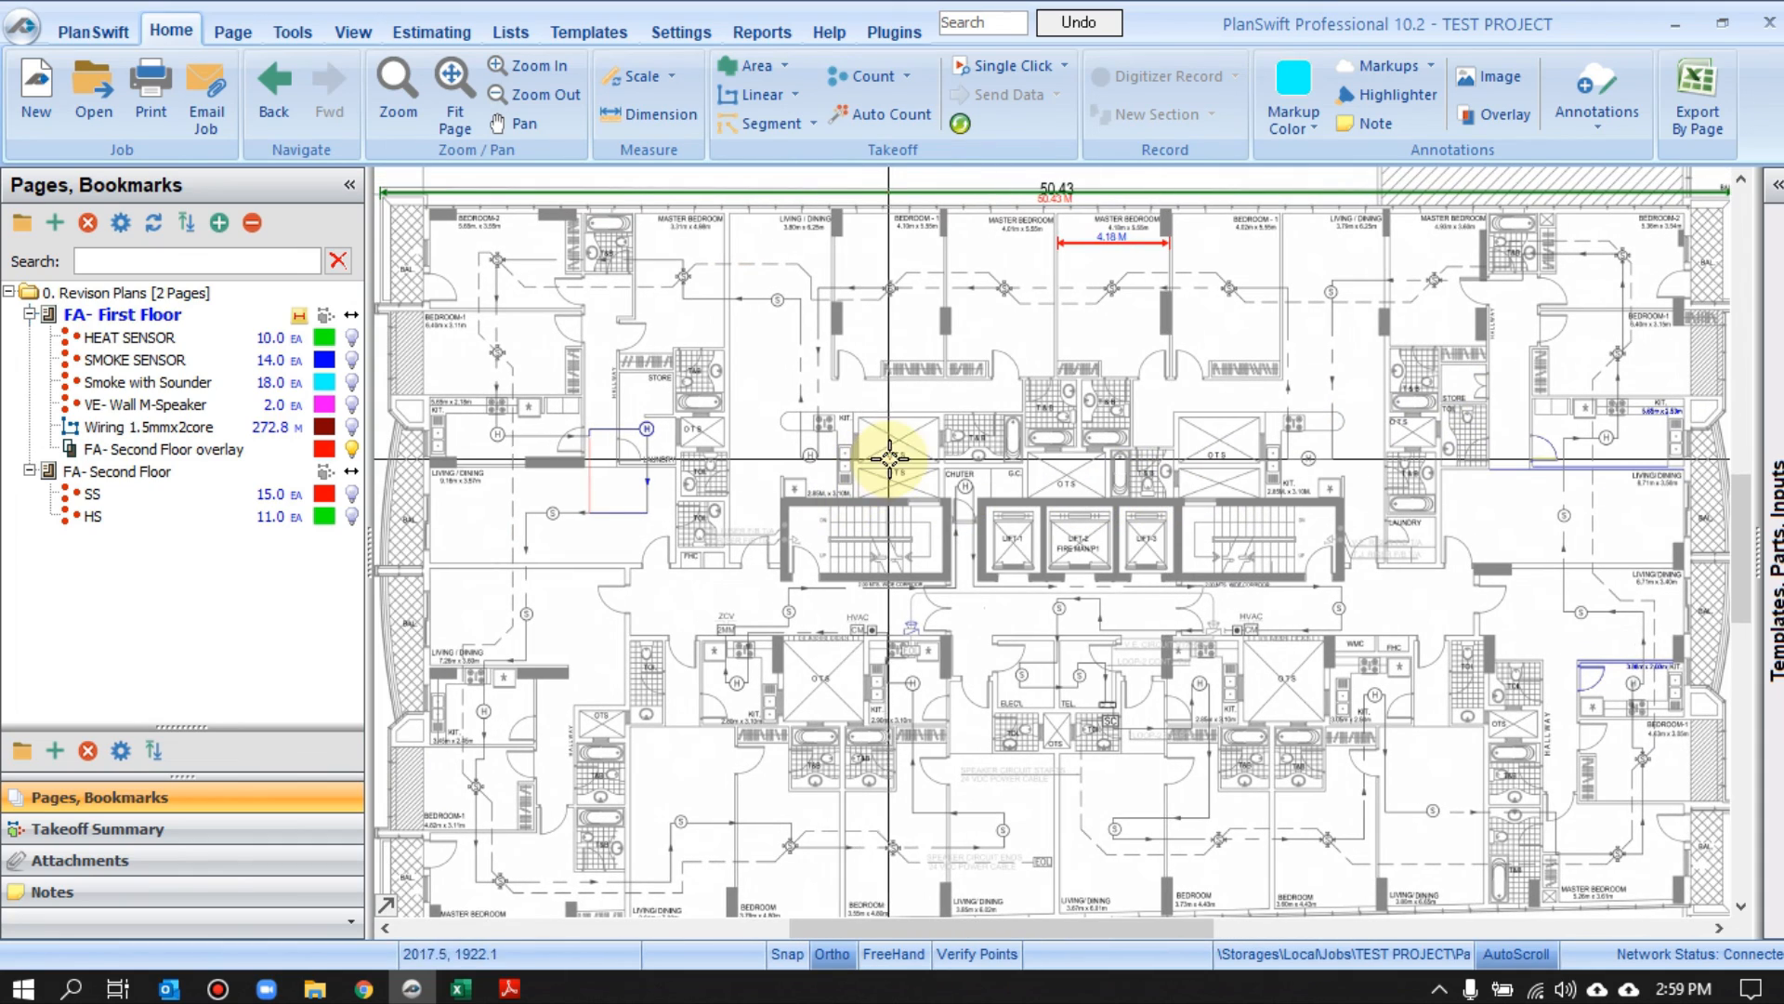
{"action": "left_click", "coordinate": [351, 337]}
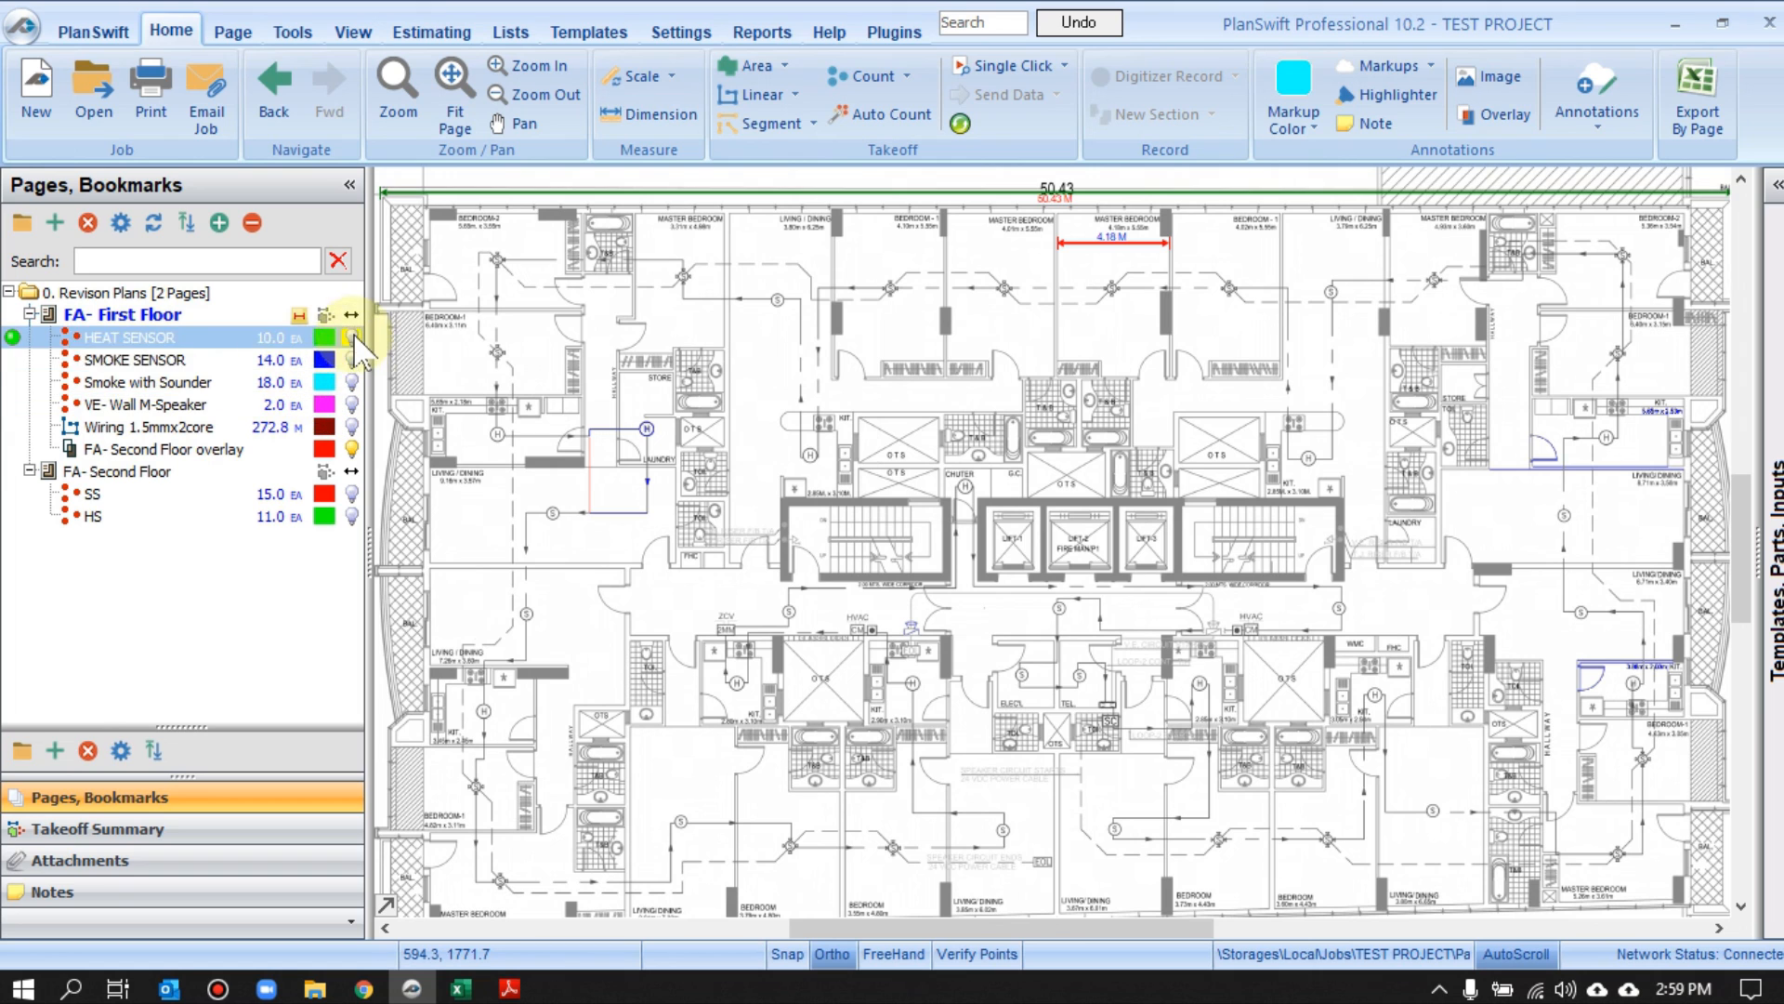
{"action": "left_click", "coordinate": [352, 360]}
{"action": "left_click", "coordinate": [351, 382]}
{"action": "left_click", "coordinate": [352, 404]}
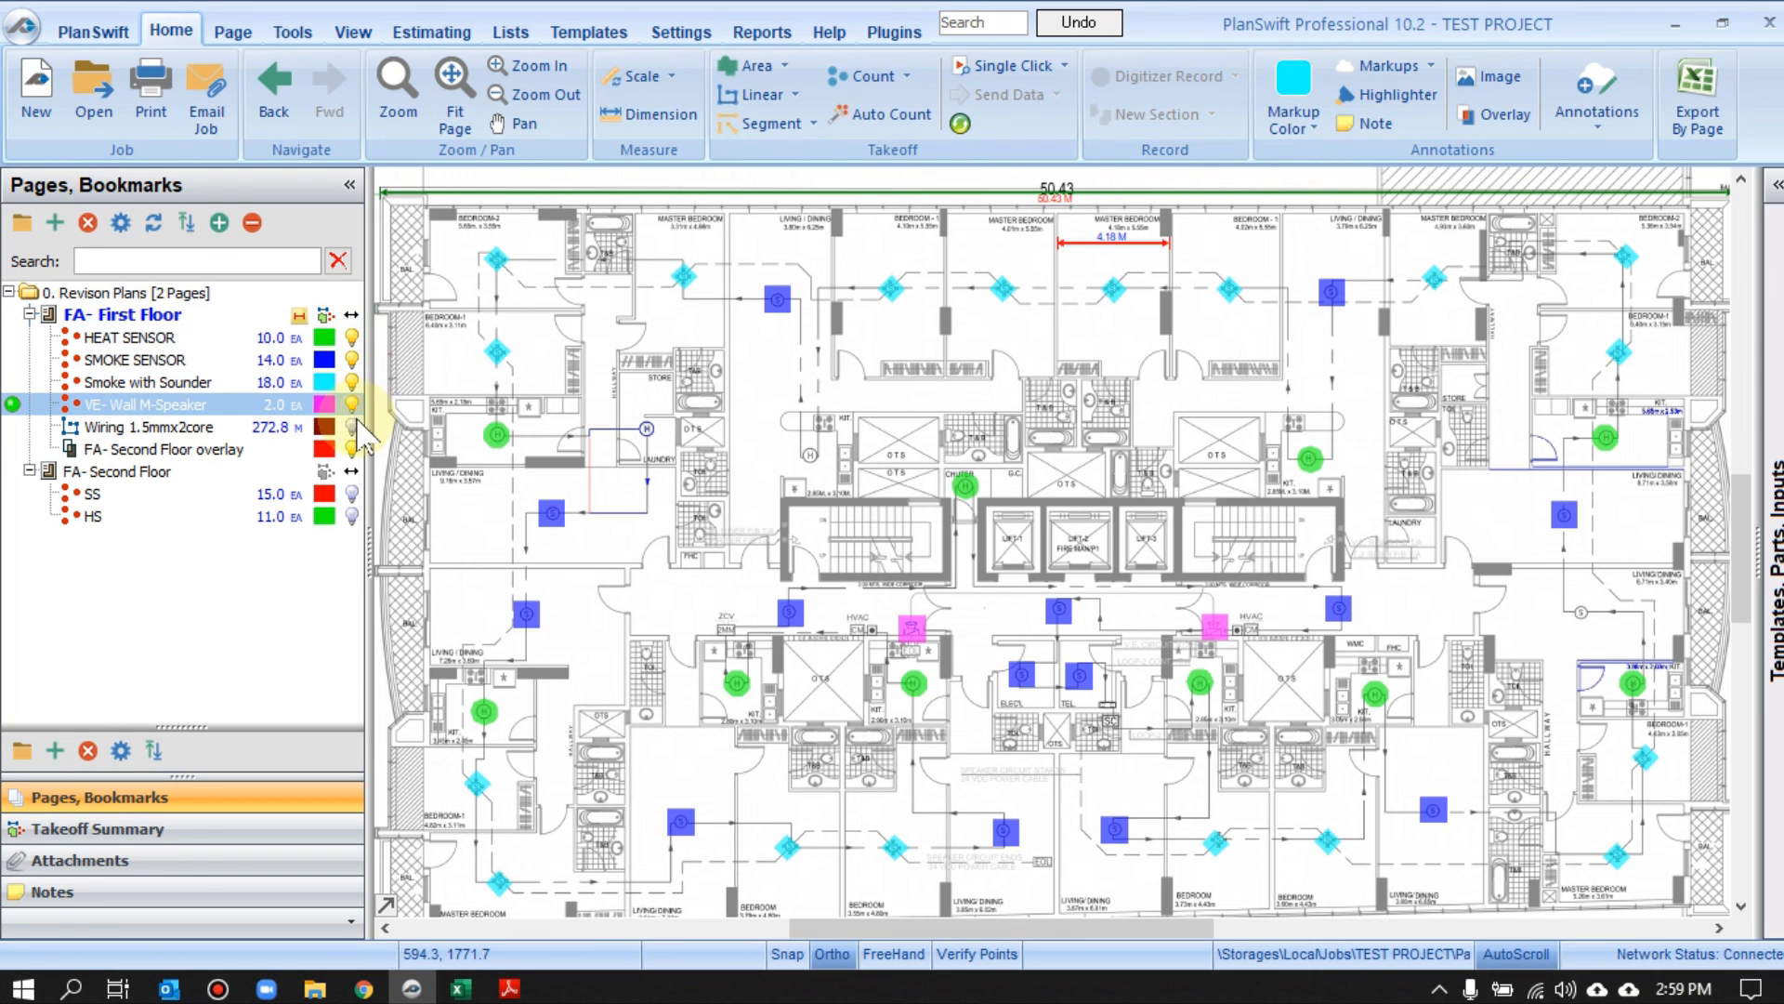
{"action": "left_click", "coordinate": [351, 426]}
{"action": "scroll", "coordinate": [907, 460], "scroll_direction": "down", "scroll_amount": 3}
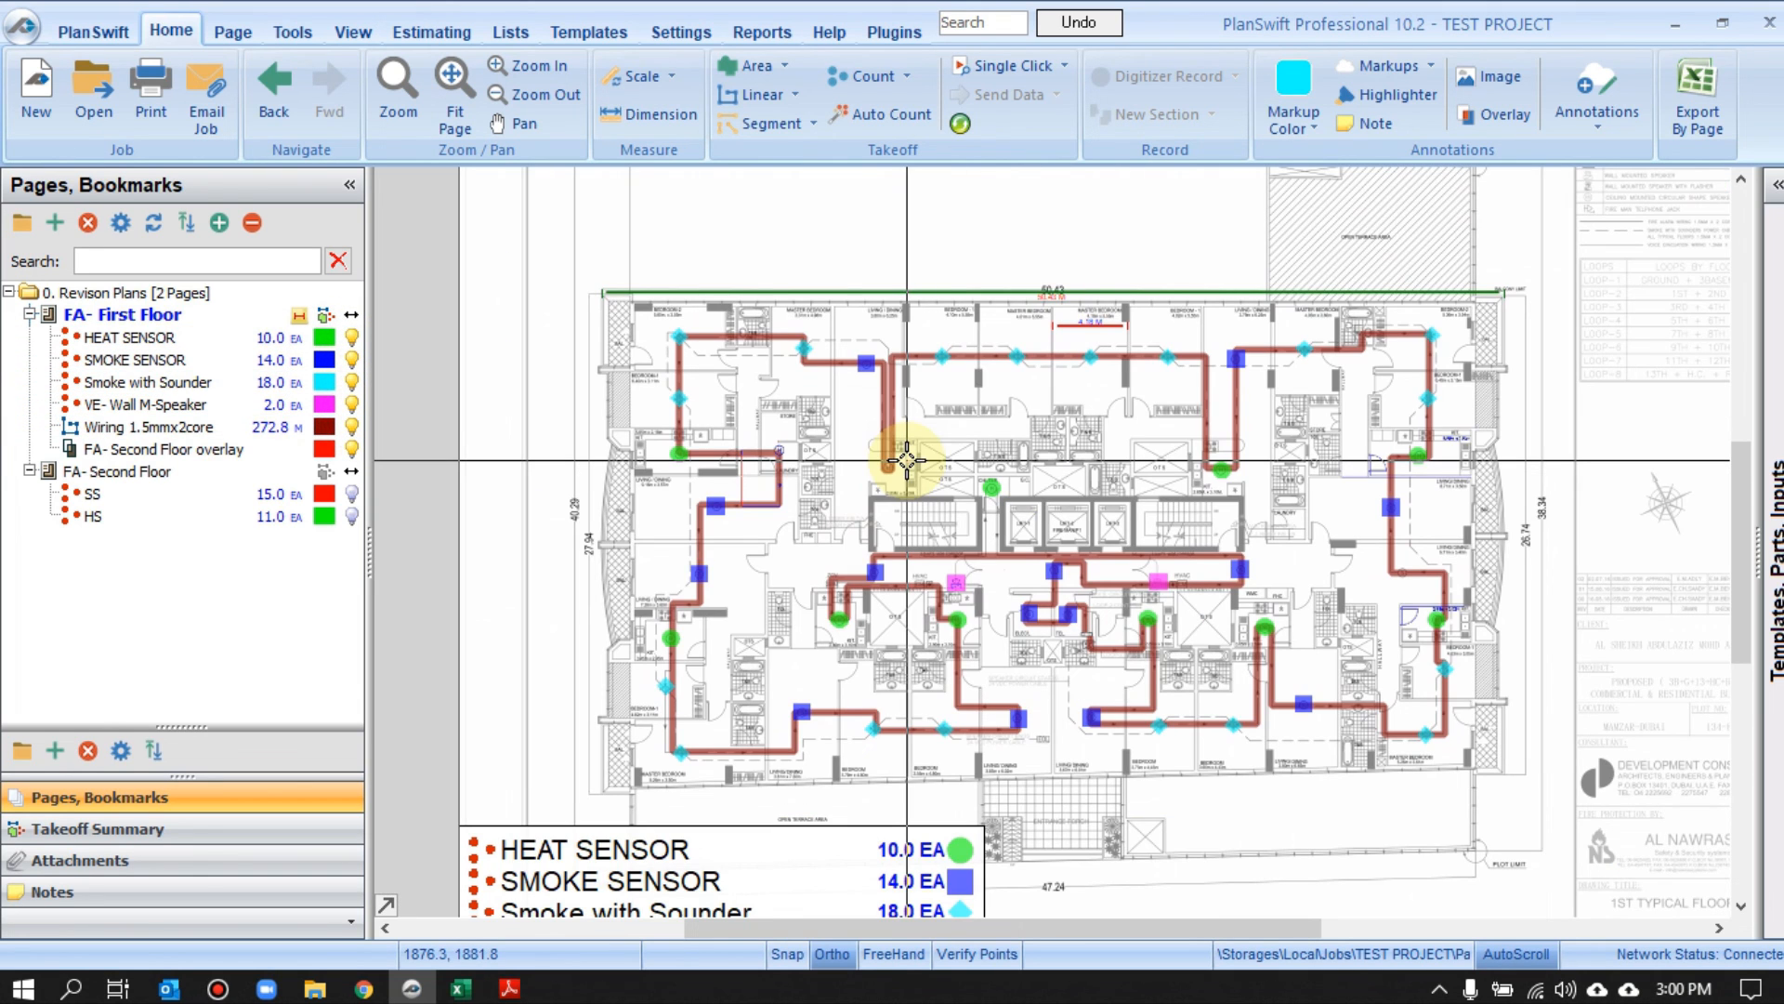
{"action": "scroll", "coordinate": [825, 502], "scroll_direction": "up", "scroll_amount": 2}
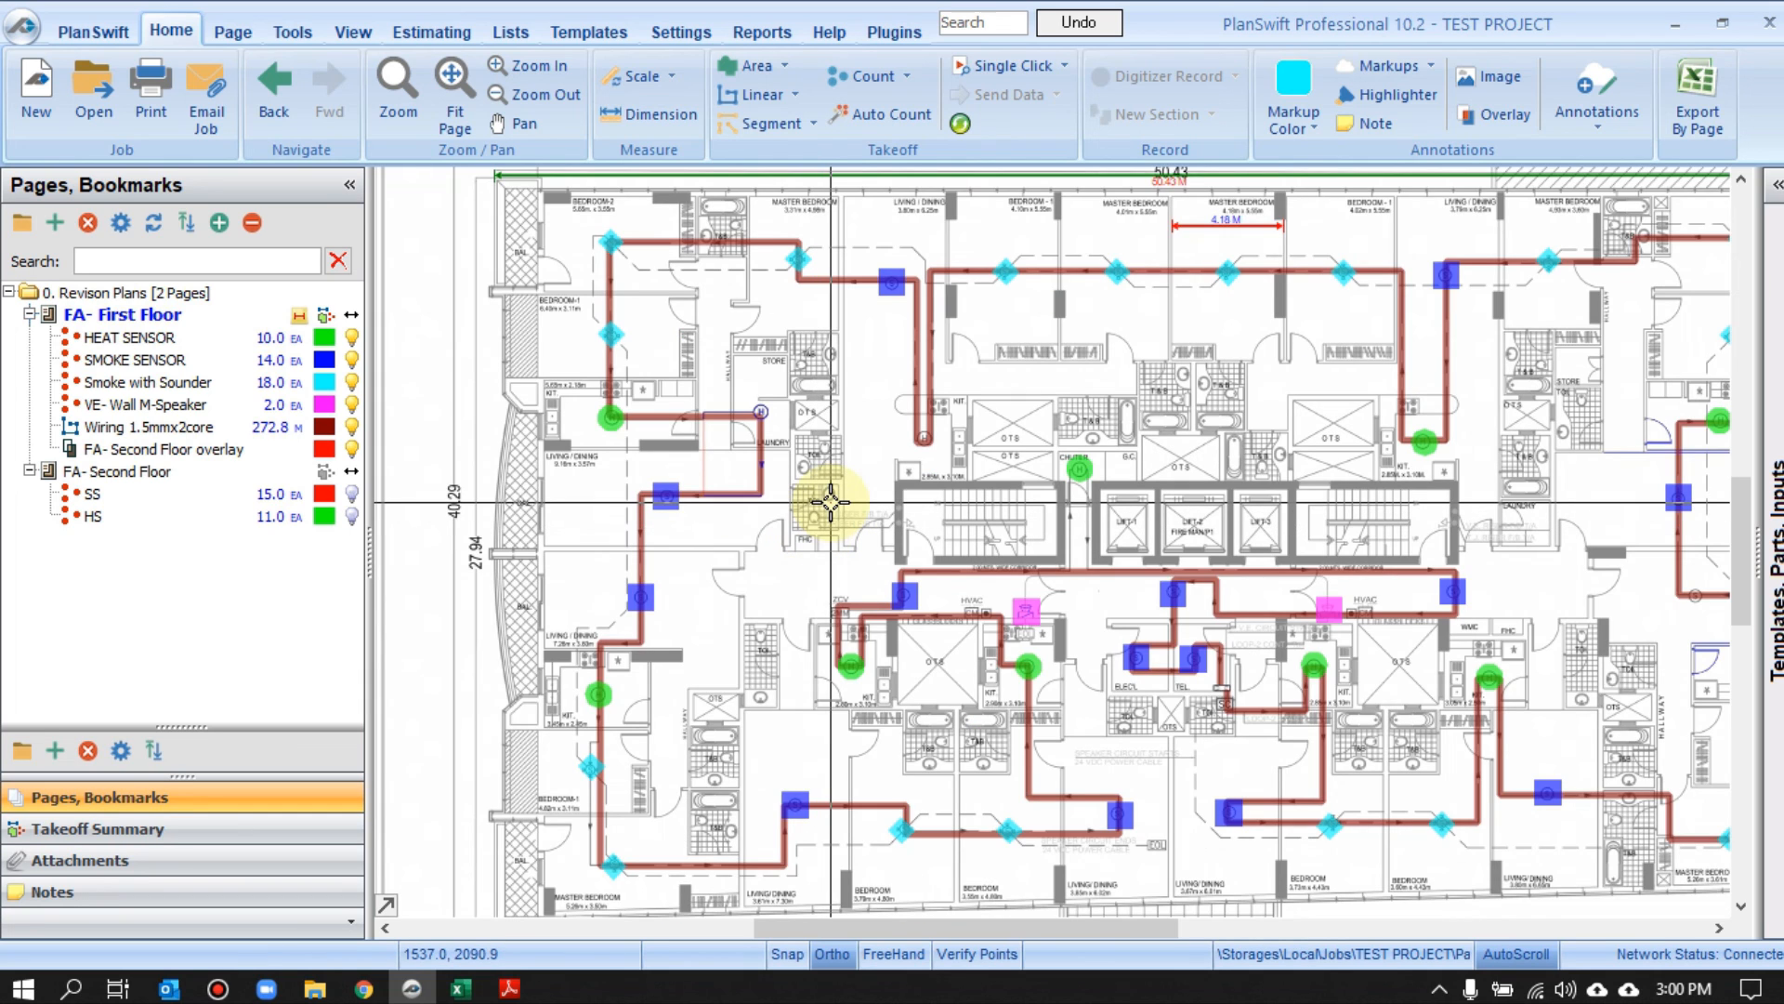